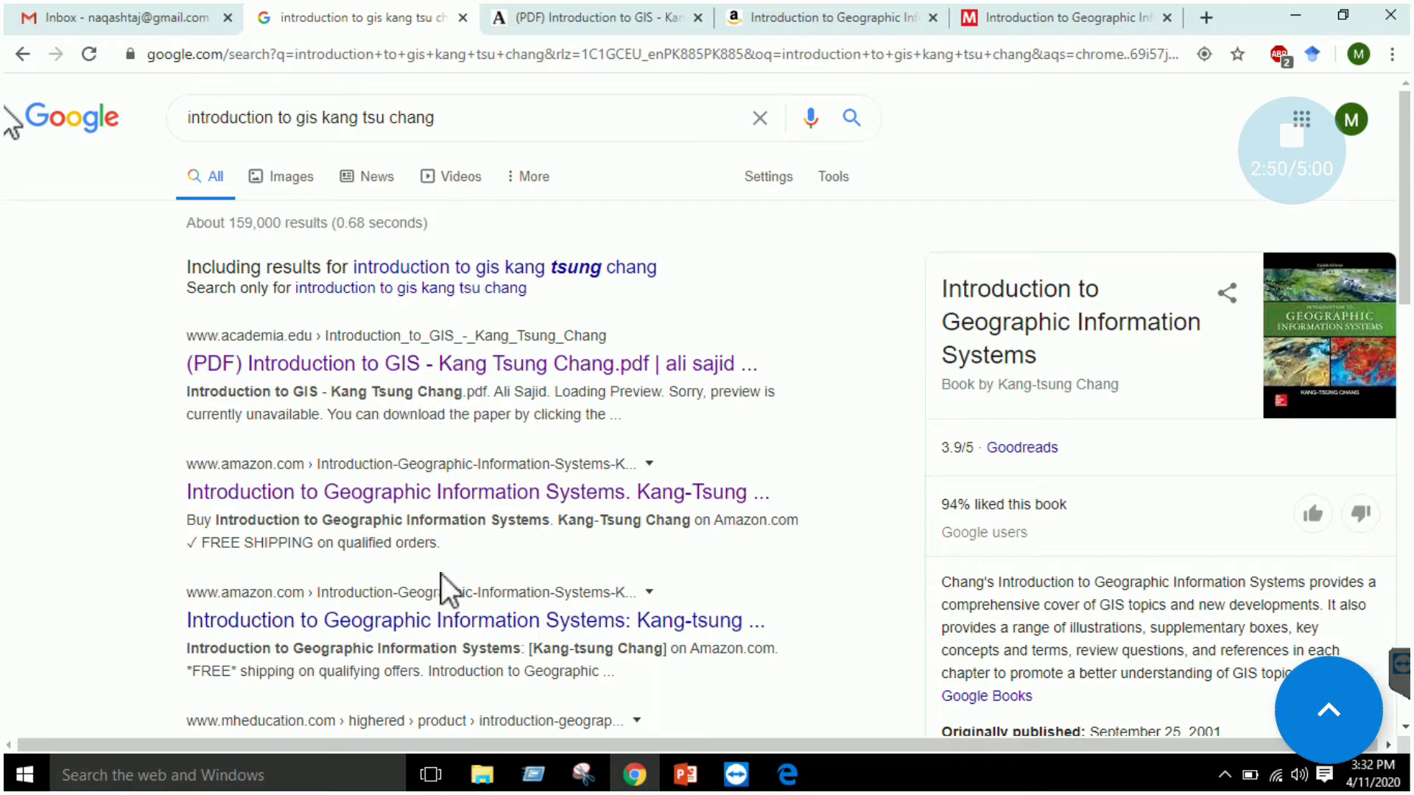
Step: Review the Introduction to GIS book's pages on Academia, Amazon and McGraw Hill
click(582, 16)
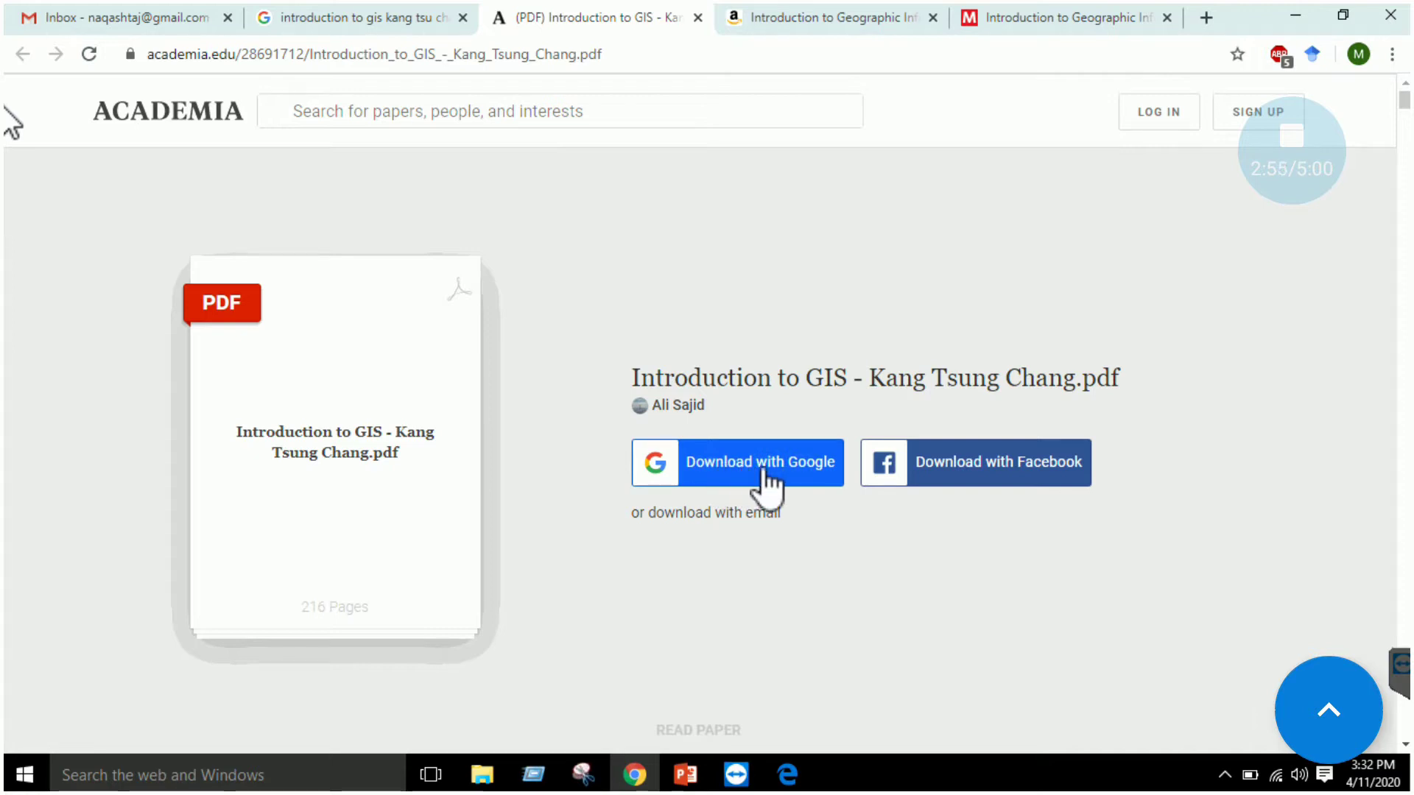
click(818, 9)
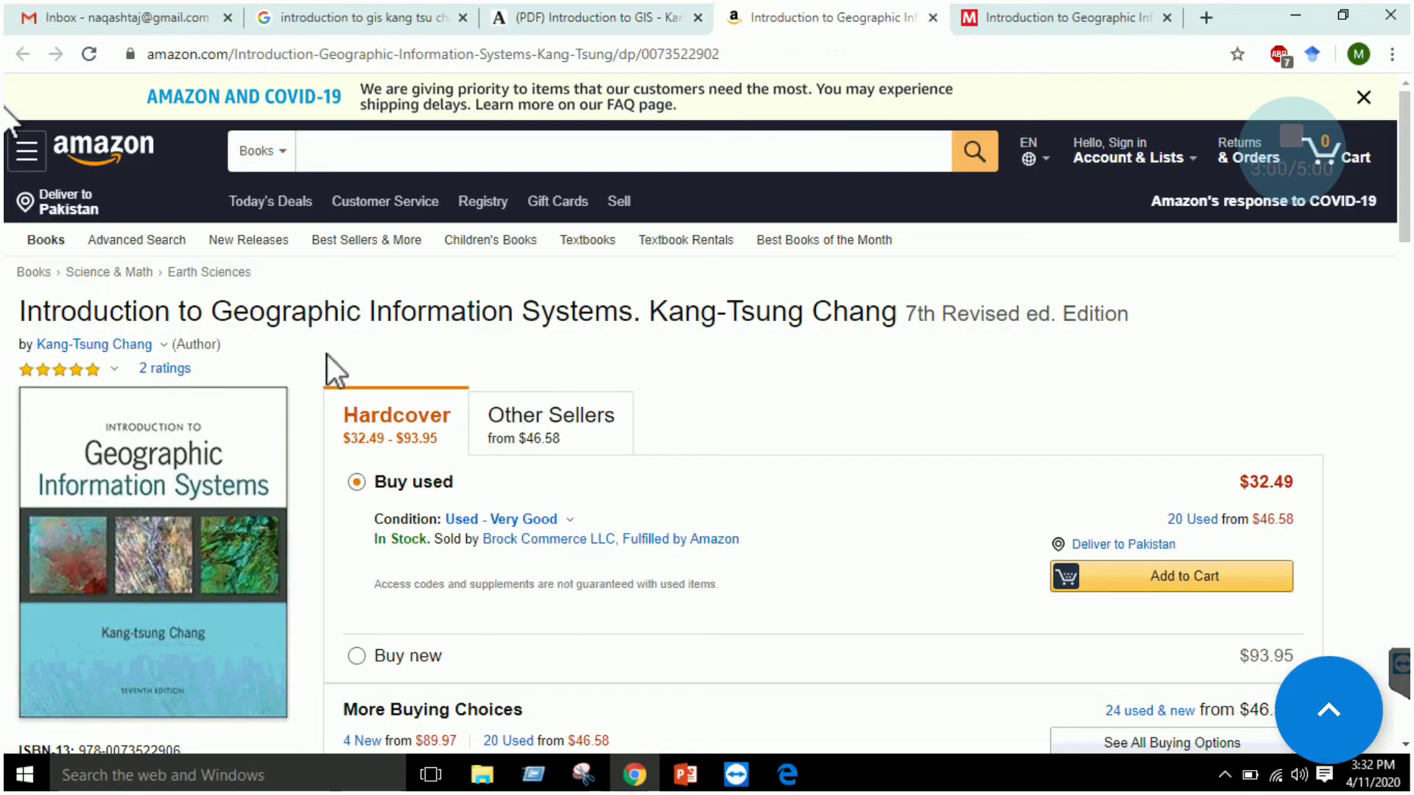
click(991, 11)
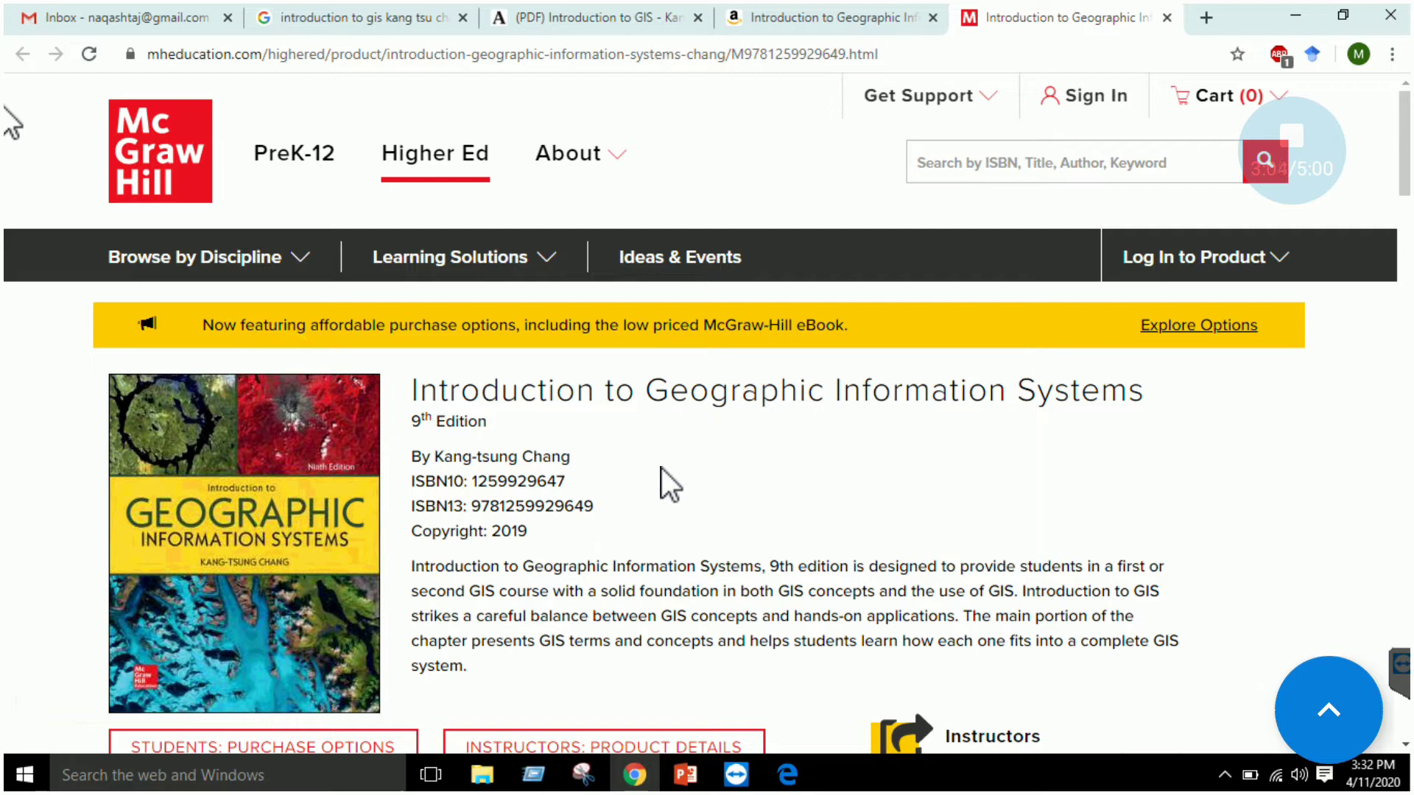
Step: Switch to the Introduction to GIS ebook in Microsoft Edge and examine its Brief Contents page
click(787, 774)
scroll(677, 427, down, 4)
scroll(691, 420, down, 6)
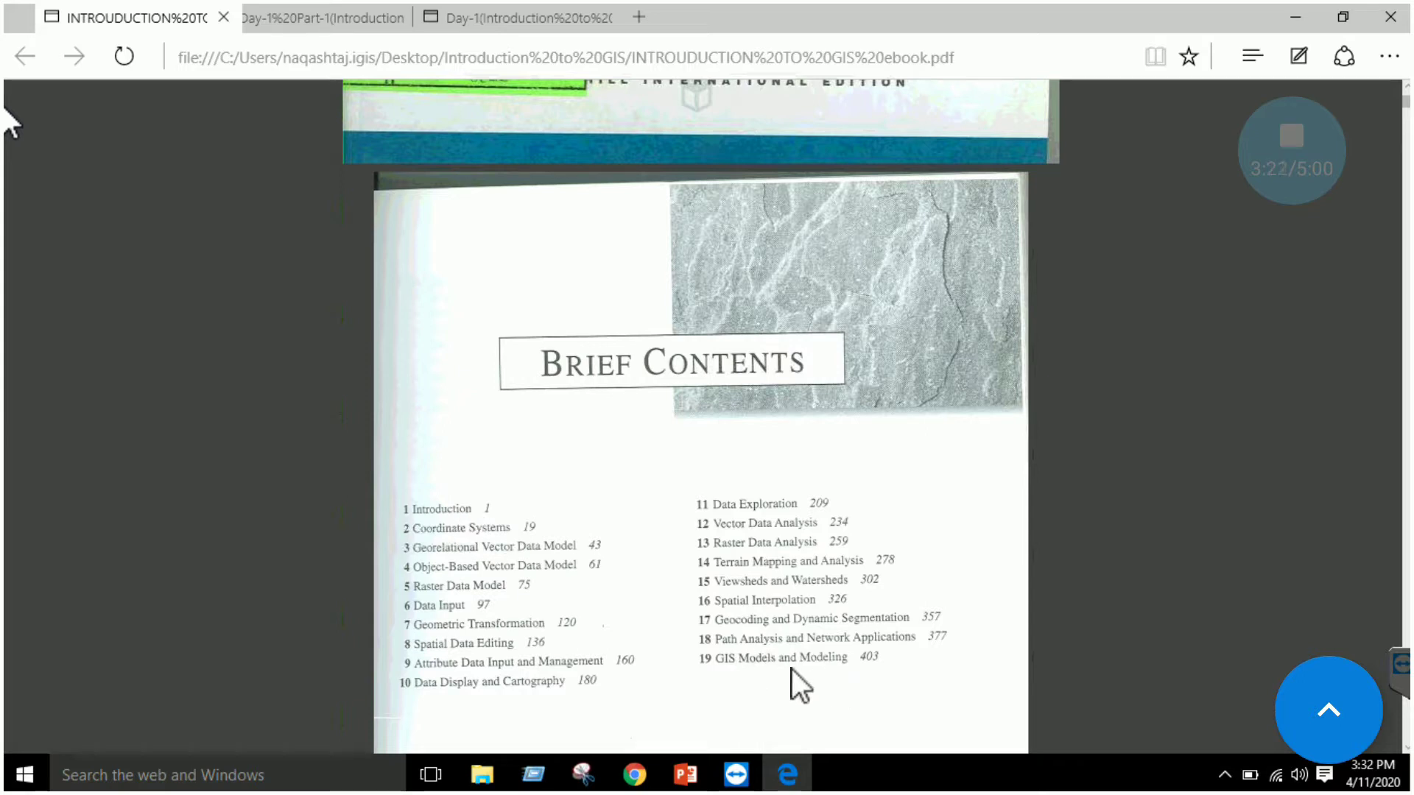
scroll(722, 544, down, 8)
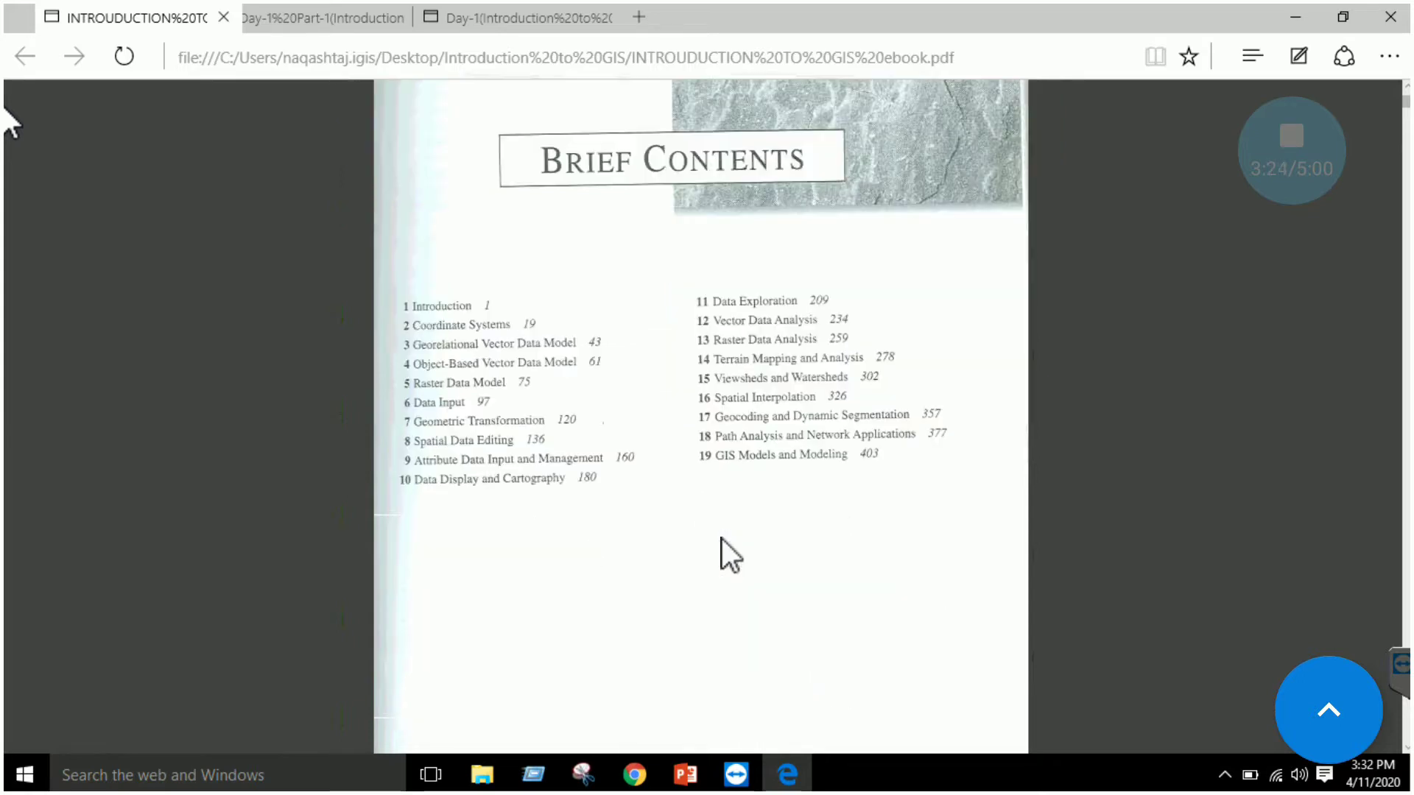
Step: Read the opening of Chapter 1, including the chapter outline and section 1.1 What Is a GIS?
scroll(736, 501, down, 2)
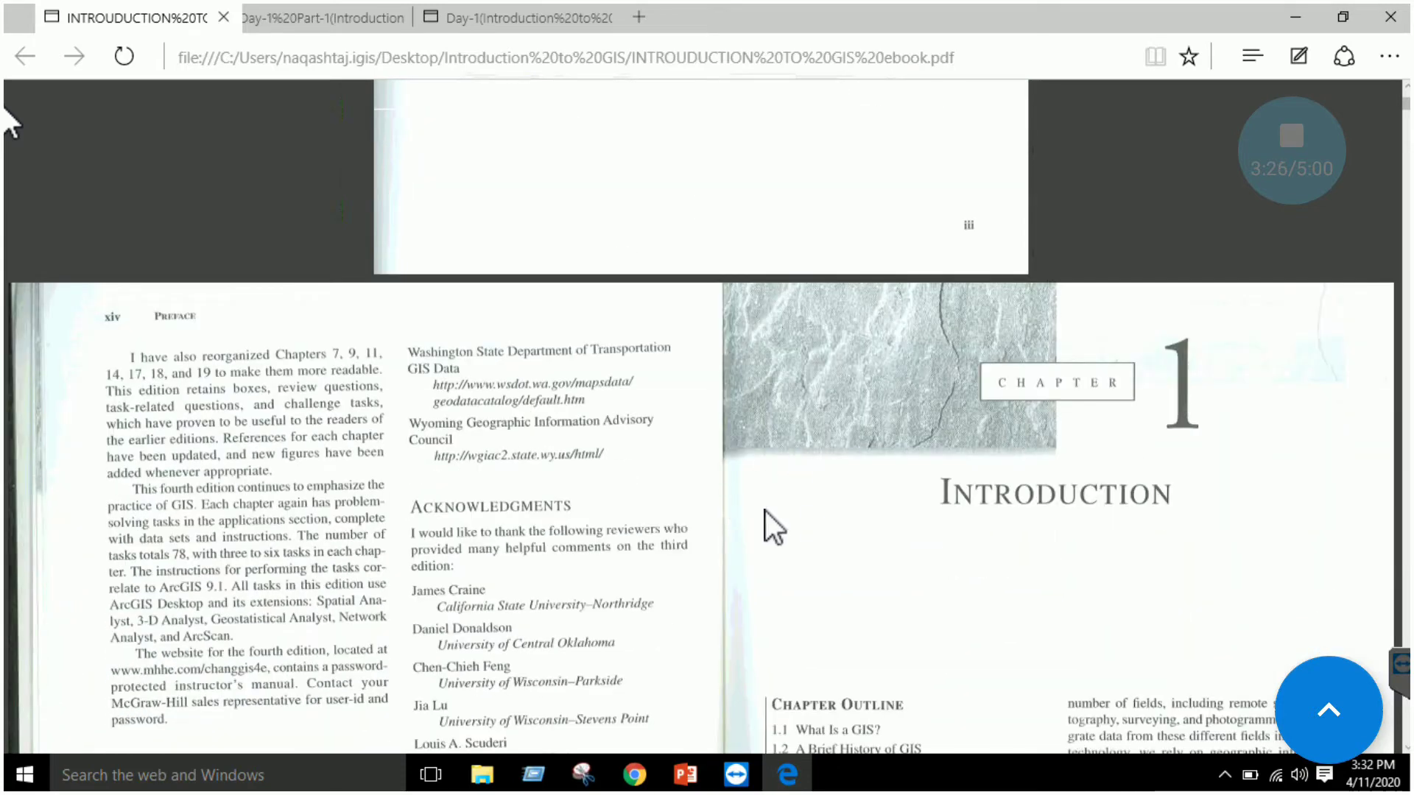
scroll(850, 497, down, 2)
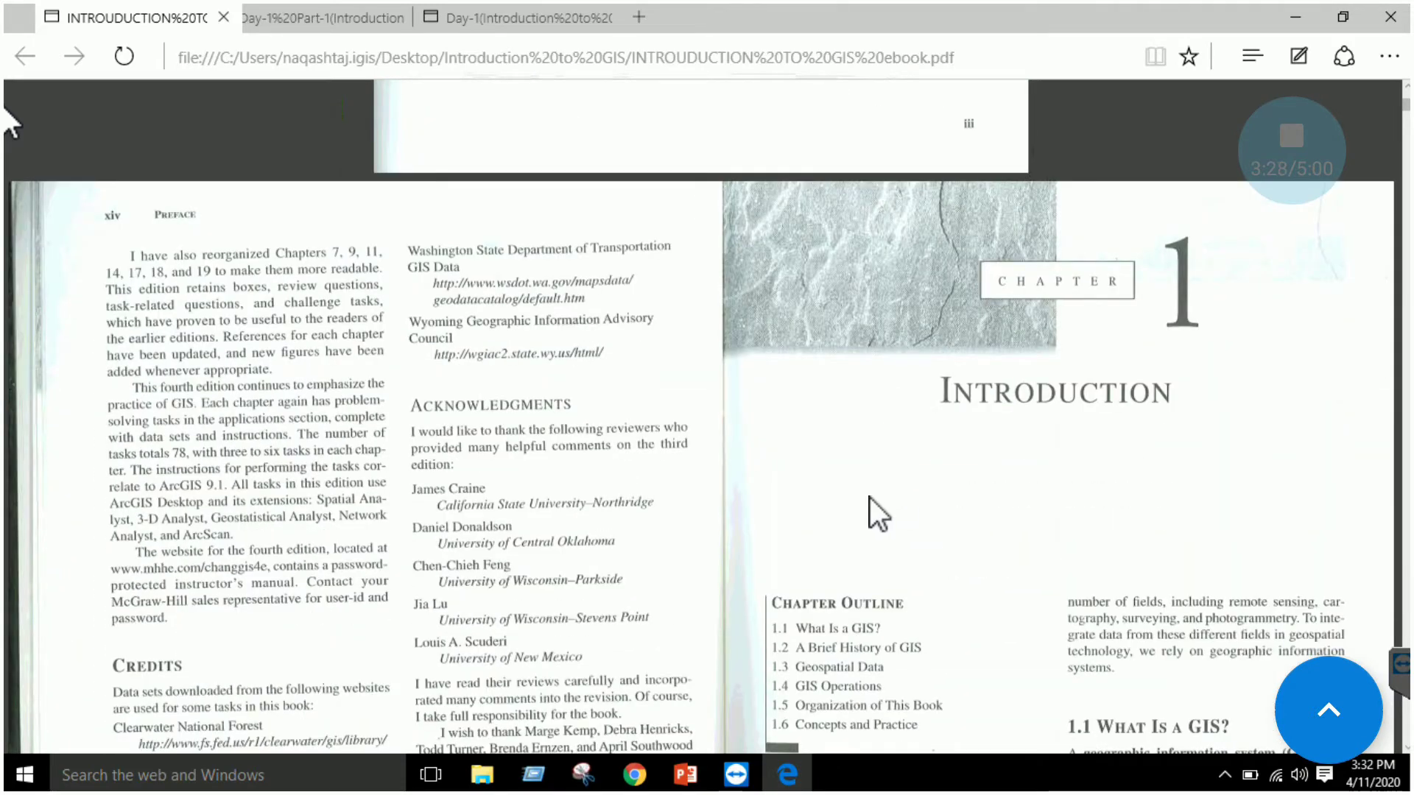
scroll(906, 498, down, 2)
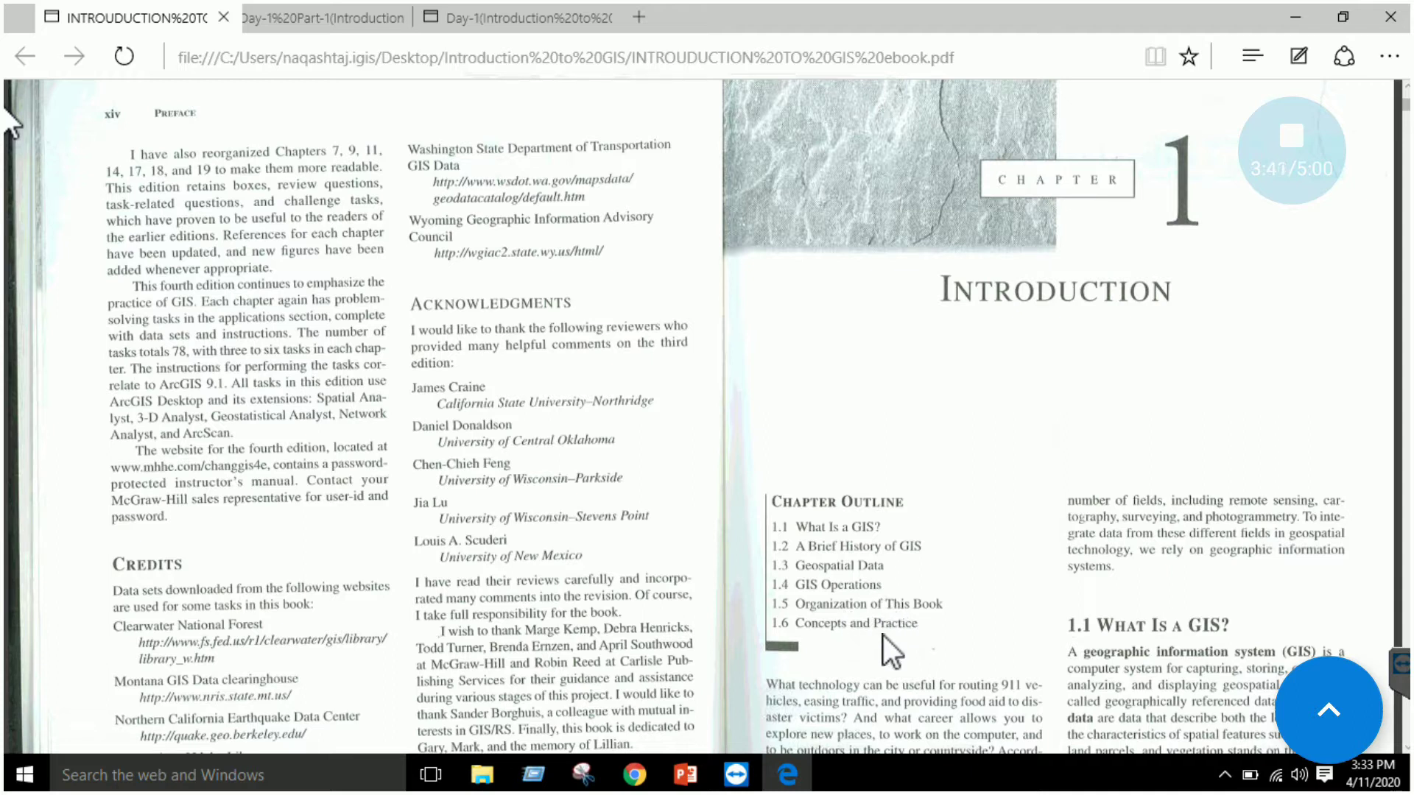
scroll(882, 634, down, 3)
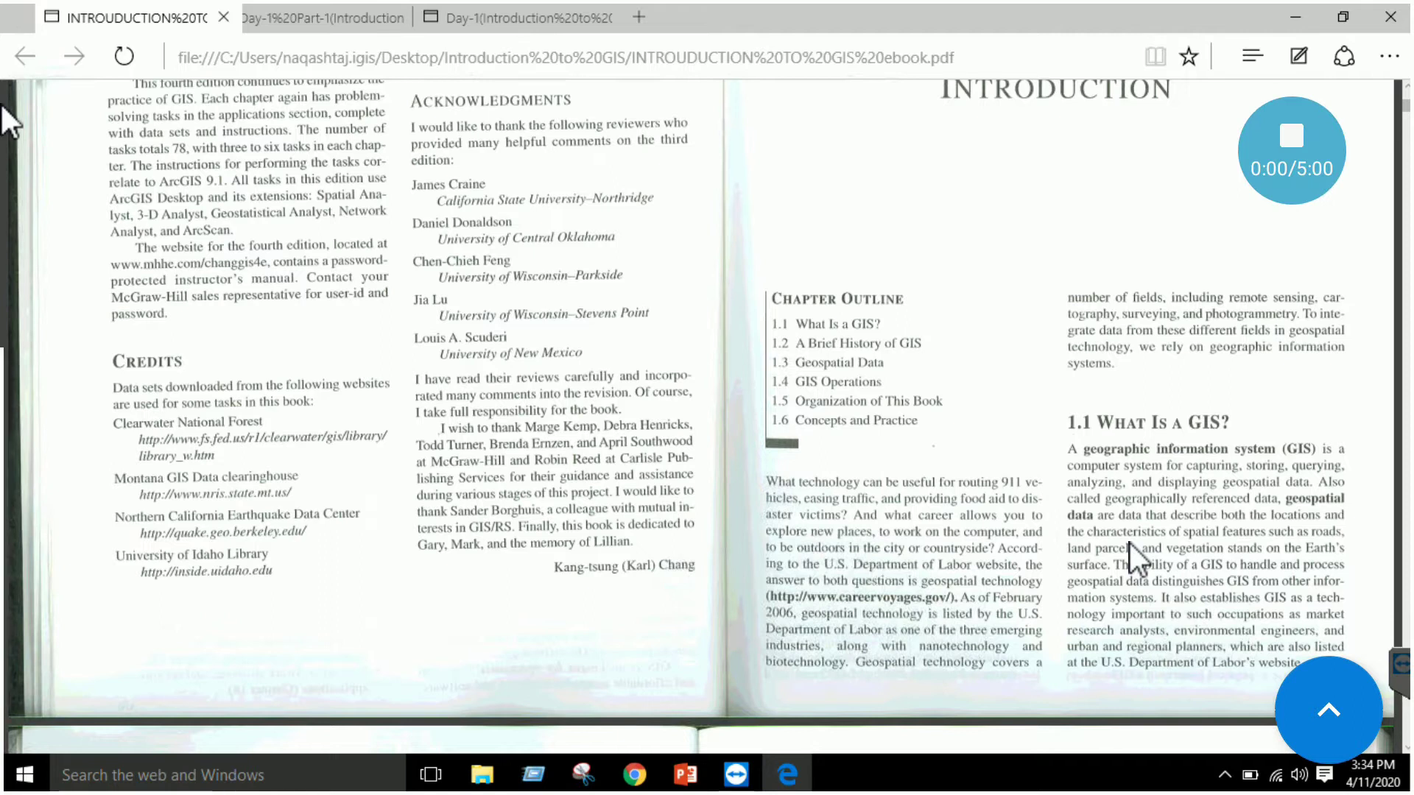
Step: Read section 1.1.1 GIS Applications and its bulleted examples on page 2 of Chapter 1
scroll(1134, 524, down, 4)
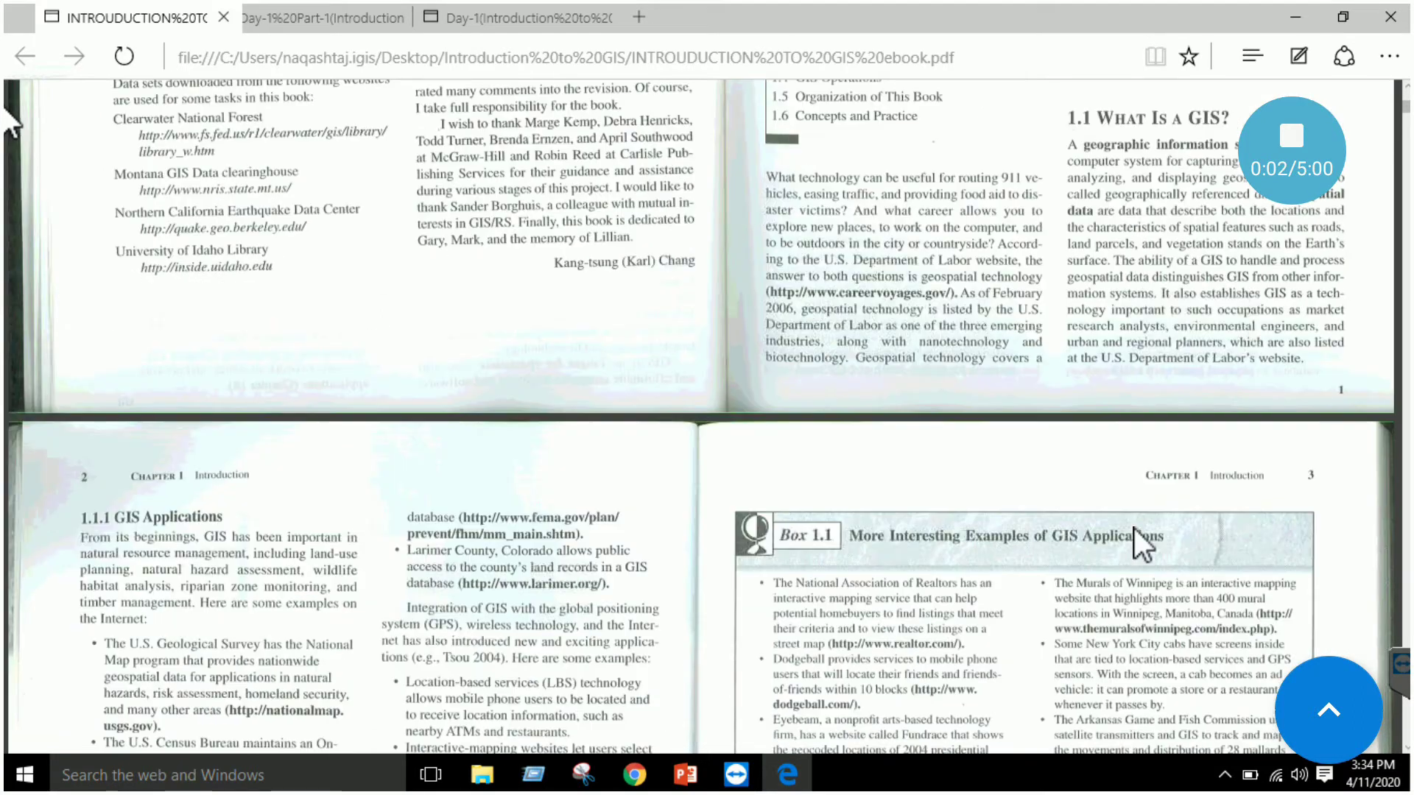
scroll(576, 542, up, 1)
scroll(617, 521, down, 1)
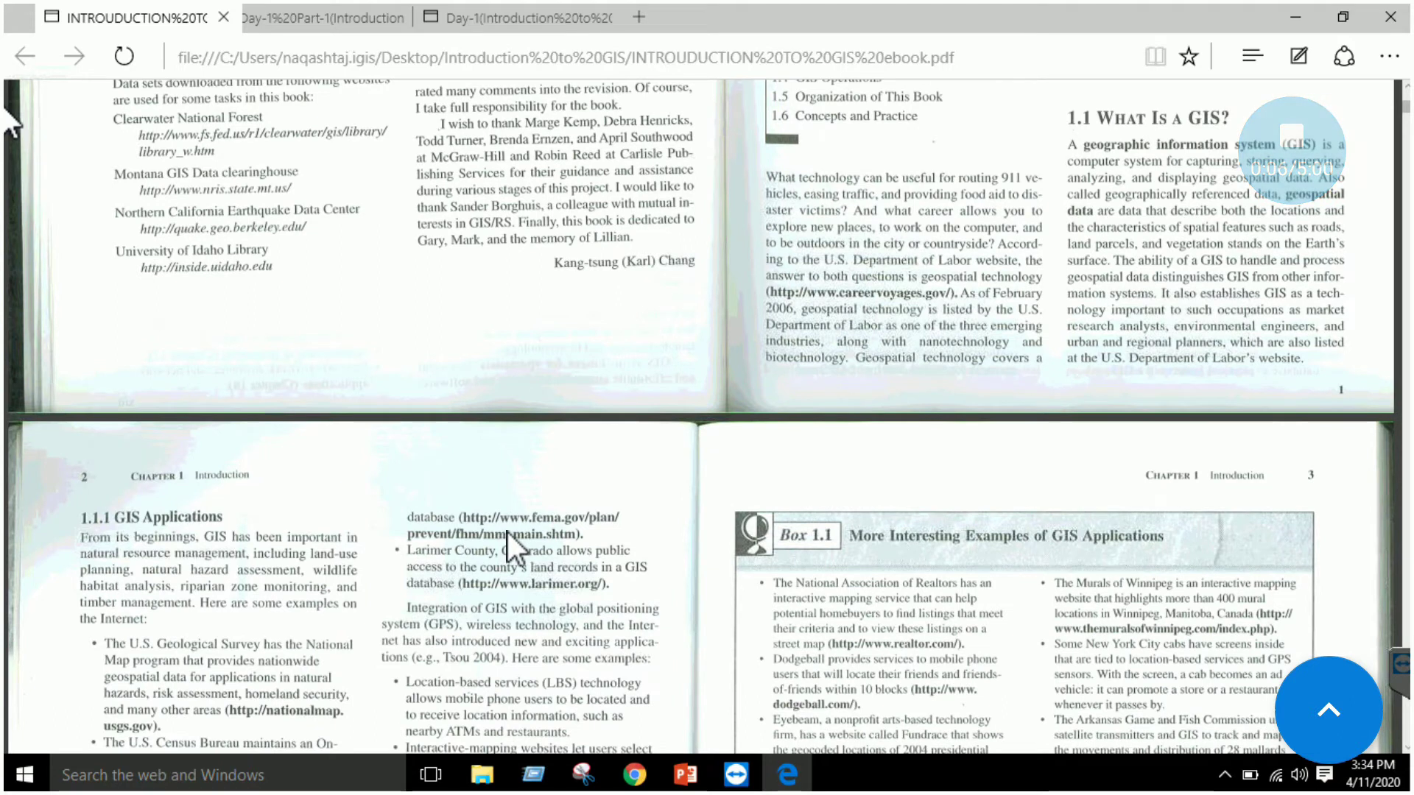
scroll(508, 532, down, 2)
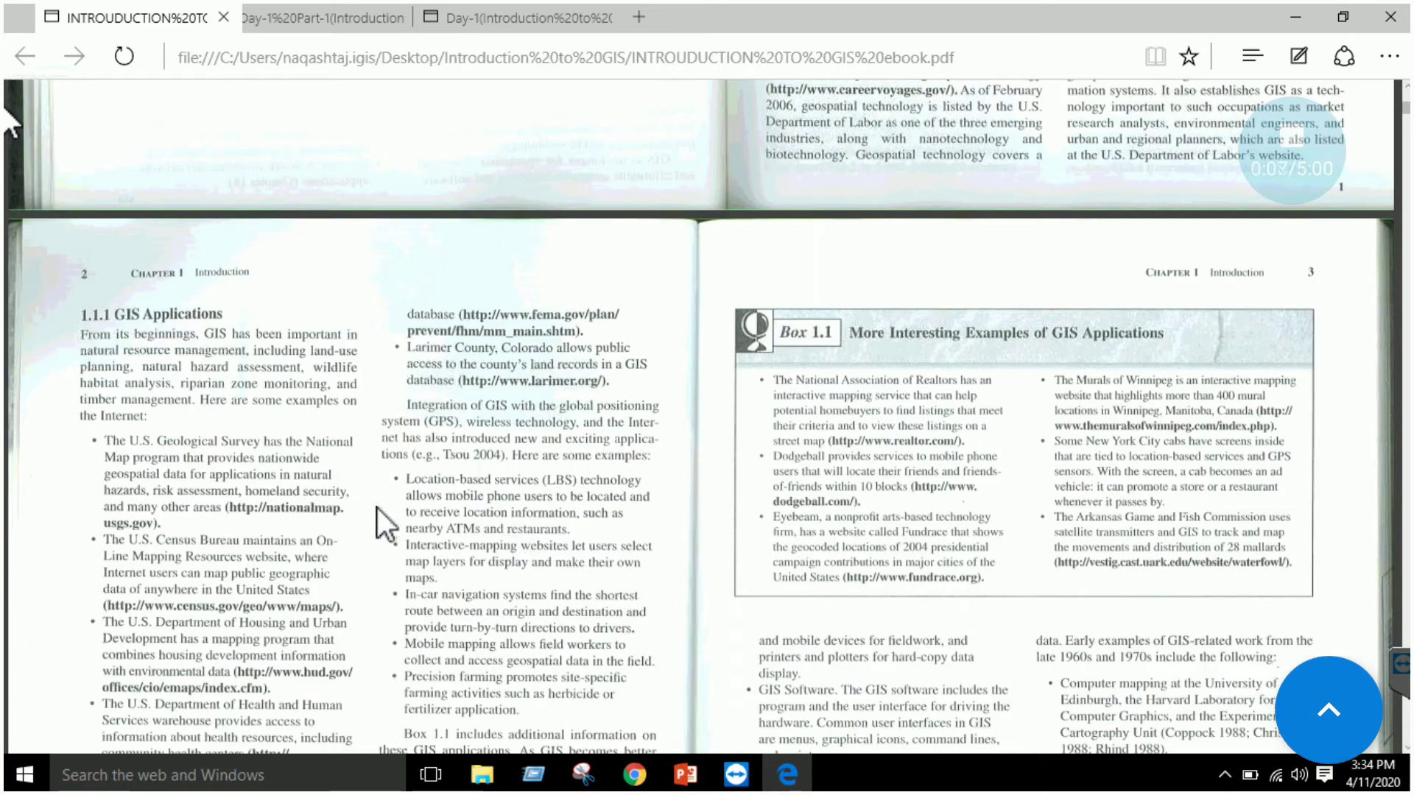
scroll(377, 507, down, 1)
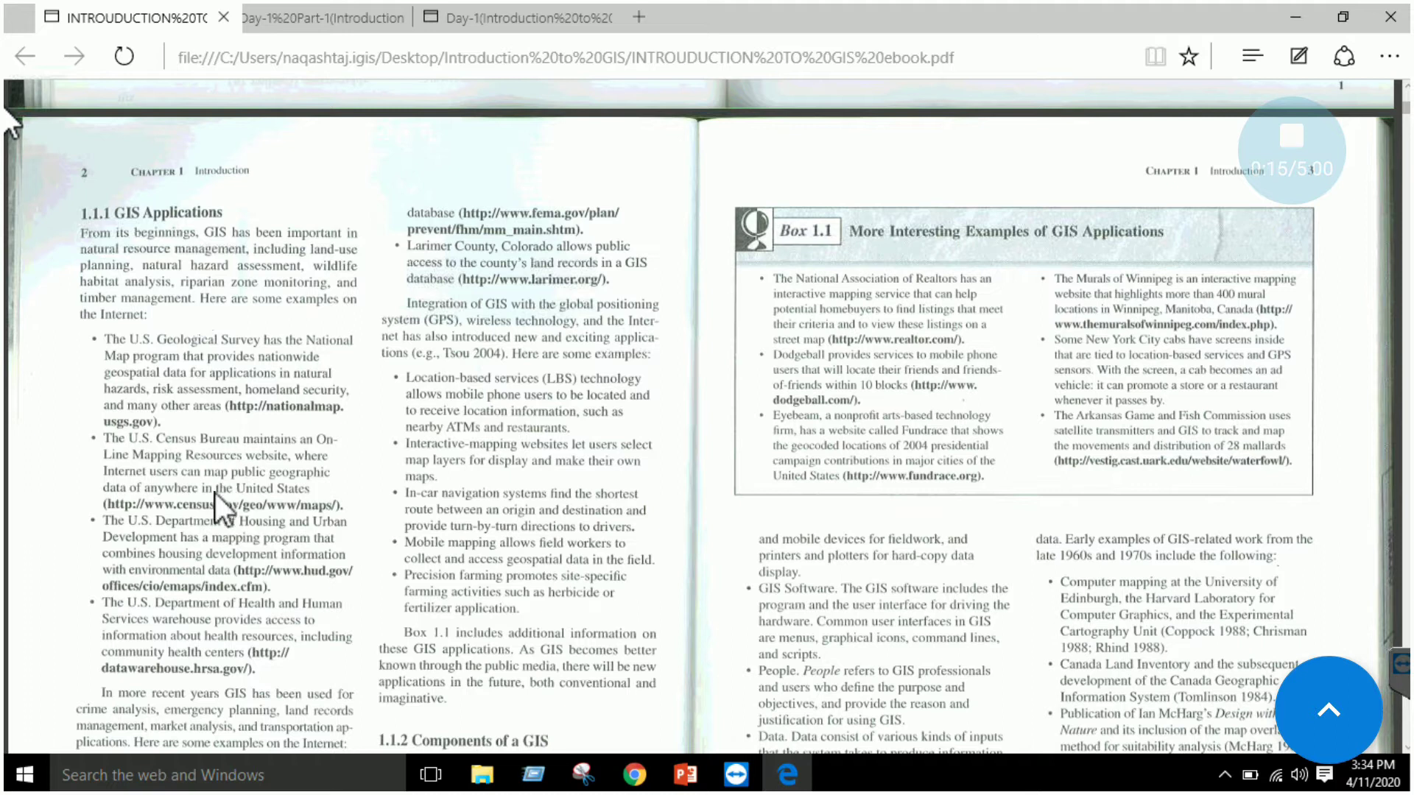
scroll(215, 493, down, 1)
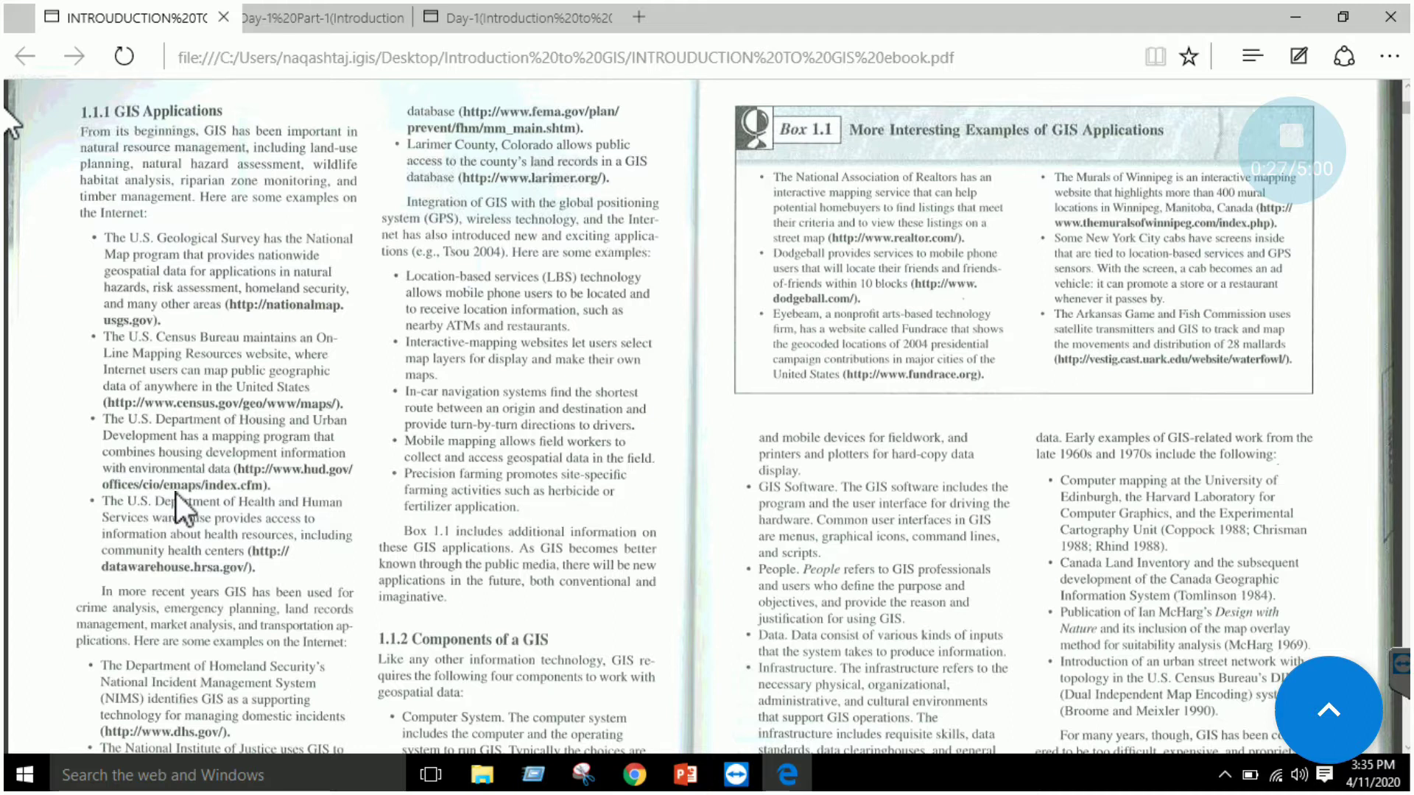
scroll(236, 512, down, 2)
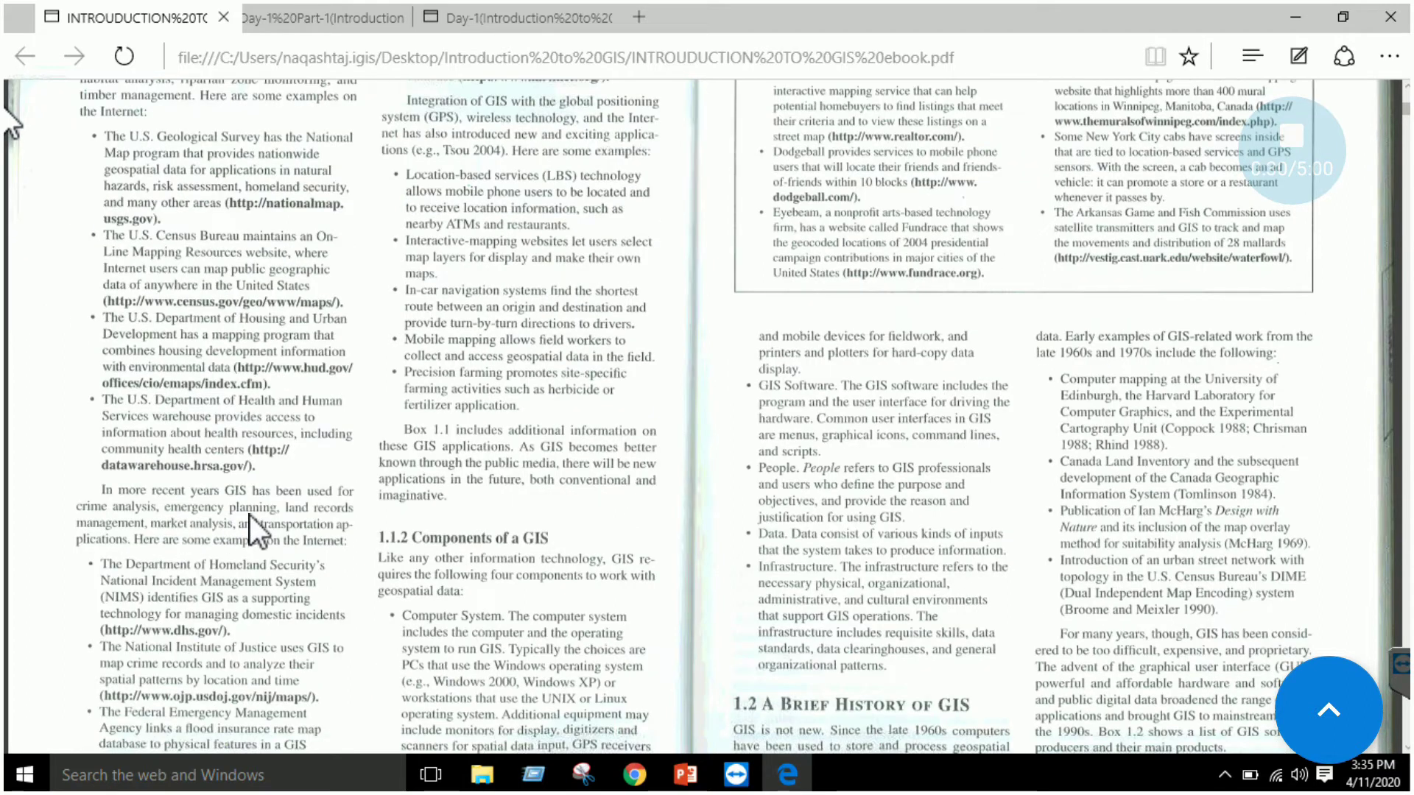
scroll(272, 520, down, 2)
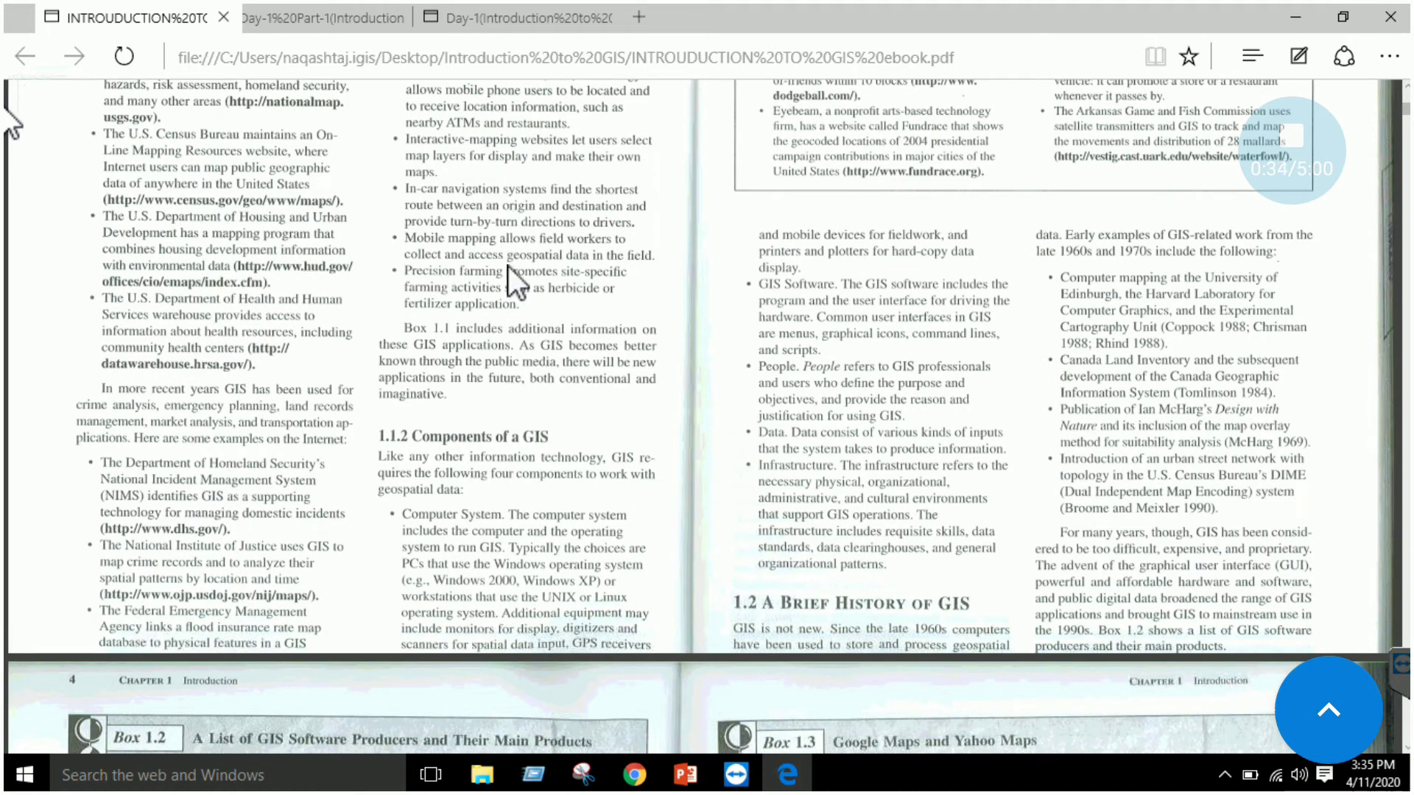
scroll(508, 267, up, 4)
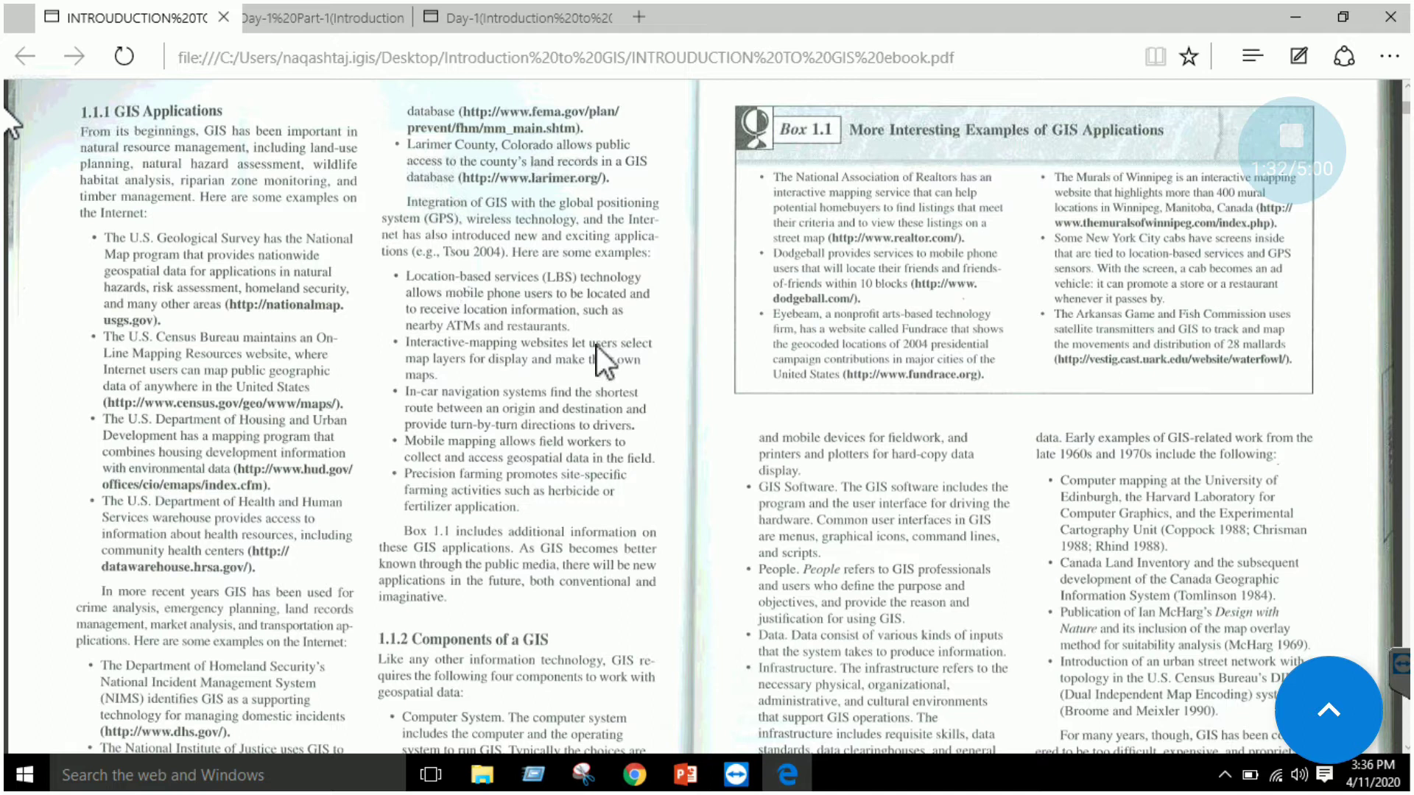
Step: Read section 1.1.2 Components of a GIS and the early GIS examples on page 3
scroll(591, 390, down, 3)
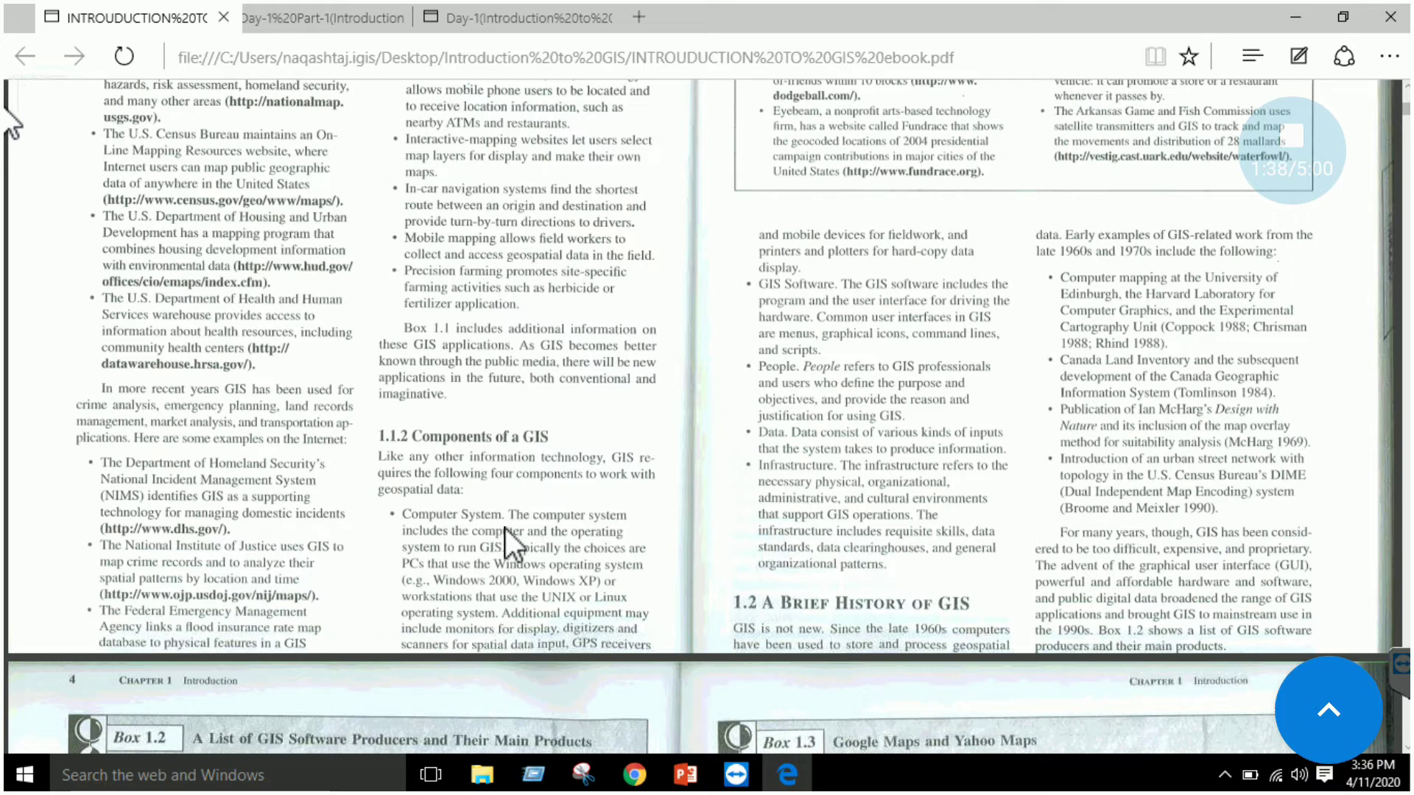
scroll(505, 528, up, 2)
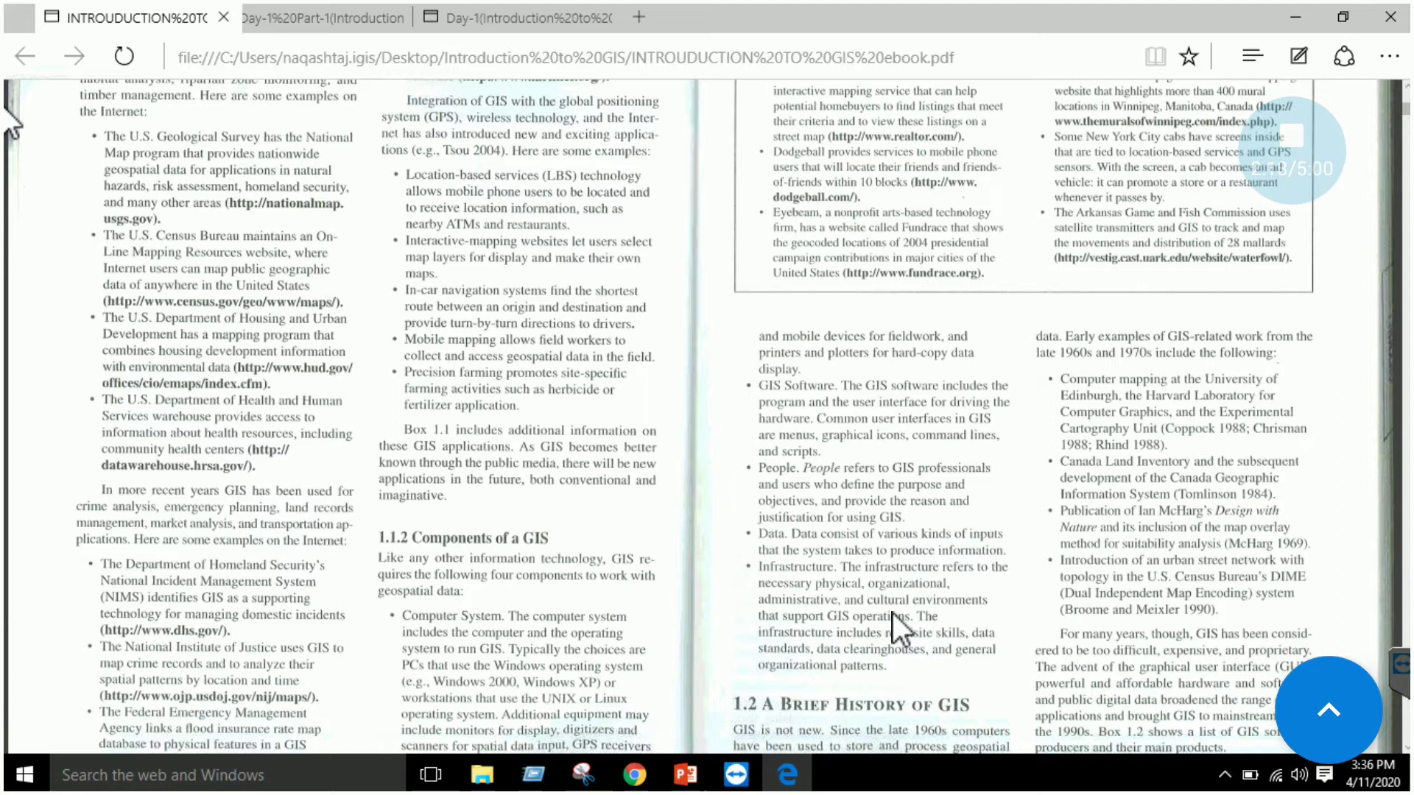
scroll(892, 612, down, 2)
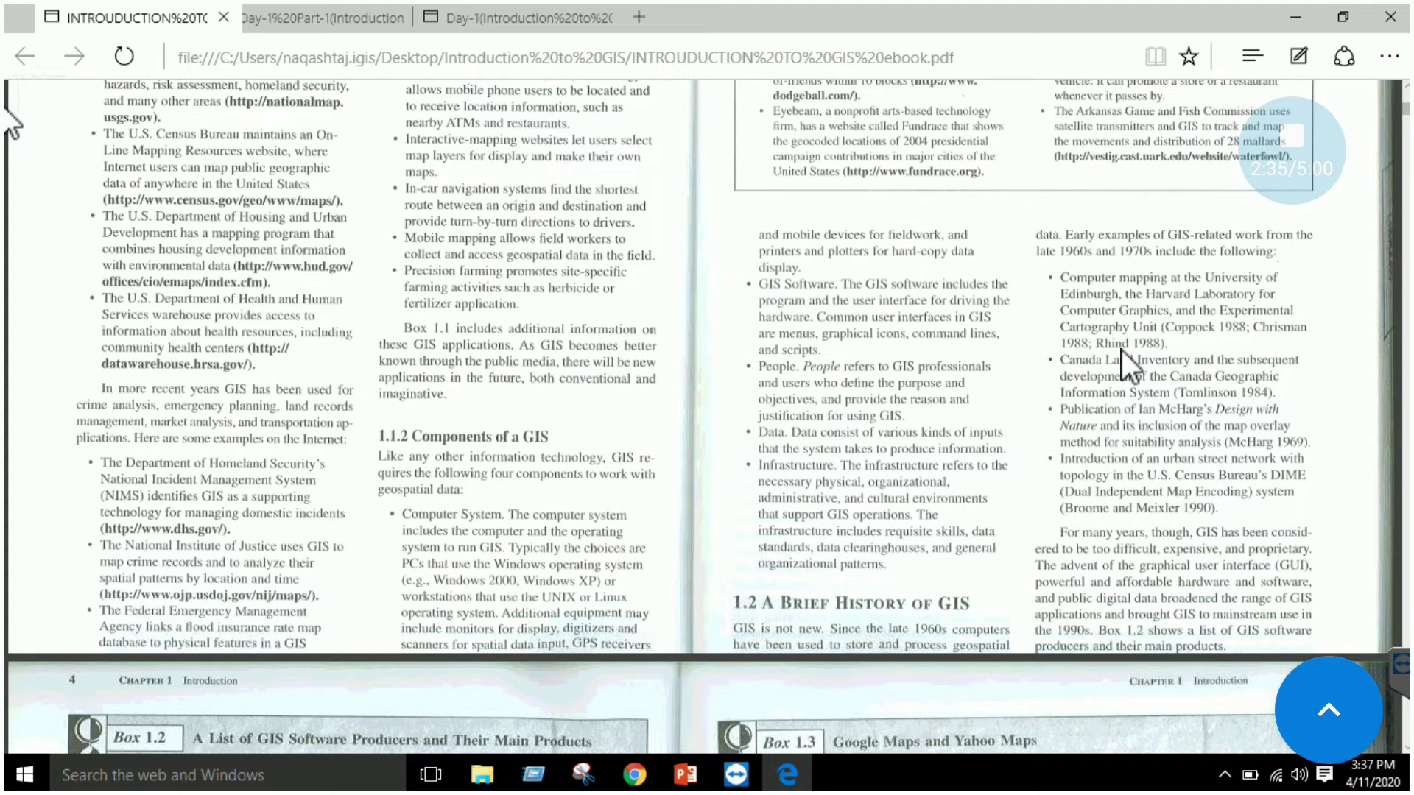
Step: Examine Box 1.2 on GIS software producers and their main products, and the text below it on page 4
scroll(1121, 350, down, 5)
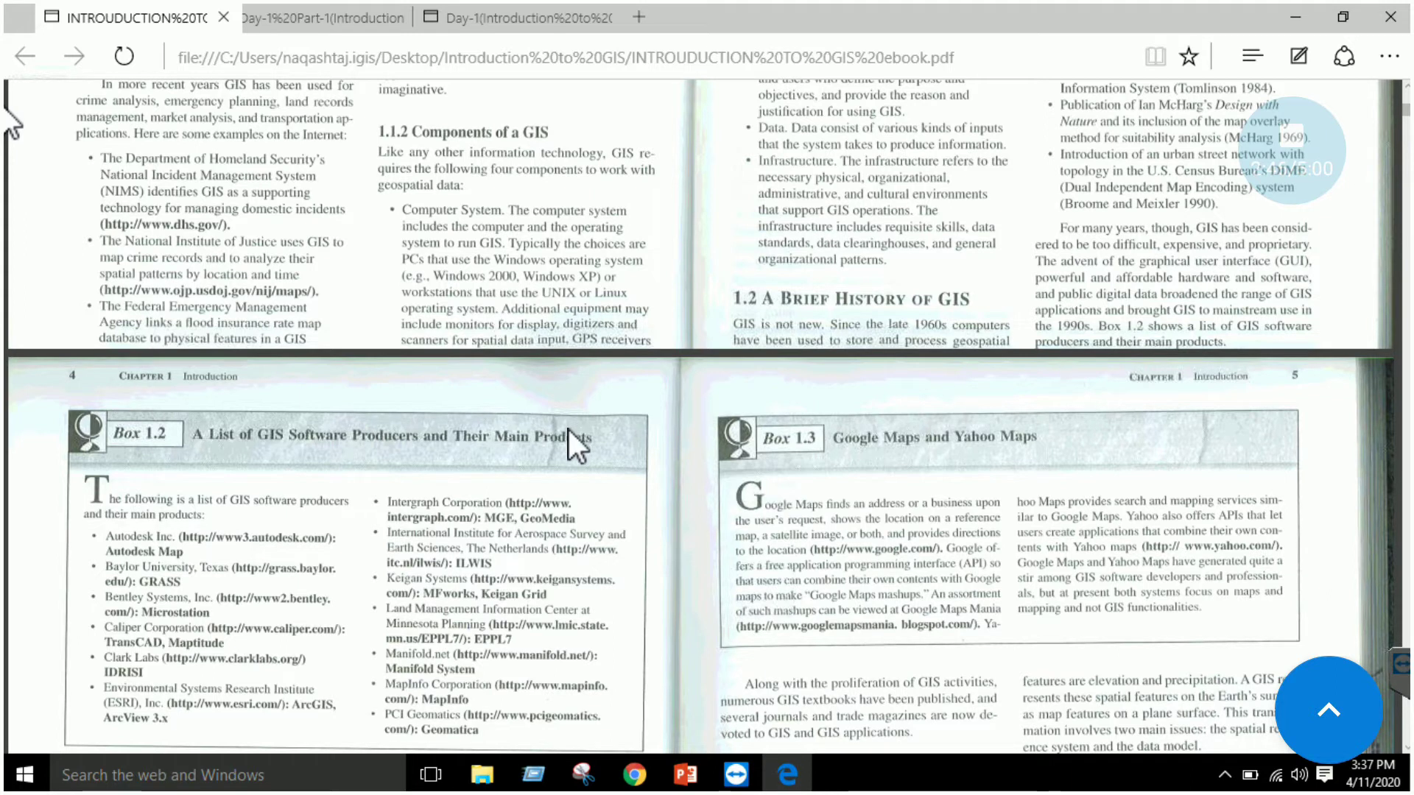
scroll(568, 430, down, 5)
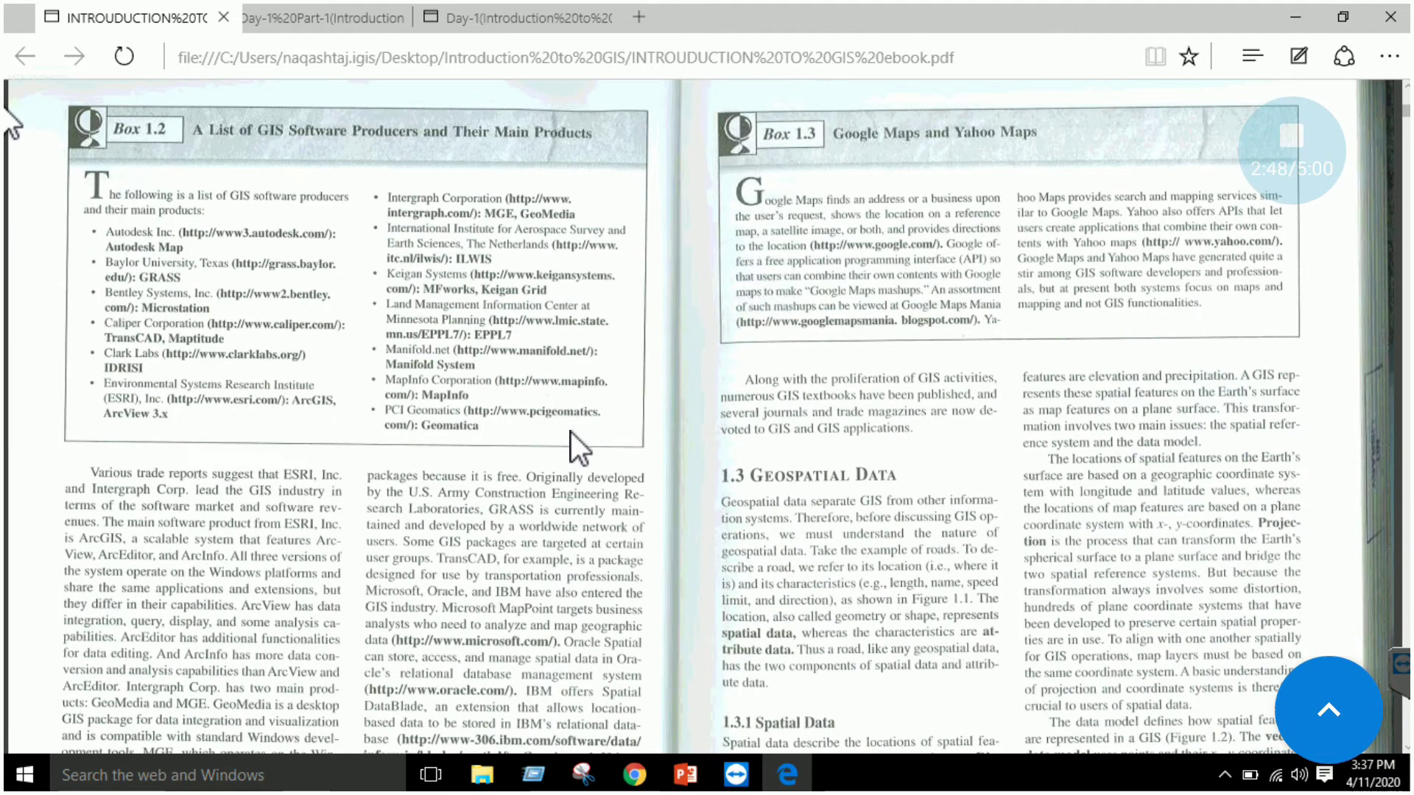
scroll(569, 426, down, 2)
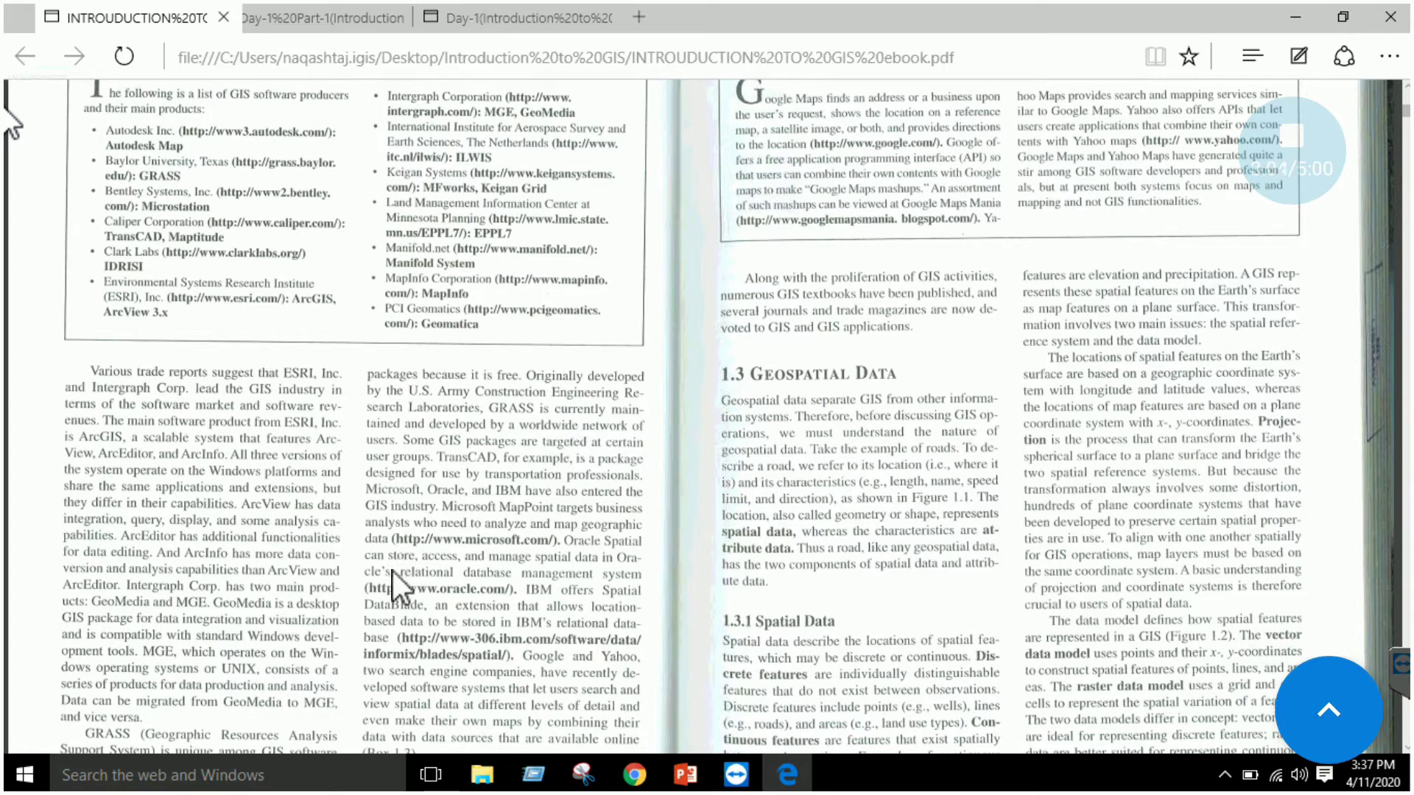
Step: Read section 1.3 Geospatial Data through the vector and raster data models, with Figures 1.1 and 1.2
scroll(398, 559, down, 1)
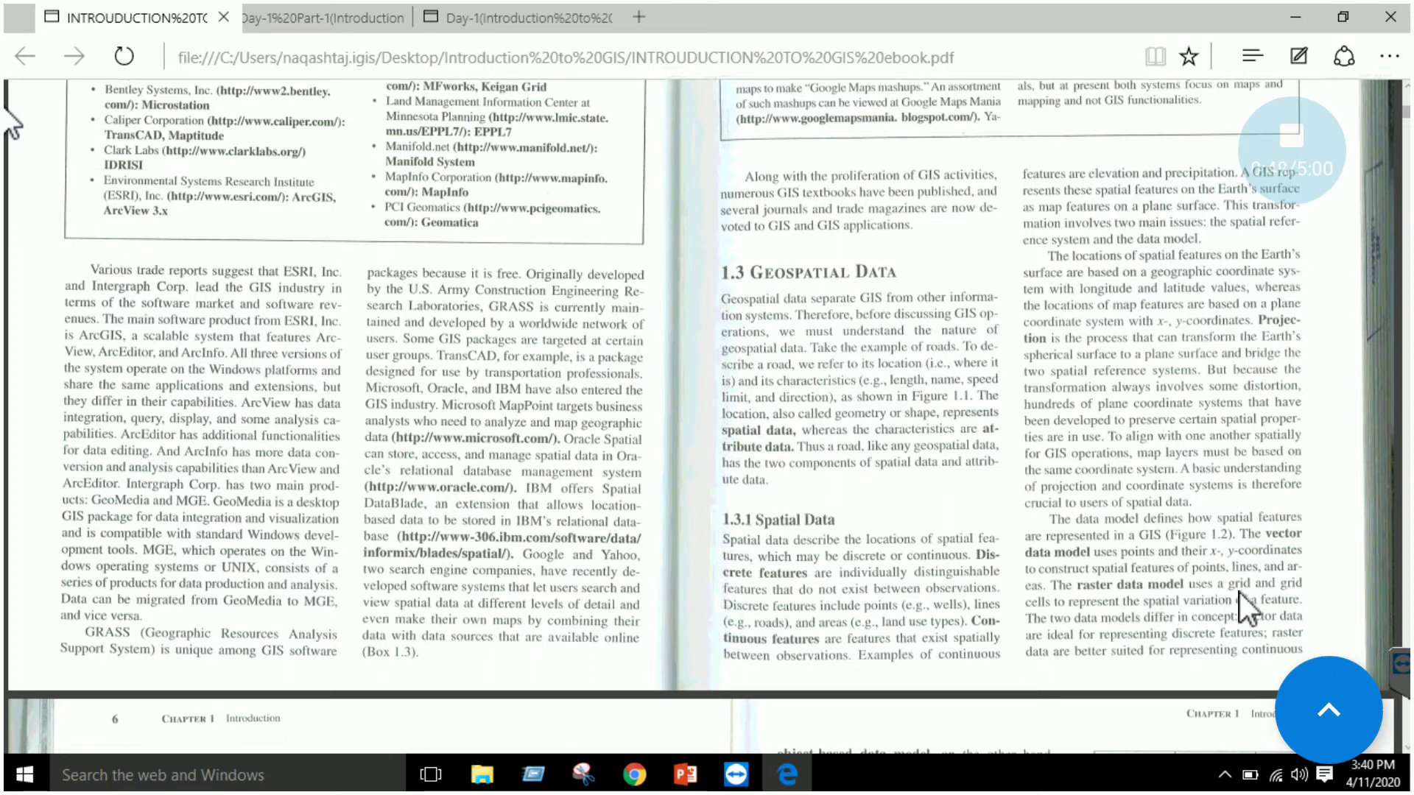
scroll(1235, 590, down, 3)
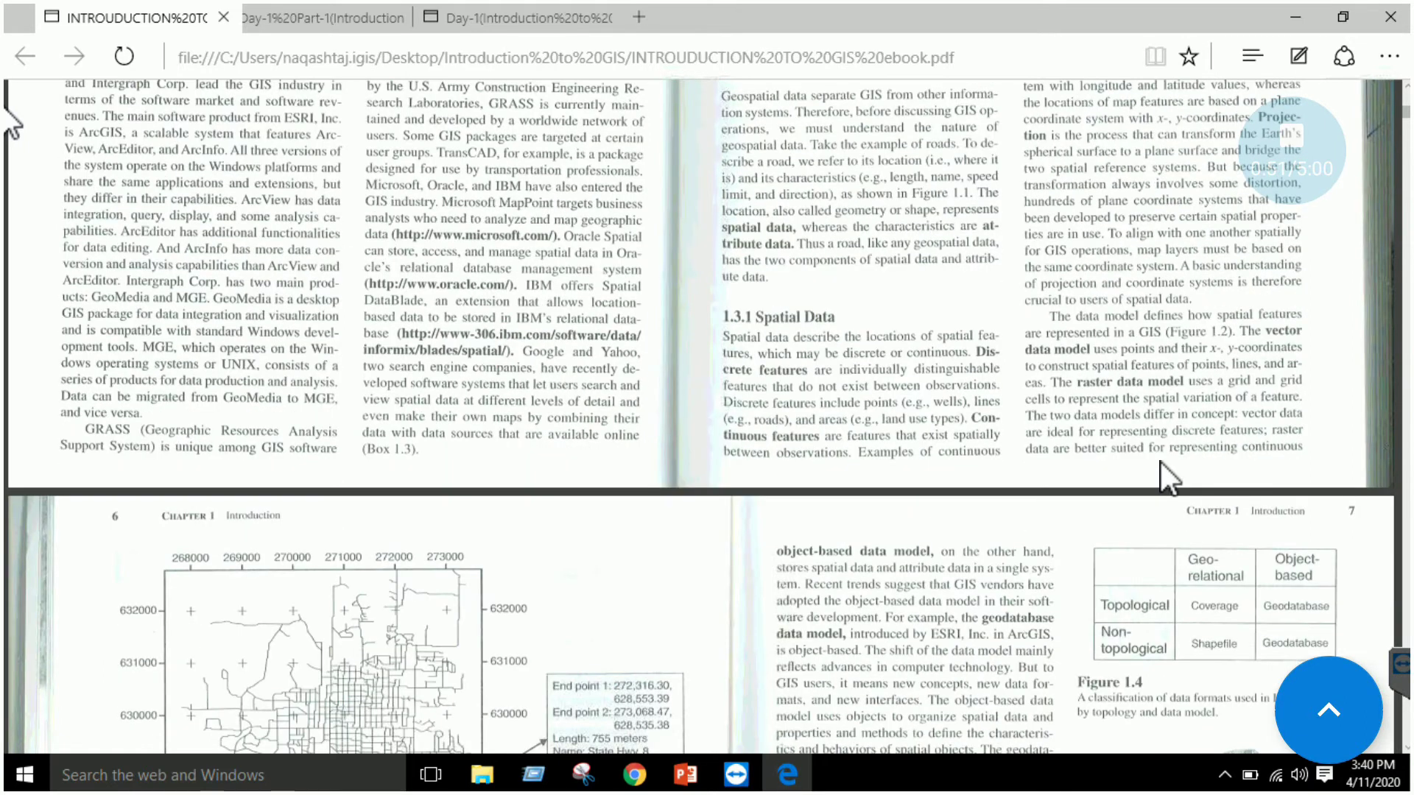
scroll(1031, 467, down, 4)
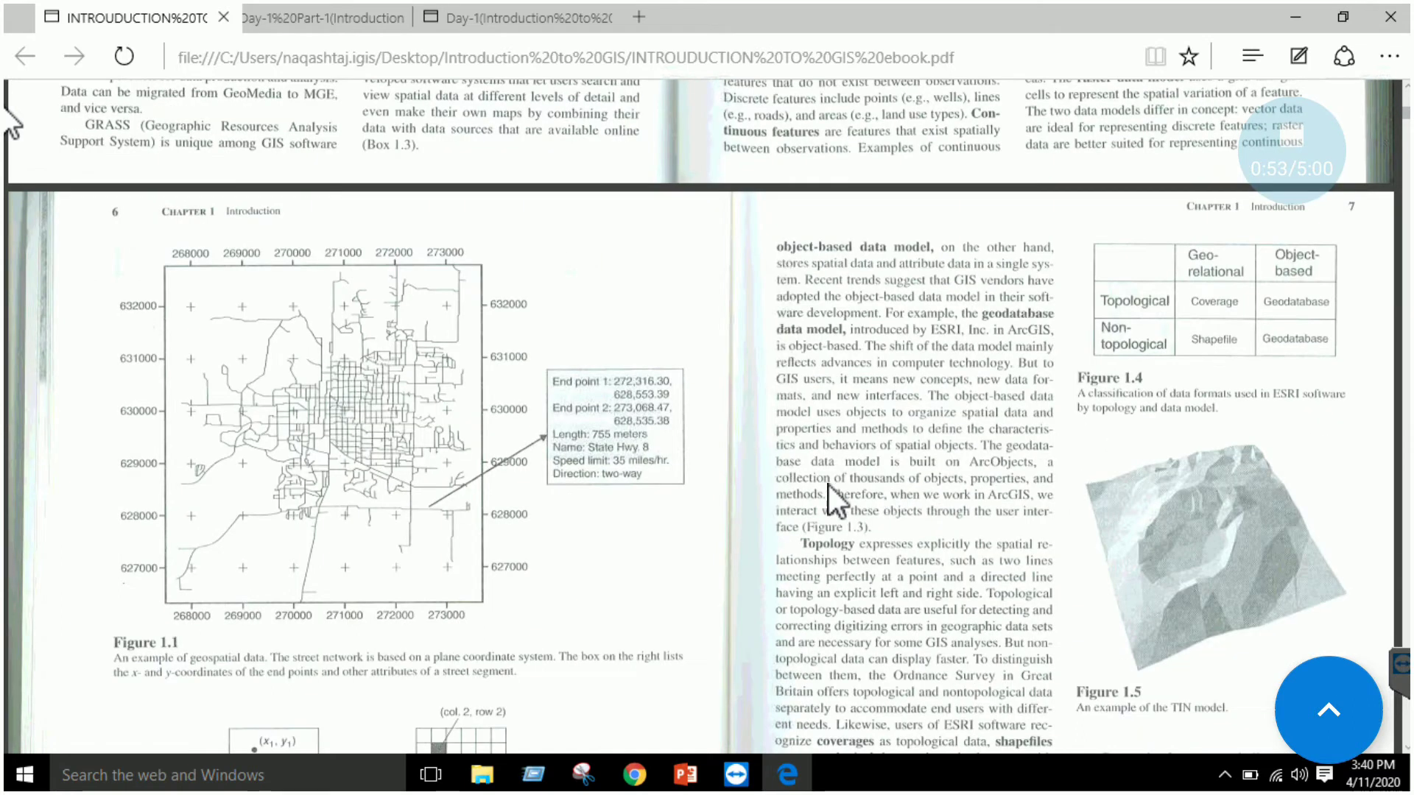
scroll(691, 492, down, 5)
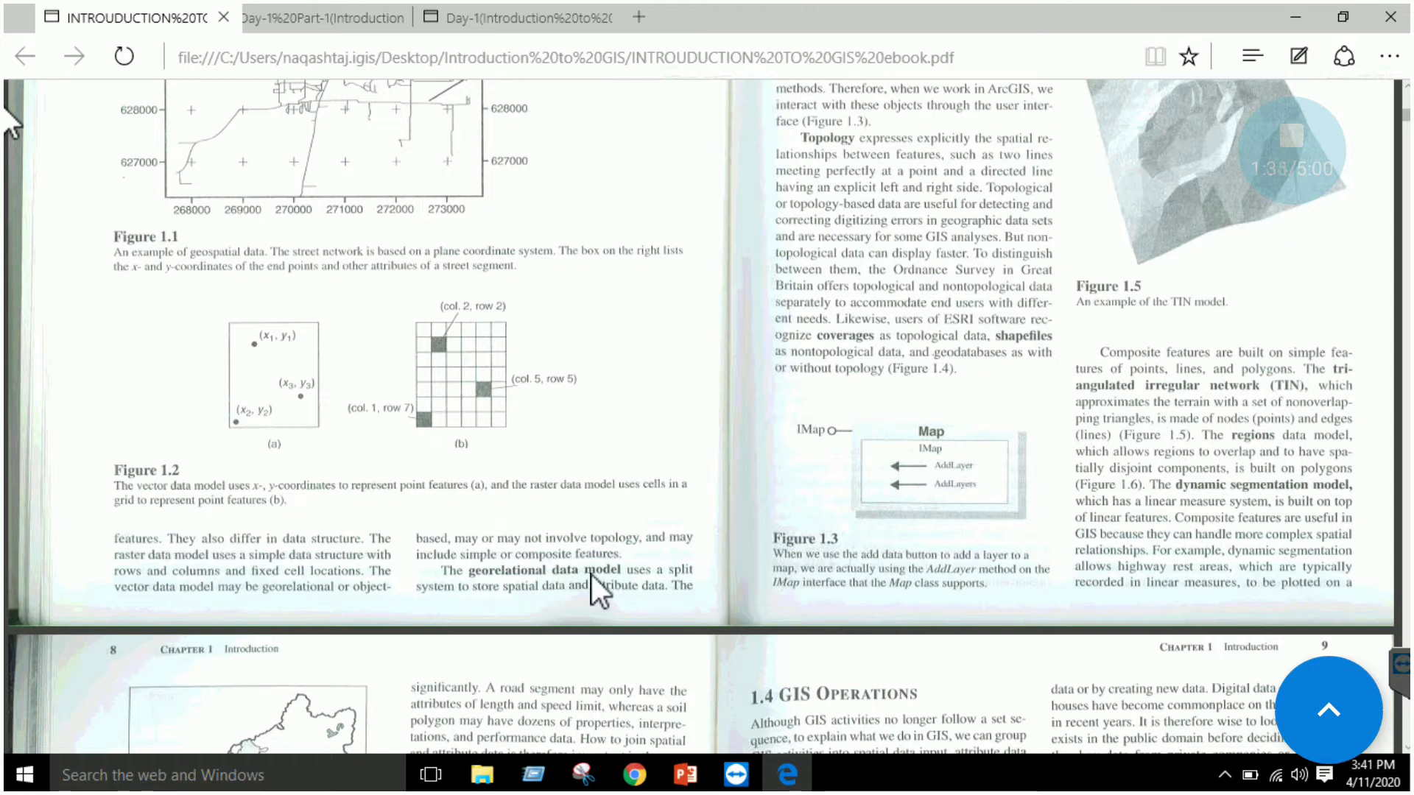
Step: Study the object-based data model, topology and TIN passages on page 7 together with Figures 1.3 to 1.5
scroll(707, 576, up, 4)
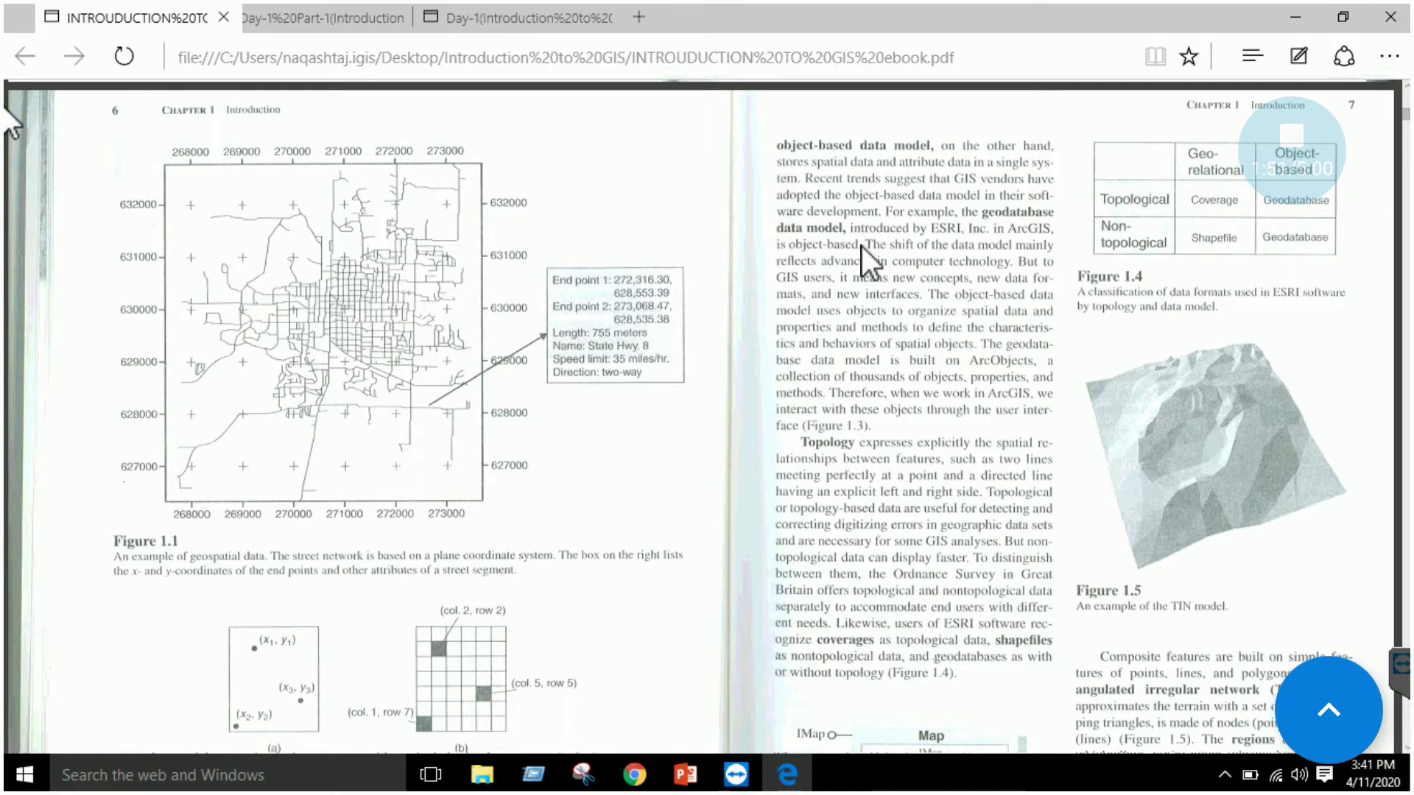
scroll(863, 251, down, 4)
scroll(781, 604, up, 4)
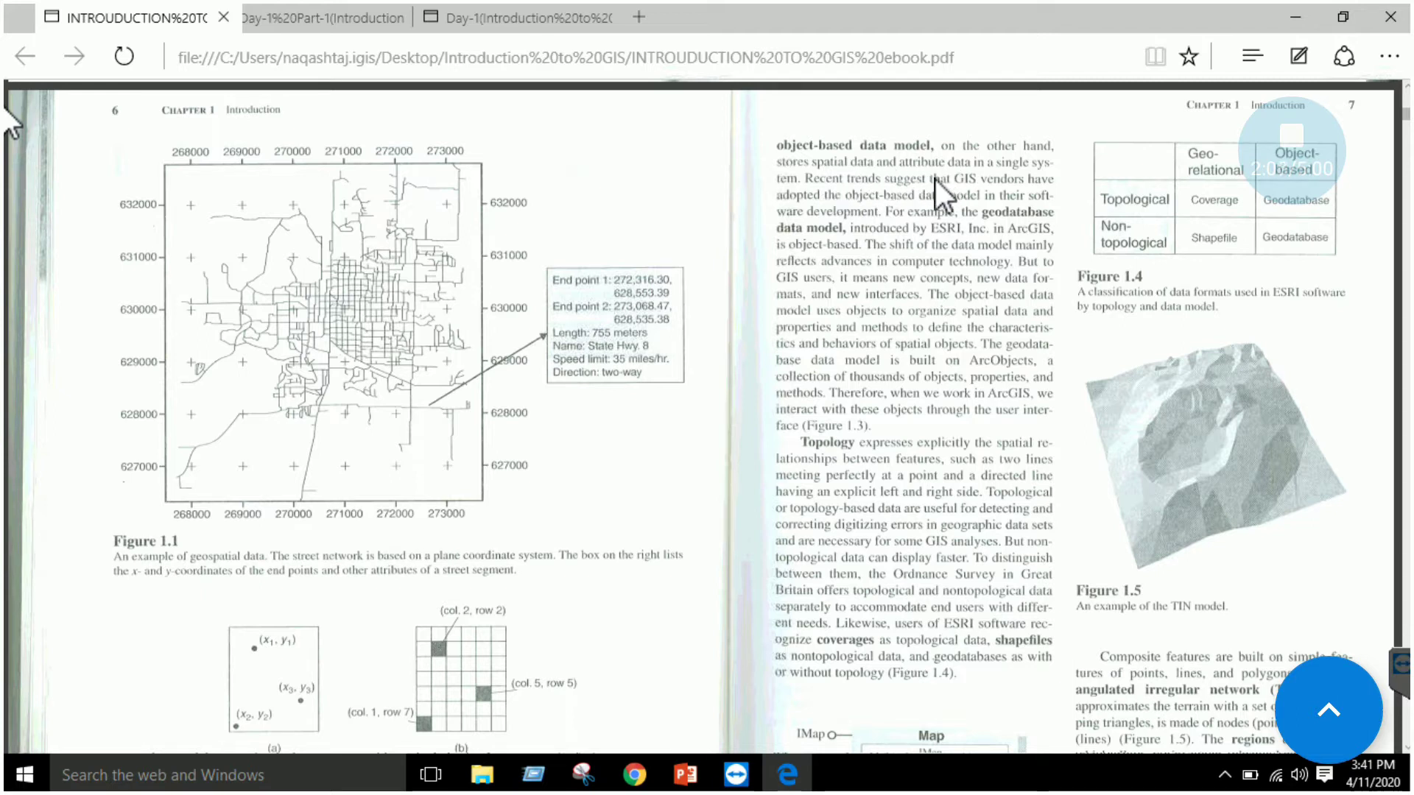
scroll(651, 602, down, 3)
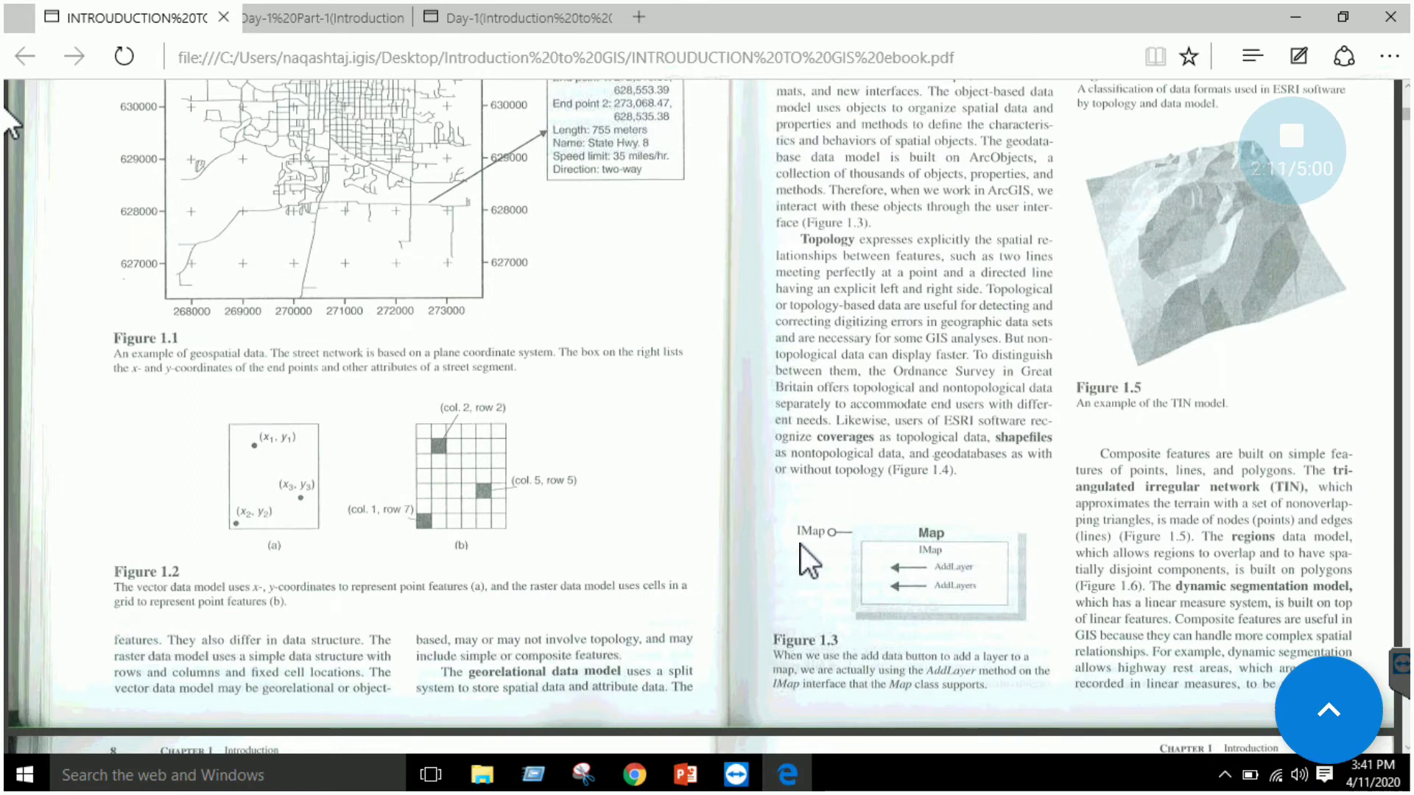
scroll(801, 543, up, 5)
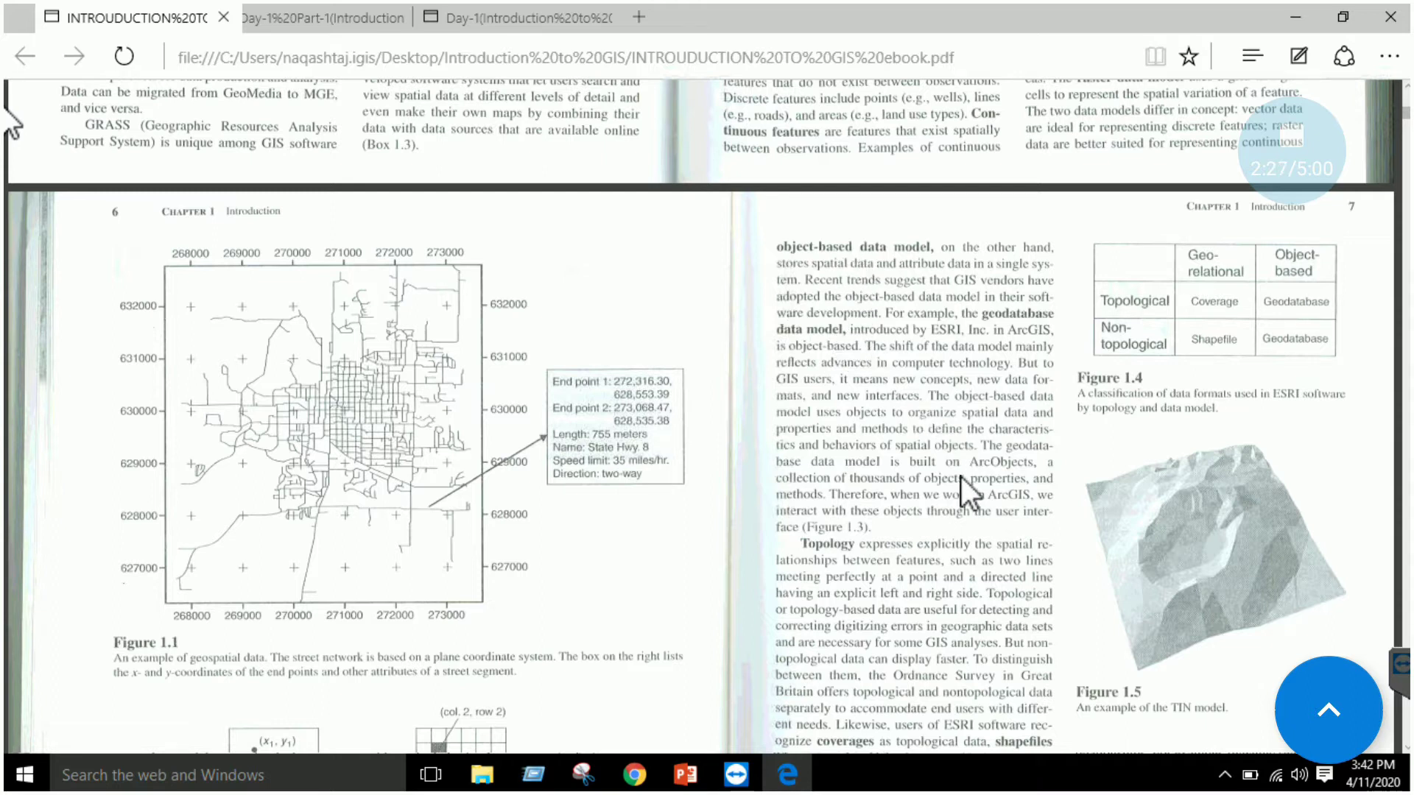
scroll(952, 483, down, 2)
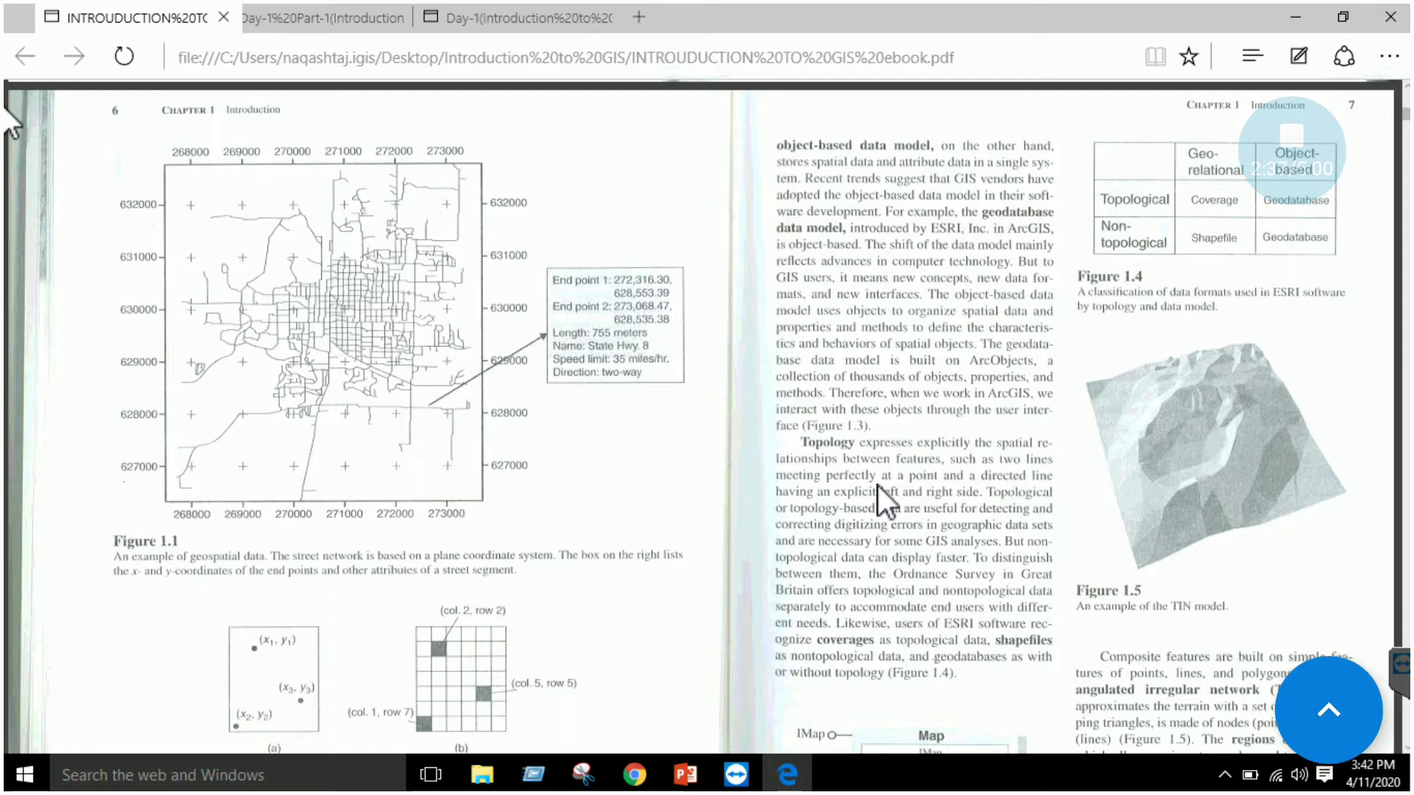
scroll(913, 483, down, 2)
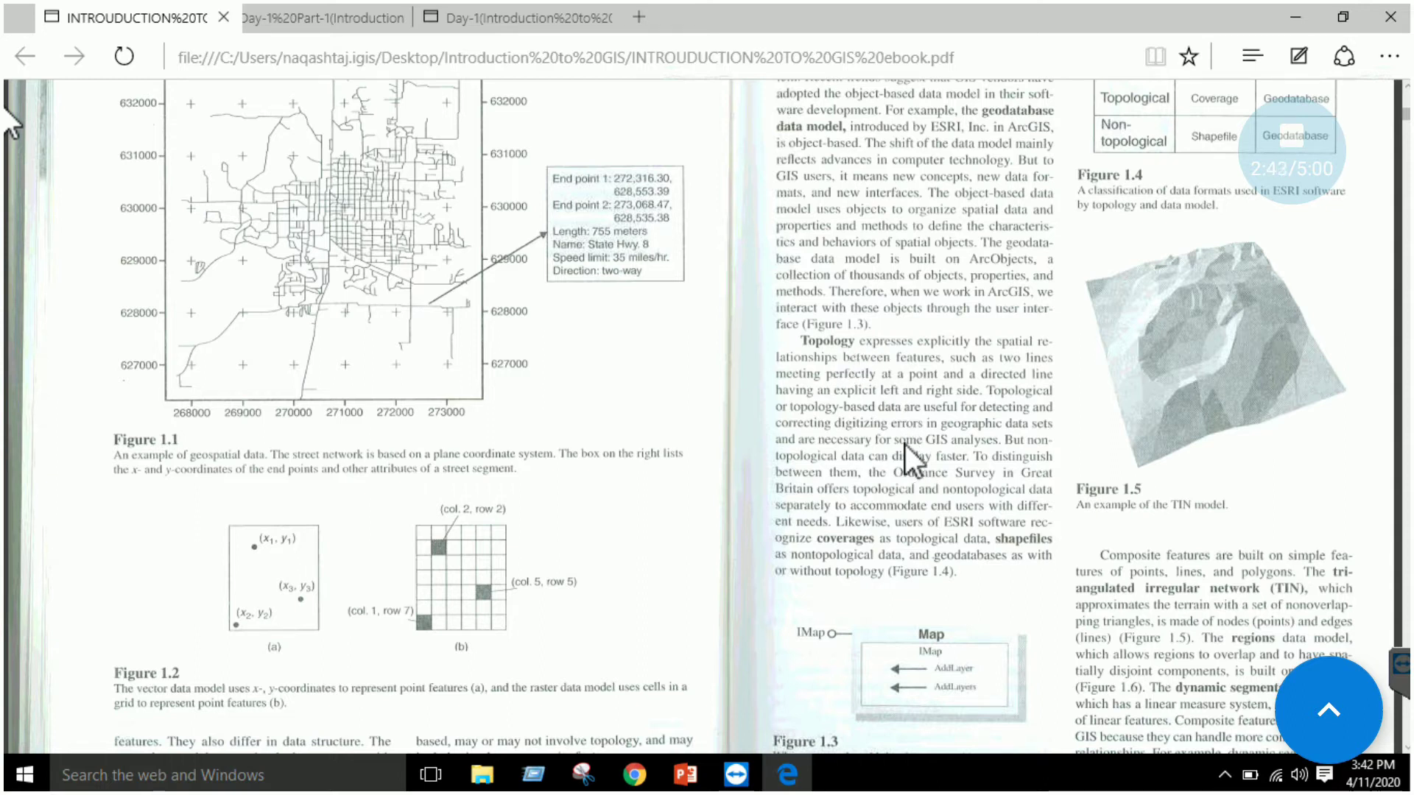
scroll(904, 444, down, 1)
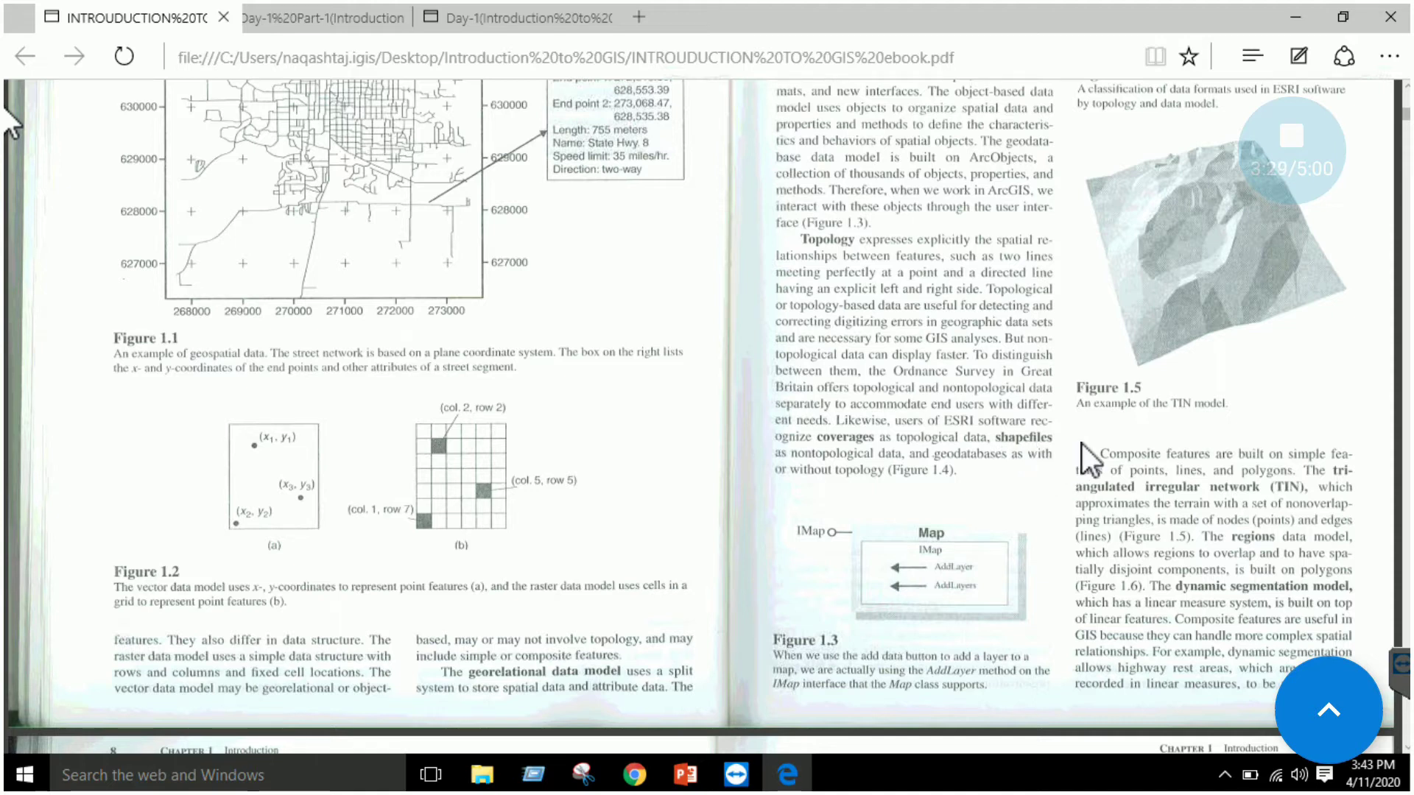
scroll(1081, 444, up, 1)
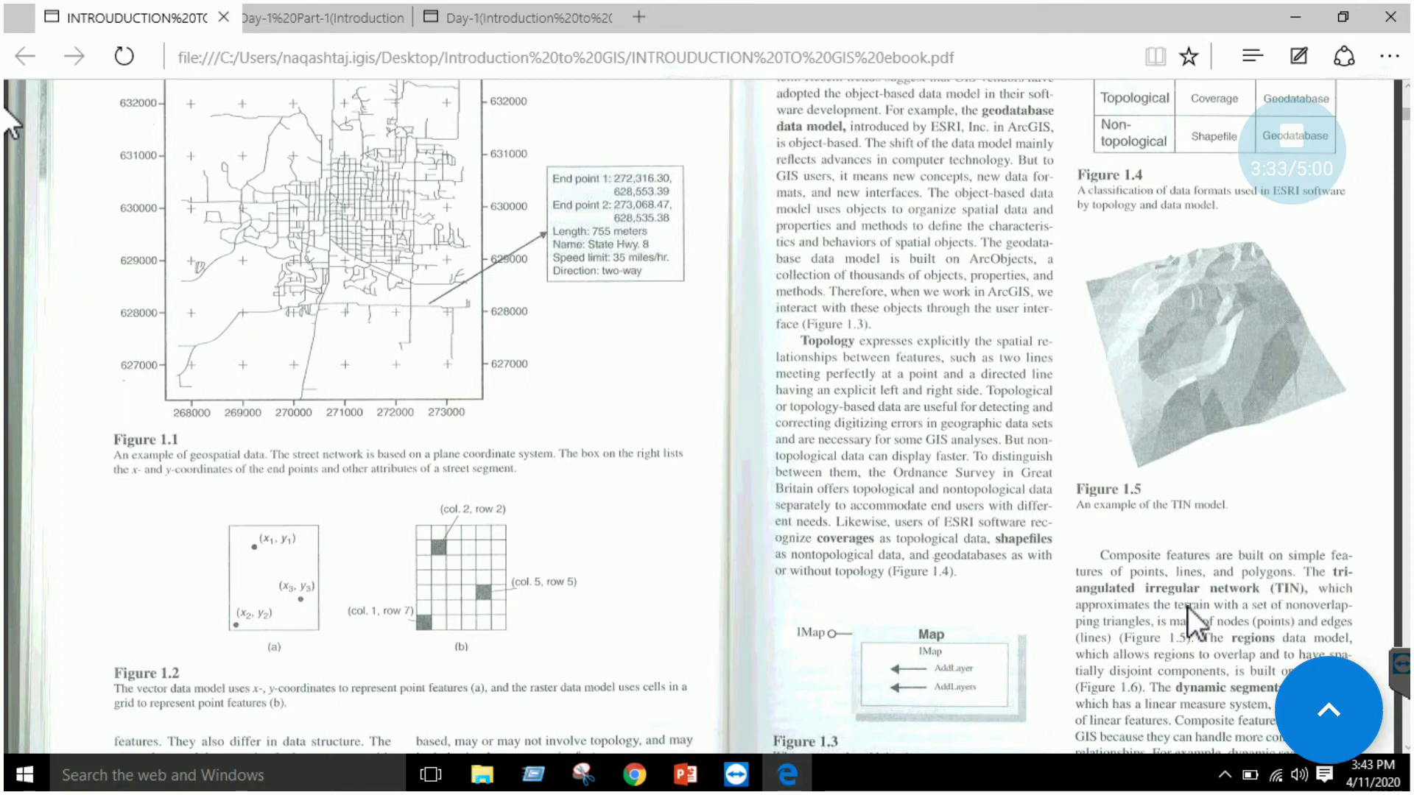
Step: Read the composite features passage on page 7 covering the TIN, regions and dynamic segmentation models, alongside Figure 1.5
scroll(1252, 511, down, 1)
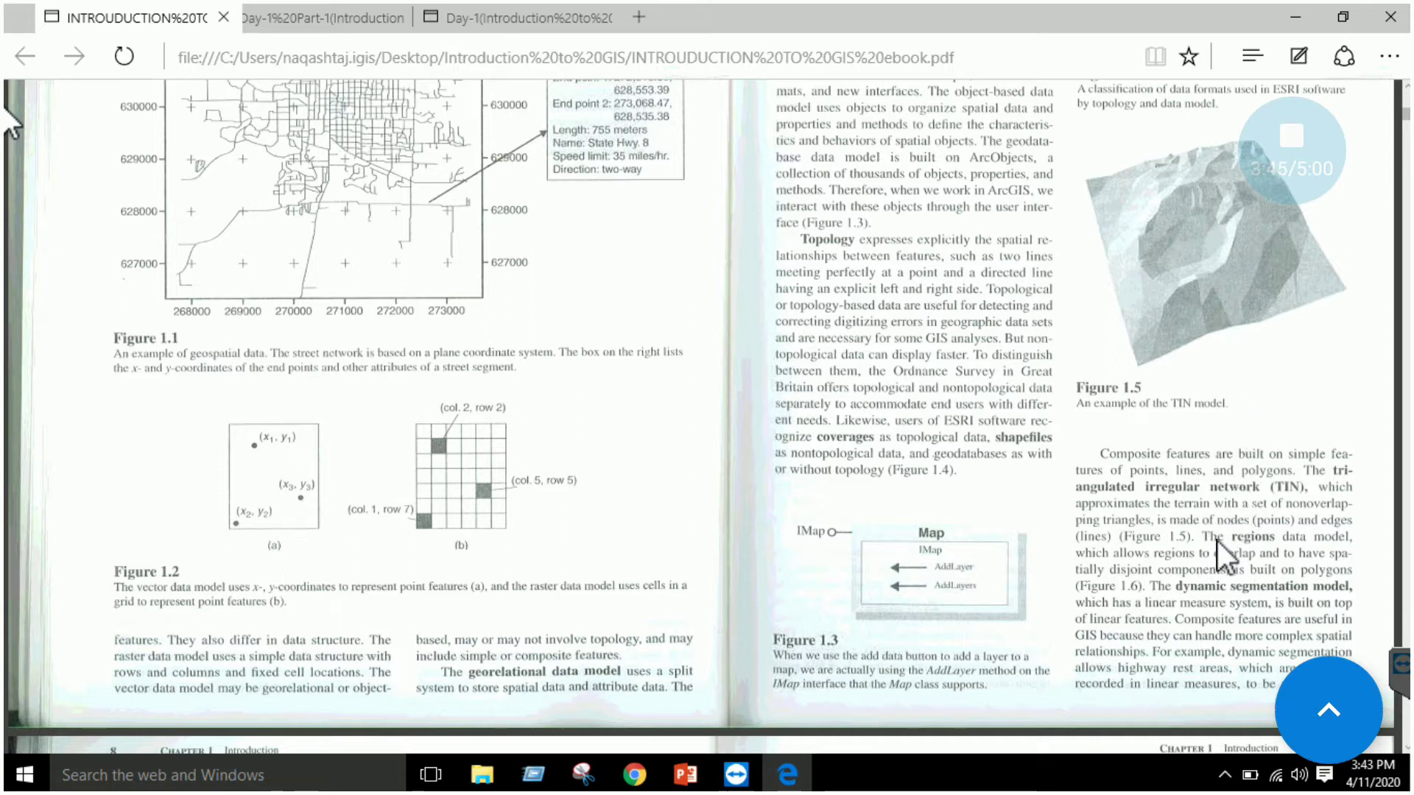
scroll(1217, 541, down, 2)
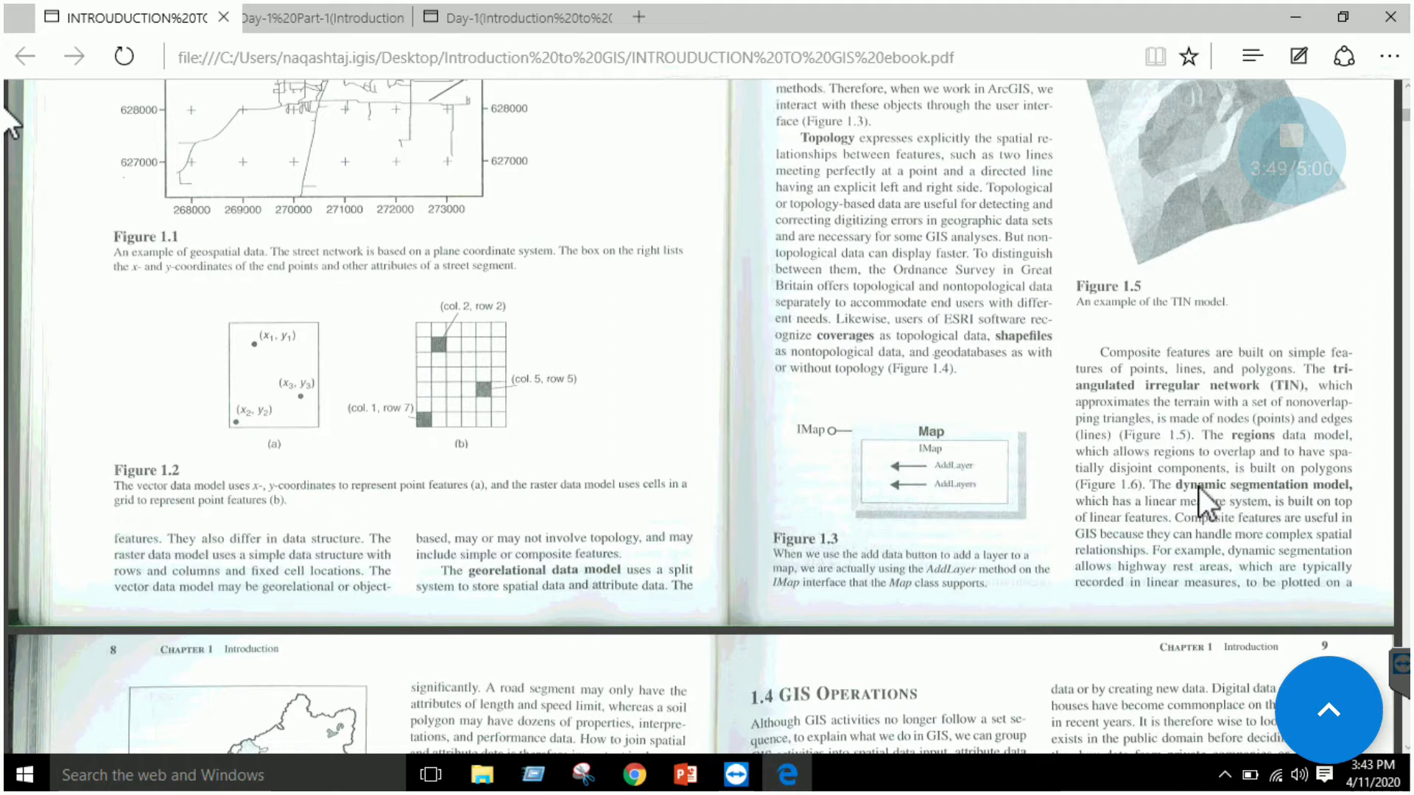
scroll(1199, 488, down, 2)
scroll(1186, 335, up, 2)
scroll(1208, 236, up, 2)
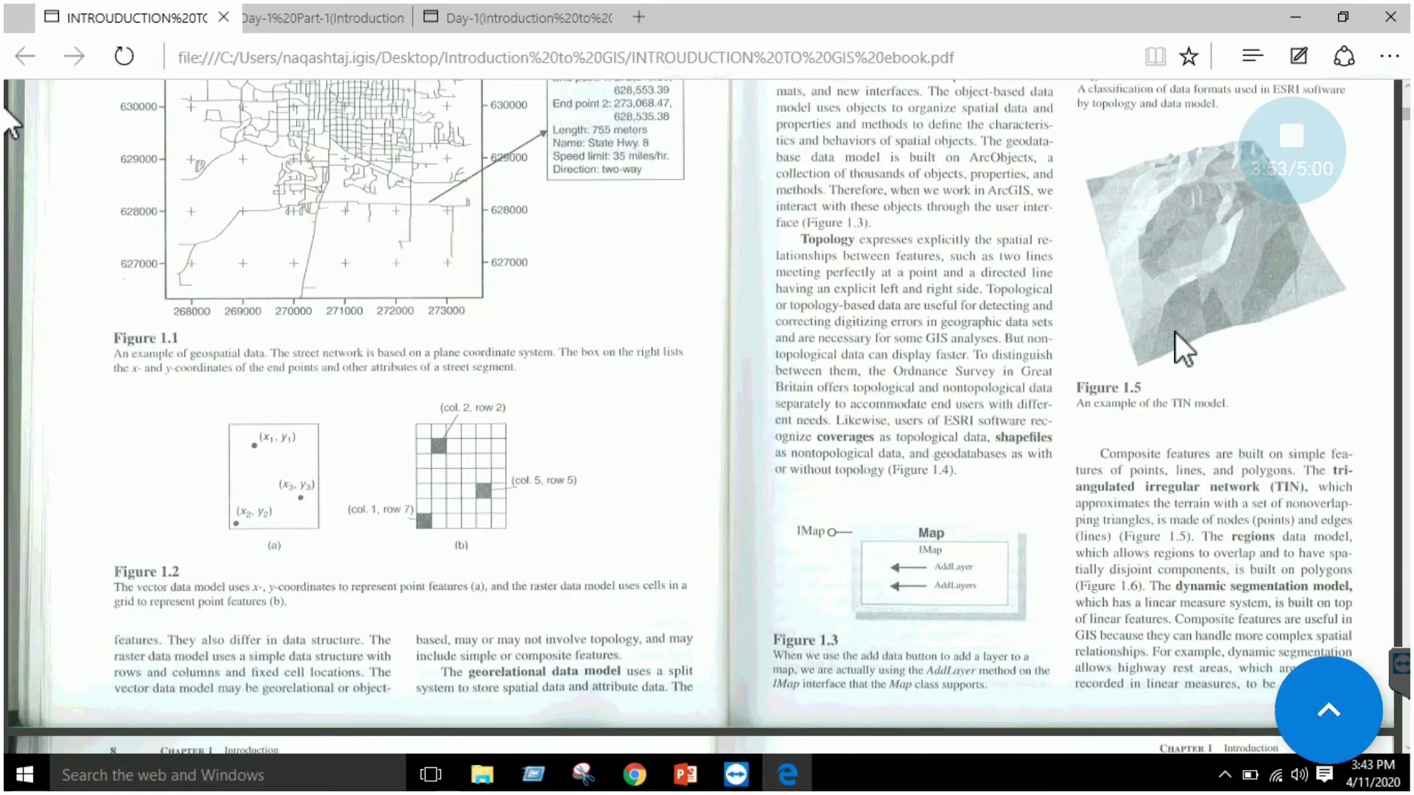
Step: Read sections 1.3.2 Attribute Data and 1.3.3 Joining Spatial and Attribute Data on page 8, with Figures 1.6 and 1.7
scroll(1176, 333, down, 5)
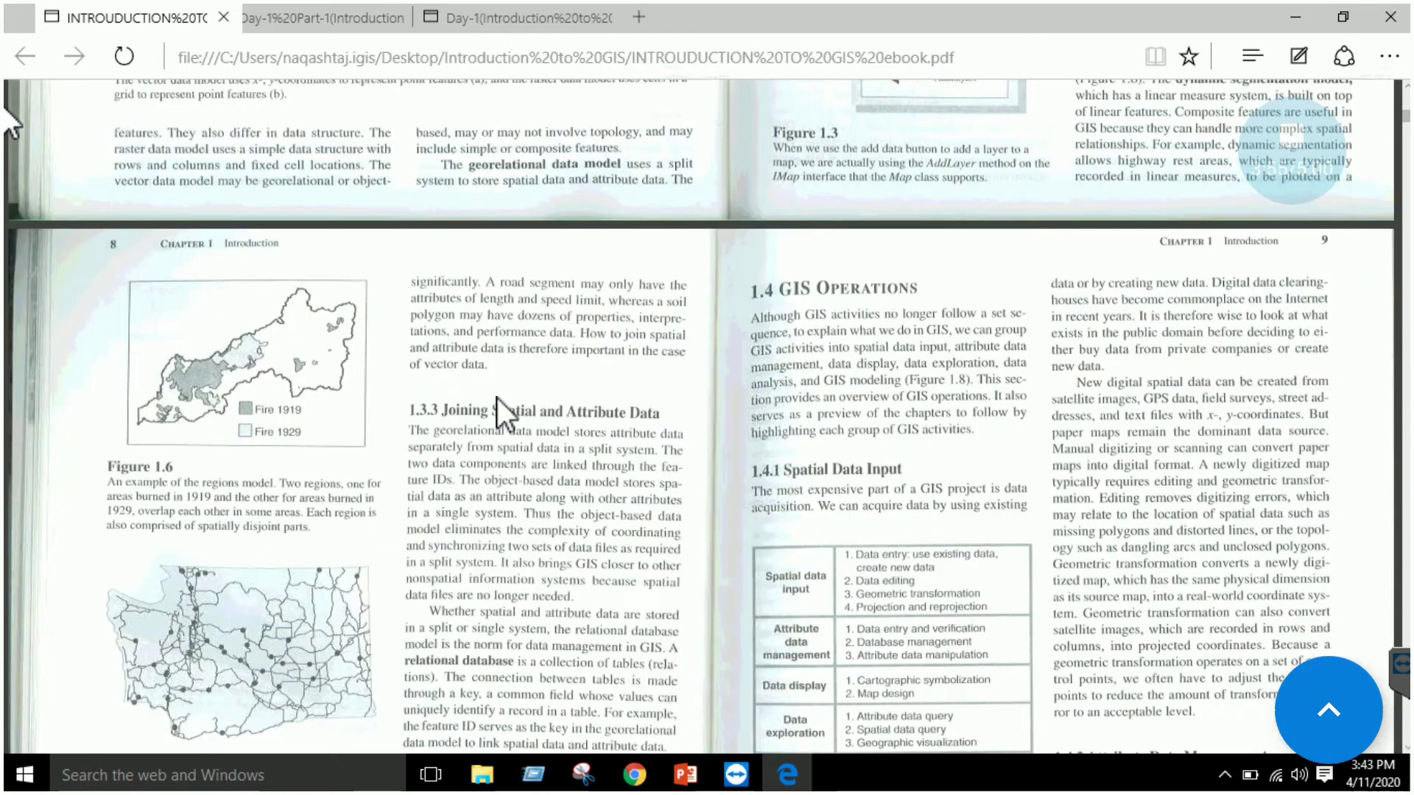
scroll(479, 383, down, 1)
scroll(464, 373, down, 2)
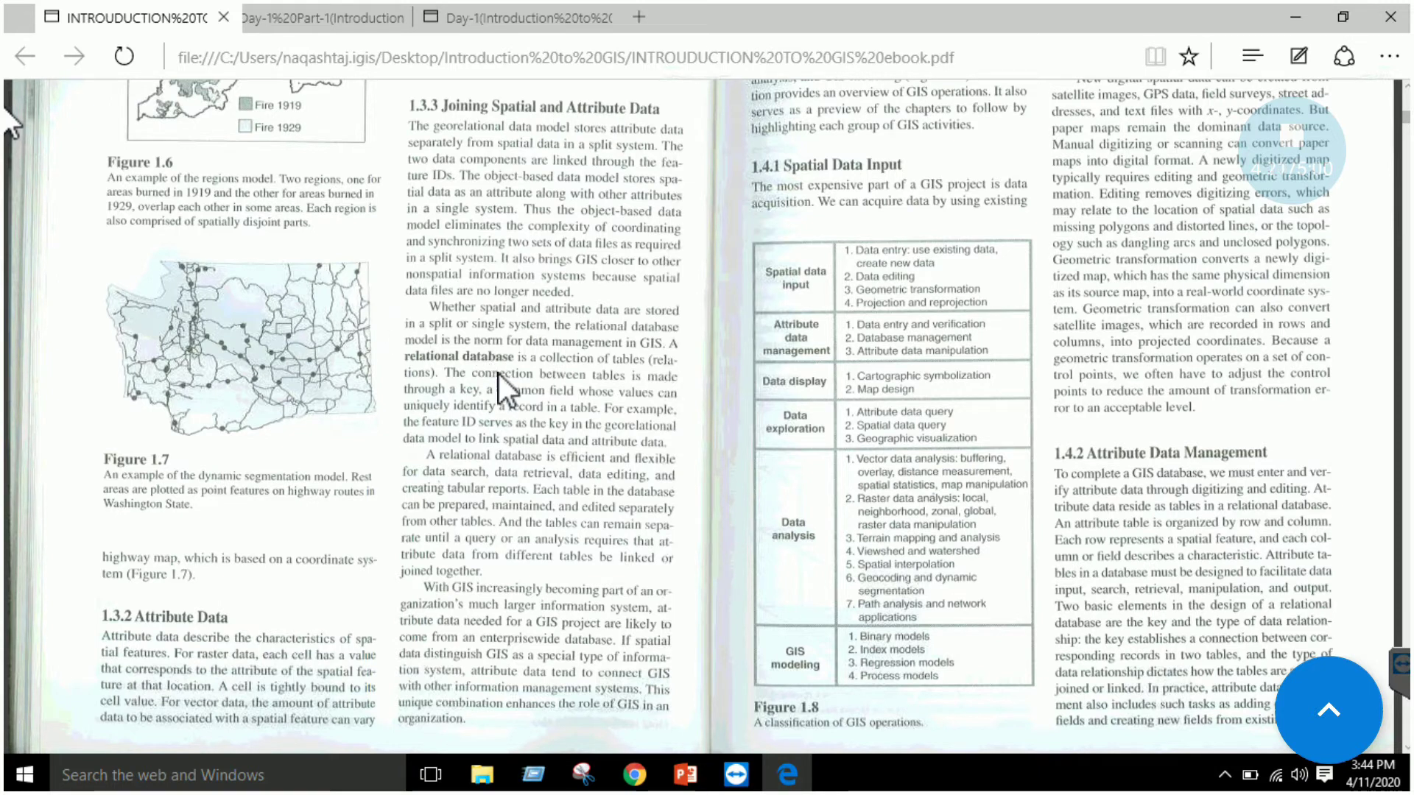
Step: Study section 1.4 GIS Operations on page 9, covering spatial data input, attribute data management and the classification in Figure 1.8
scroll(613, 373, up, 3)
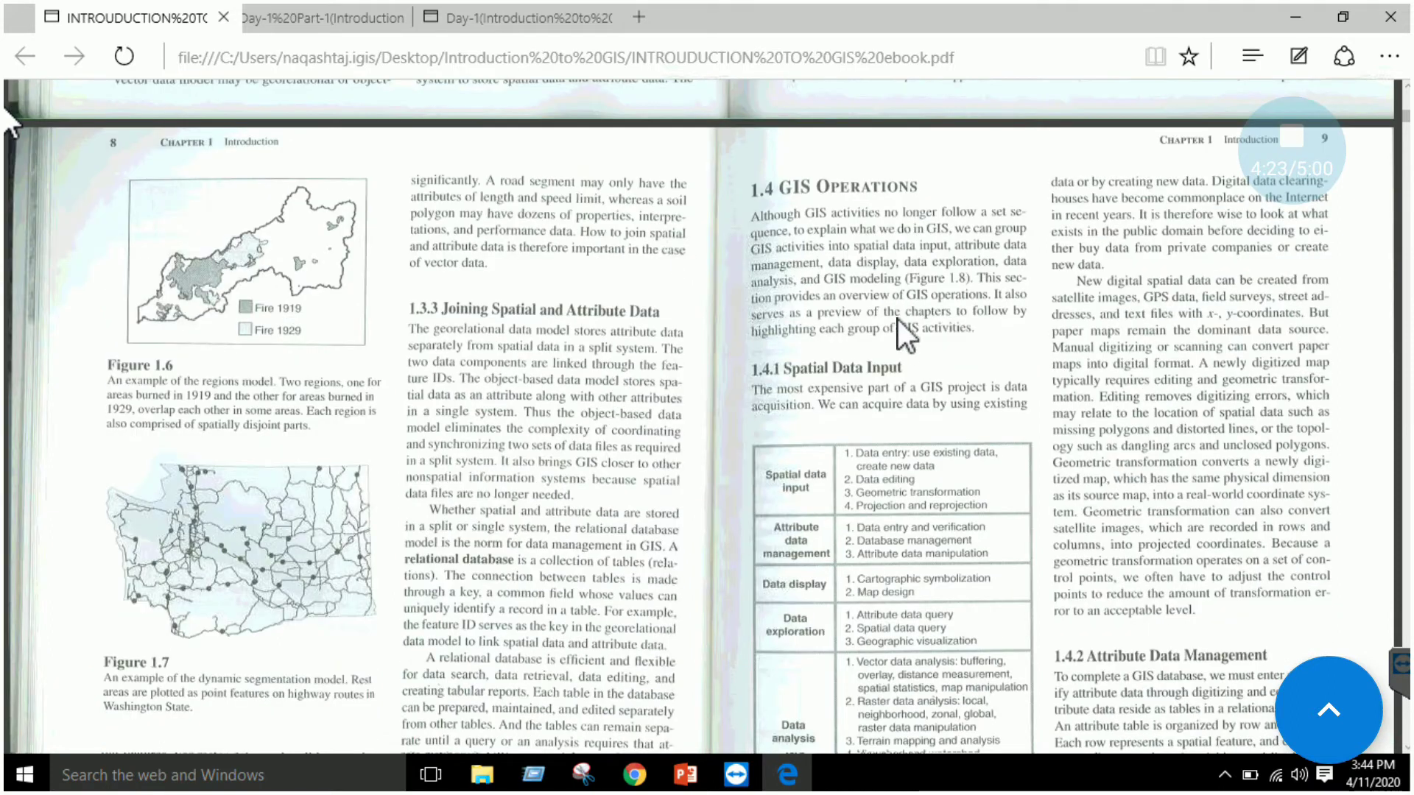
scroll(897, 327, down, 2)
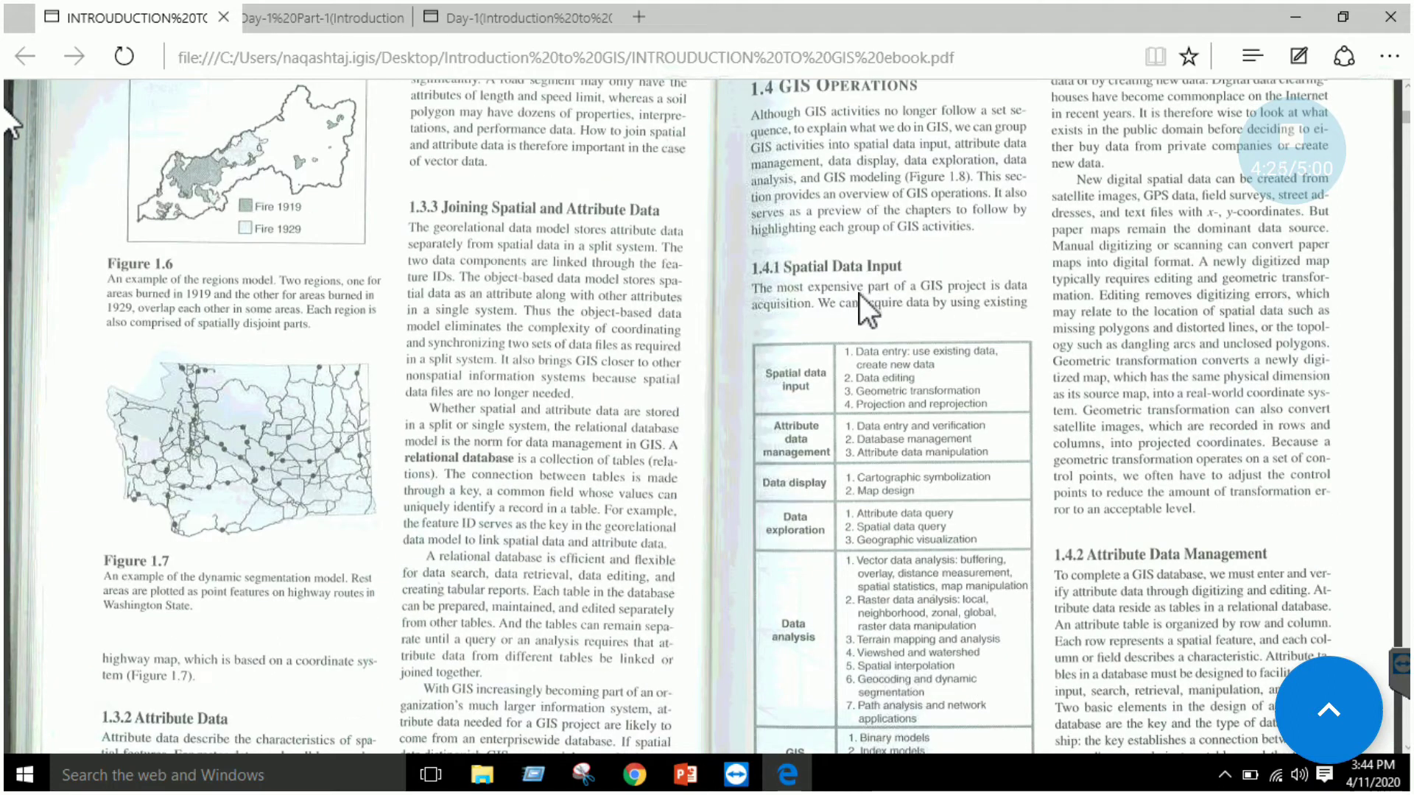
scroll(860, 294, down, 2)
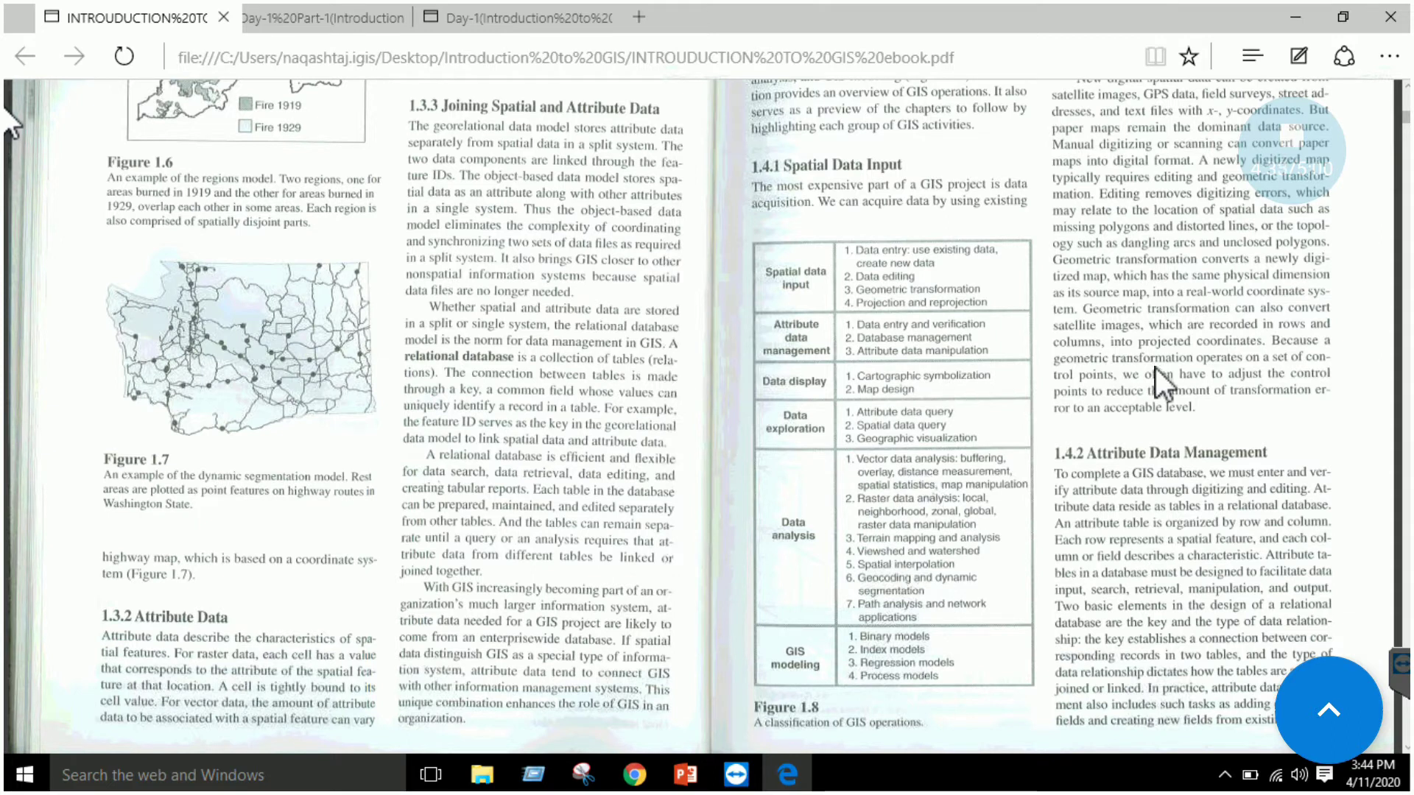
scroll(1155, 370, down, 3)
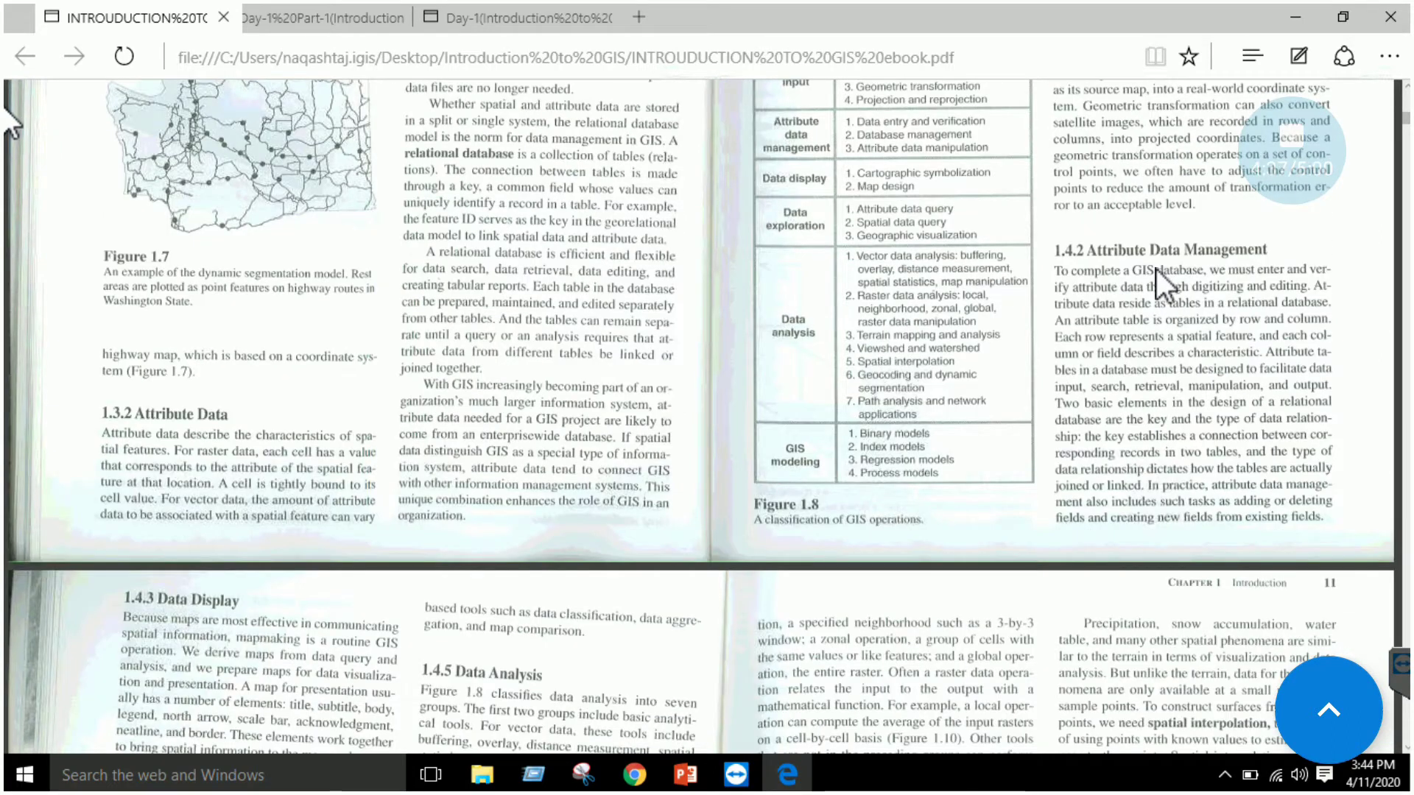
scroll(1162, 316, down, 2)
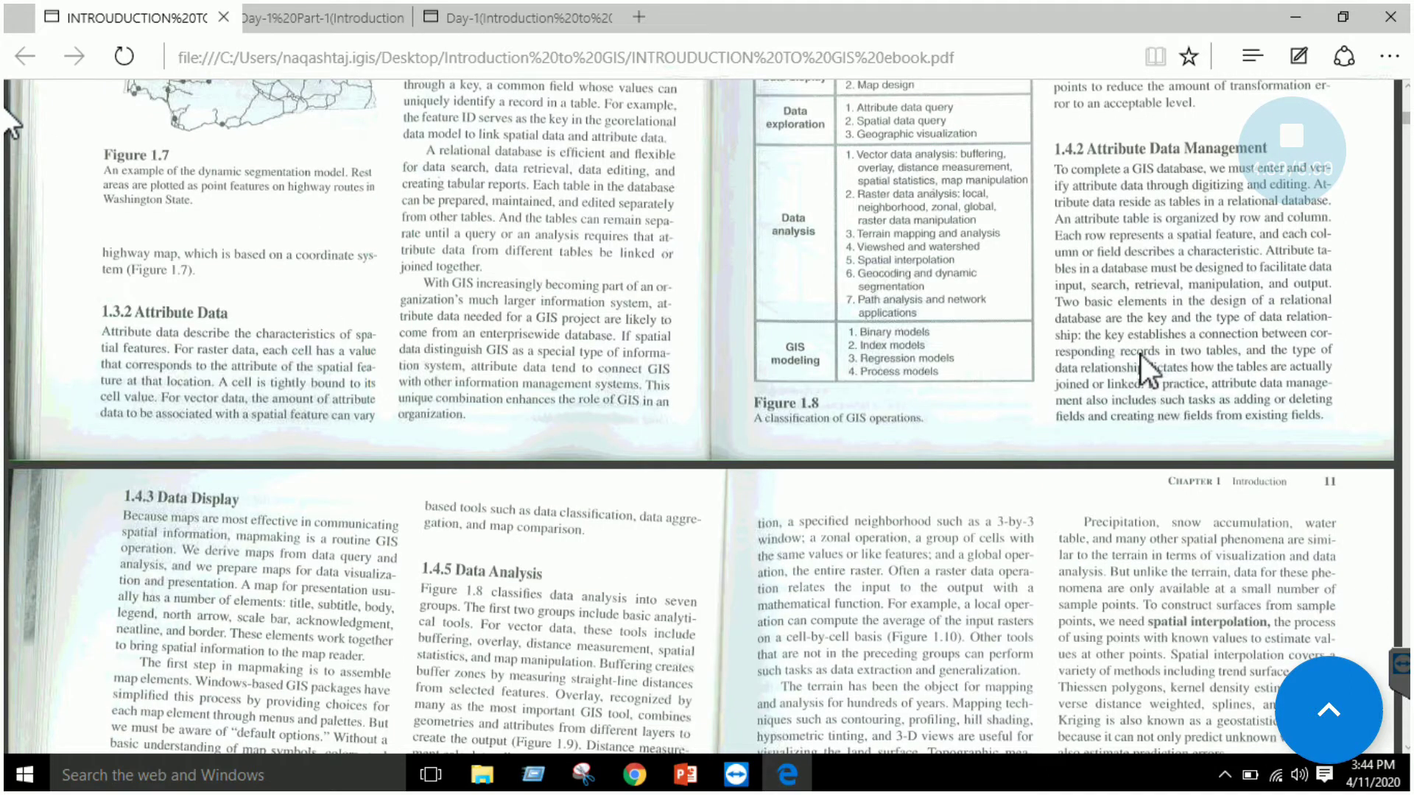
Step: Go through sections 1.4.3 Data Display to 1.4.6 GIS Models and Modeling, including the overlay and raster operations in Figures 1.9 and 1.10
scroll(1141, 355, down, 2)
scroll(238, 448, down, 3)
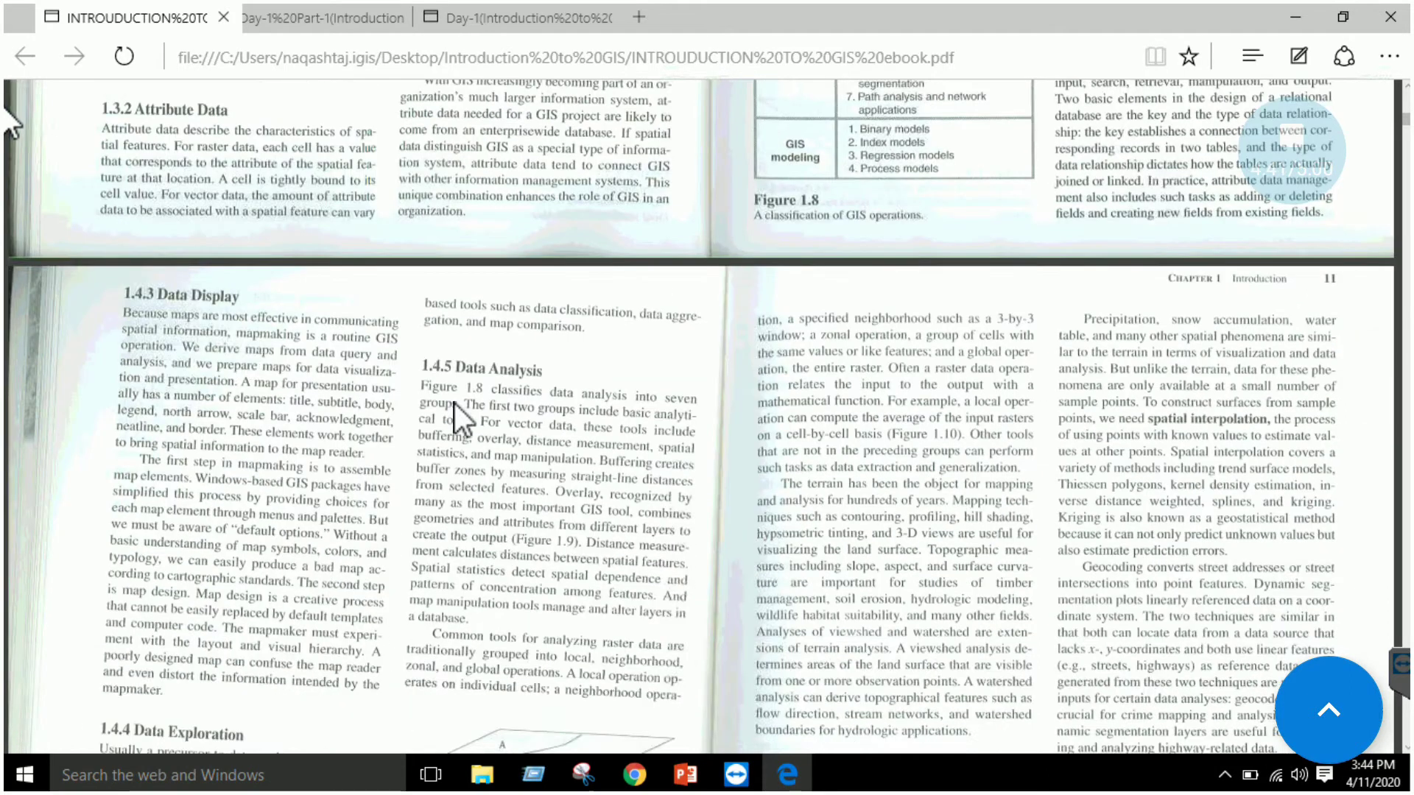
scroll(532, 430, down, 2)
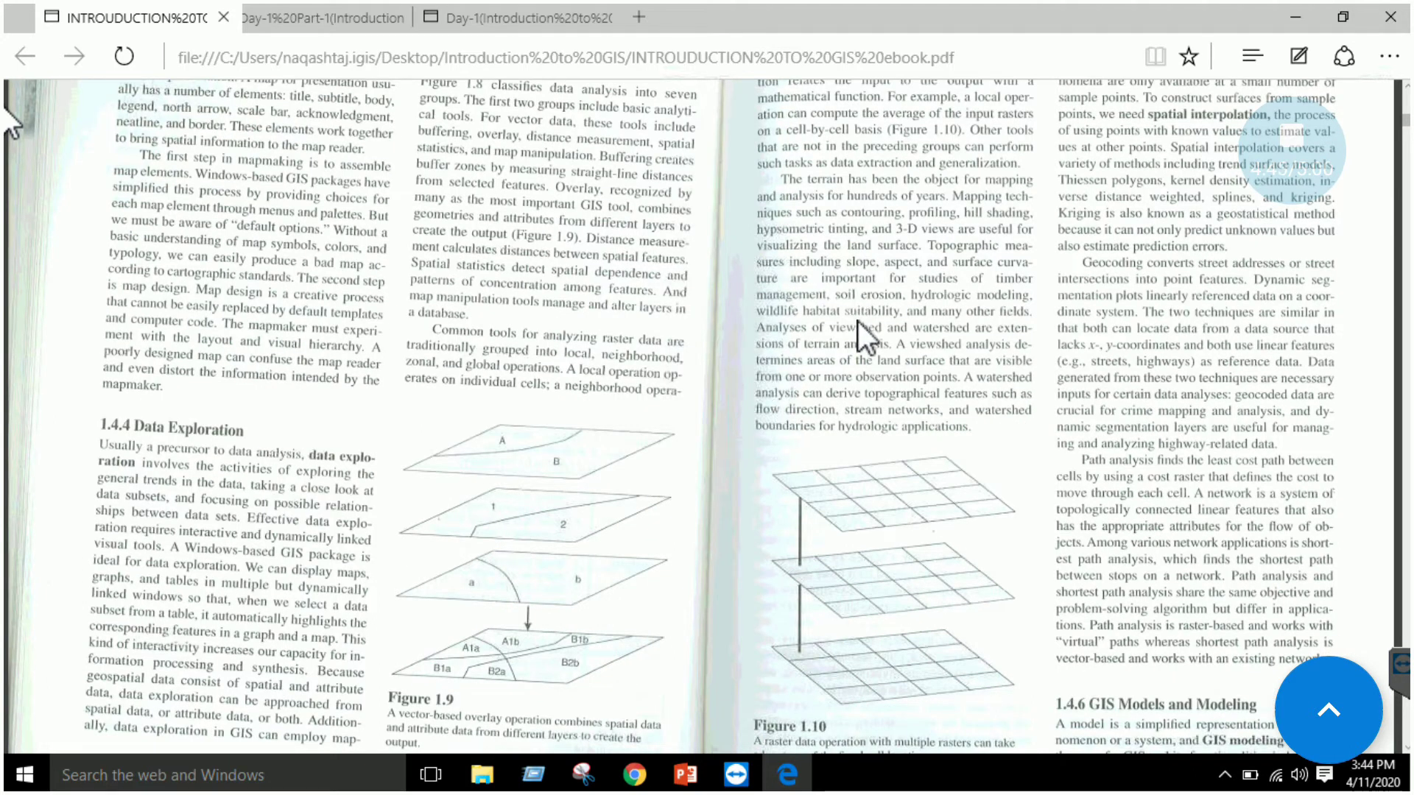
scroll(859, 321, down, 2)
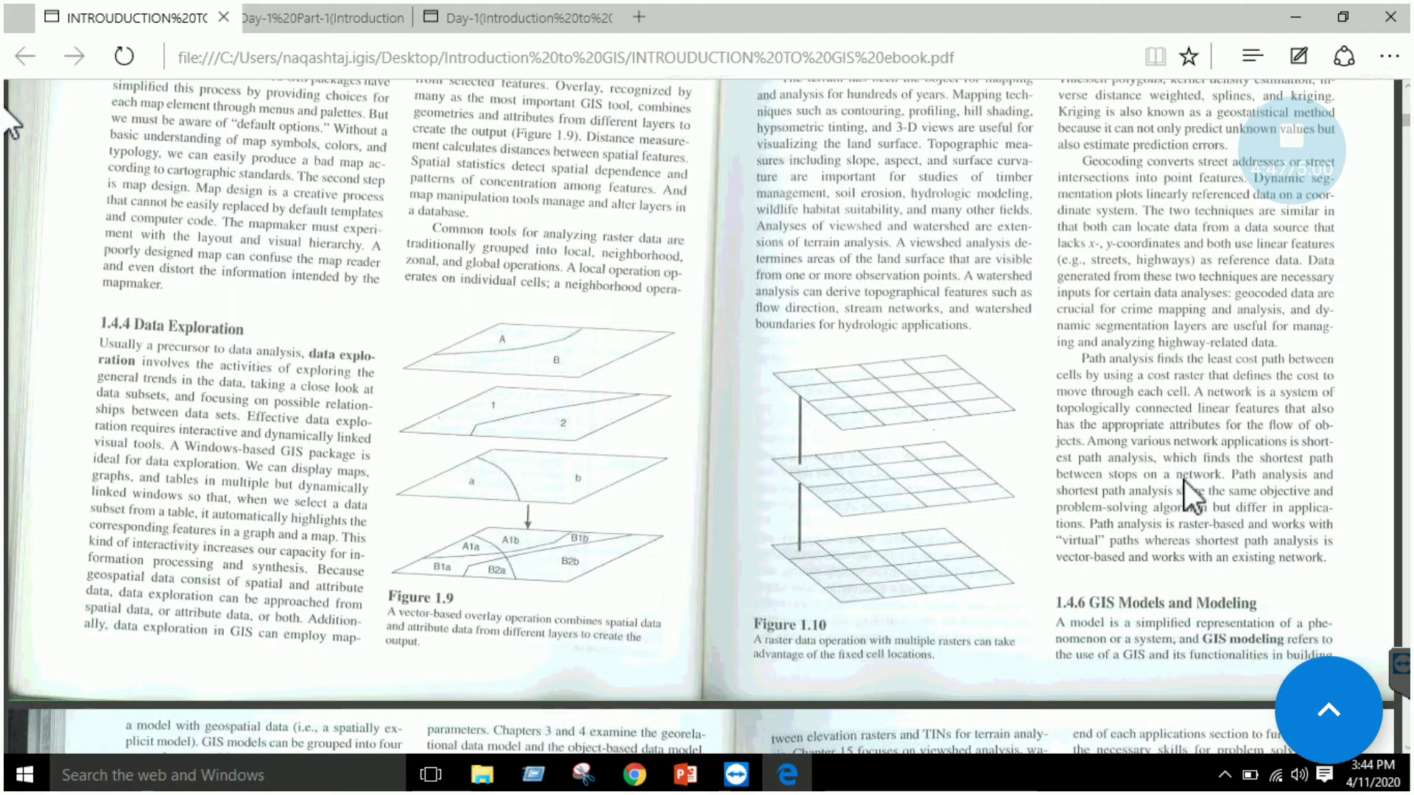
scroll(1184, 480, down, 2)
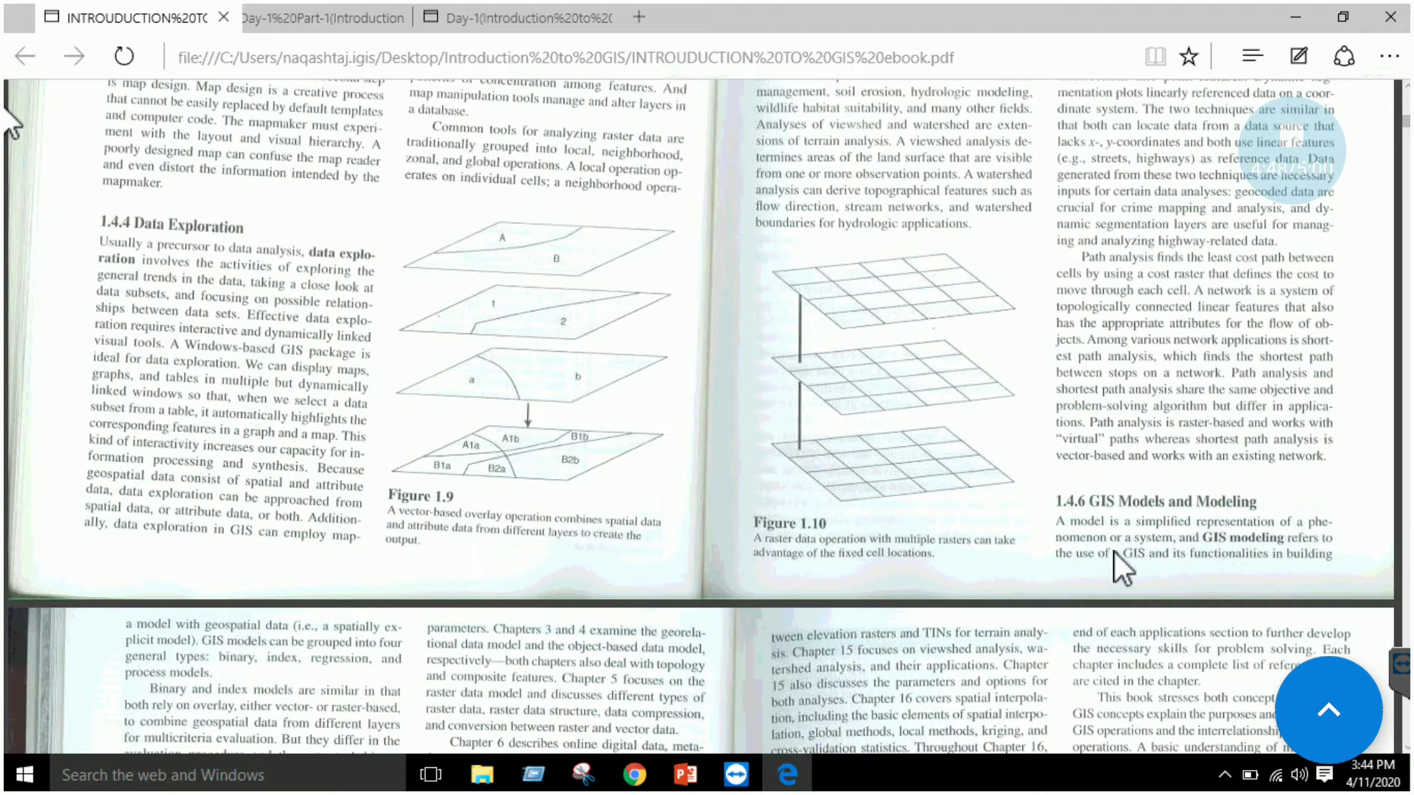
Step: Skim the GIS model types, section 1.5 Organization of This Book and section 1.6 Concepts and Practice
scroll(1114, 551, down, 6)
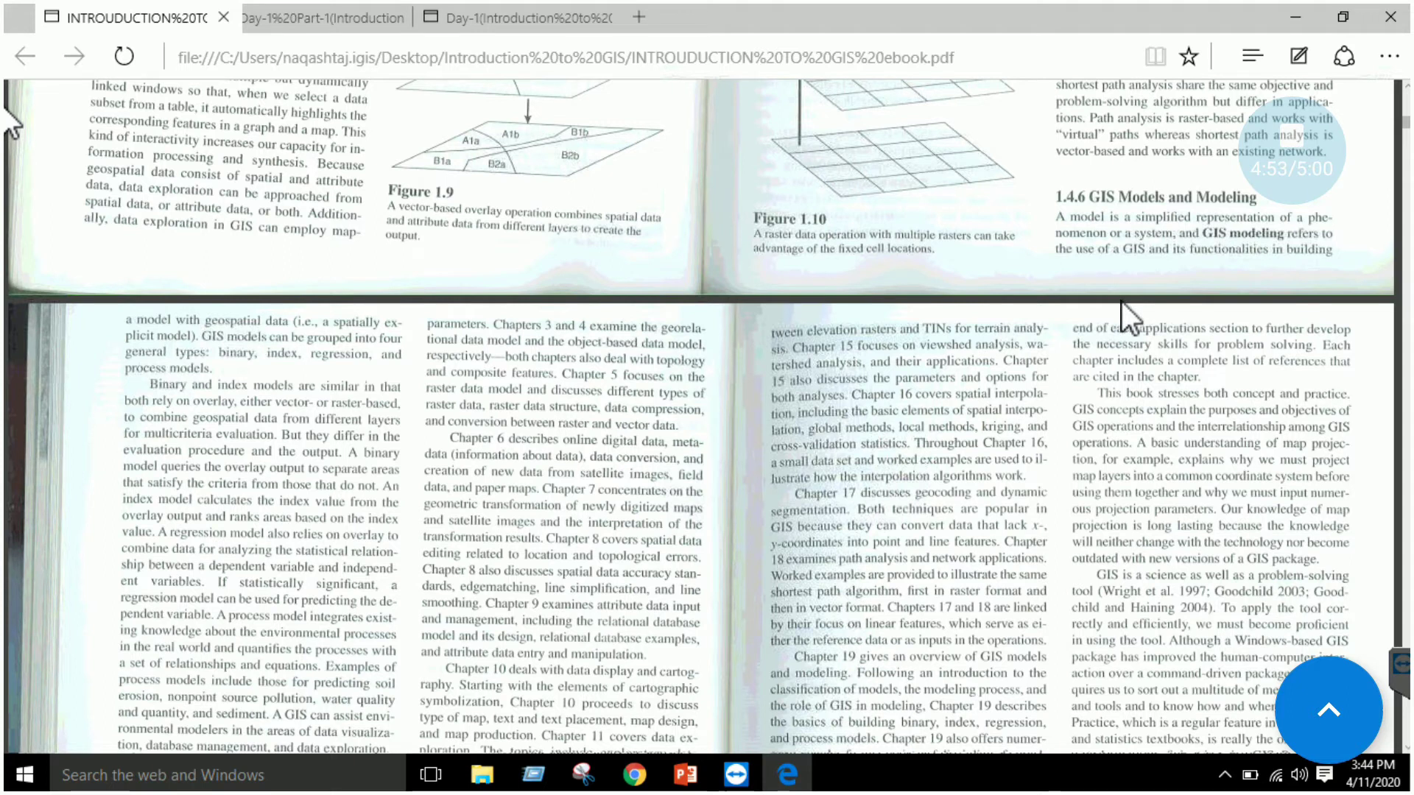
scroll(1121, 301, down, 2)
scroll(524, 352, down, 2)
scroll(523, 352, down, 2)
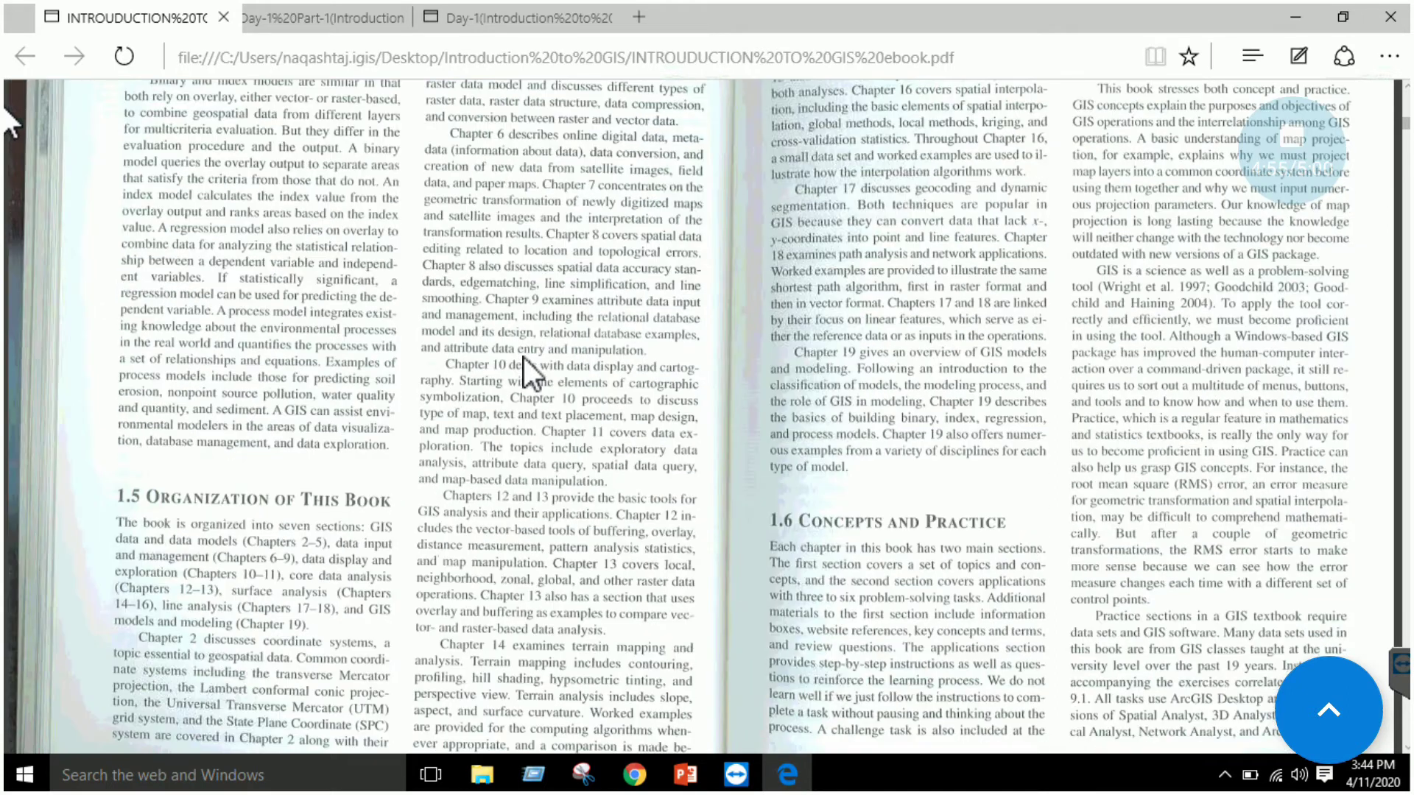
scroll(524, 356, down, 2)
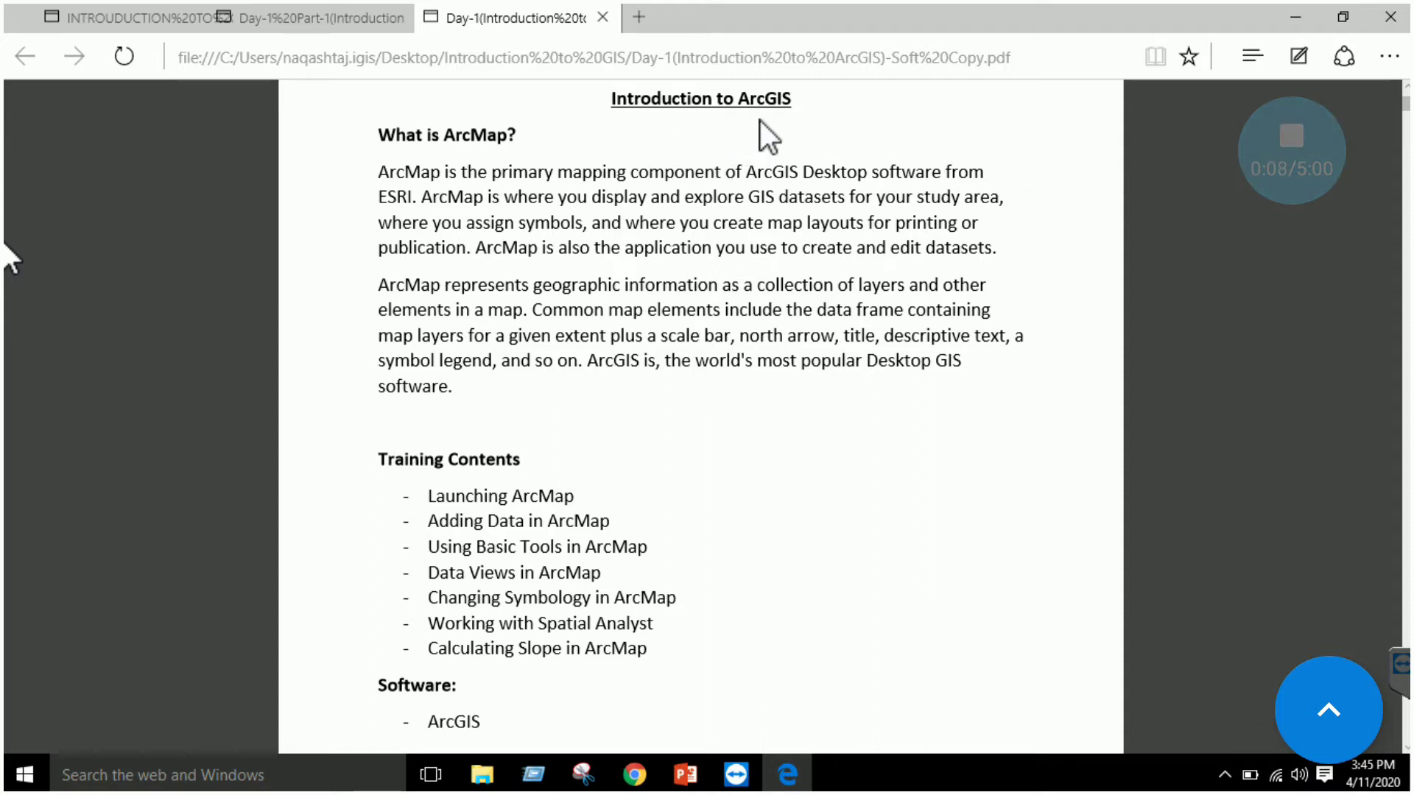
Step: Glance at the Introduction to QGIS handout, and review the textbook's application tasks on ArcCatalog (Task 1) and ArcMap (Task 2)
click(366, 15)
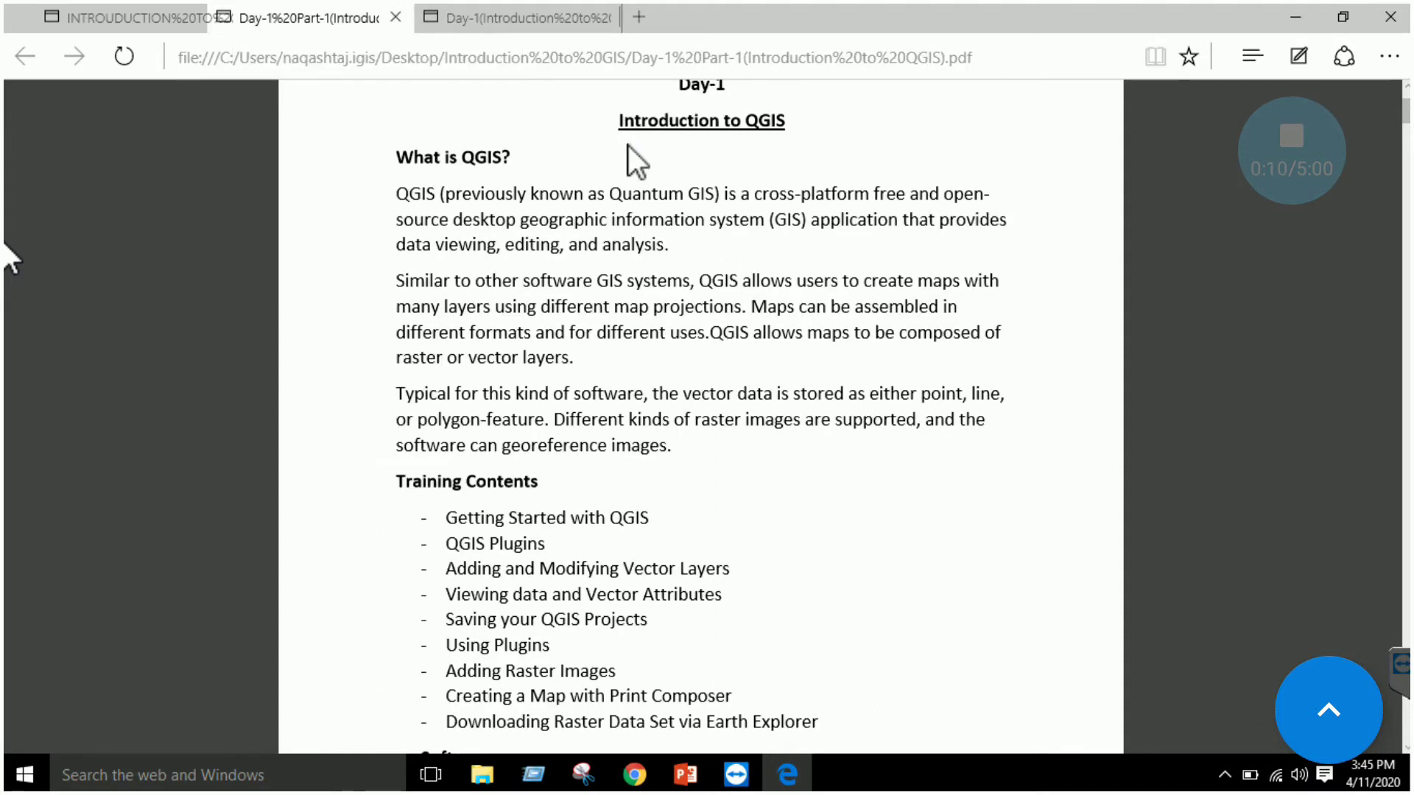
click(133, 18)
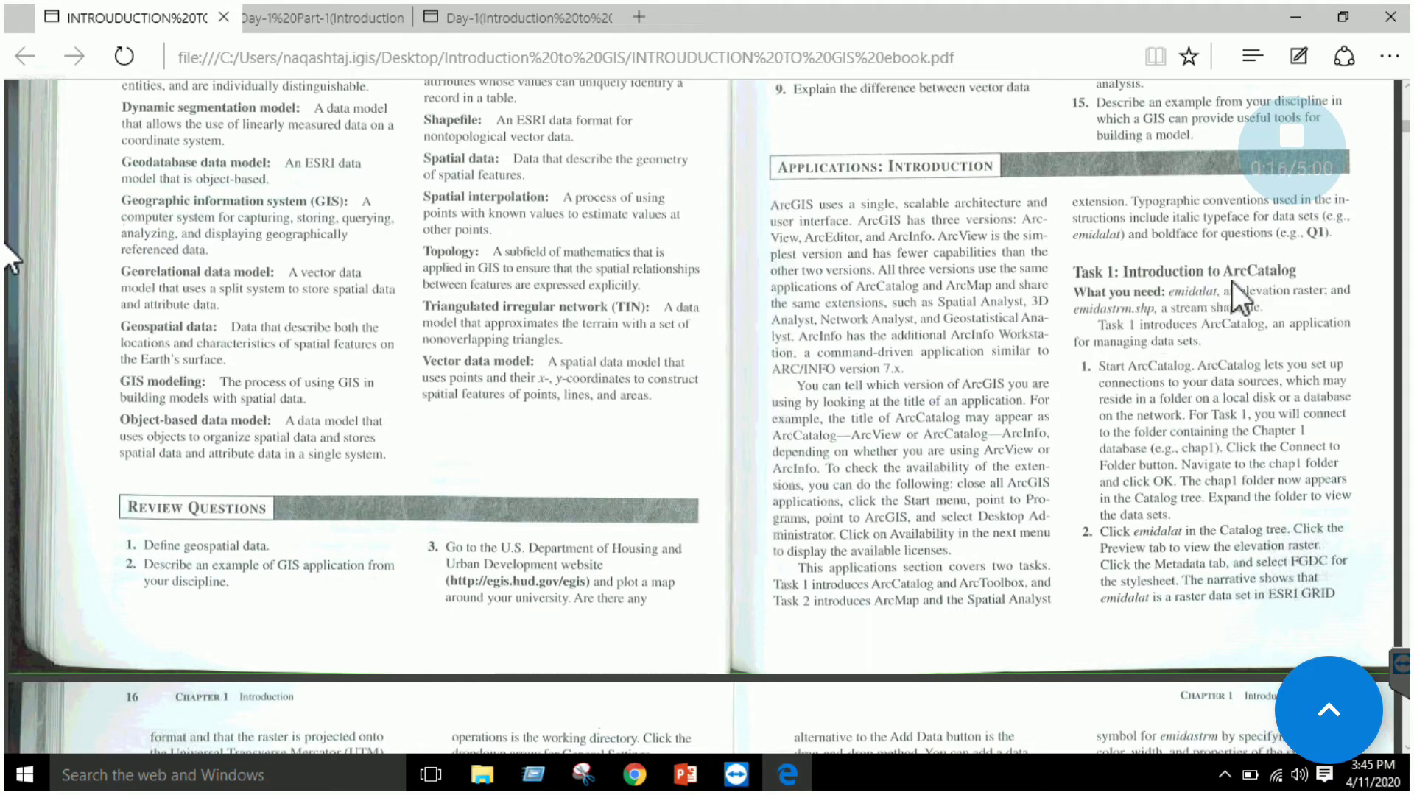
scroll(1220, 321, down, 8)
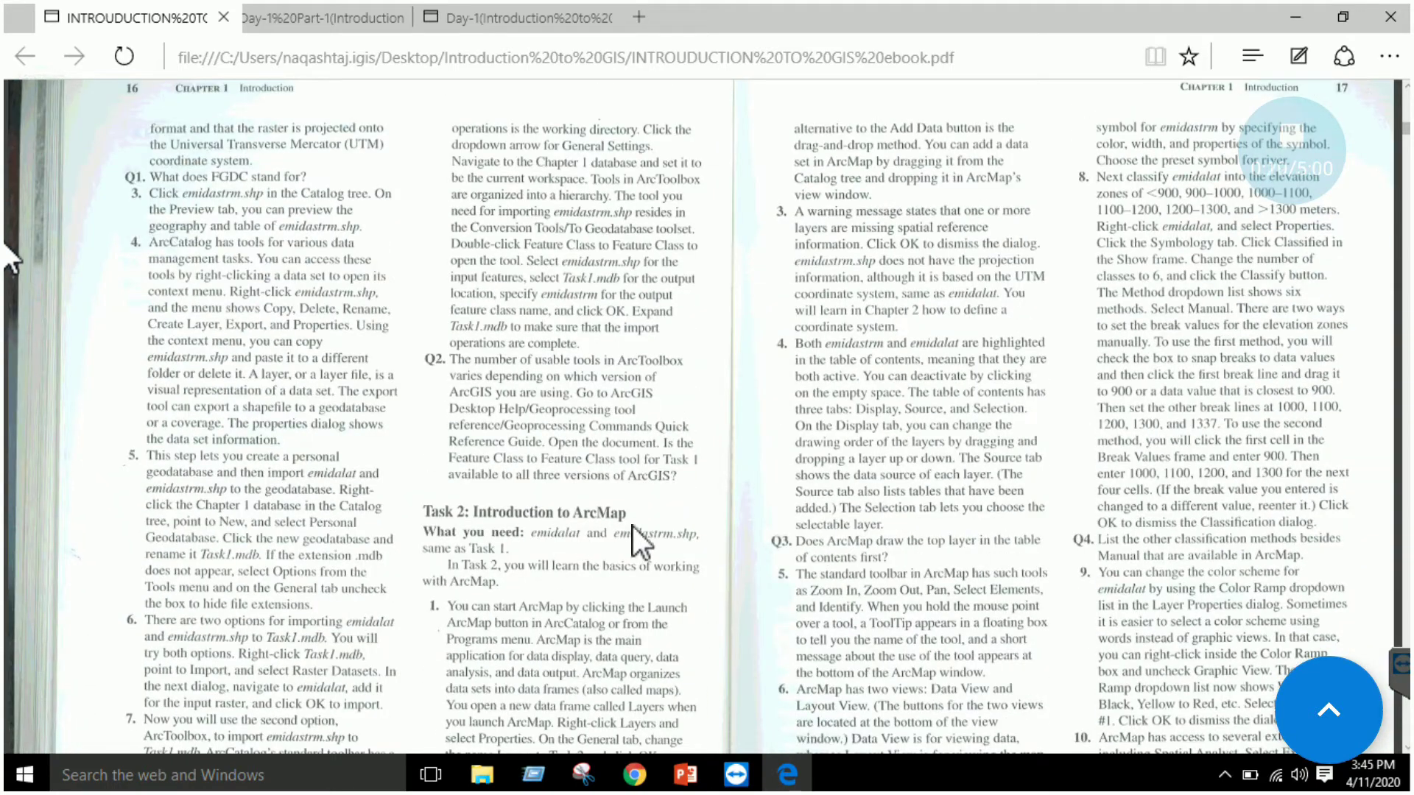
scroll(629, 531, up, 8)
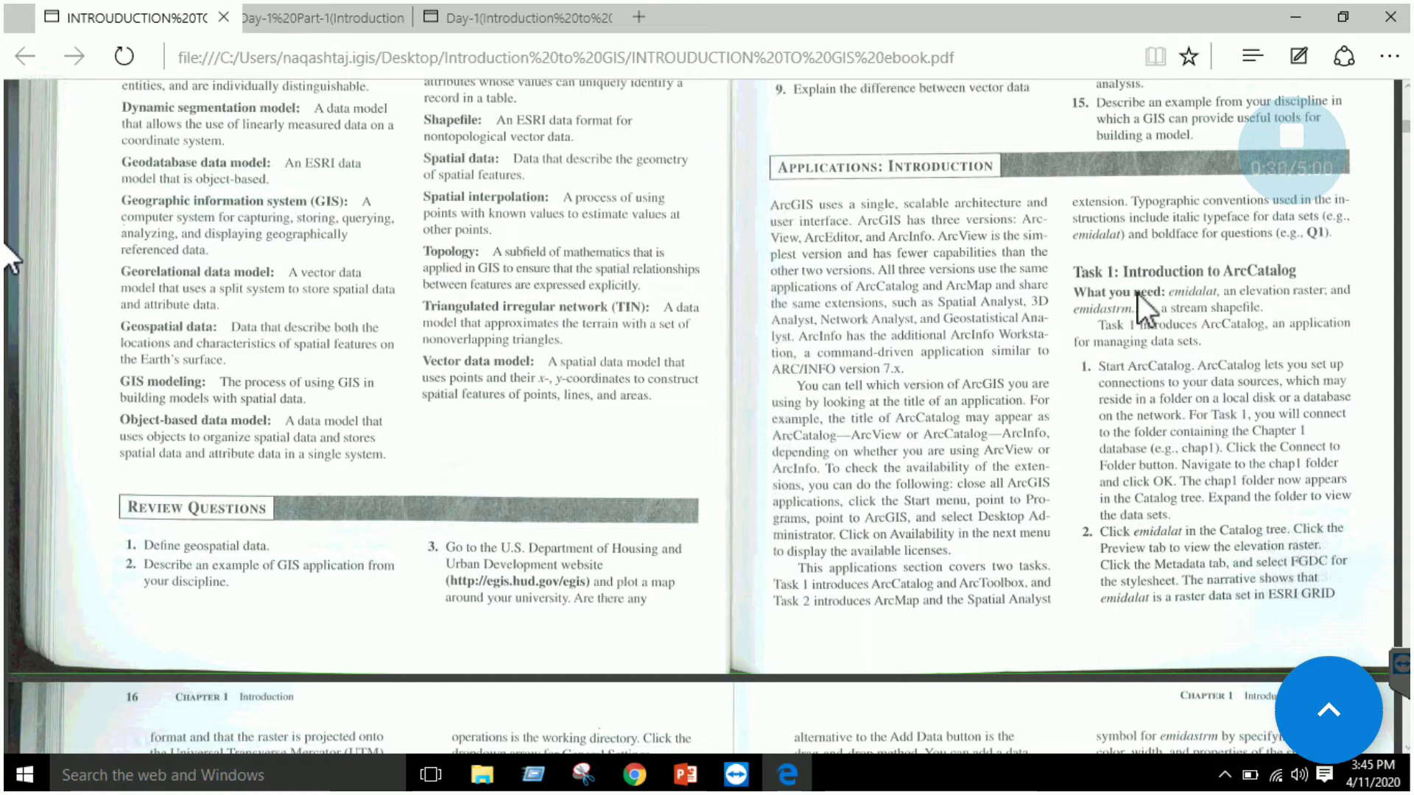
scroll(1155, 321, up, 1)
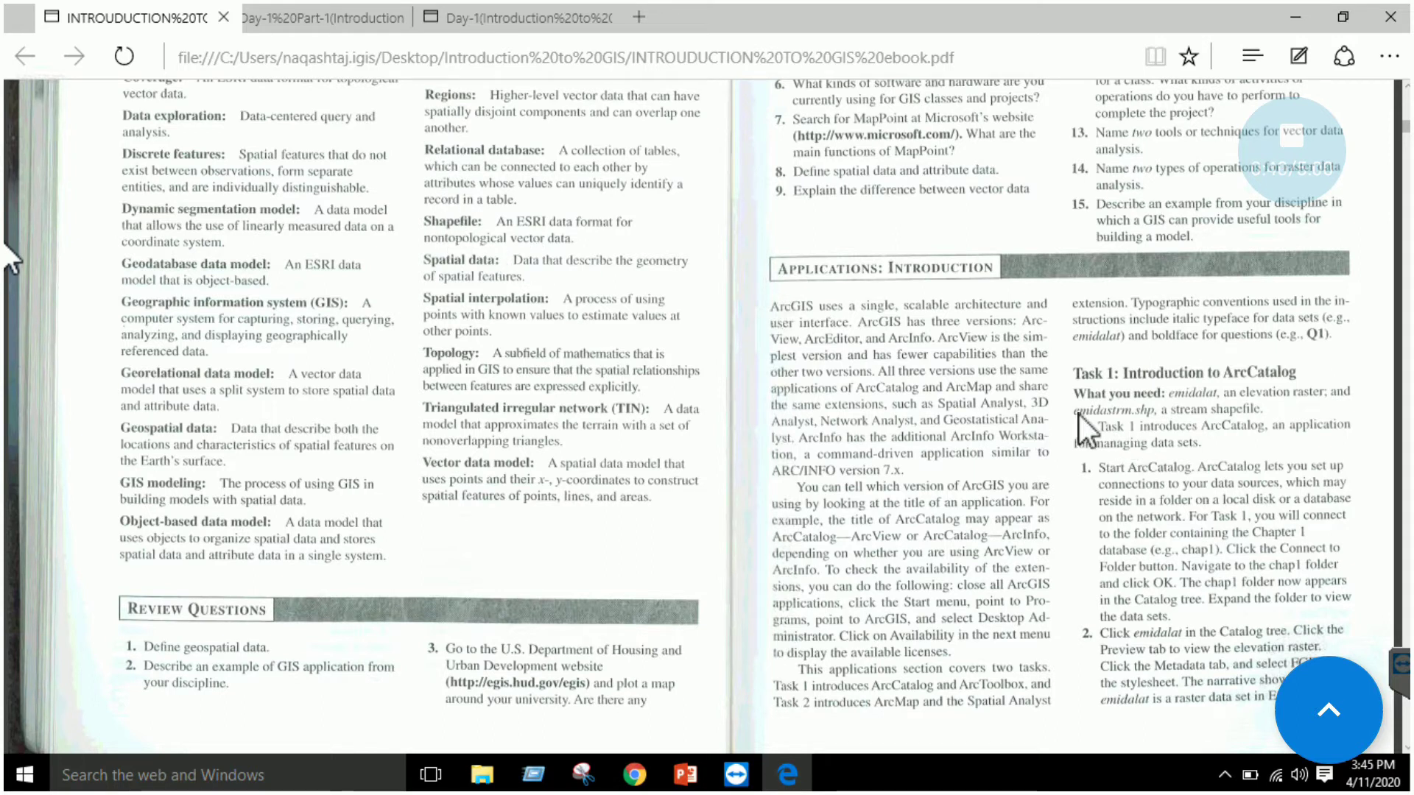
scroll(1173, 426, down, 1)
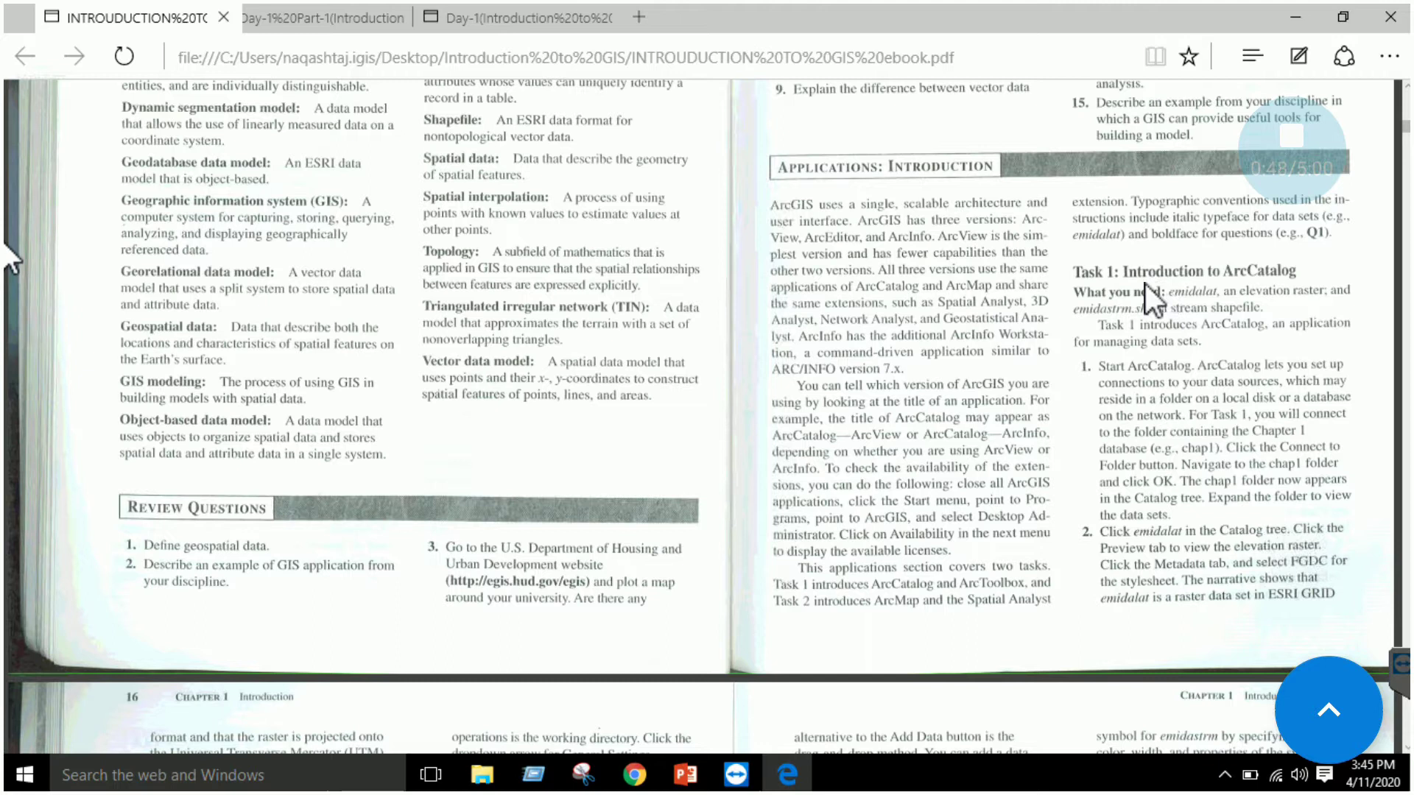
Step: Expand the ArcGIS program group in the list of installed Windows applications
click(25, 777)
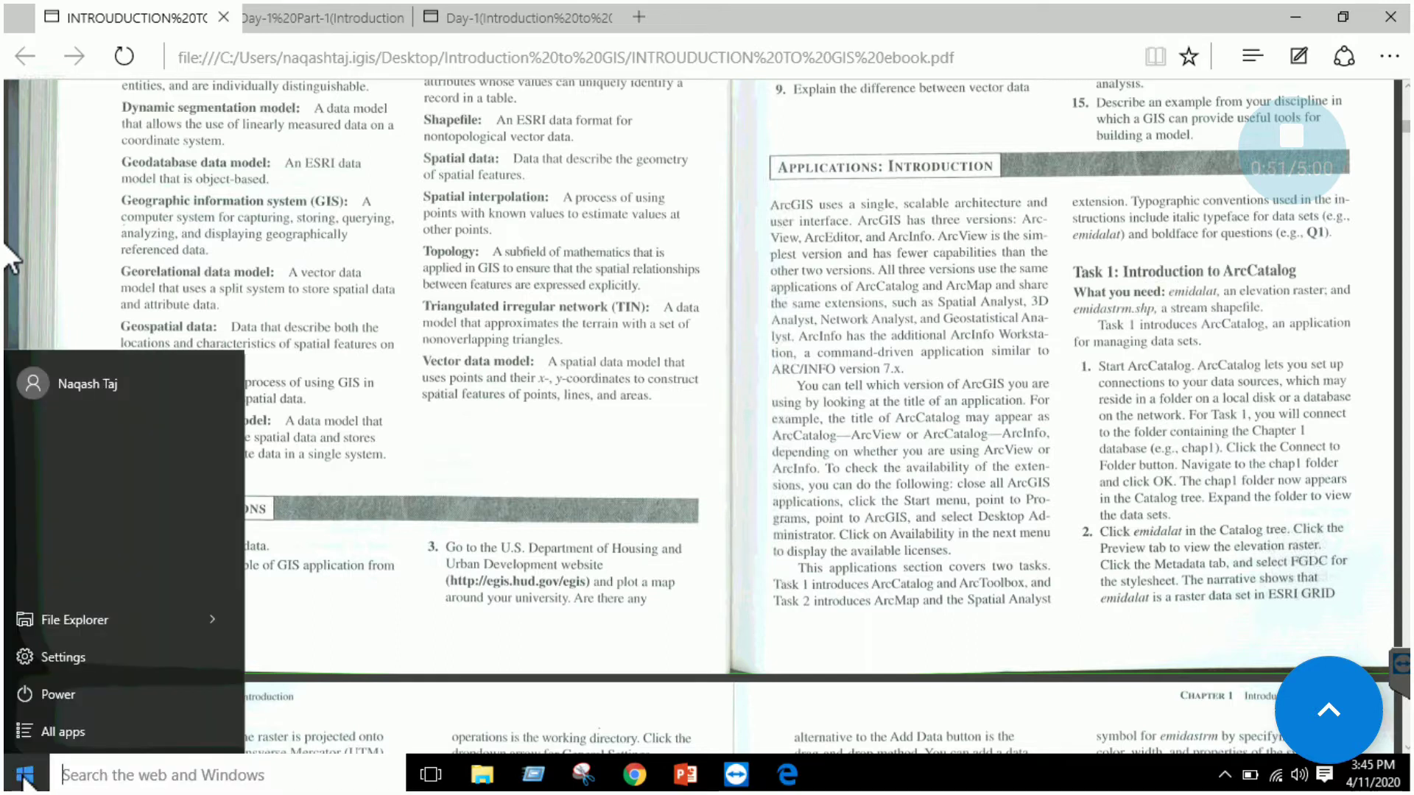
click(54, 731)
scroll(166, 568, down, 2)
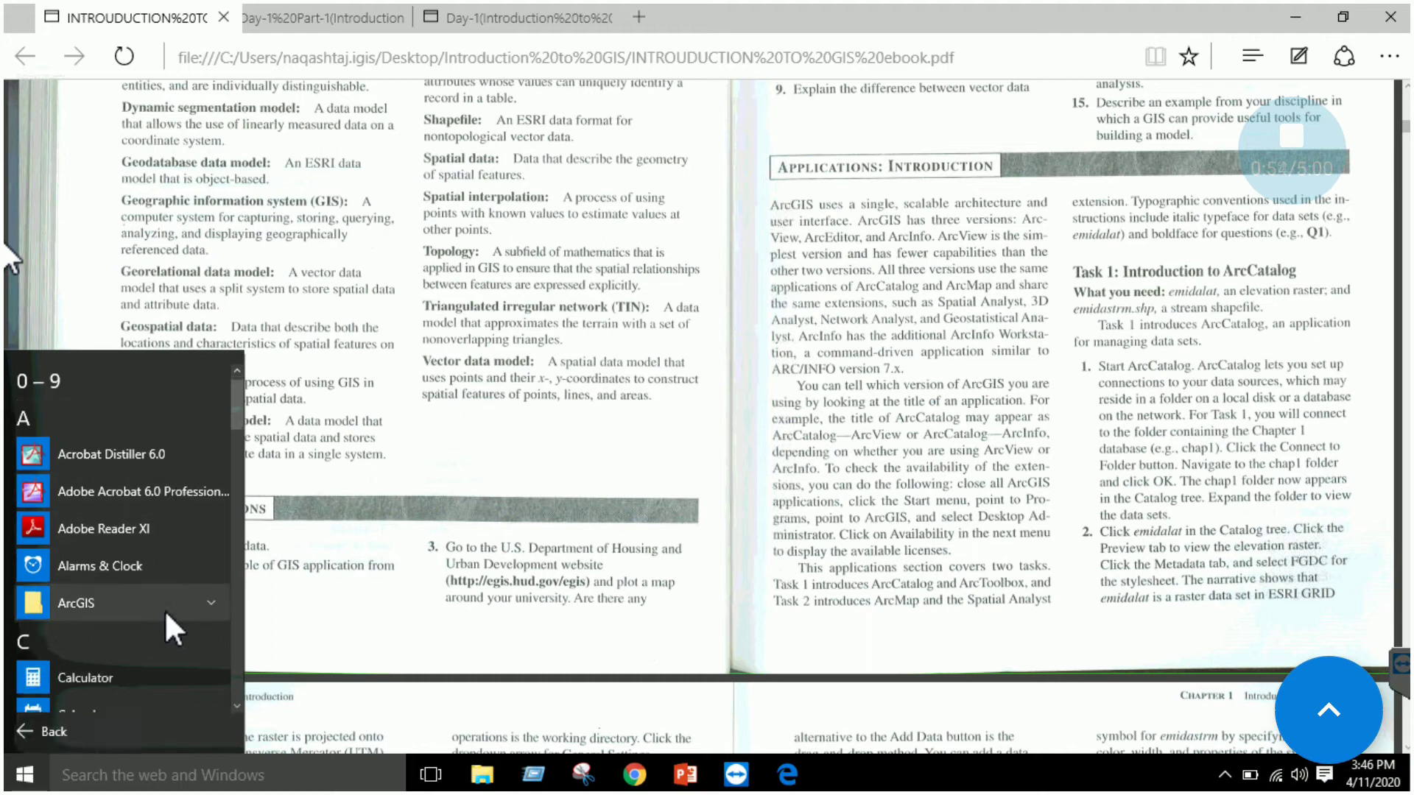
click(201, 542)
scroll(203, 551, down, 1)
scroll(149, 569, down, 2)
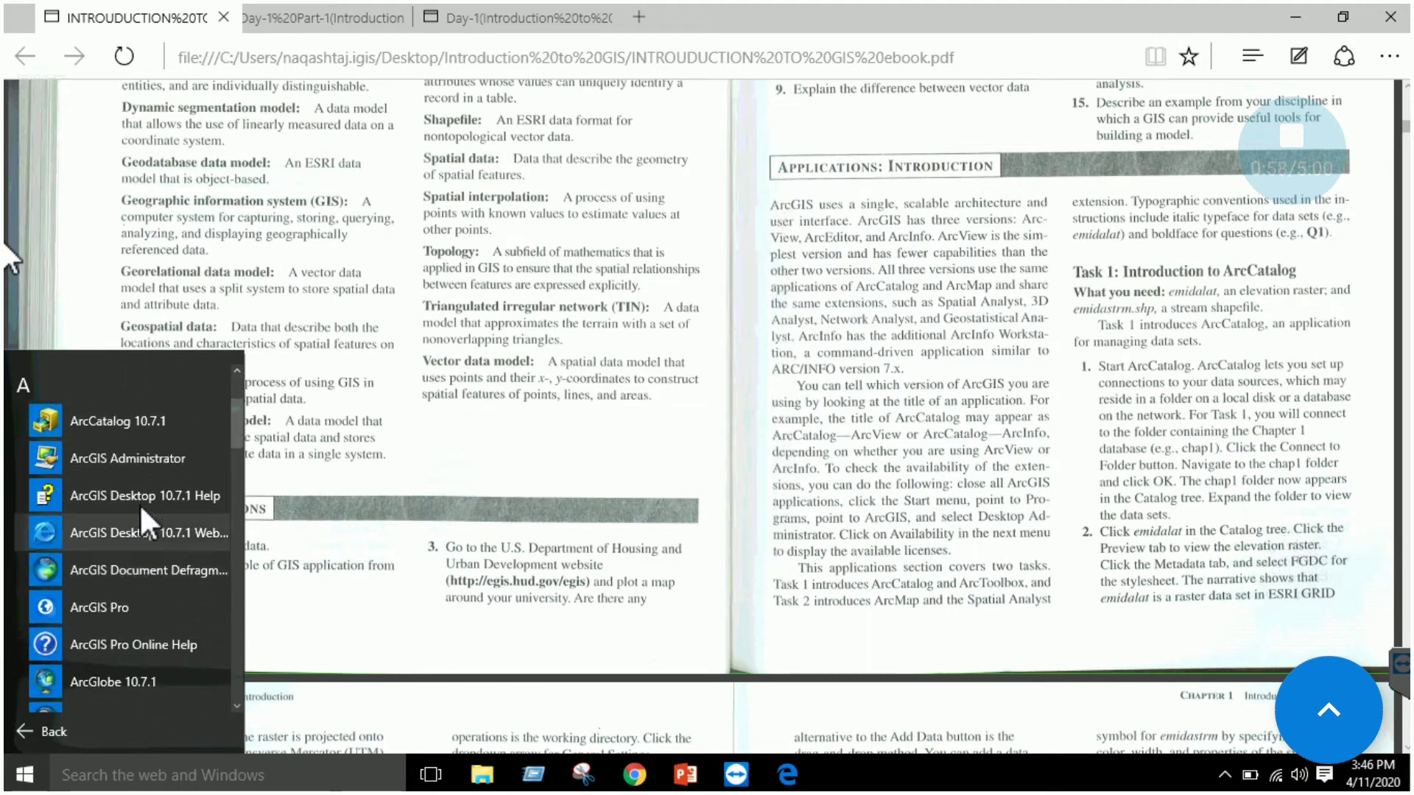
Step: Examine the installed ArcGIS programs, from ArcCatalog and ArcGIS Pro through ArcGlobe, ArcMap and ArcScene to the Python tools
scroll(140, 482, up, 1)
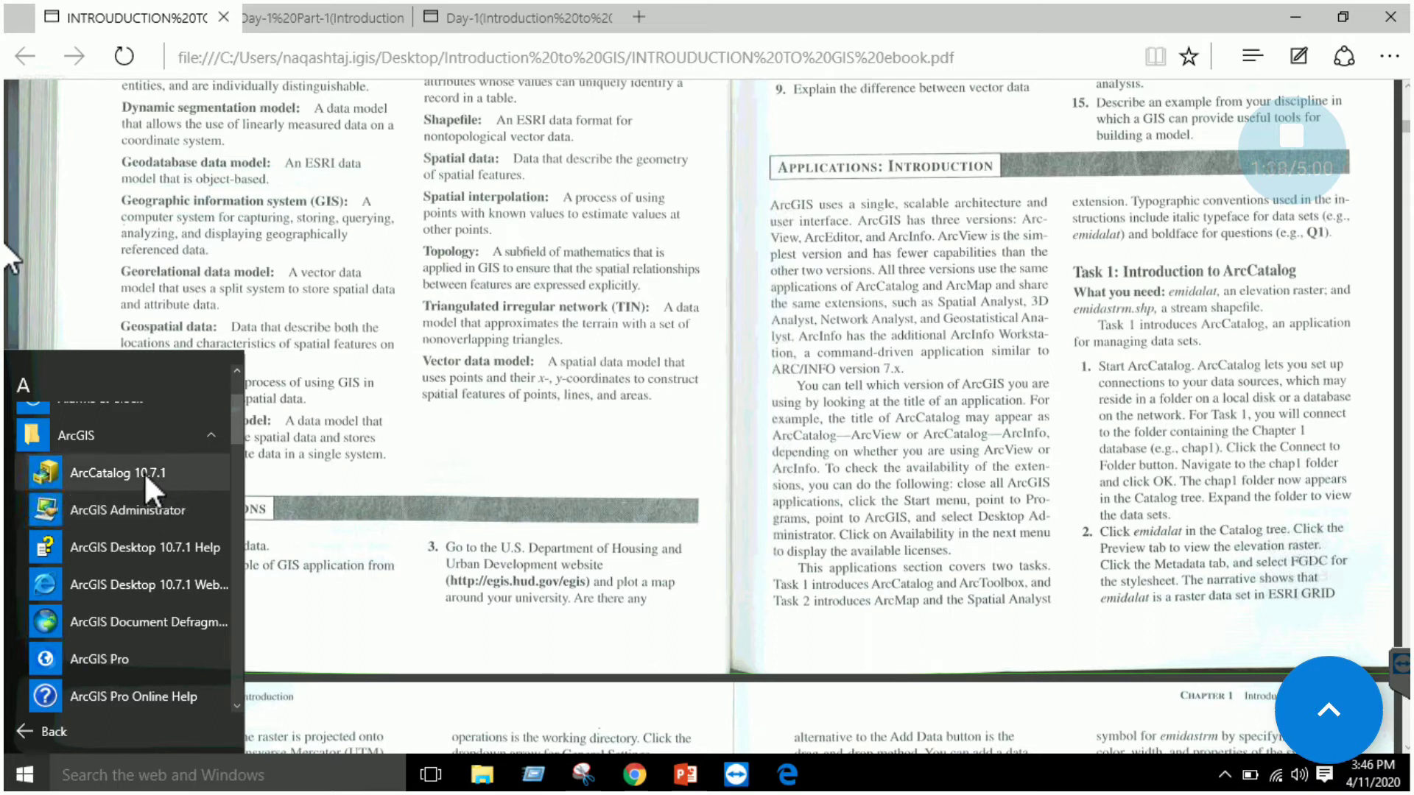
scroll(133, 592, down, 1)
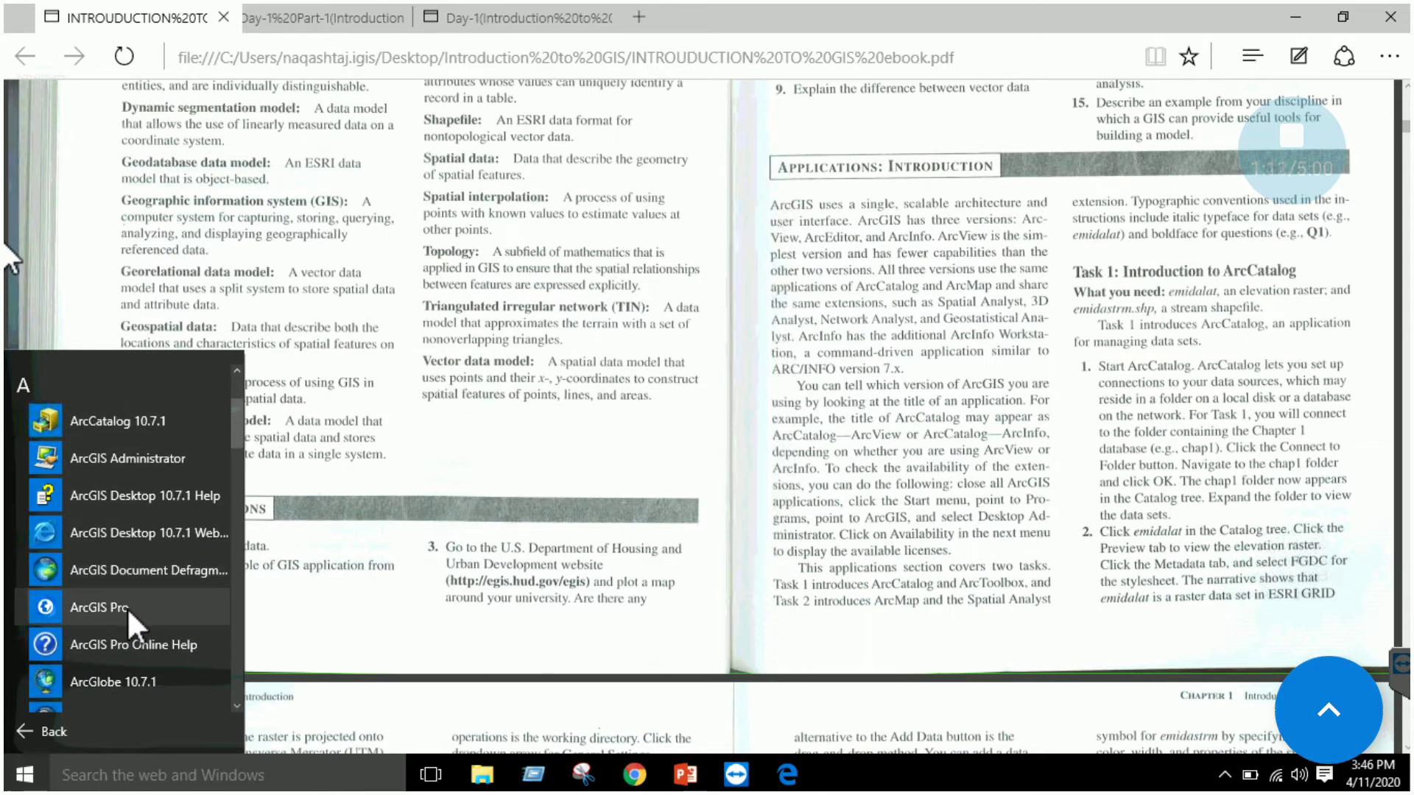
scroll(129, 608, down, 2)
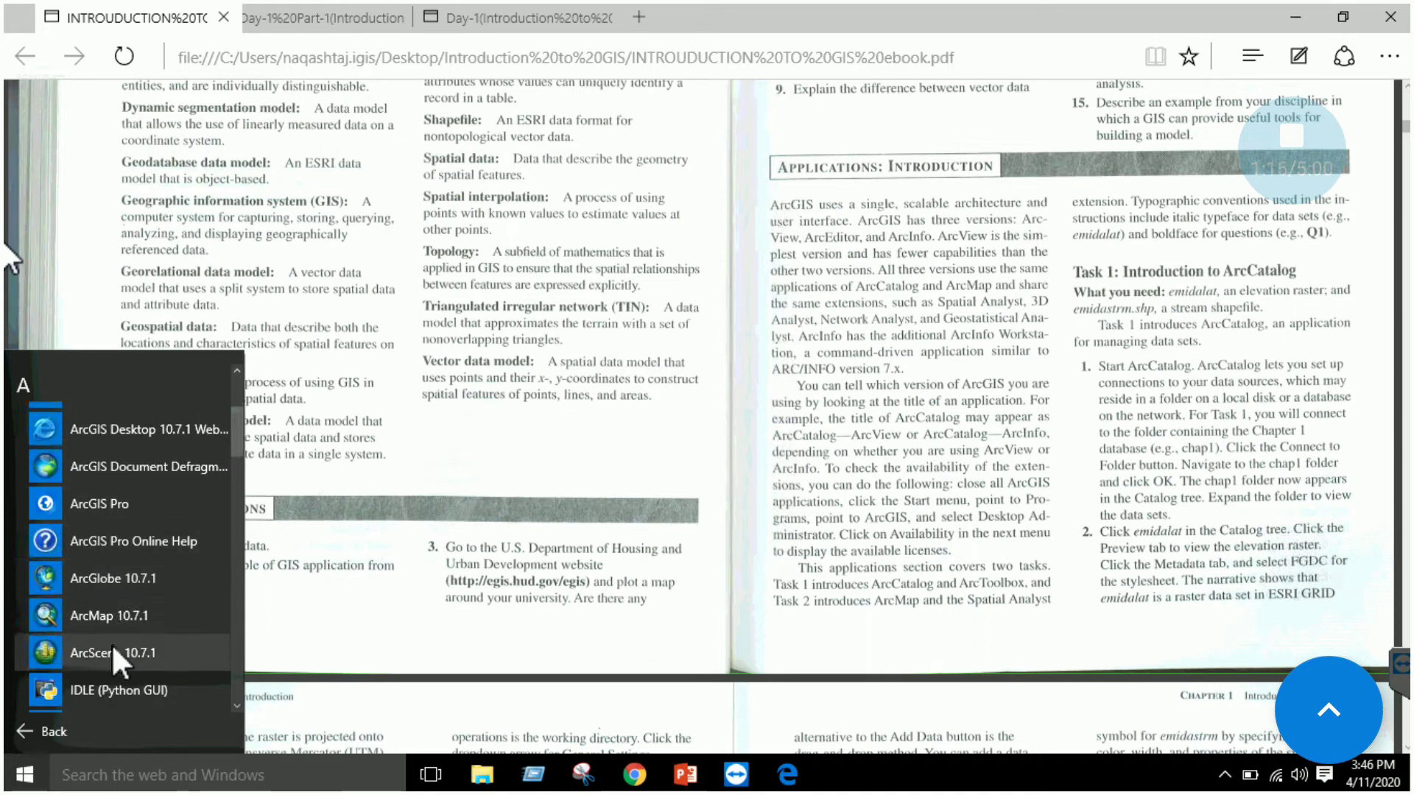
scroll(112, 644, down, 1)
scroll(123, 612, down, 2)
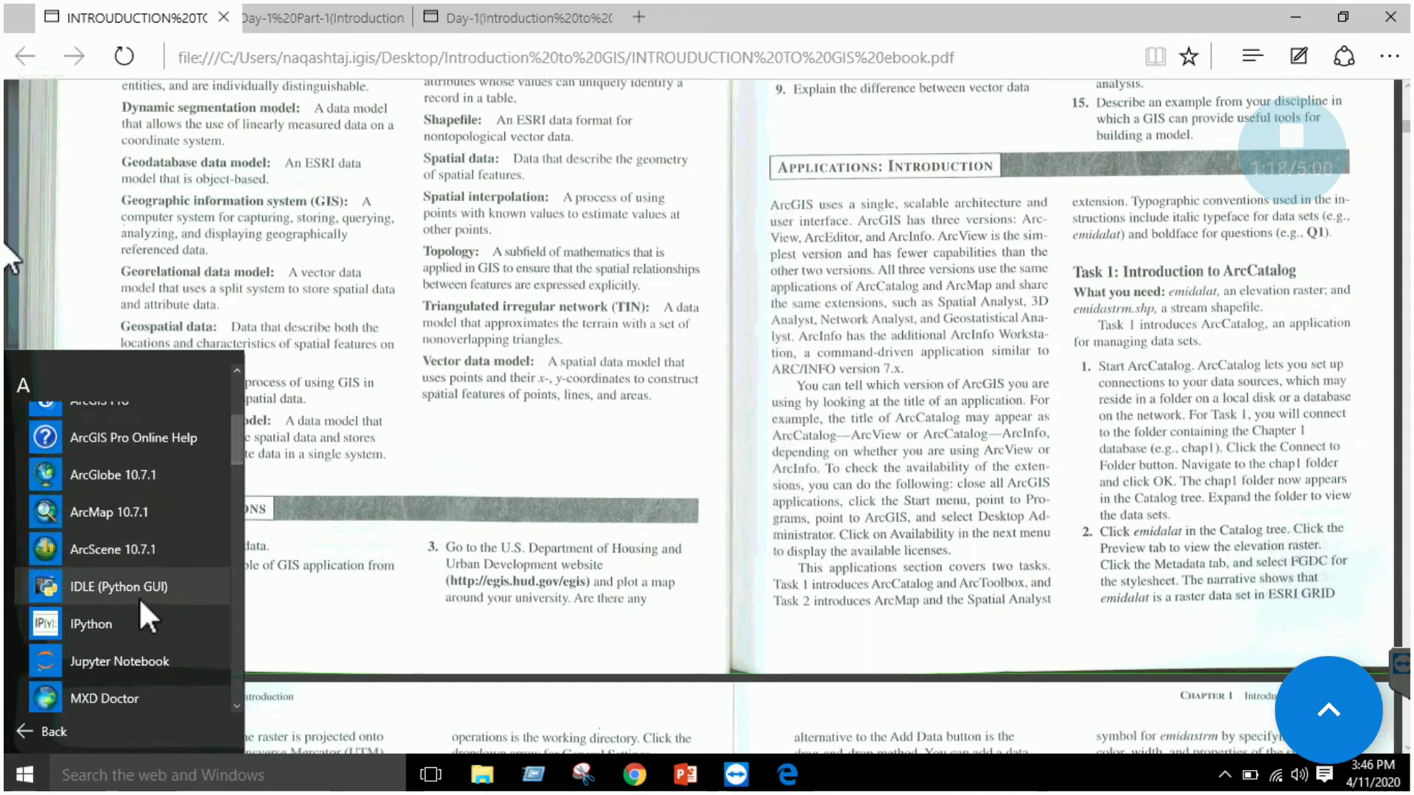
scroll(151, 592, down, 1)
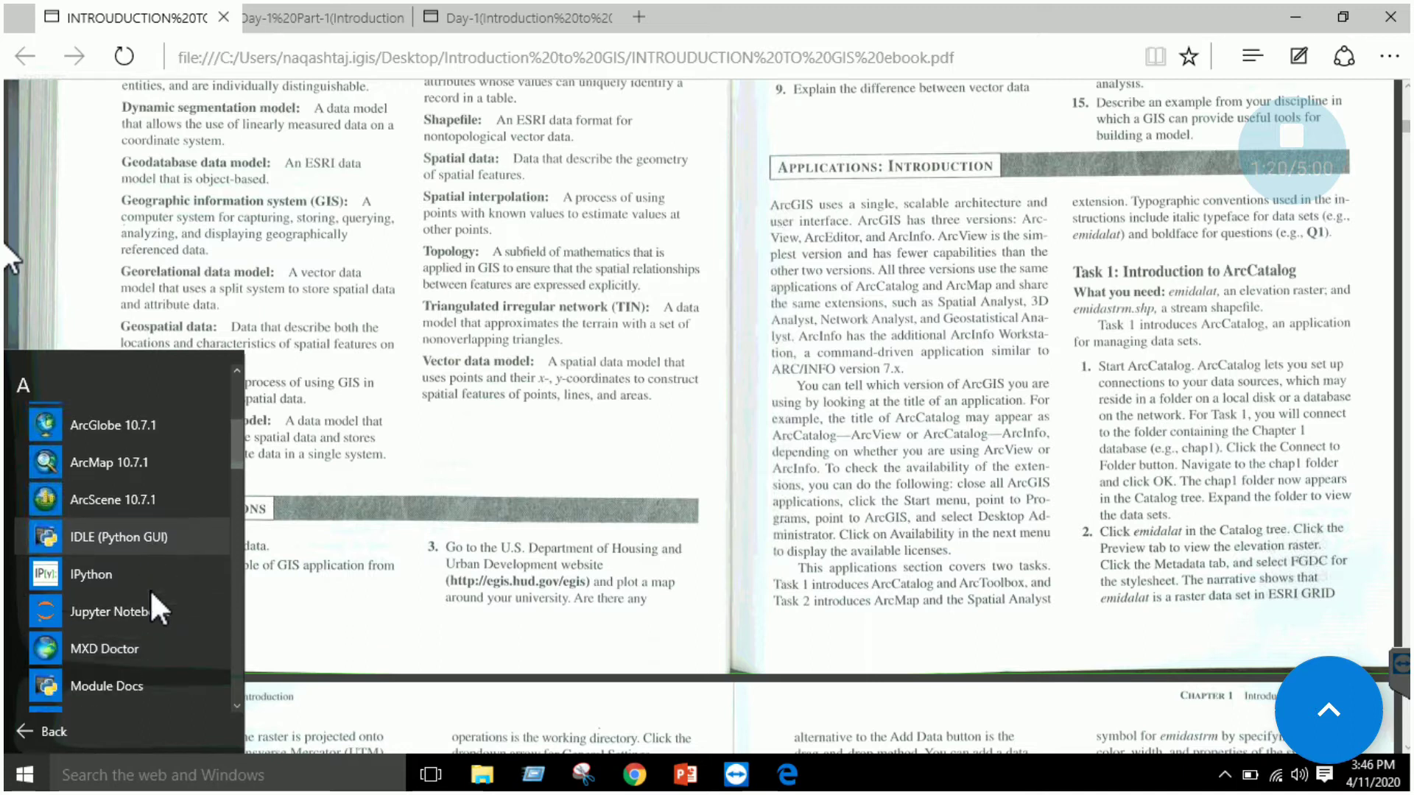
scroll(147, 564, down, 3)
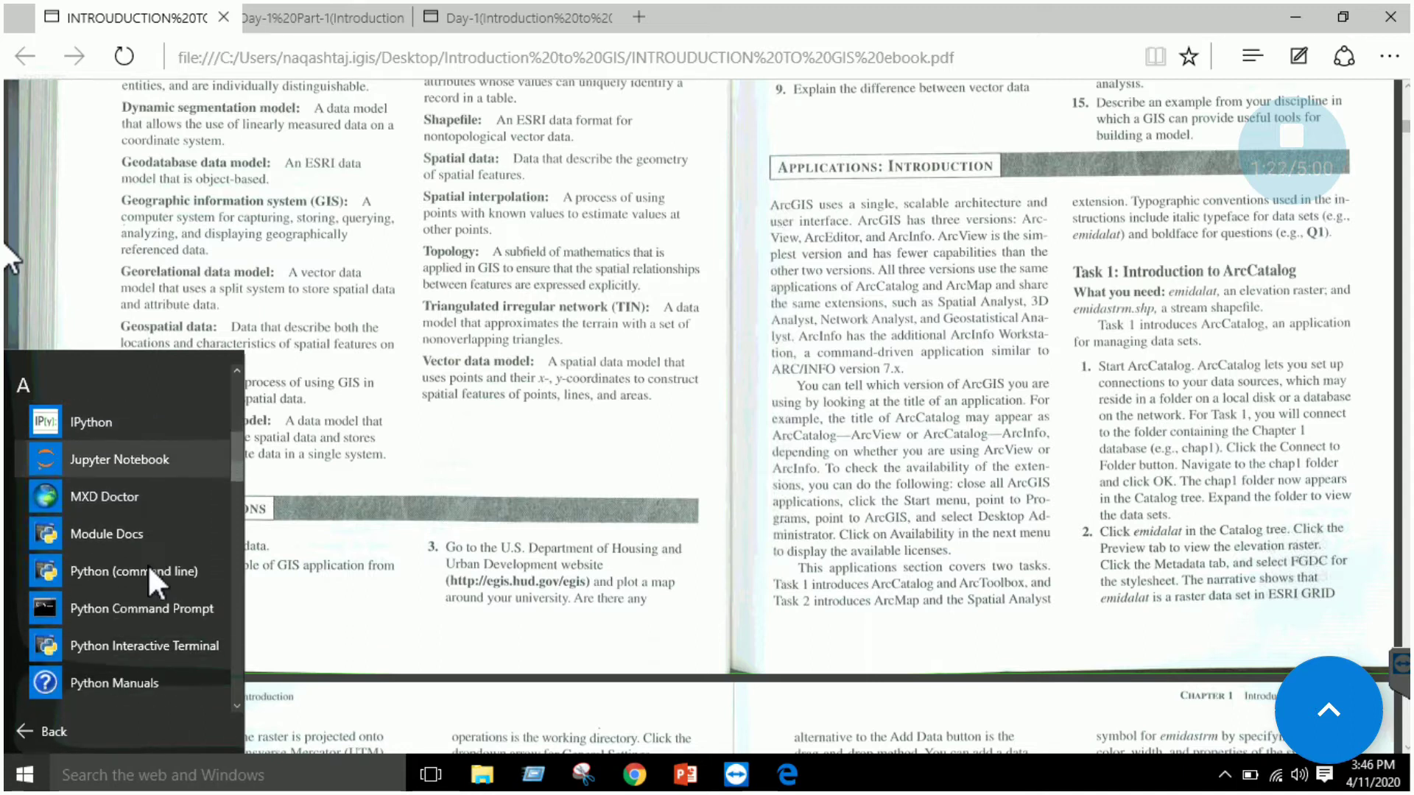
Step: Launch ArcCatalog 10.7.1 and reposition its window over the textbook
scroll(140, 545, up, 5)
scroll(134, 523, up, 3)
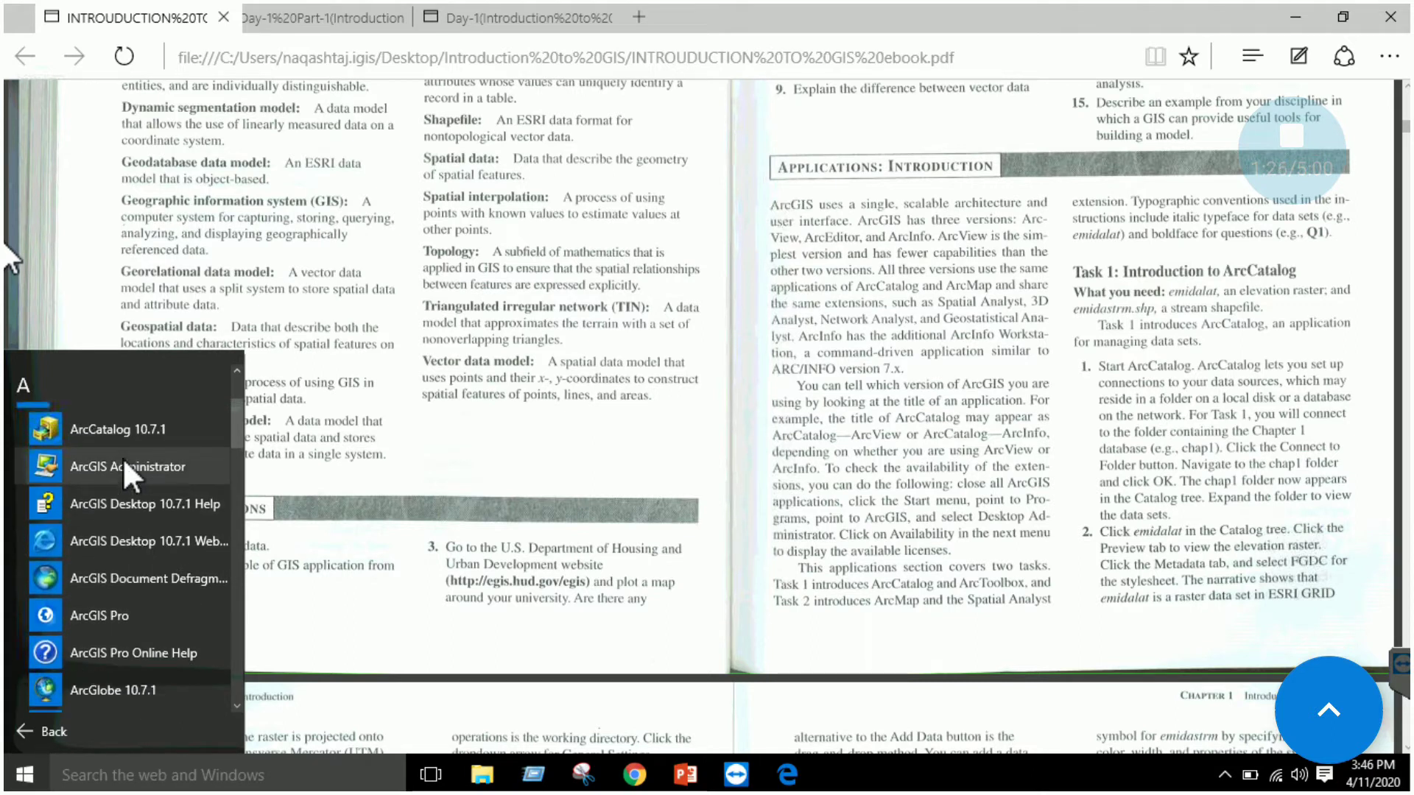
scroll(123, 461, up, 1)
click(116, 475)
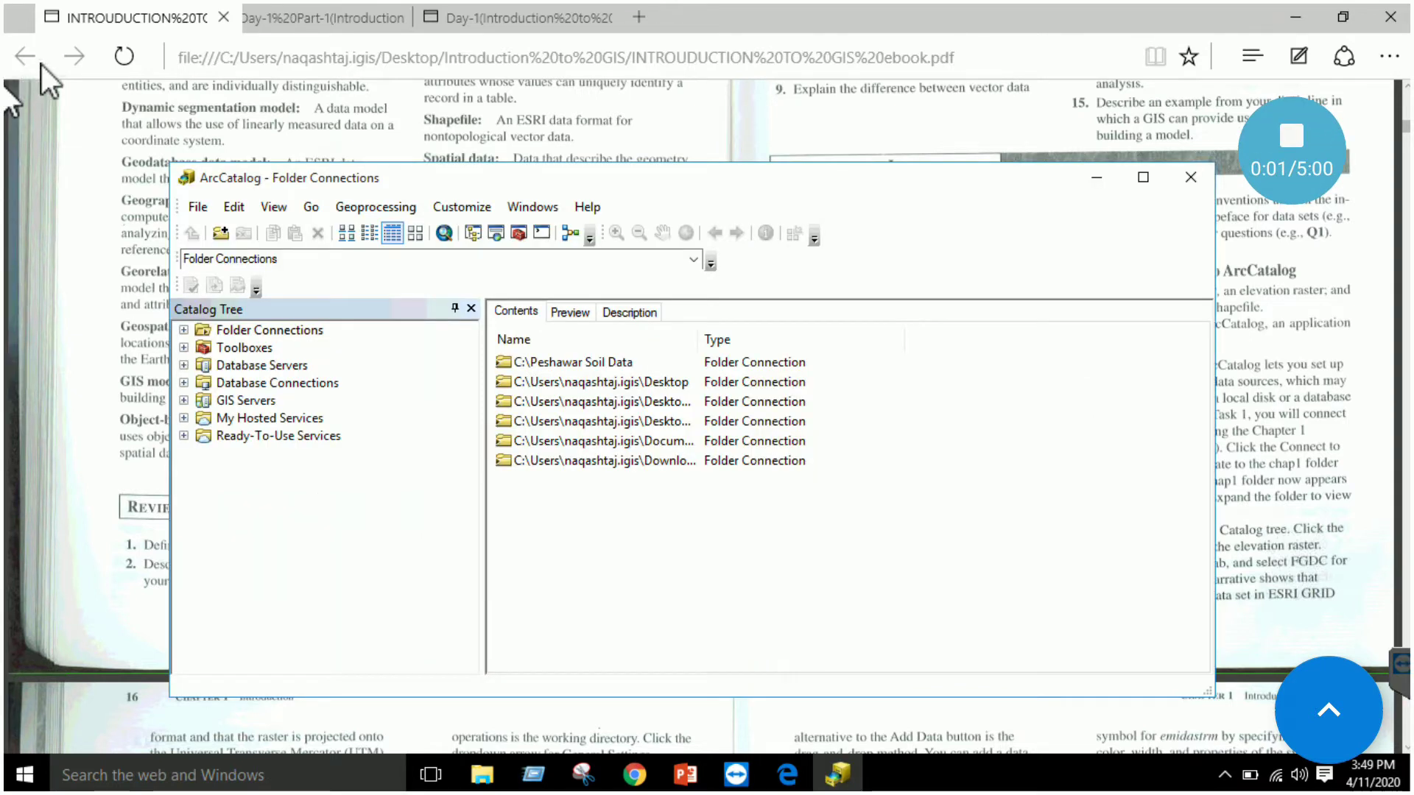
drag(620, 177, 558, 130)
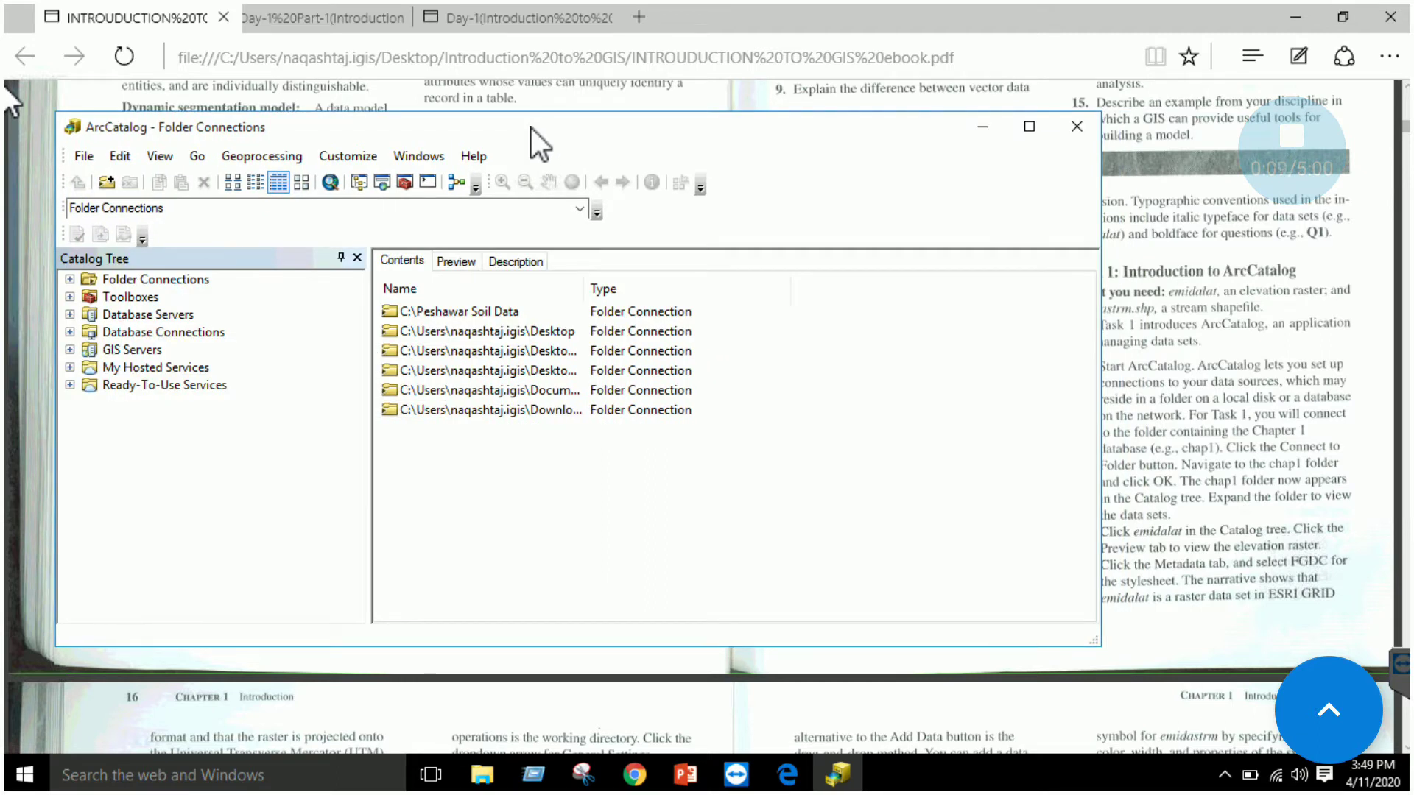
Step: Narrow the ArcCatalog window and place it so that the textbook's Task 1 instructions remain readable beside it
drag(532, 127, 562, 127)
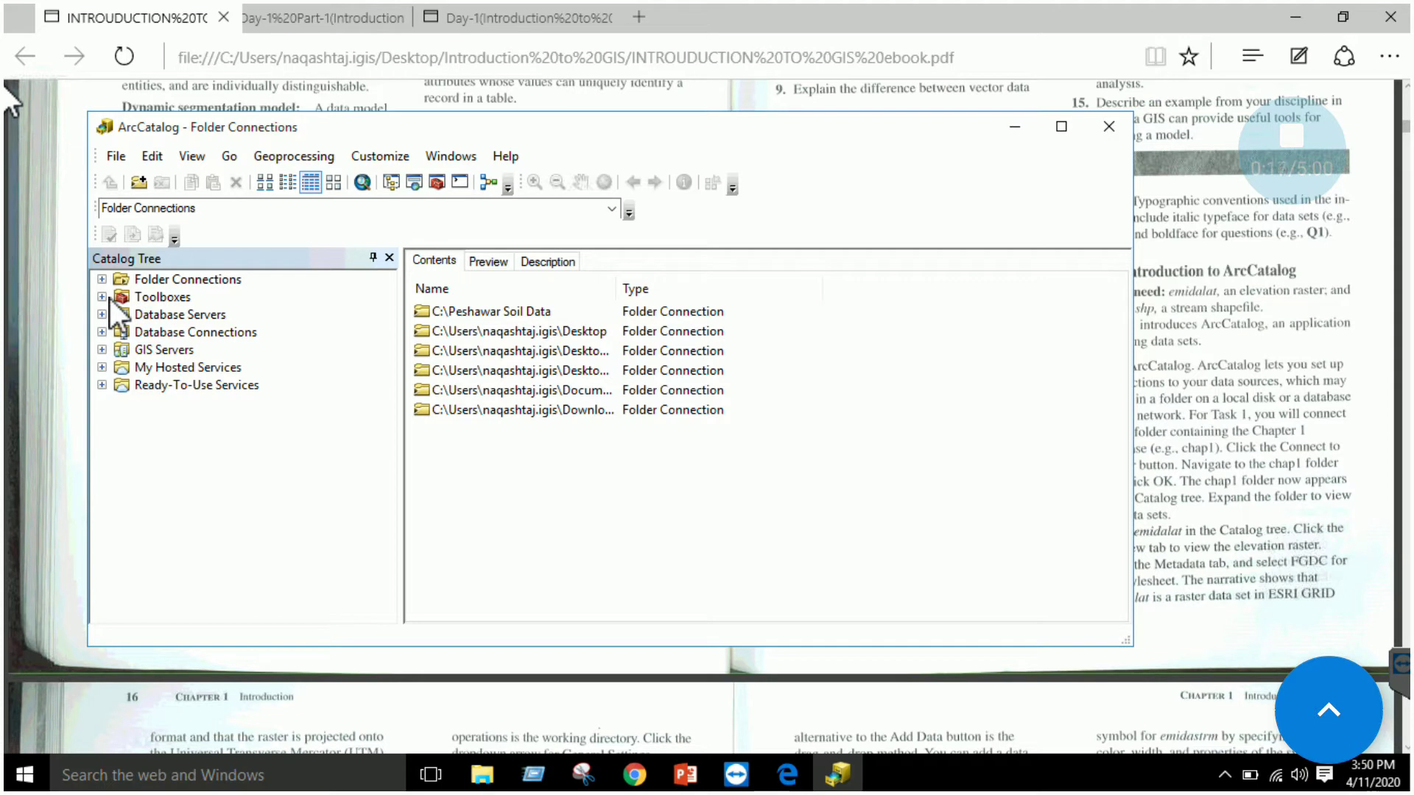
drag(586, 130, 497, 129)
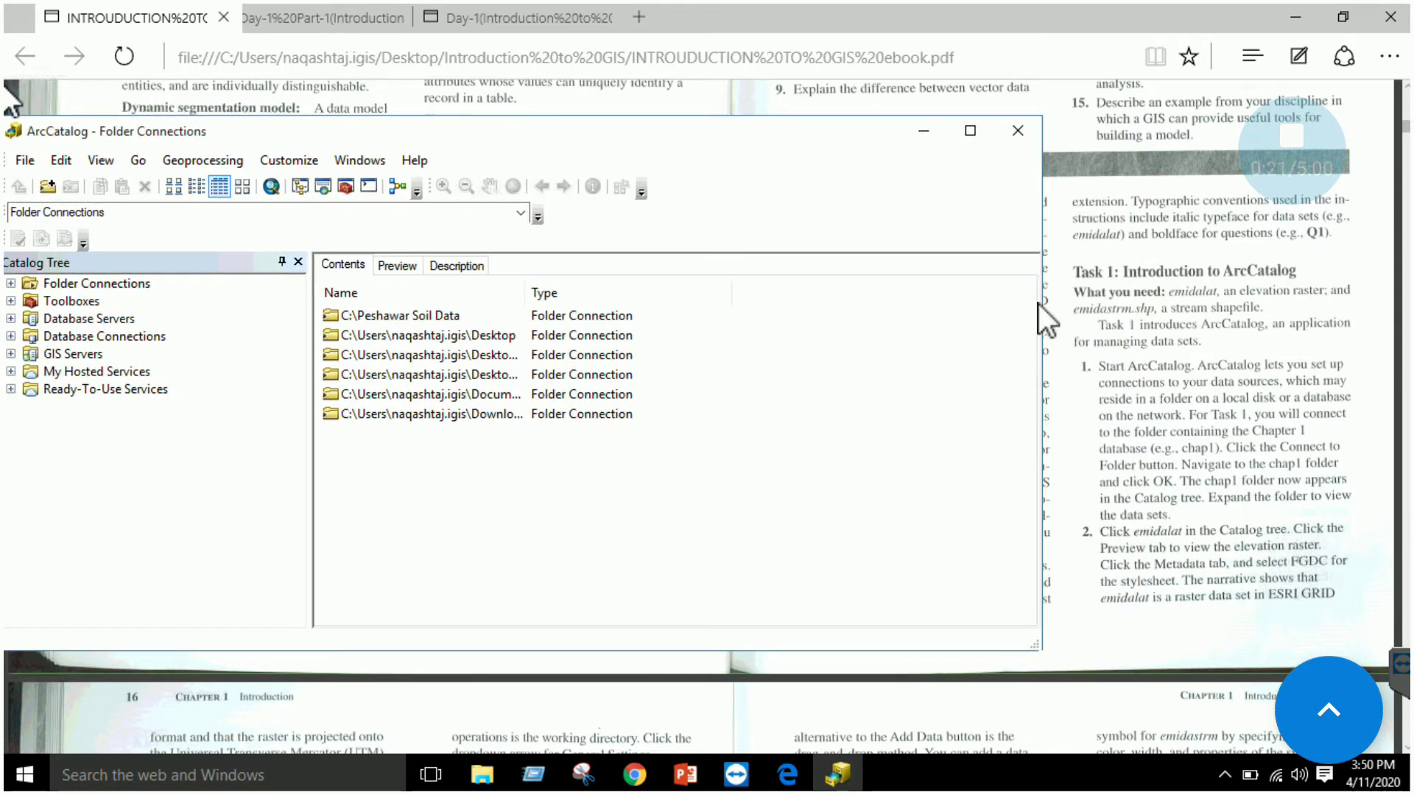
drag(1041, 301, 838, 295)
drag(586, 140, 737, 144)
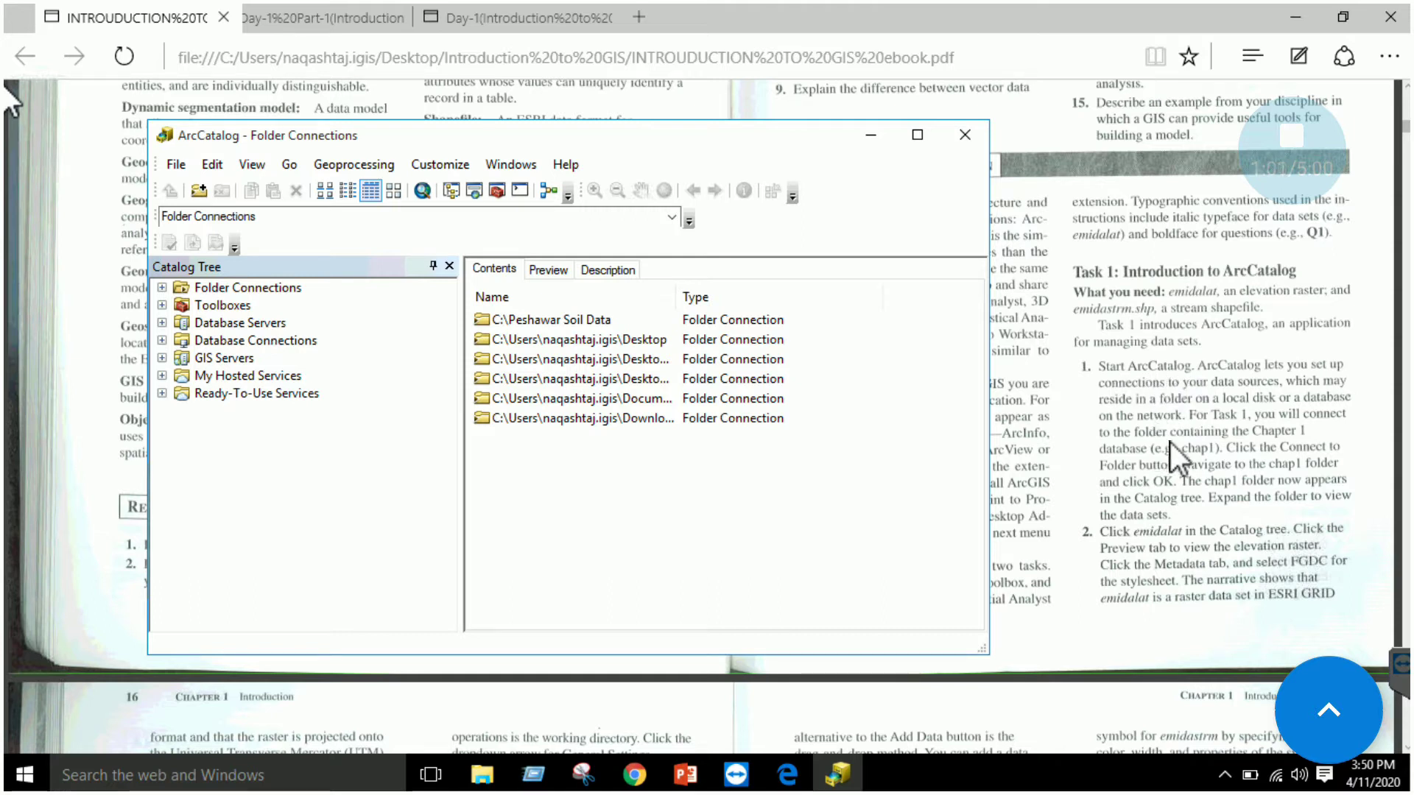
scroll(1148, 546, down, 2)
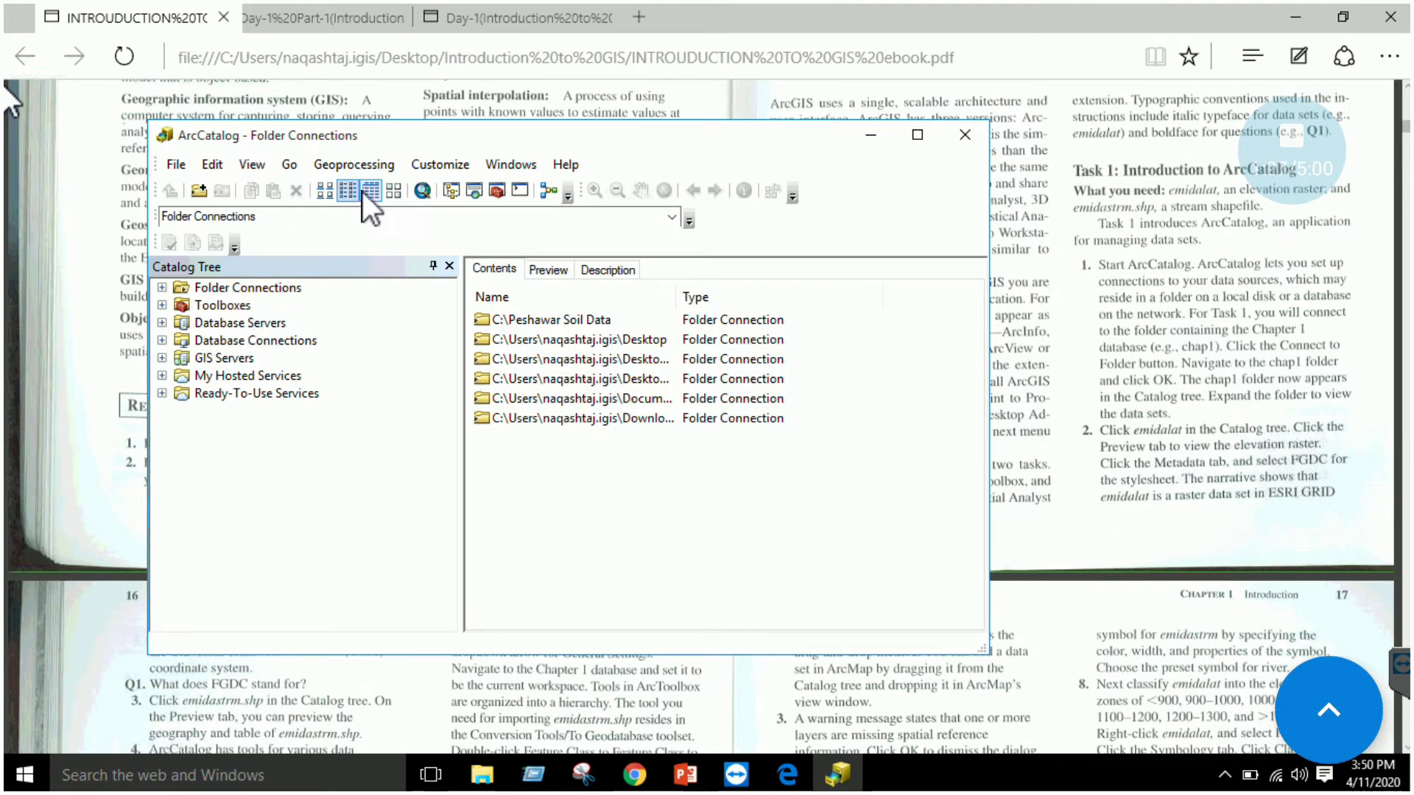
drag(381, 140, 425, 144)
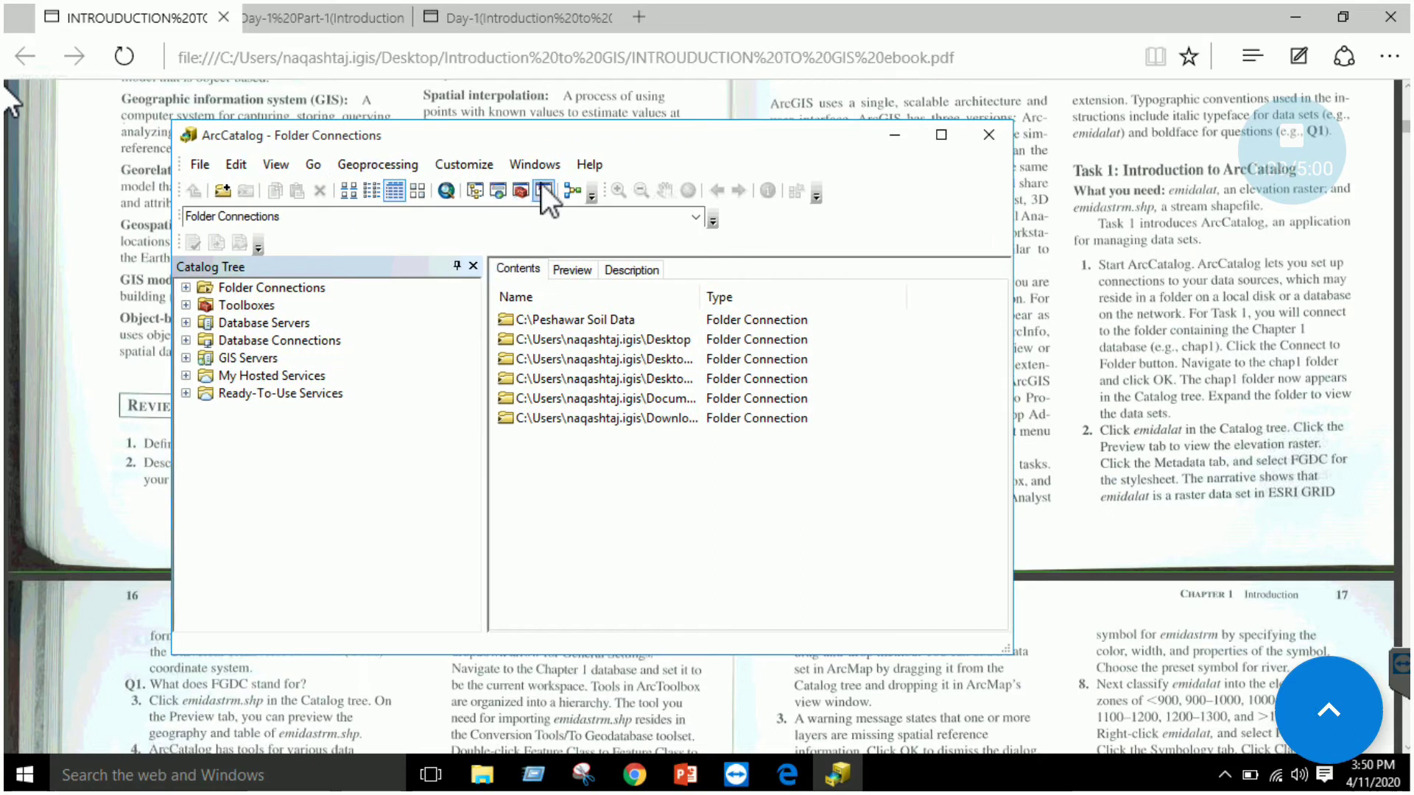
Step: Connect ArcCatalog to the chap1 folder inside the Introduction to GIS folder
click(224, 191)
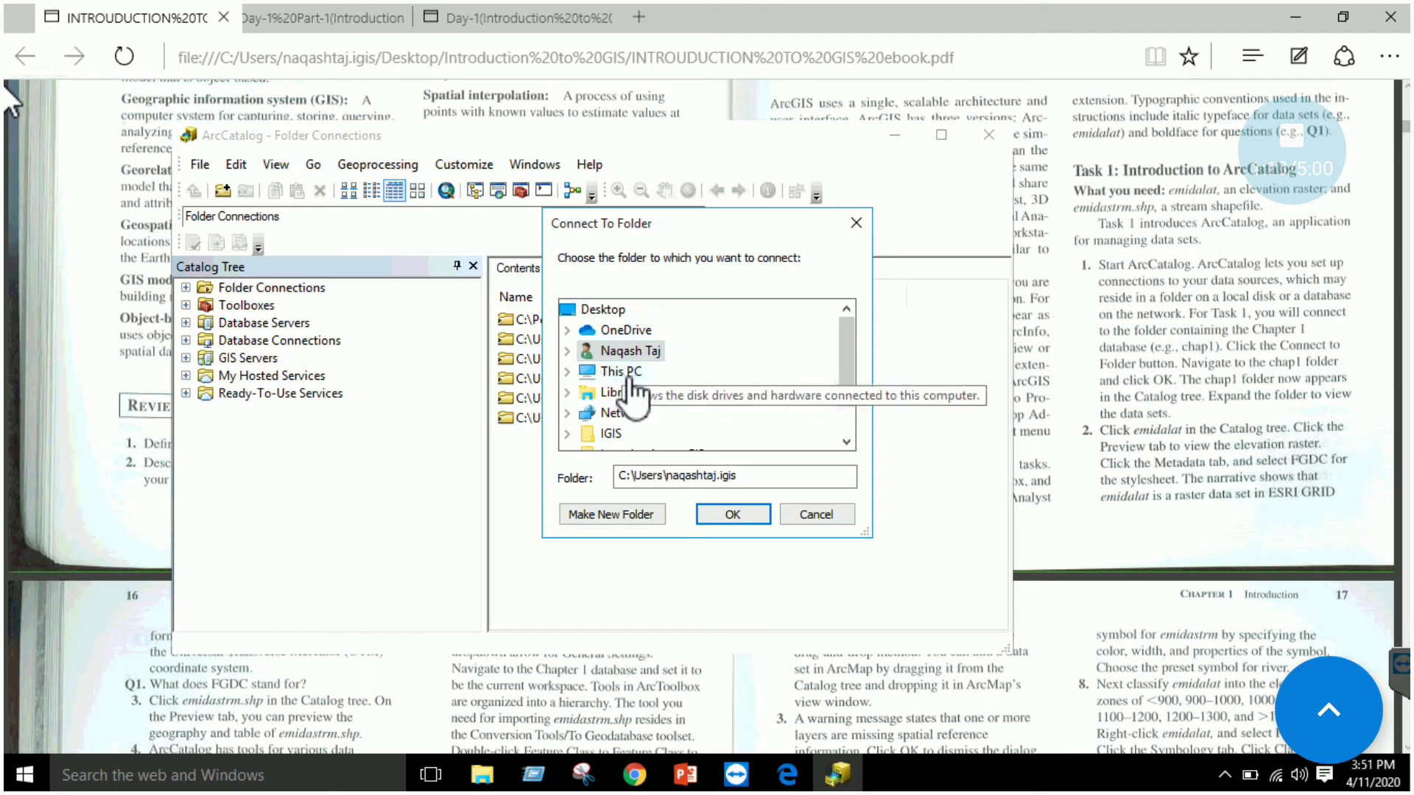
scroll(629, 383, down, 1)
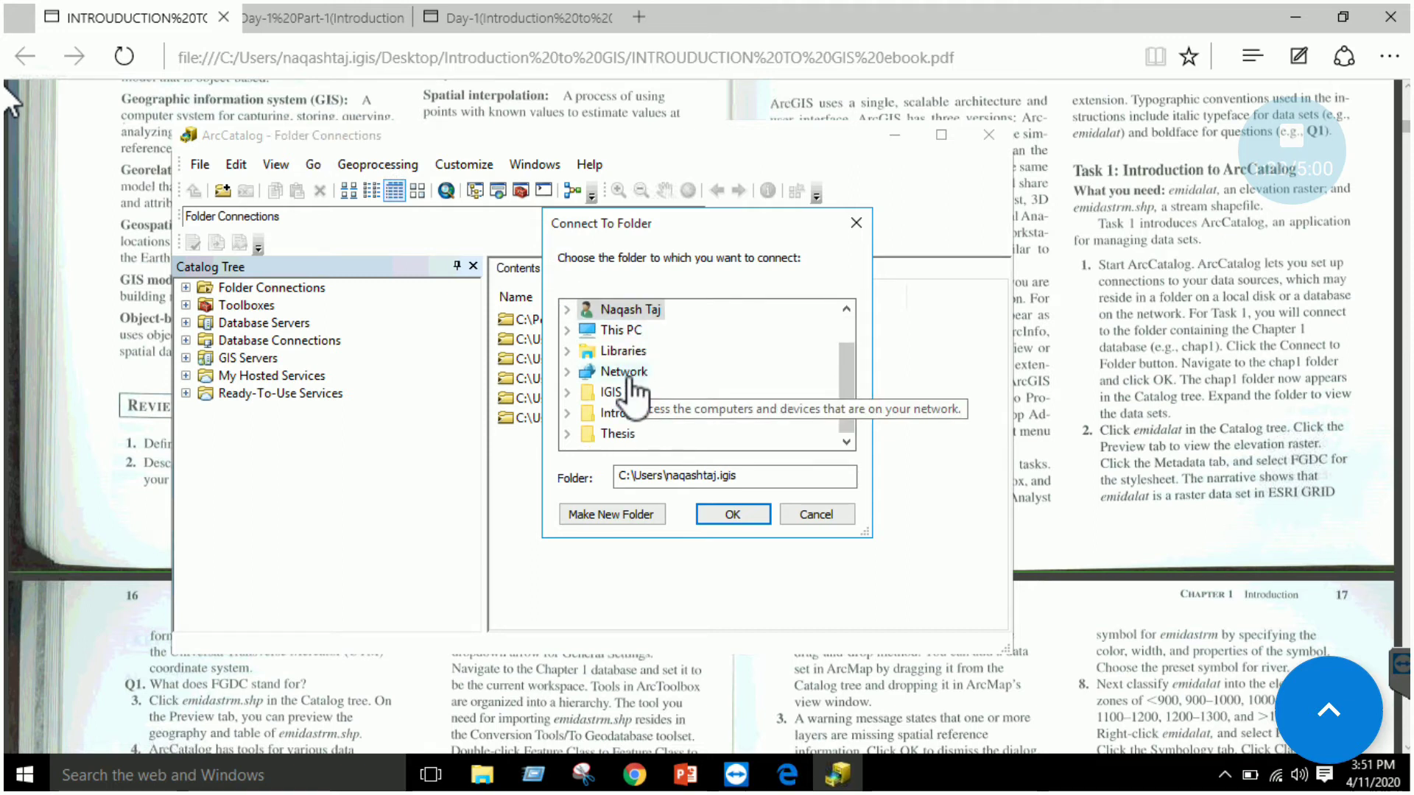
click(572, 413)
double_click(638, 331)
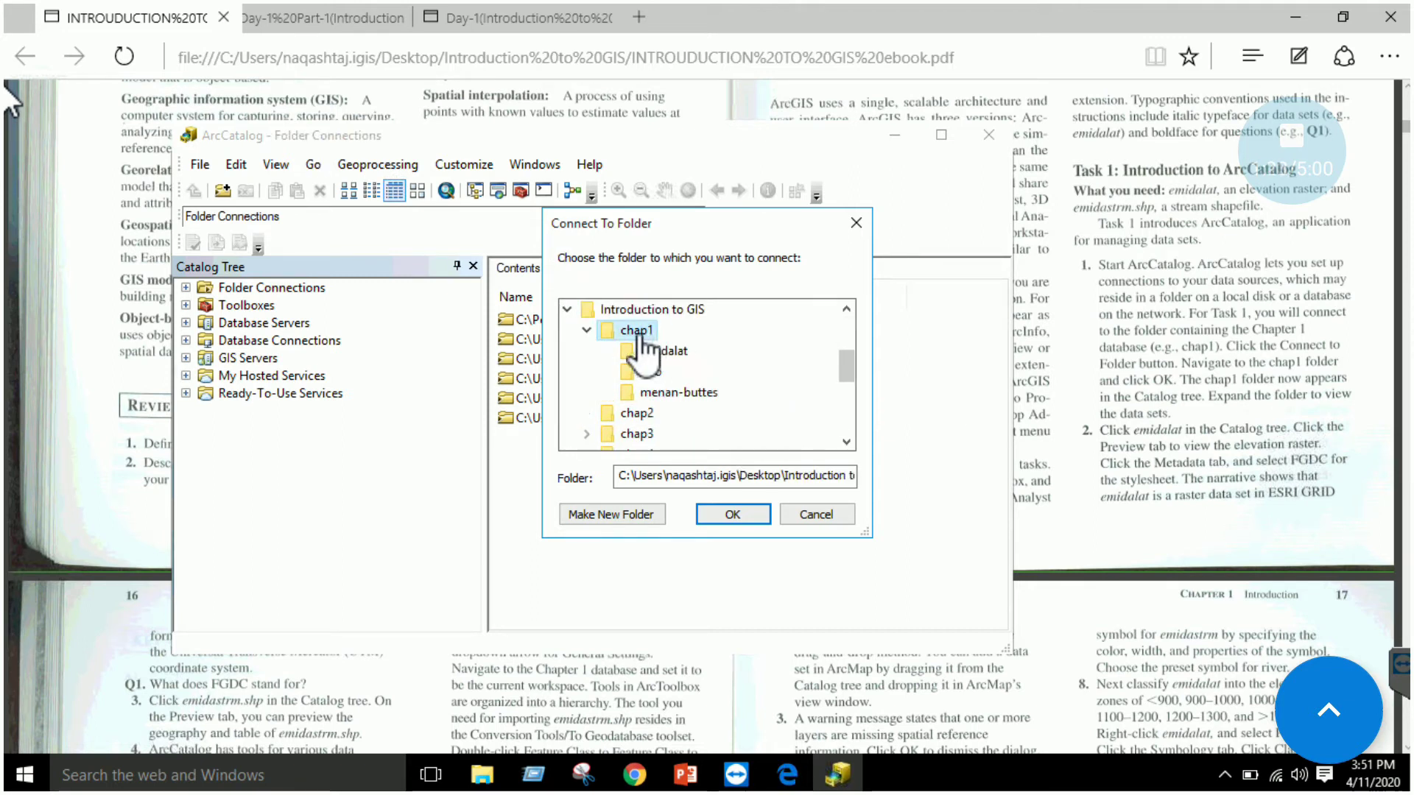
click(738, 520)
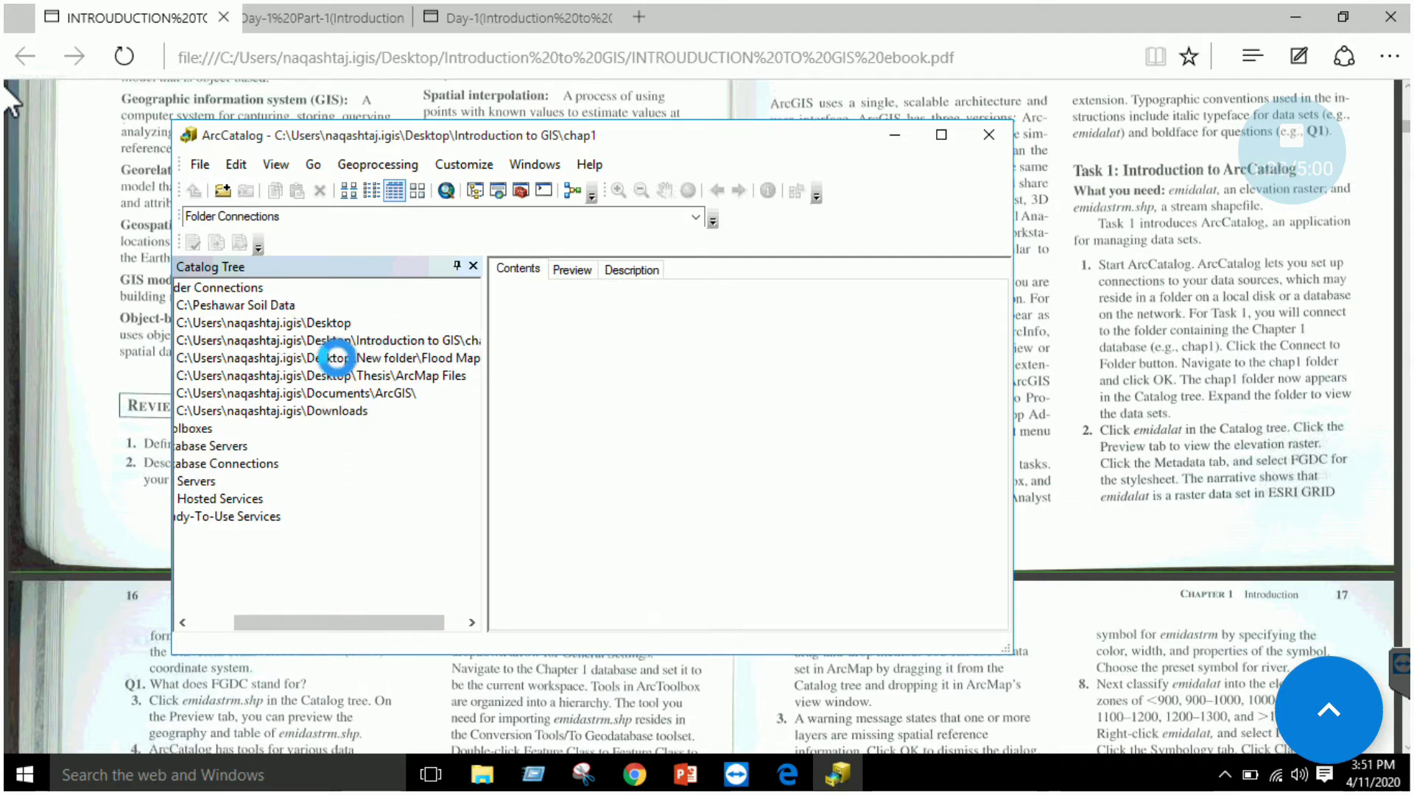
Step: Expand the chap1 folder connection in the Catalog Tree to list its data sets
drag(340, 617, 223, 617)
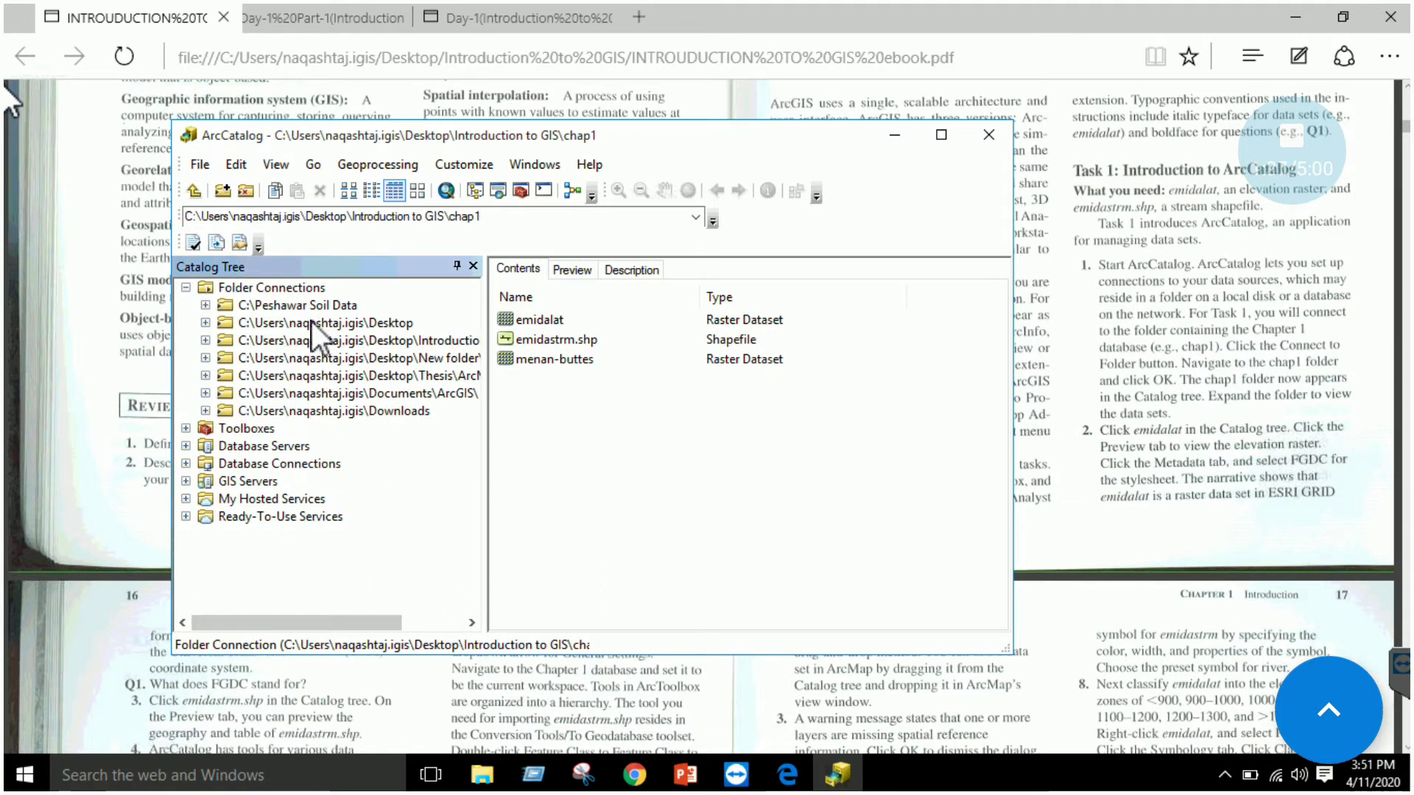
click(223, 343)
click(207, 341)
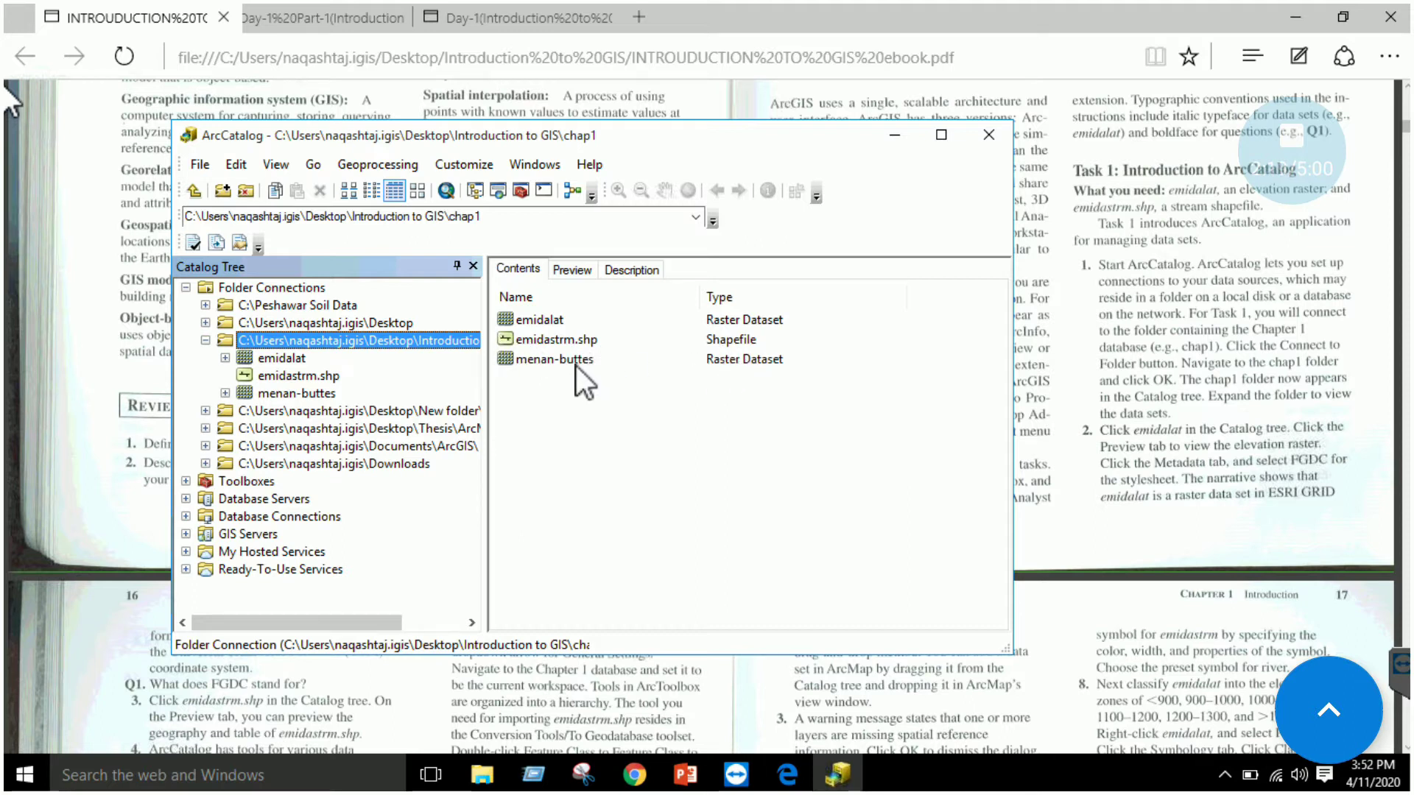
Step: Maximize ArcCatalog and preview the geography of the emidalat elevation raster at different scales
click(288, 362)
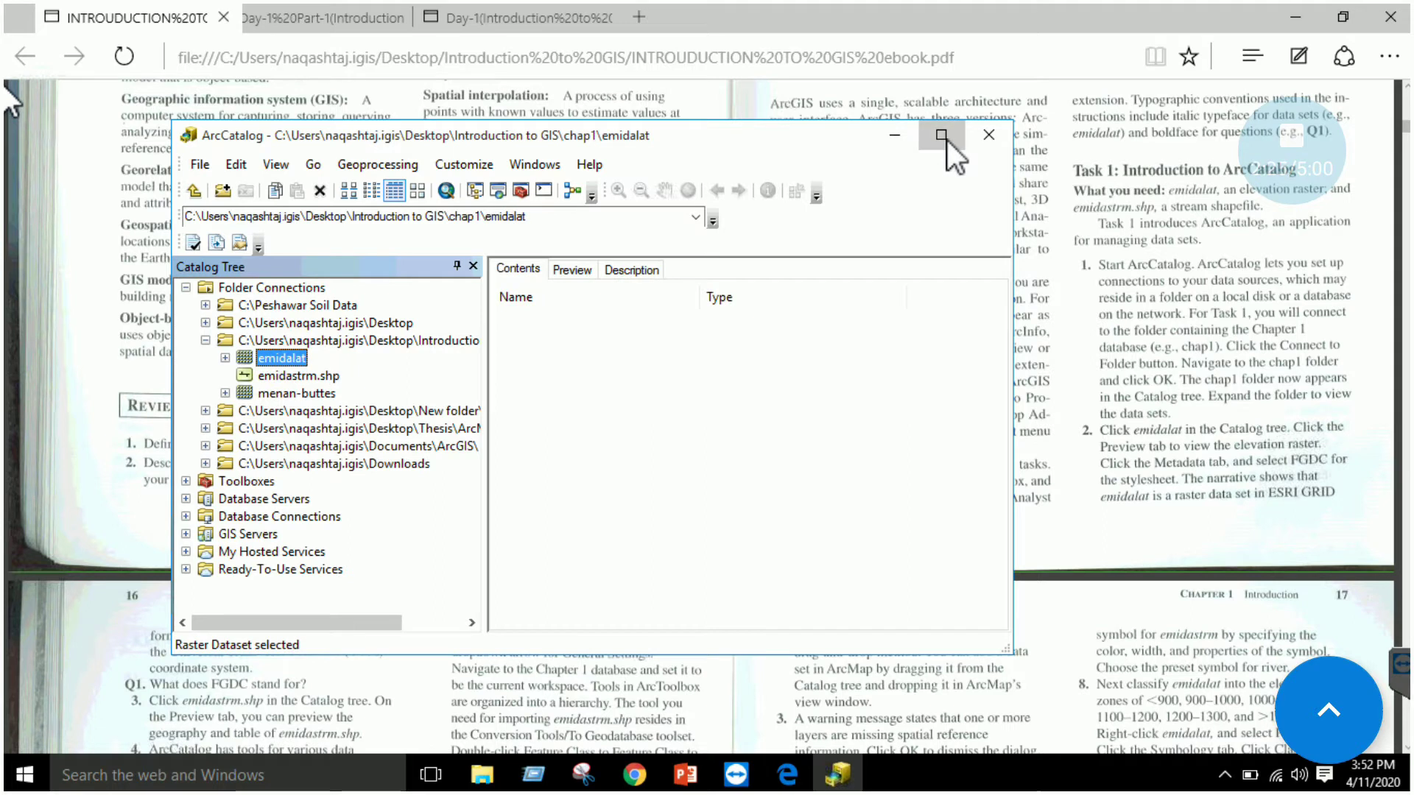
click(941, 135)
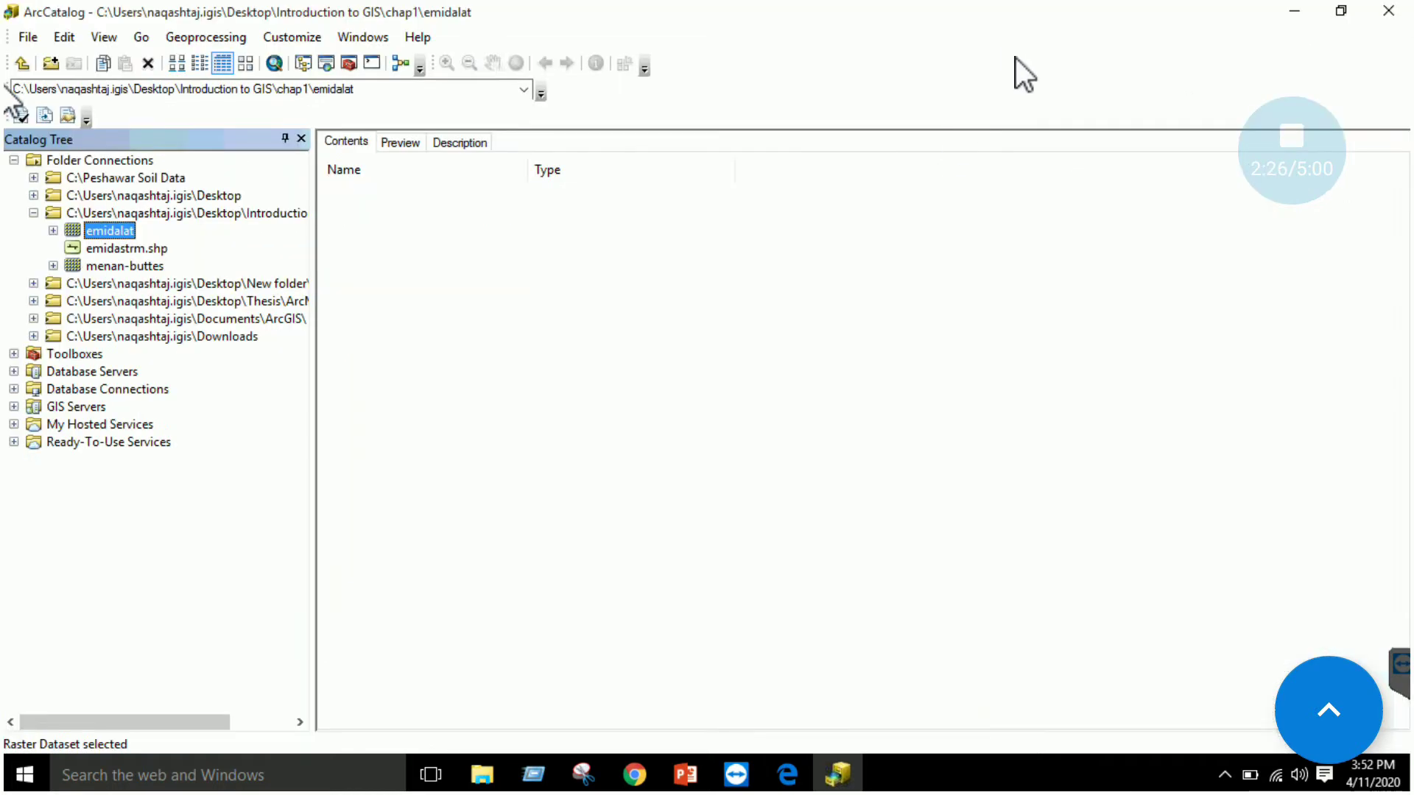
click(394, 141)
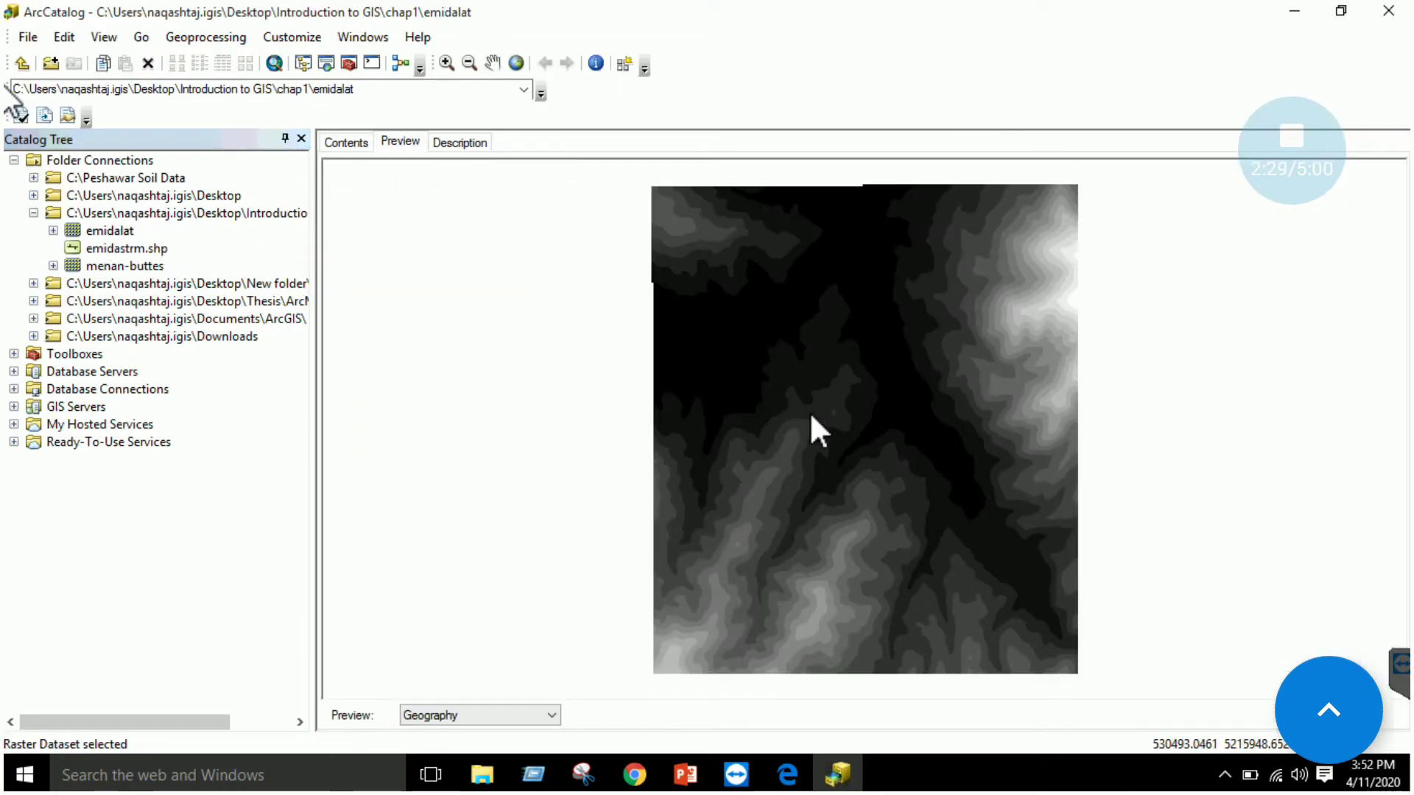
scroll(810, 413, down, 2)
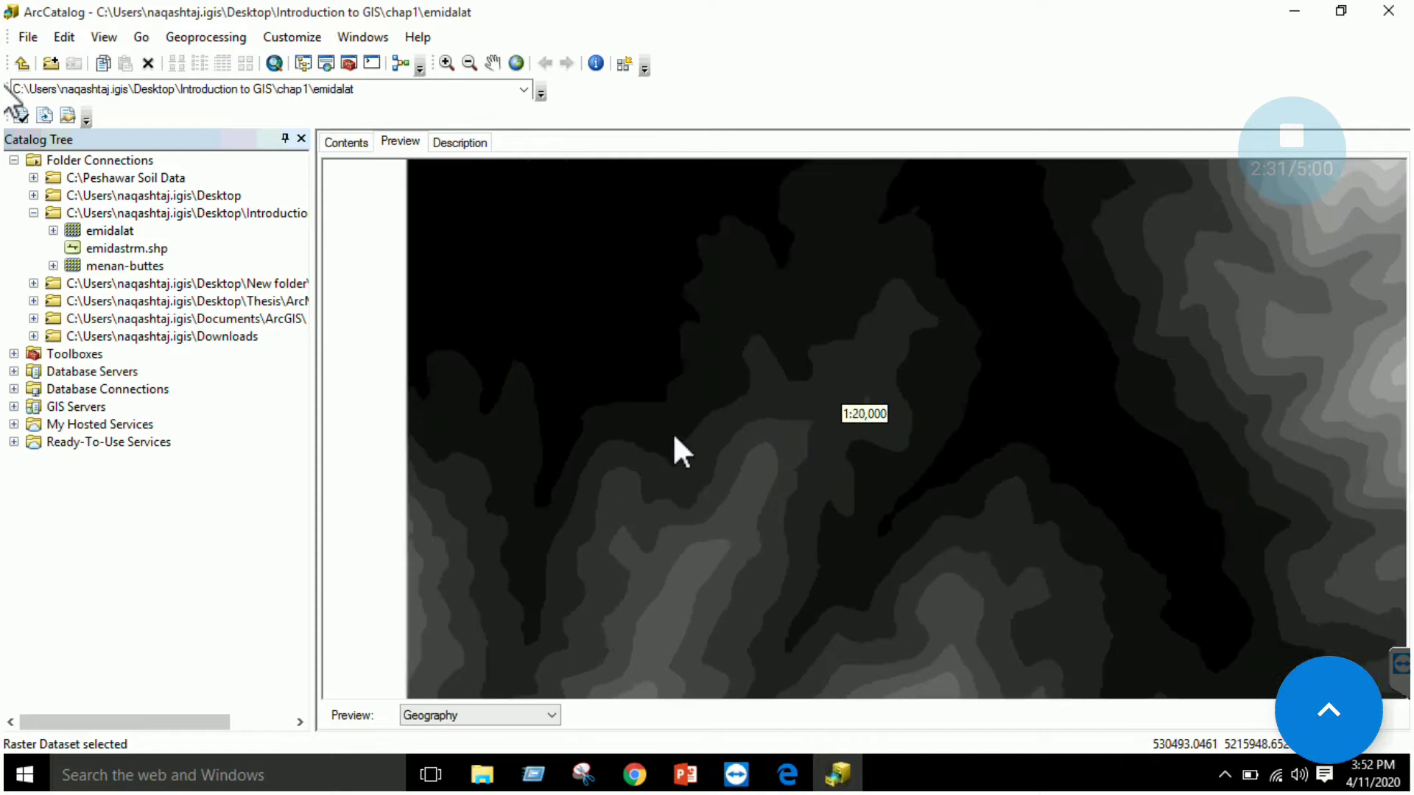
scroll(849, 428, up, 2)
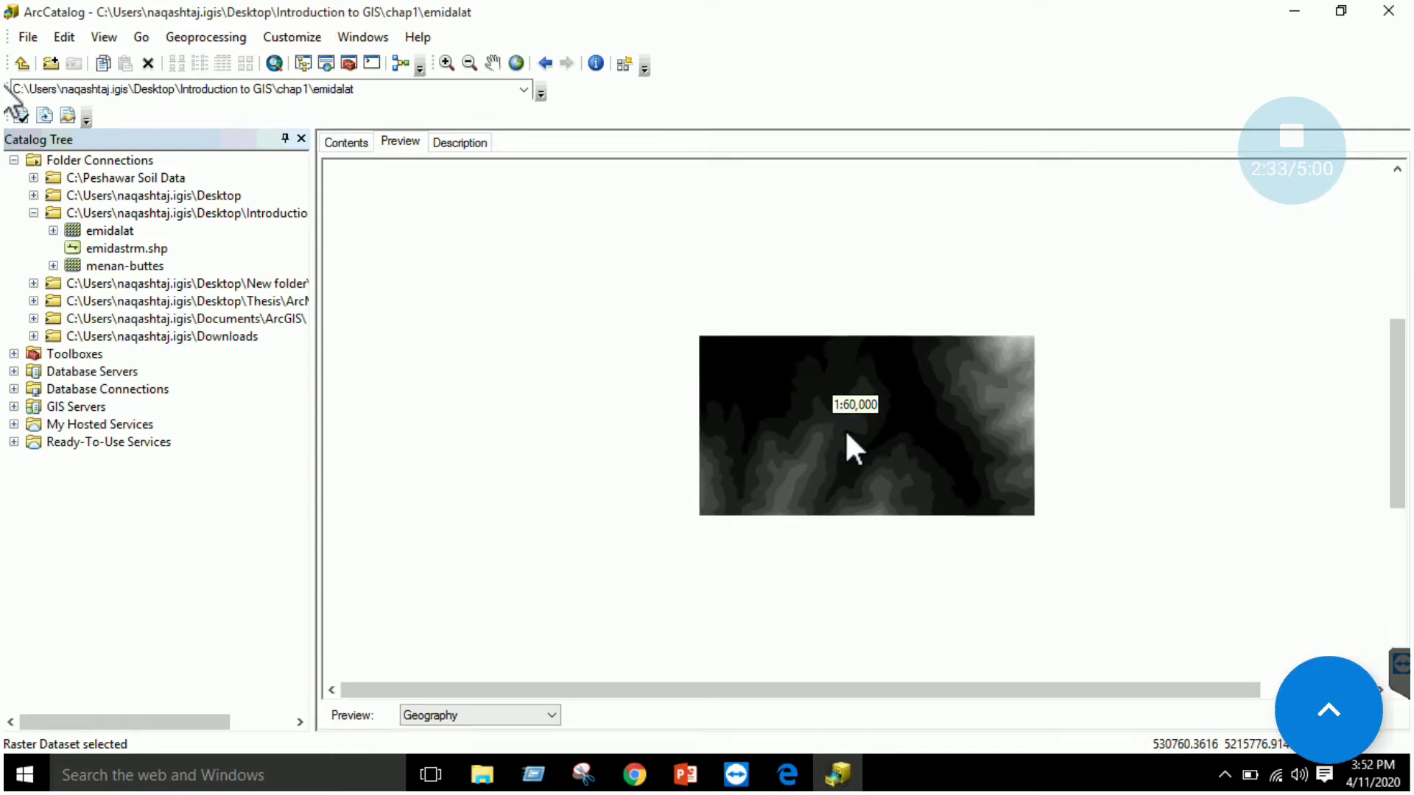
scroll(865, 440, up, 1)
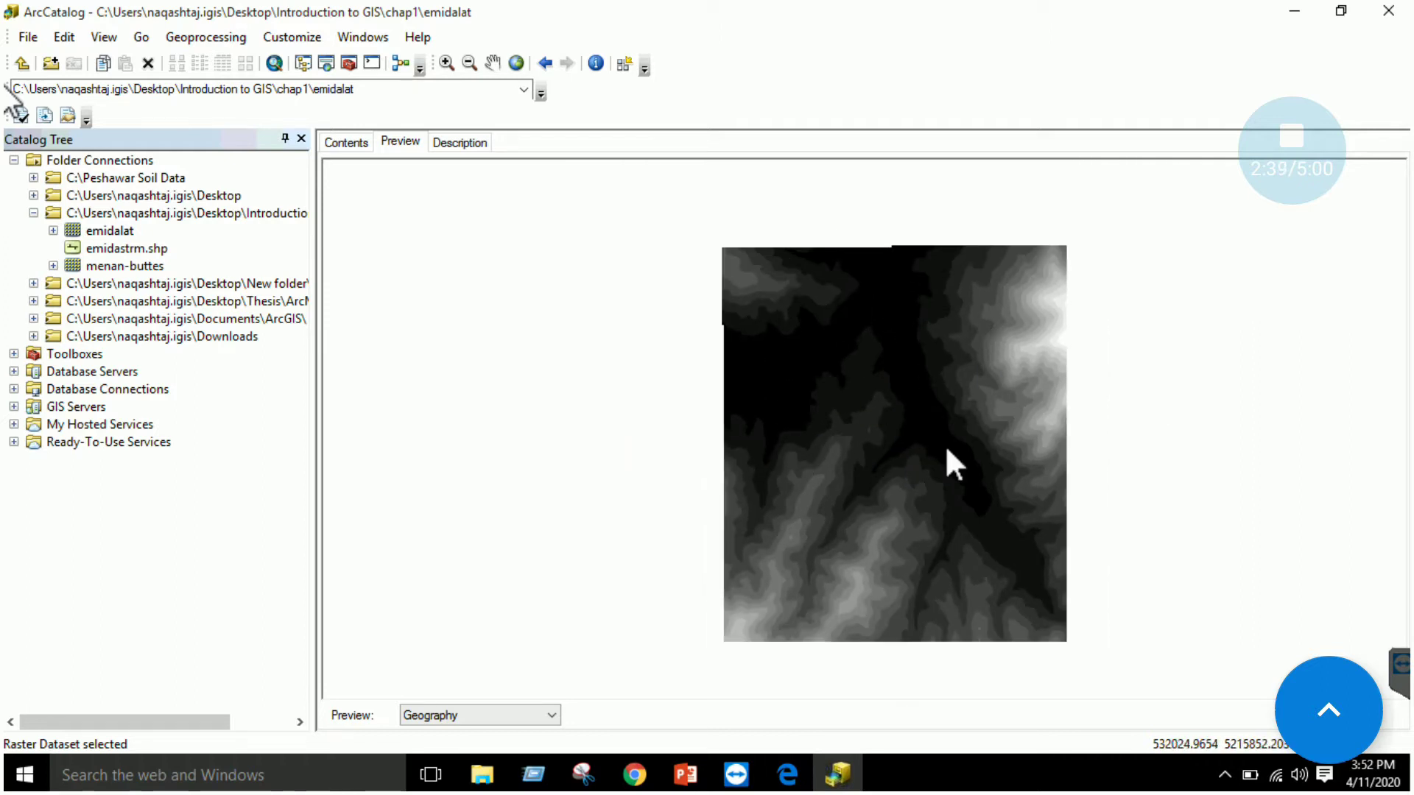
Step: Preview the emidastrm.shp stream shapefile and the menan-buttes raster
click(122, 250)
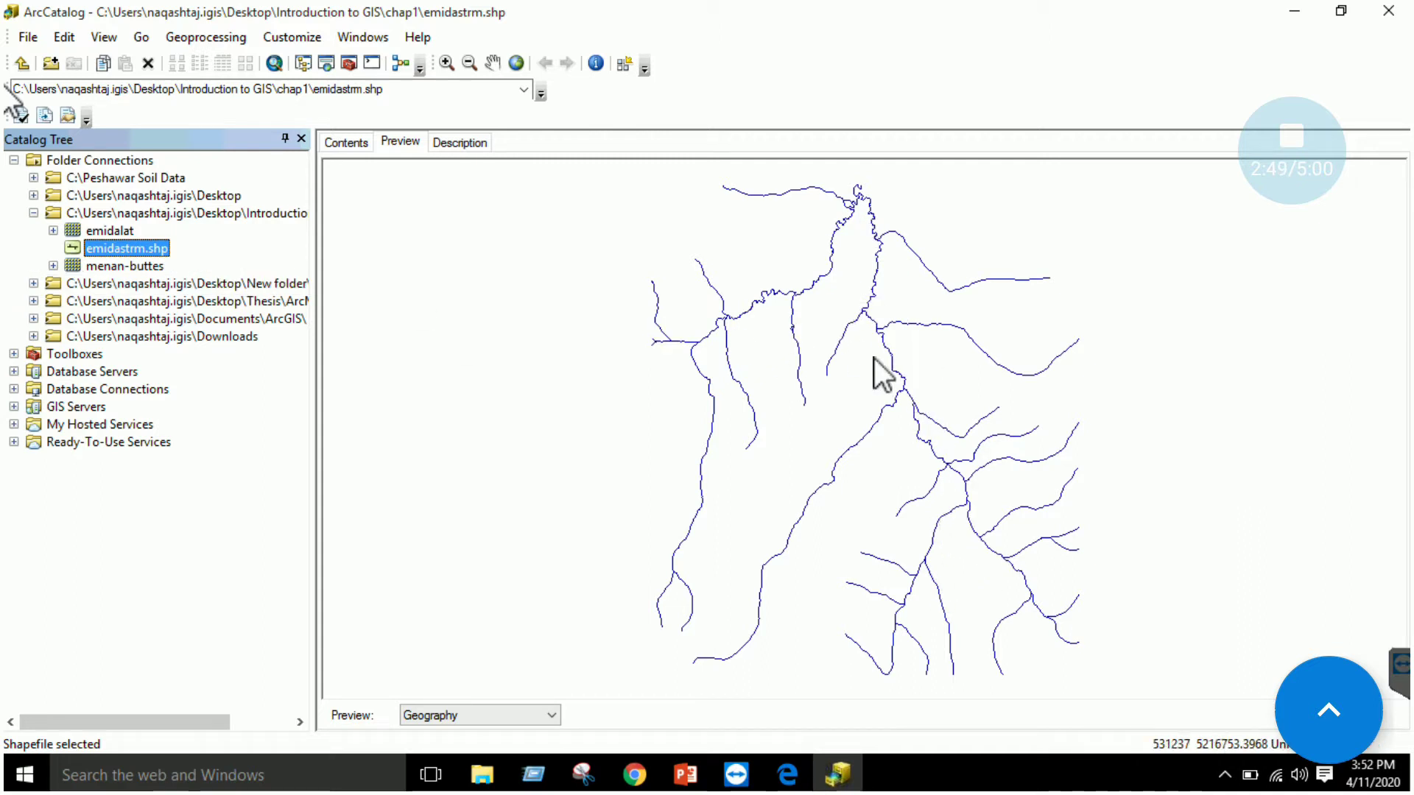
click(130, 267)
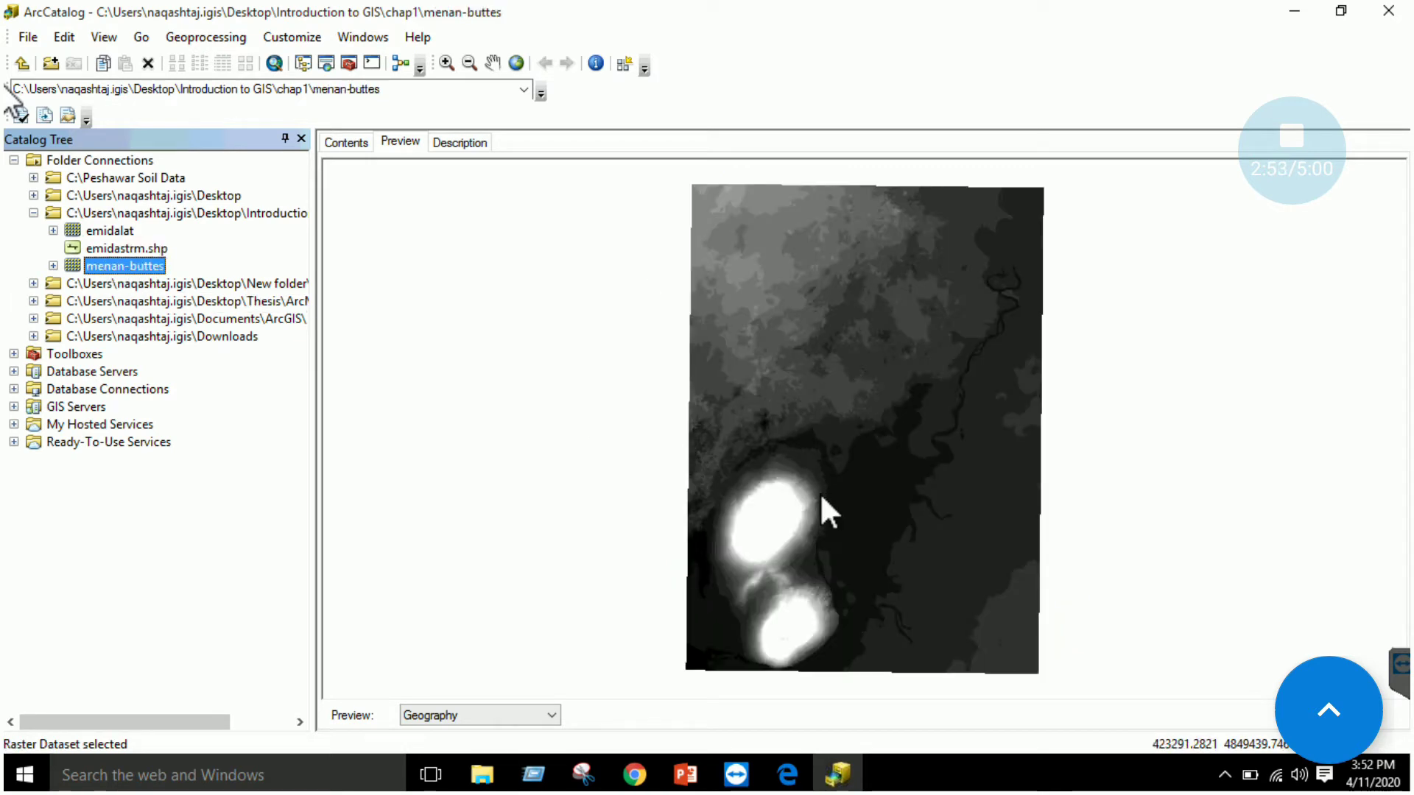
scroll(820, 493, up, 3)
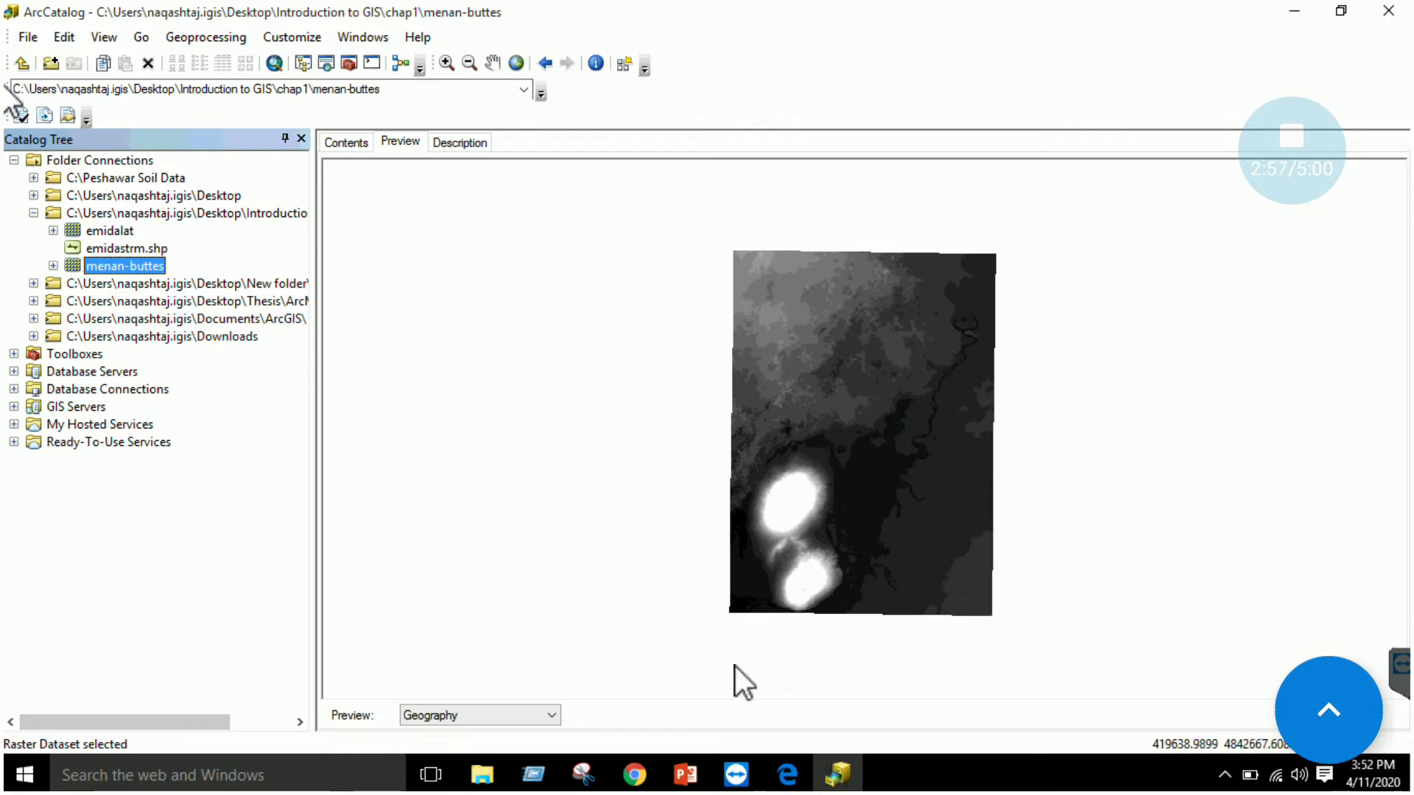
Step: Switch to the textbook in Edge to read Task 1's instructions on emidalat's metadata, and return to ArcCatalog
click(787, 775)
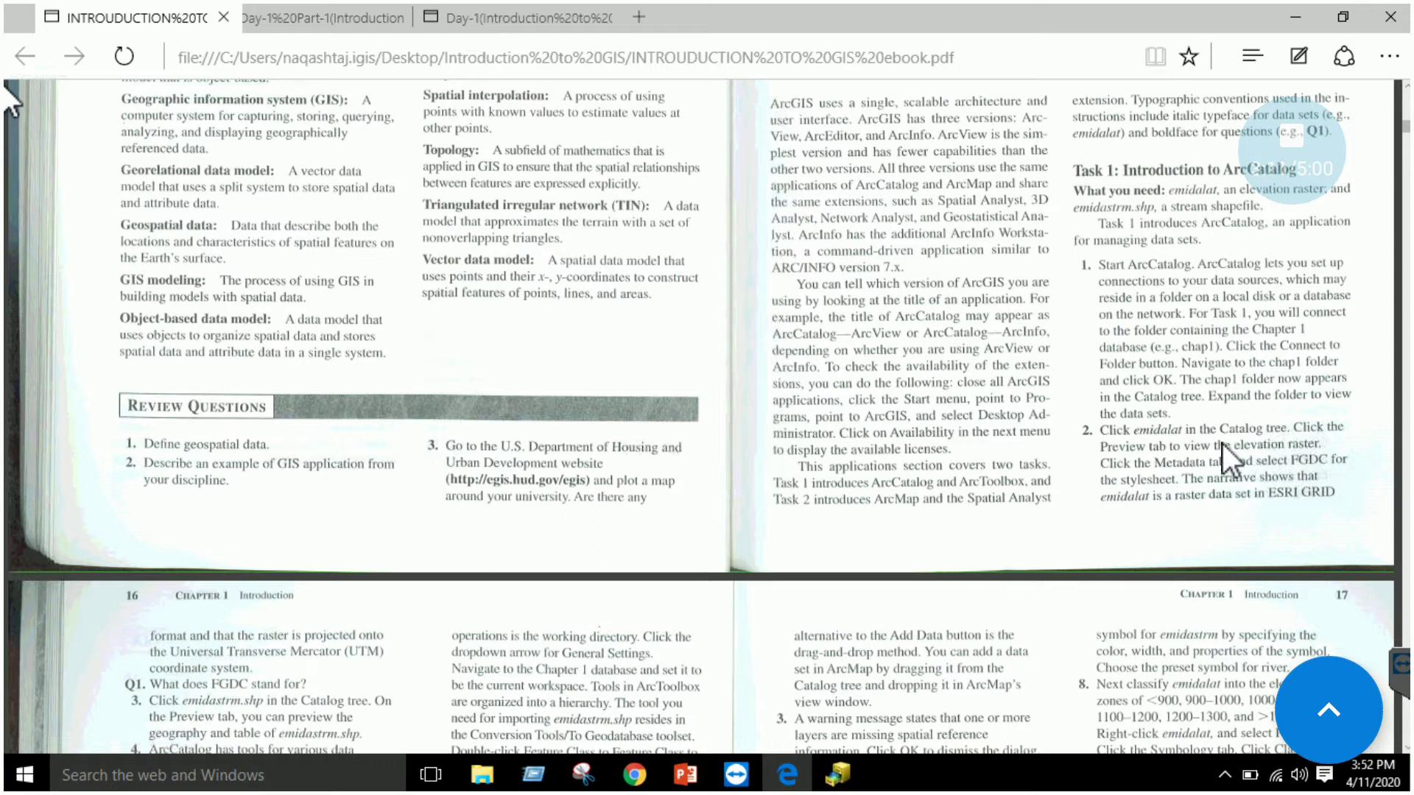
scroll(1203, 471, down, 2)
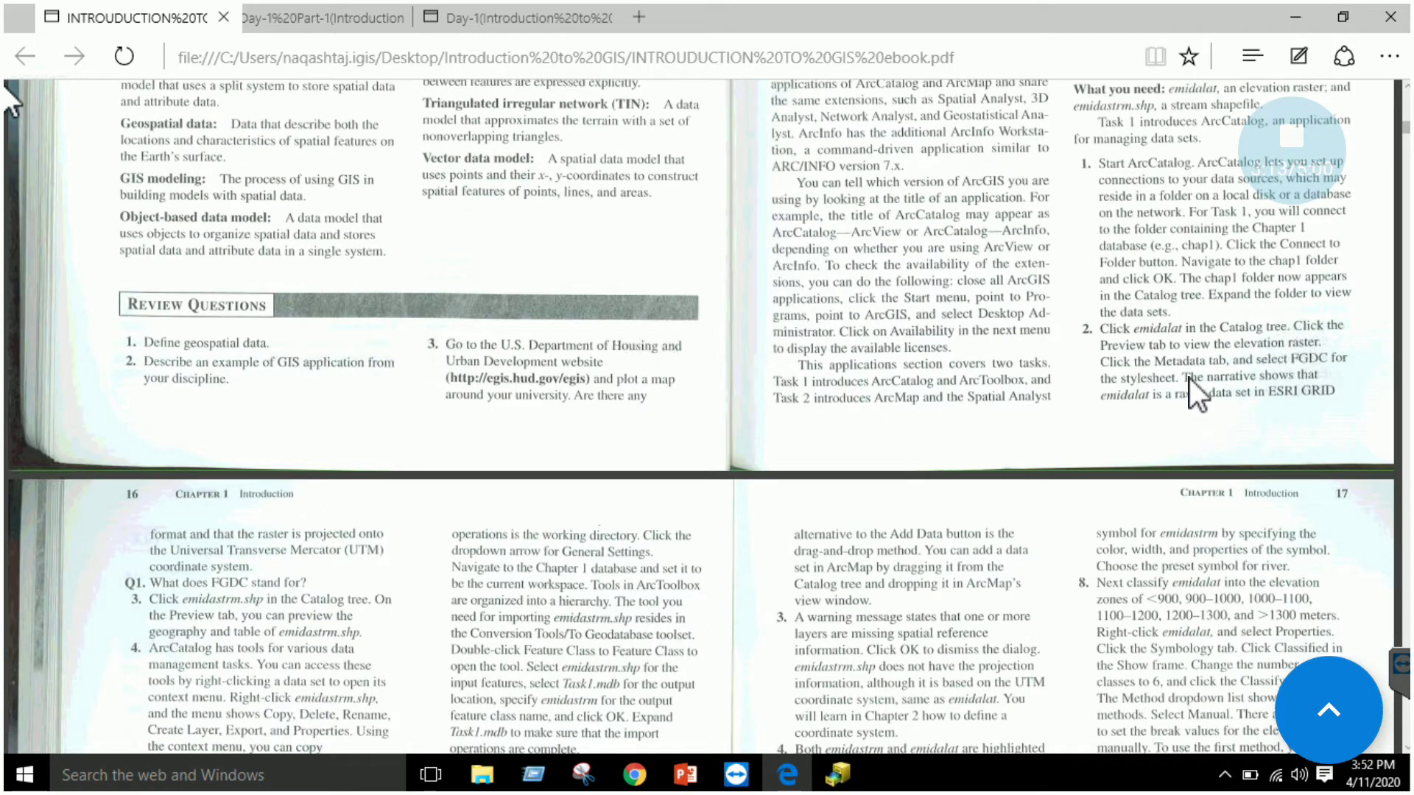
click(838, 774)
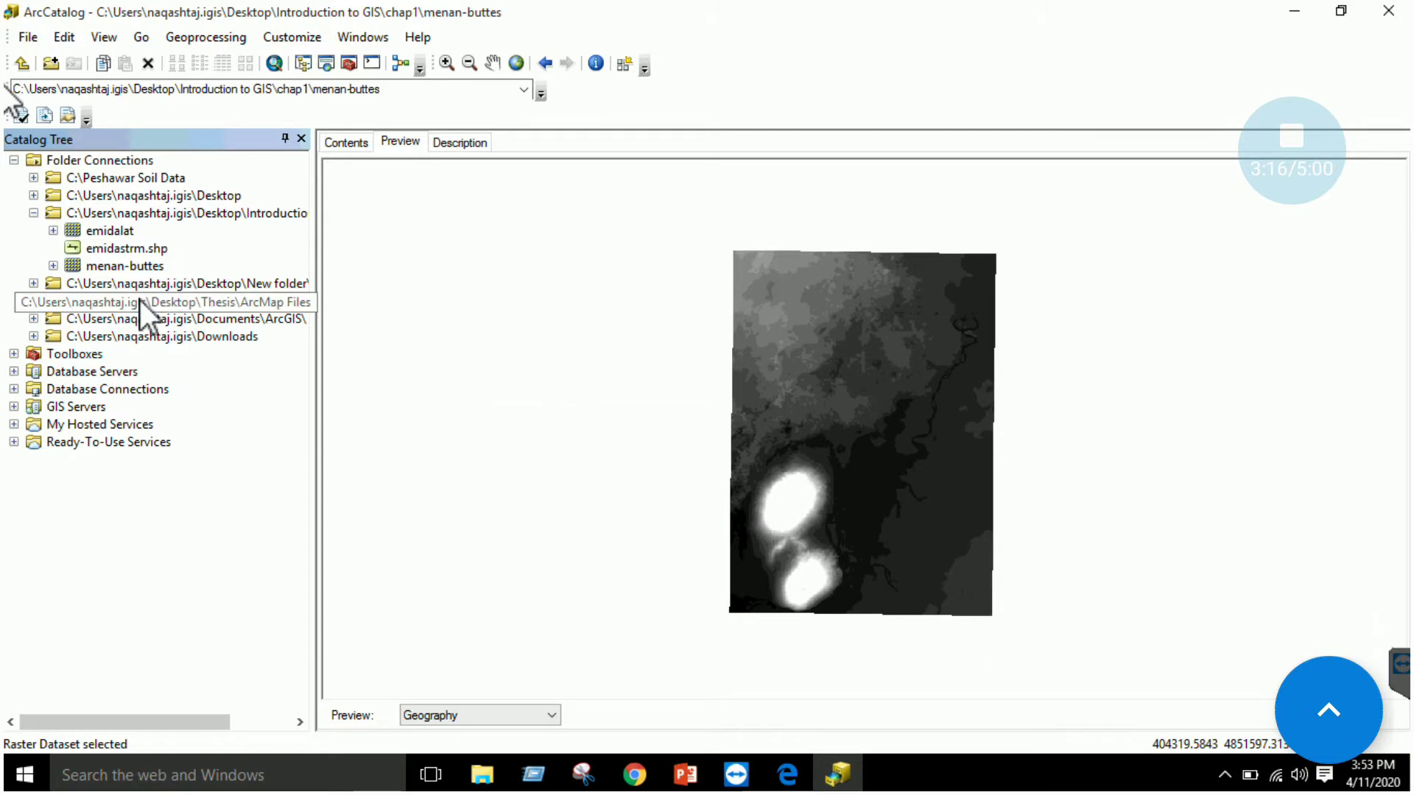
Step: View the item descriptions of the emidalat and menan-buttes rasters, down to their extents
click(122, 231)
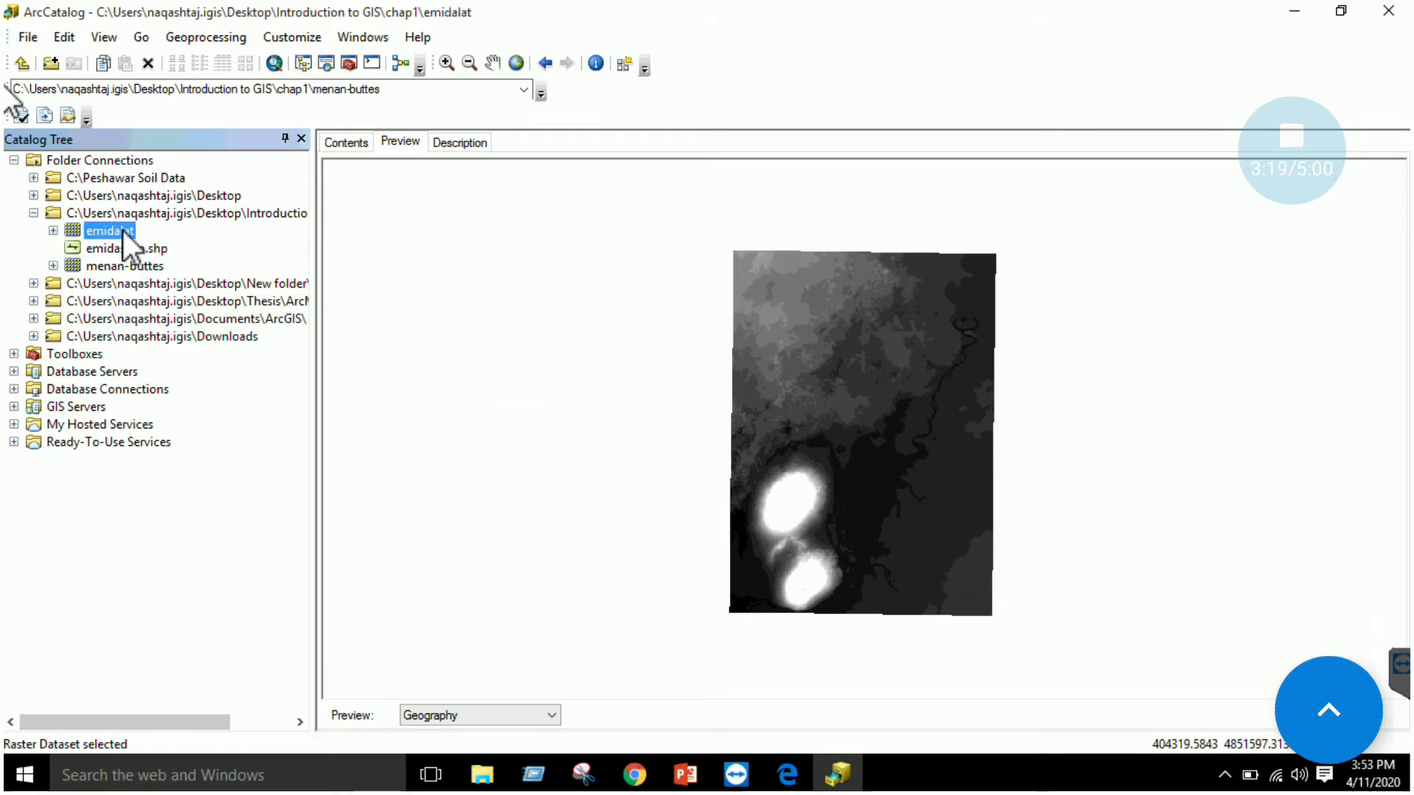
click(360, 141)
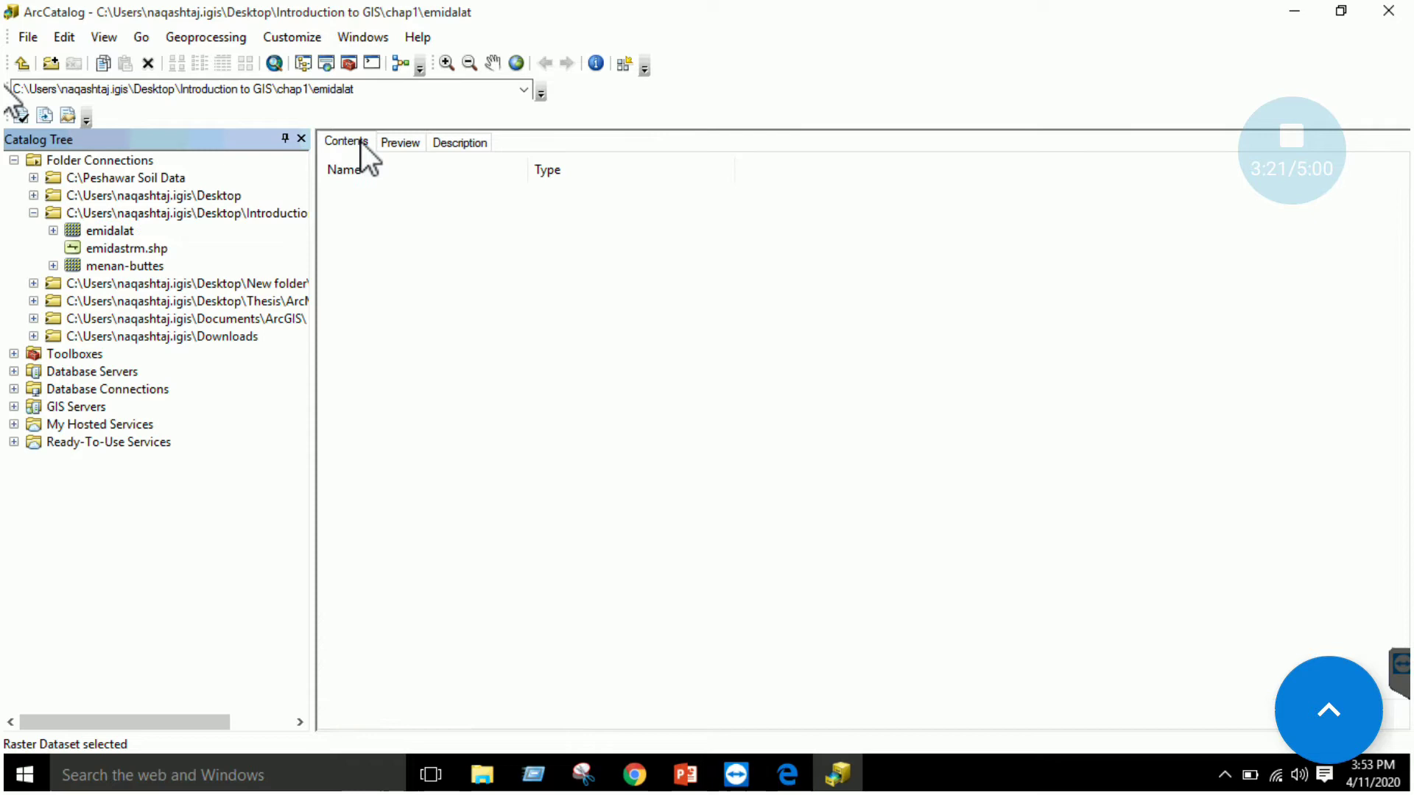
click(463, 144)
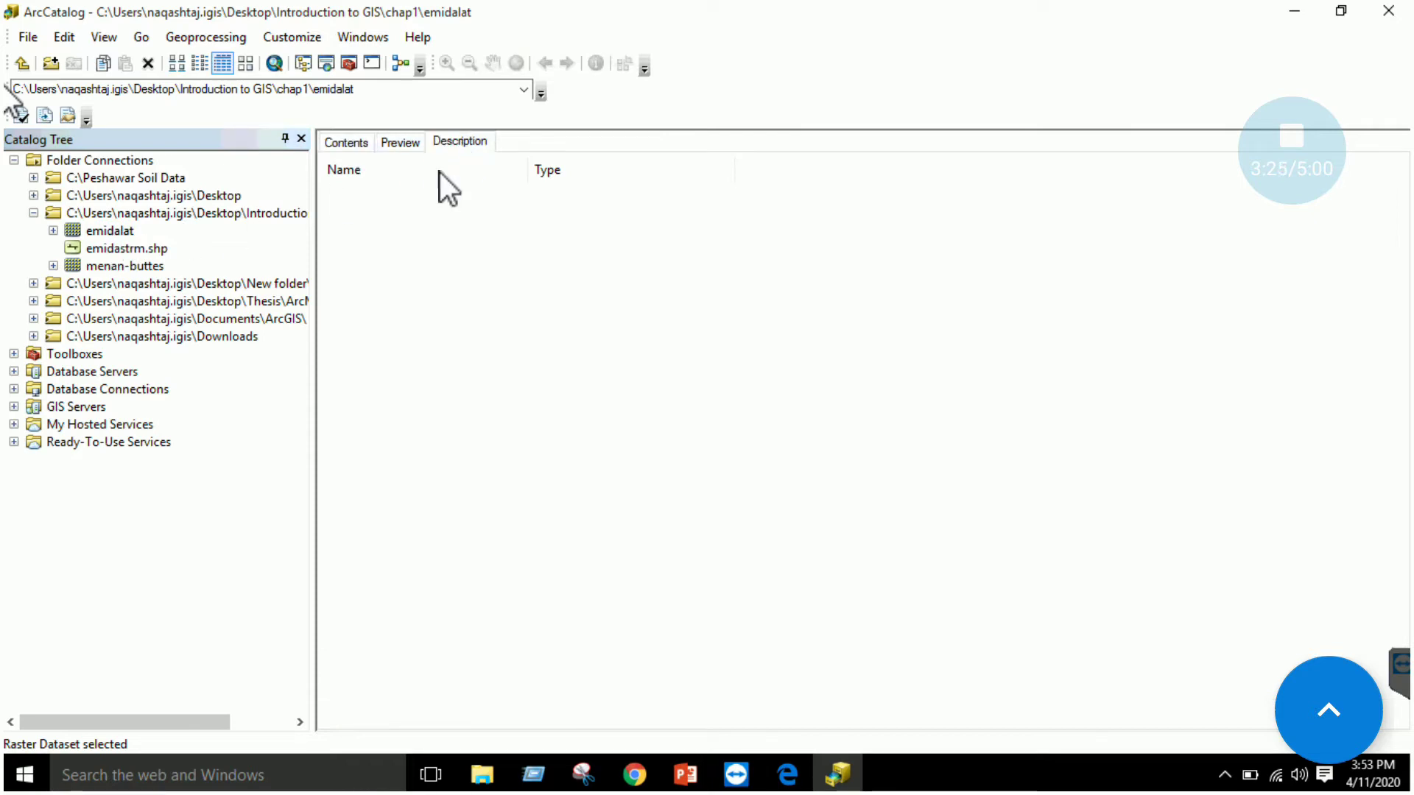
click(449, 142)
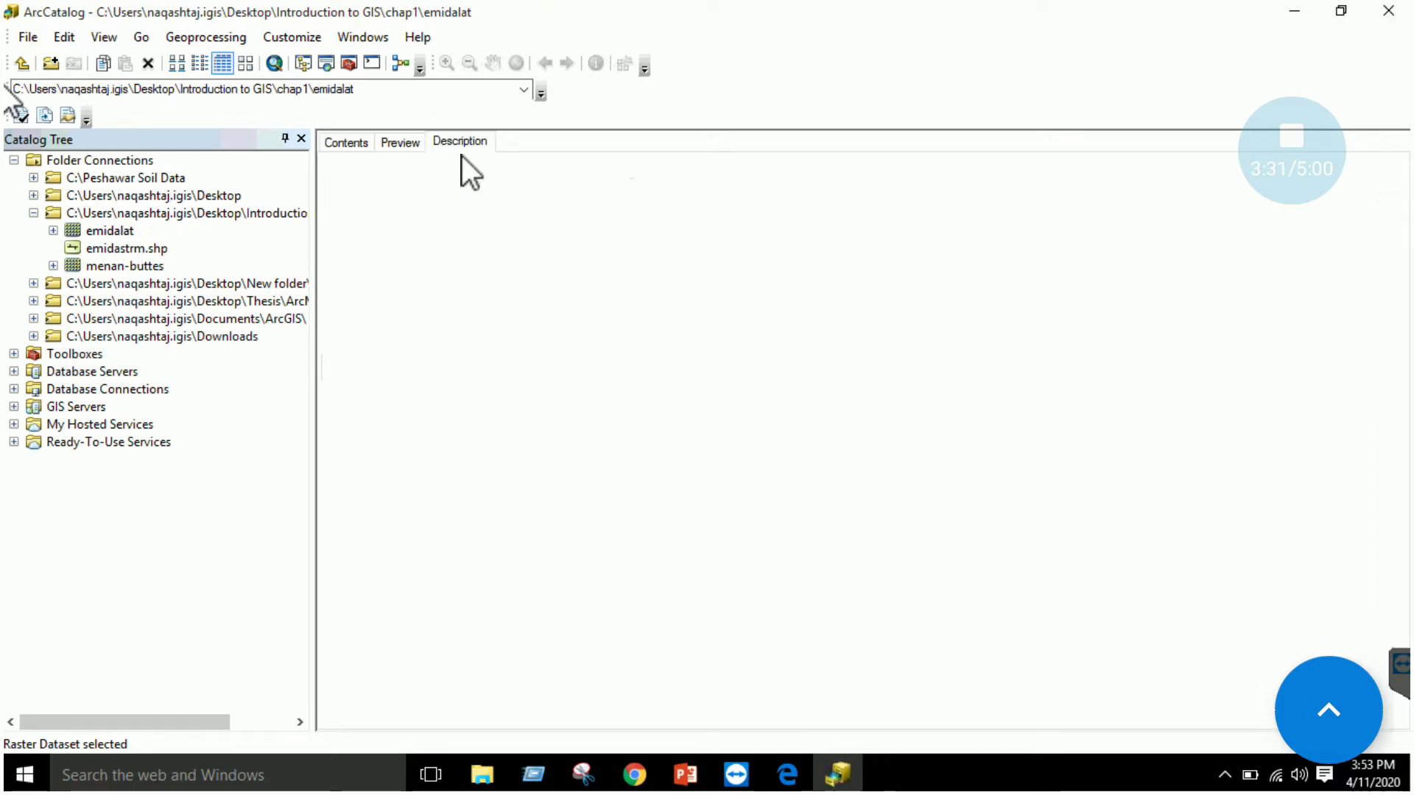
click(405, 144)
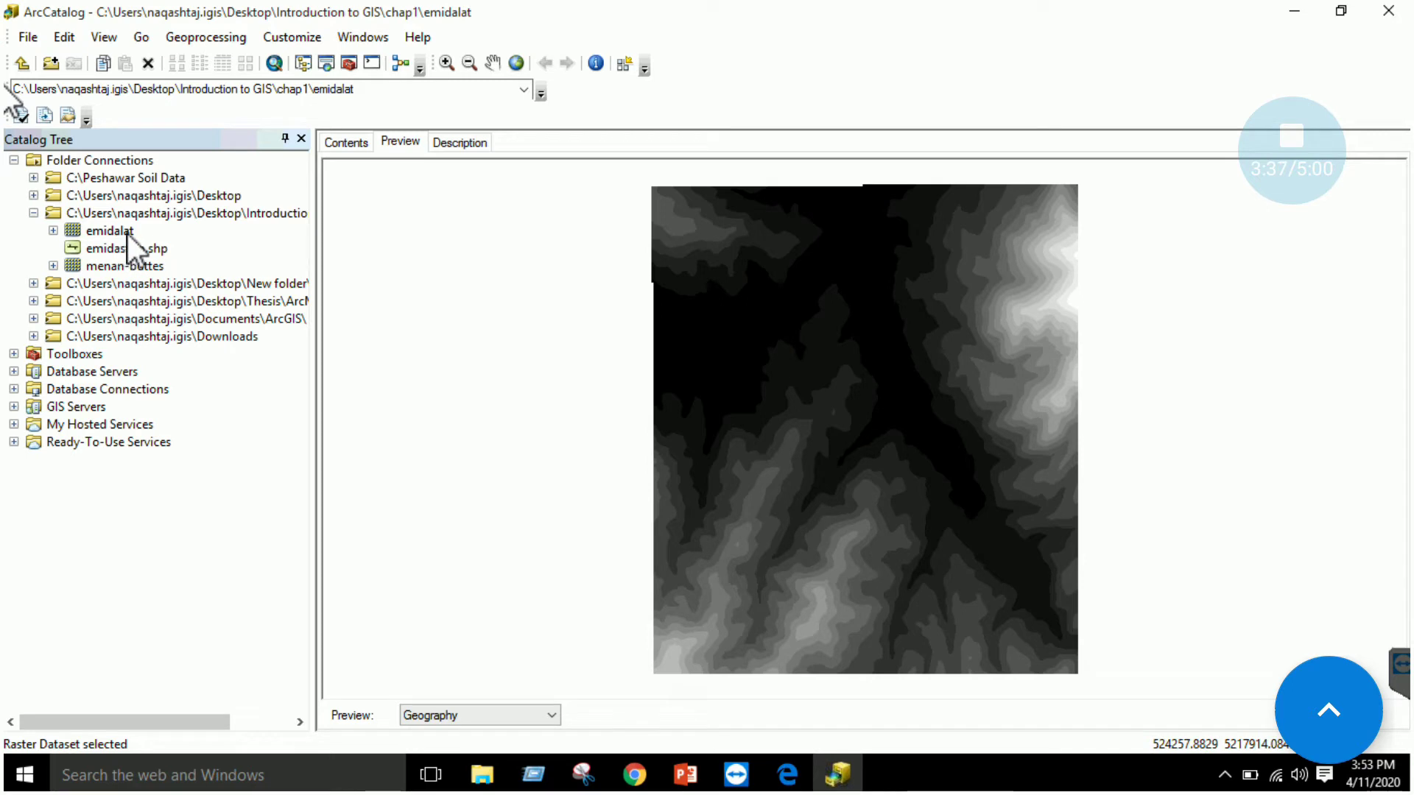
click(456, 145)
scroll(542, 516, down, 2)
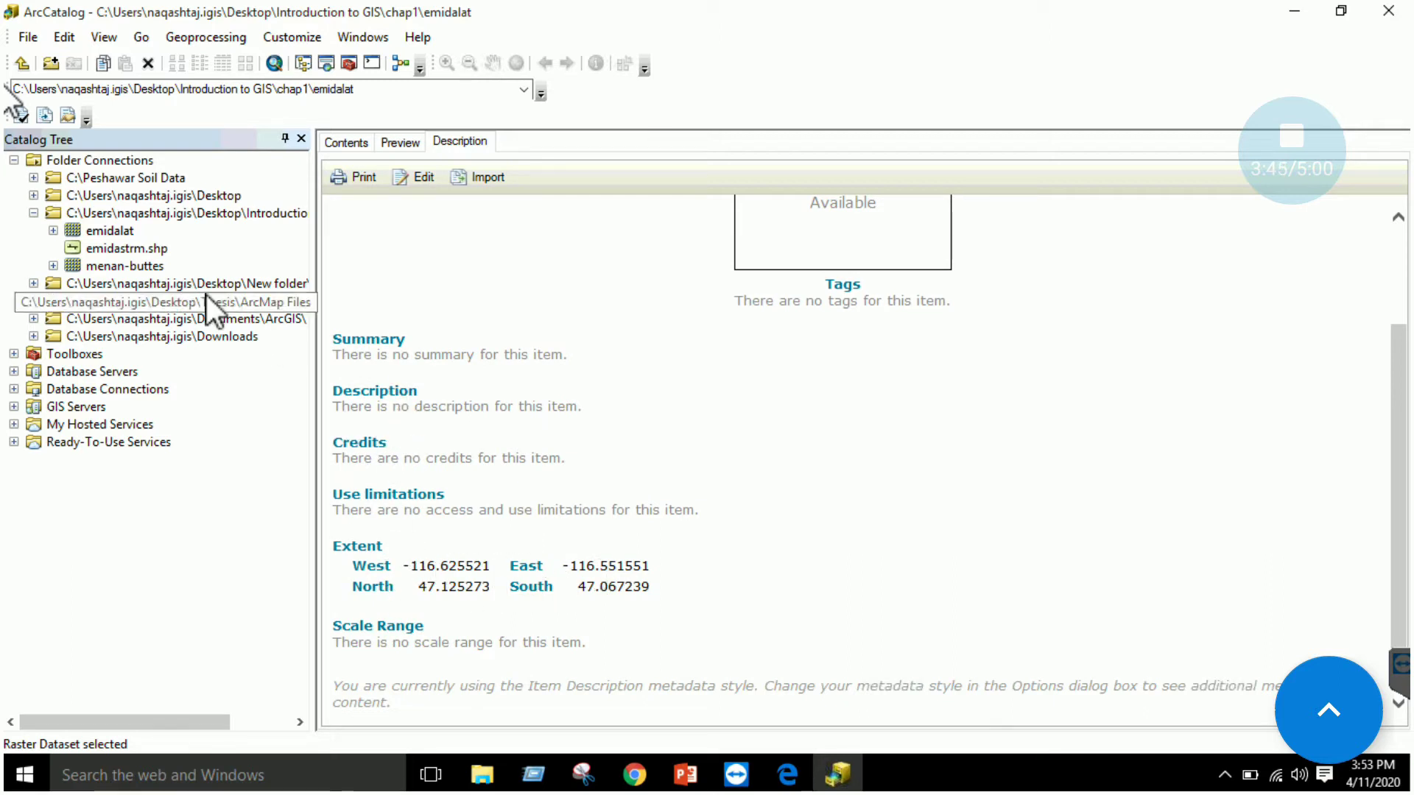
click(134, 265)
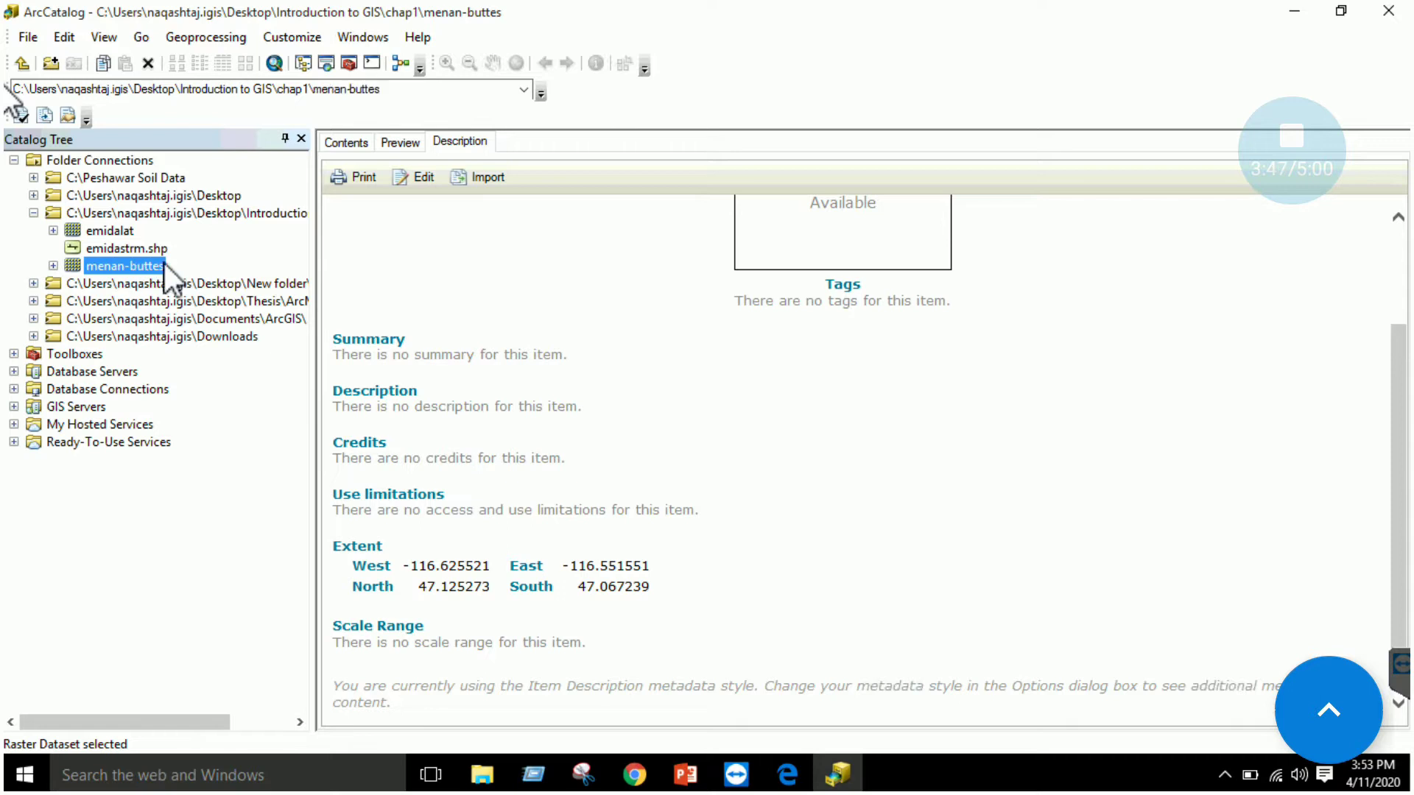
scroll(445, 498, down, 3)
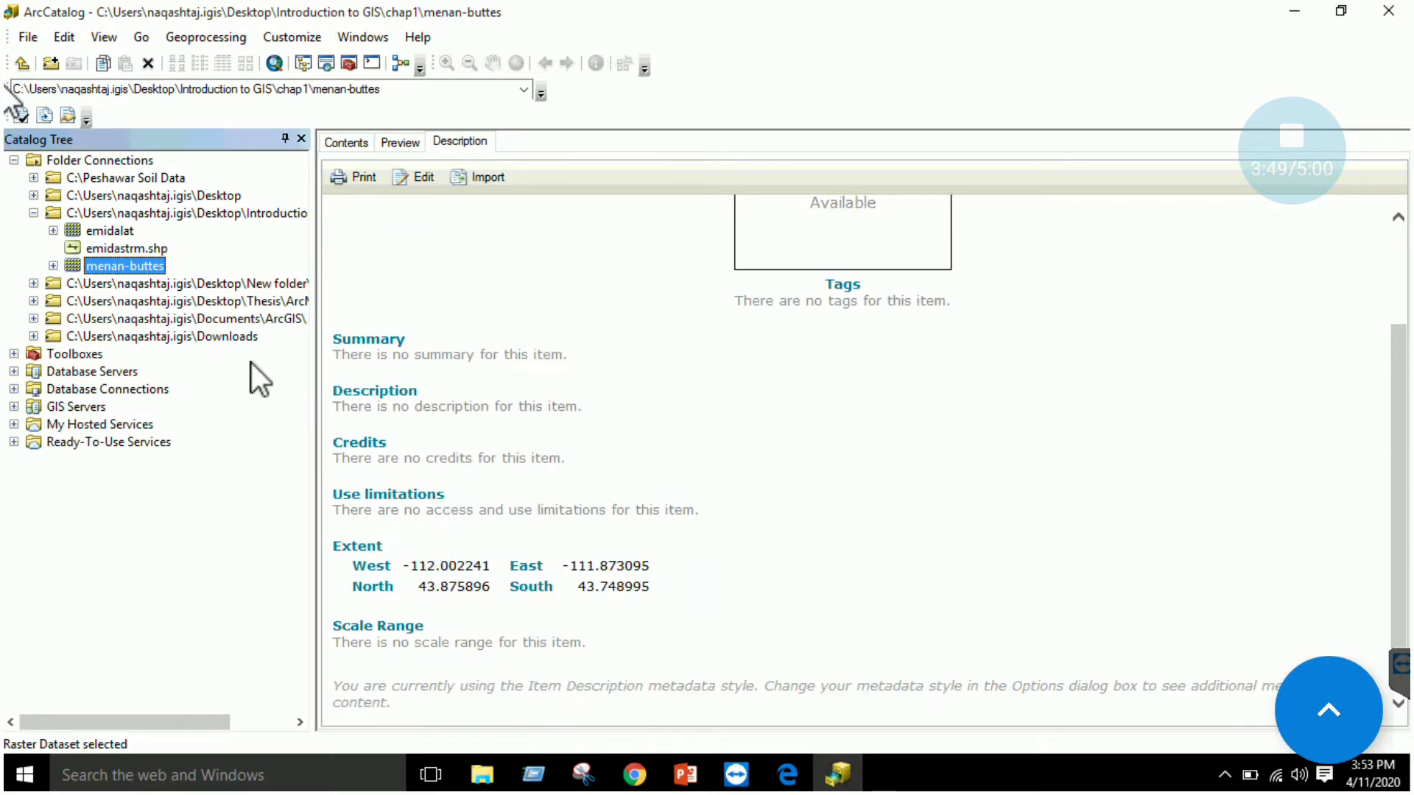
Step: Open the properties of the menan-buttes raster and review its raster information, extent and spatial reference
right_click(145, 263)
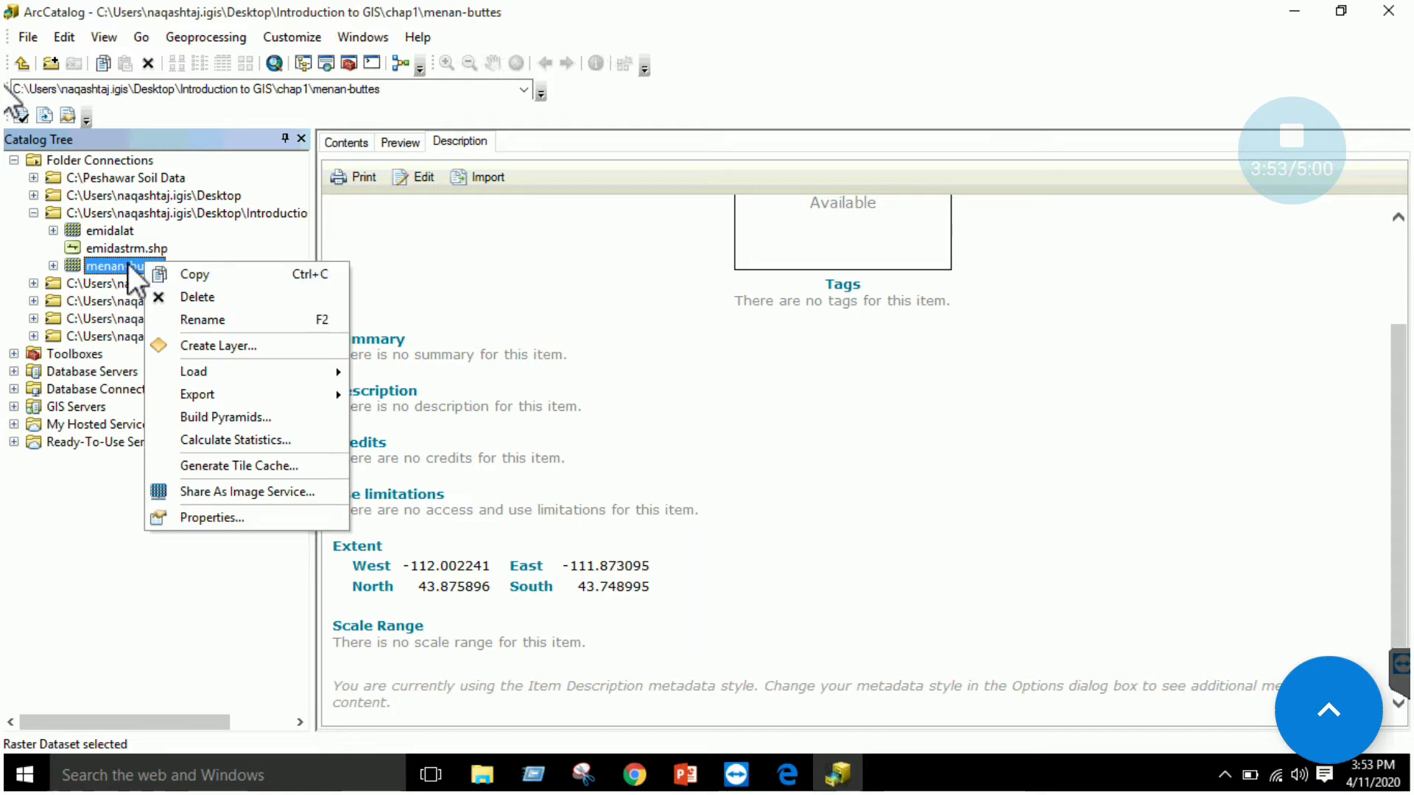
click(129, 265)
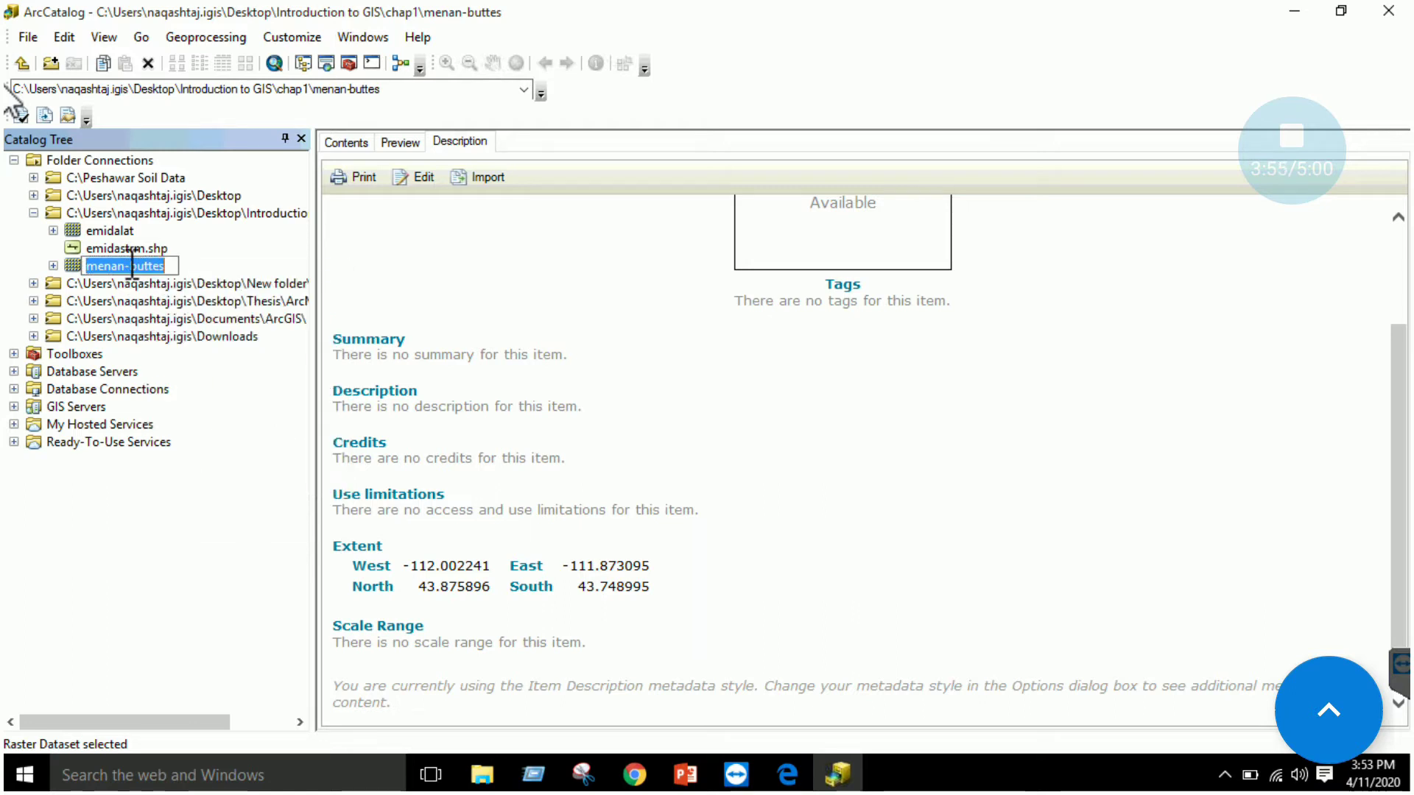
click(352, 146)
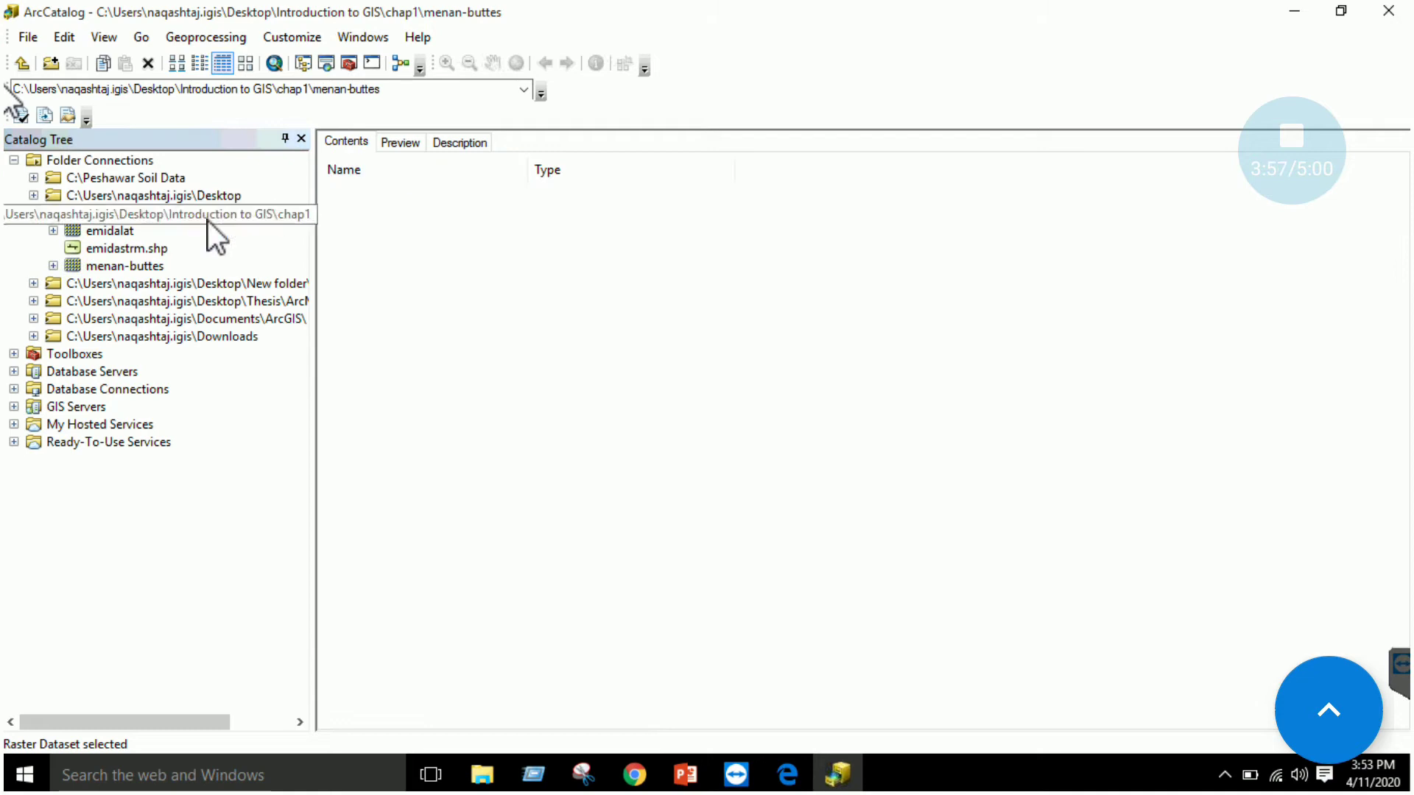
right_click(136, 266)
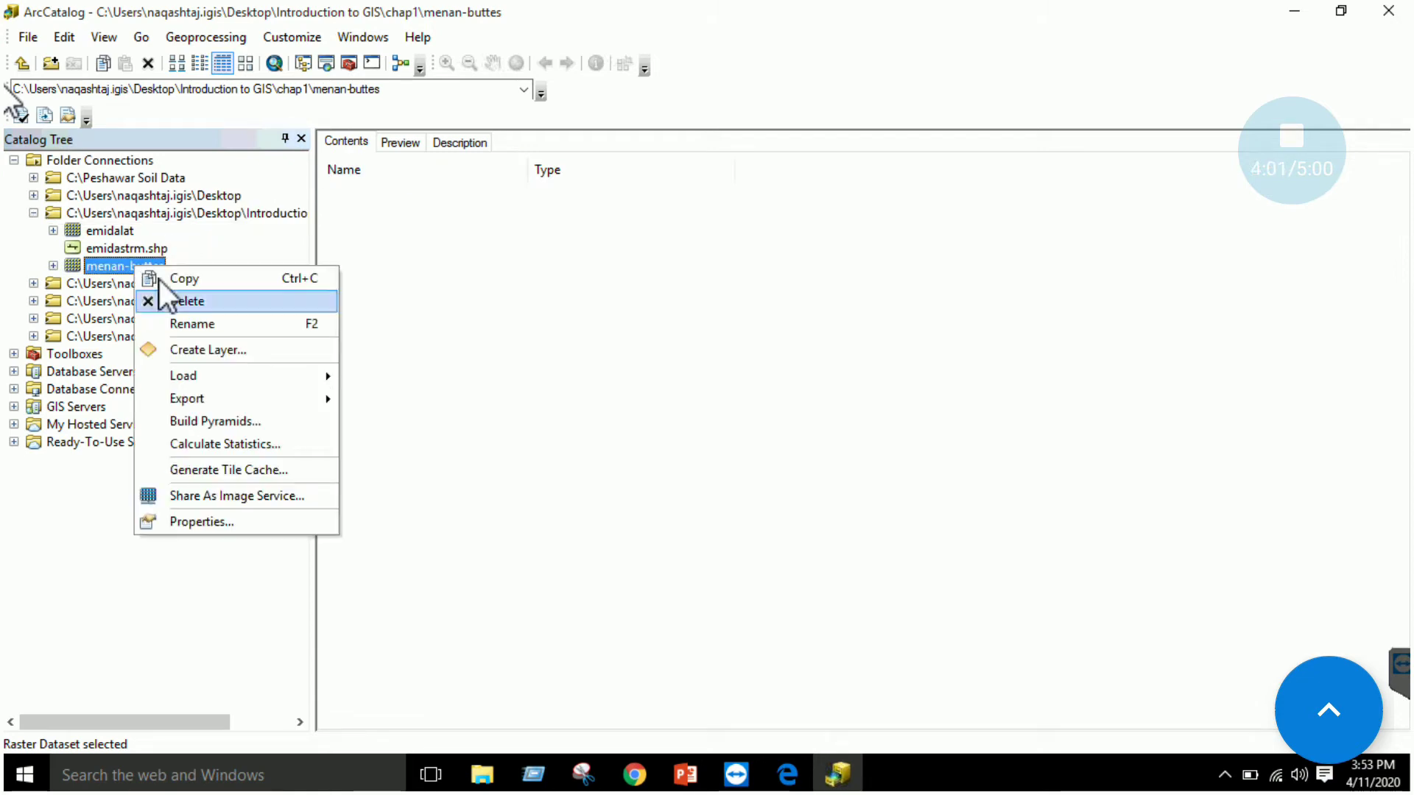
click(207, 522)
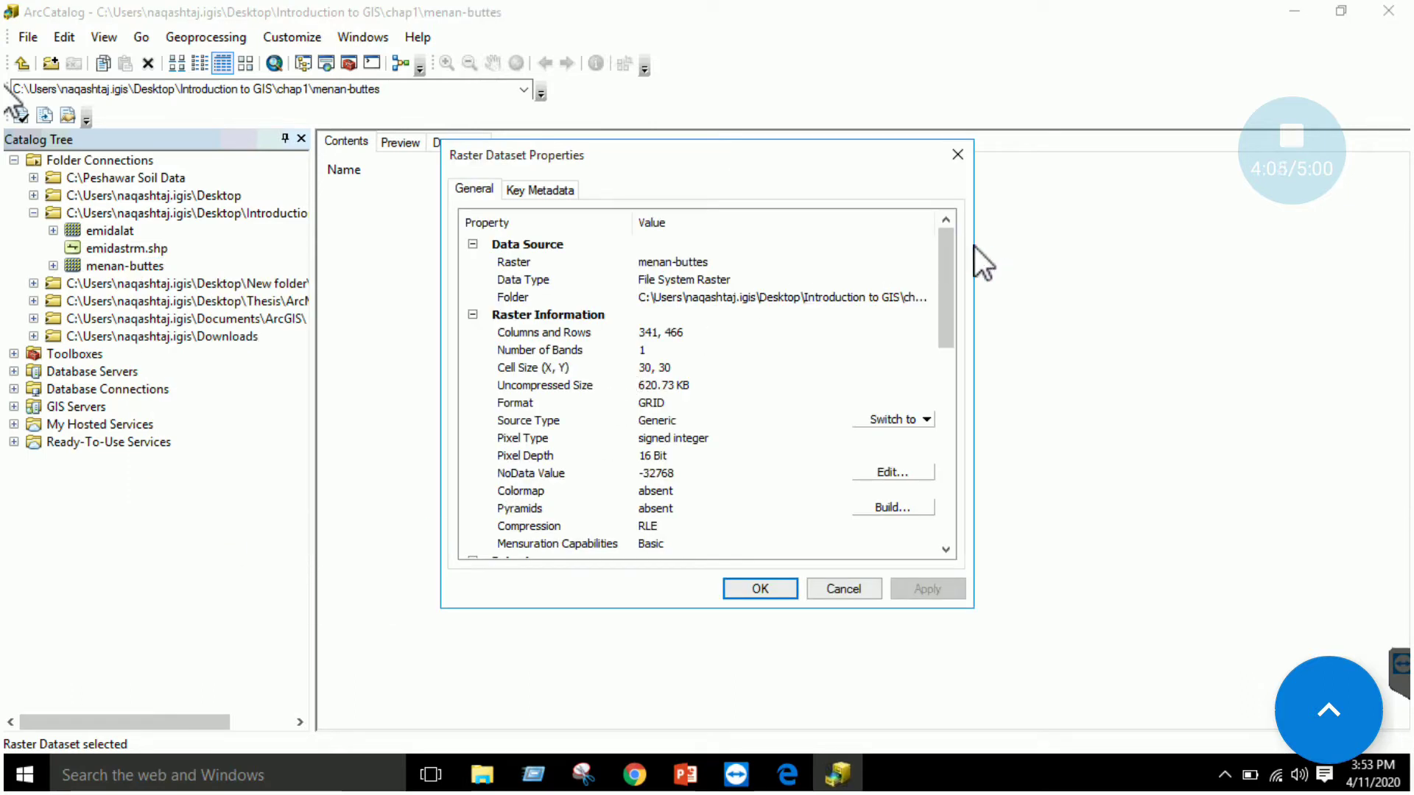
drag(750, 156, 811, 156)
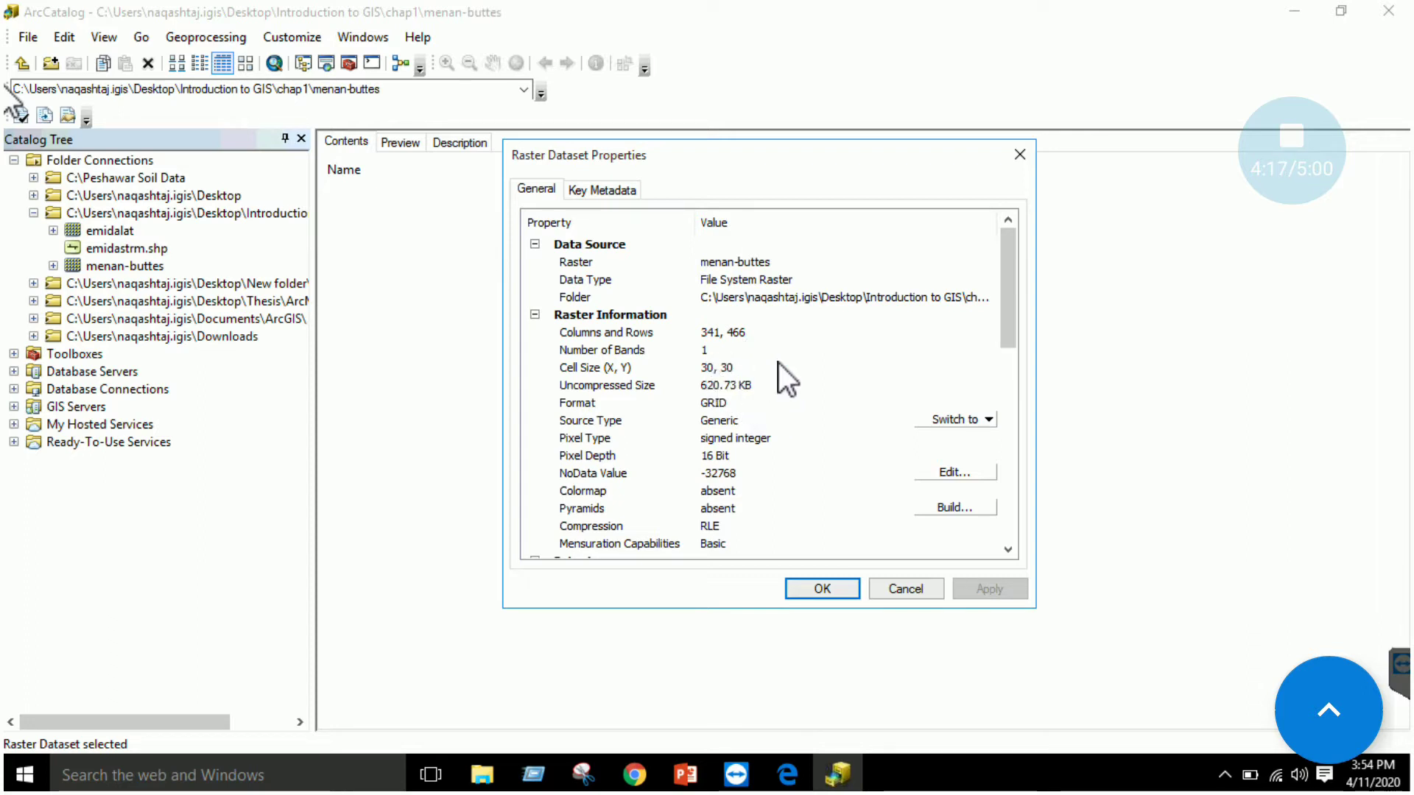
scroll(718, 403, down, 2)
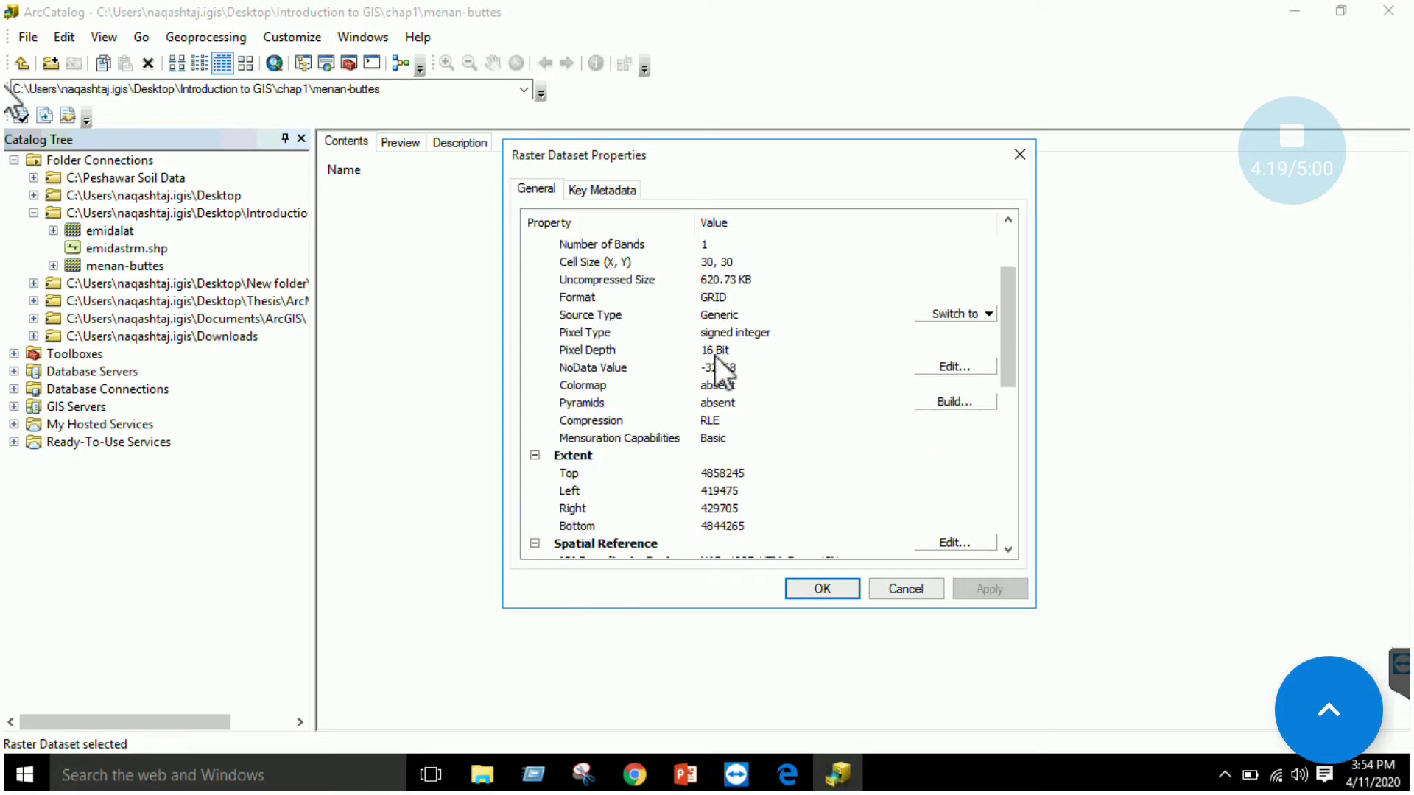
scroll(712, 442, down, 1)
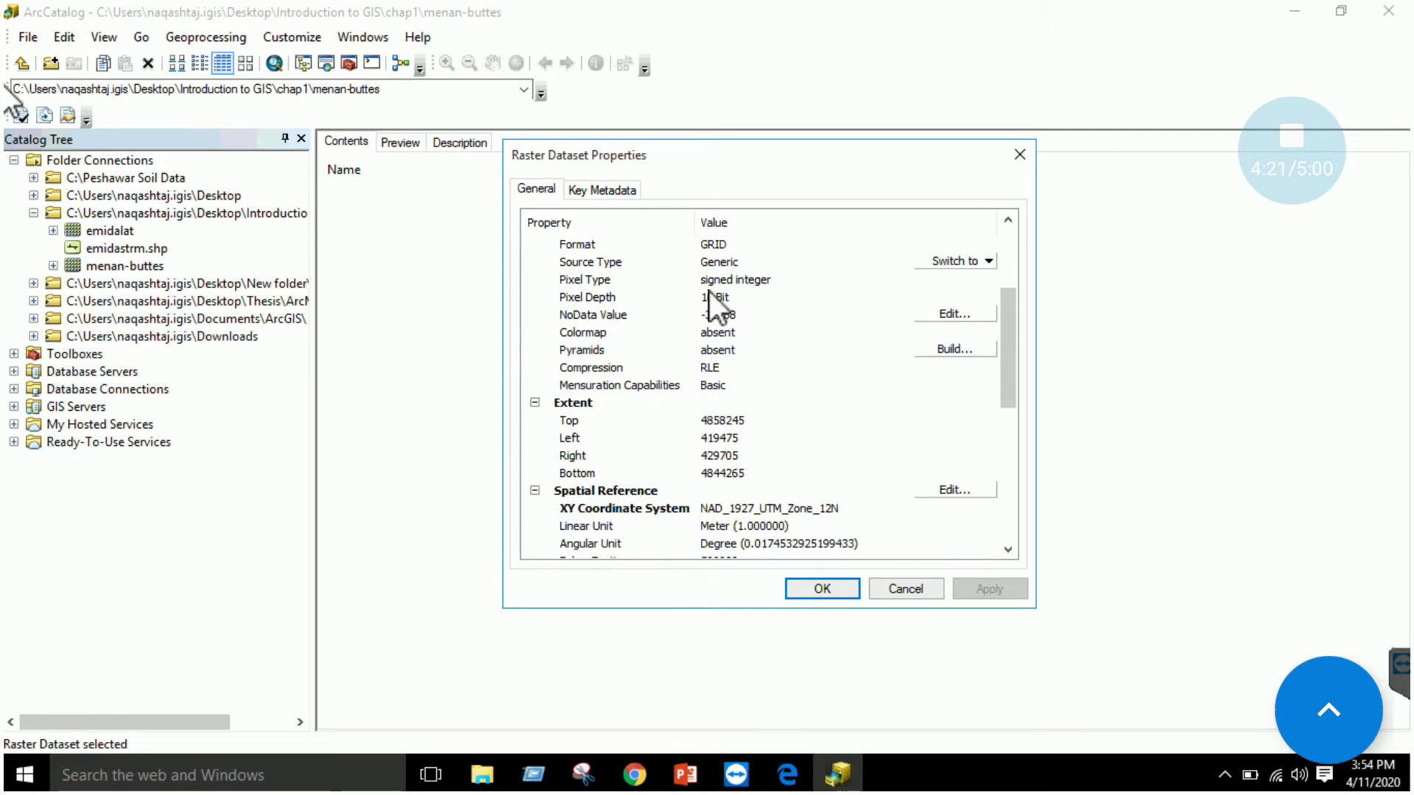
scroll(709, 290, down, 3)
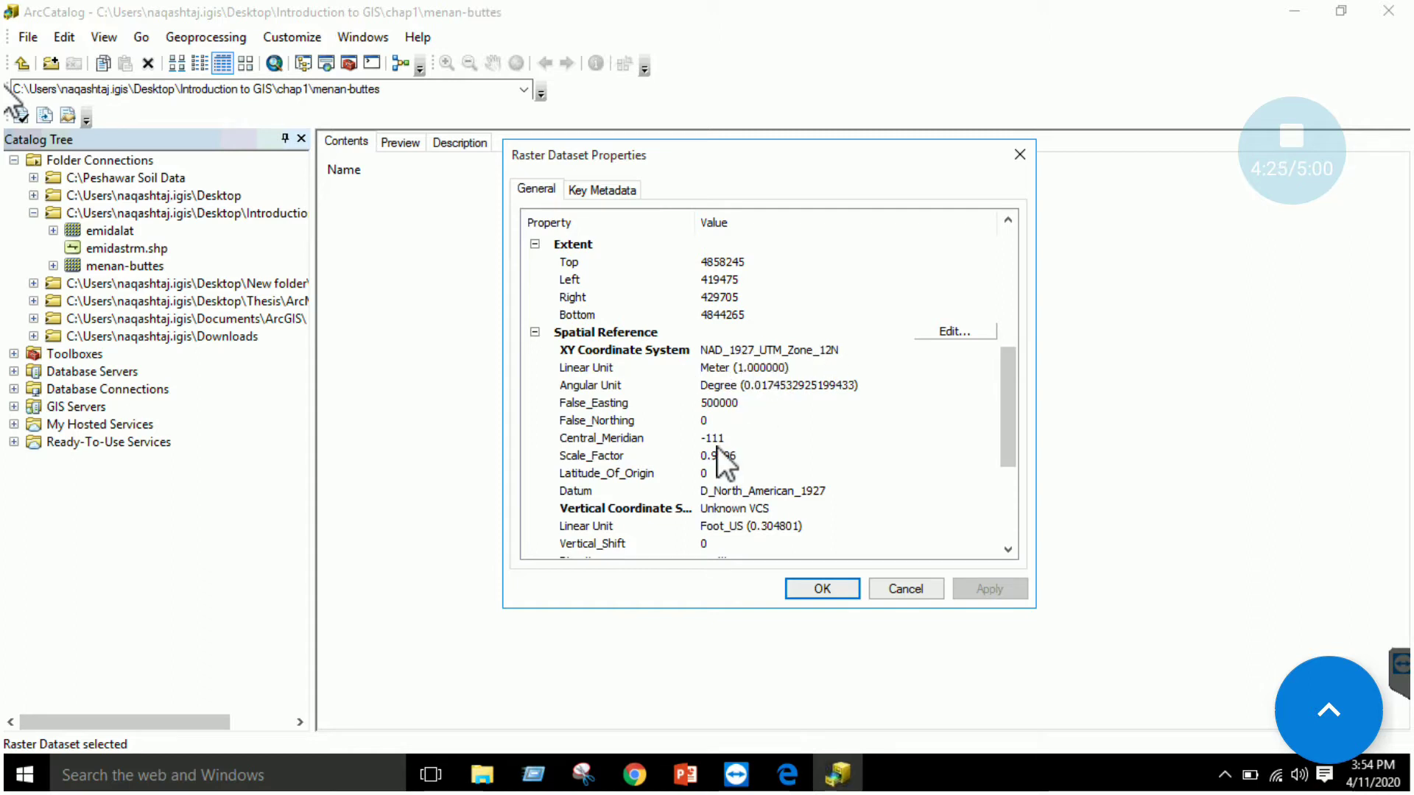
Step: Check the key metadata and statistics of menan-buttes, and close its properties
click(612, 190)
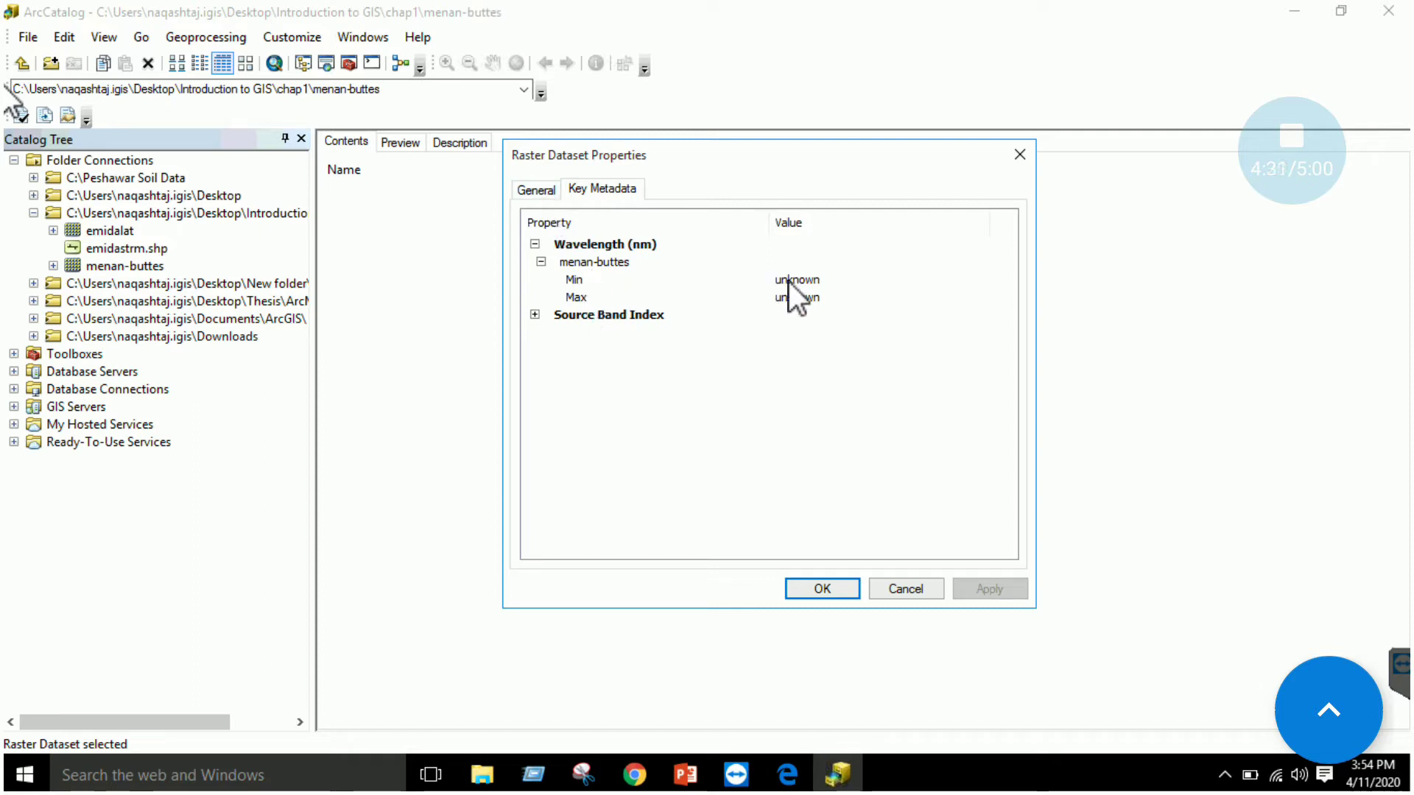
click(540, 191)
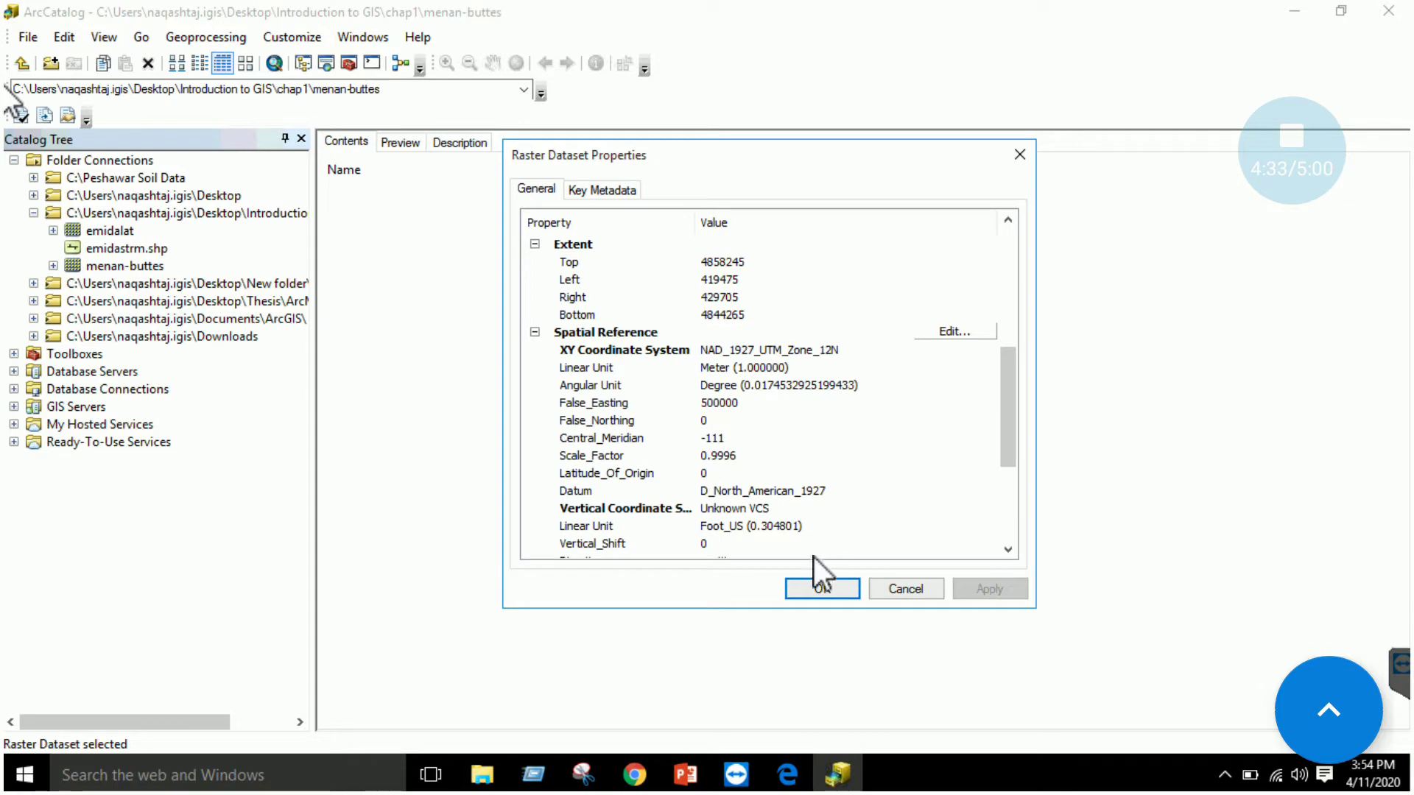
scroll(854, 471, down, 4)
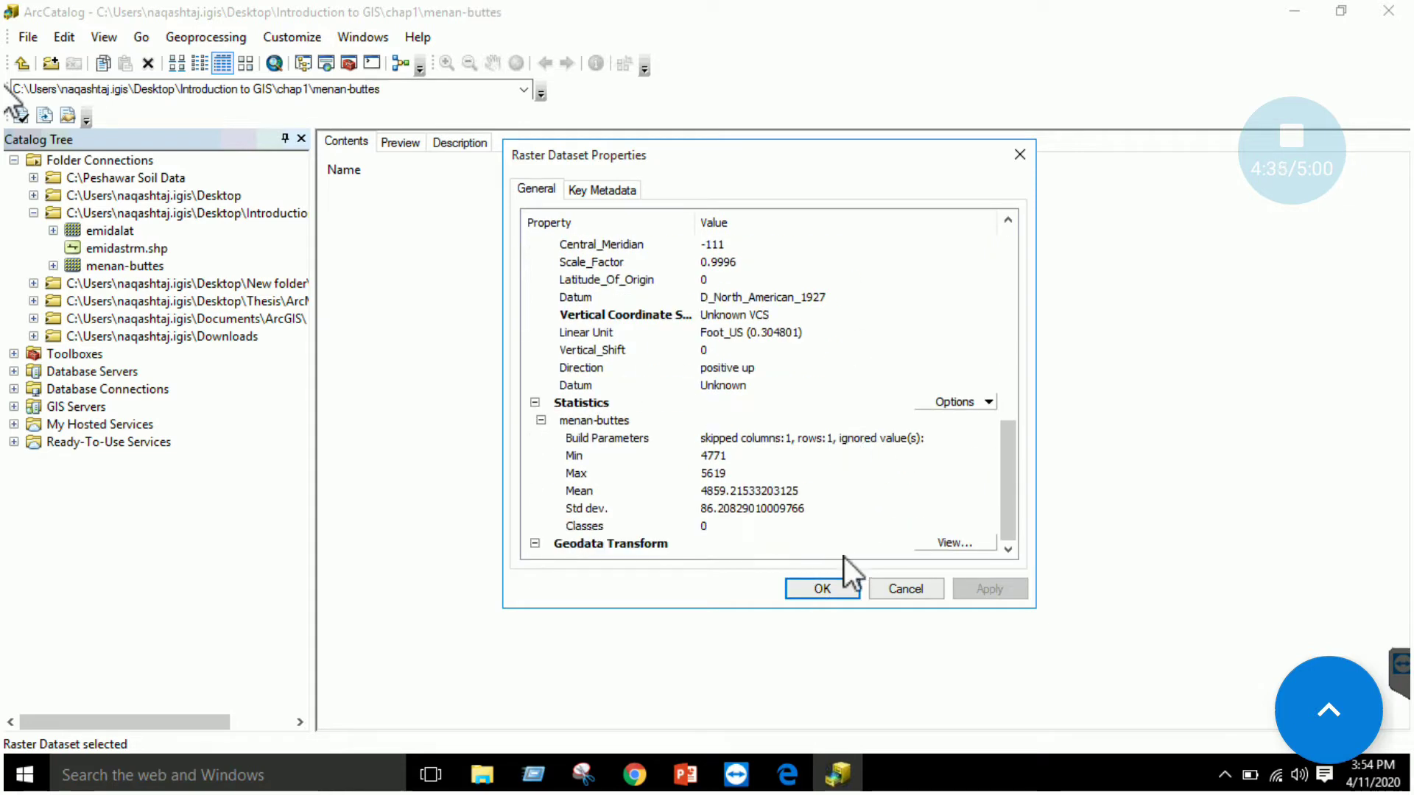
click(822, 589)
Step: Review the emidastrm.shp shapefile's coordinate system, fields, indexes and feature extent in its properties, and close them
right_click(127, 253)
click(177, 430)
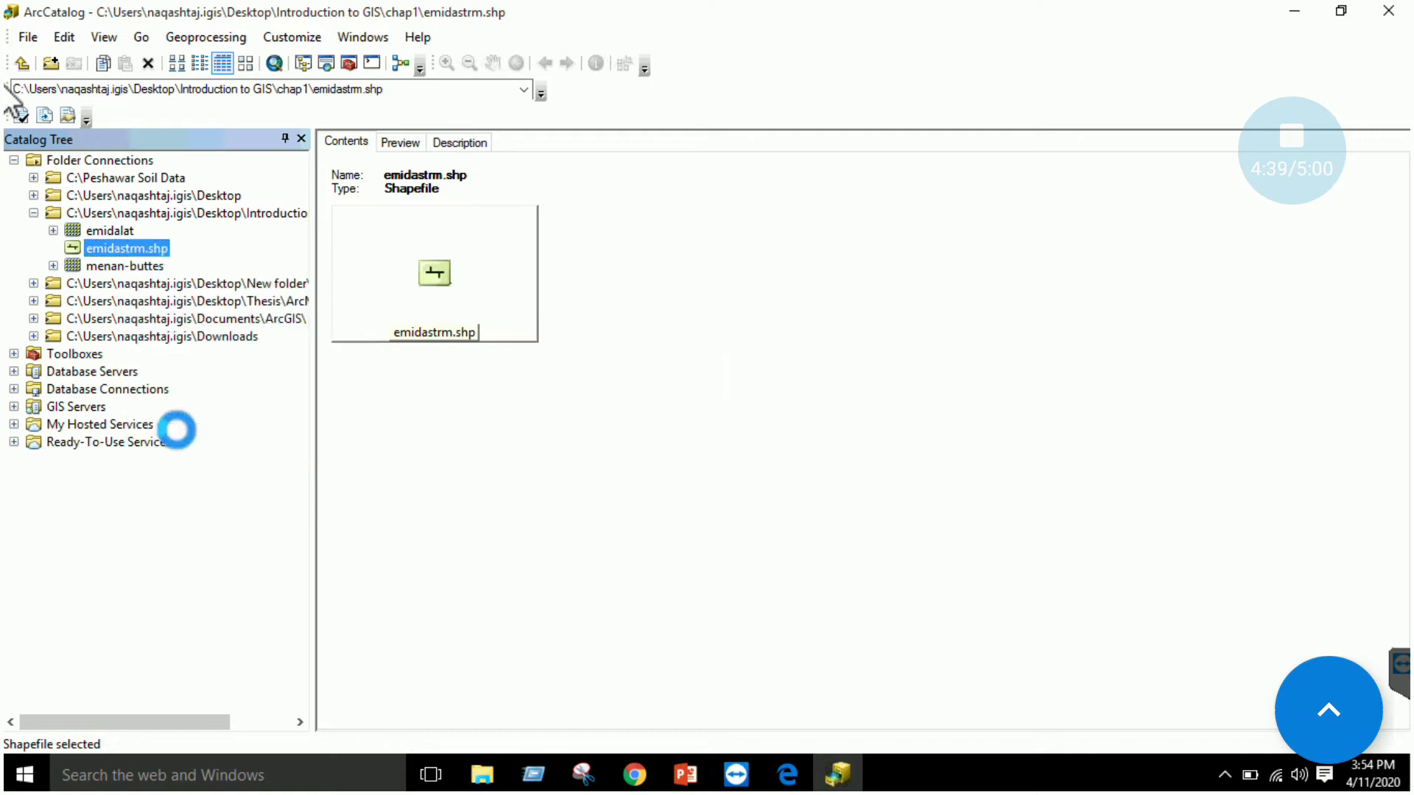
drag(611, 78, 795, 88)
click(735, 117)
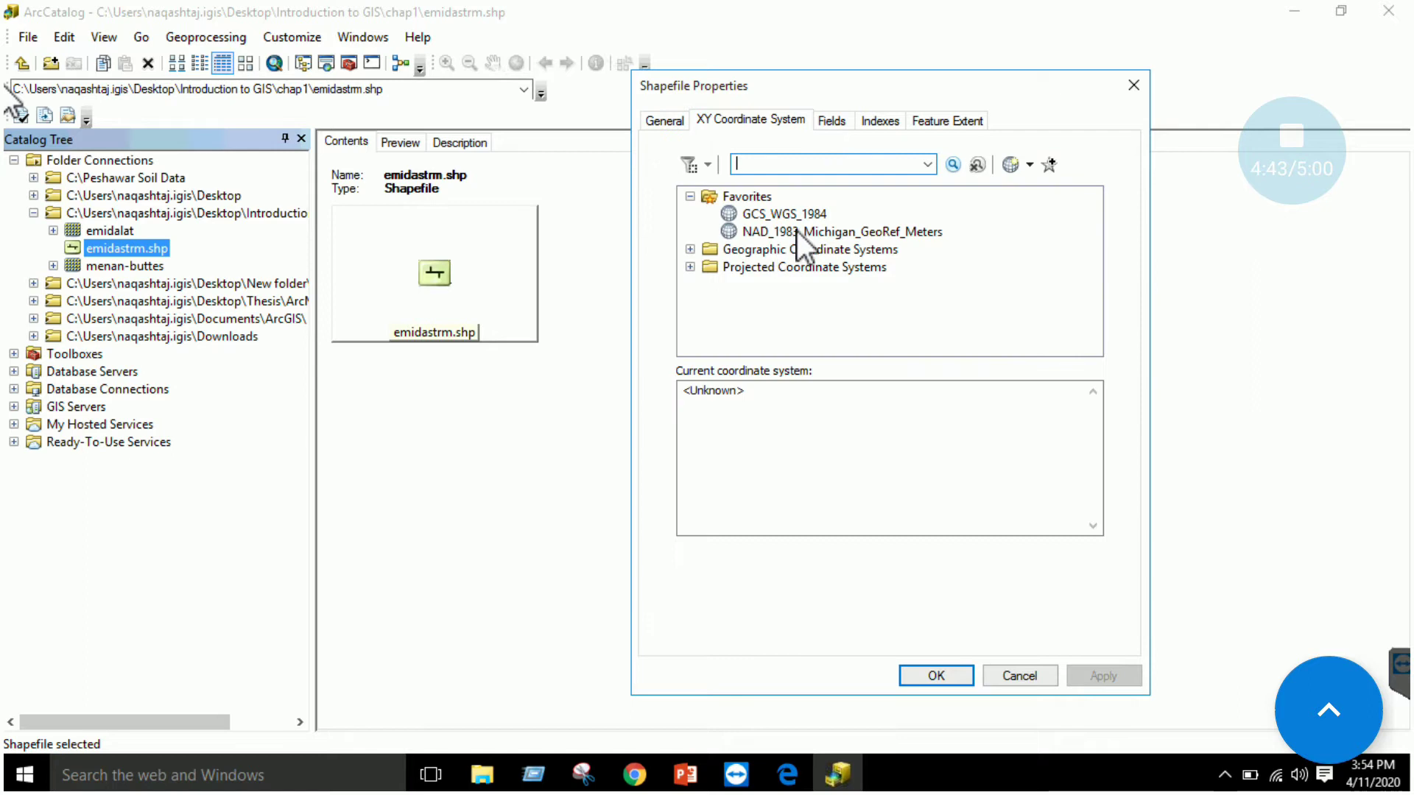
click(835, 121)
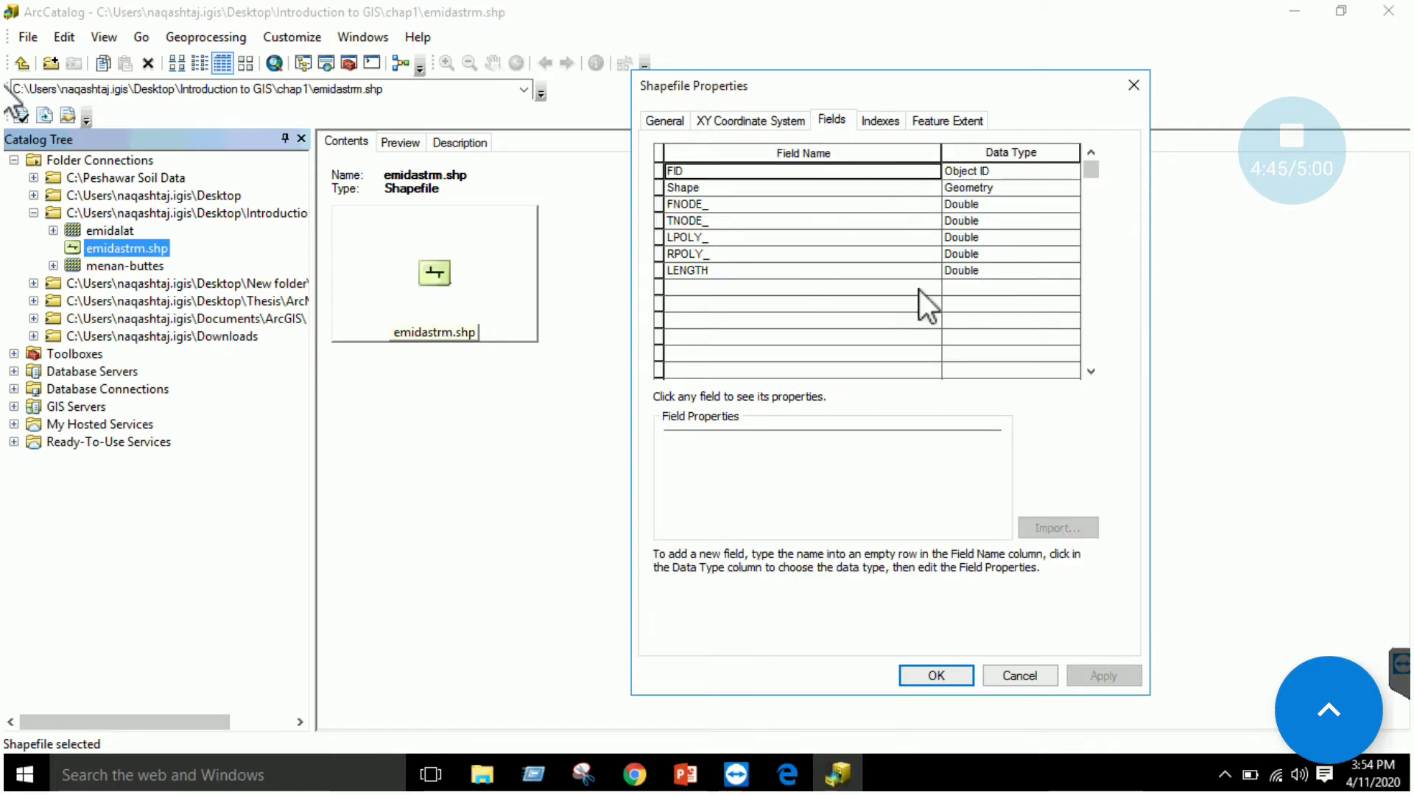
click(881, 121)
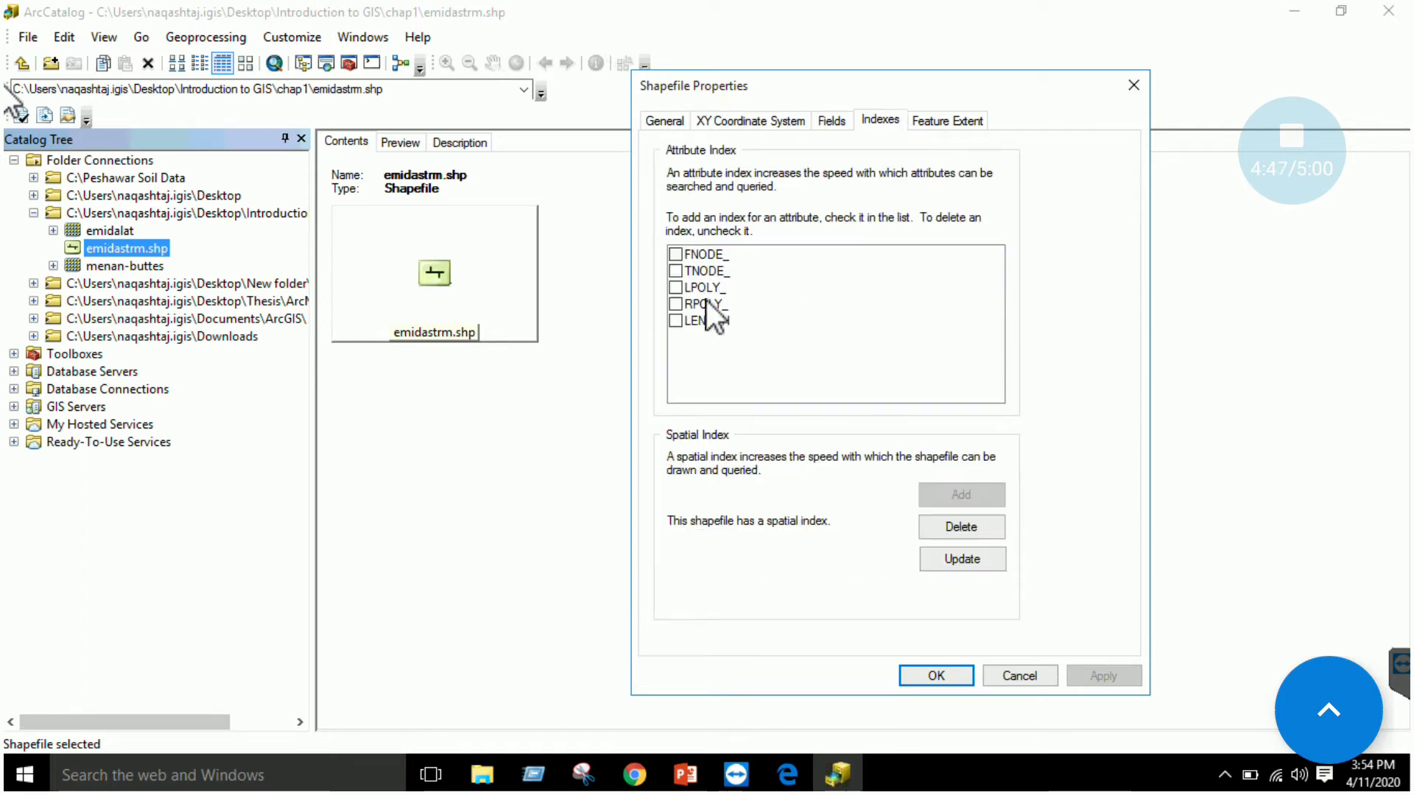
click(947, 122)
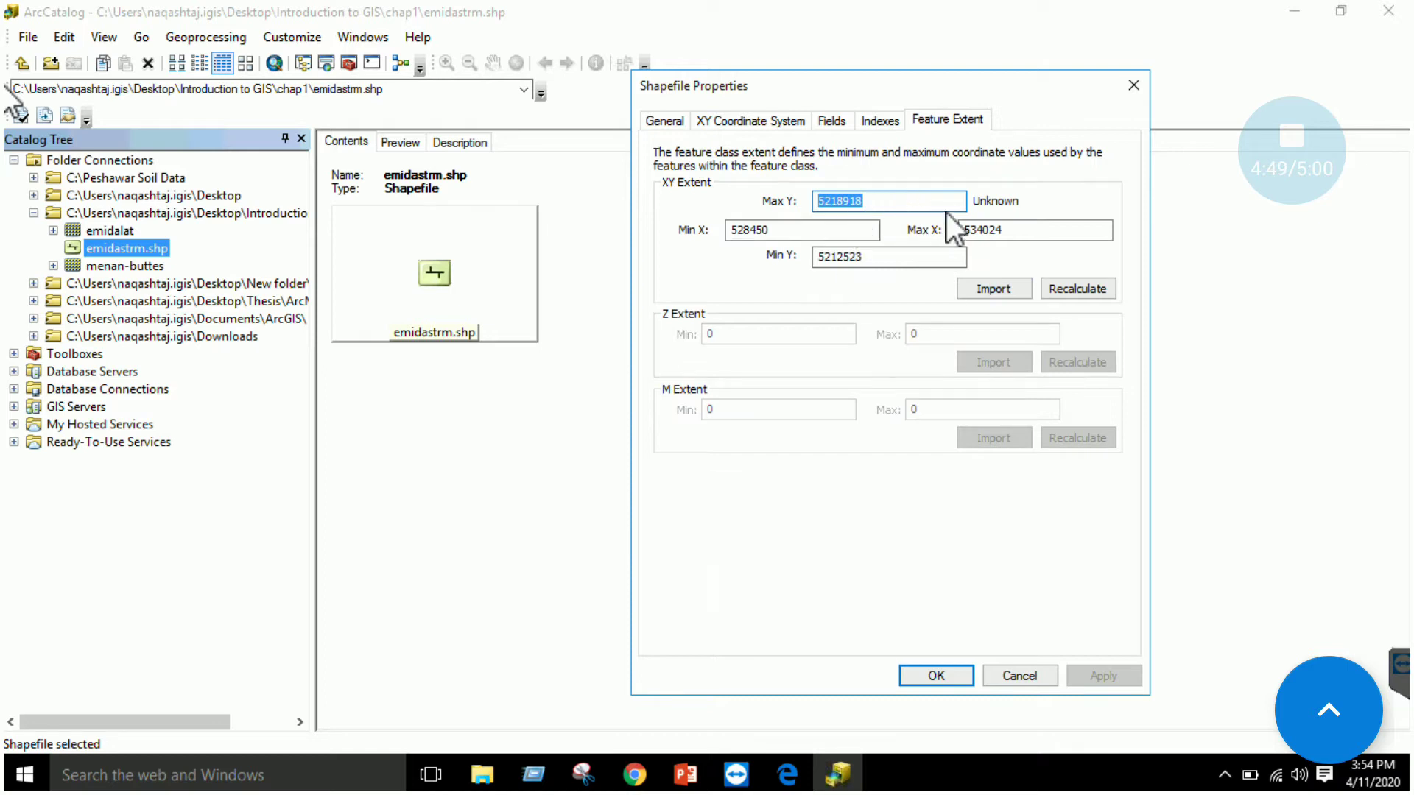
click(992, 671)
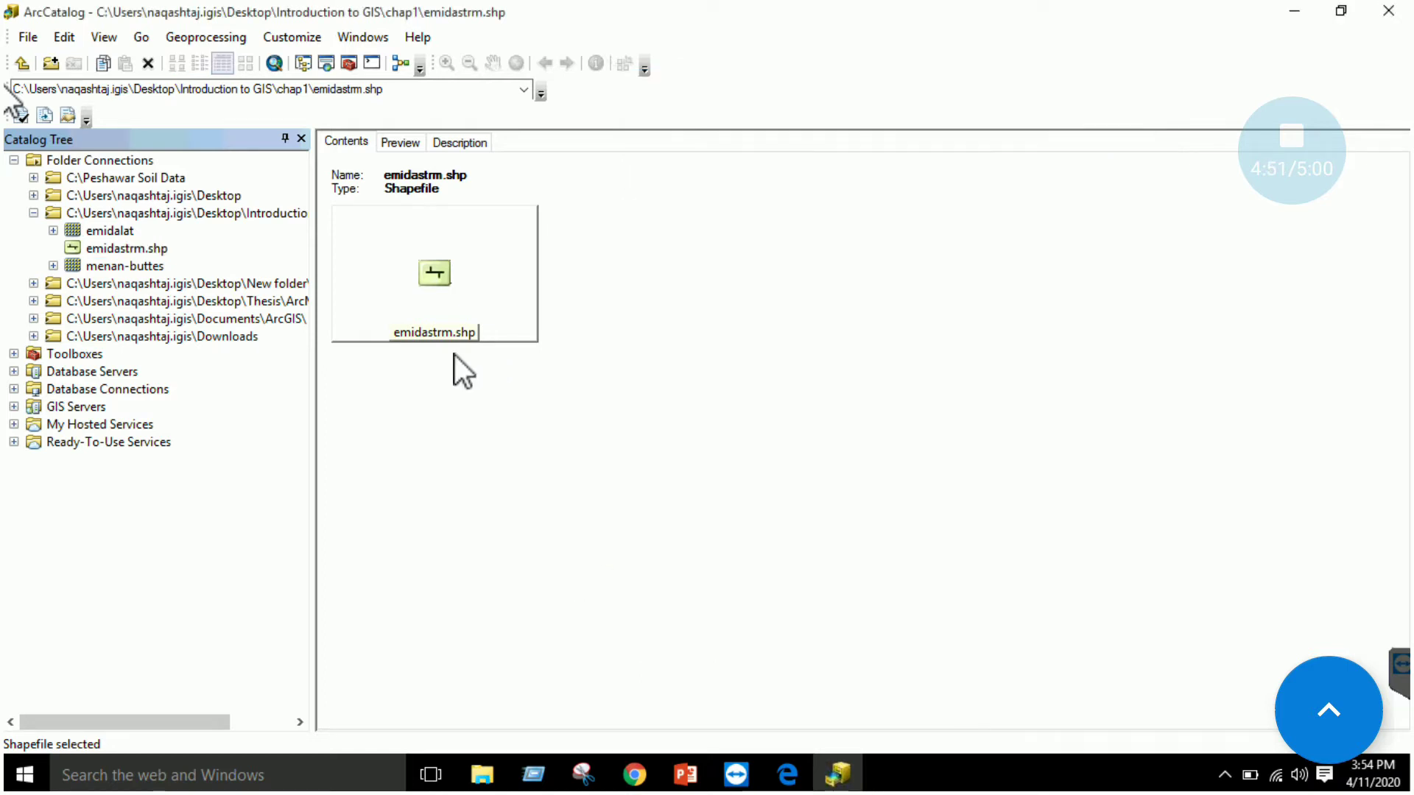
Step: Reopen the menan-buttes raster's properties and look over its general information
right_click(142, 269)
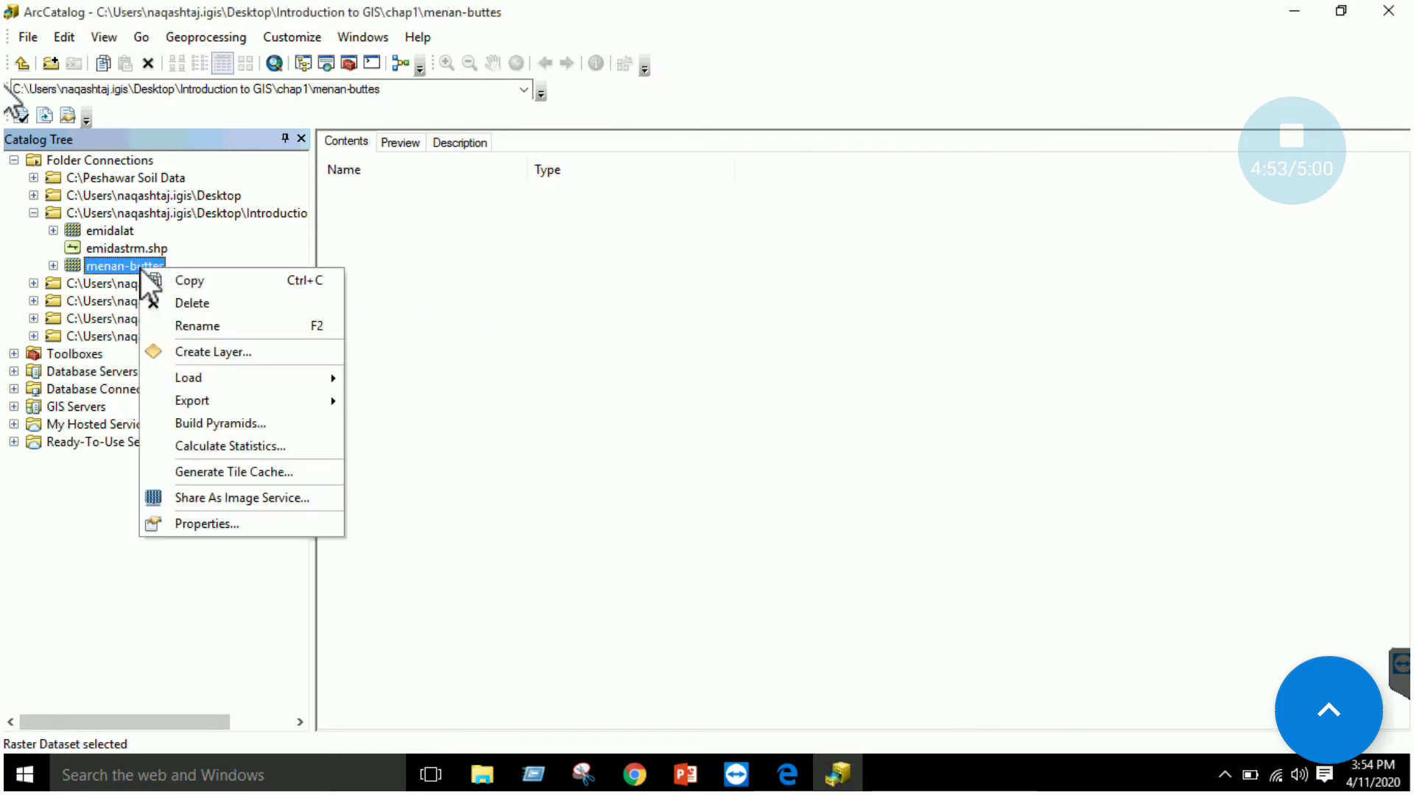
click(170, 522)
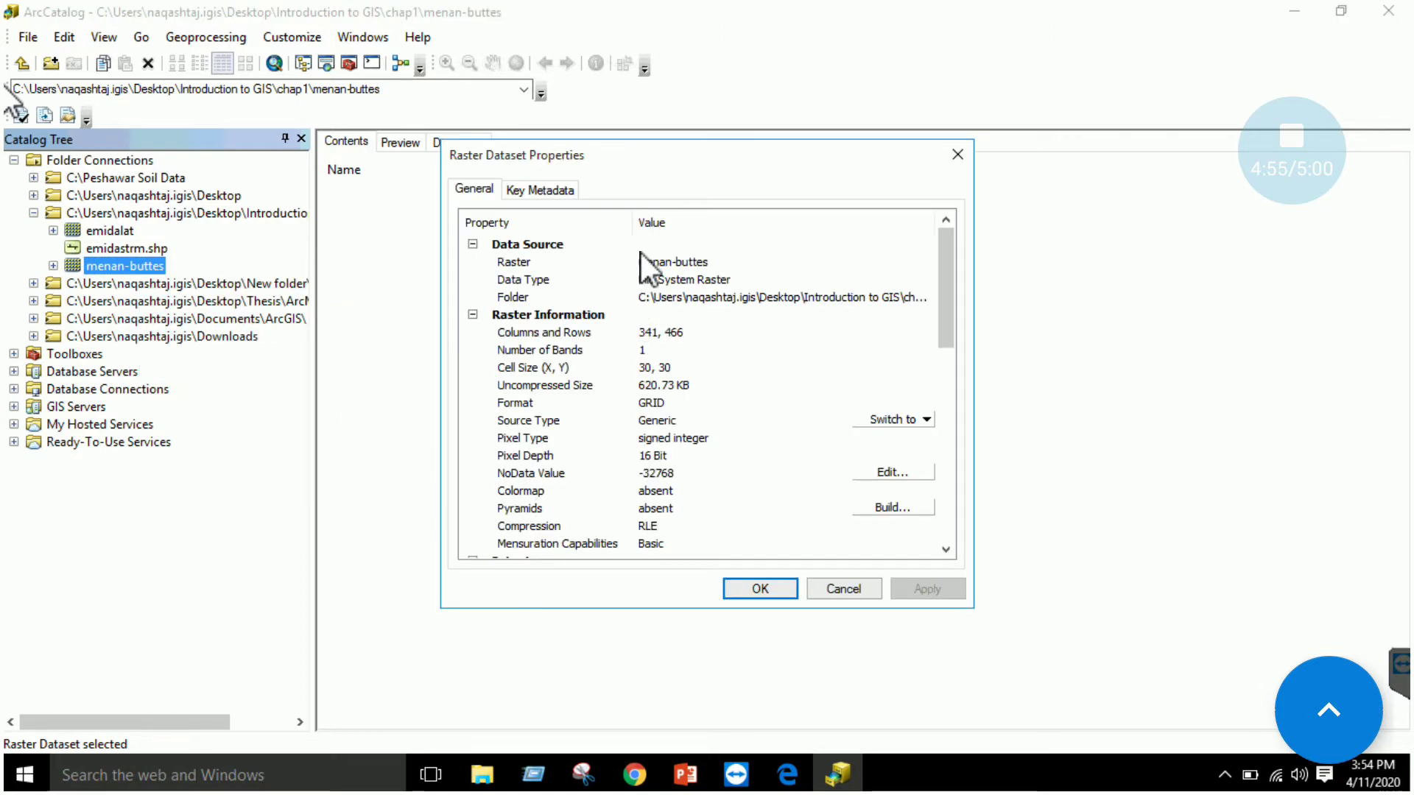
scroll(641, 253, down, 2)
scroll(633, 353, up, 2)
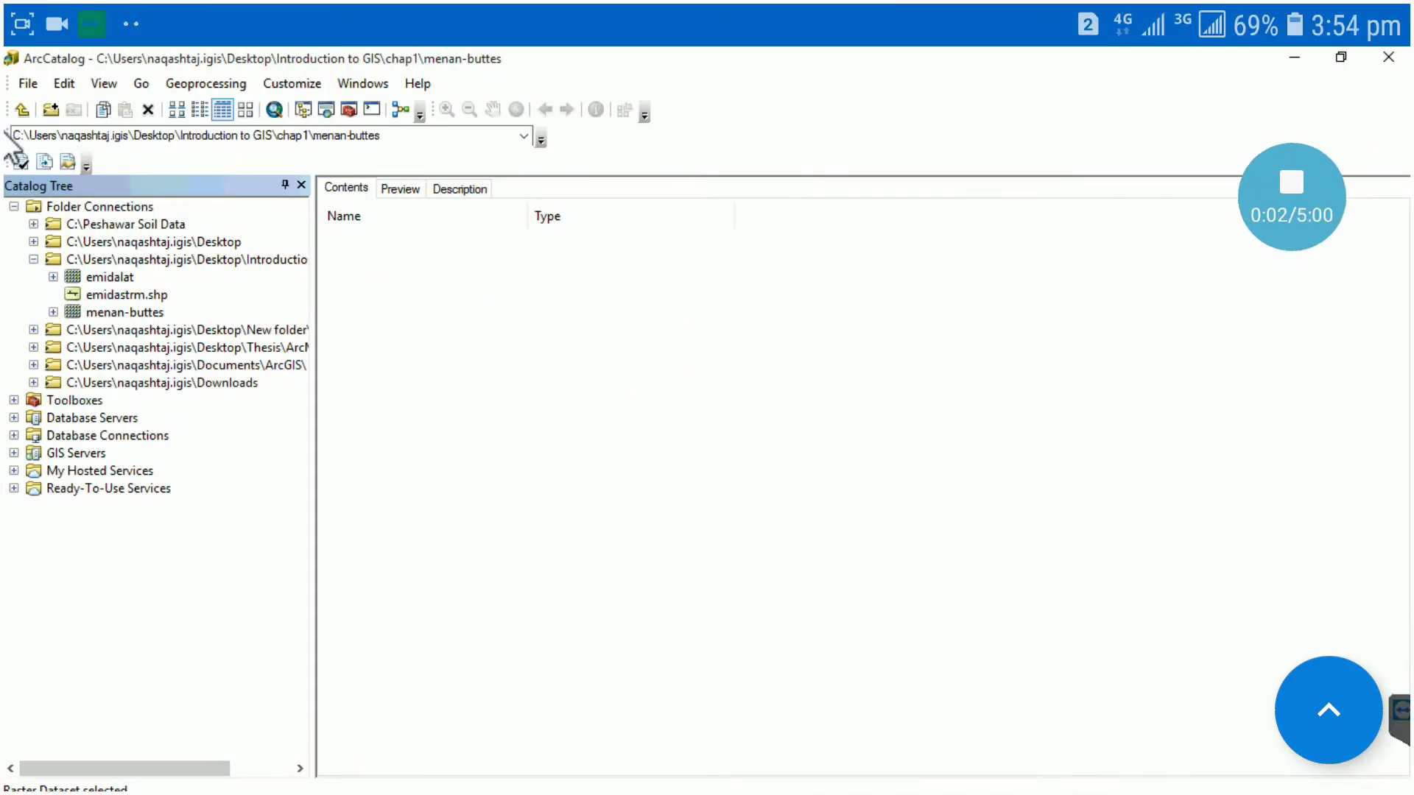
Step: Switch to the textbook in Edge to read Task 1's step 4 on data management tools, and return to ArcCatalog
click(787, 774)
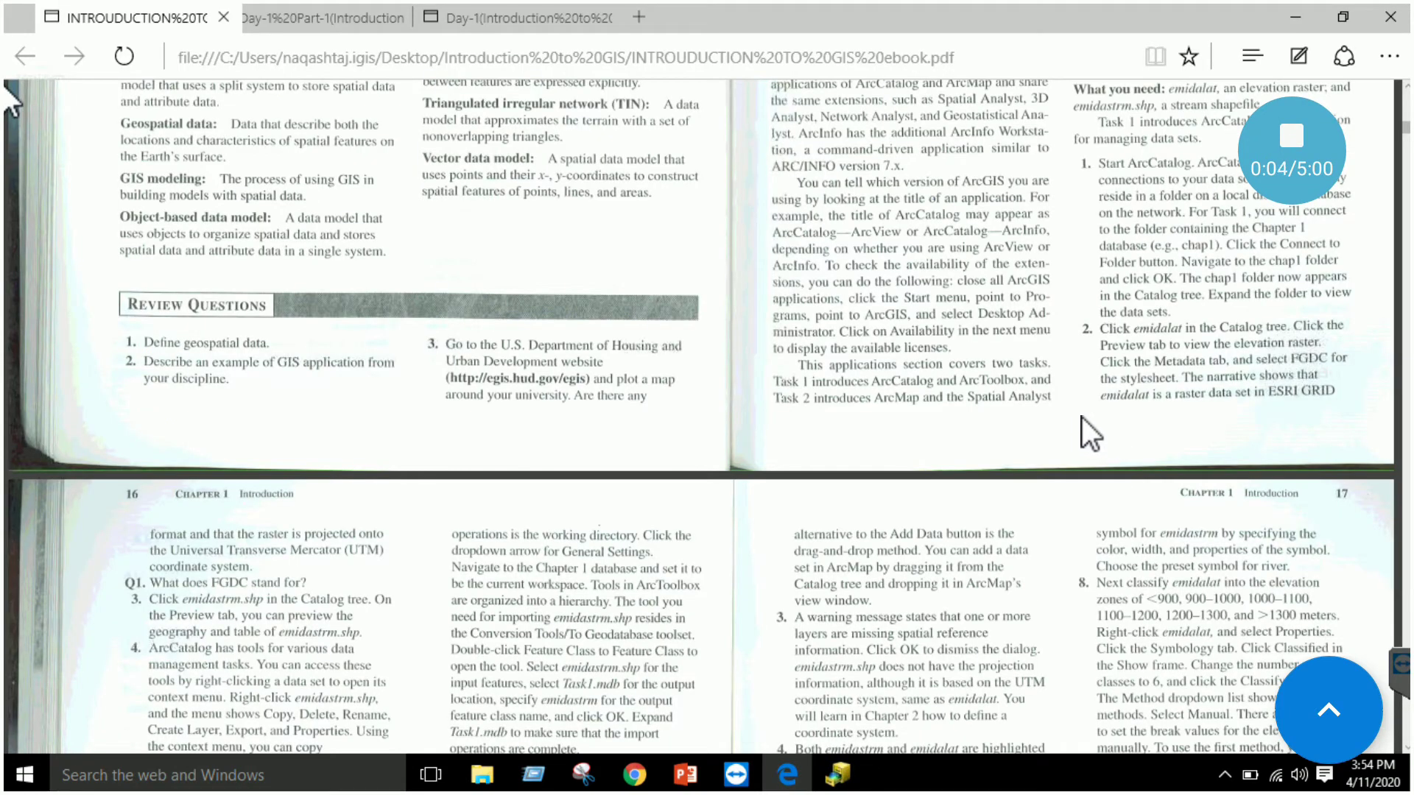
scroll(1129, 373, down, 1)
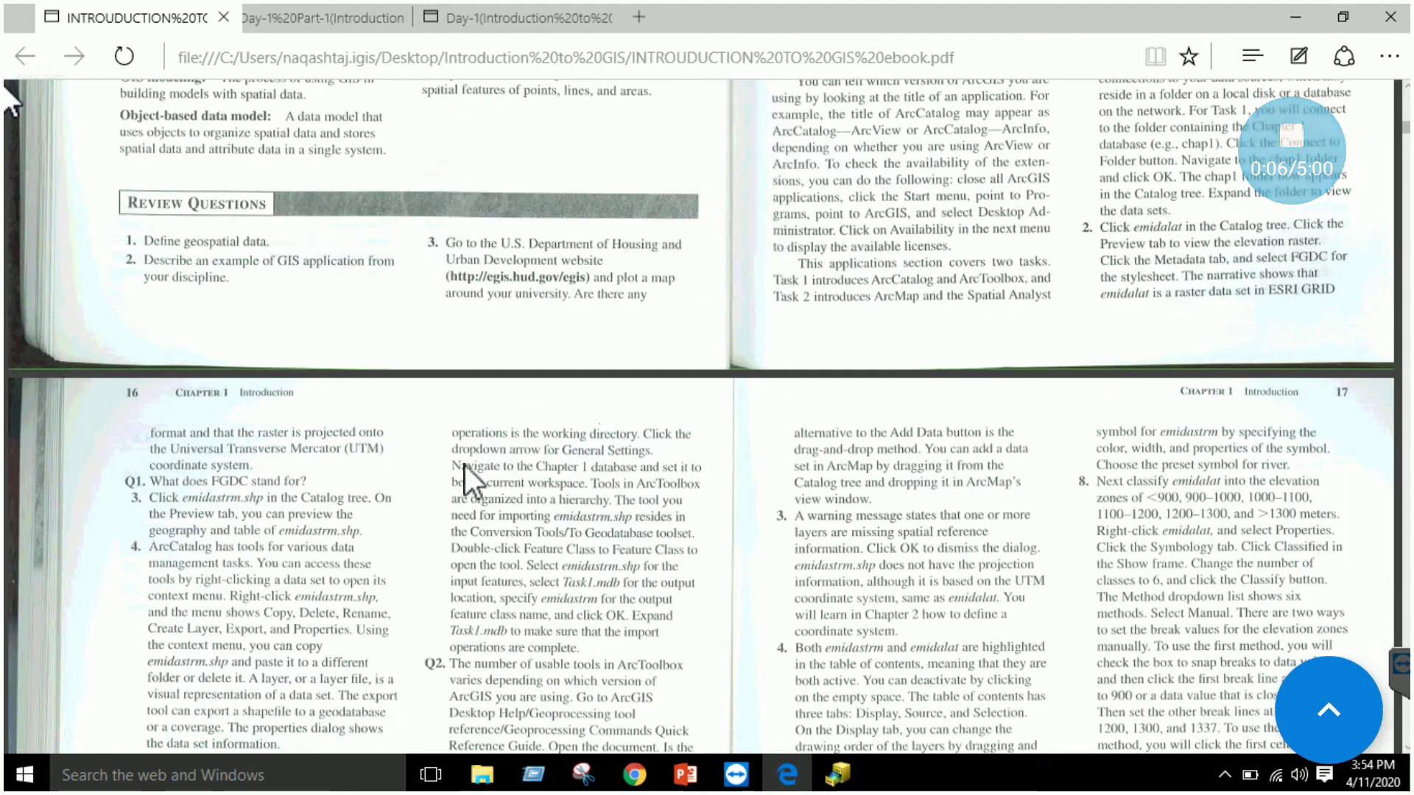
scroll(298, 483, down, 1)
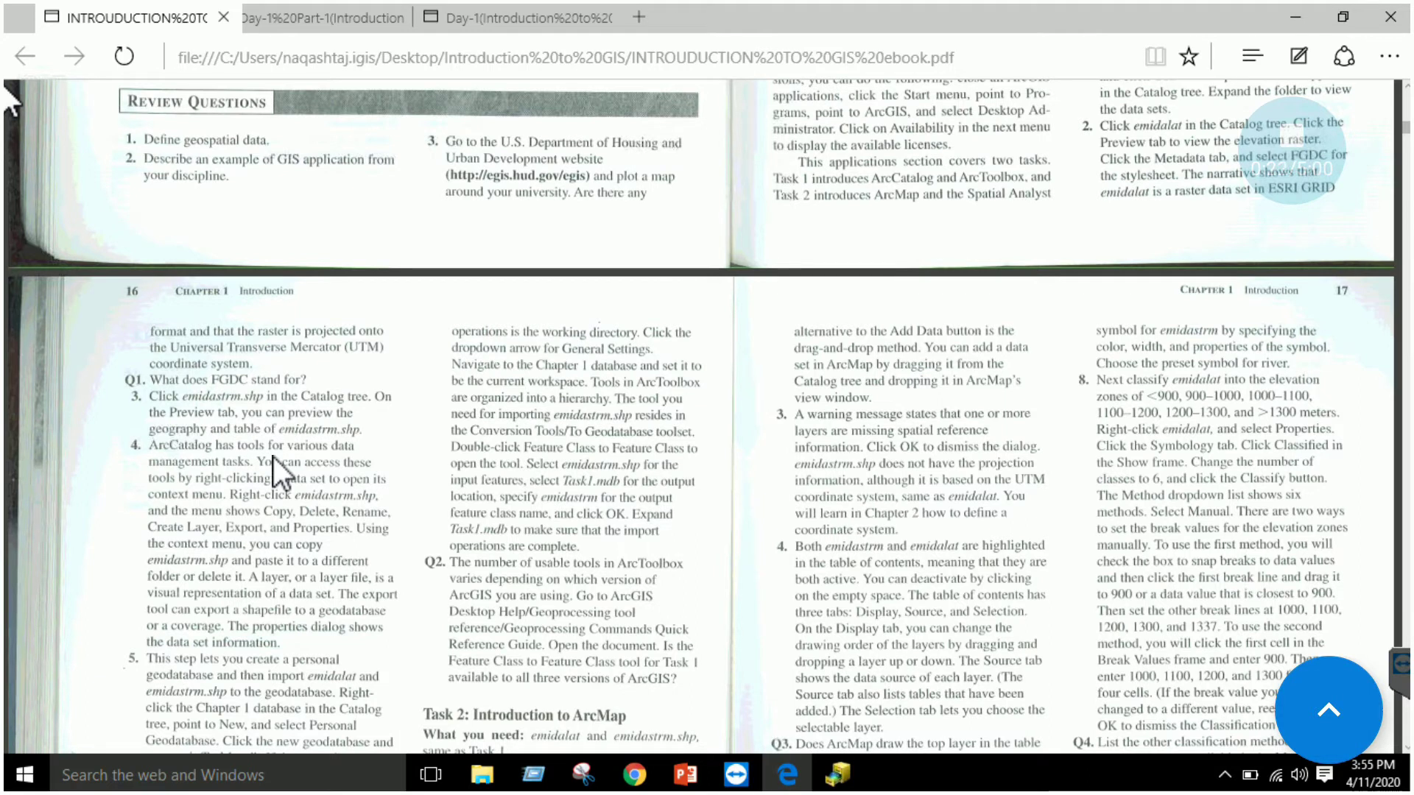
scroll(273, 457, down, 2)
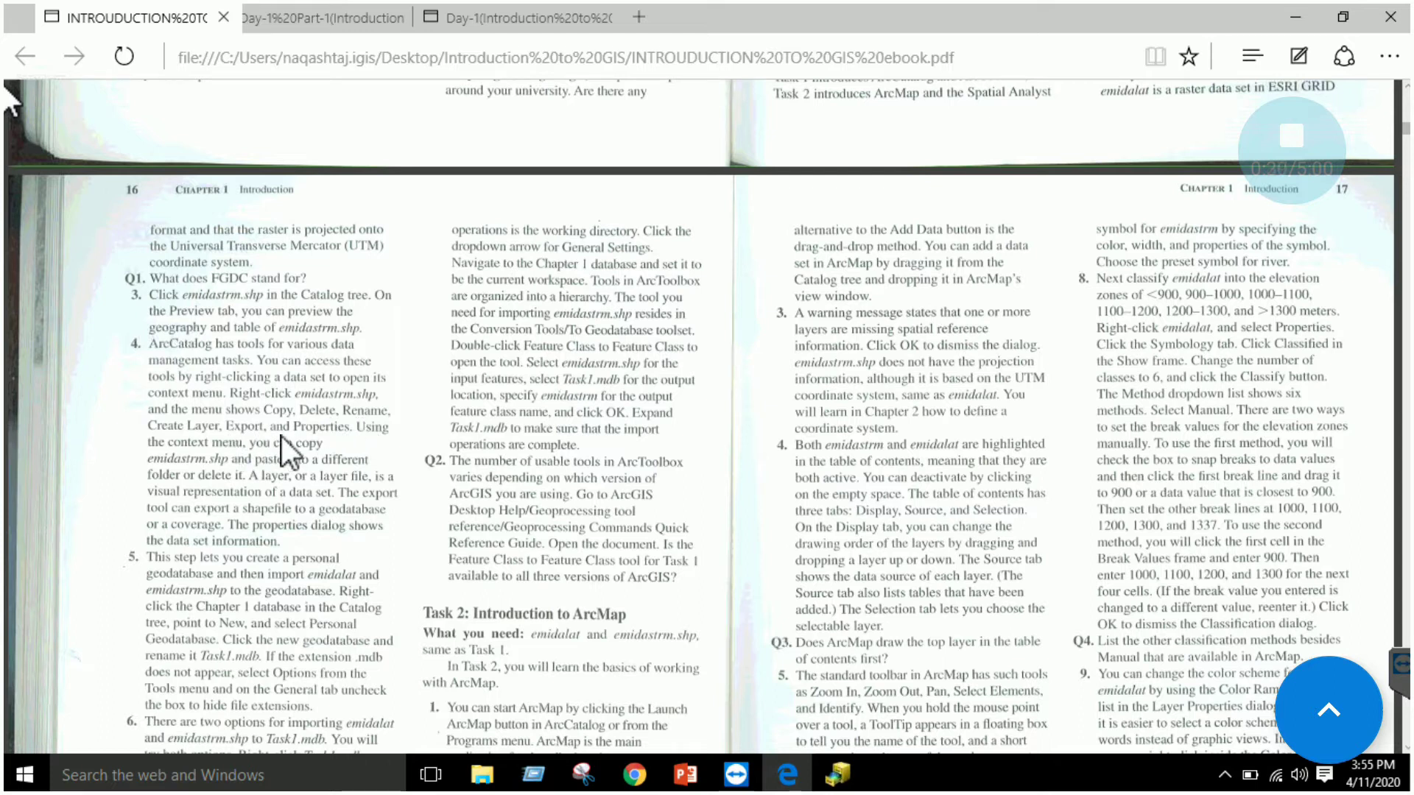
click(838, 774)
Step: Rename the emidastrm.shp shapefile in the chap1 folder as emidastrmlayer.shp
right_click(123, 251)
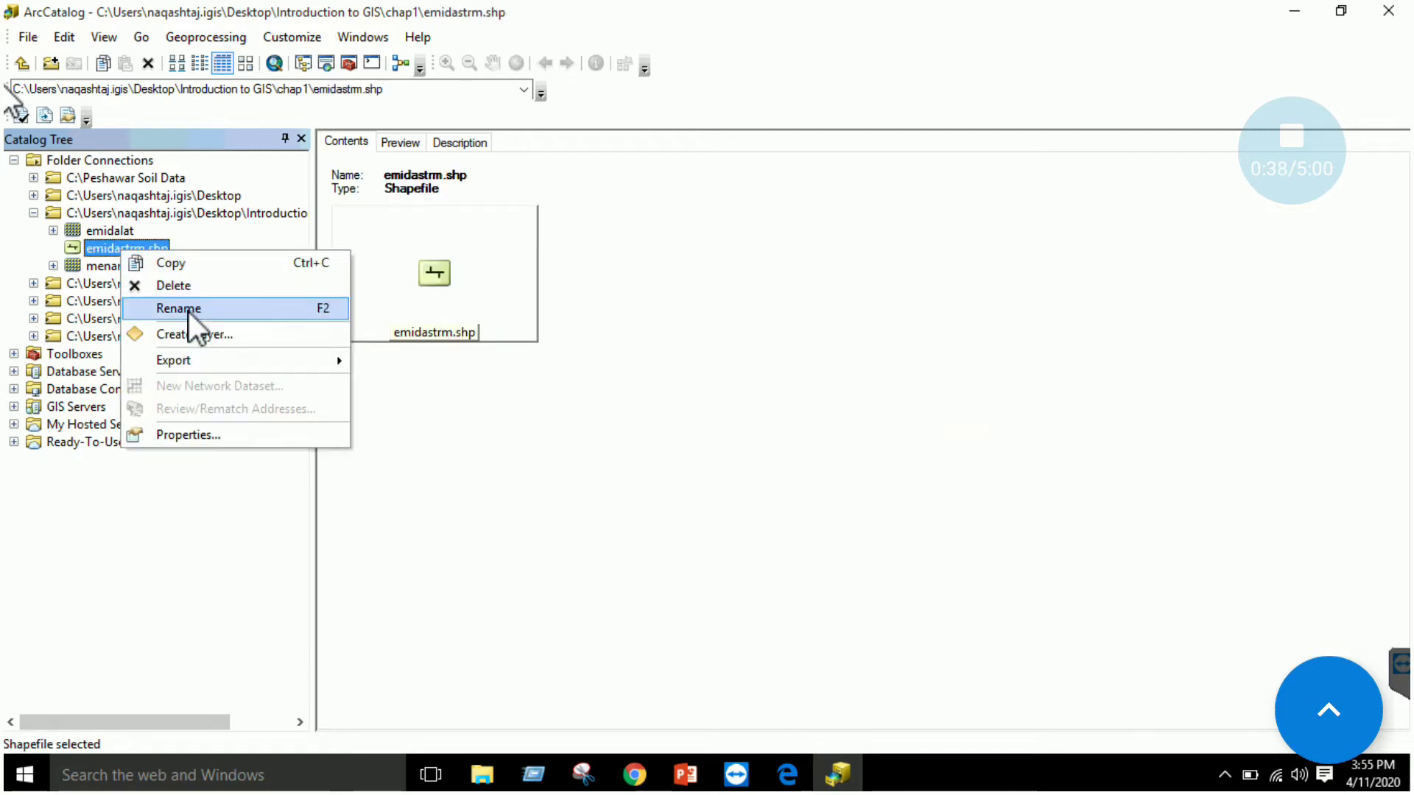
click(189, 311)
click(163, 249)
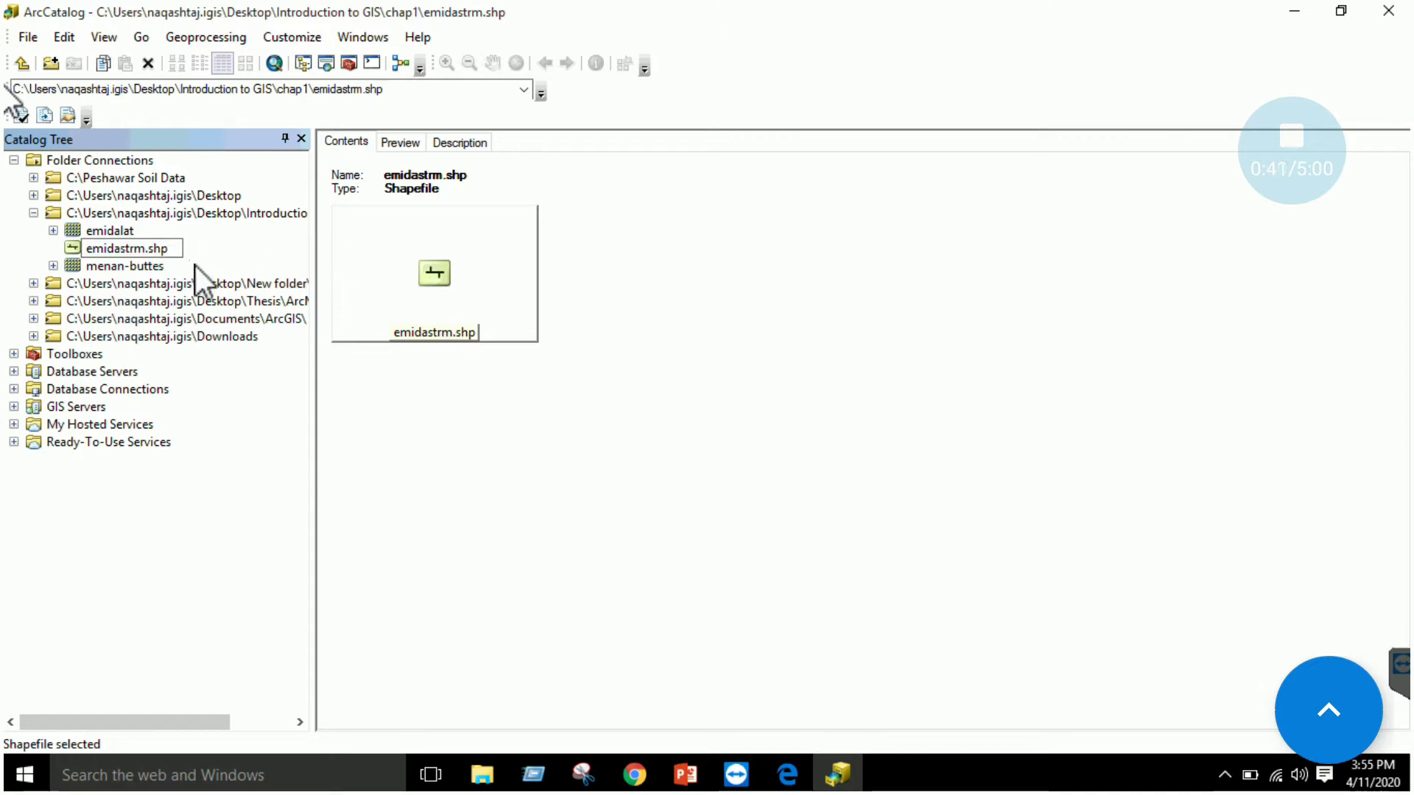
text(layer)
click(559, 510)
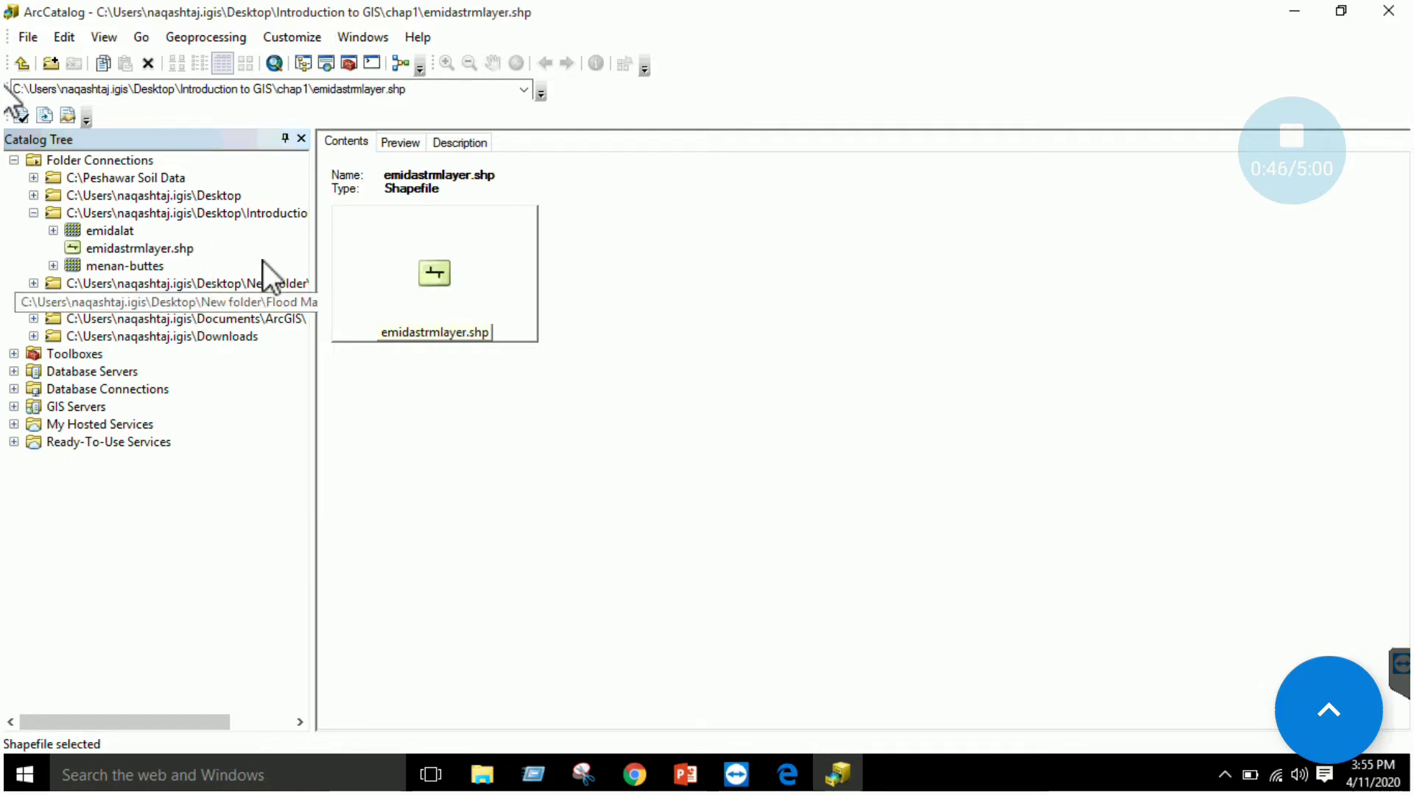
Step: Switch to the textbook in Edge to read Task 1's step 5 on creating a personal geodatabase, and return to ArcCatalog
click(787, 774)
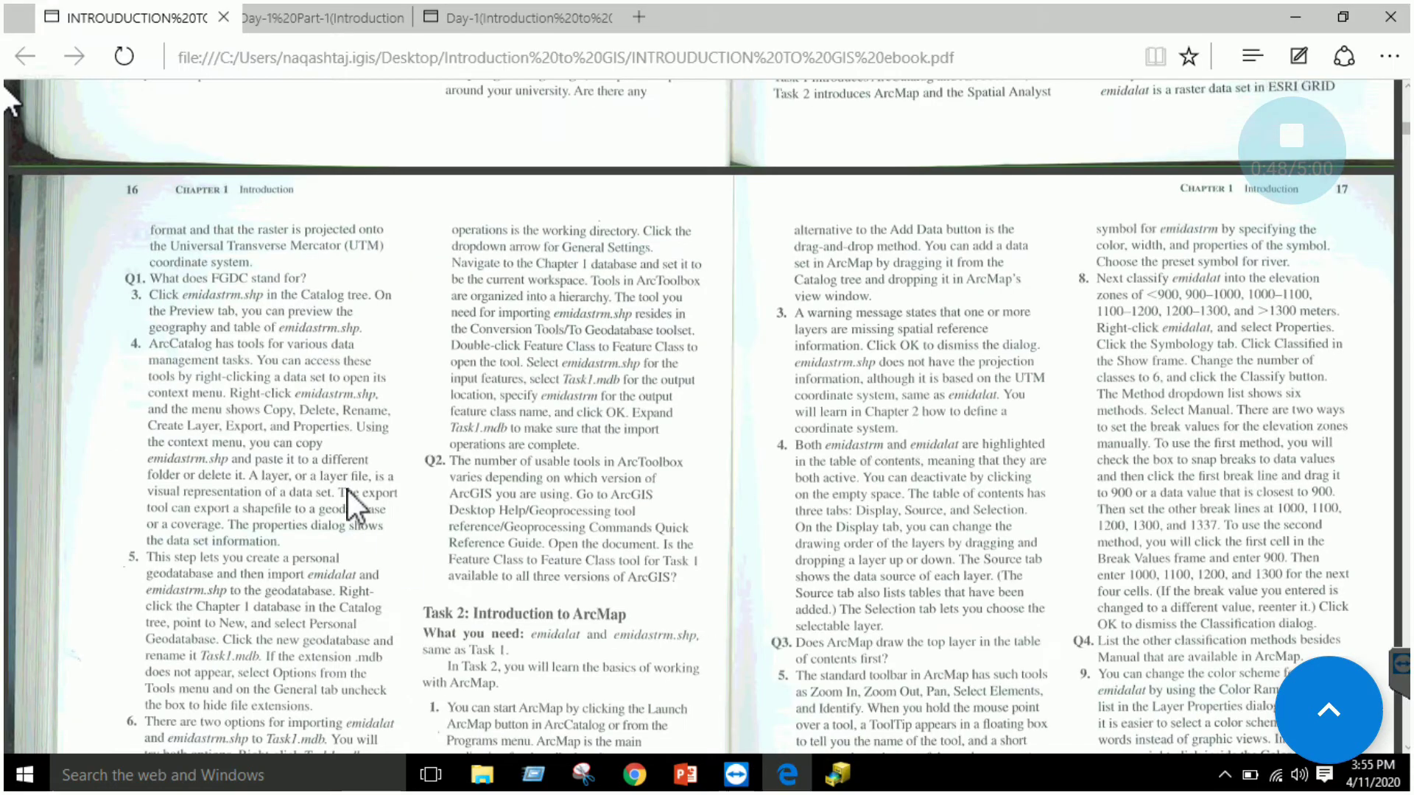
scroll(315, 490, down, 1)
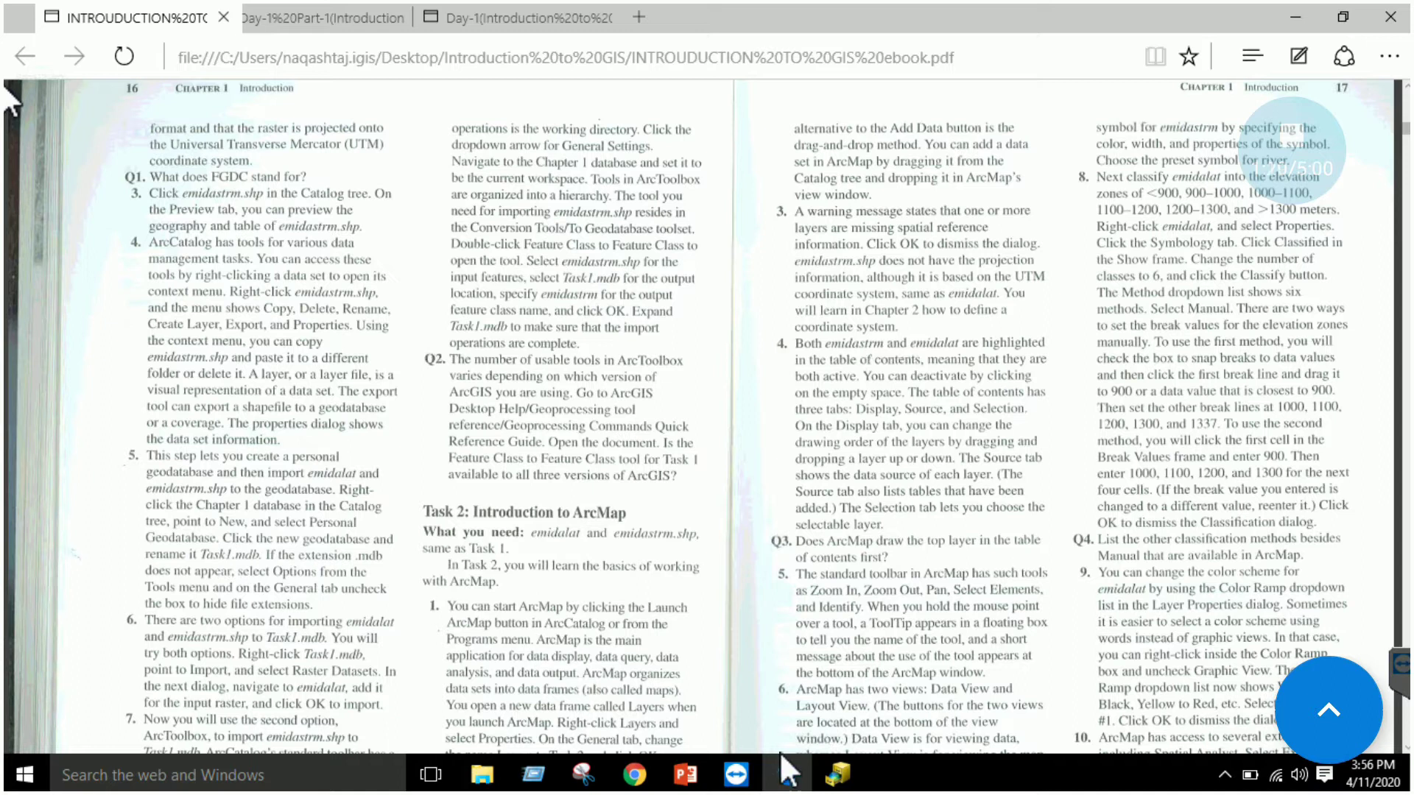
click(838, 773)
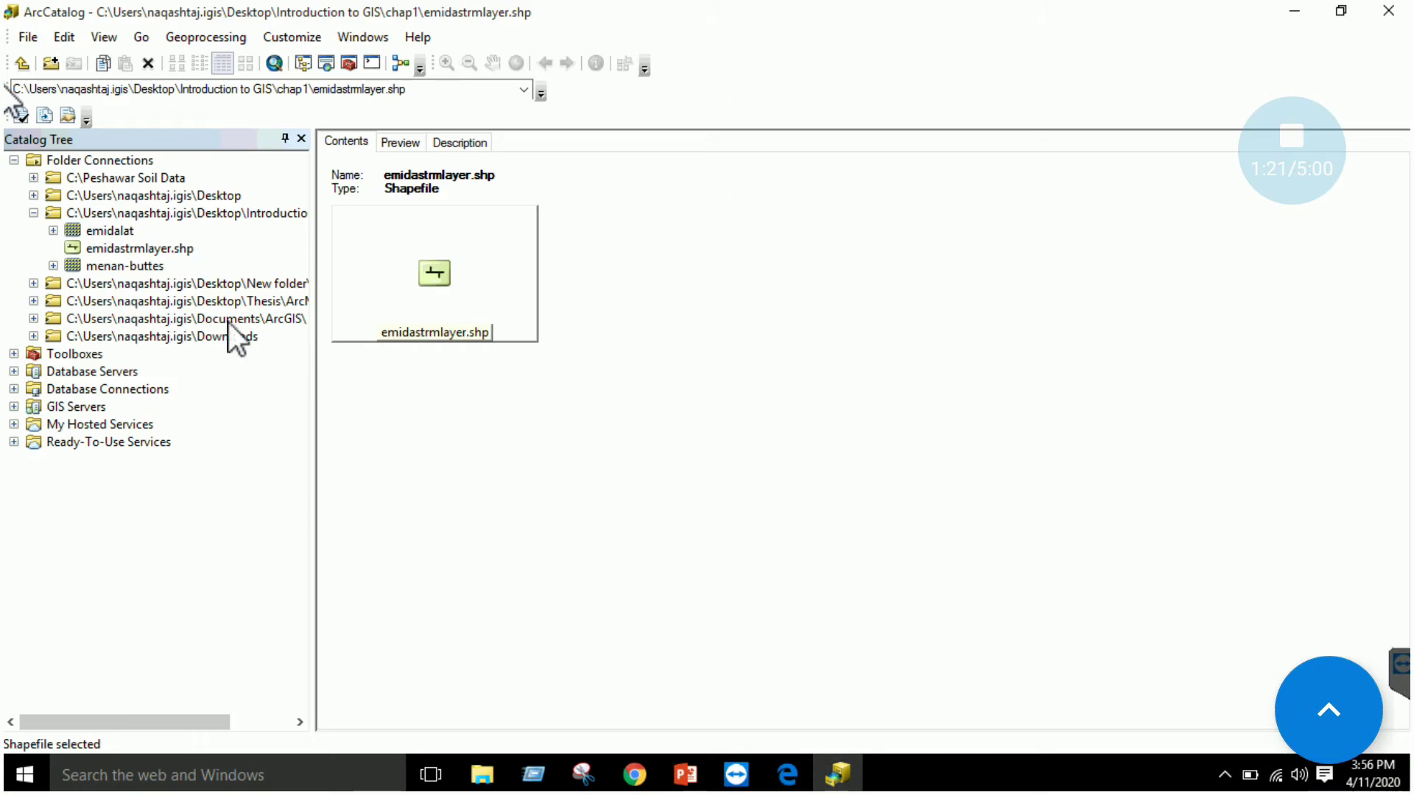
Step: Create a new personal geodatabase in the chap1 folder and keep its default name
right_click(190, 218)
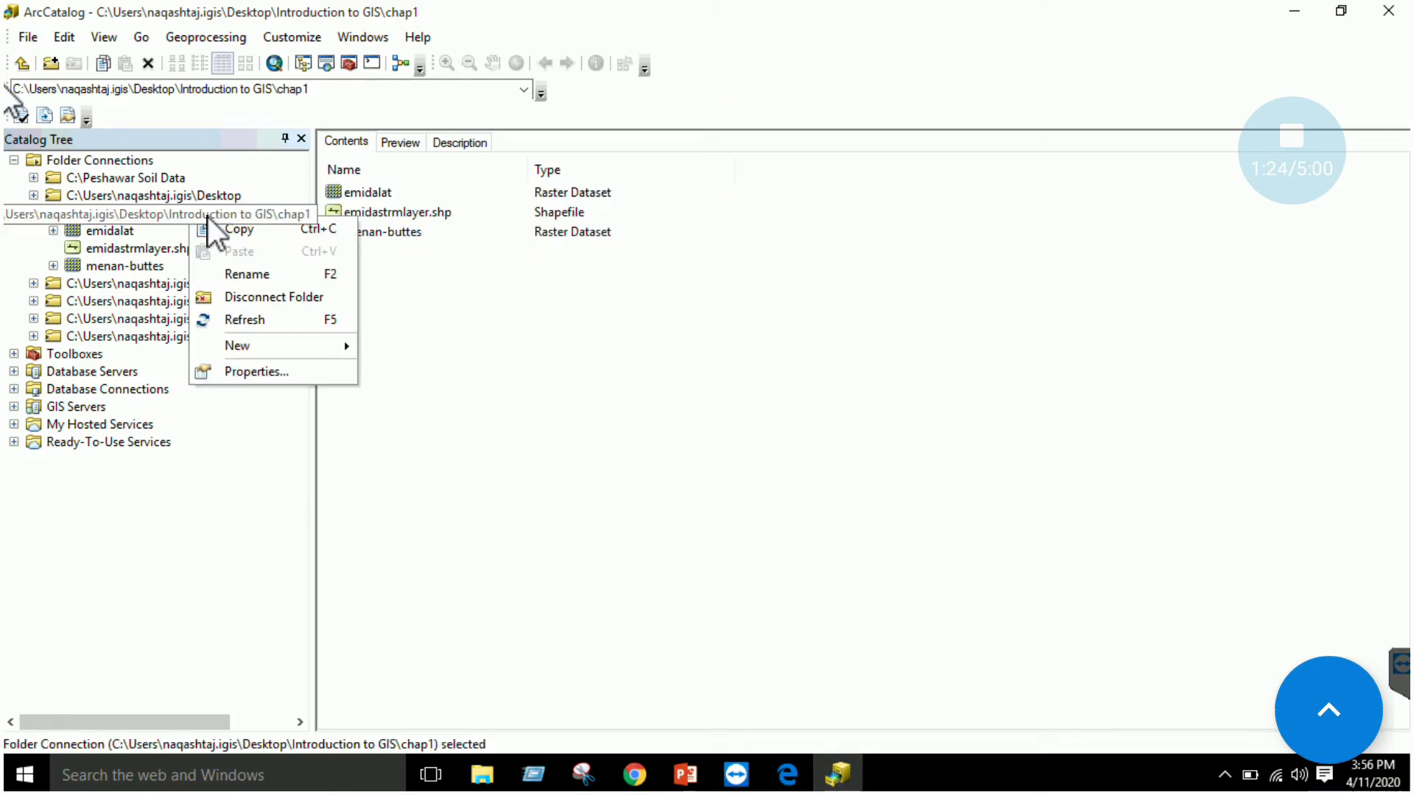
mouse_move(243, 348)
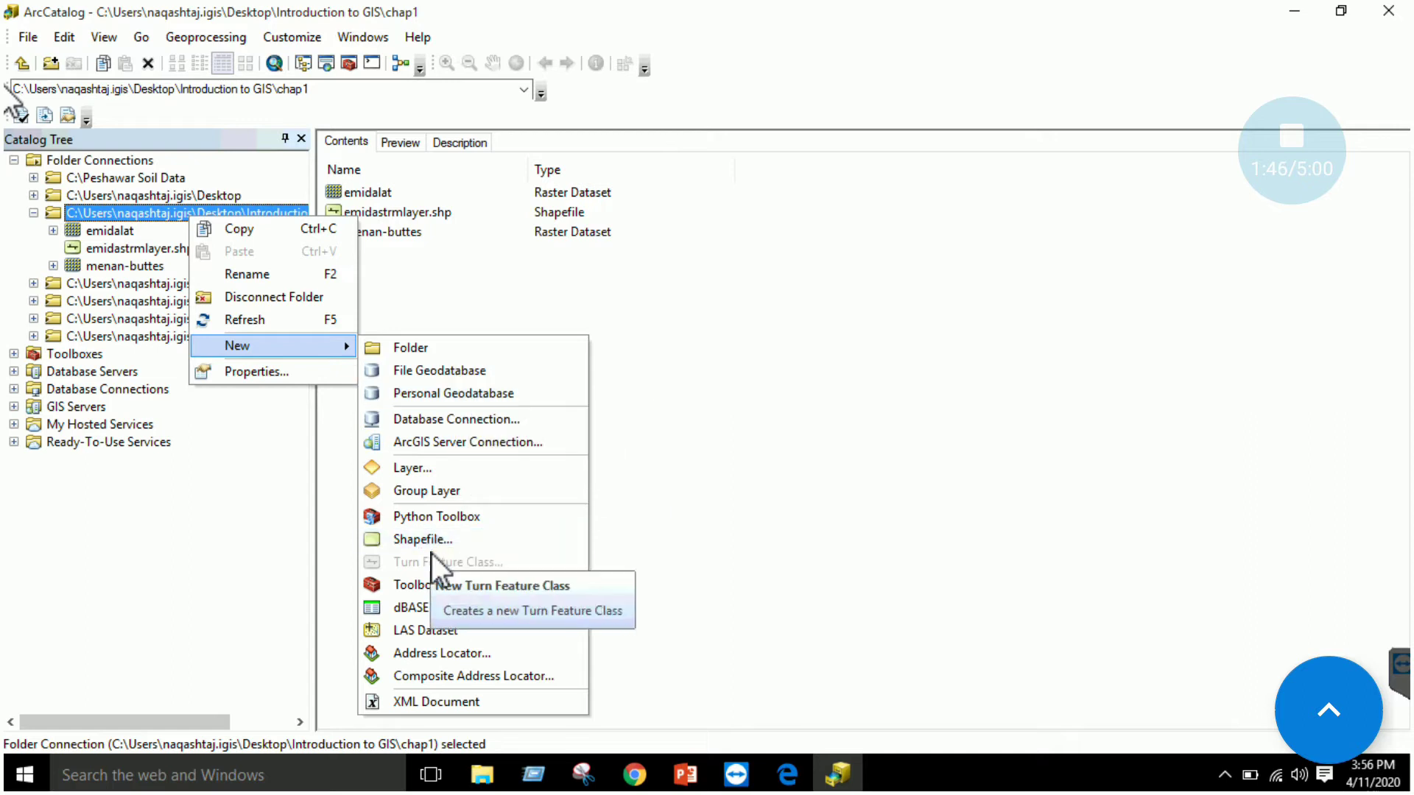
click(448, 394)
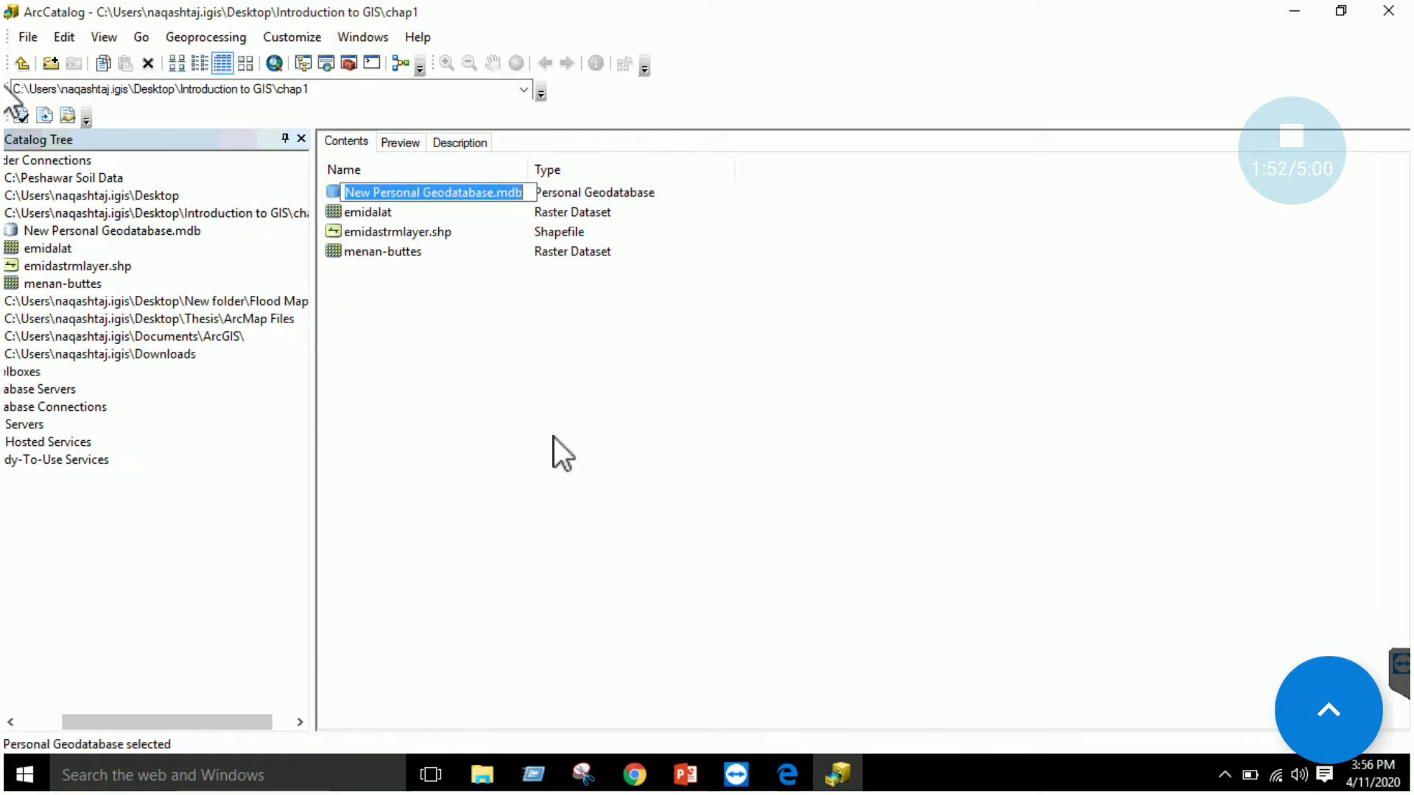
click(454, 376)
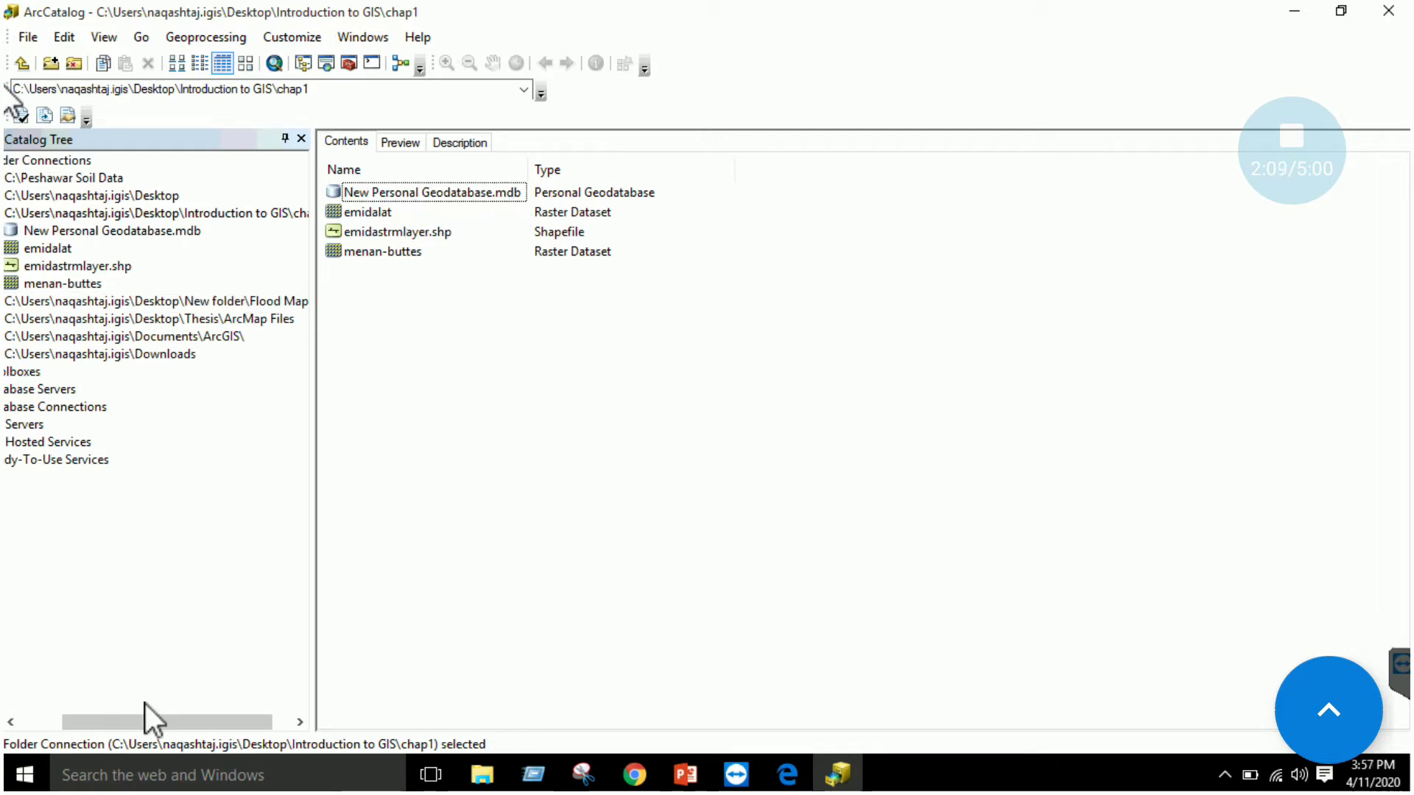
Step: Switch to the textbook in Edge to read Task 1's steps 5 and 6 on naming the geodatabase and importing data, and return to ArcCatalog
drag(144, 720, 76, 726)
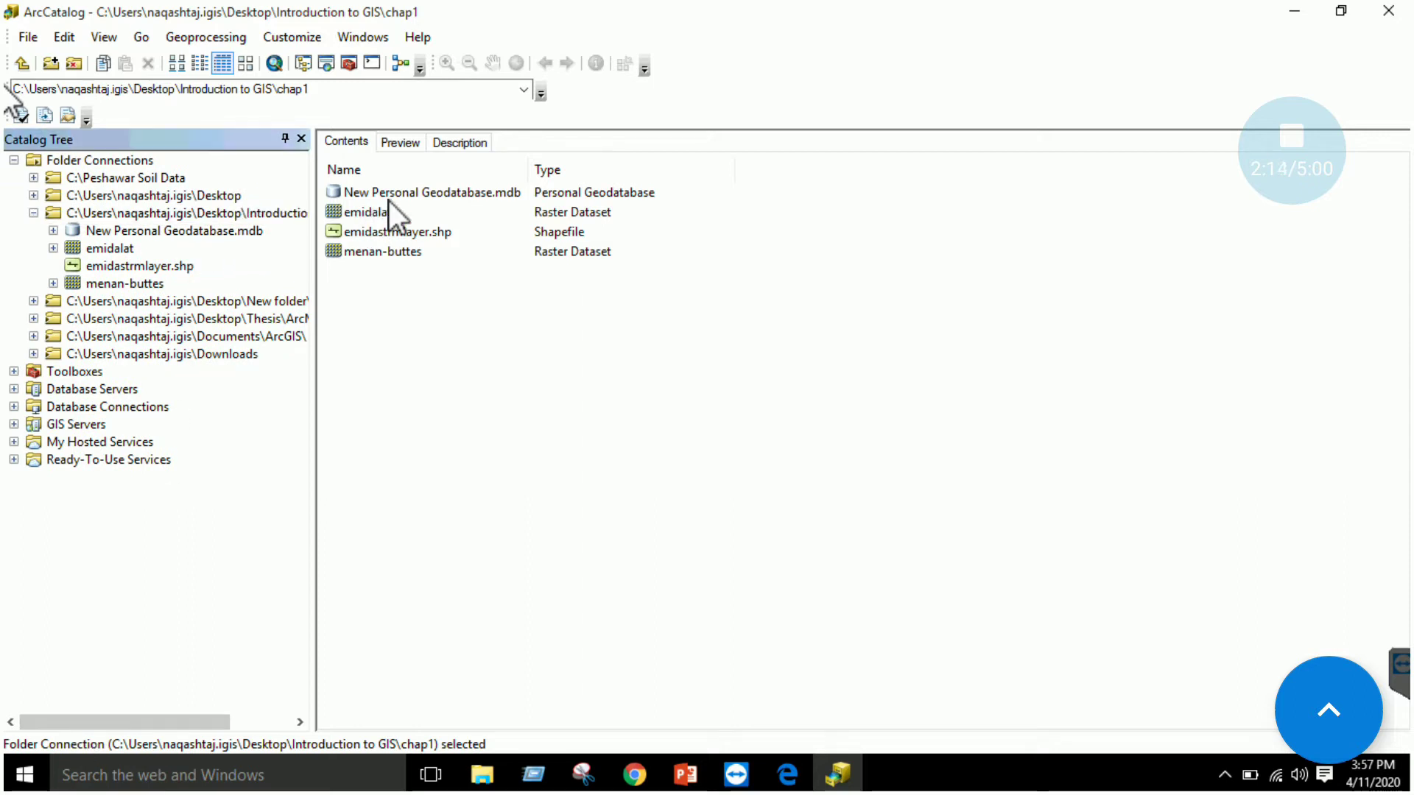
click(787, 774)
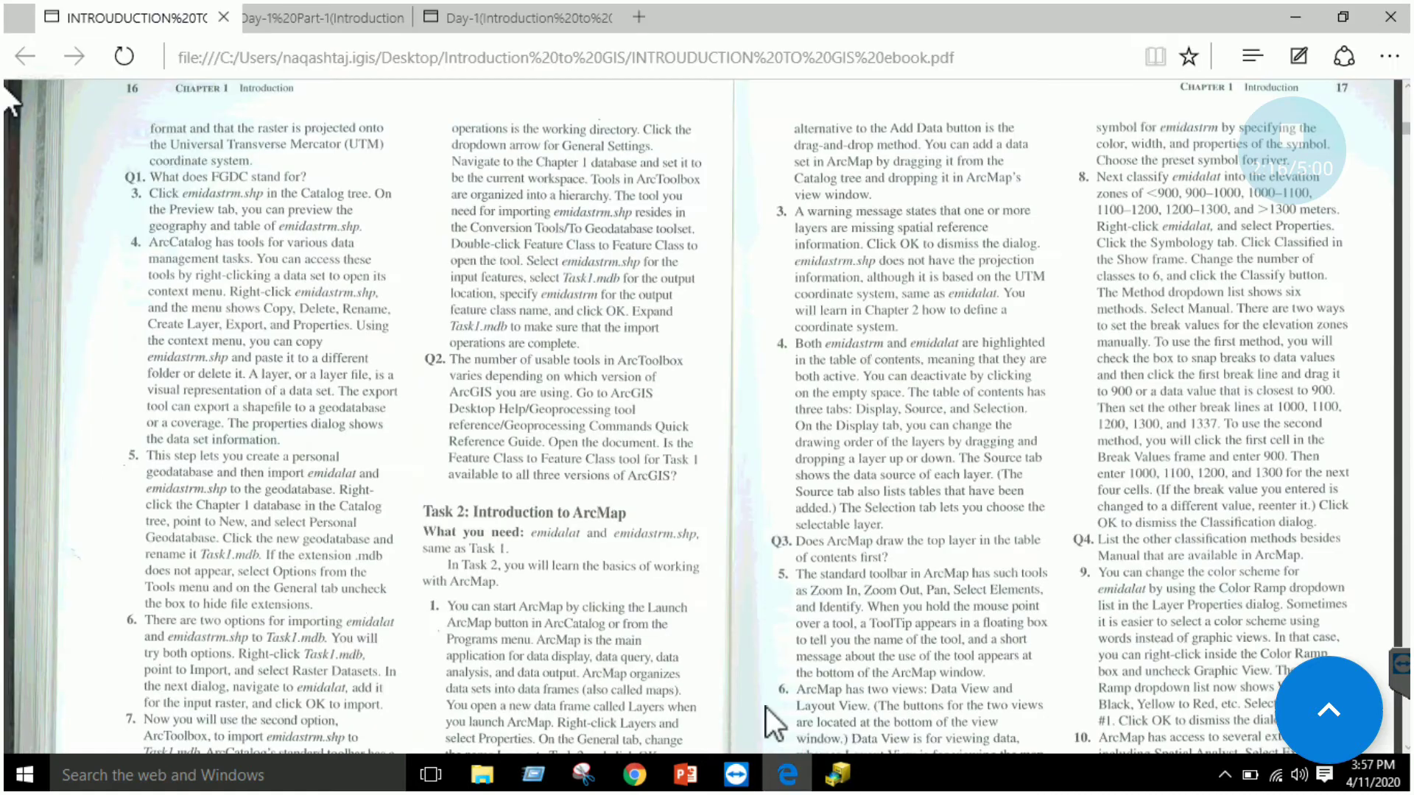
scroll(293, 594, down, 3)
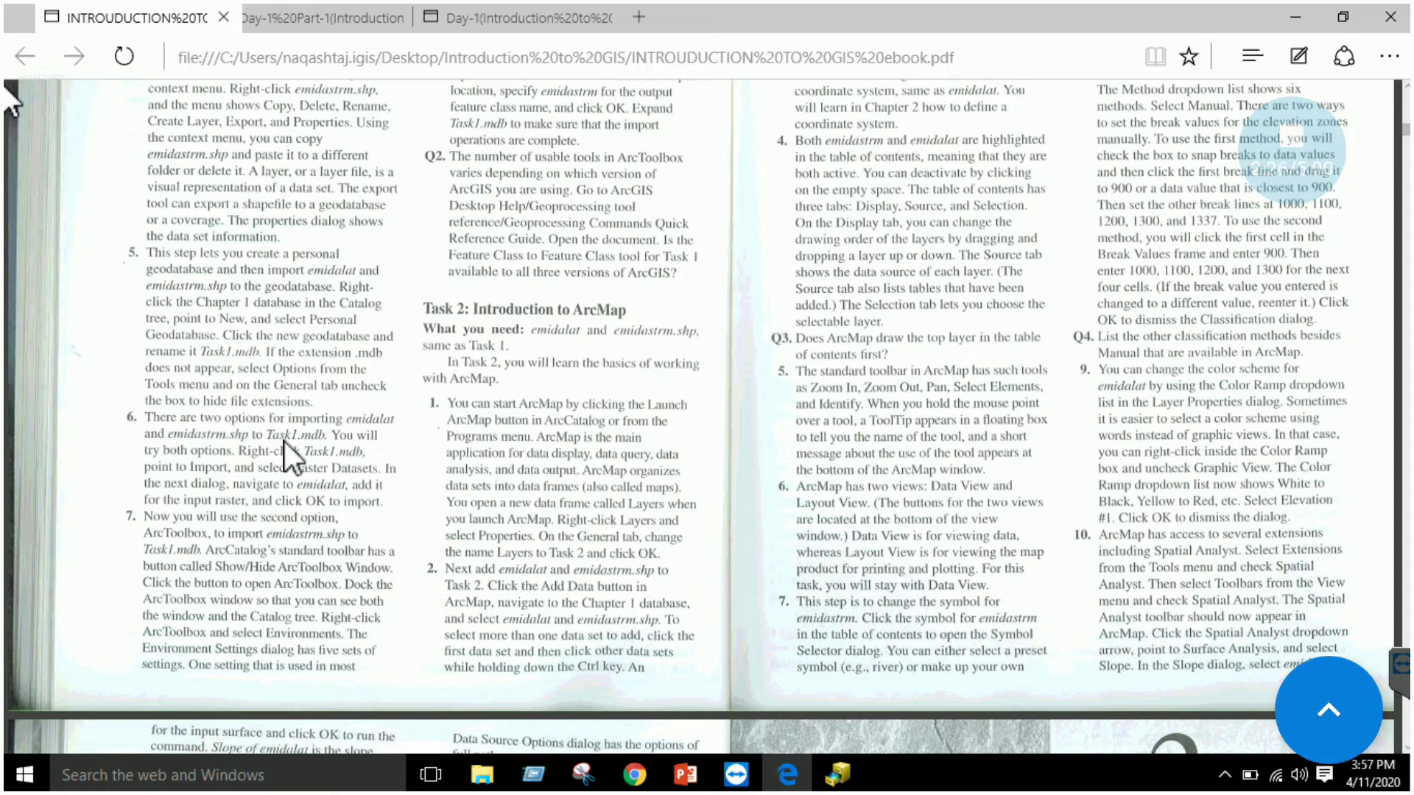
click(822, 780)
Step: Rename the new personal geodatabase in the chap1 folder as Task-1.mdb
click(422, 192)
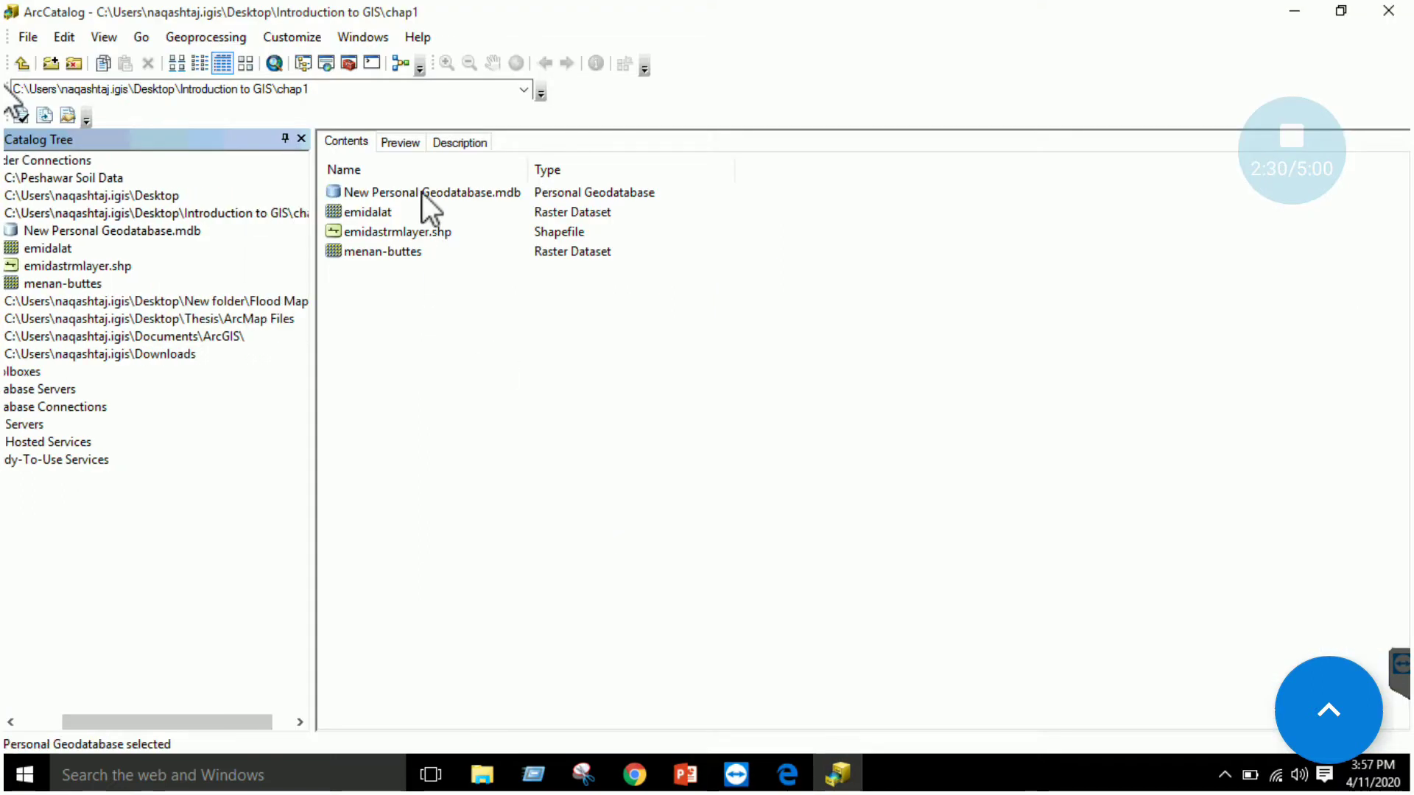
right_click(423, 193)
click(463, 276)
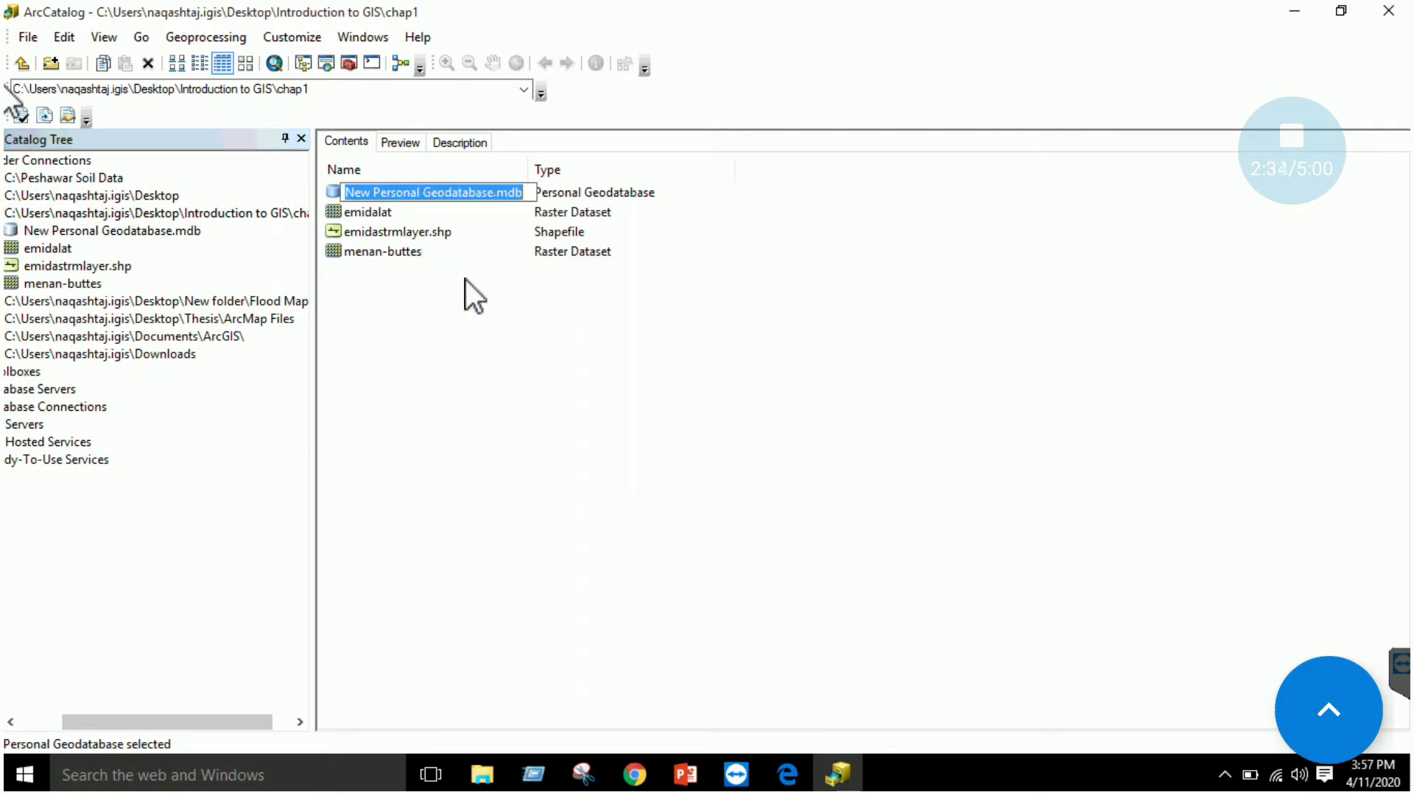
key(Left)
key(BackSpace)
key(BackSpace)
key(BackSpace)
key(BackSpace)
key(BackSpace)
key(BackSpace)
key(BackSpace)
key(BackSpace)
key(BackSpace)
key(BackSpace)
key(BackSpace)
key(BackSpace)
key(BackSpace)
key(BackSpace)
key(BackSpace)
key(BackSpace)
key(BackSpace)
key(BackSpace)
key(BackSpace)
key(BackSpace)
key(BackSpace)
key(BackSpace)
key(BackSpace)
key(Delete)
text(T)
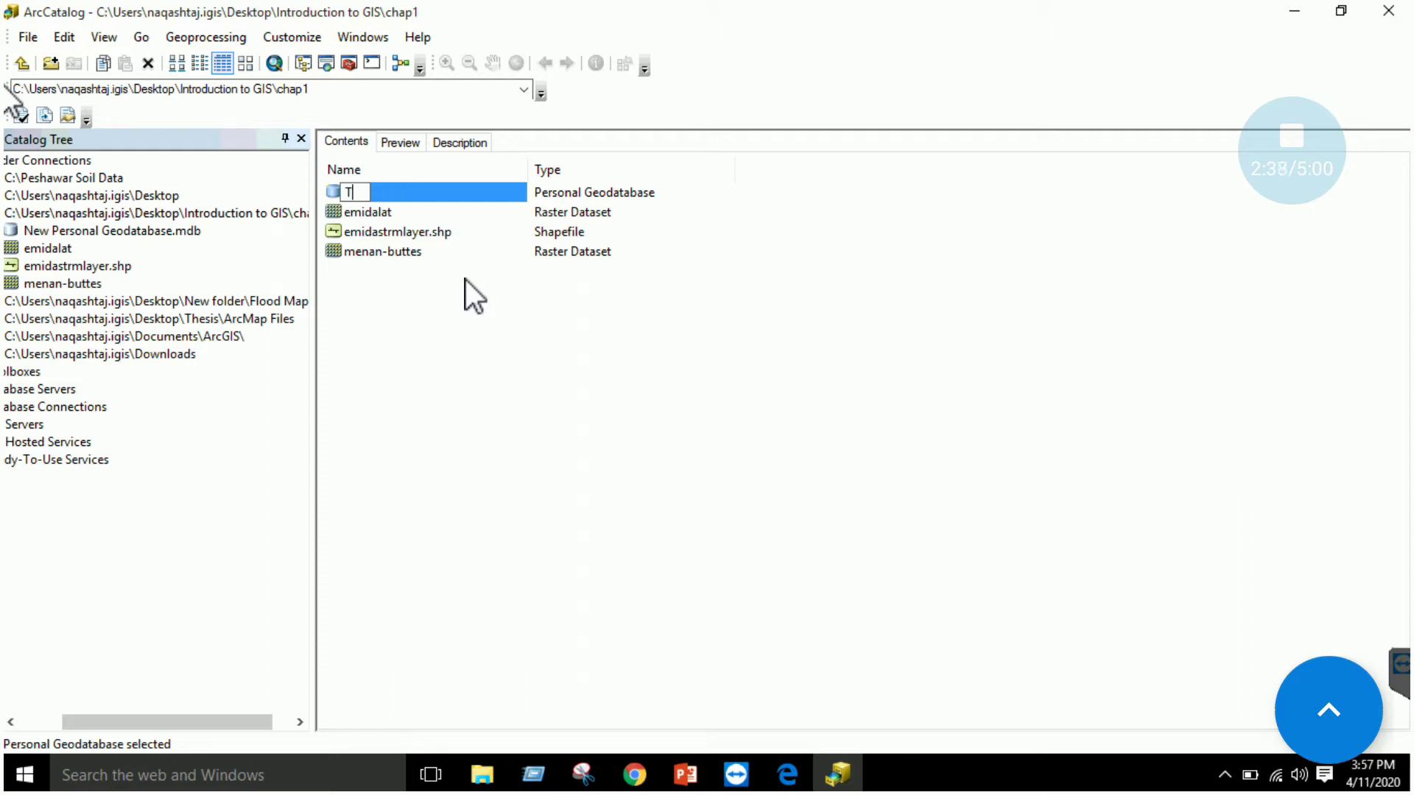
text(ask-1.mdb)
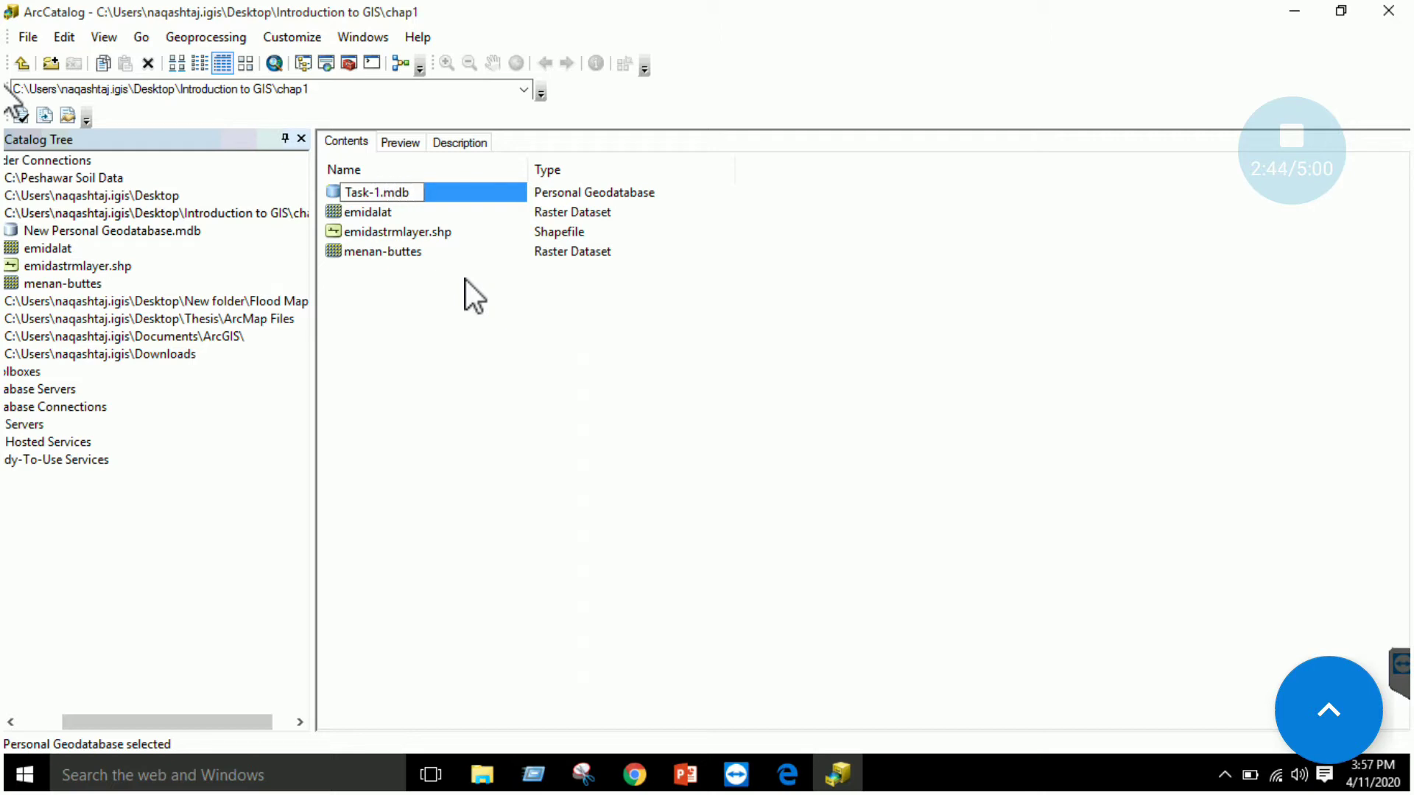
key(Return)
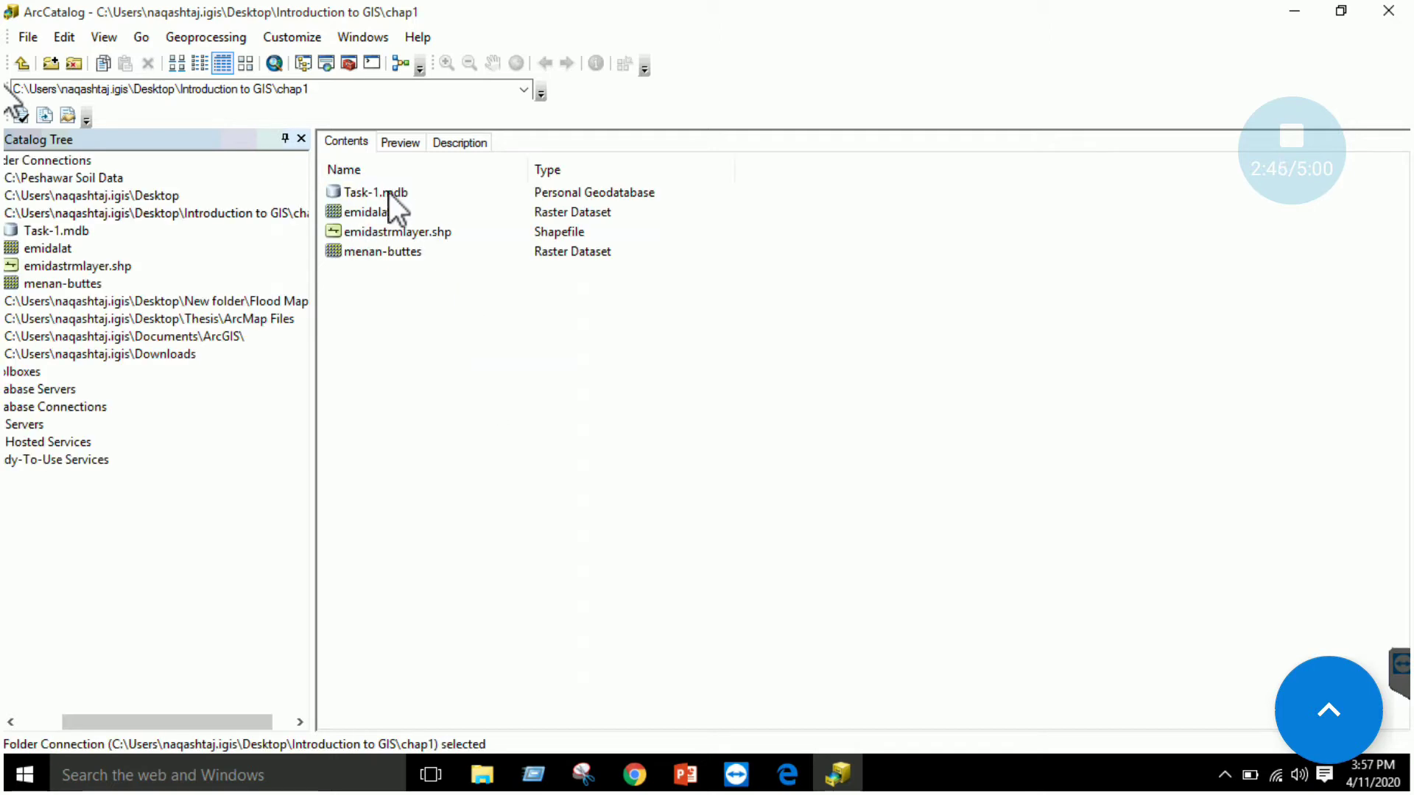
Step: View the import options of Task-1.mdb, switch to the textbook in Edge to read the import instructions, and return to ArcCatalog
click(392, 196)
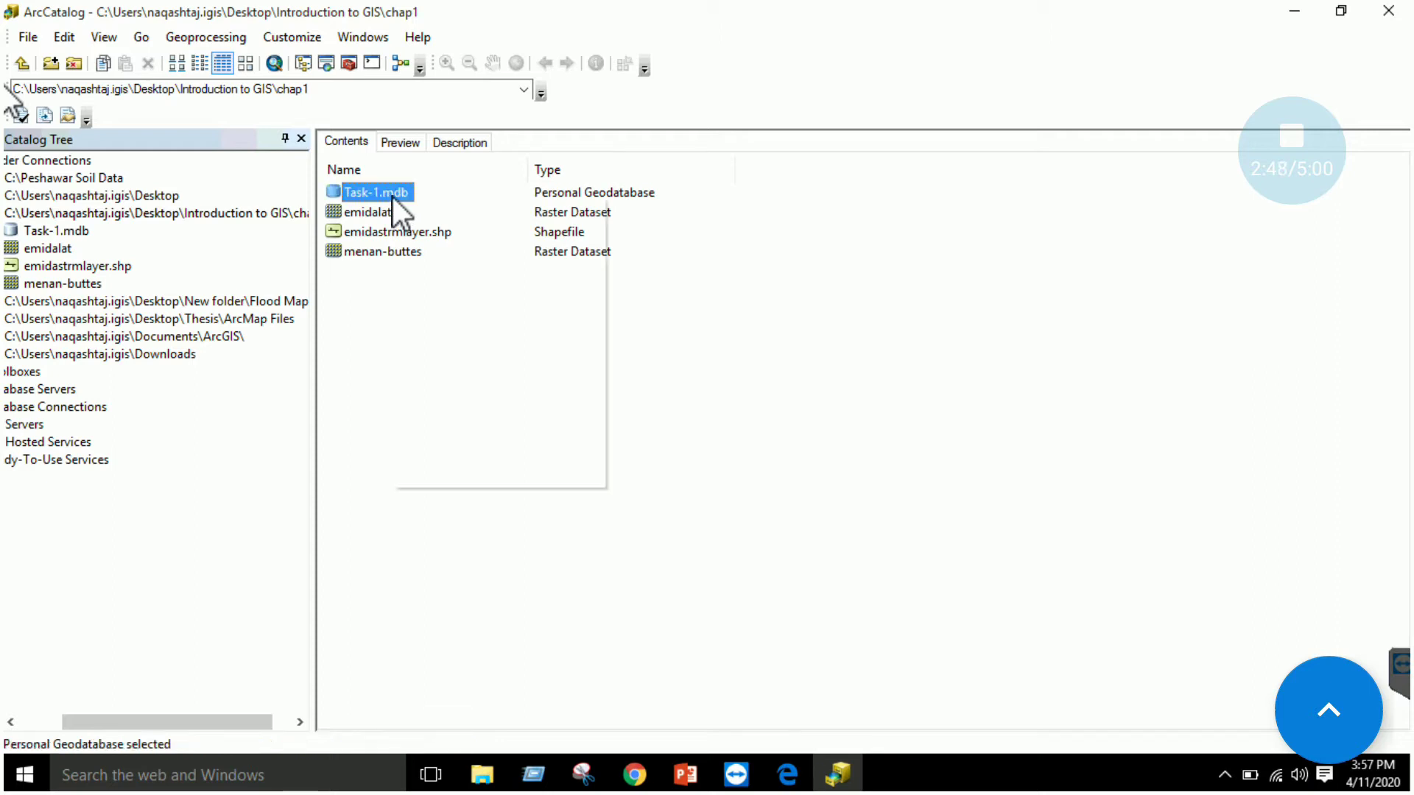
right_click(391, 197)
mouse_move(479, 401)
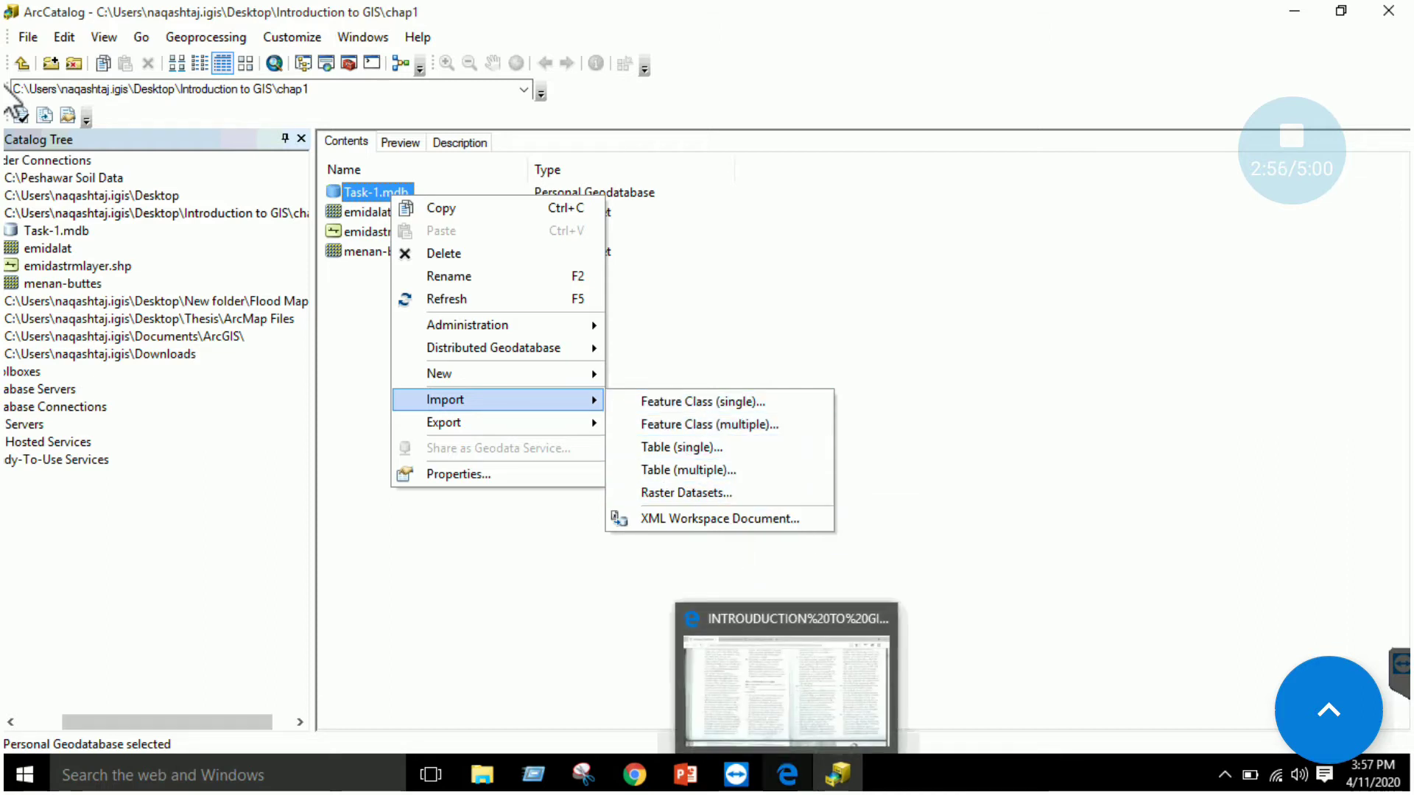
click(788, 773)
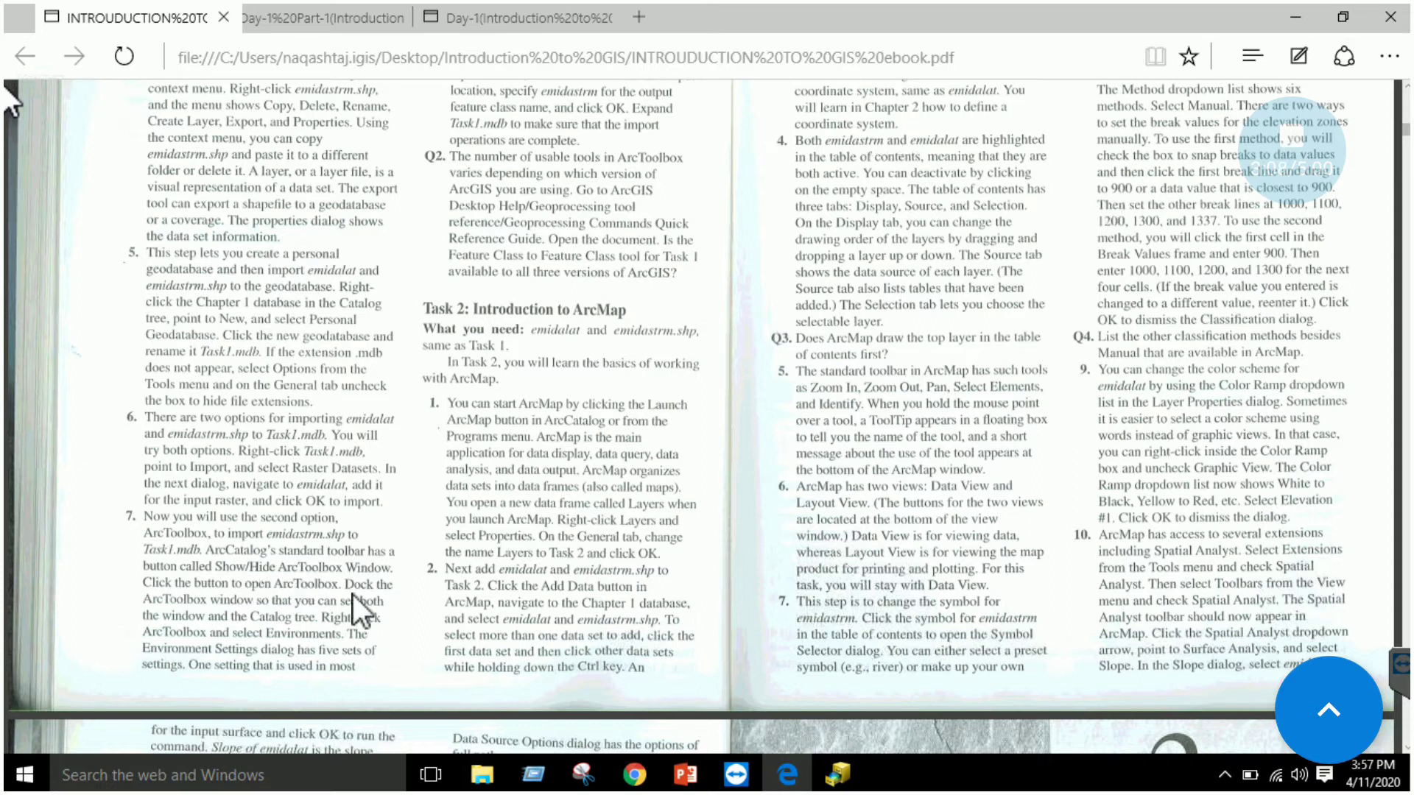
click(838, 773)
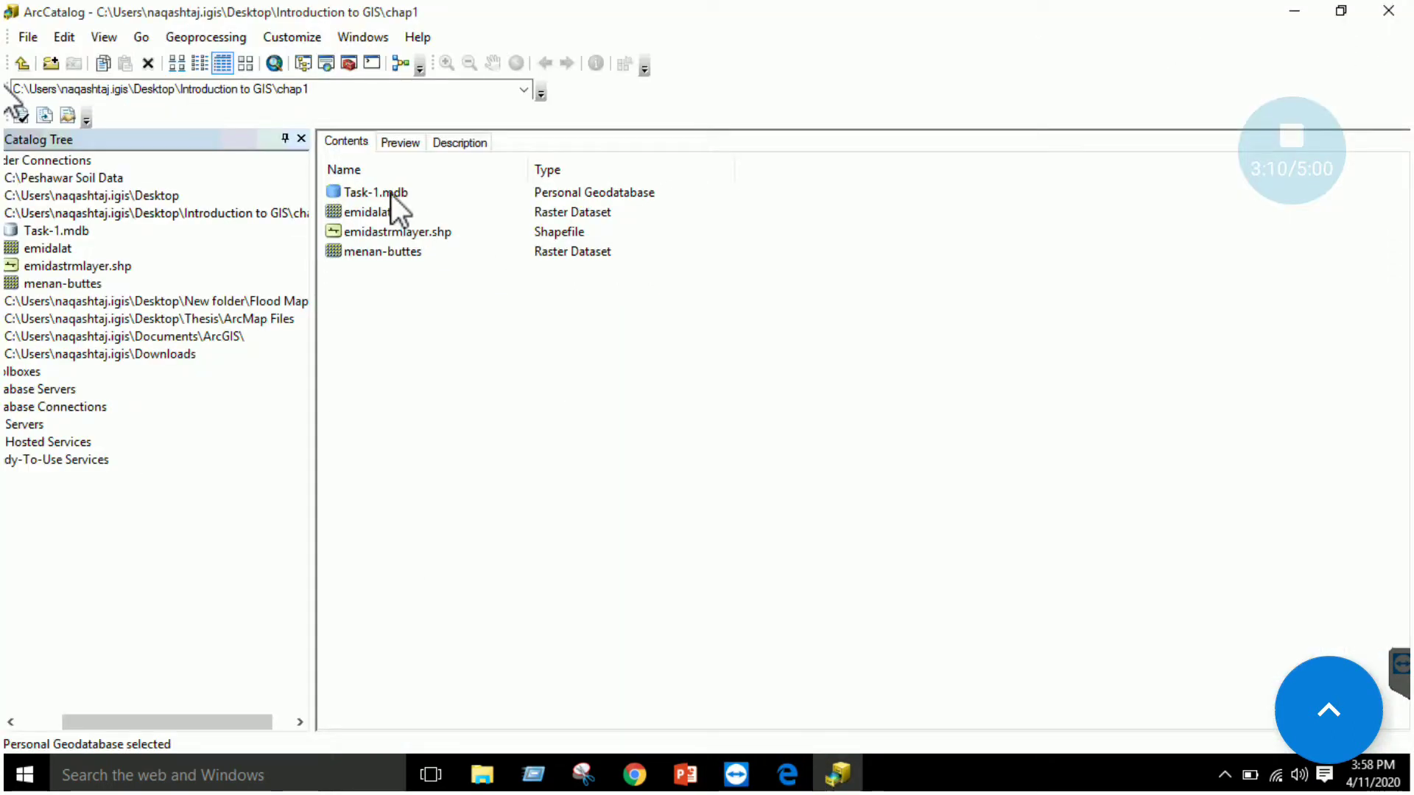
Step: Start a single feature class import into Task-1.mdb with emidastrmlayer.shp from the chap1 folder as the input features
right_click(391, 194)
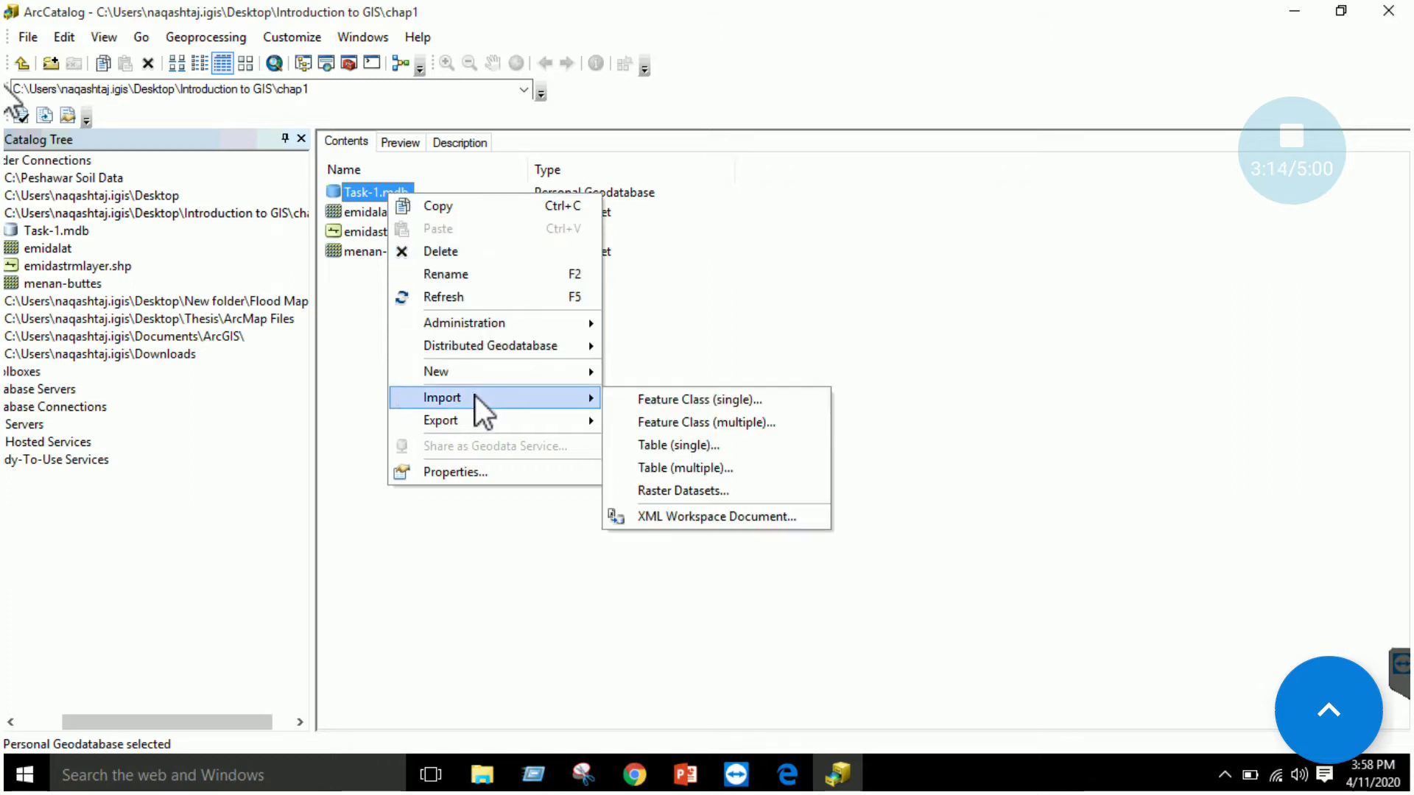
click(701, 403)
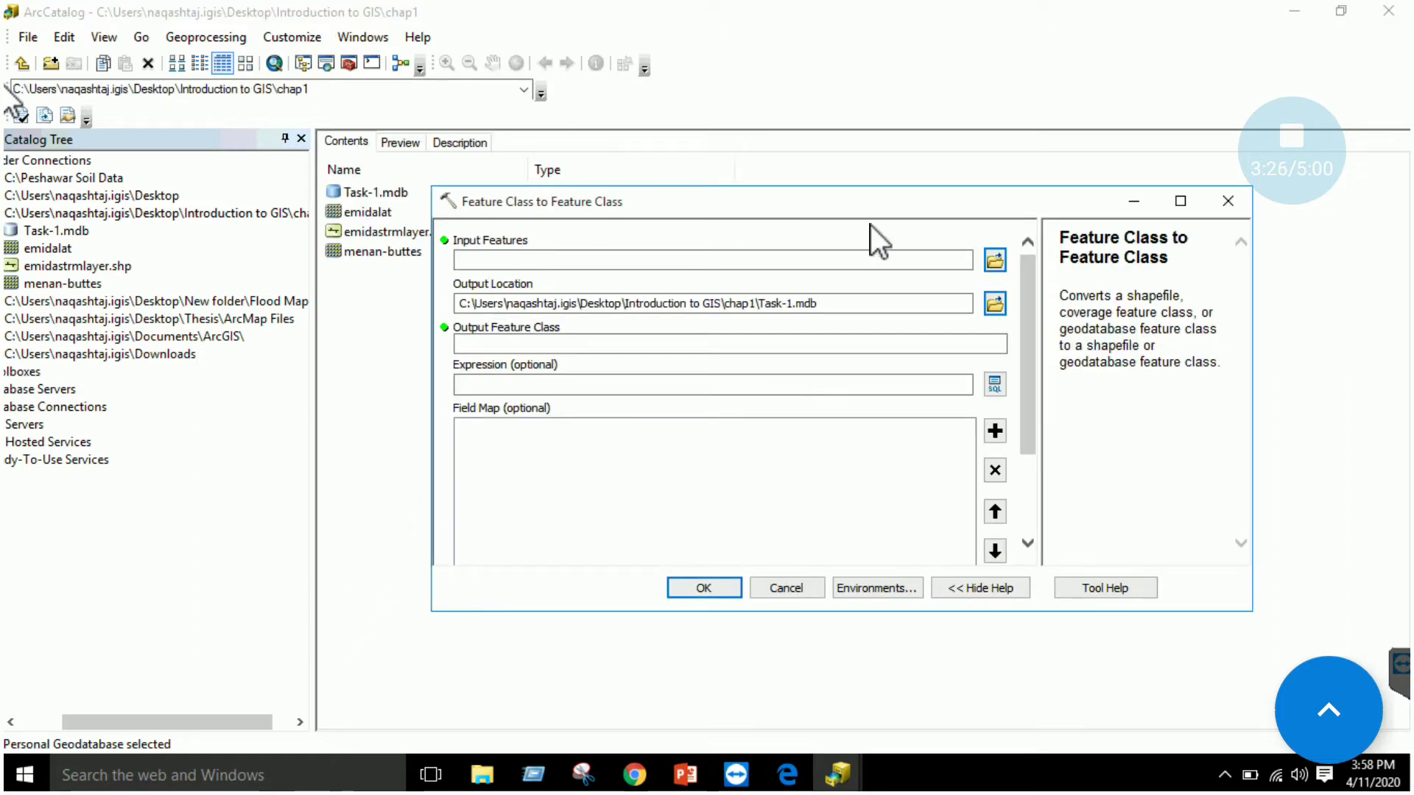
click(994, 262)
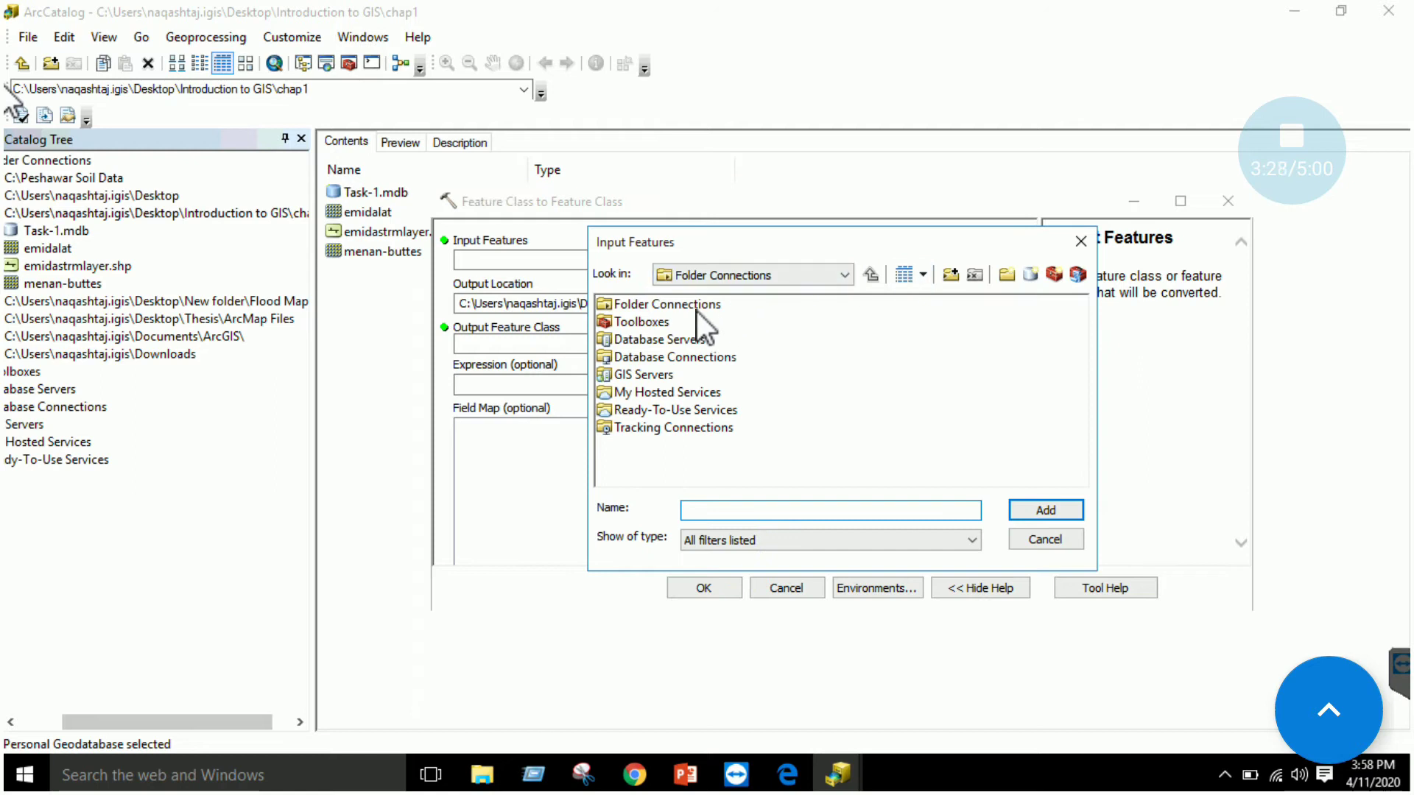
double_click(694, 306)
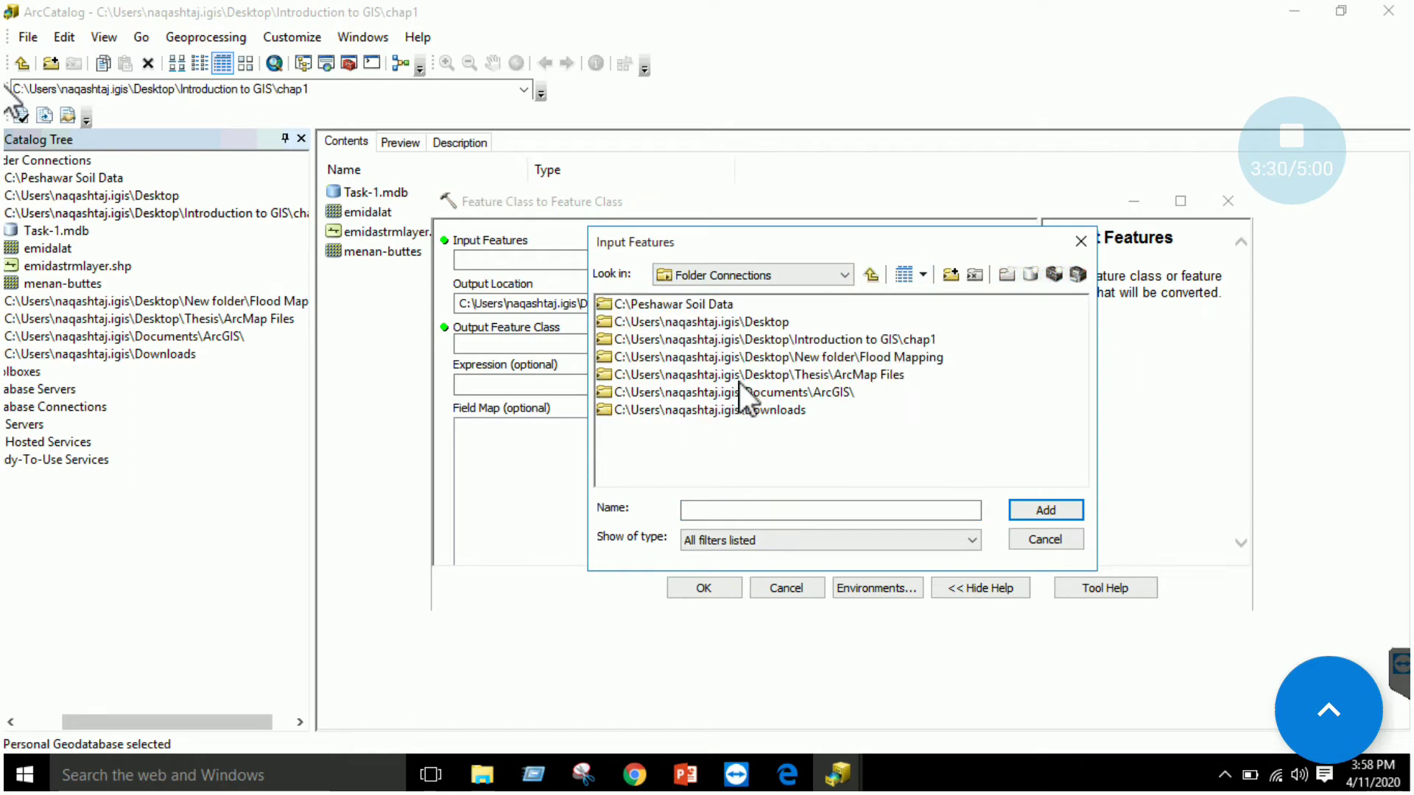
double_click(717, 322)
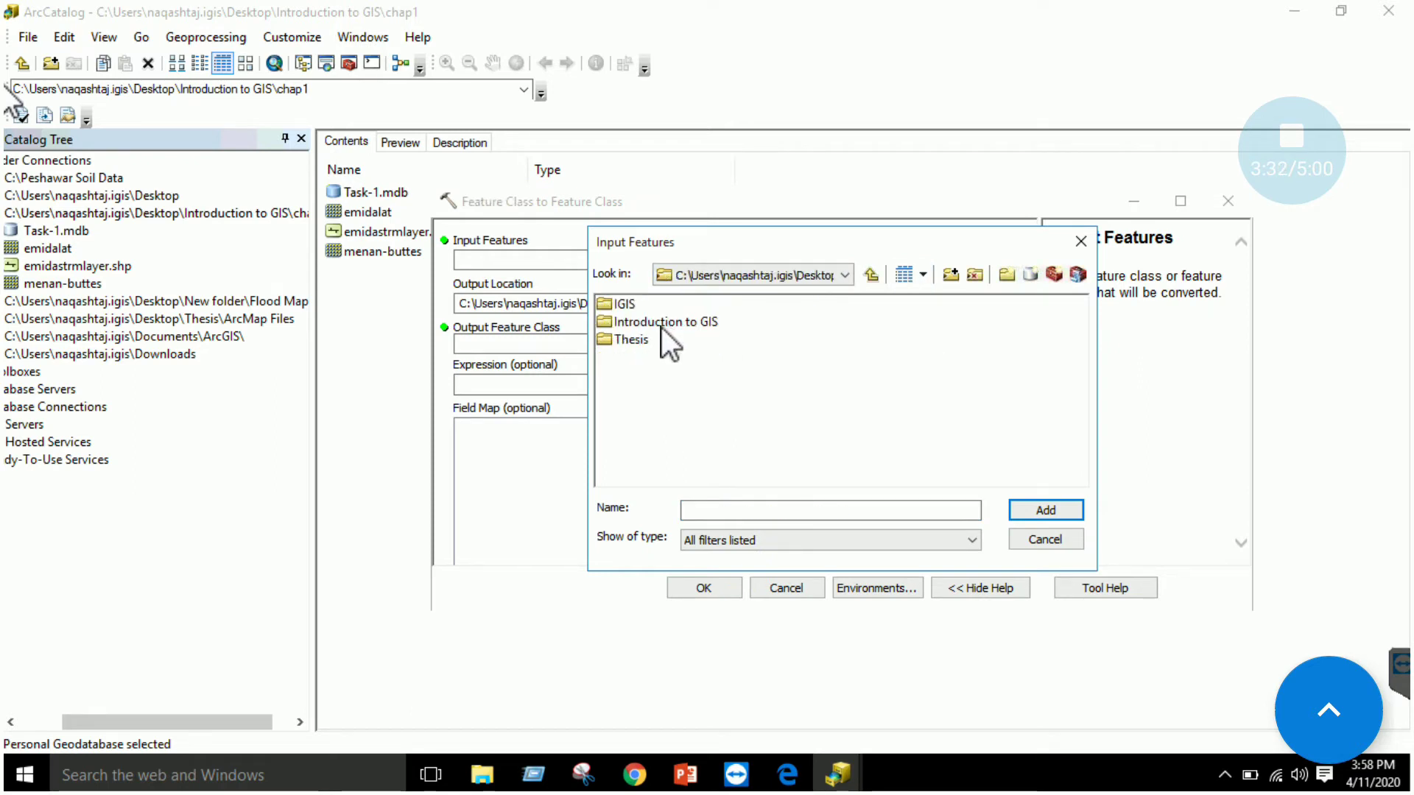
double_click(643, 321)
click(640, 304)
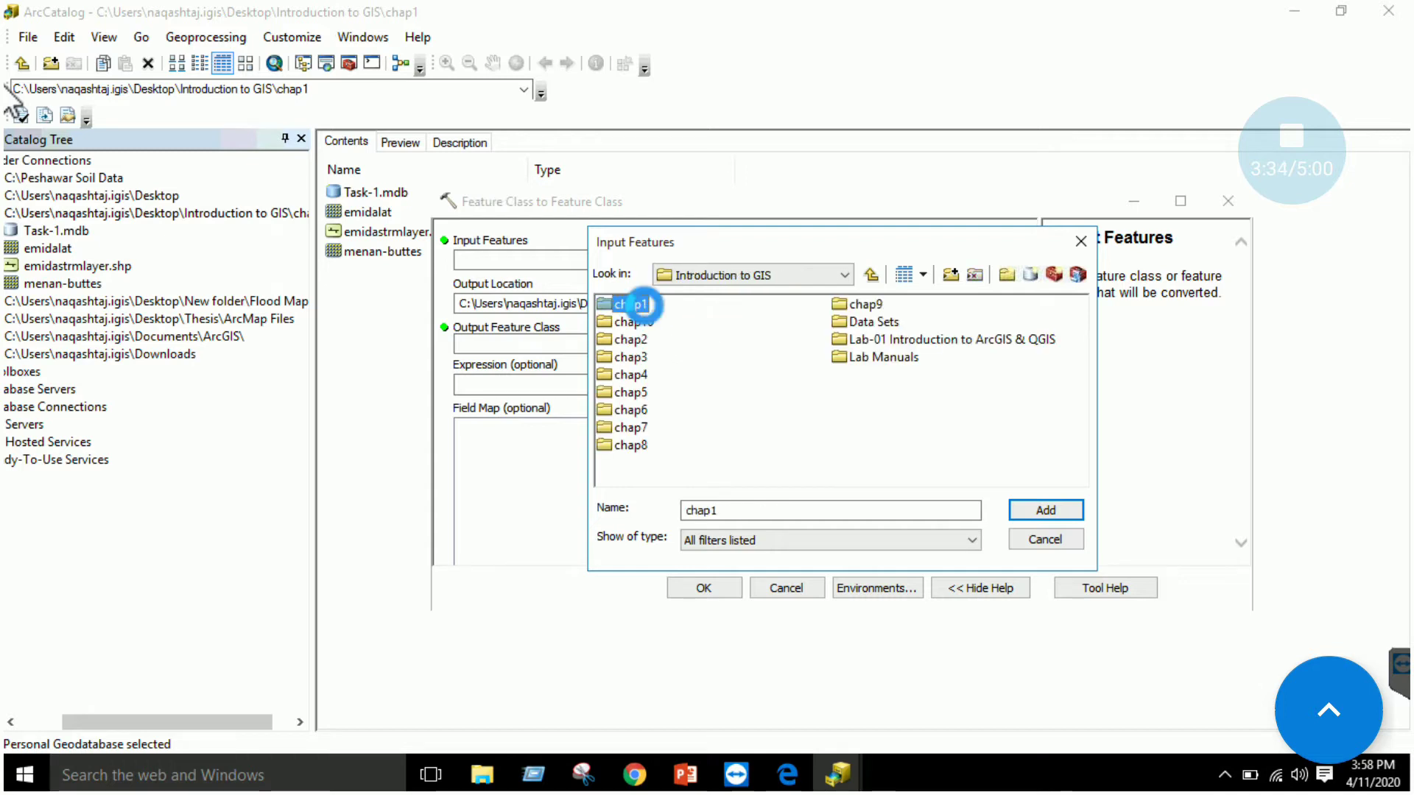
double_click(641, 304)
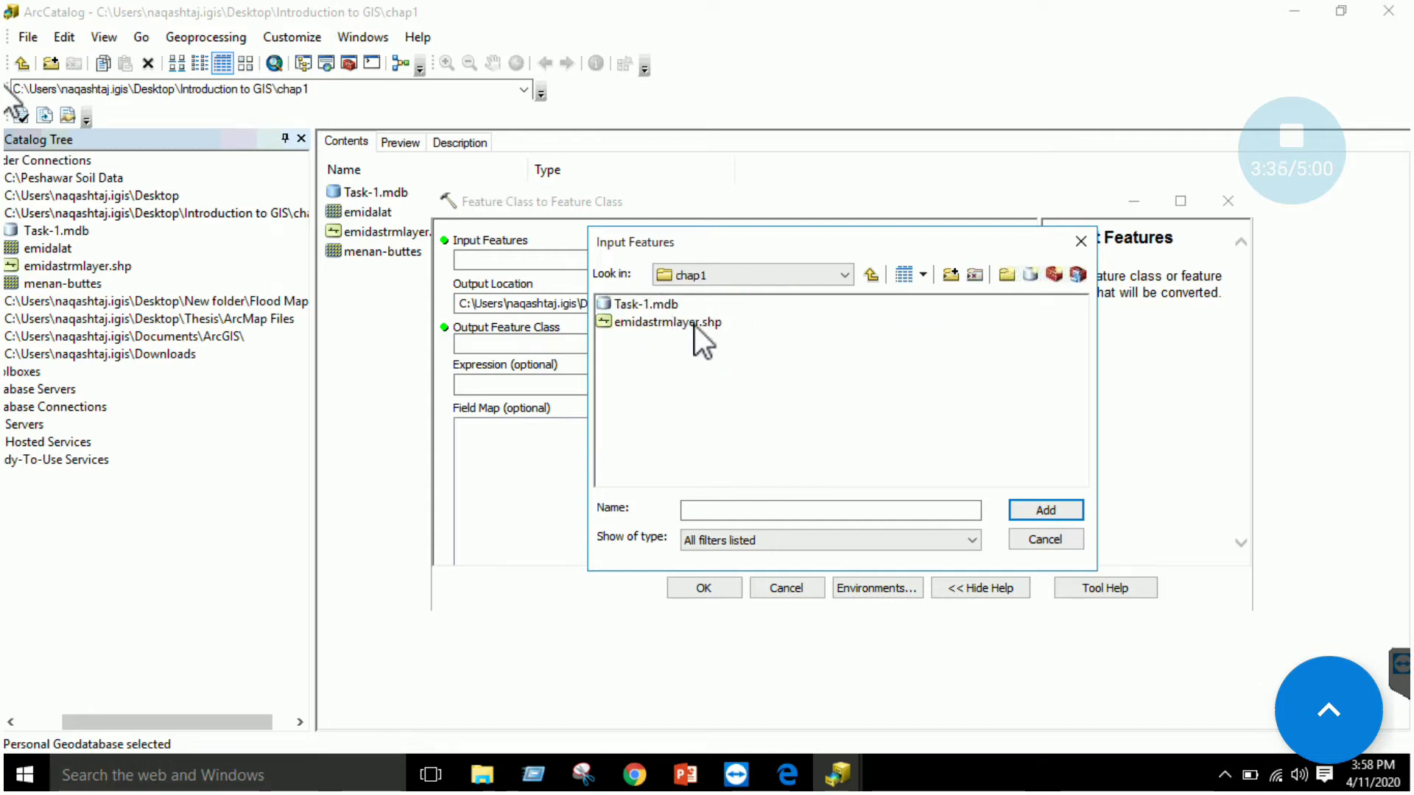
click(692, 324)
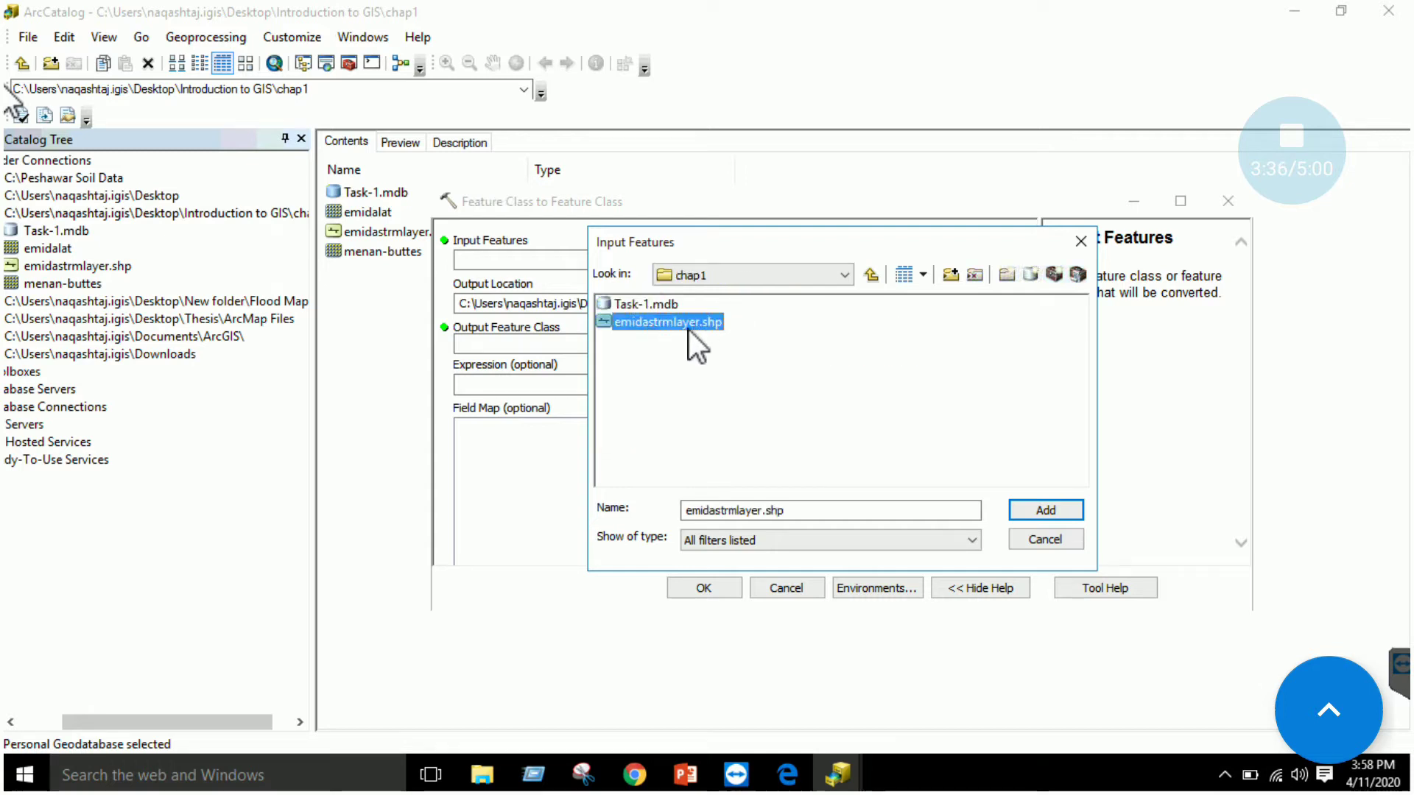
click(1049, 509)
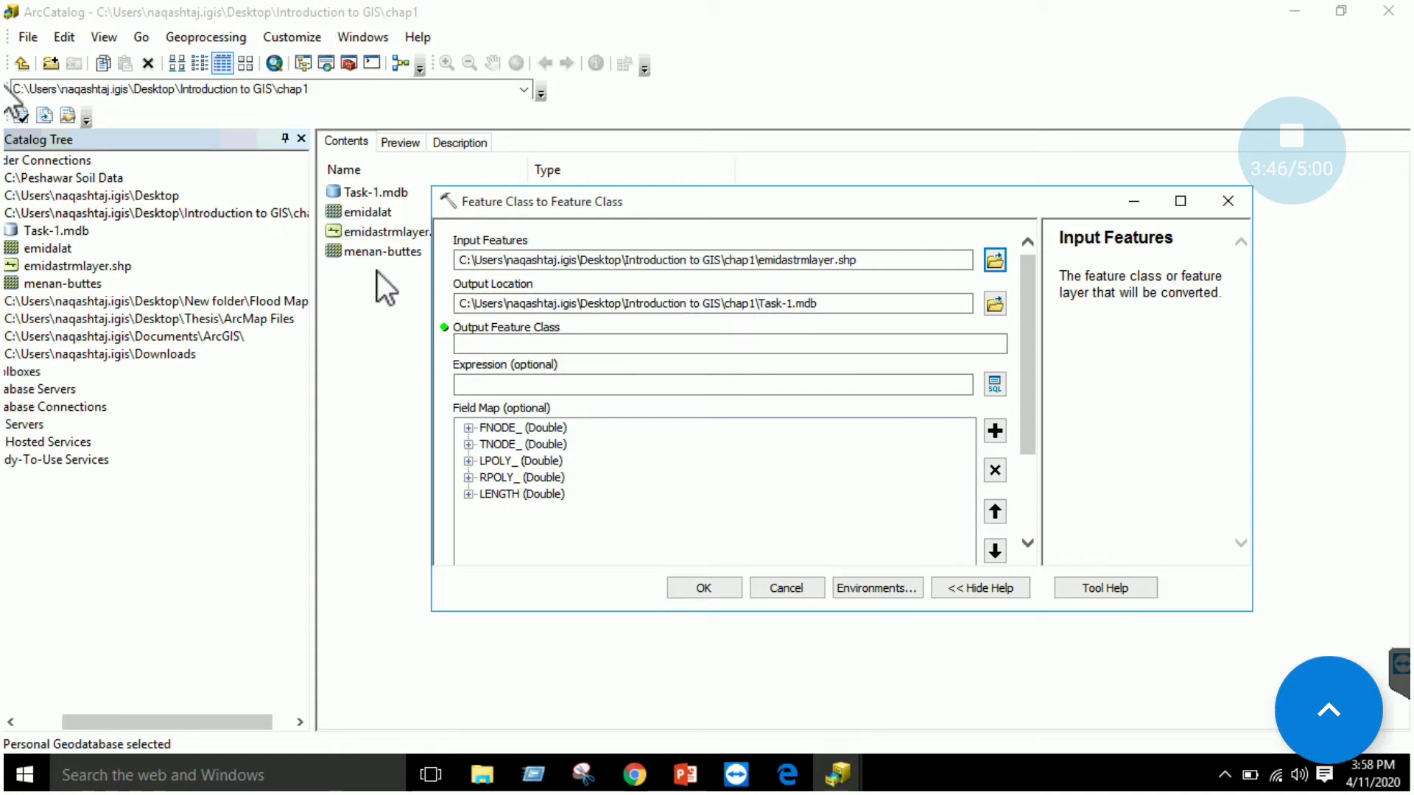
Step: Name the output feature class emidastrm and run the Feature Class to Feature Class import
click(520, 342)
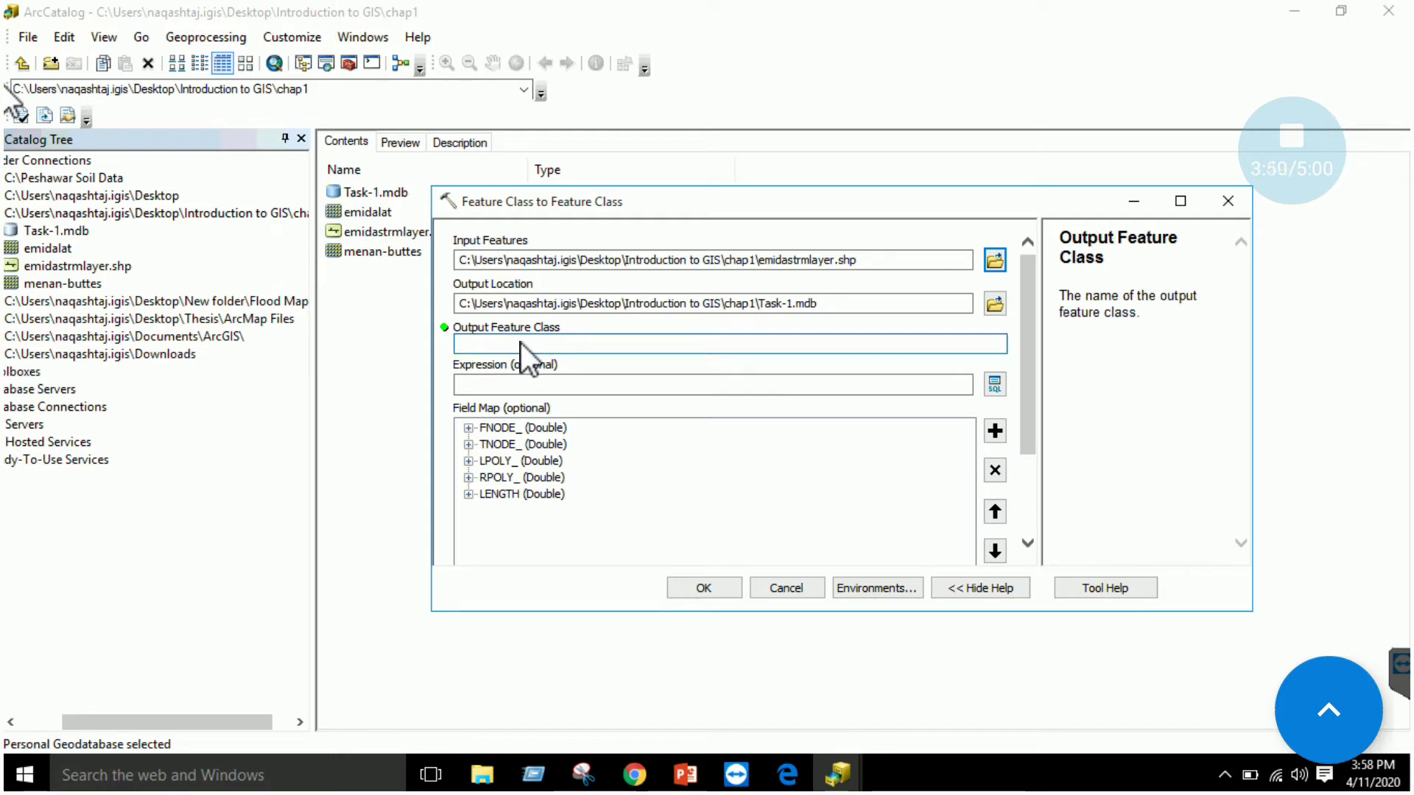
text(em)
text(idal)
text(trm)
click(710, 592)
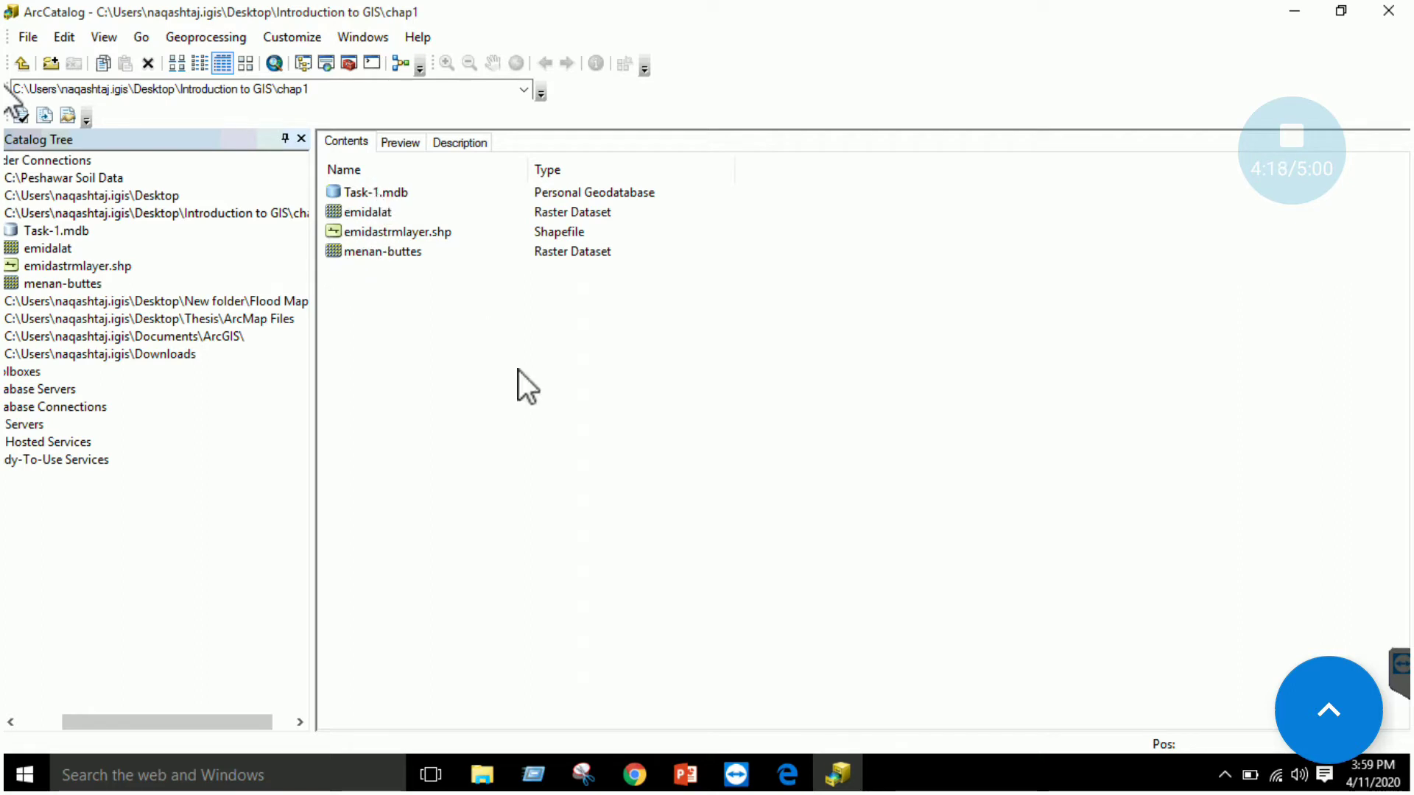
Step: Expand Task-1.mdb in the catalog tree and select its emidastrm feature class to check the import
drag(227, 731, 141, 717)
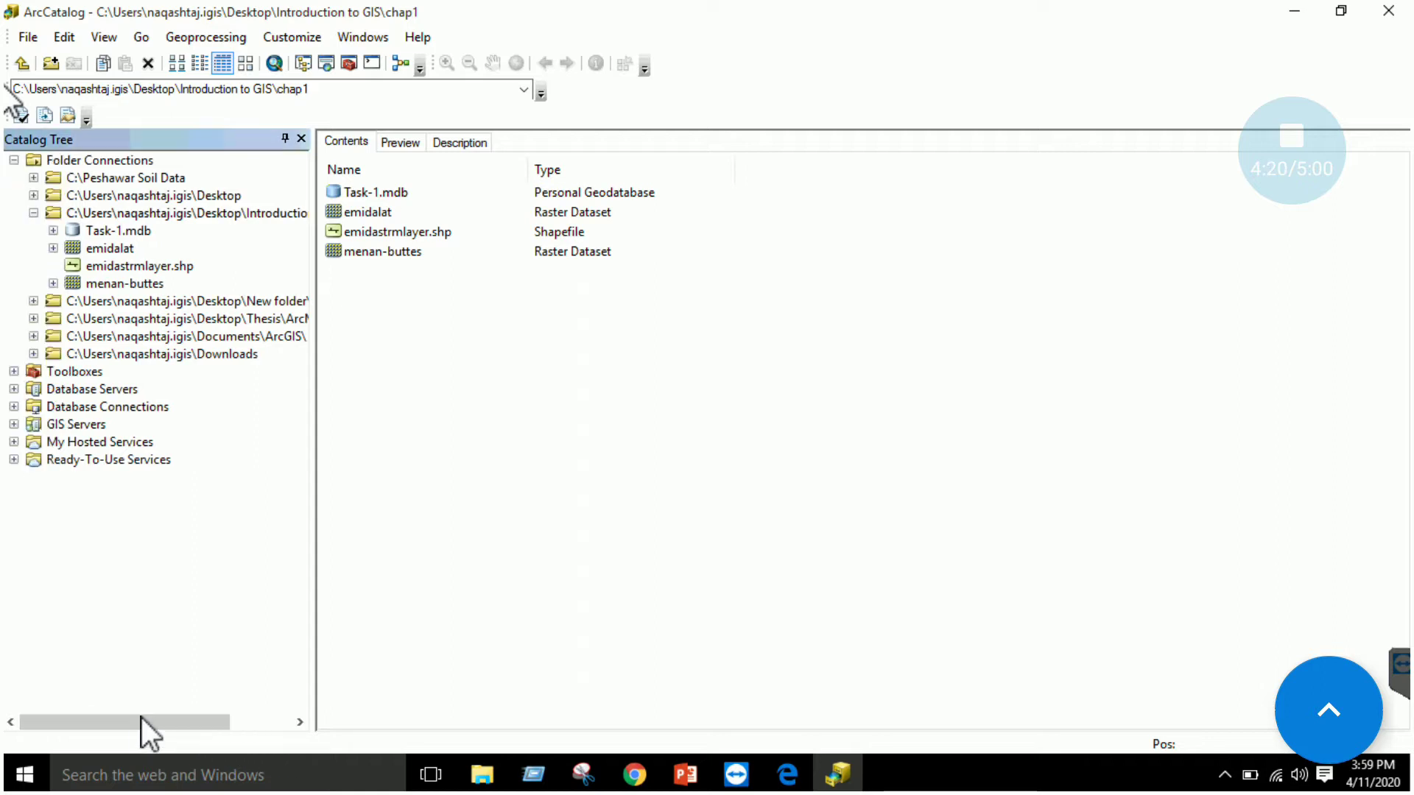
click(54, 231)
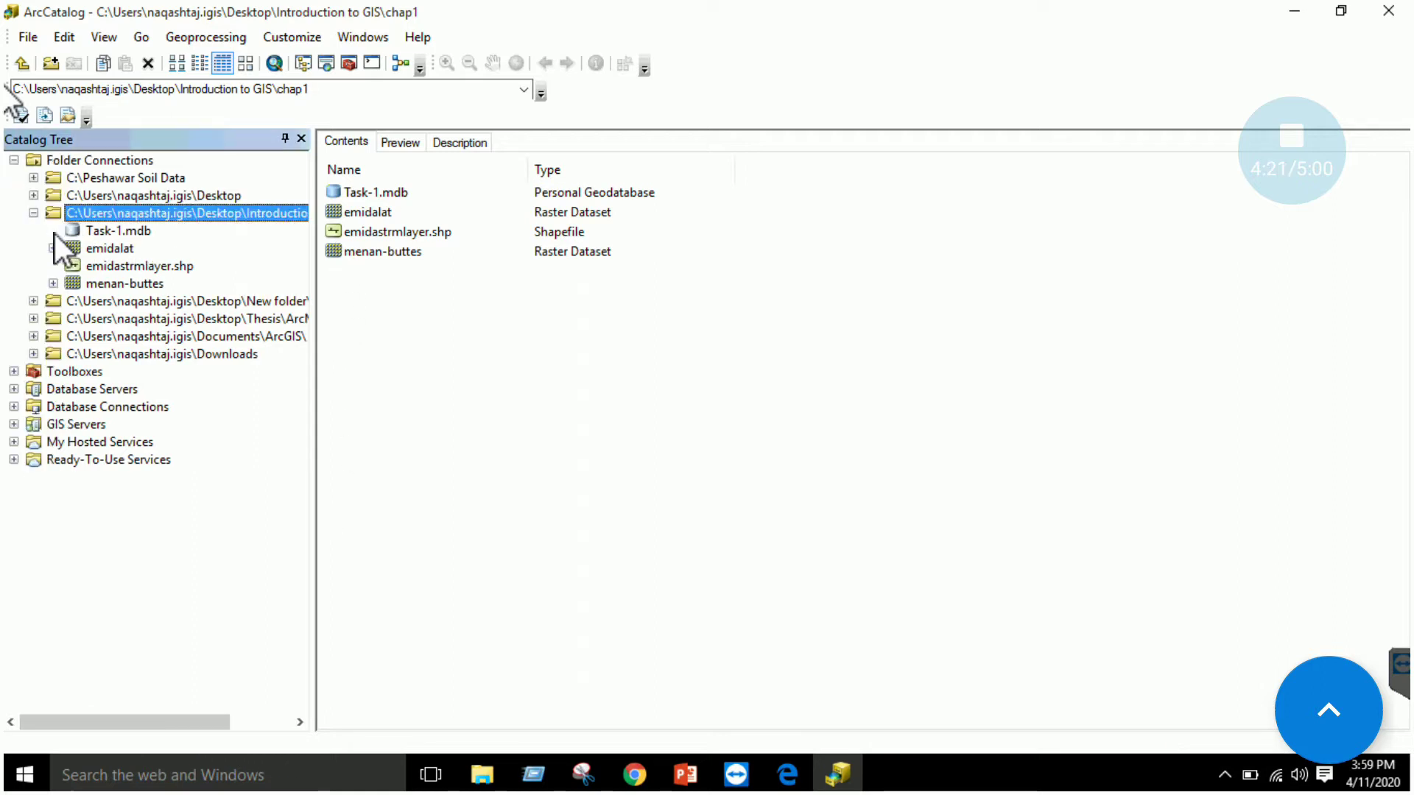
double_click(369, 208)
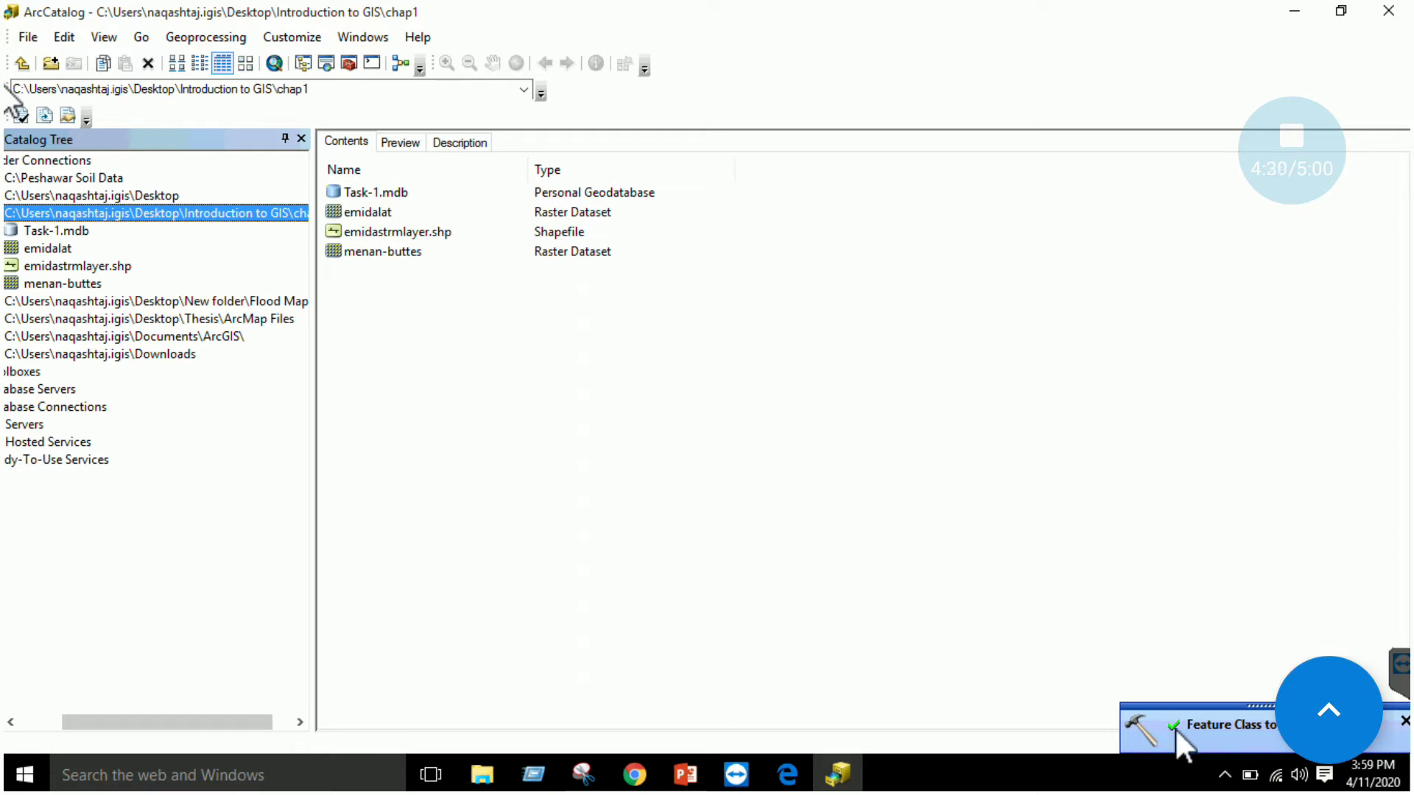
drag(250, 726, 187, 718)
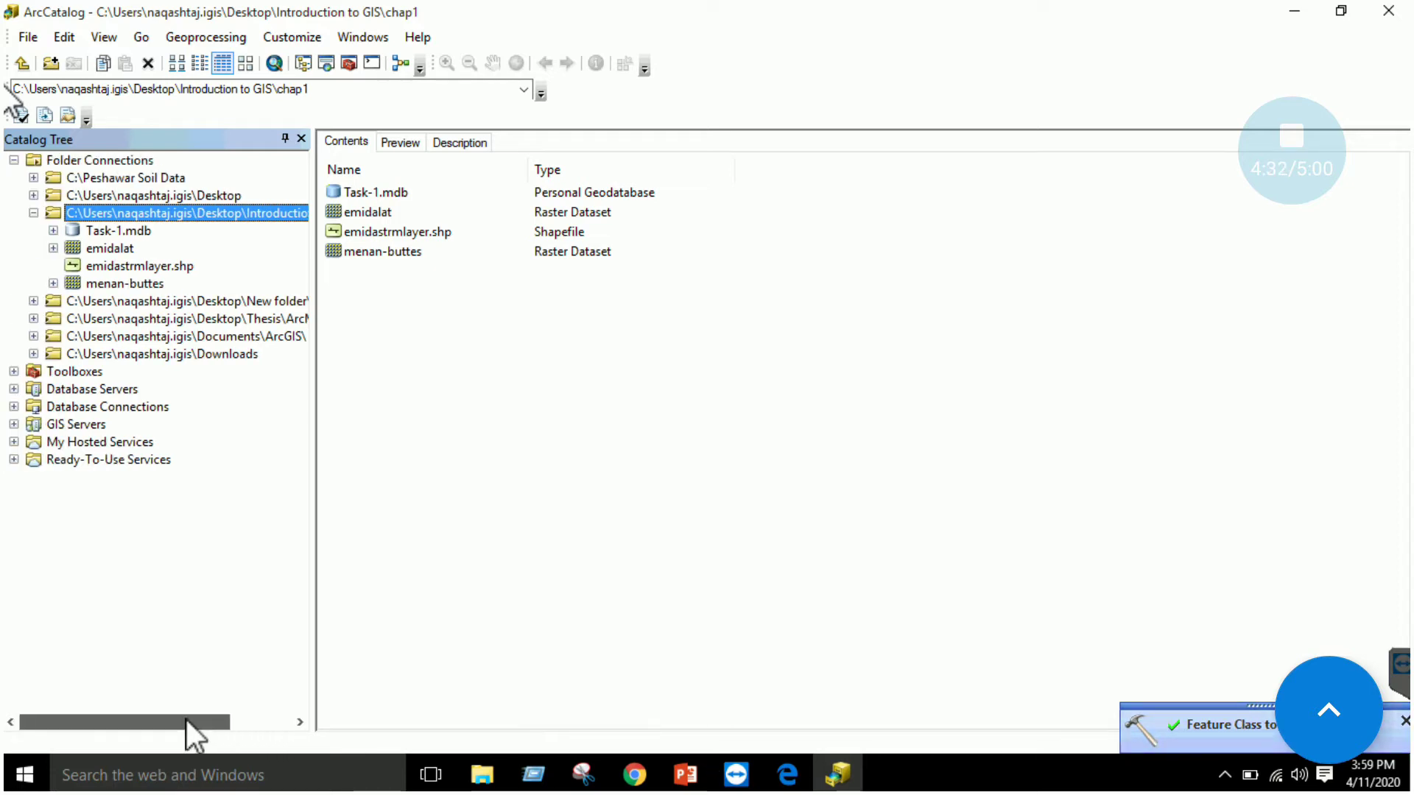
click(53, 231)
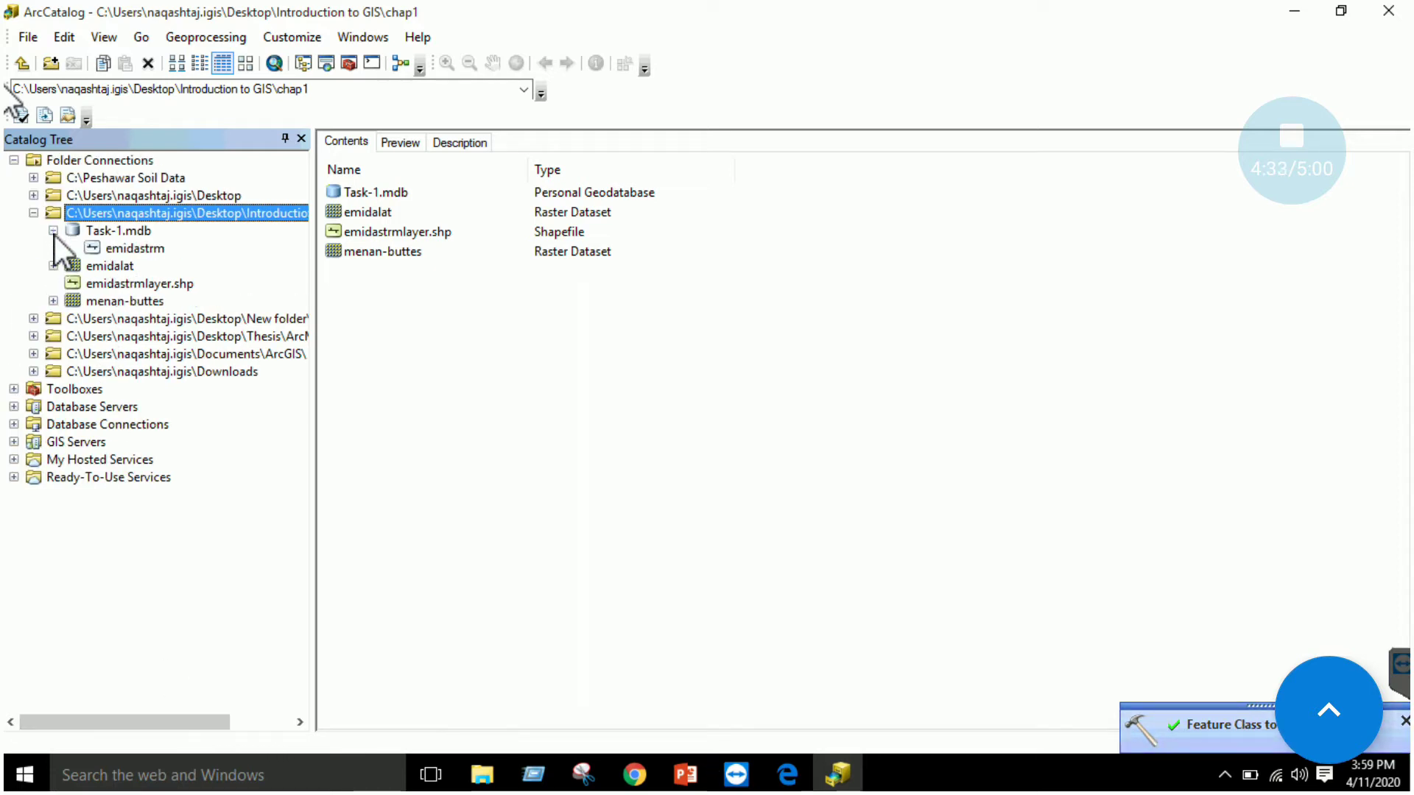
click(123, 250)
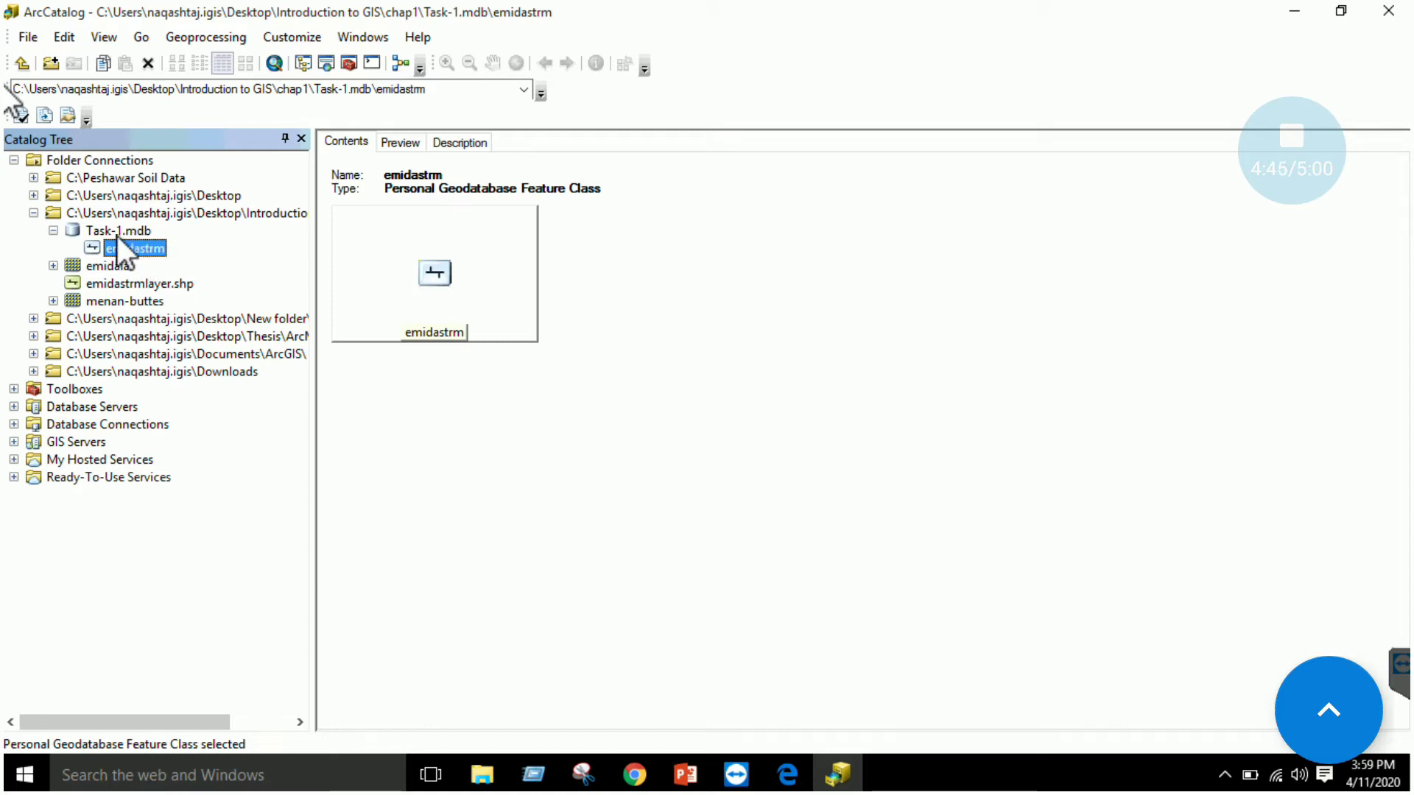
Step: Open ArcToolbox and browse the contents of the Data Management, Editing, Geocoding and Geostatistical Analyst toolboxes
click(787, 774)
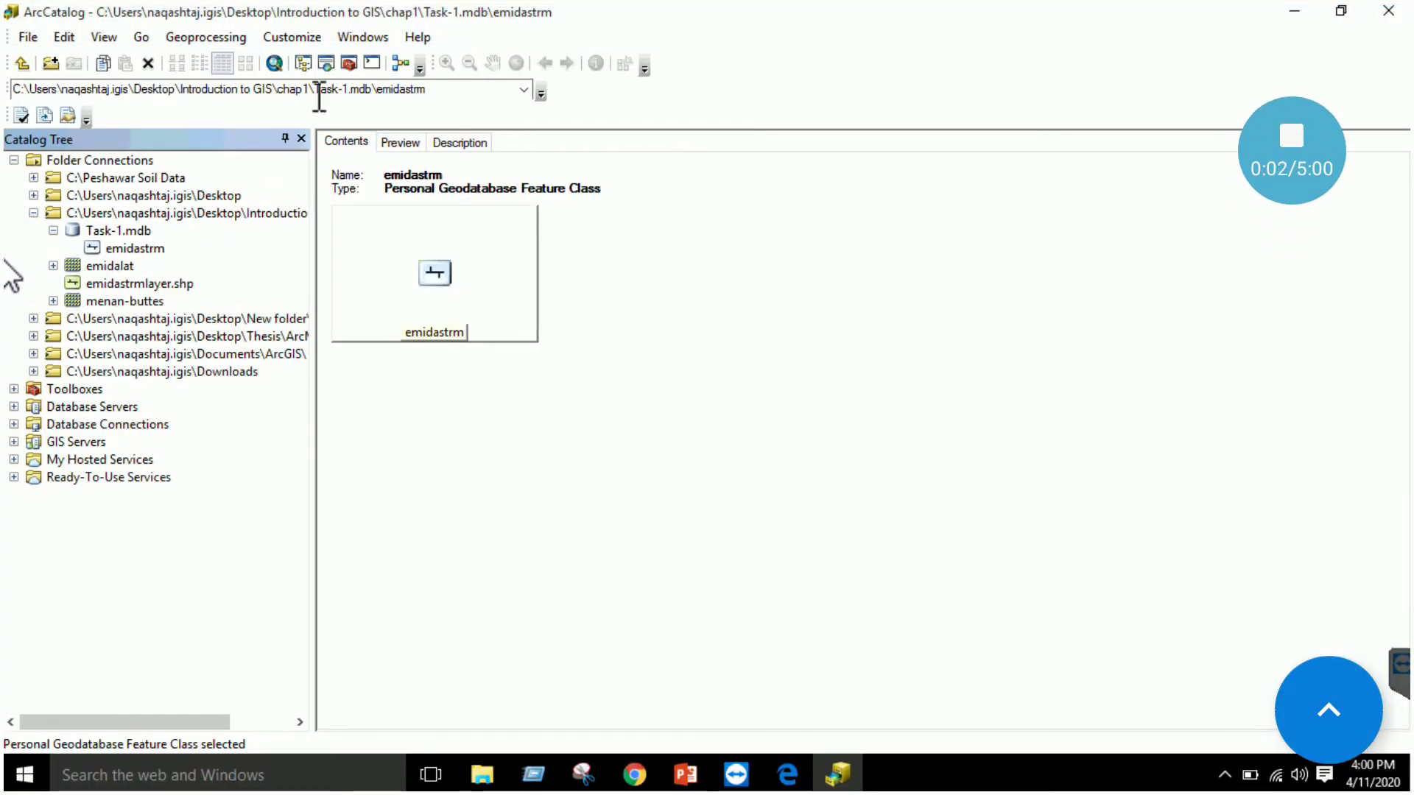
click(349, 65)
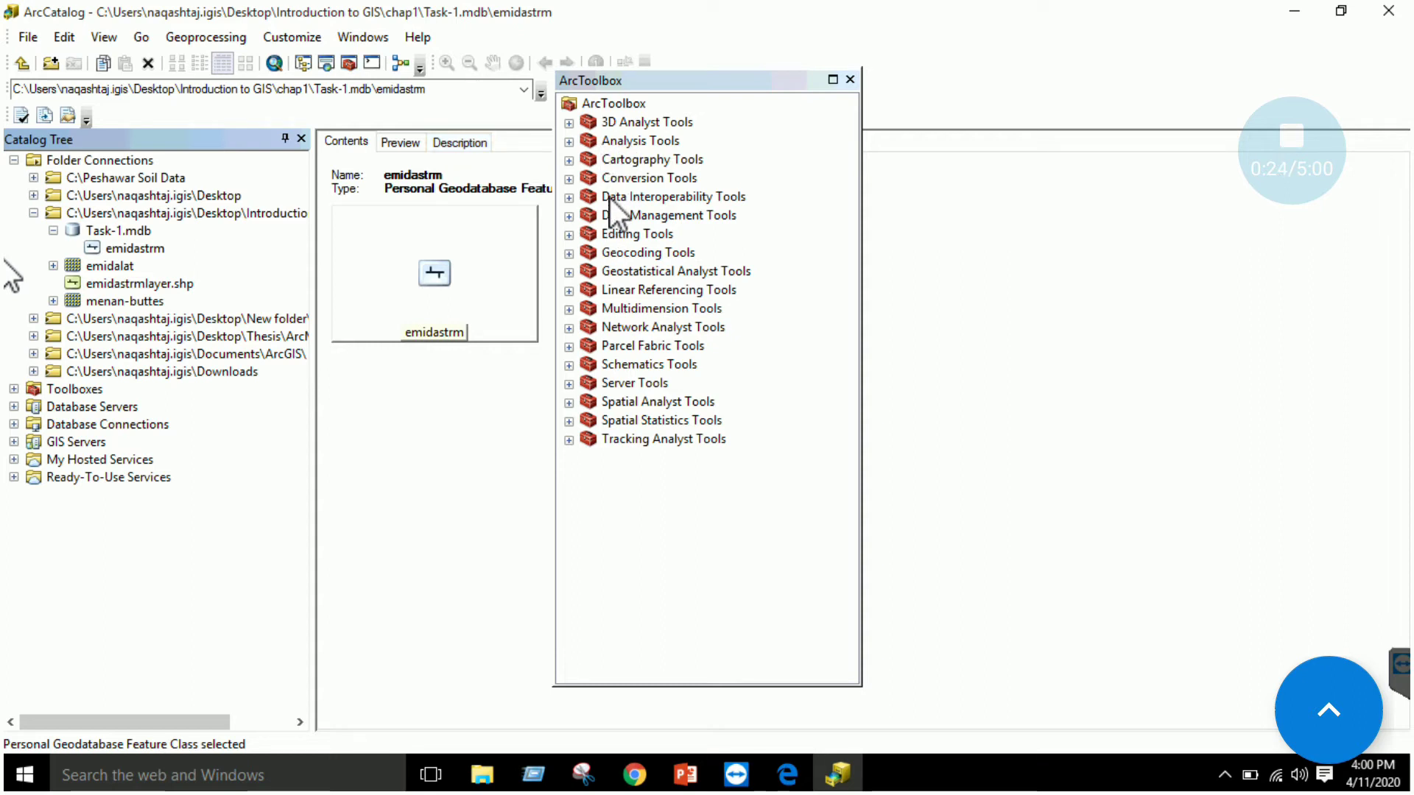
click(571, 217)
scroll(622, 228, down, 2)
scroll(630, 298, up, 3)
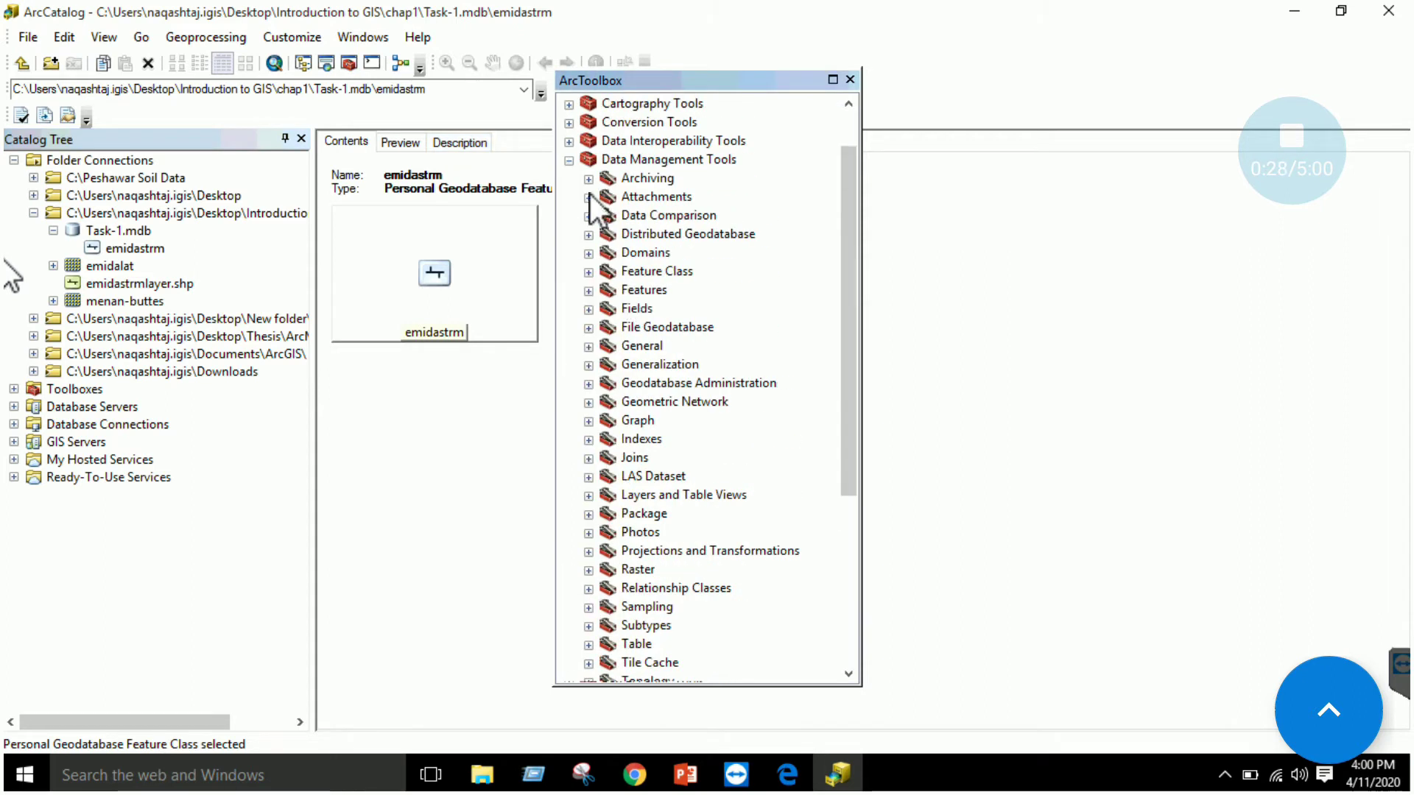
click(569, 141)
scroll(652, 250, down, 3)
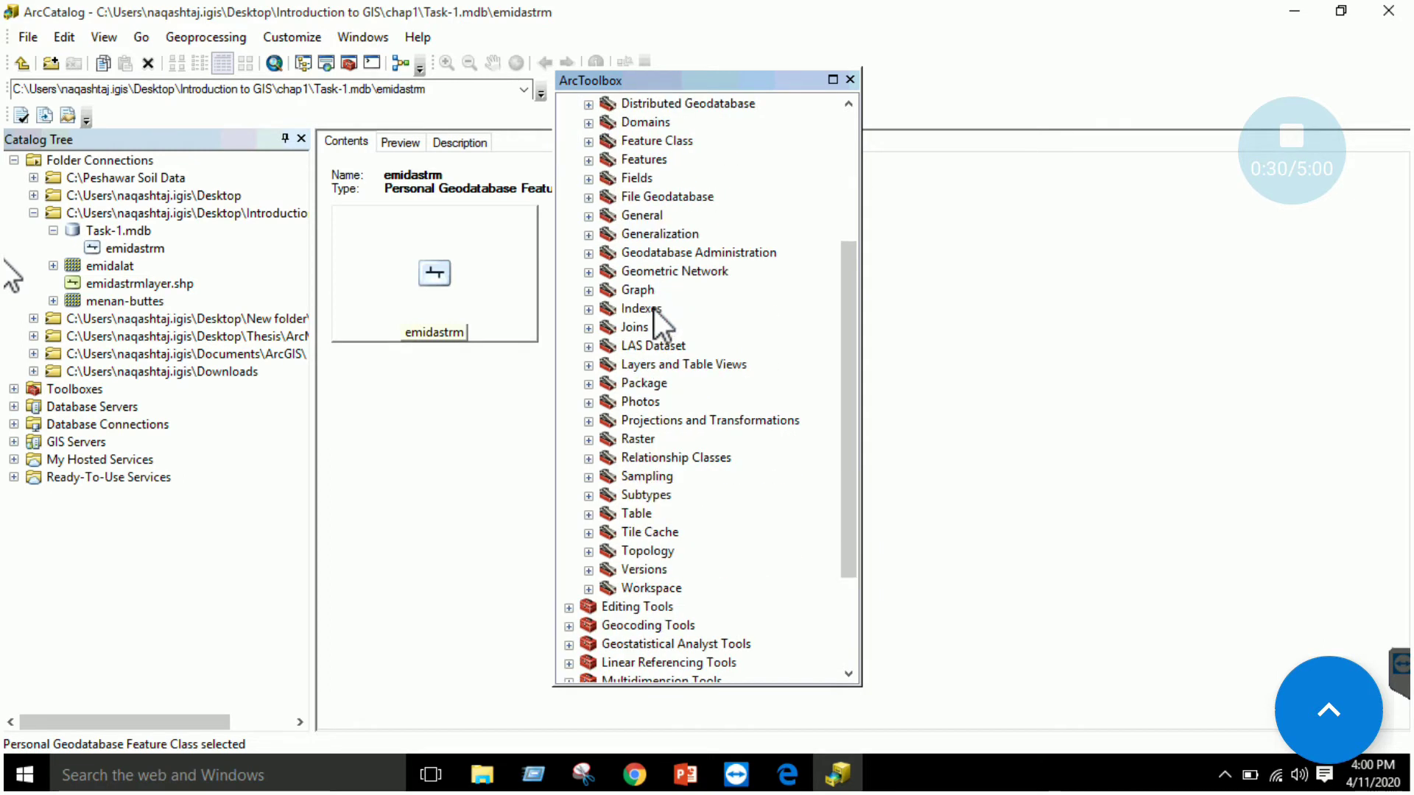
click(569, 607)
scroll(647, 545, down, 4)
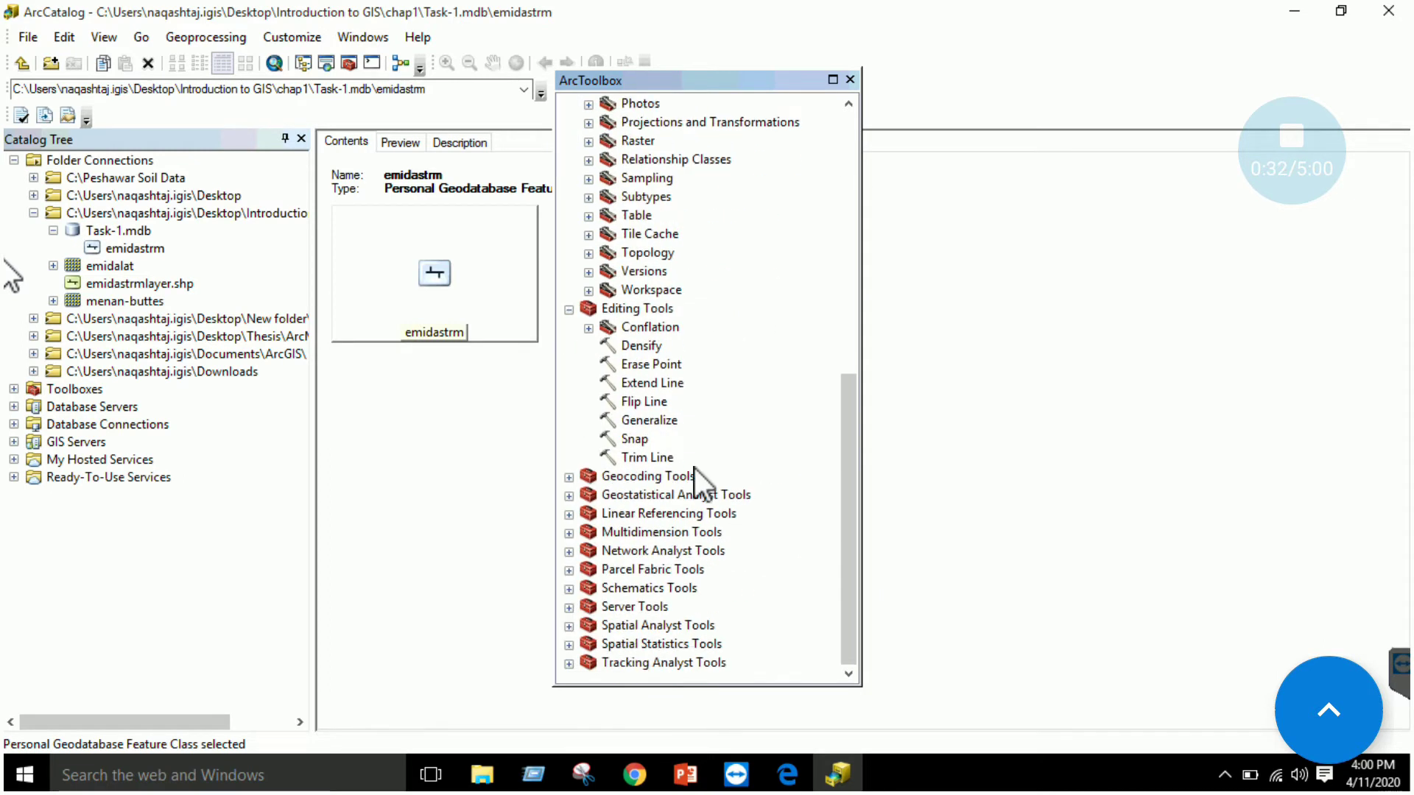
click(570, 477)
scroll(592, 505, down, 2)
click(570, 497)
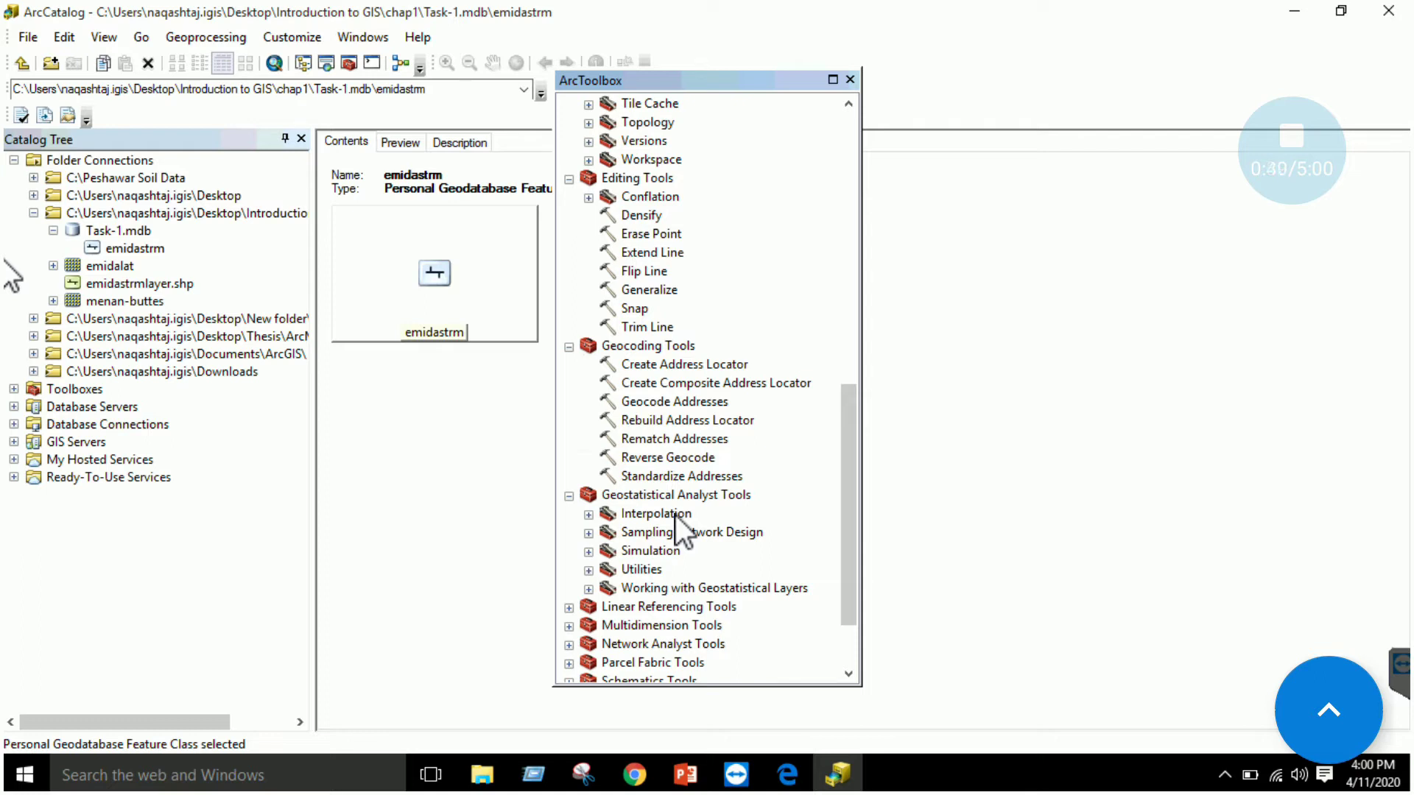
Step: Close ArcToolbox and review the chap1 folder's options for new items and Task-1.mdb's import and export options
click(850, 80)
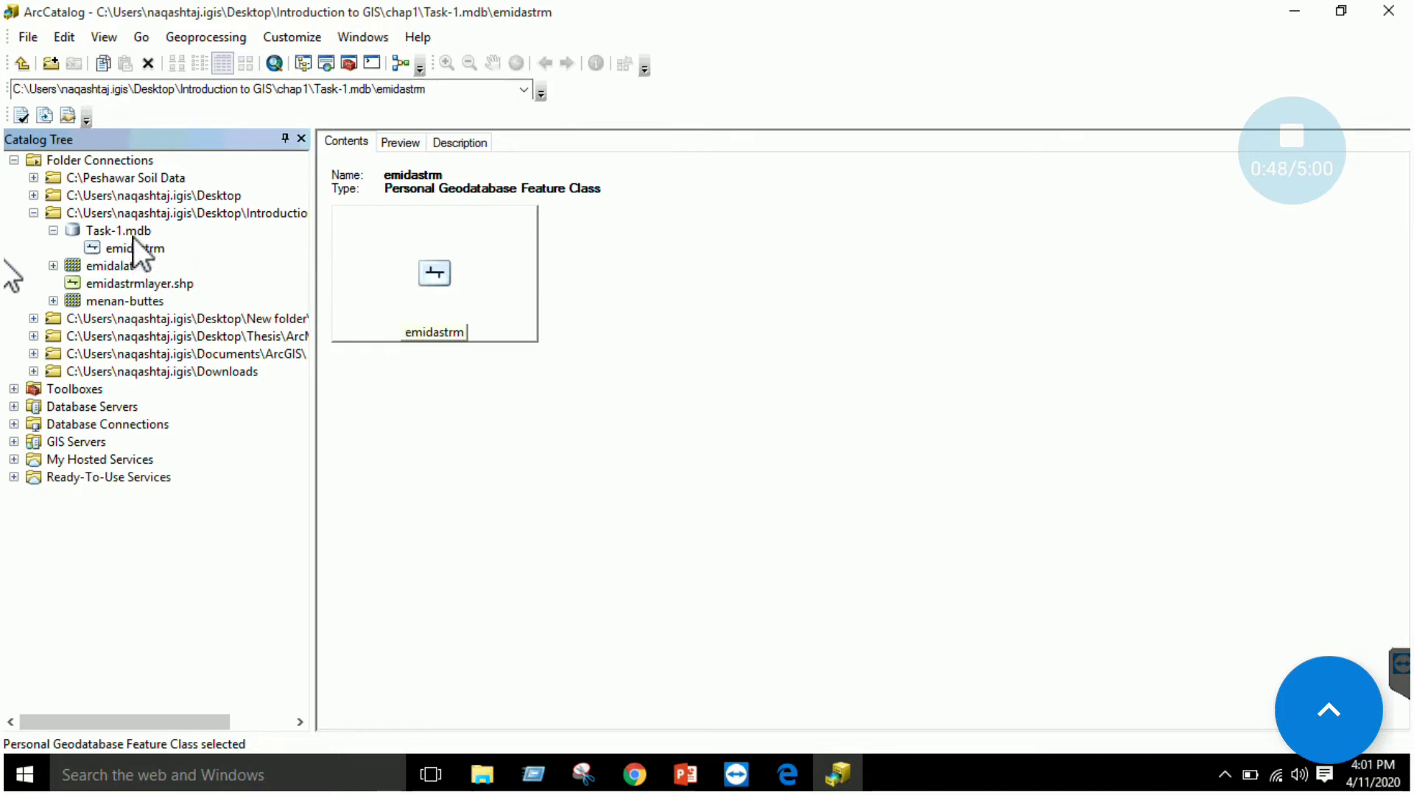
right_click(170, 215)
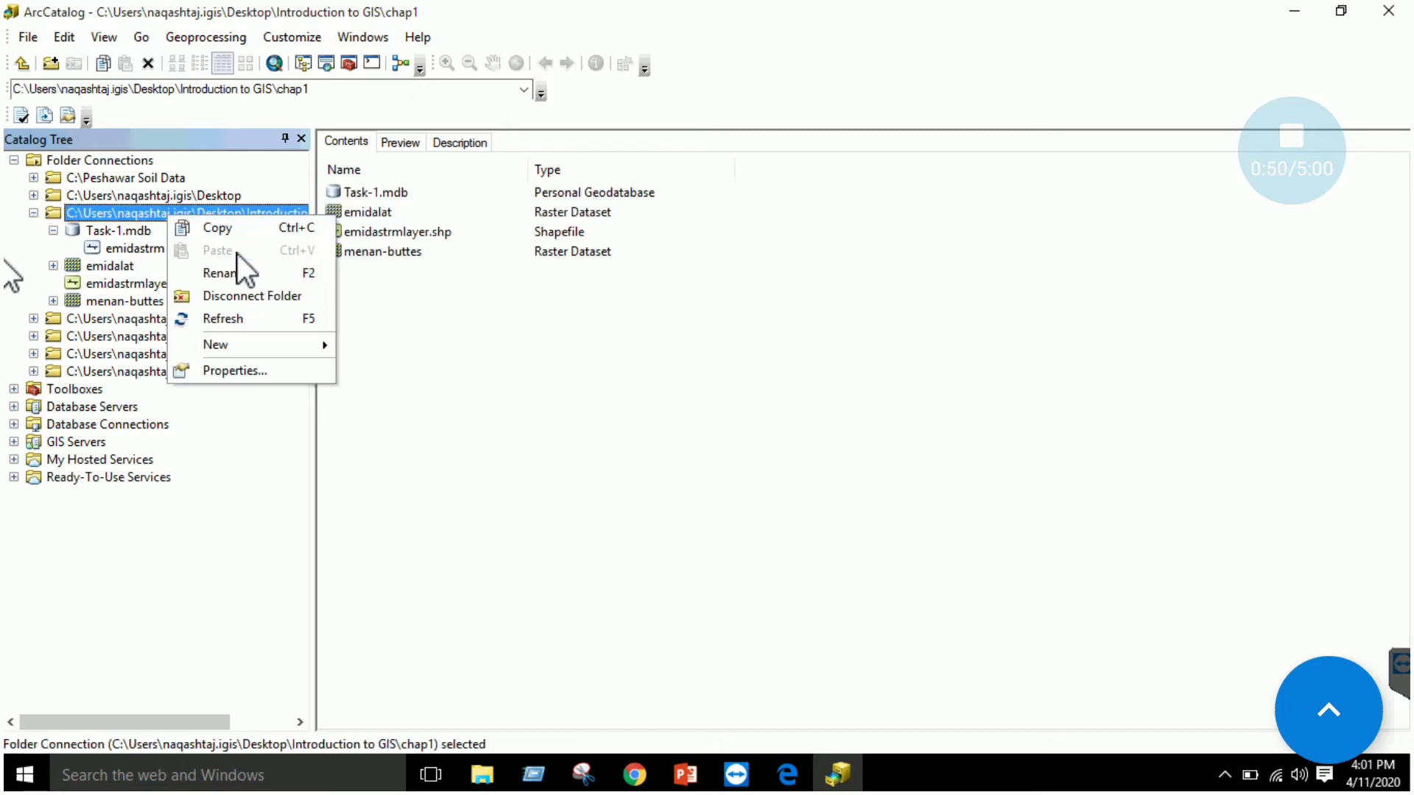
mouse_move(238, 342)
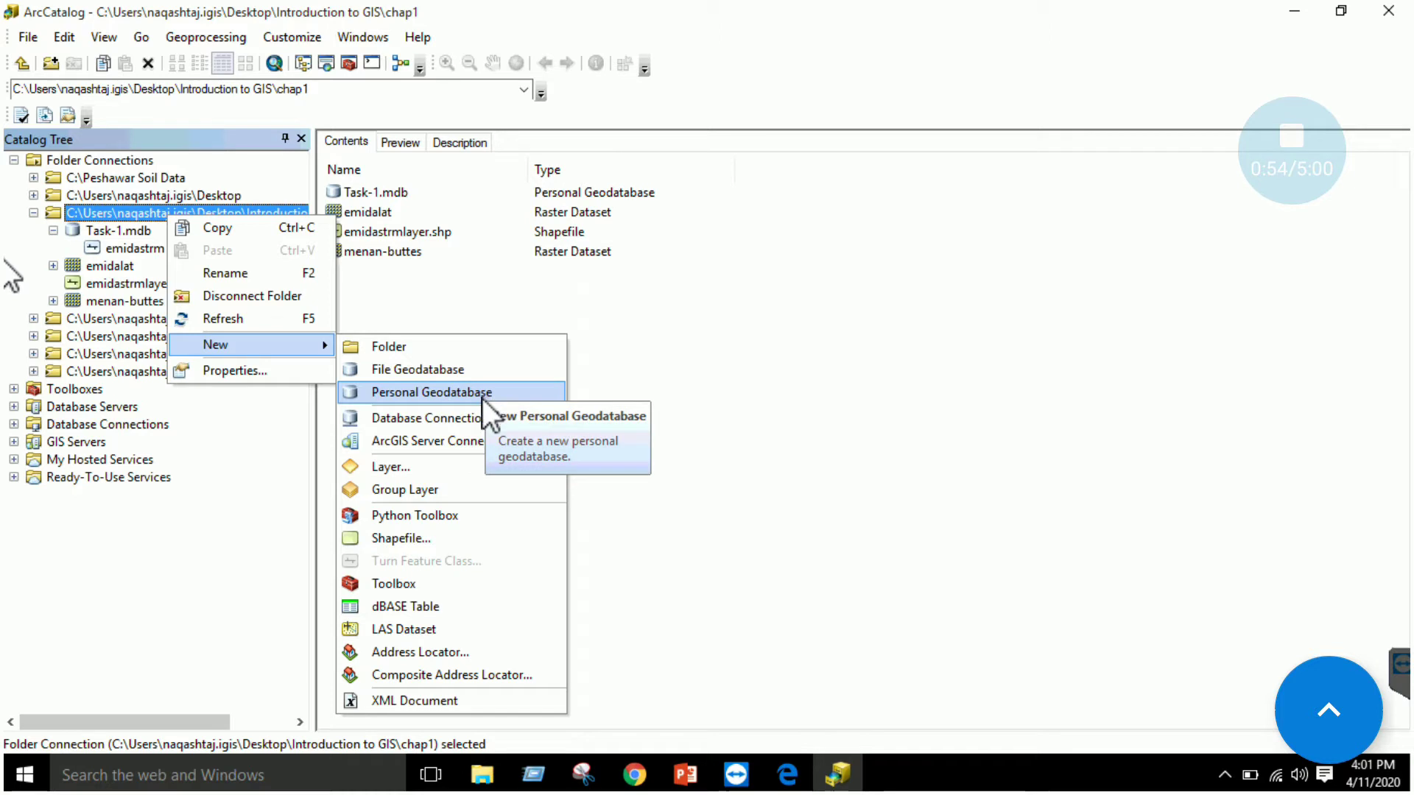
click(486, 321)
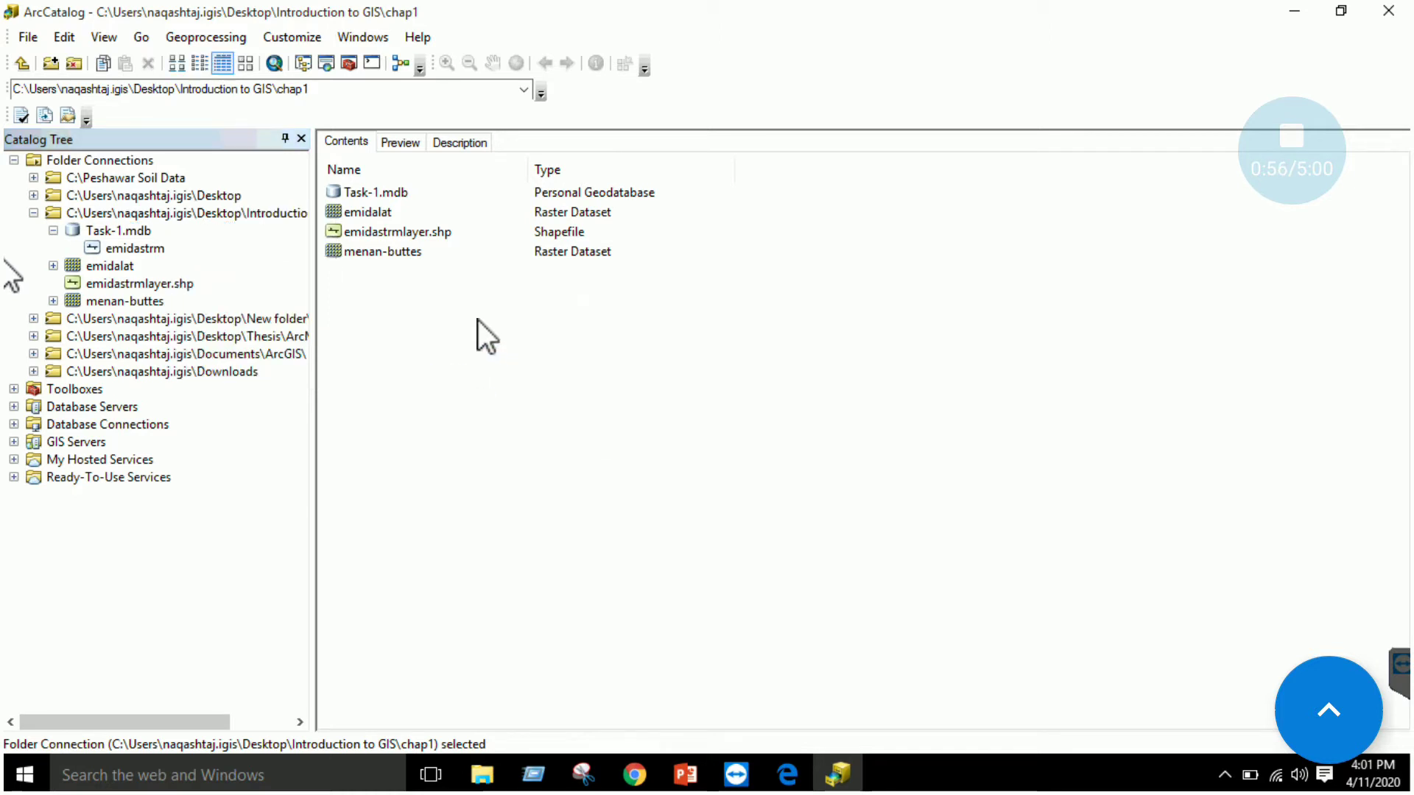
right_click(134, 232)
mouse_move(223, 436)
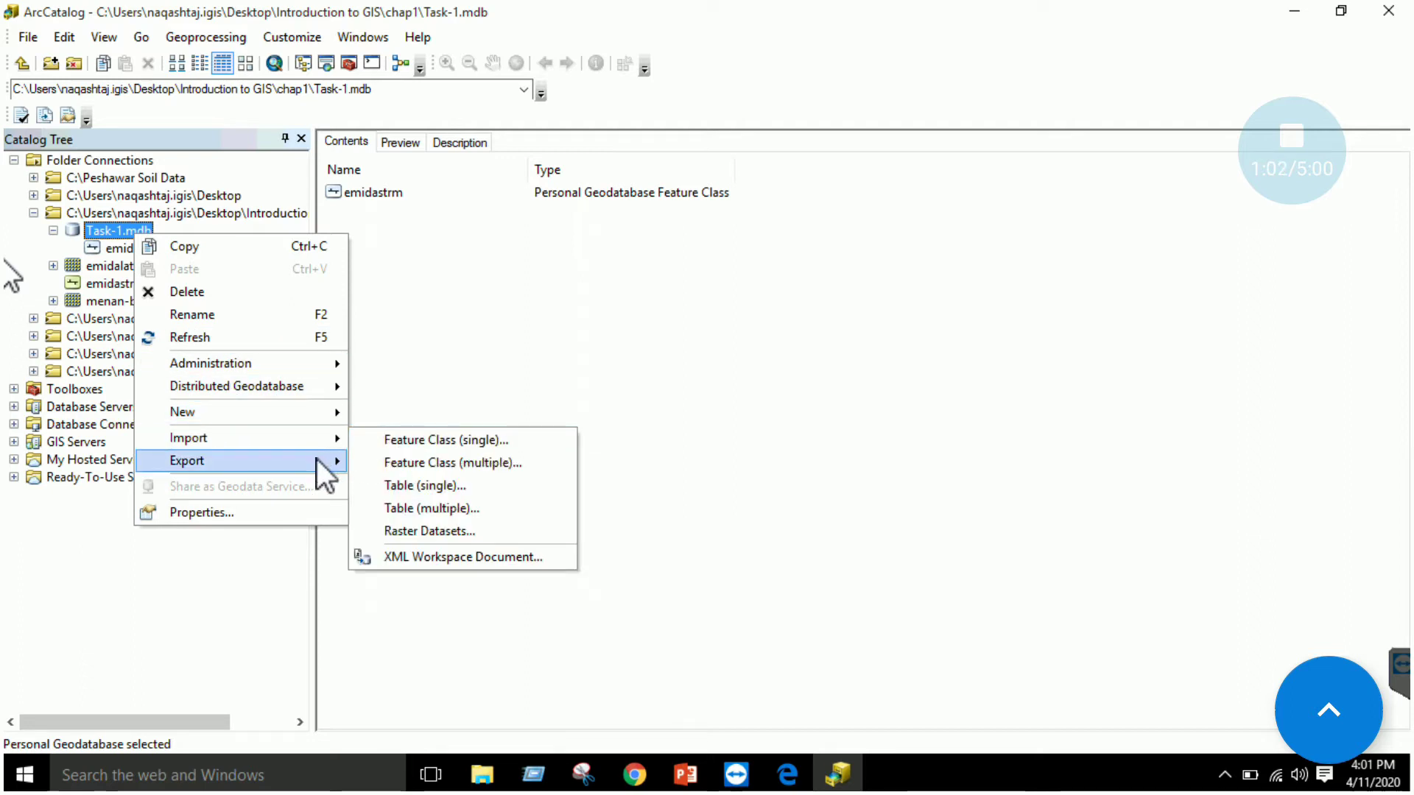
mouse_move(321, 463)
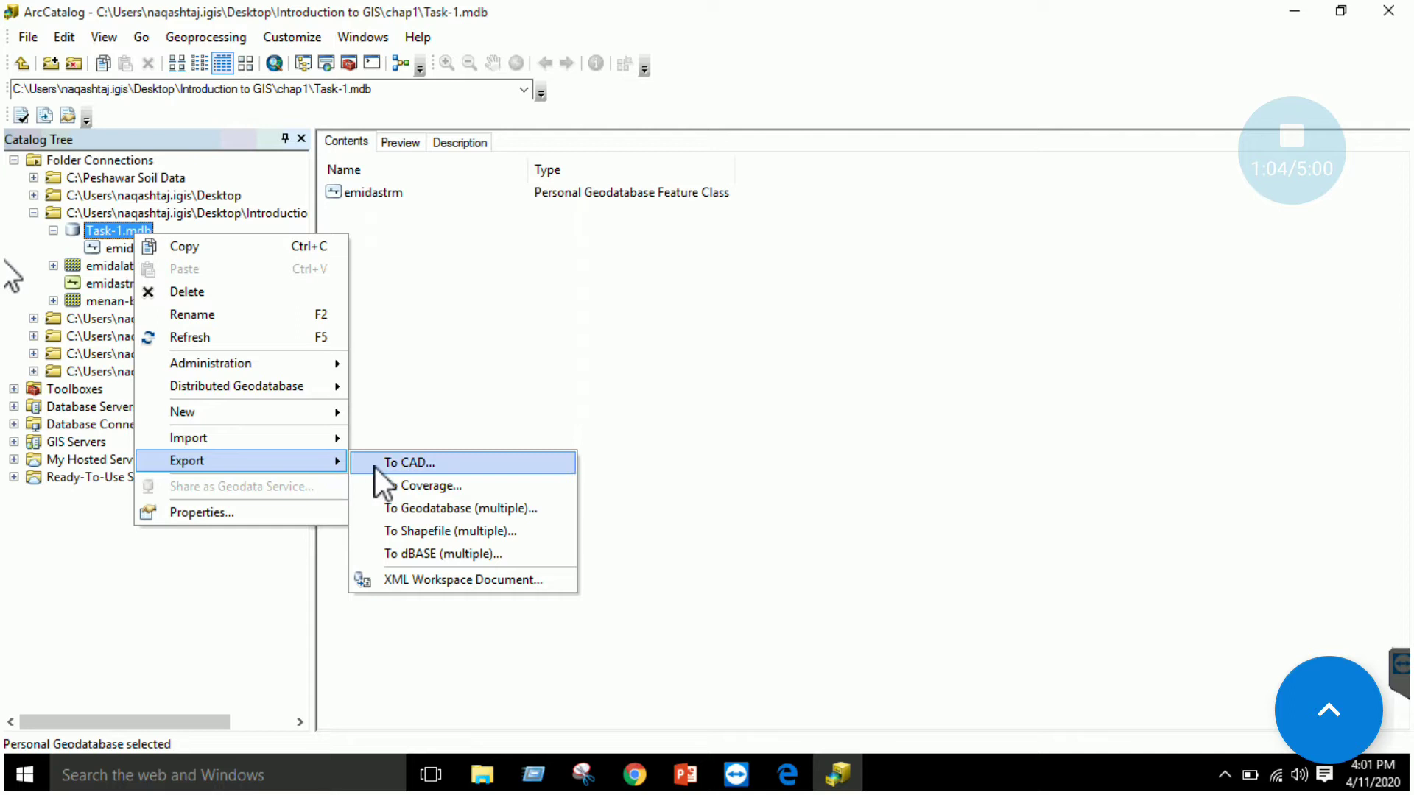
click(440, 401)
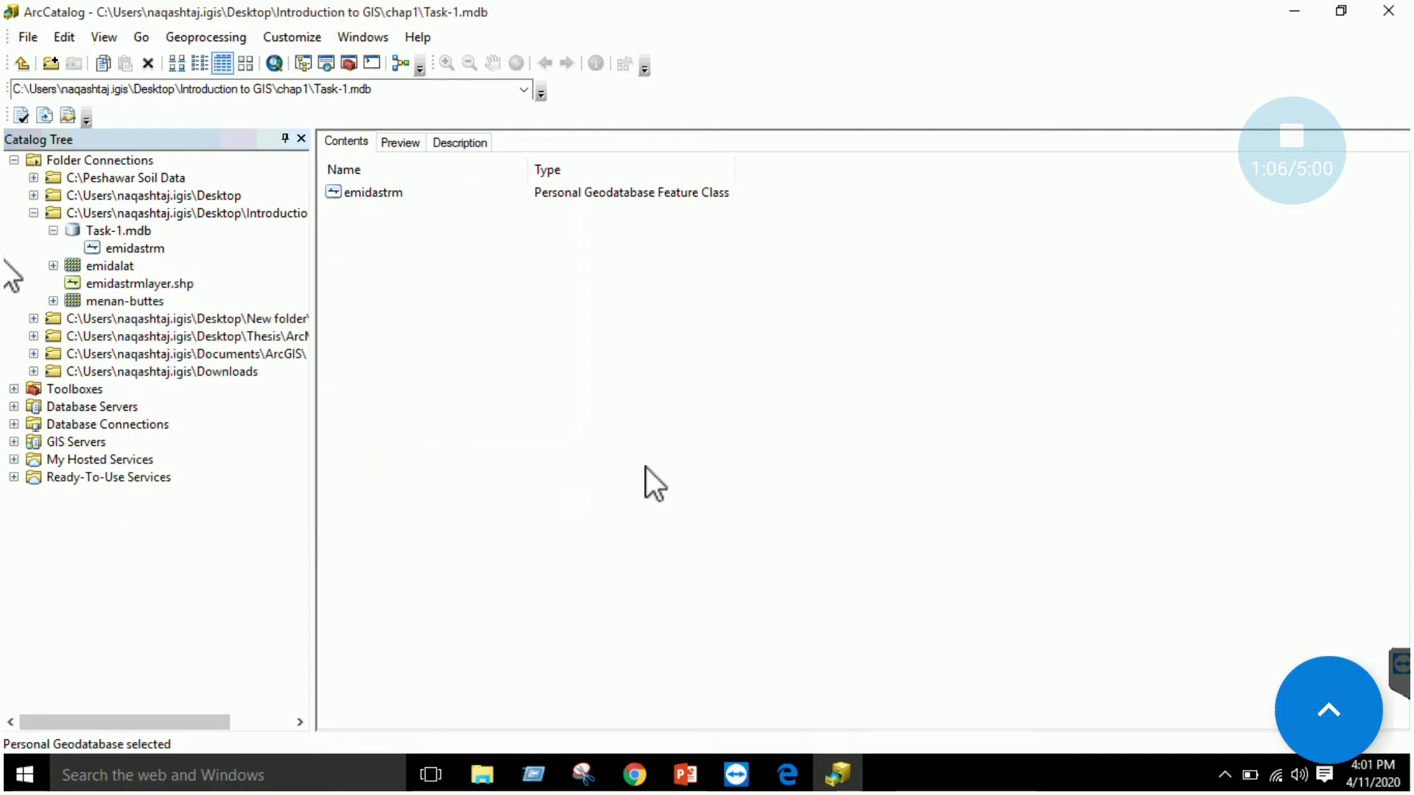
Step: Switch to the textbook PDF in Edge to consult Task 2, and locate ArcMap 10.7.1 among the installed ArcGIS programs
click(792, 783)
scroll(464, 524, down, 3)
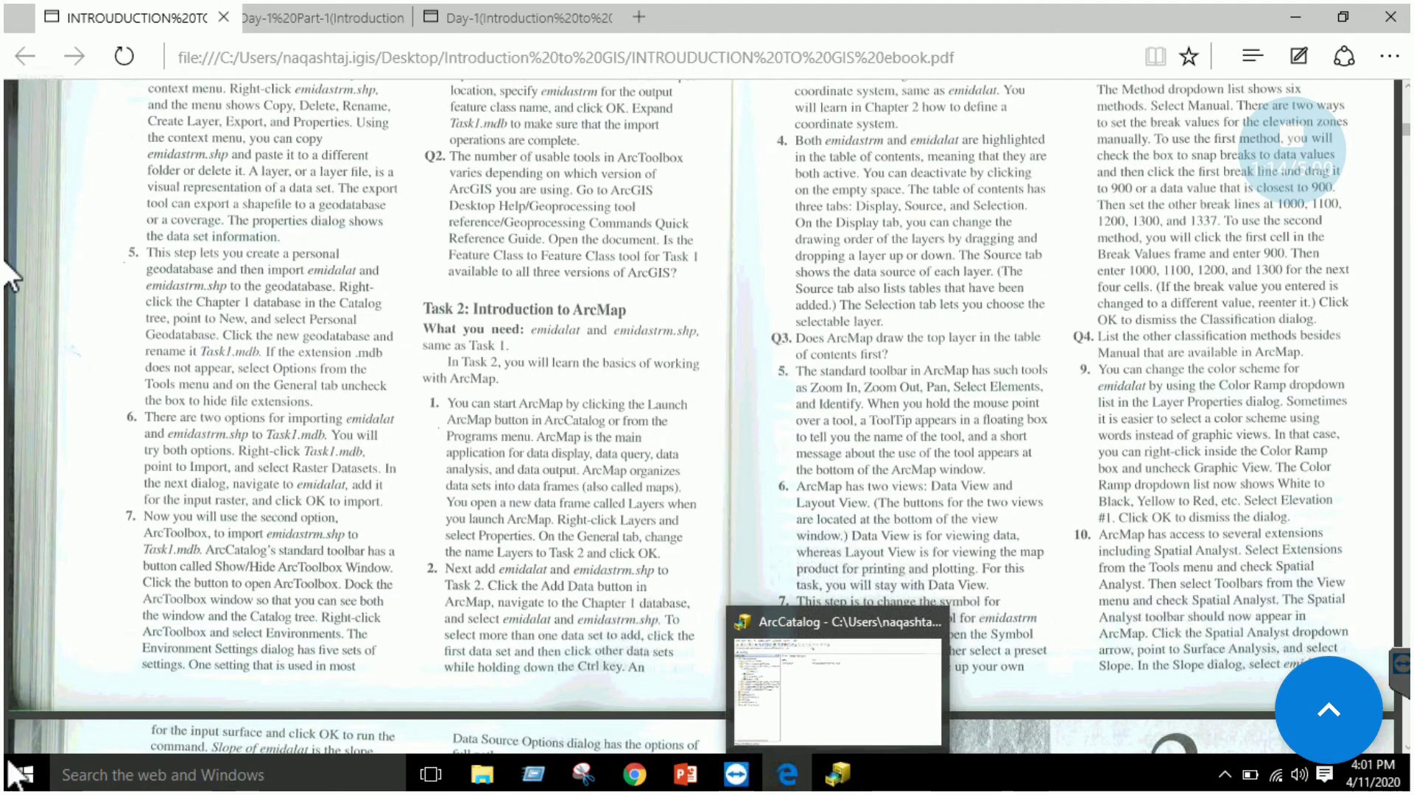
click(26, 779)
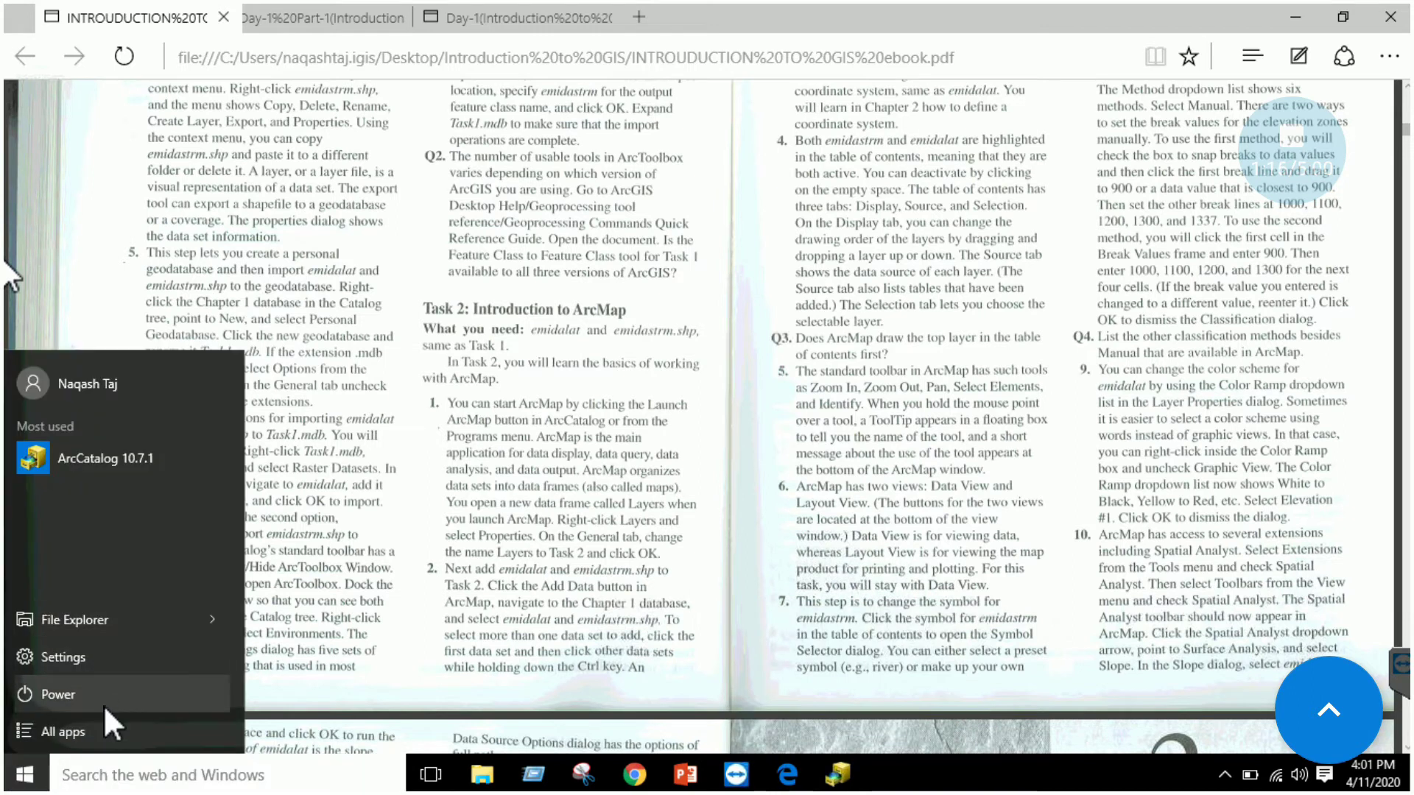
click(105, 729)
click(202, 648)
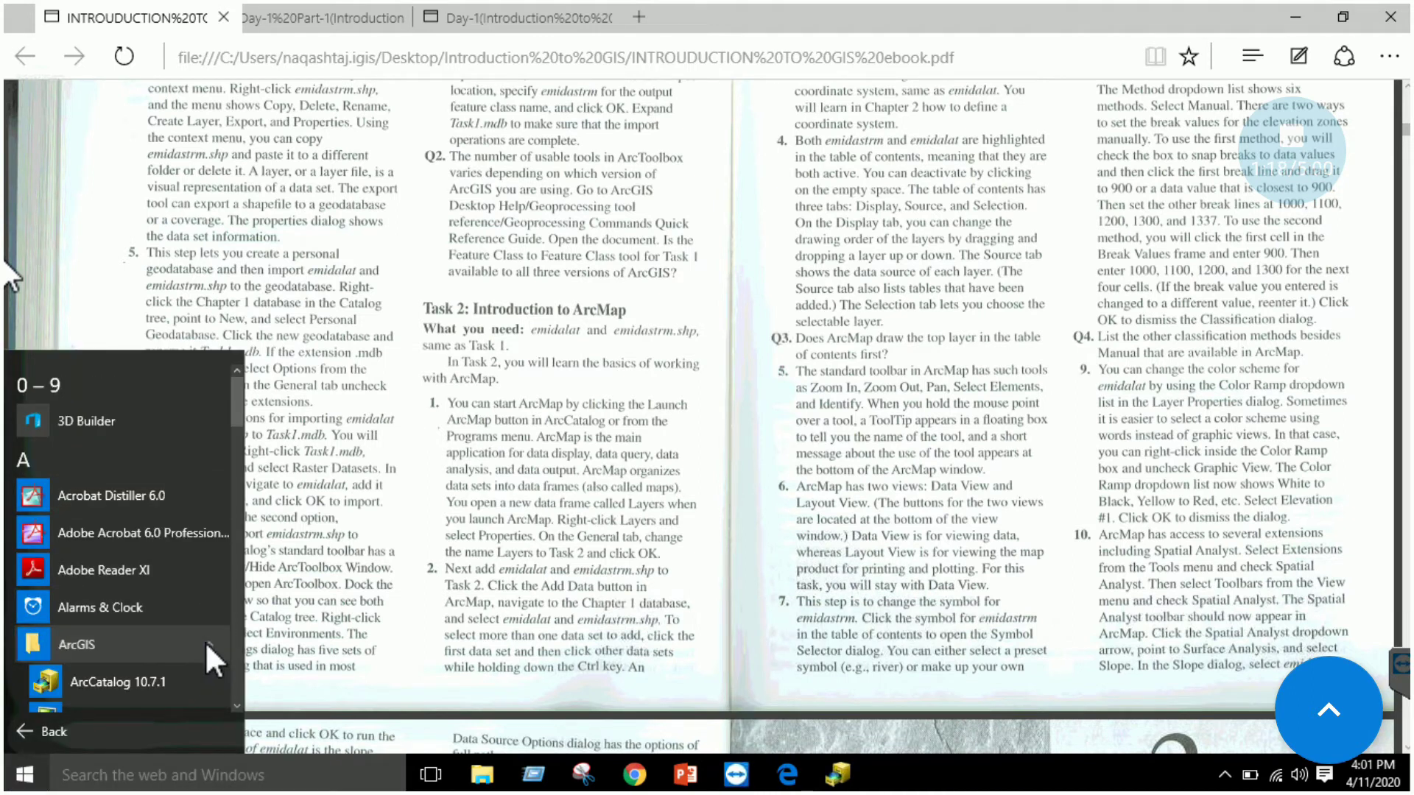
scroll(189, 606, down, 5)
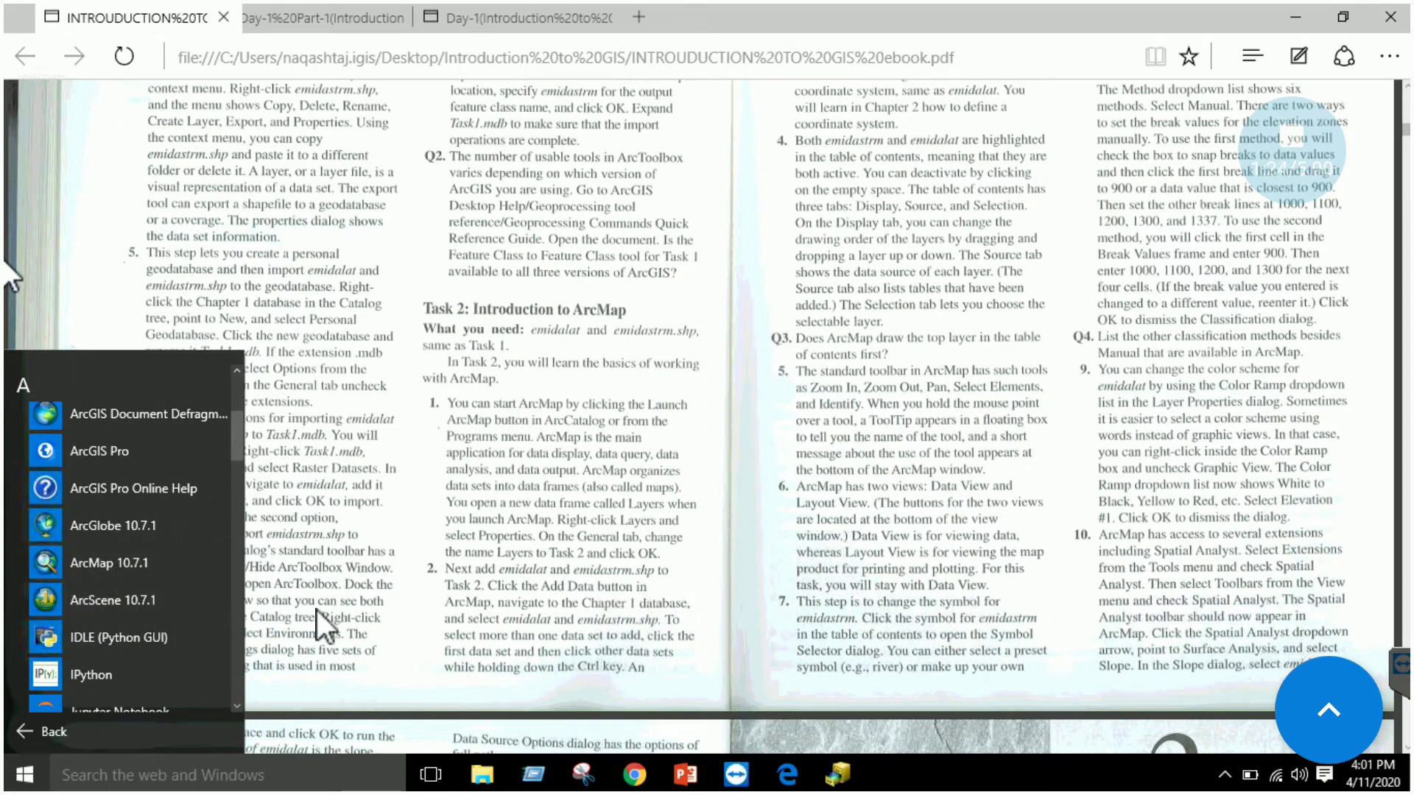
Step: Return to ArcCatalog, launch ArcMap from it and dismiss the Getting Started dialog to work in a blank map
click(837, 774)
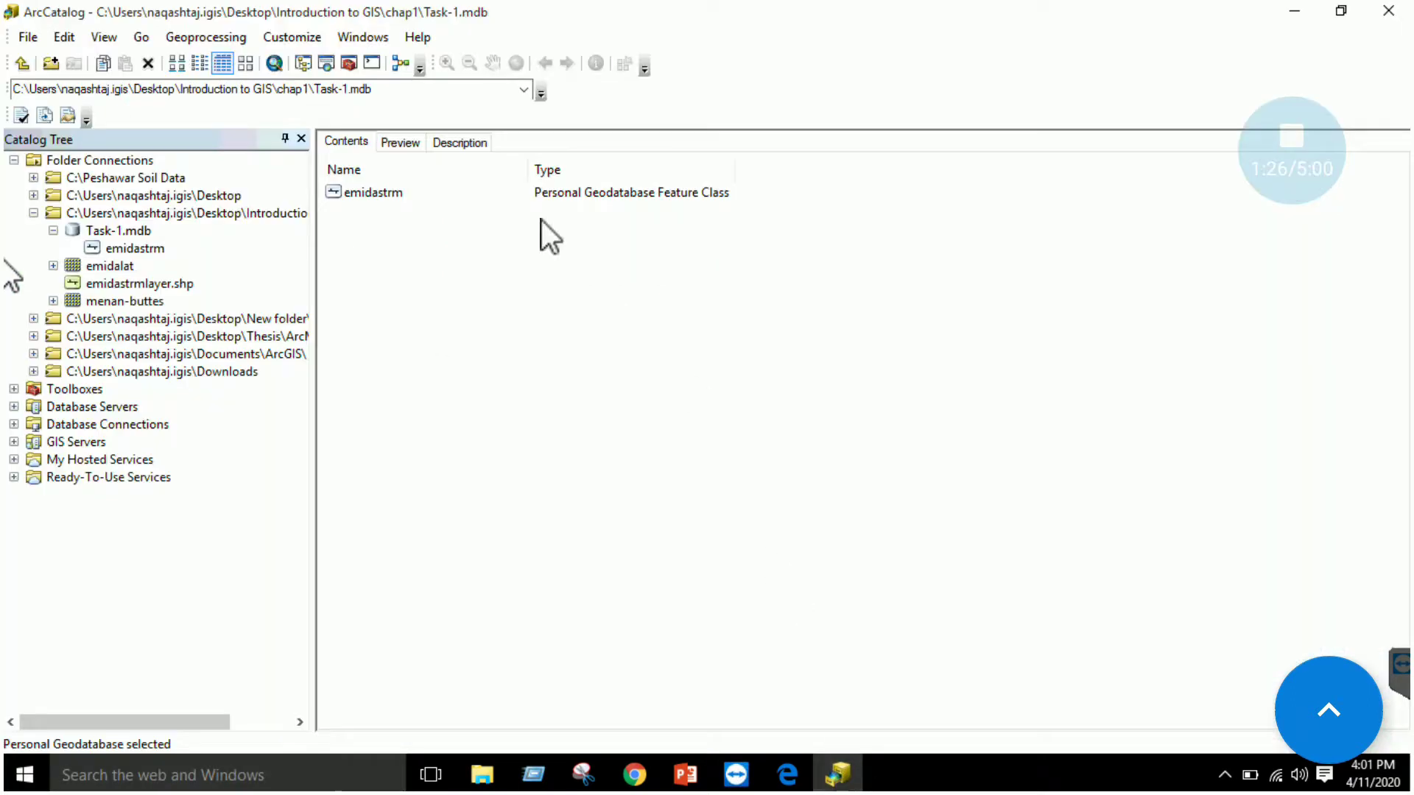
click(271, 66)
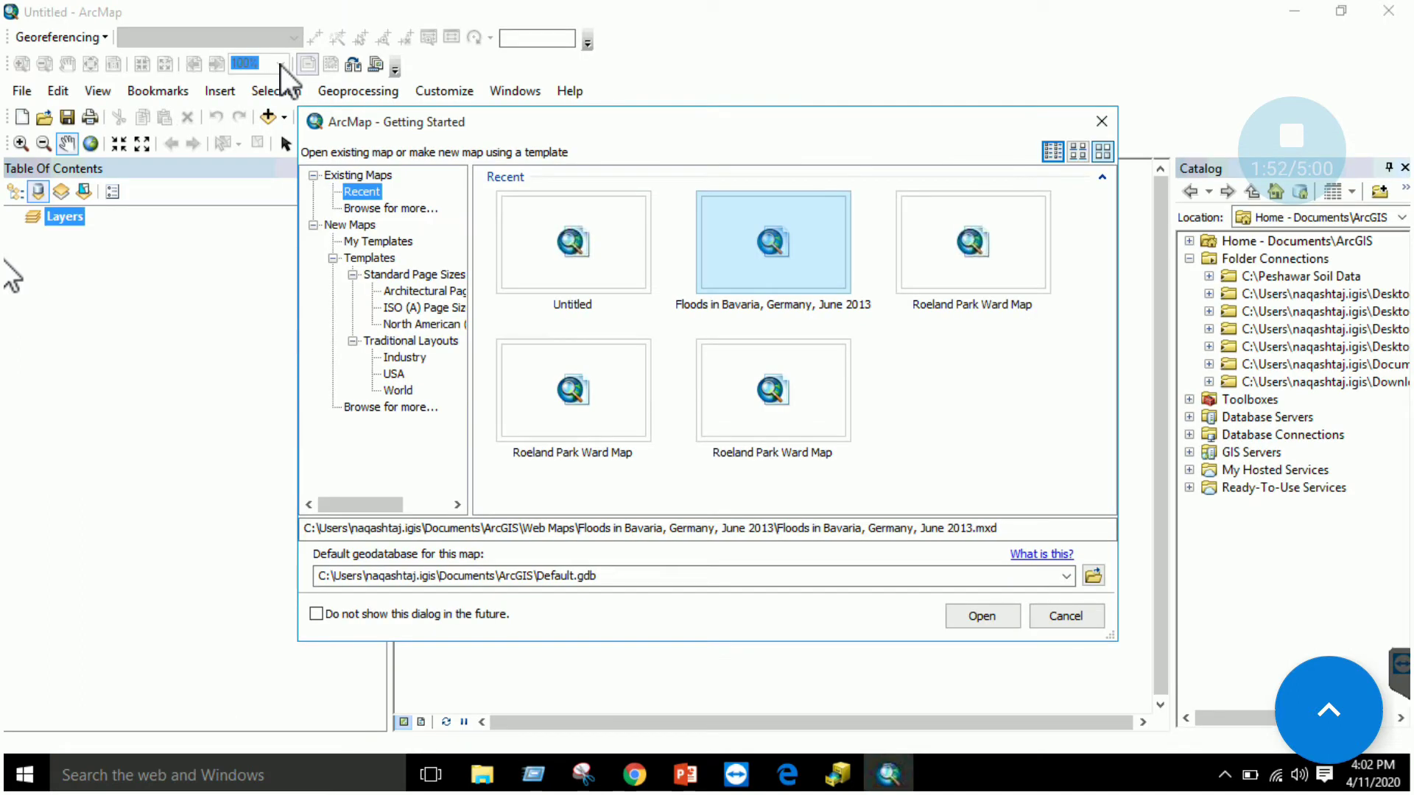
click(378, 208)
click(975, 177)
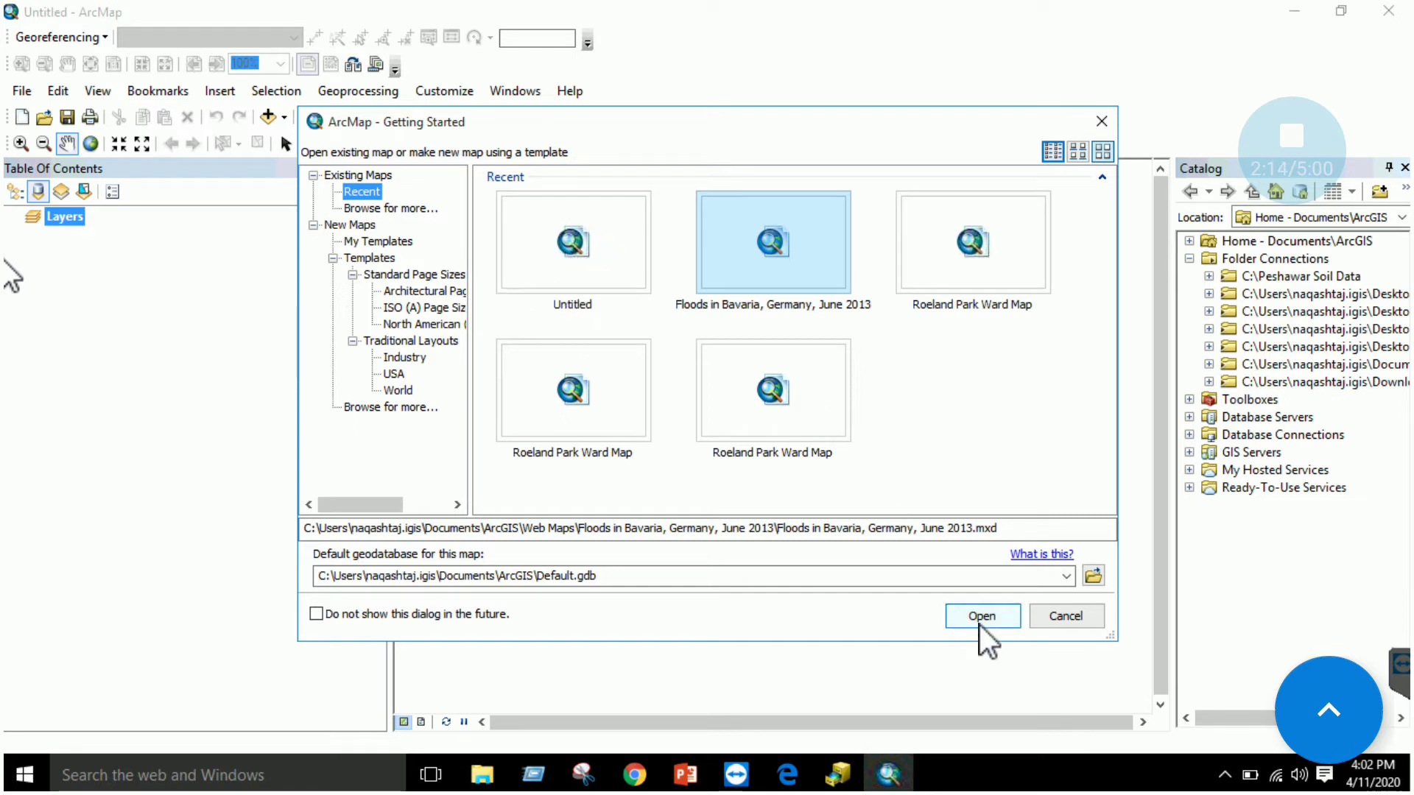
click(1065, 617)
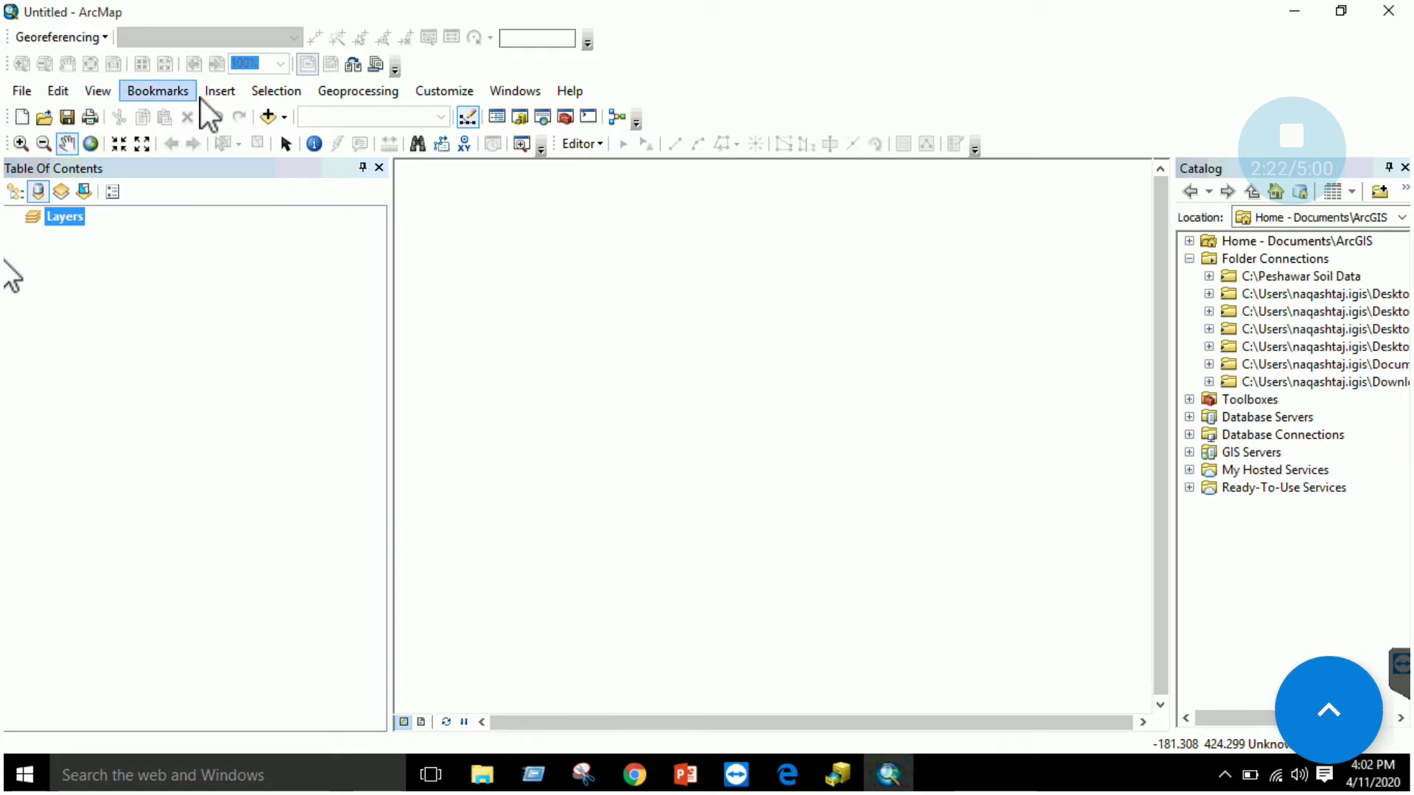
Step: Add emidastrmlayer.shp from the chap1 folder to the map, accepting its unknown spatial reference
click(269, 117)
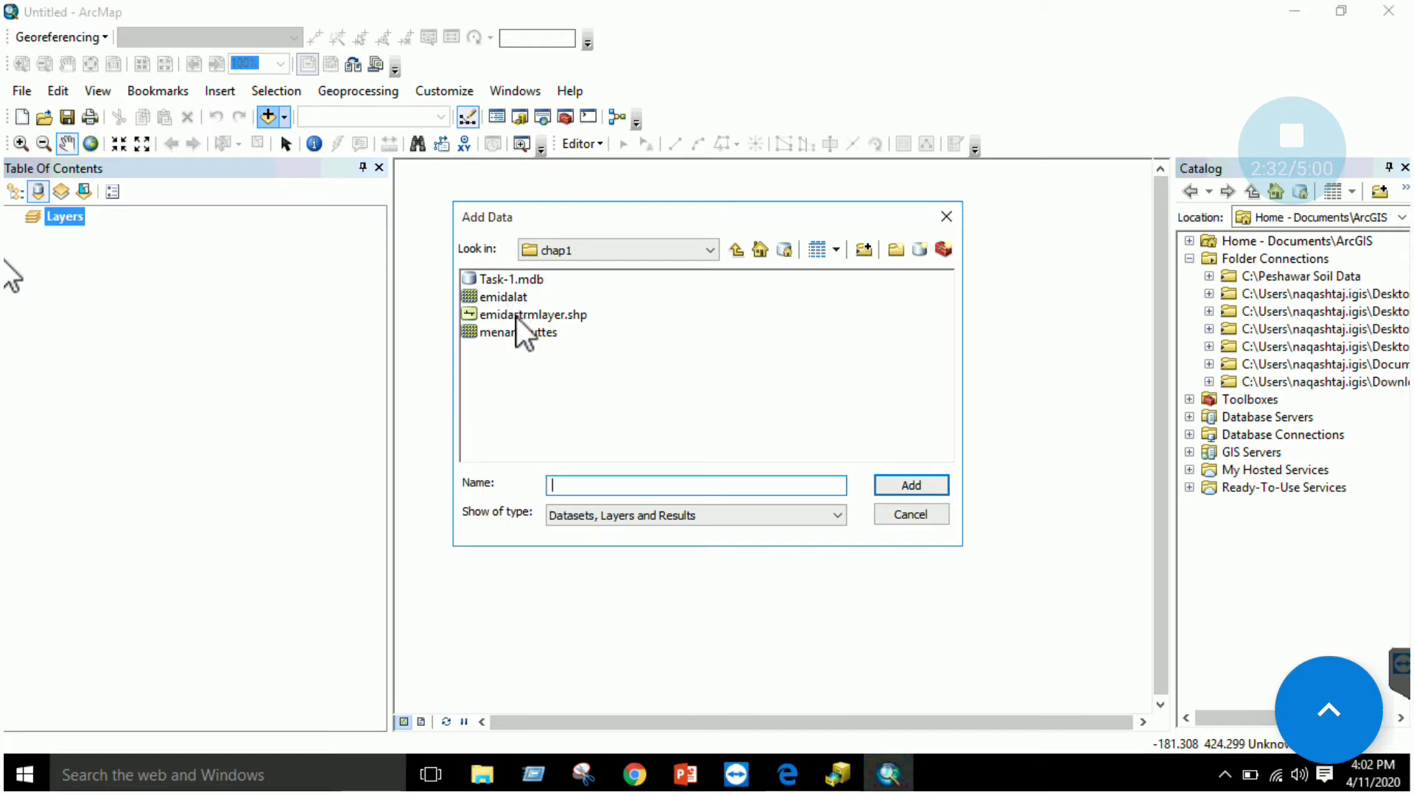
click(515, 317)
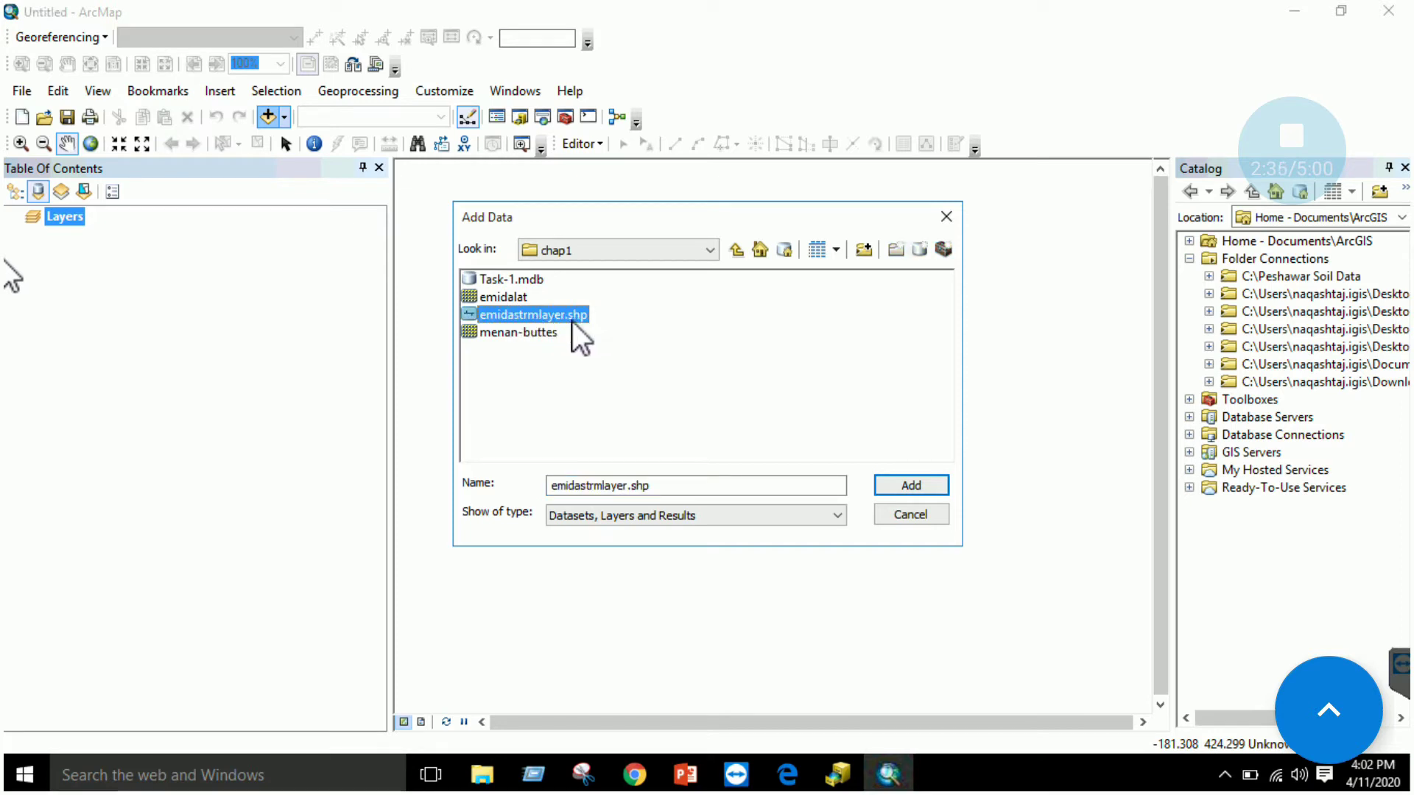
click(909, 489)
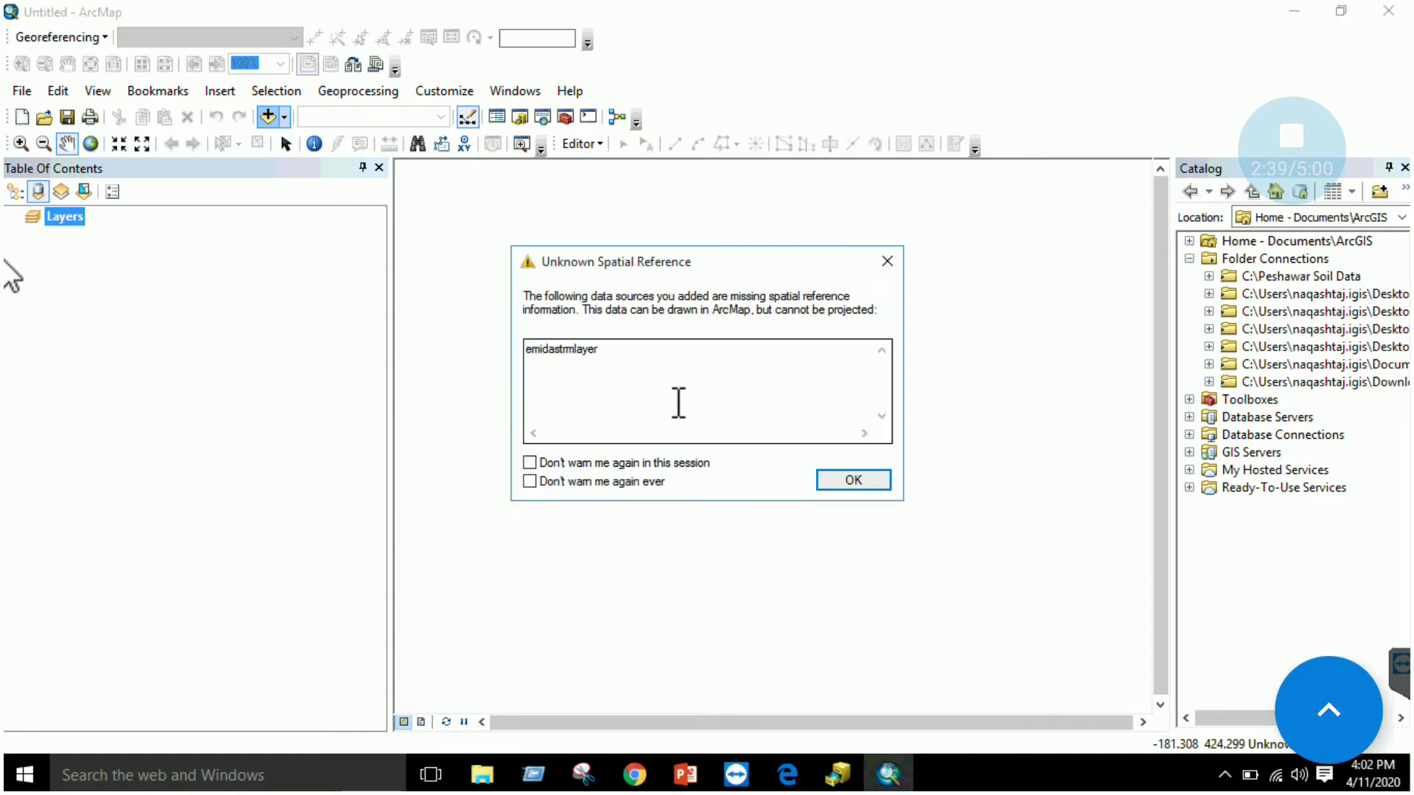
click(854, 478)
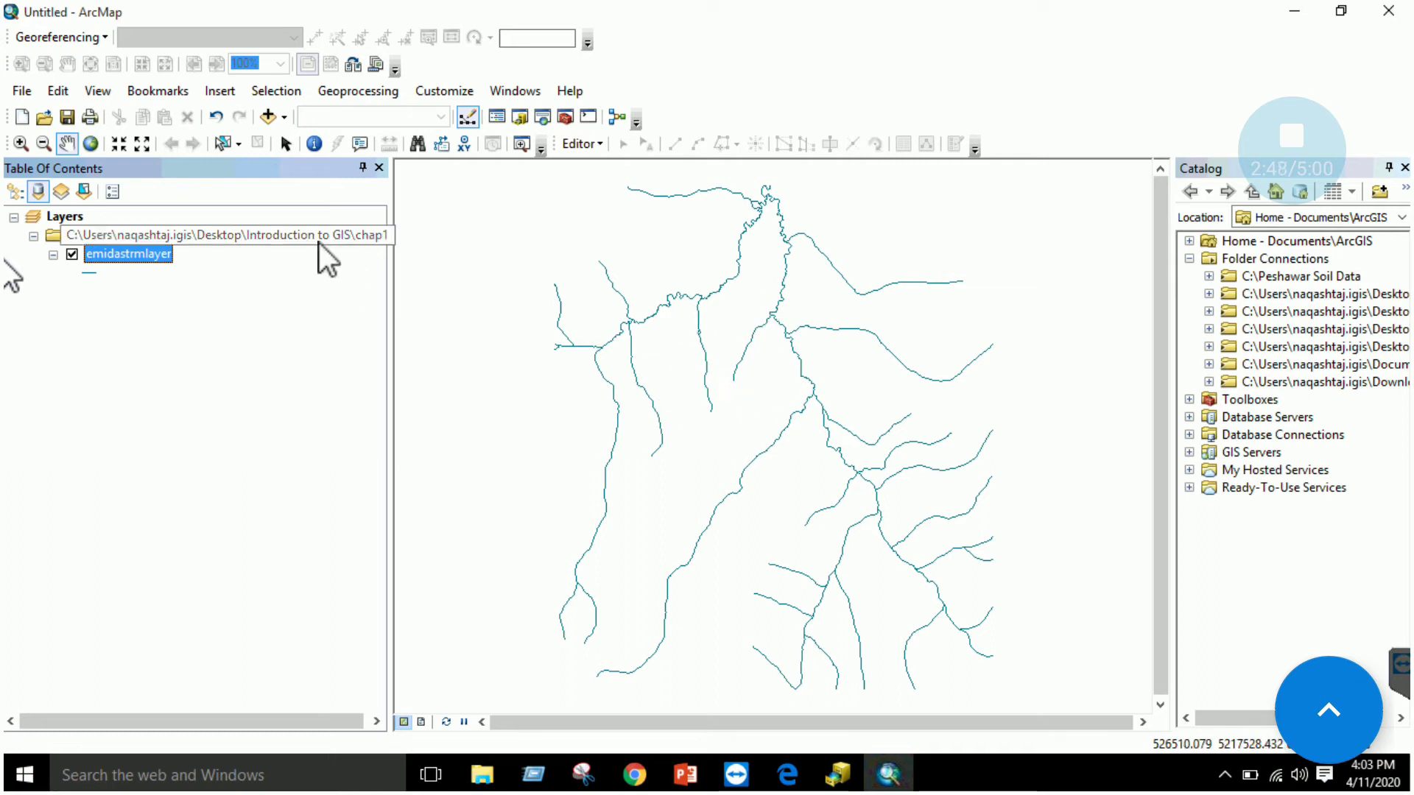
Step: Add the emidalat raster from the chap1 folder to the Layers data frame
right_click(72, 218)
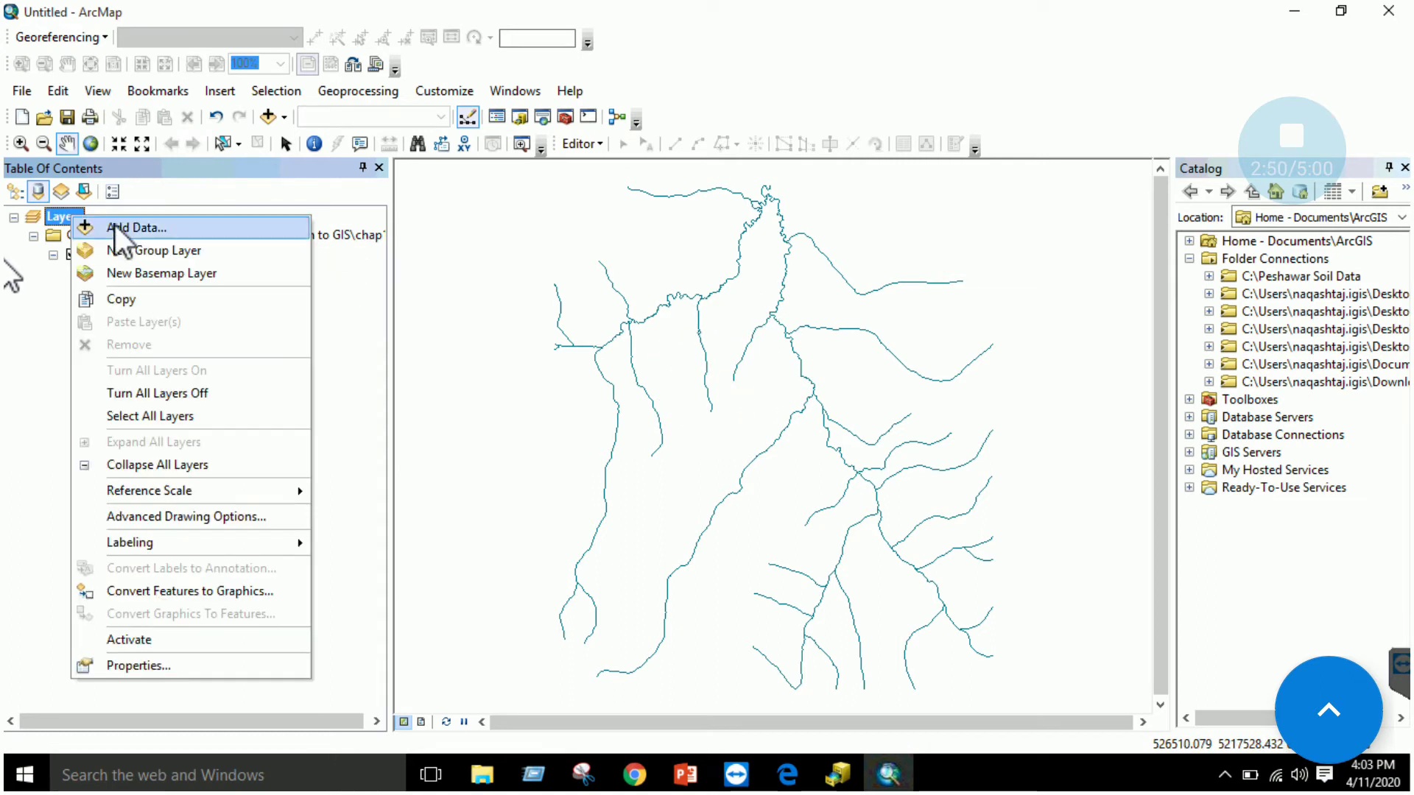
click(357, 316)
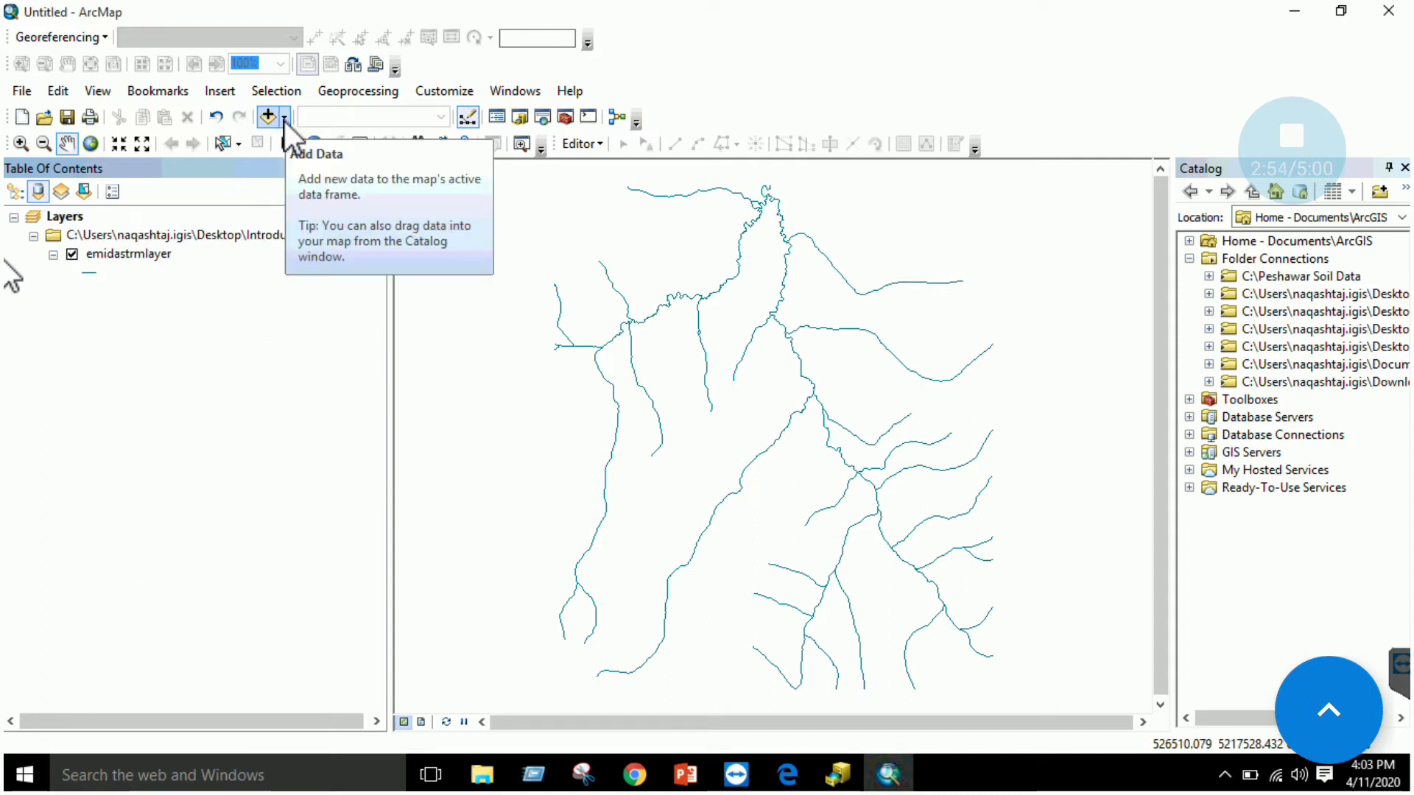
right_click(72, 216)
click(174, 228)
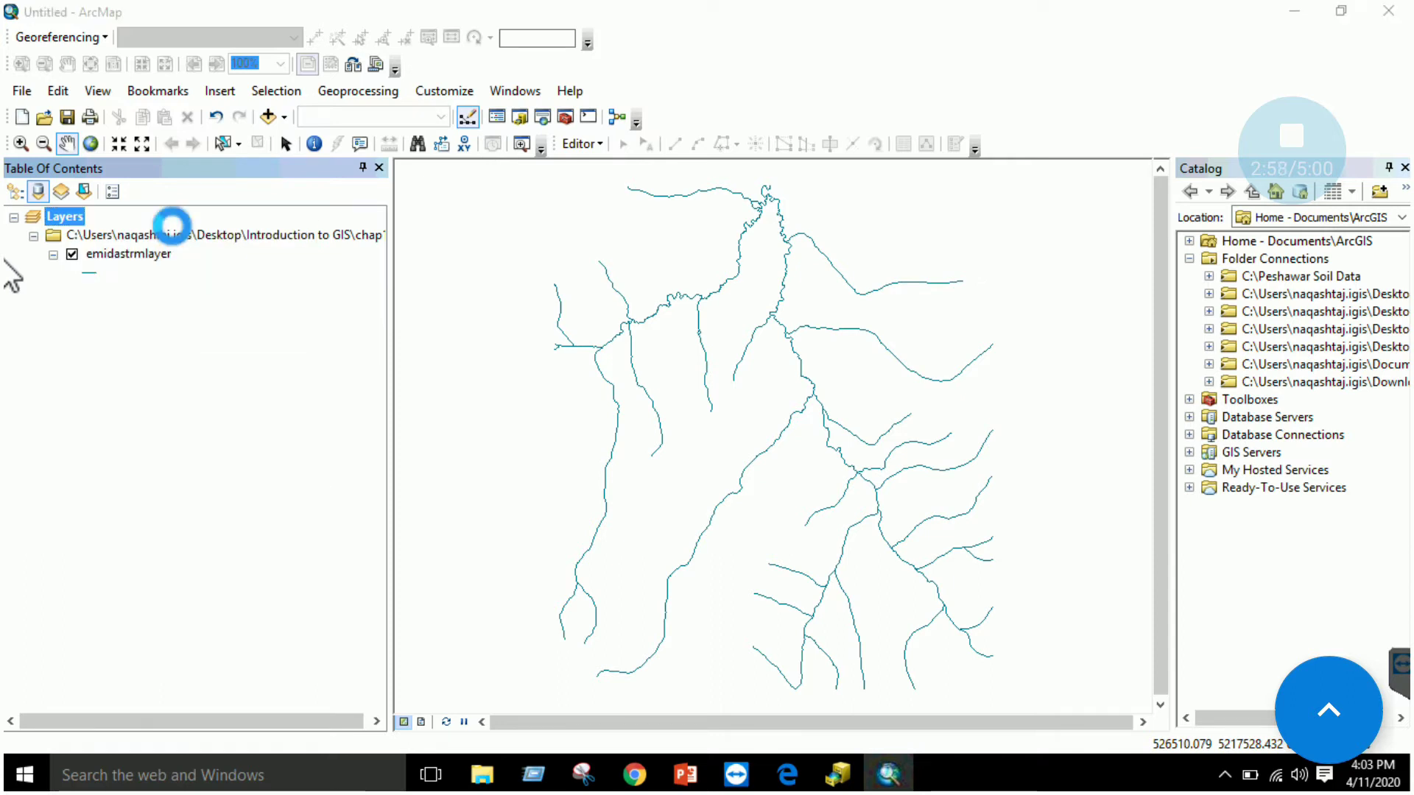
click(520, 317)
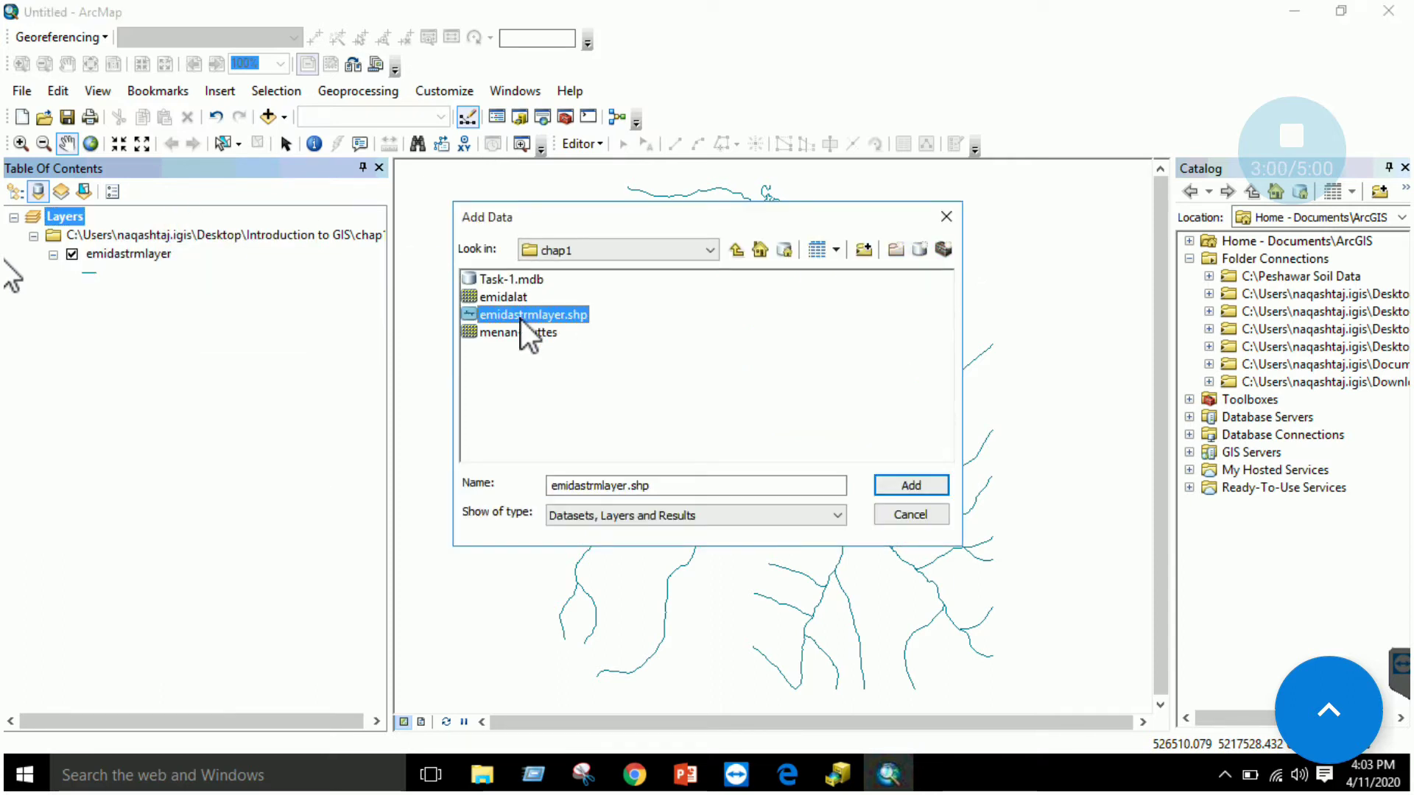
click(506, 298)
click(910, 485)
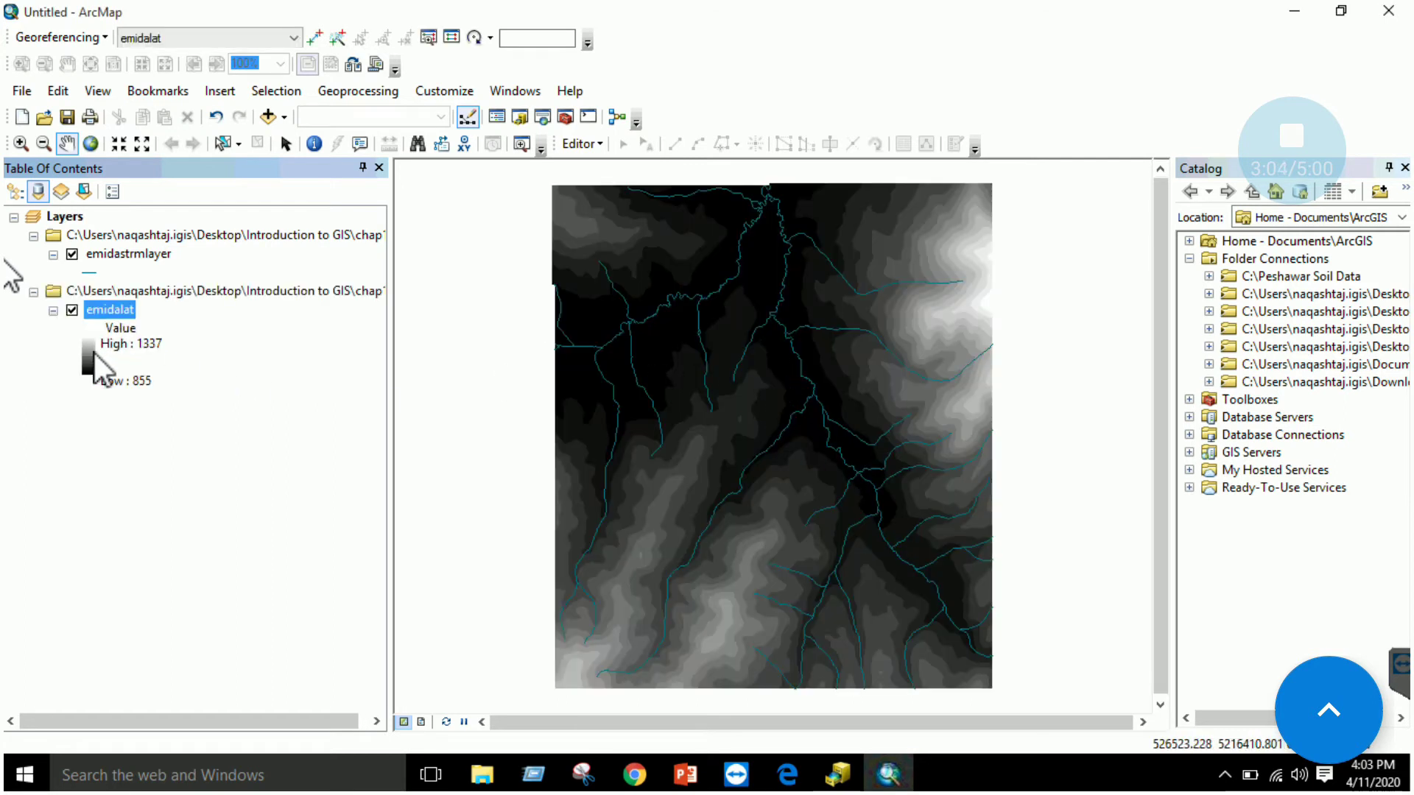
right_click(75, 219)
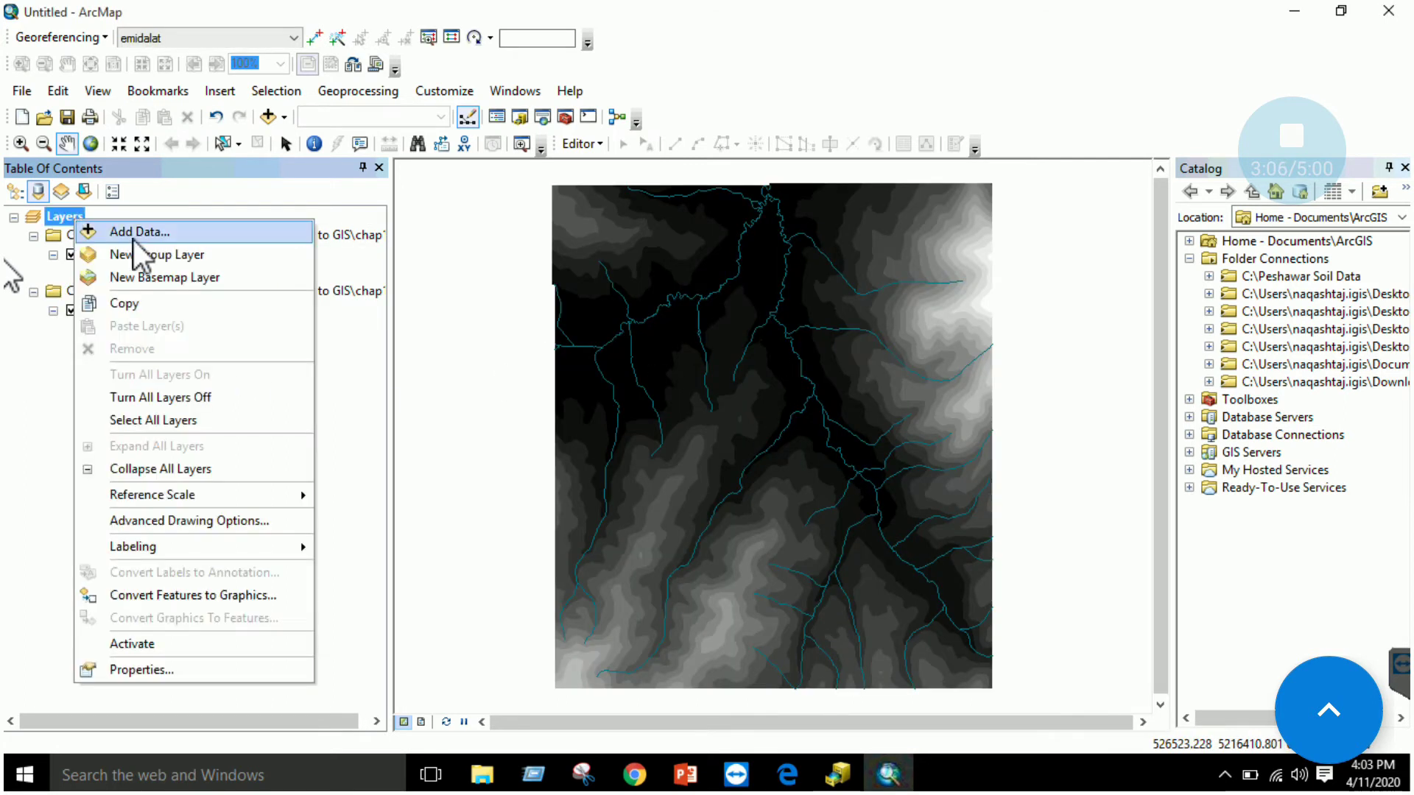
click(752, 442)
drag(751, 441, 748, 447)
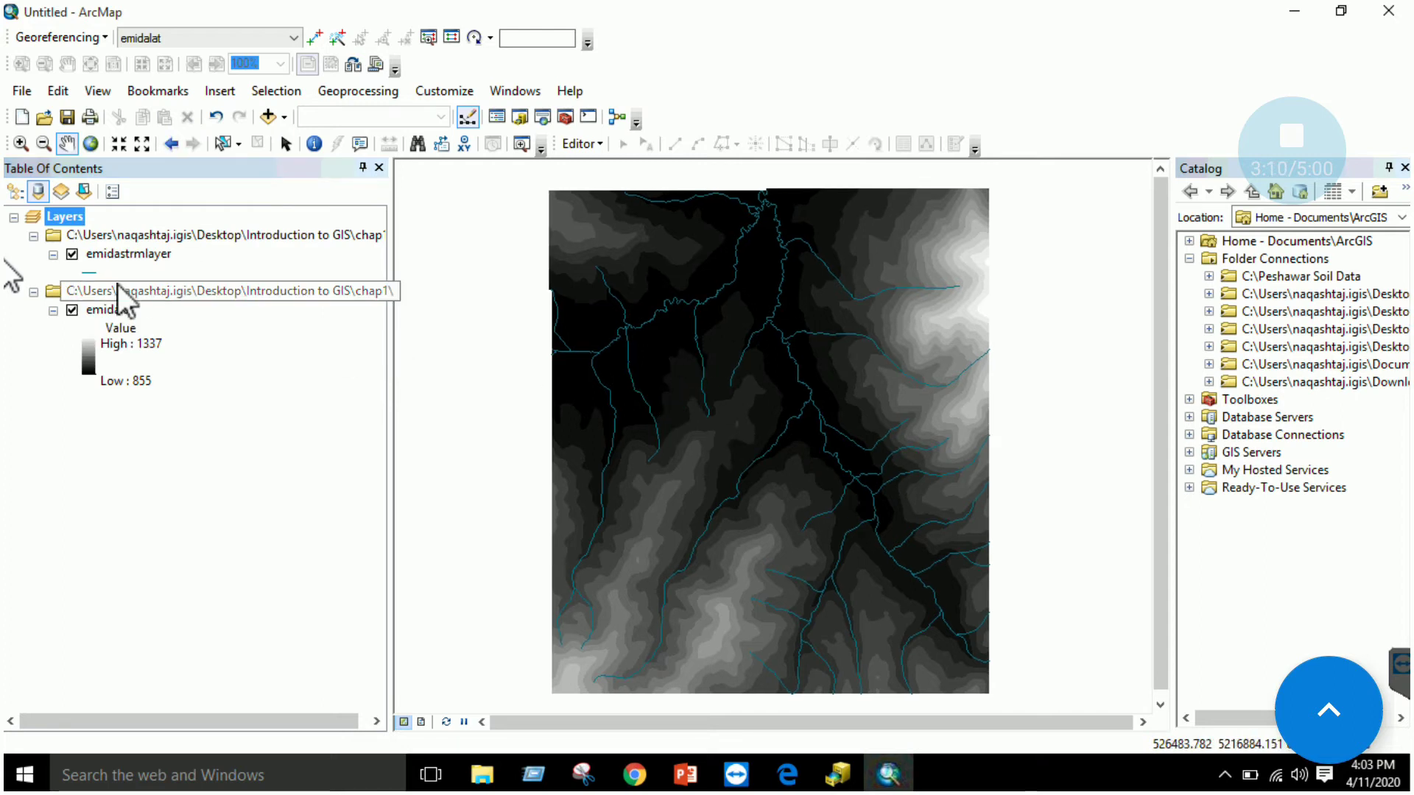
Step: Examine the attribute table of emidastrmlayer, close it, and check whether the emidalat raster offers an attribute table
click(120, 252)
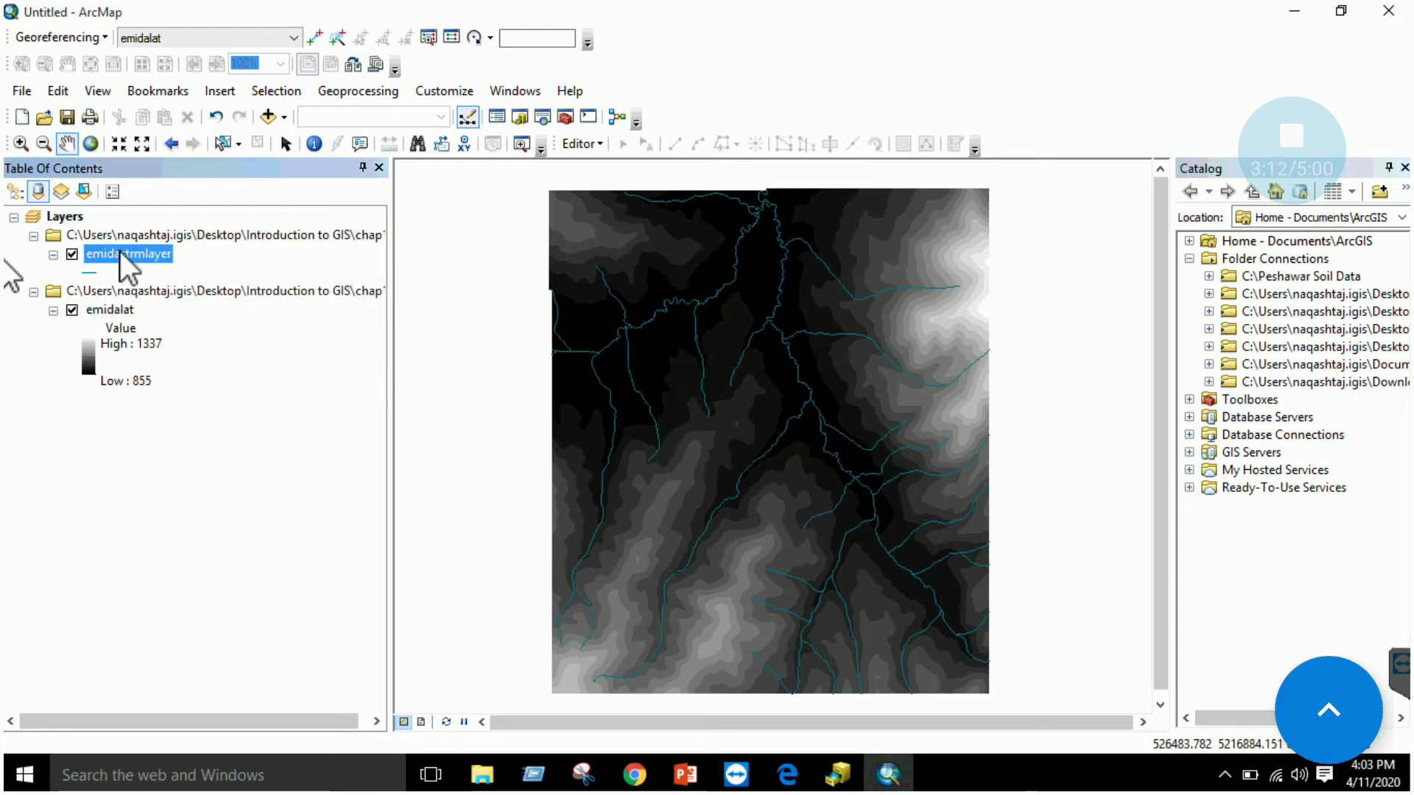
click(112, 310)
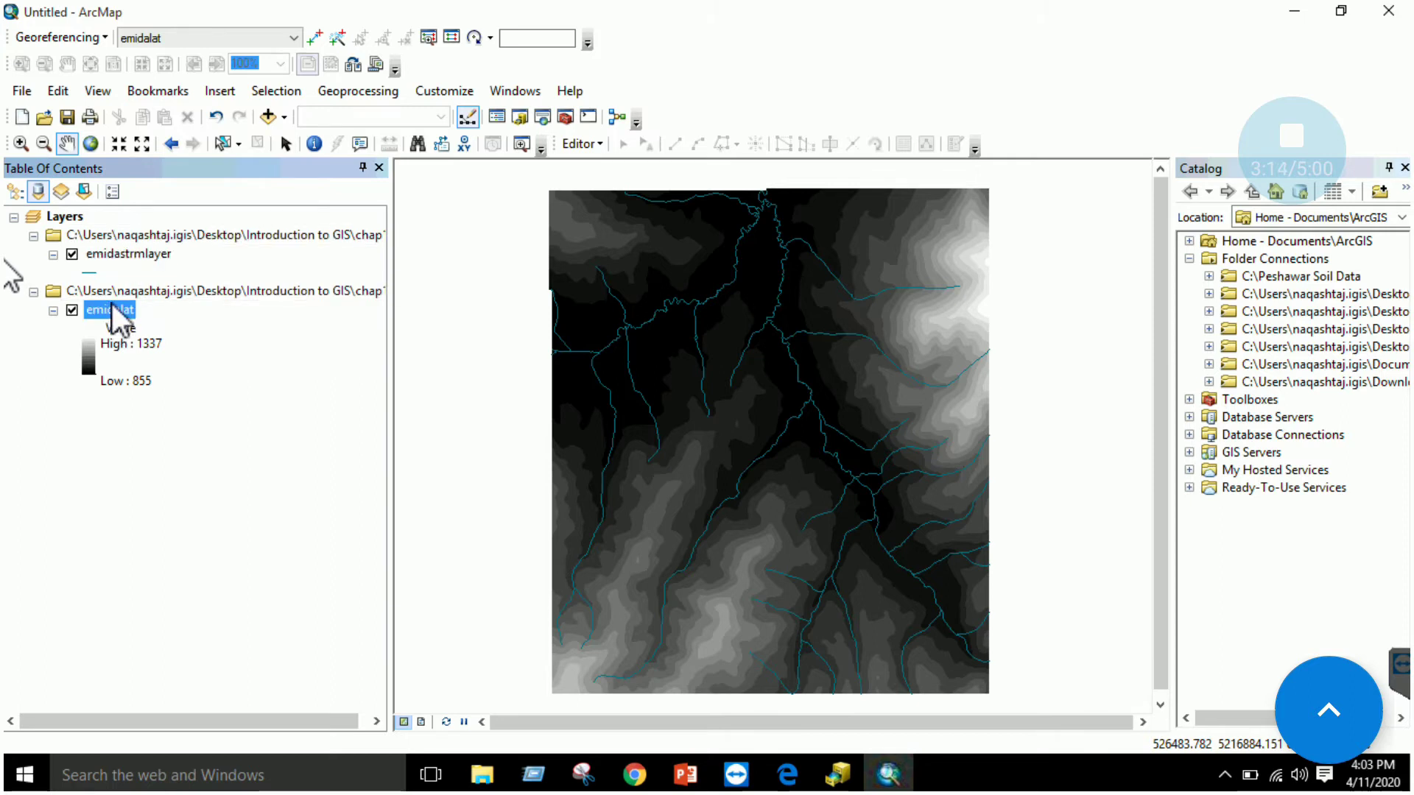
right_click(124, 253)
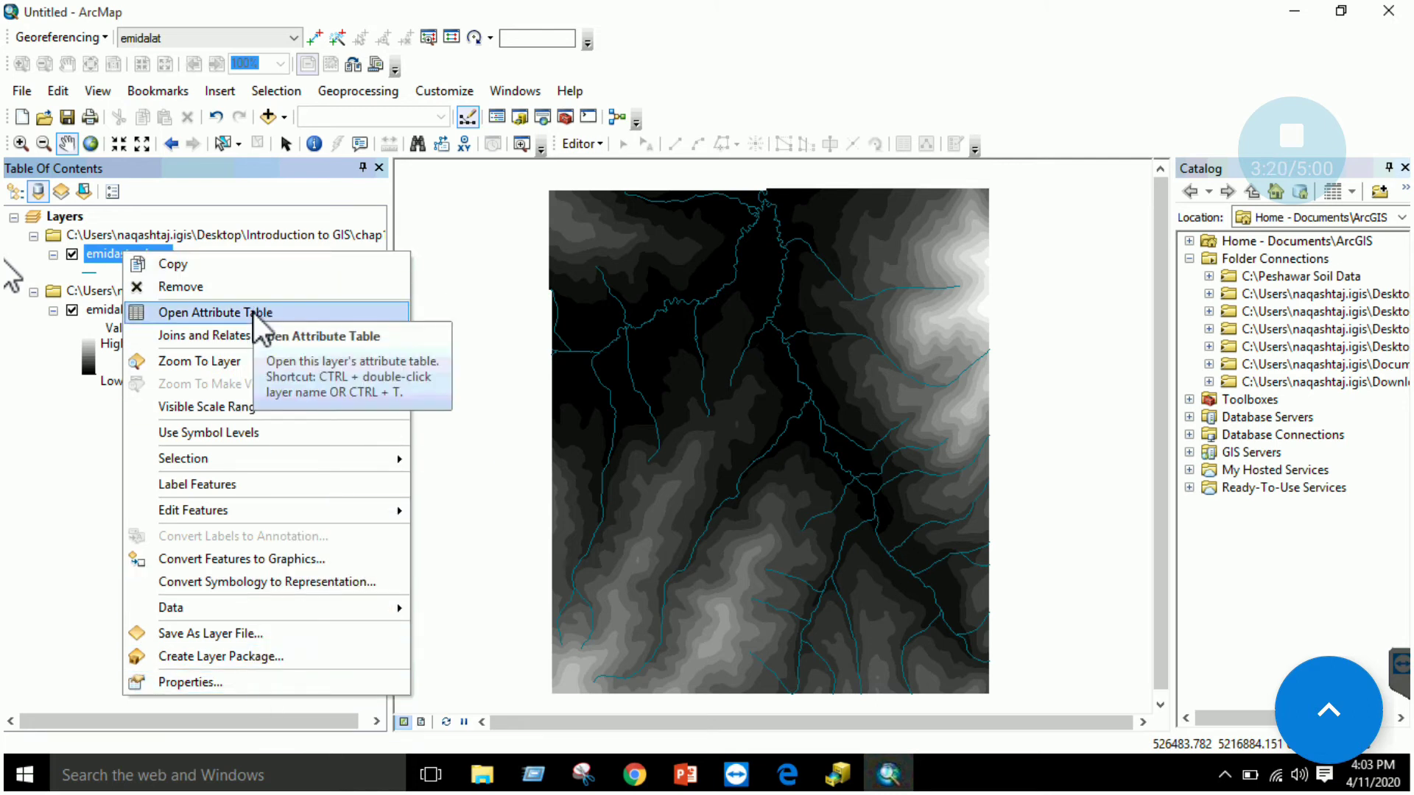
click(254, 314)
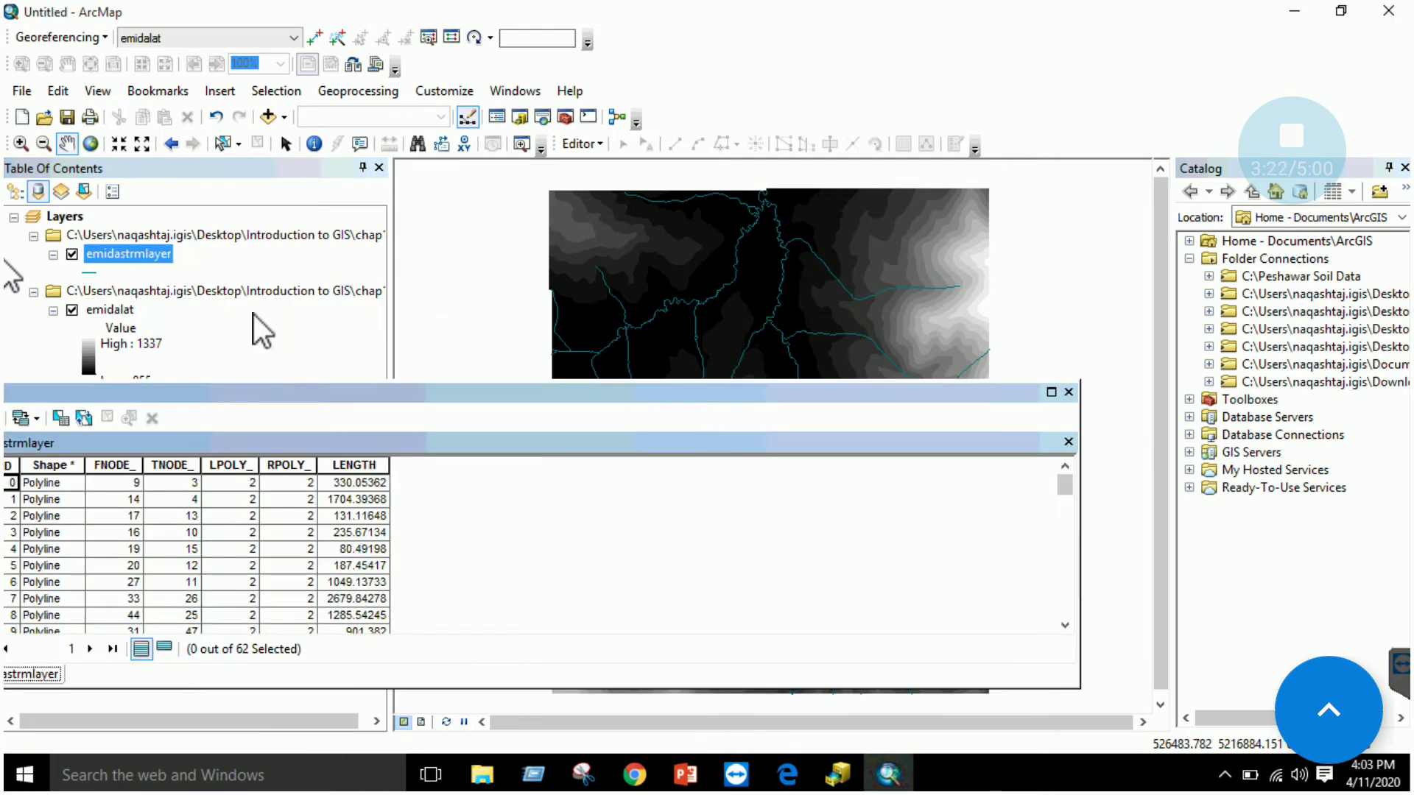
drag(254, 387, 530, 302)
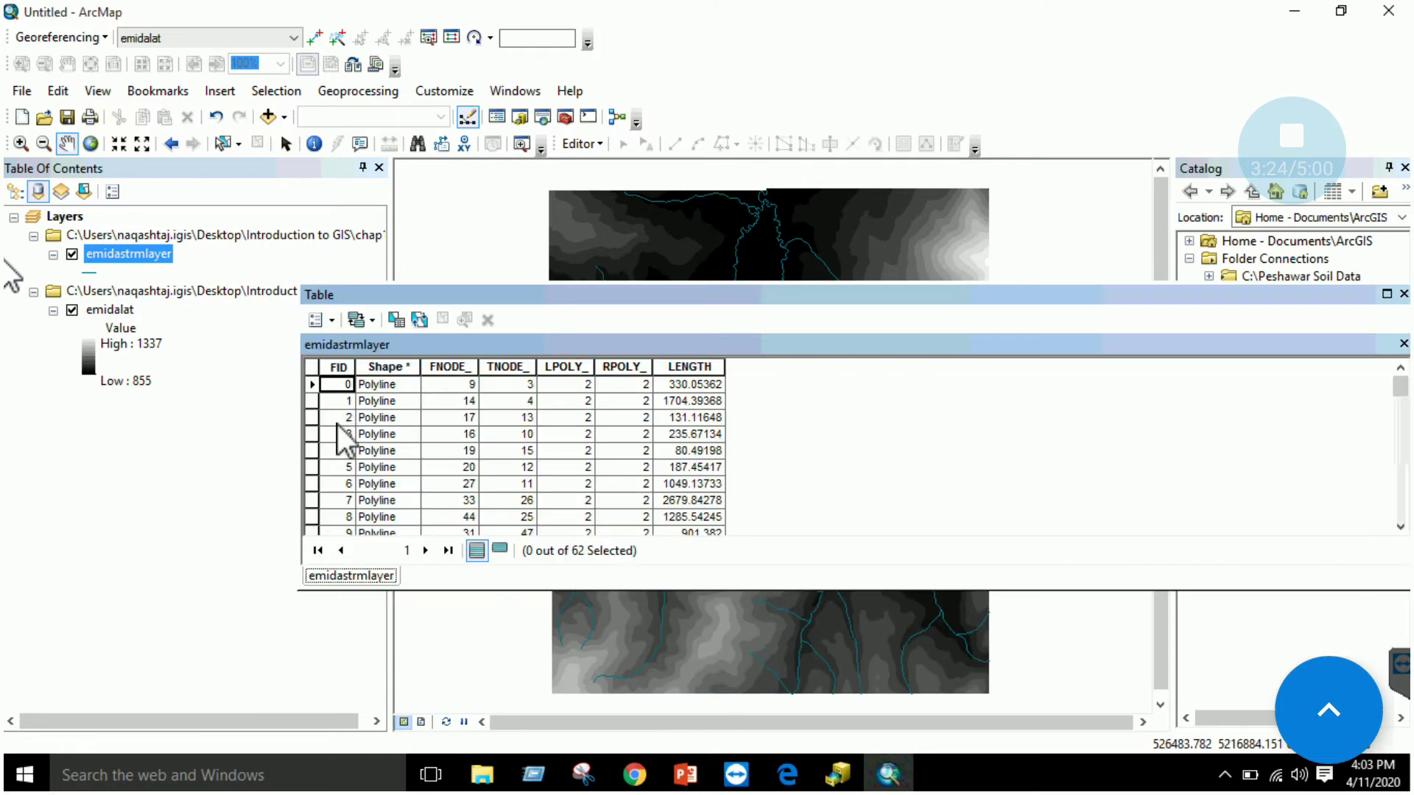
drag(708, 299, 631, 307)
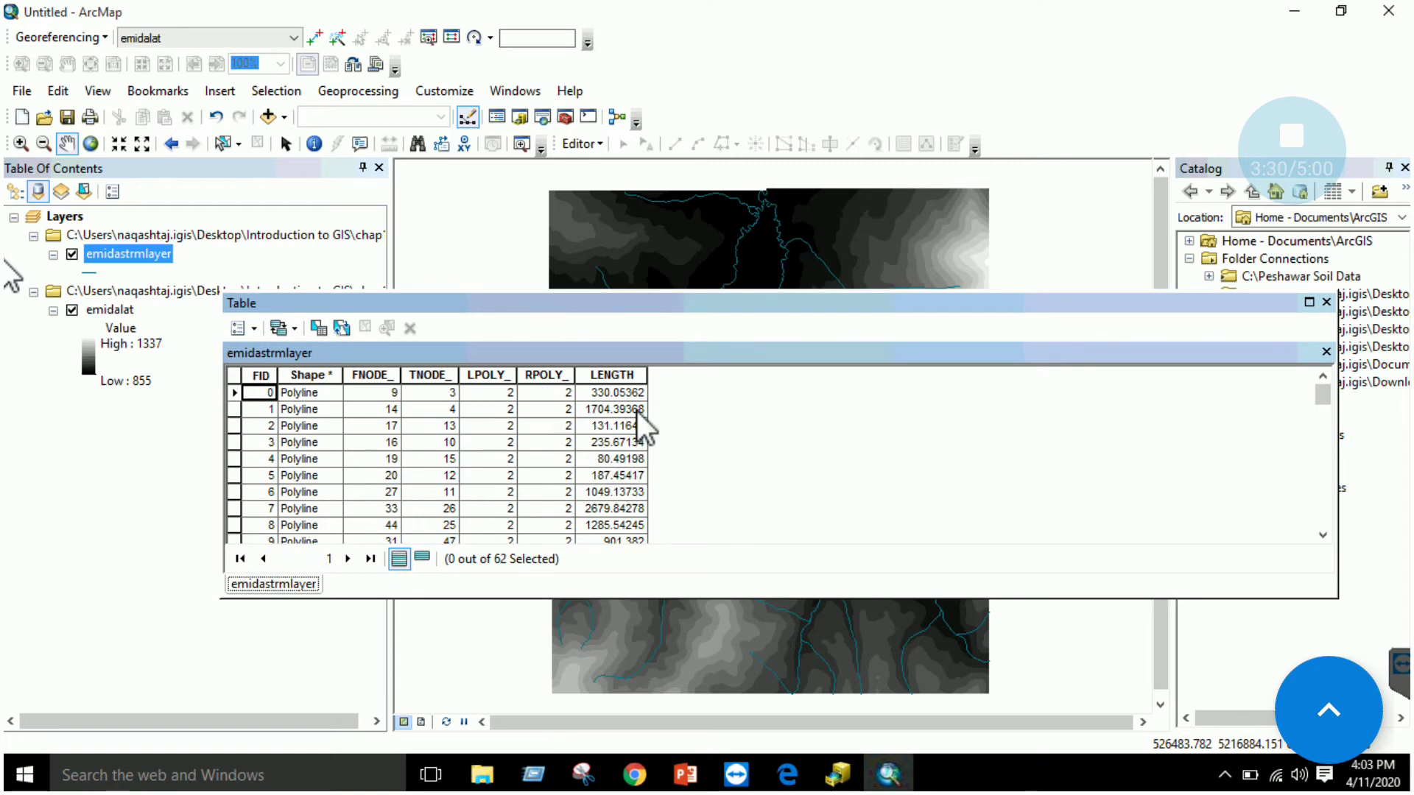
click(1326, 302)
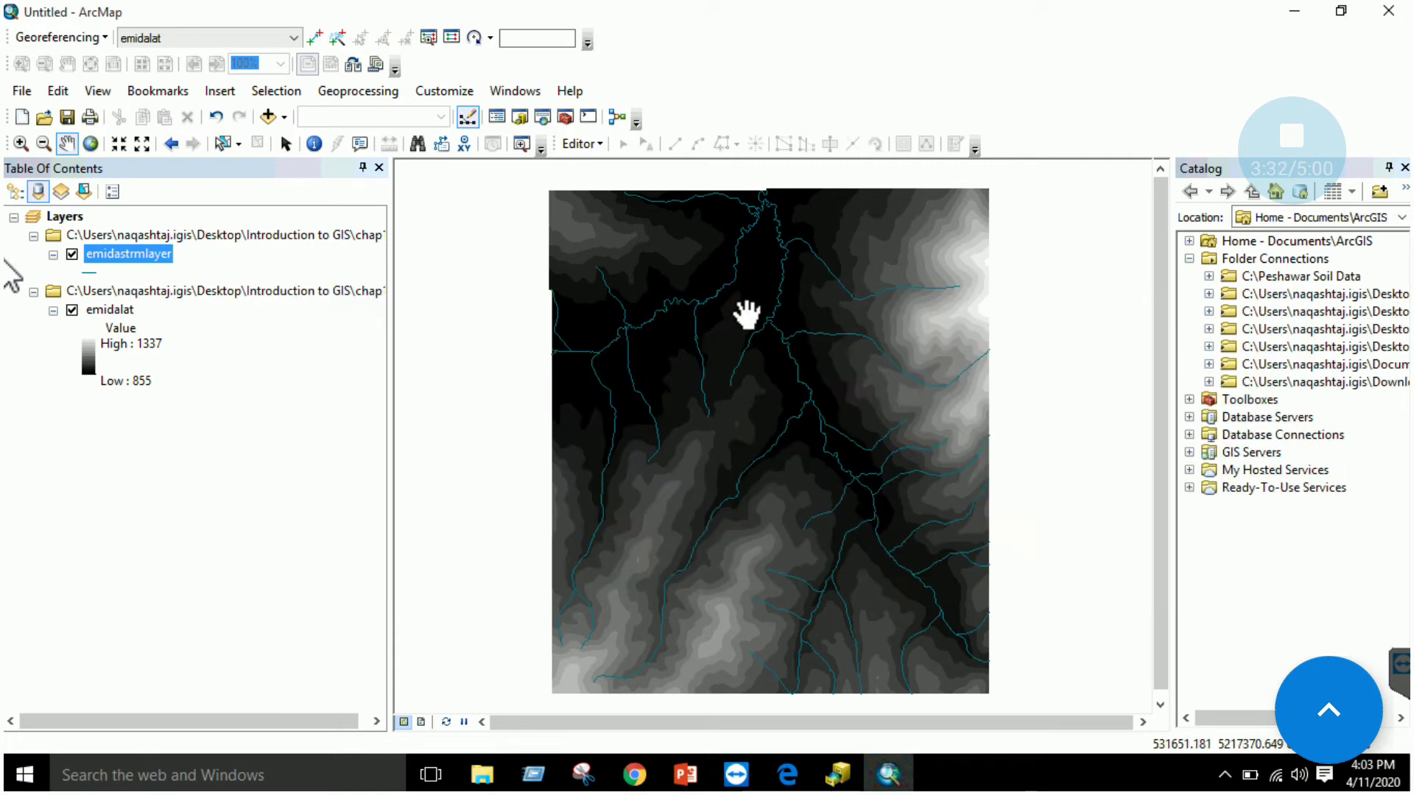
right_click(109, 312)
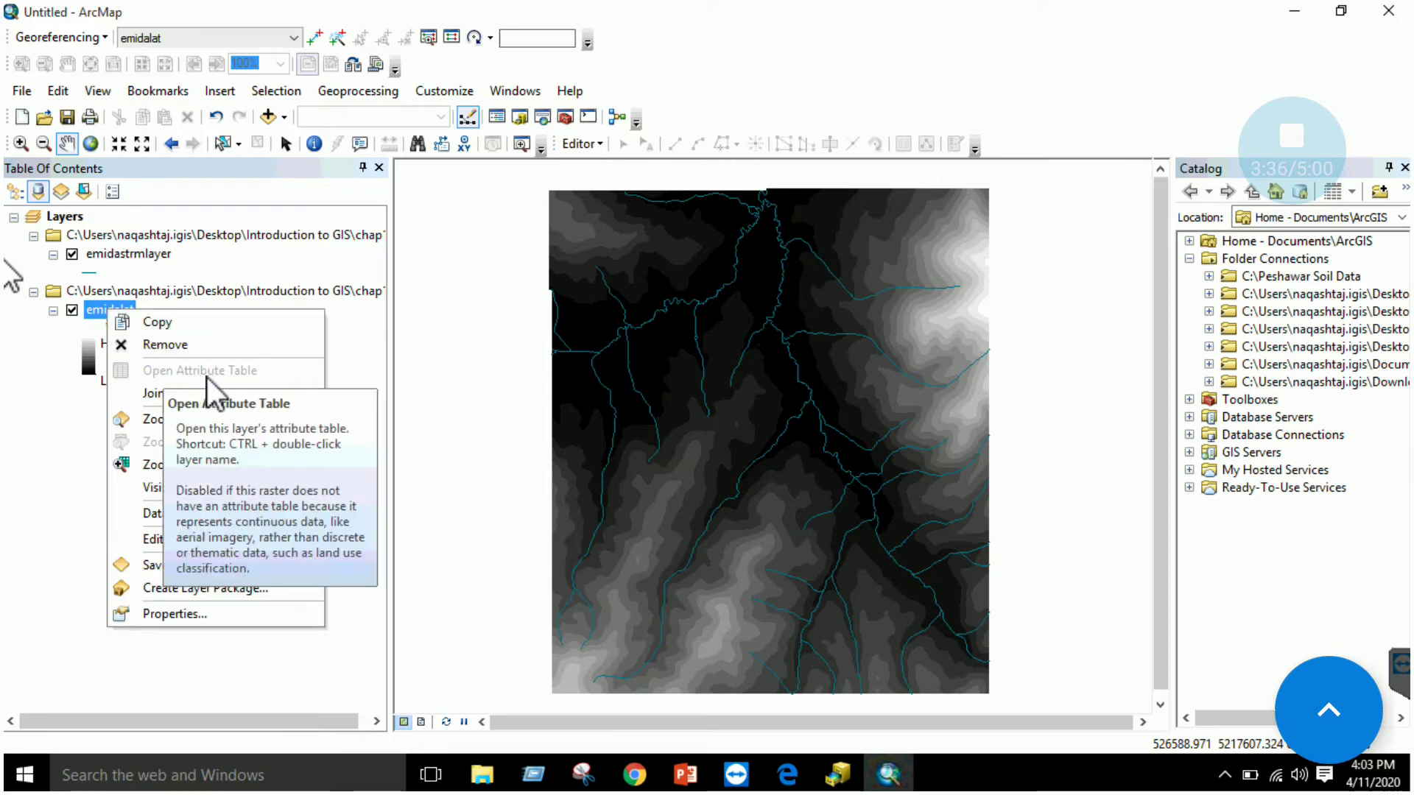
click(69, 412)
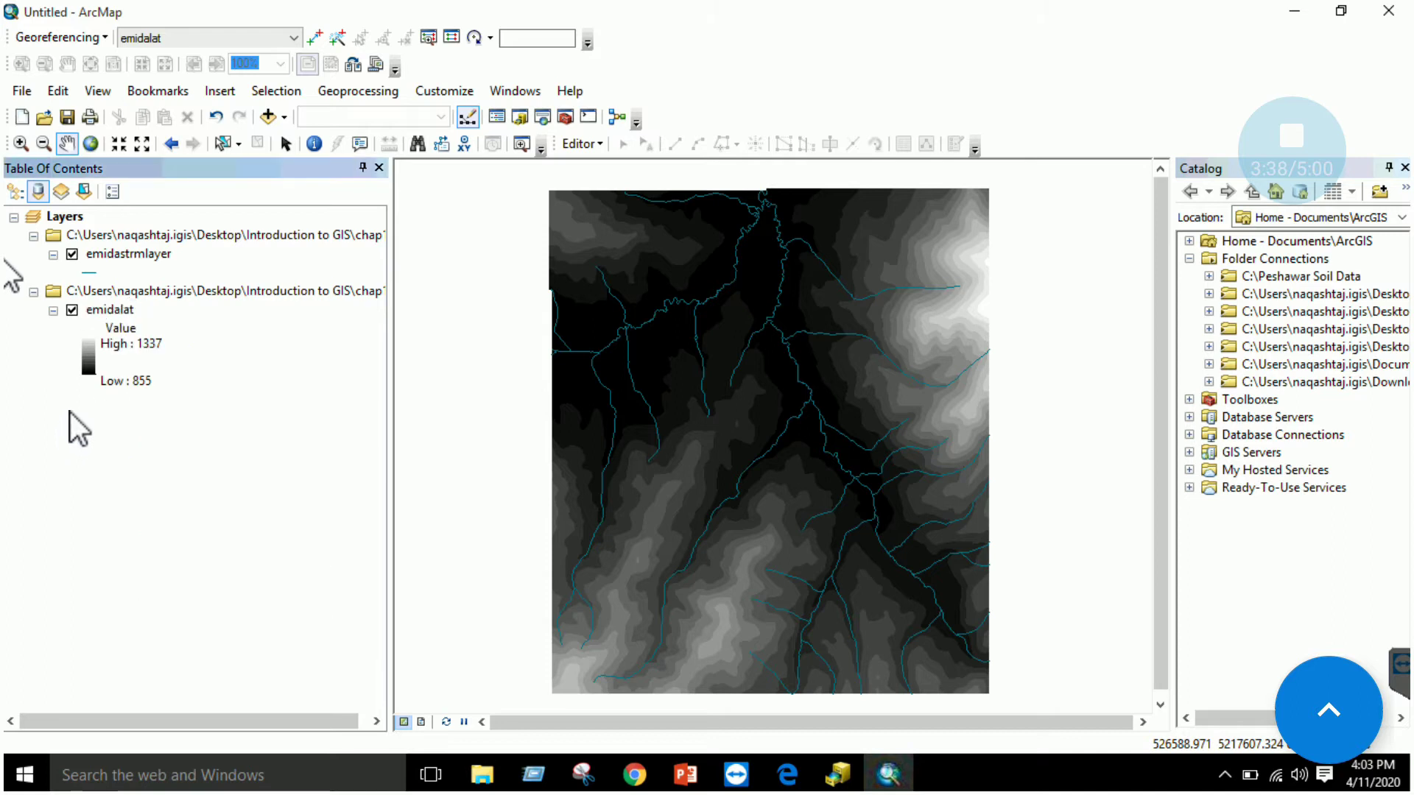
Step: Change the emidalat raster's color ramp to the multicolor ramp running from pale cyan through green, orange and brown to white
click(128, 257)
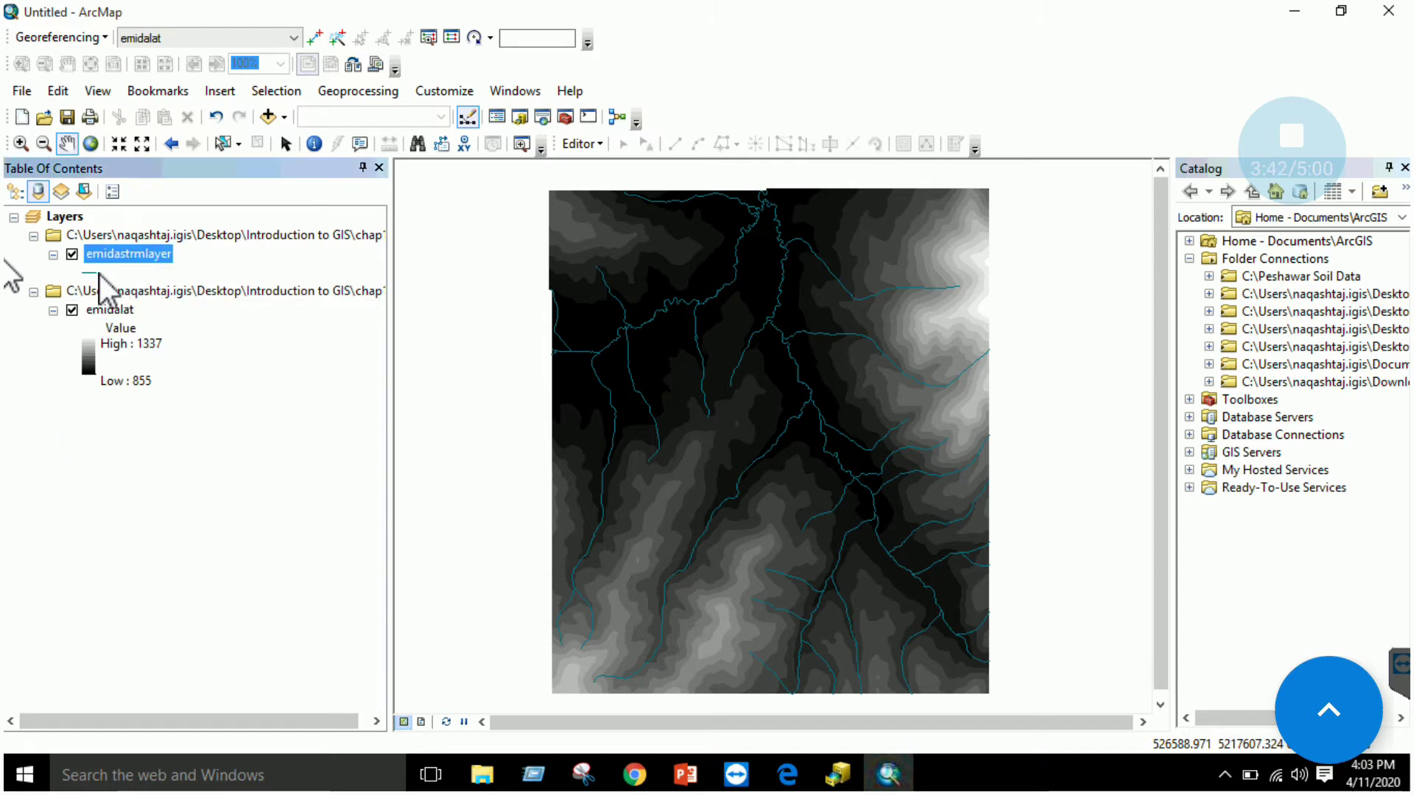
right_click(116, 313)
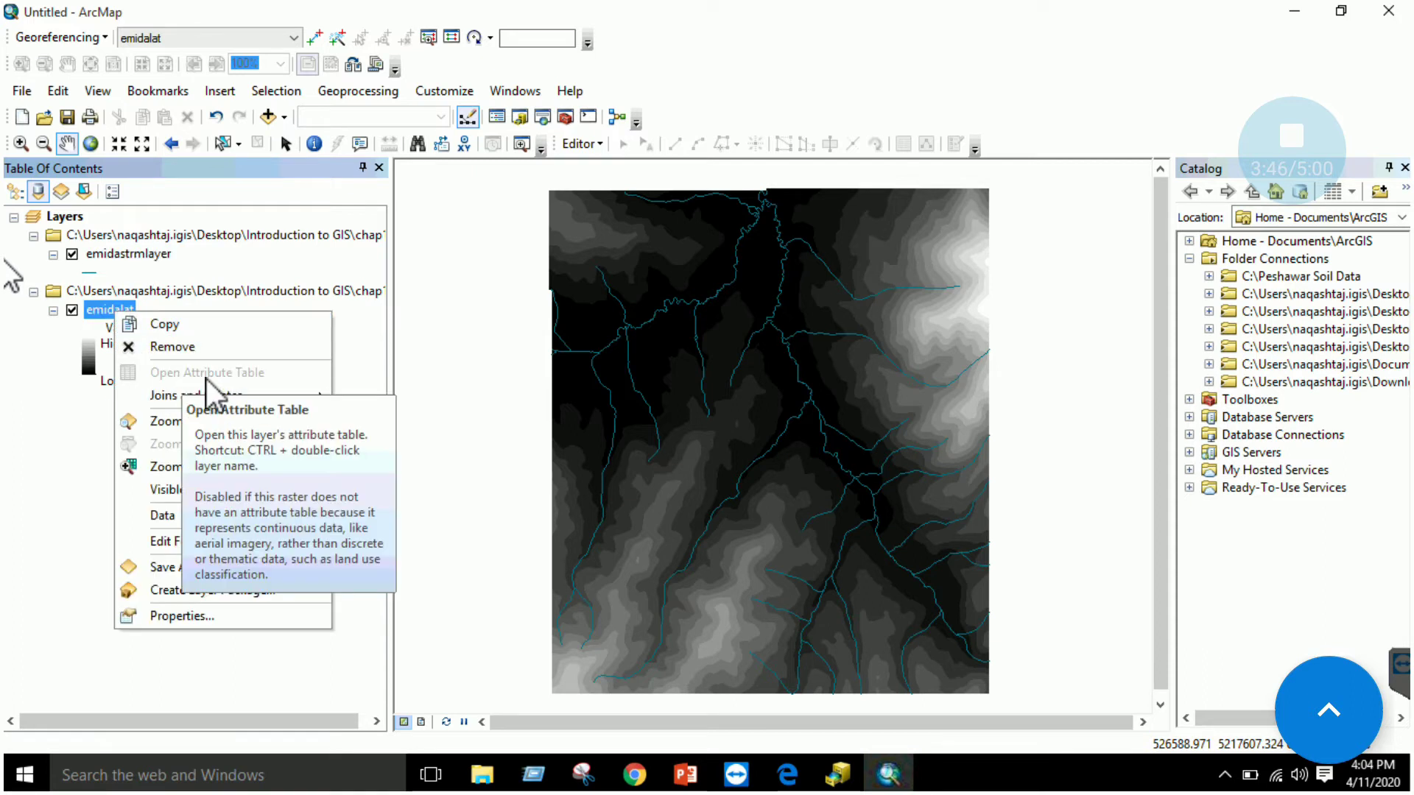
click(87, 356)
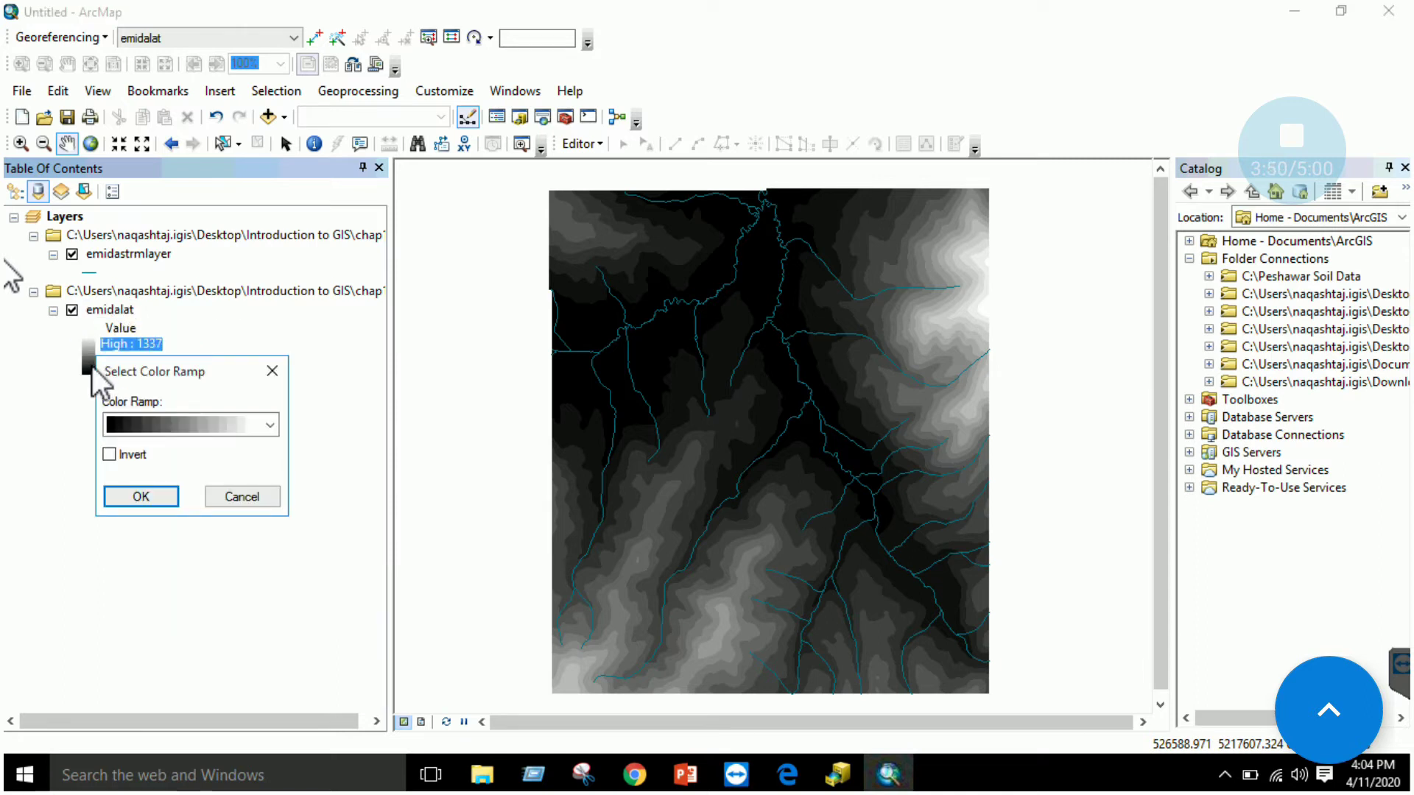
click(271, 374)
click(87, 364)
click(180, 426)
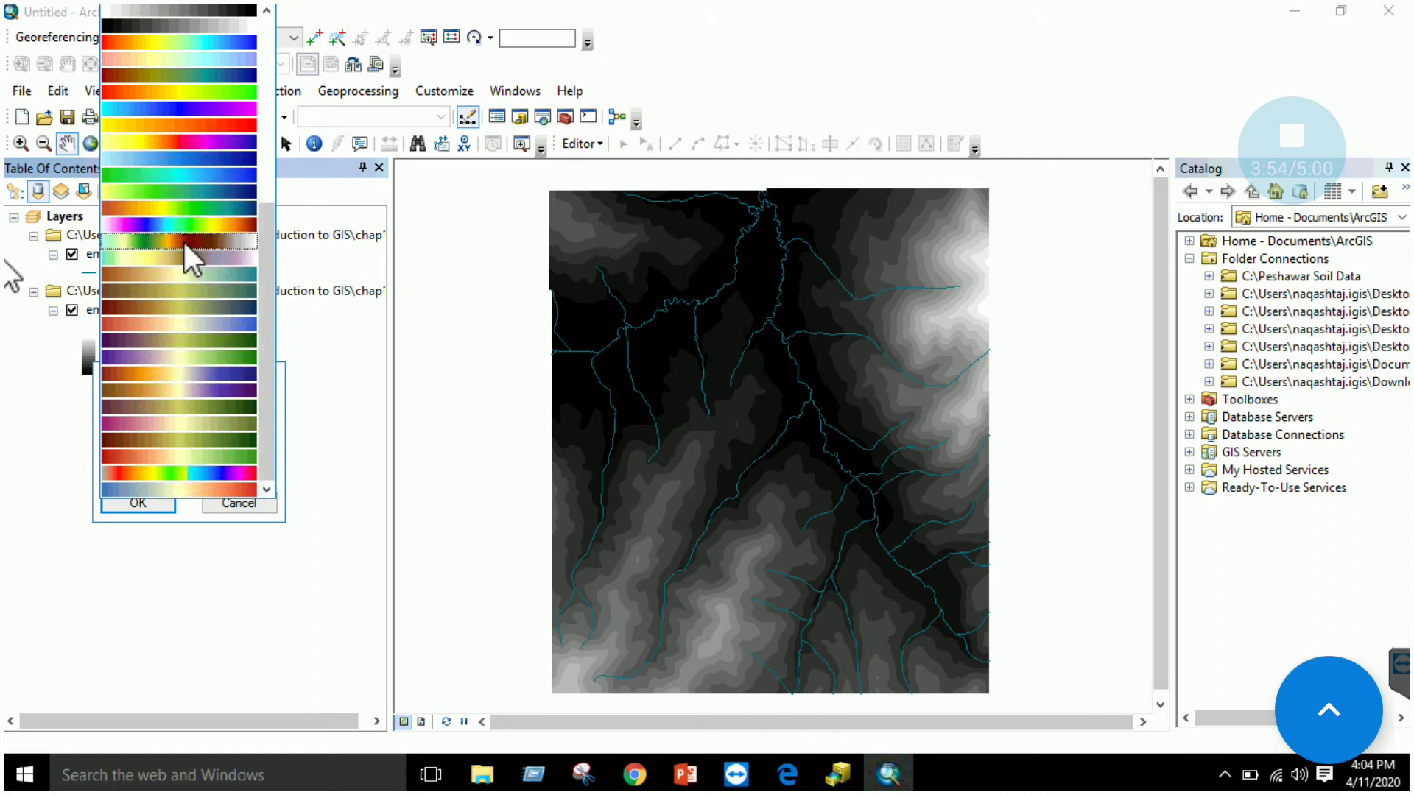
click(184, 242)
click(136, 499)
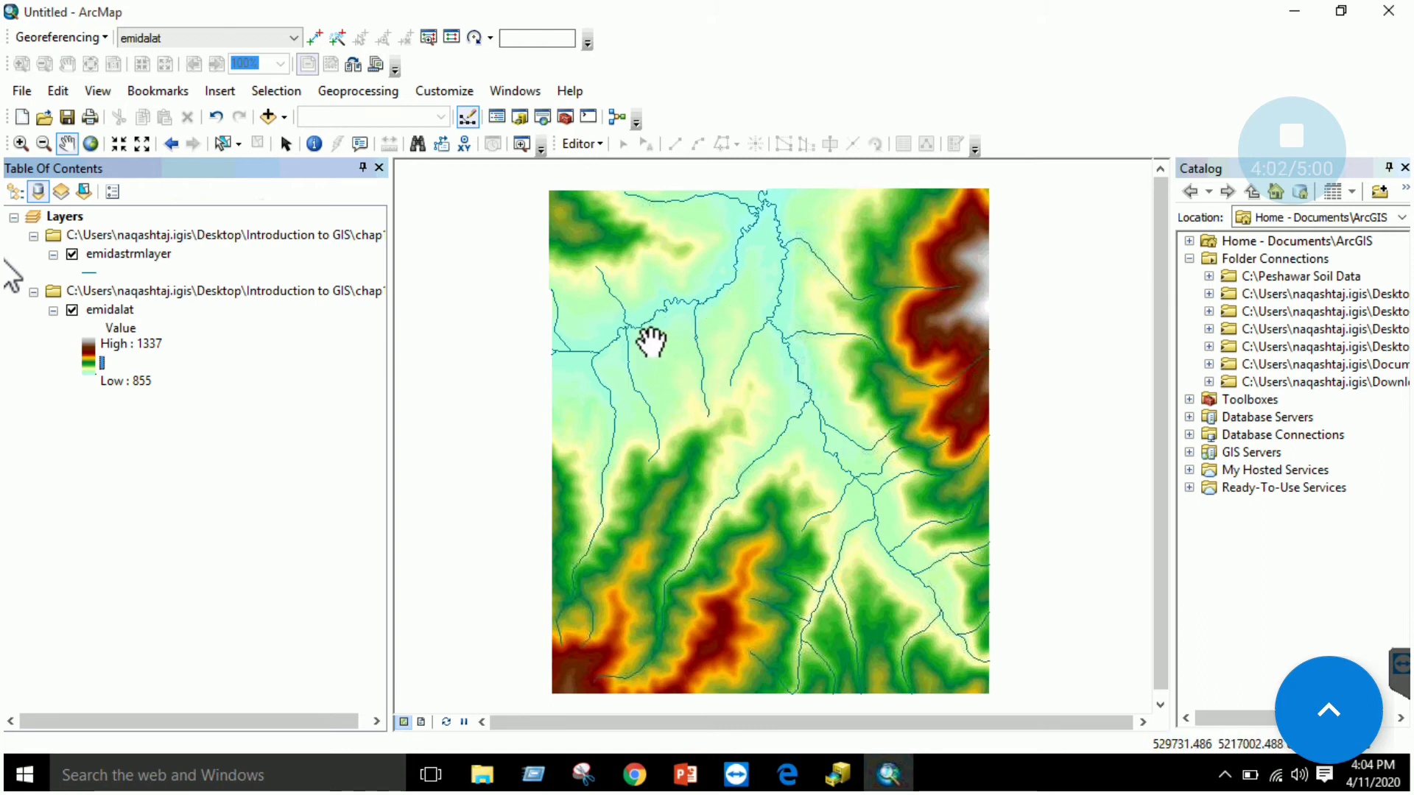
click(284, 117)
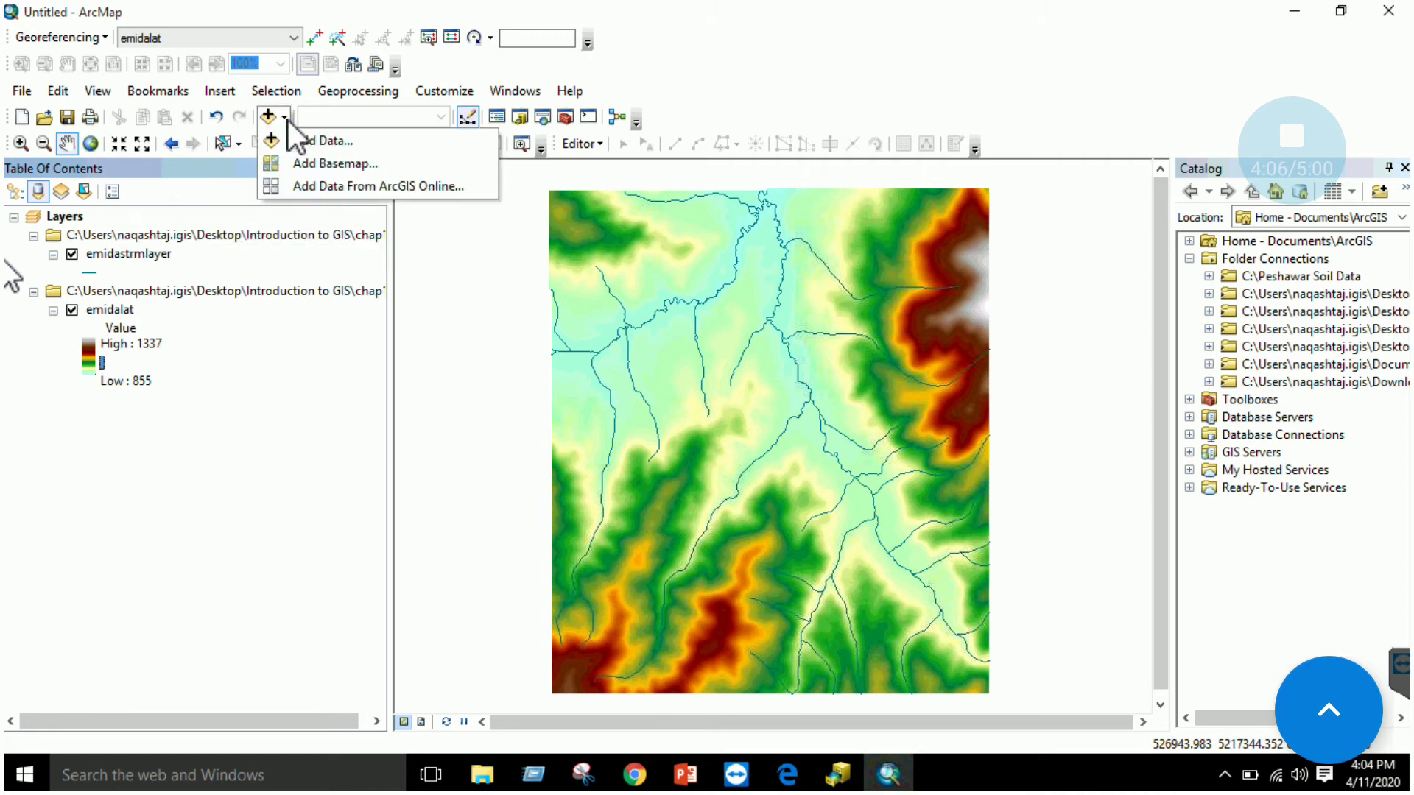
click(214, 162)
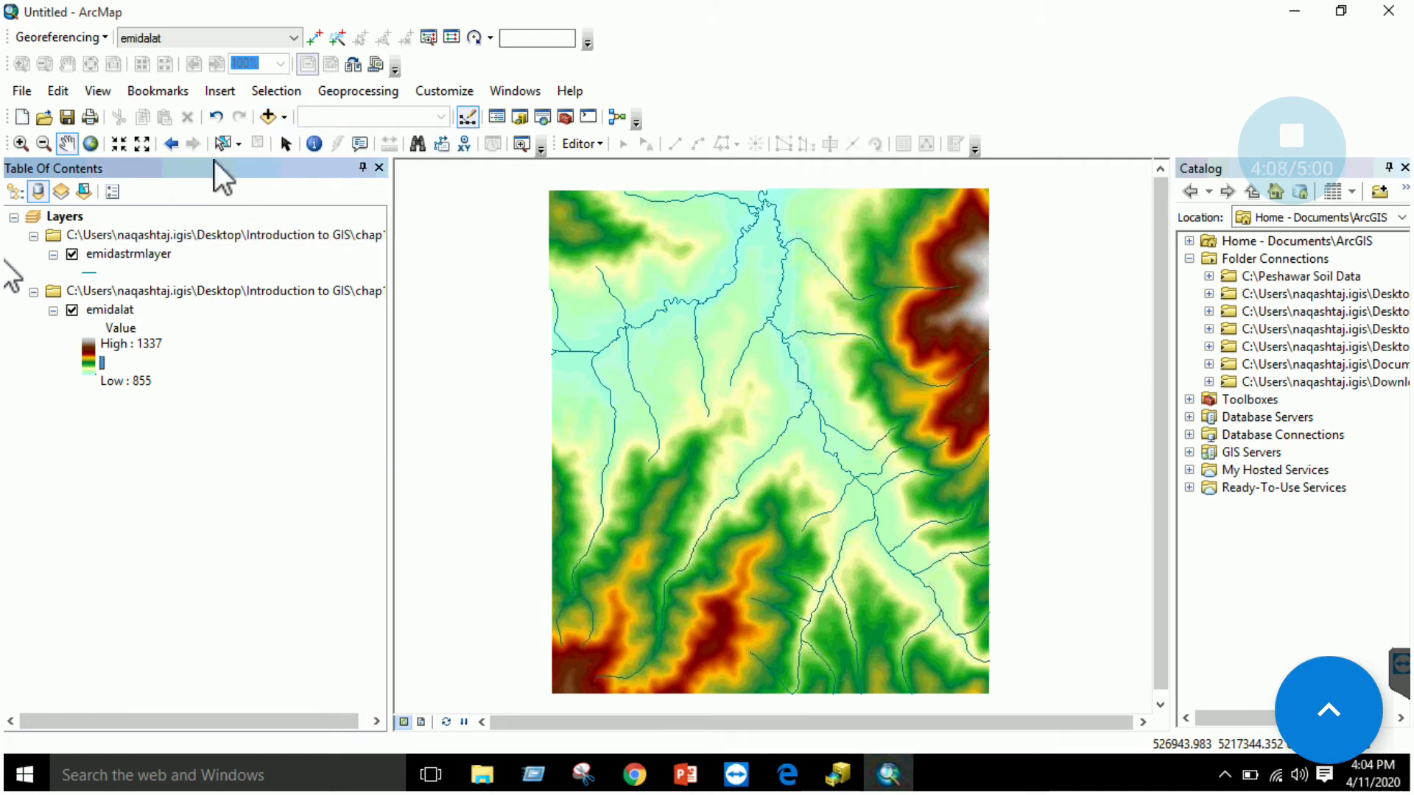
right_click(75, 217)
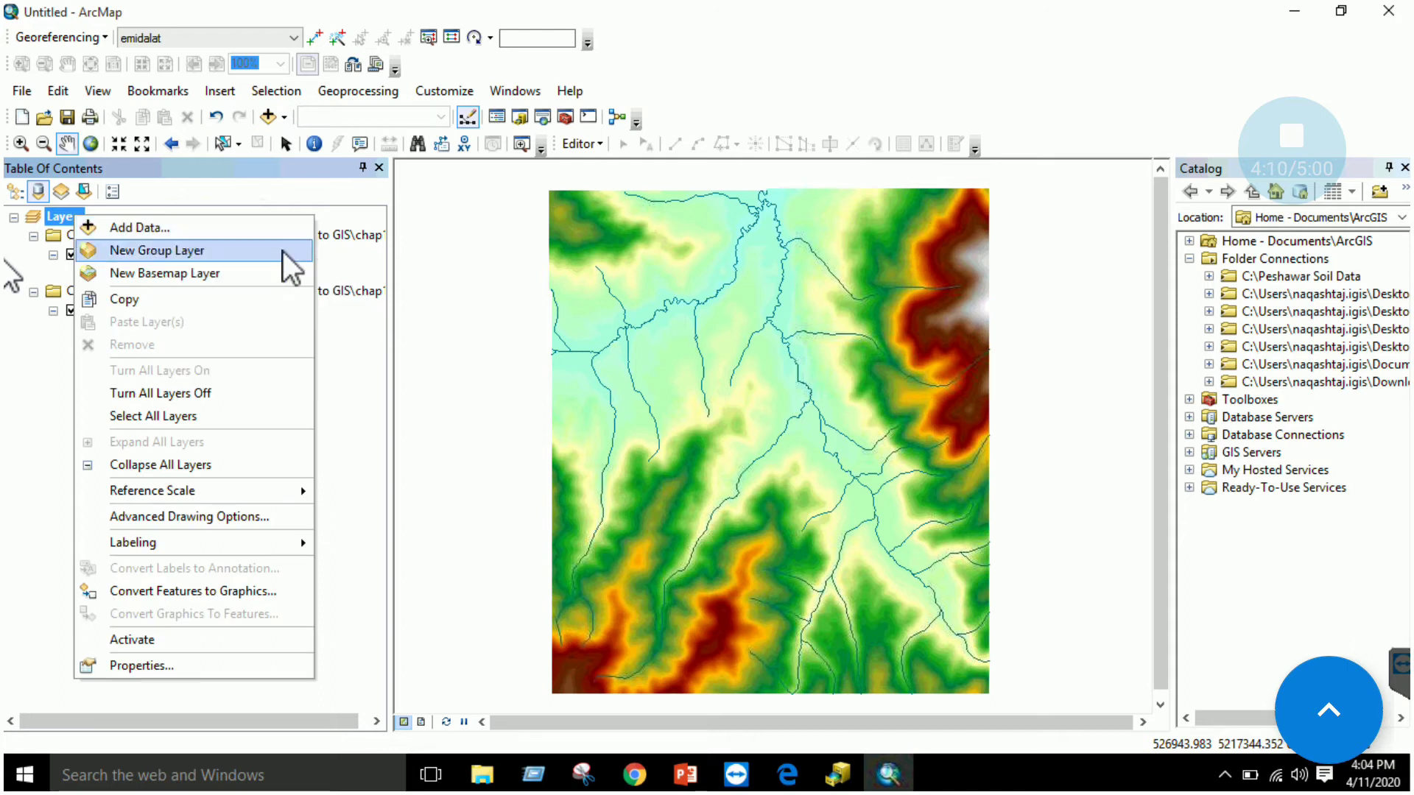
drag(502, 416, 508, 401)
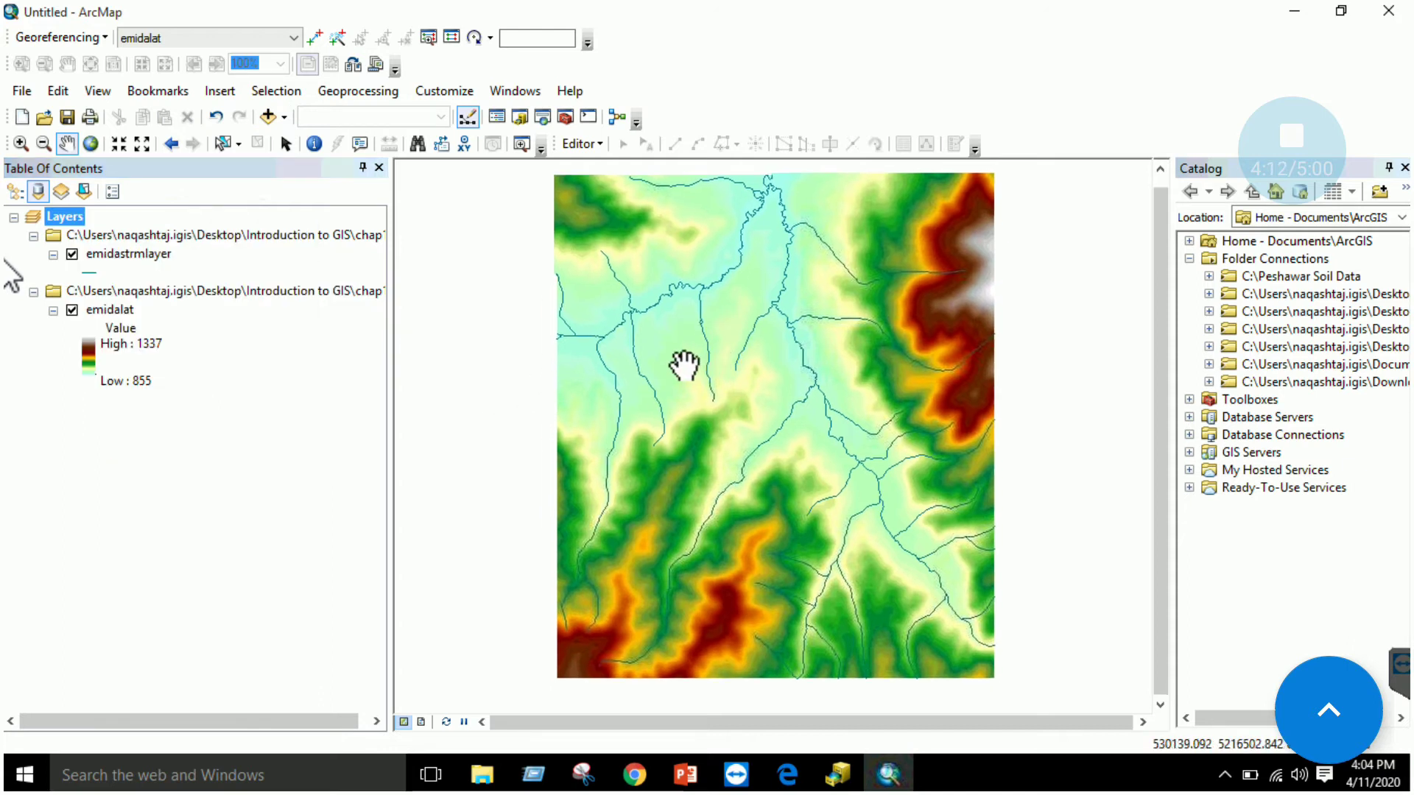
click(114, 310)
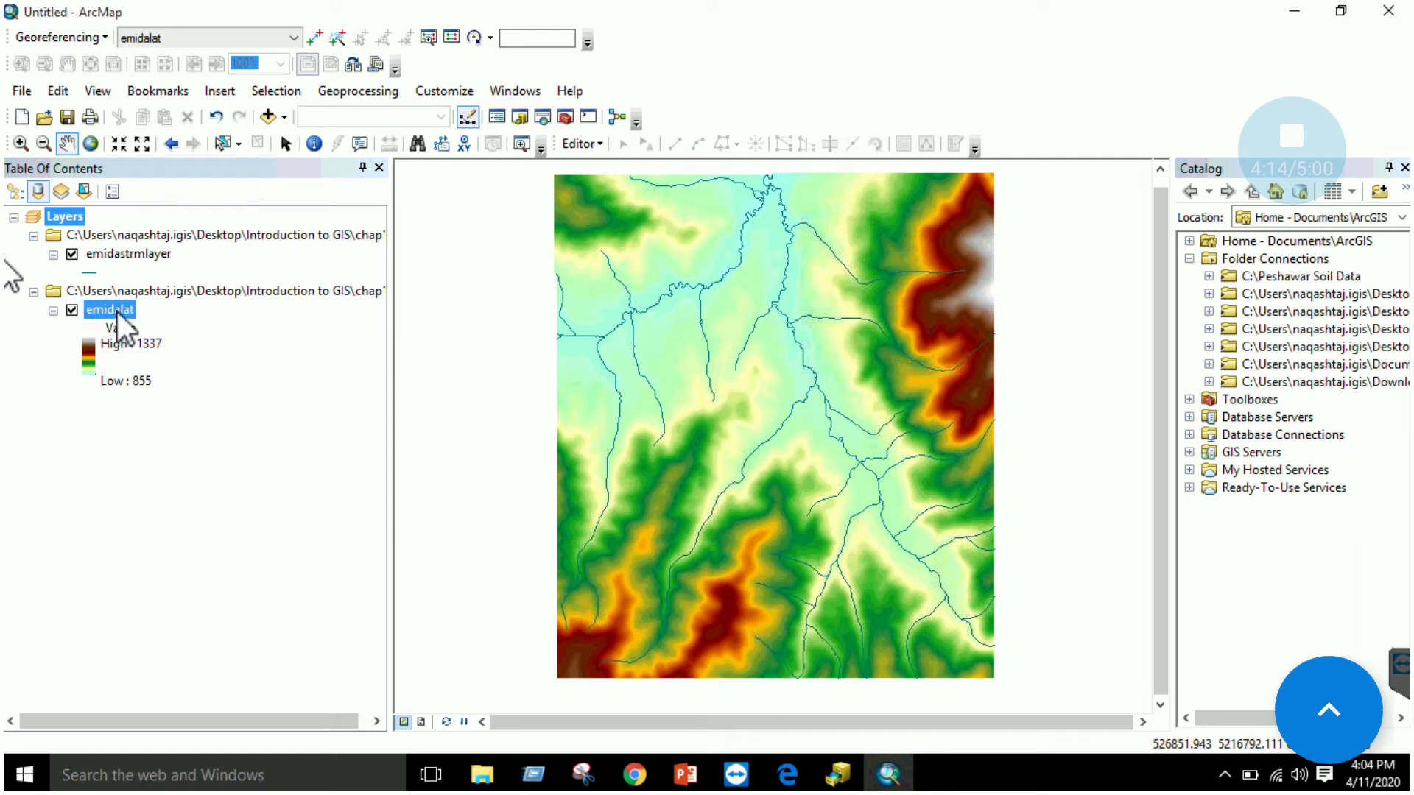
click(137, 259)
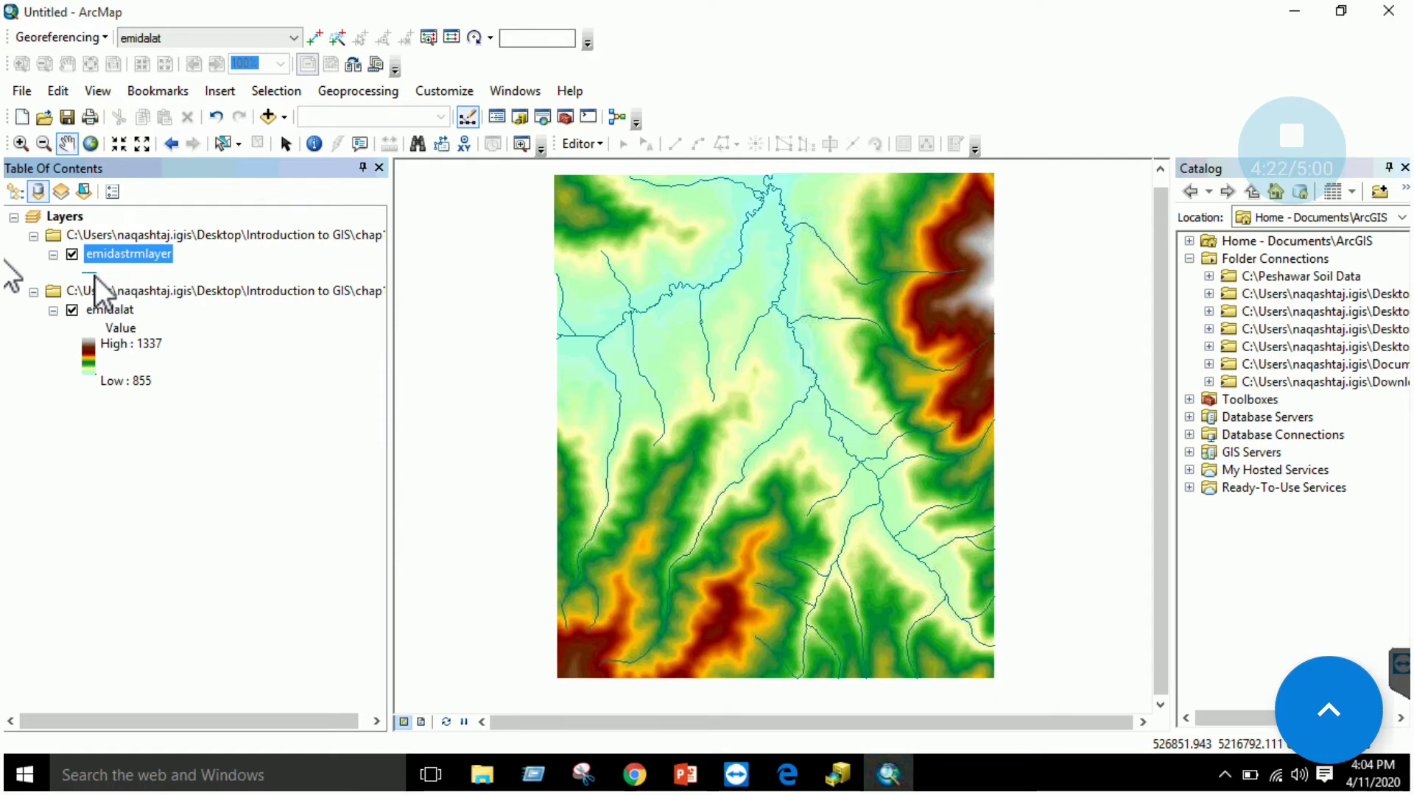
scroll(705, 412, down, 5)
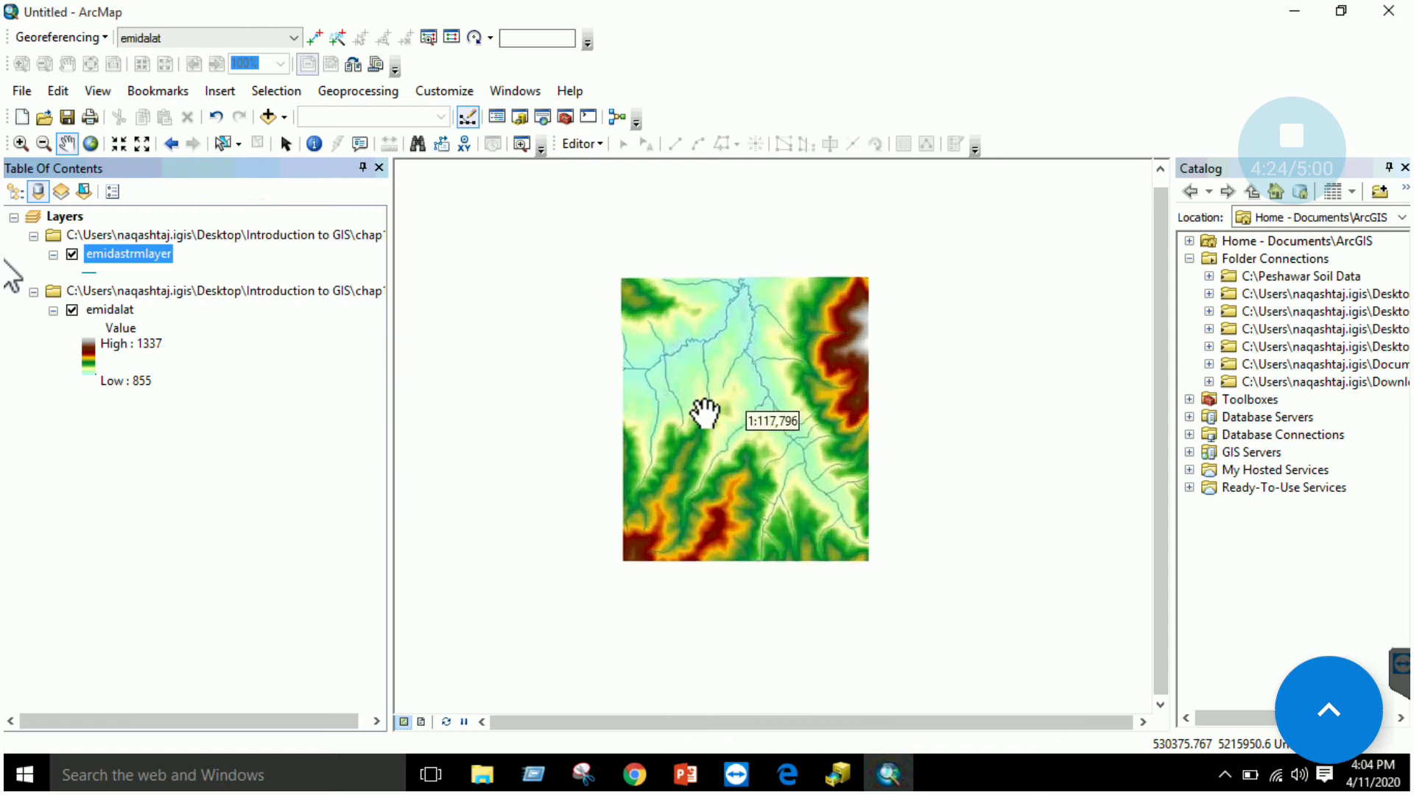
scroll(712, 451, down, 3)
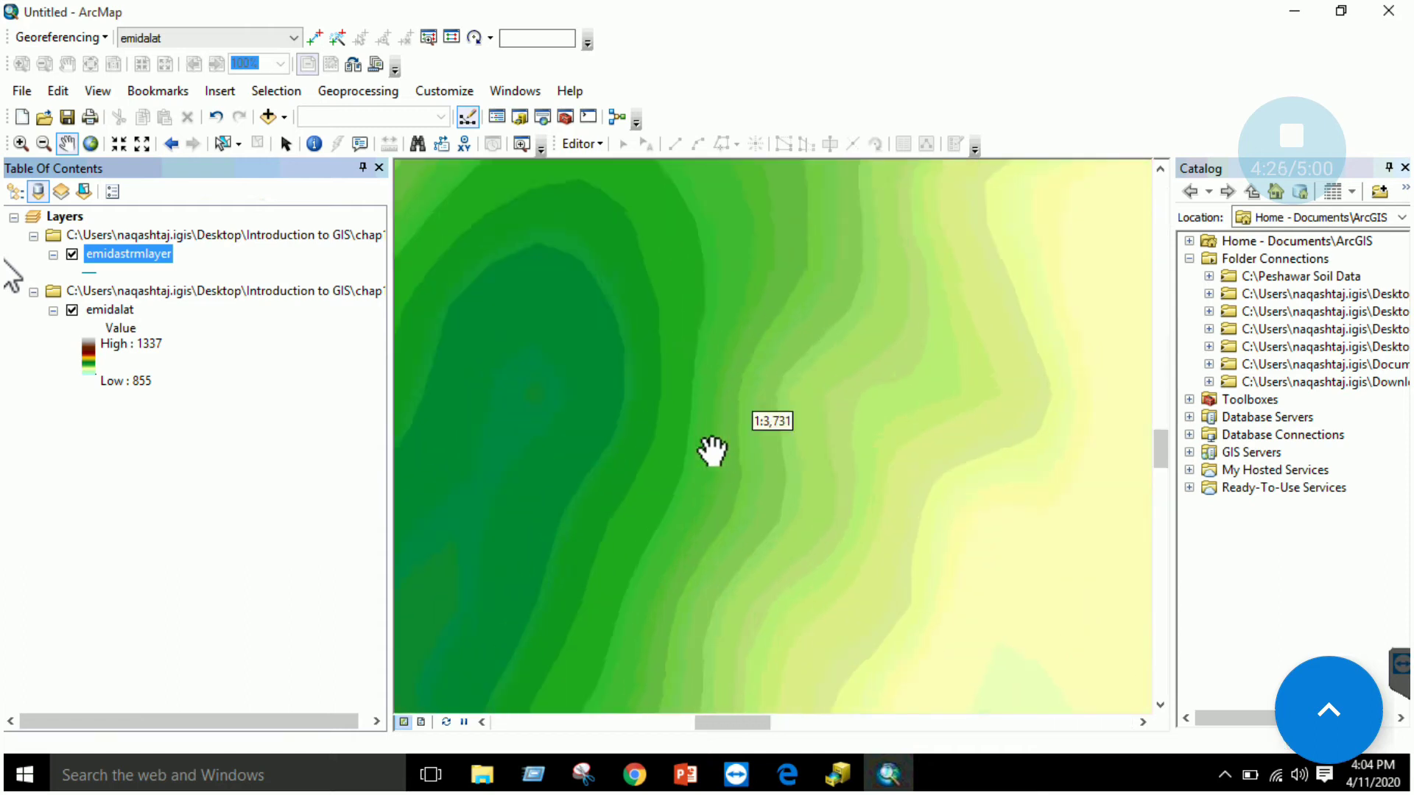
scroll(734, 462, up, 1)
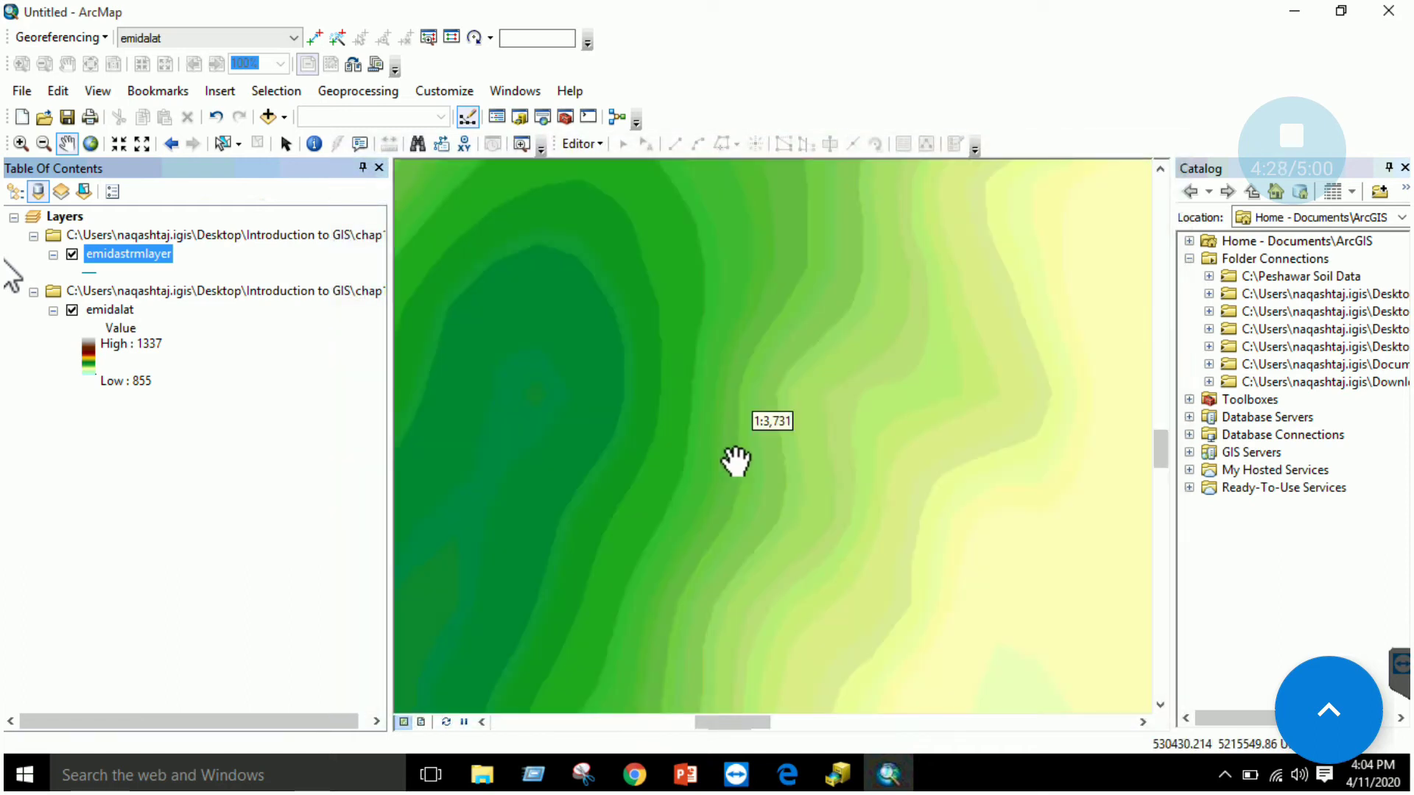
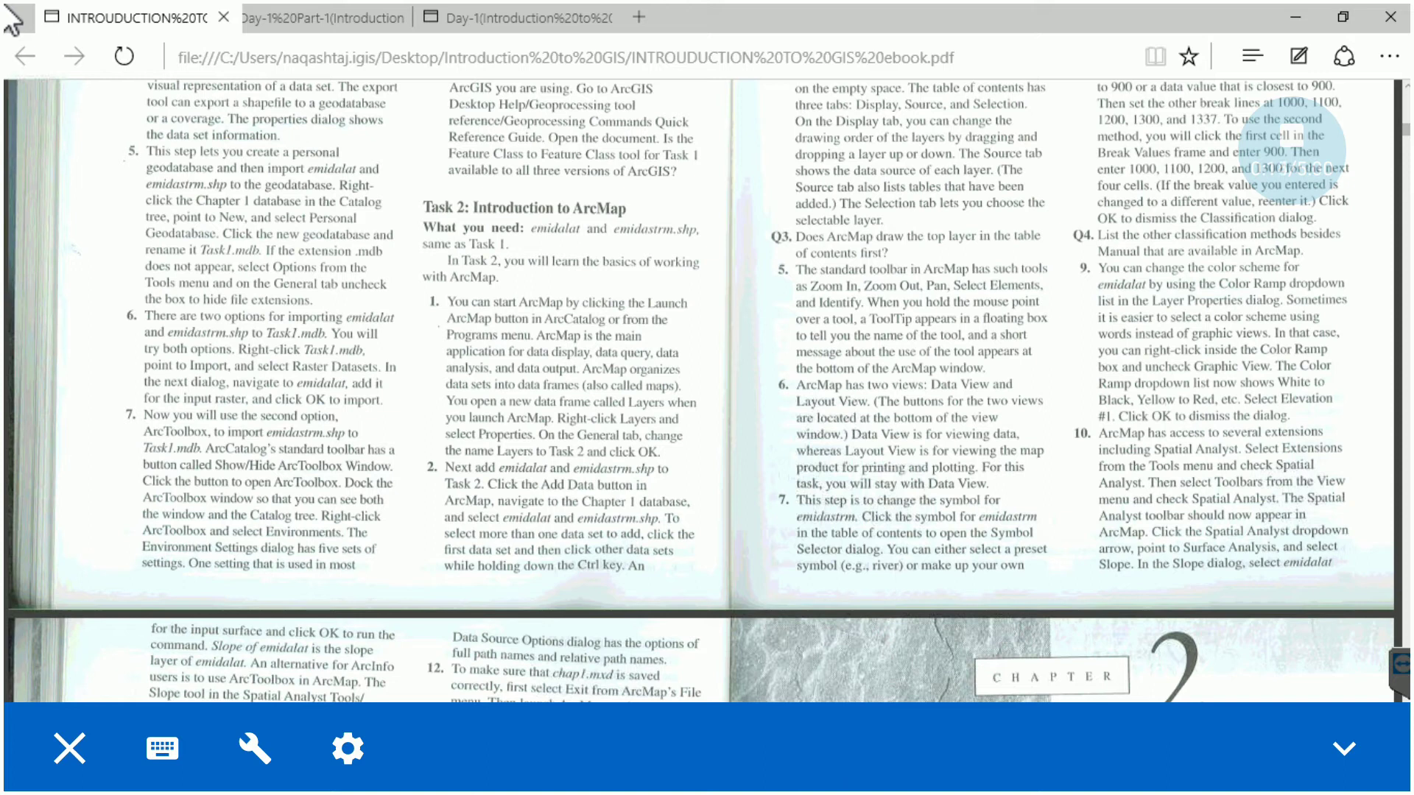
Step: Return from the e-book to ArcMap and try the Zoom In, Zoom Out and Pan tools on the map
mouse_move(889, 771)
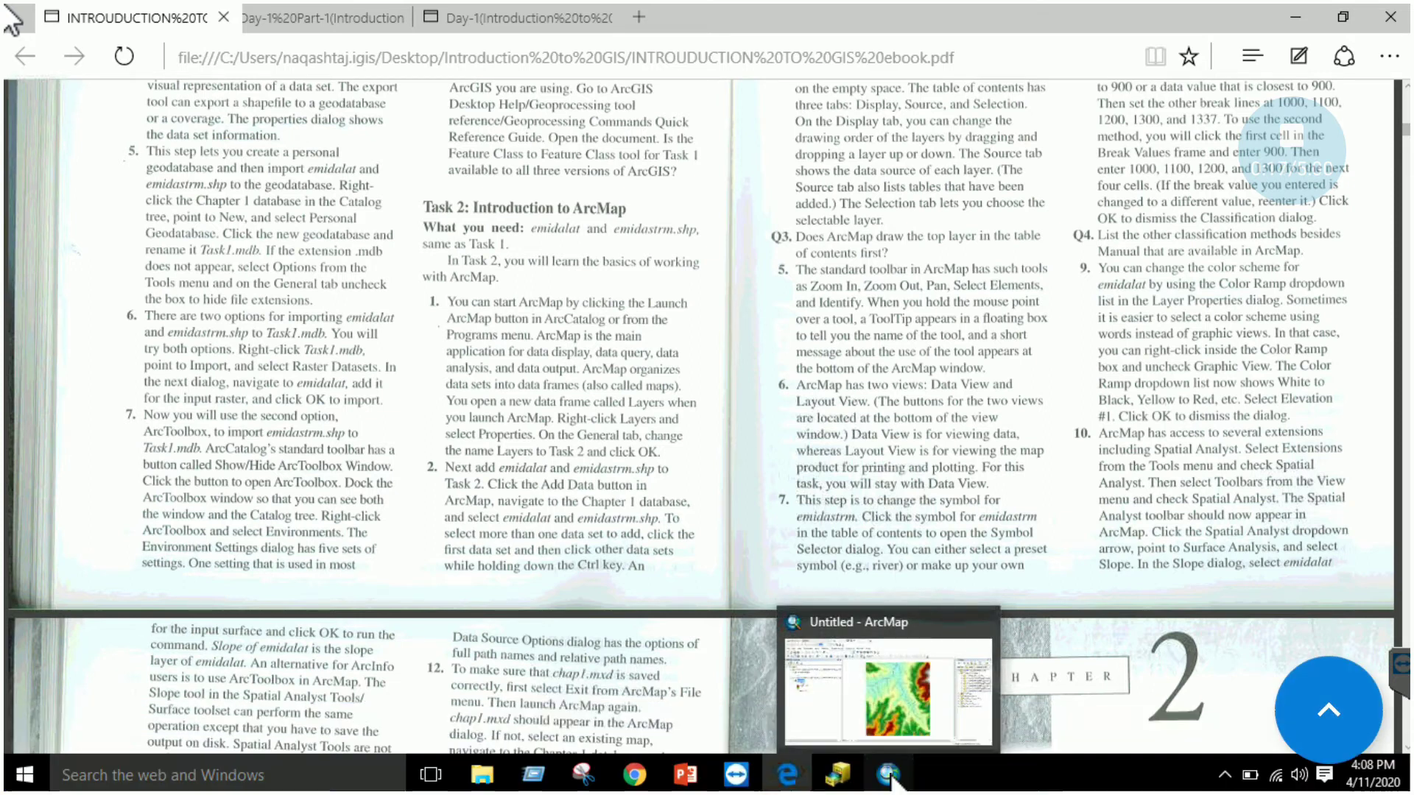
click(891, 774)
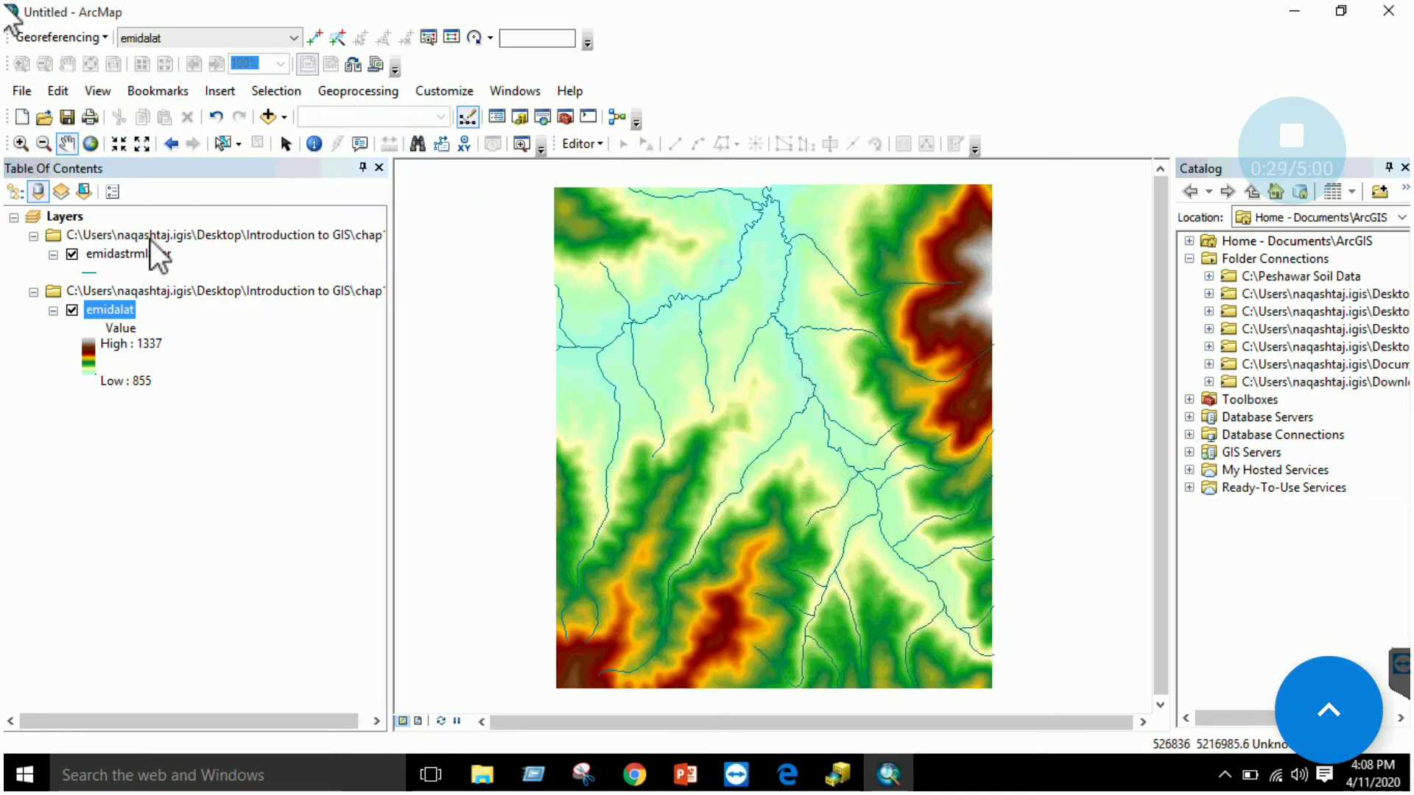
click(20, 143)
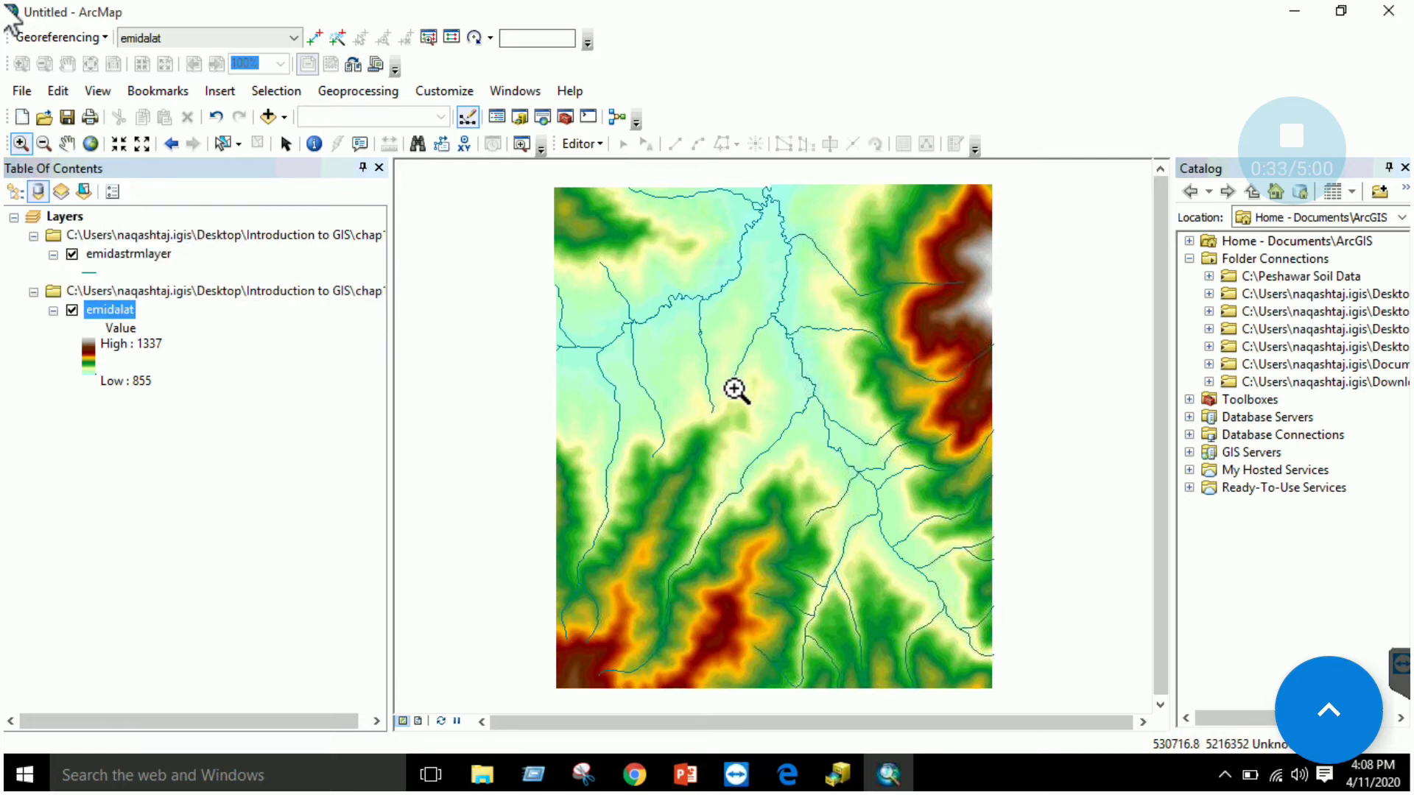
click(735, 391)
click(736, 390)
click(42, 143)
click(663, 368)
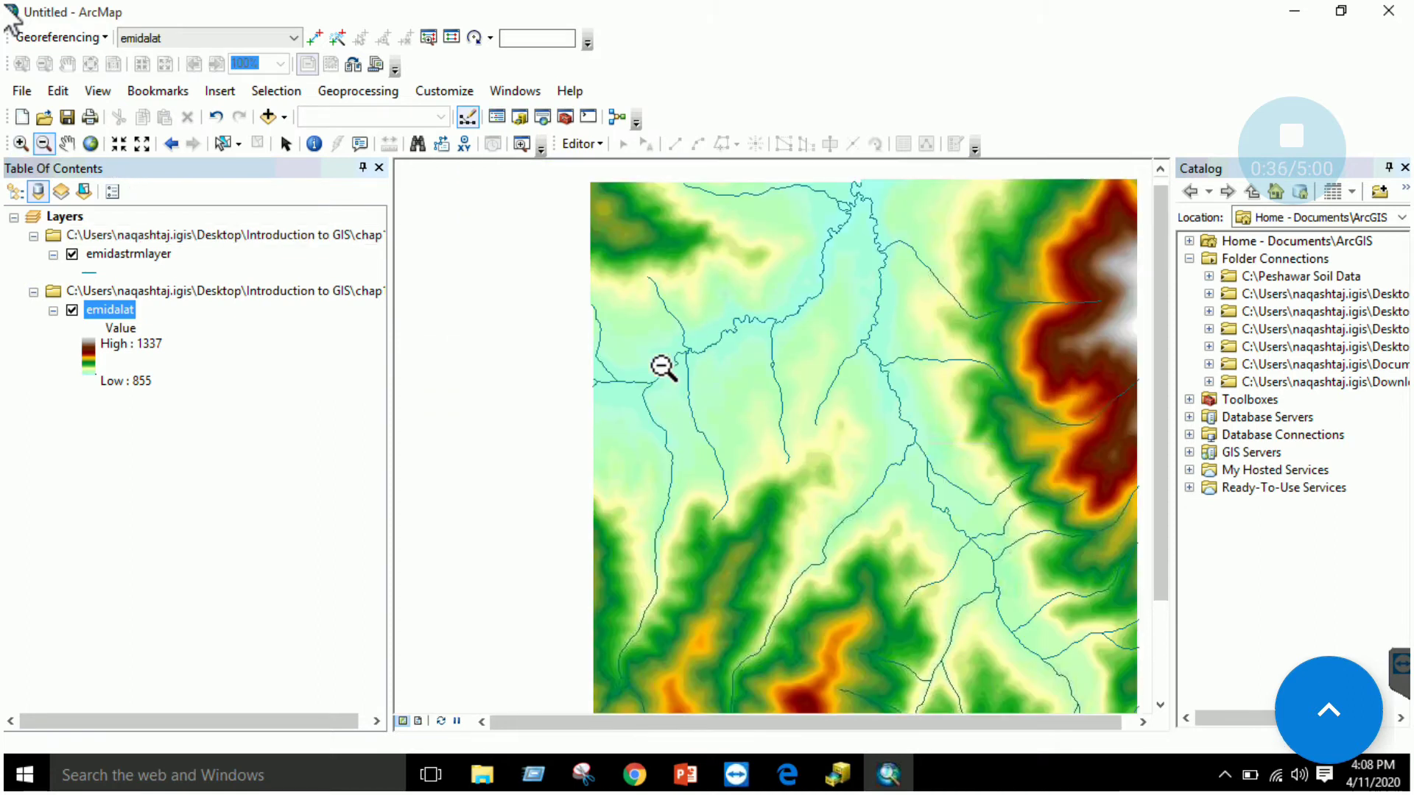
click(68, 146)
drag(969, 420, 881, 428)
mouse_move(672, 302)
mouse_down()
mouse_move(644, 309)
mouse_move(661, 298)
mouse_up()
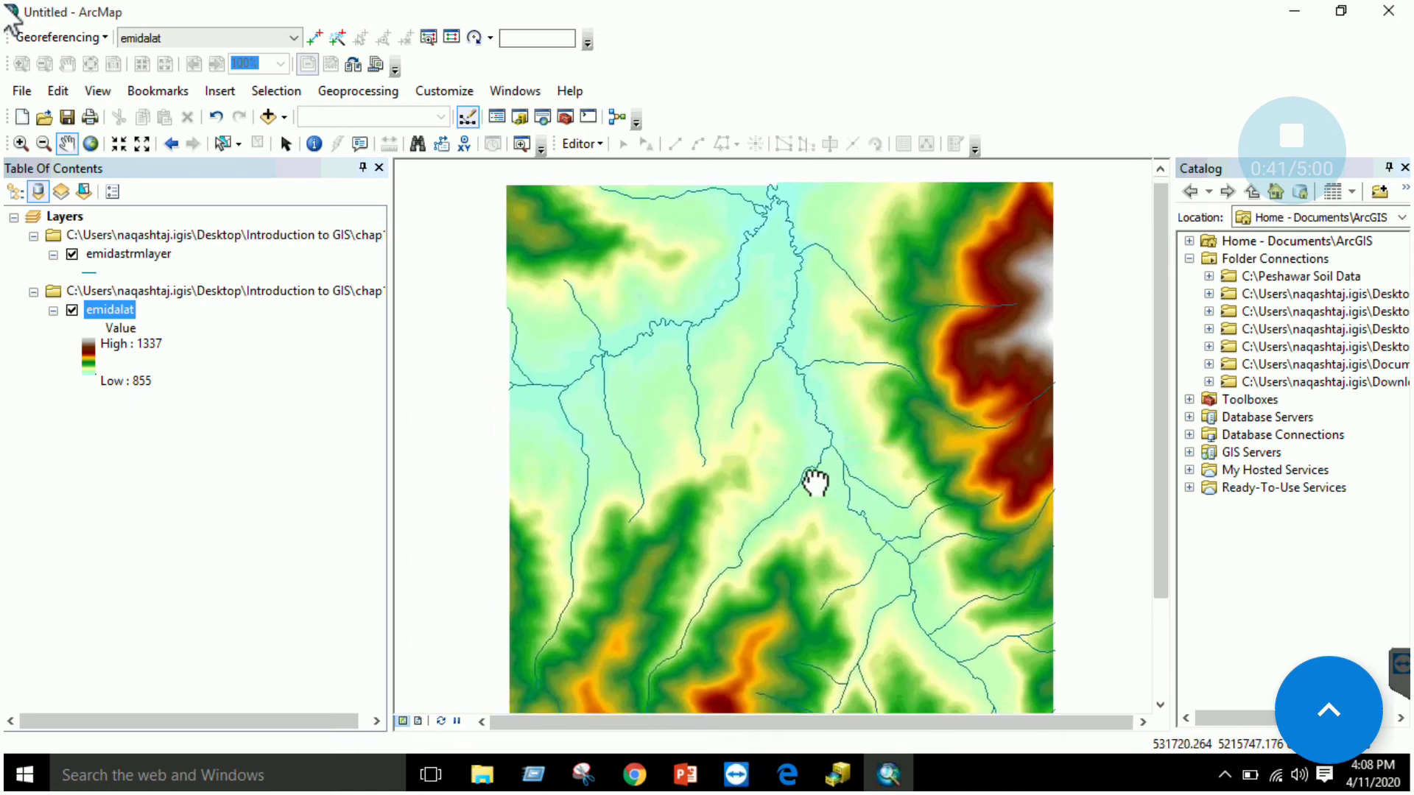
drag(815, 483, 847, 501)
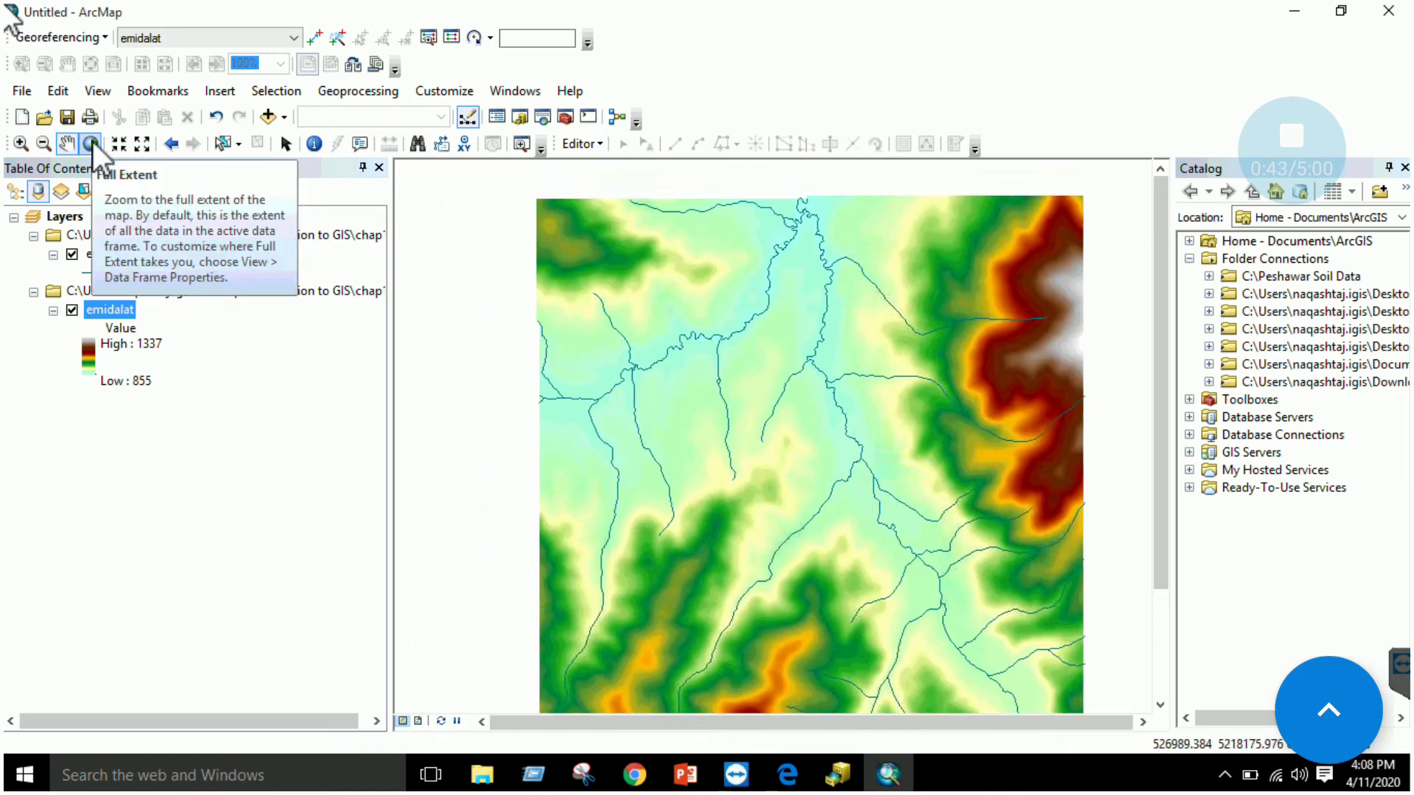
Step: Zoom the map far out and back in, restoring the full extent after each change
scroll(779, 451, down, 4)
scroll(781, 447, down, 2)
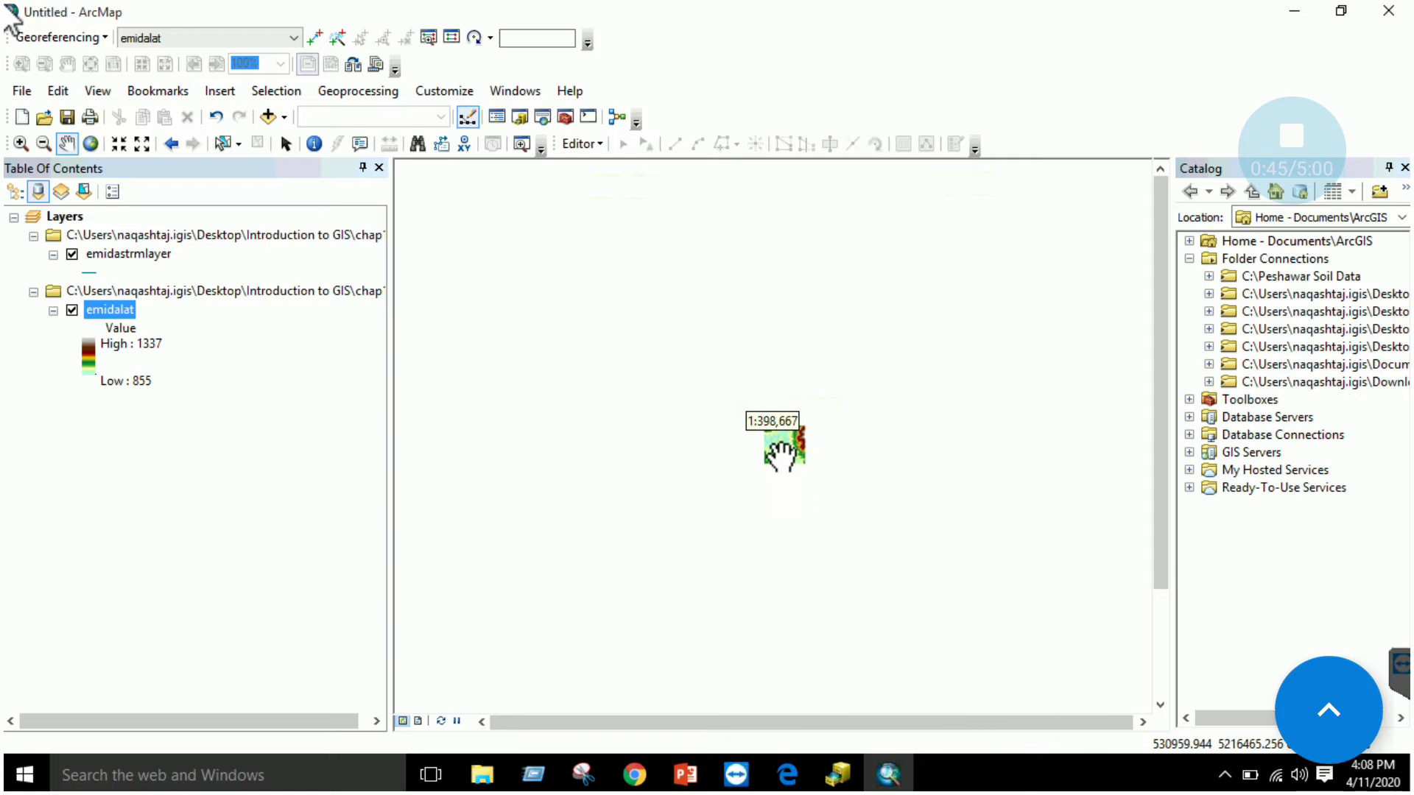
click(90, 144)
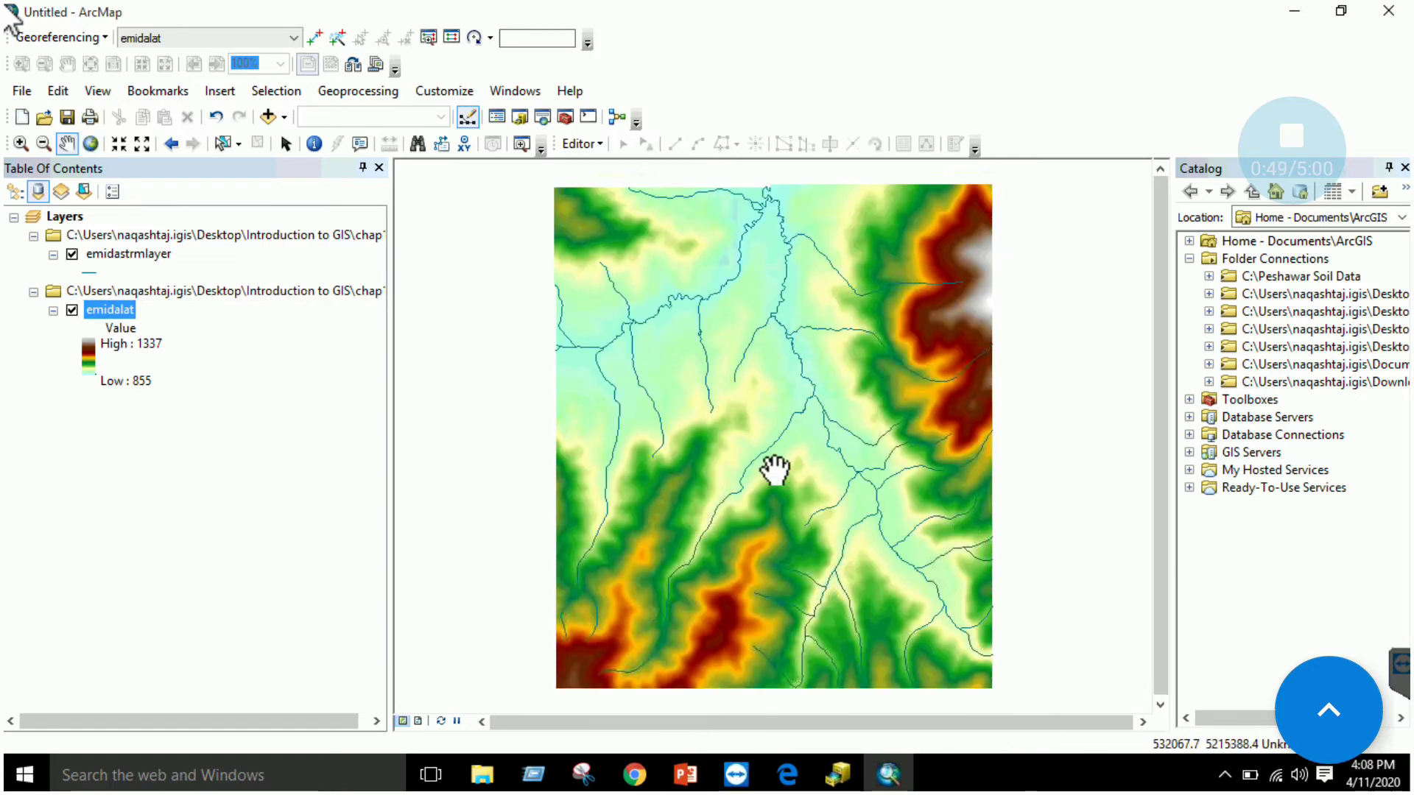
scroll(767, 528, up, 6)
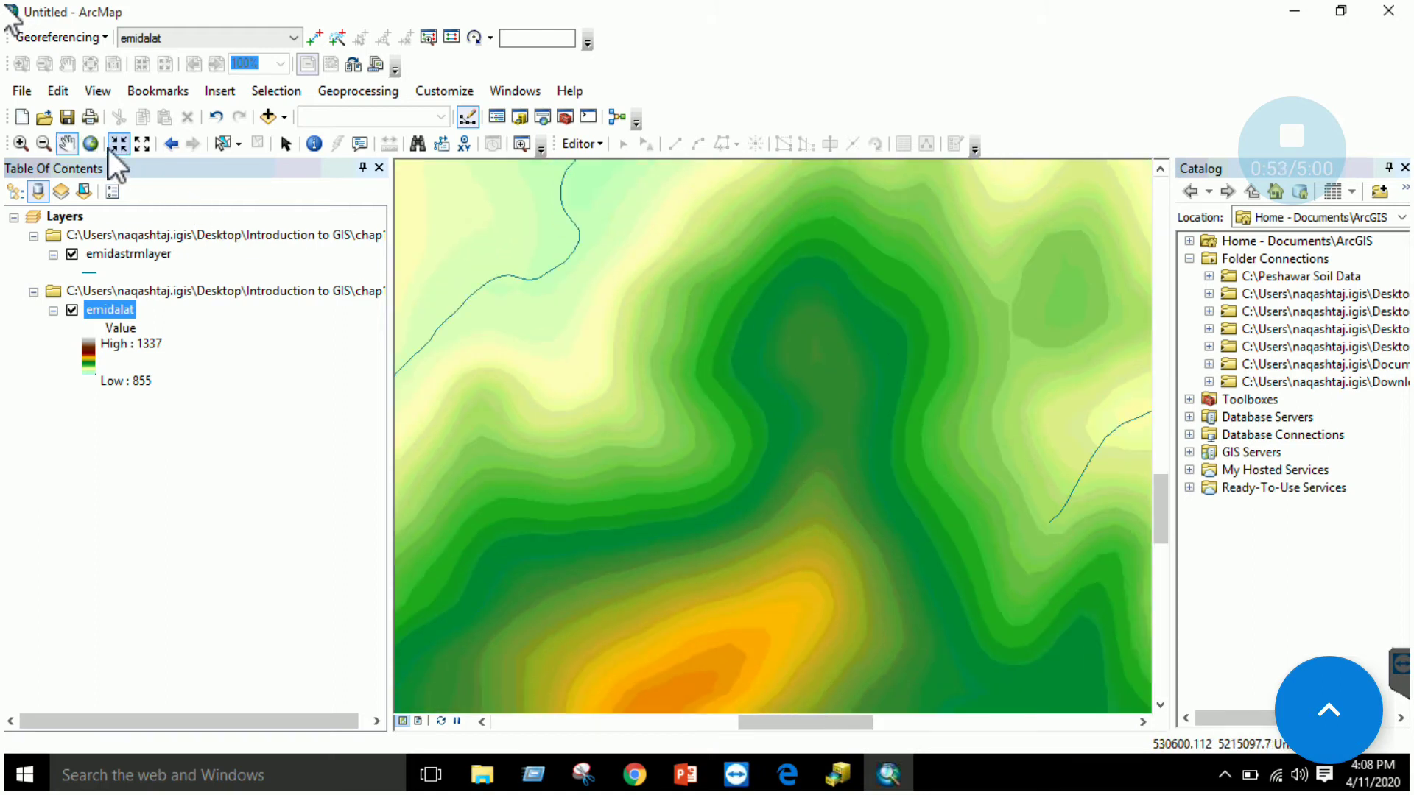
click(92, 145)
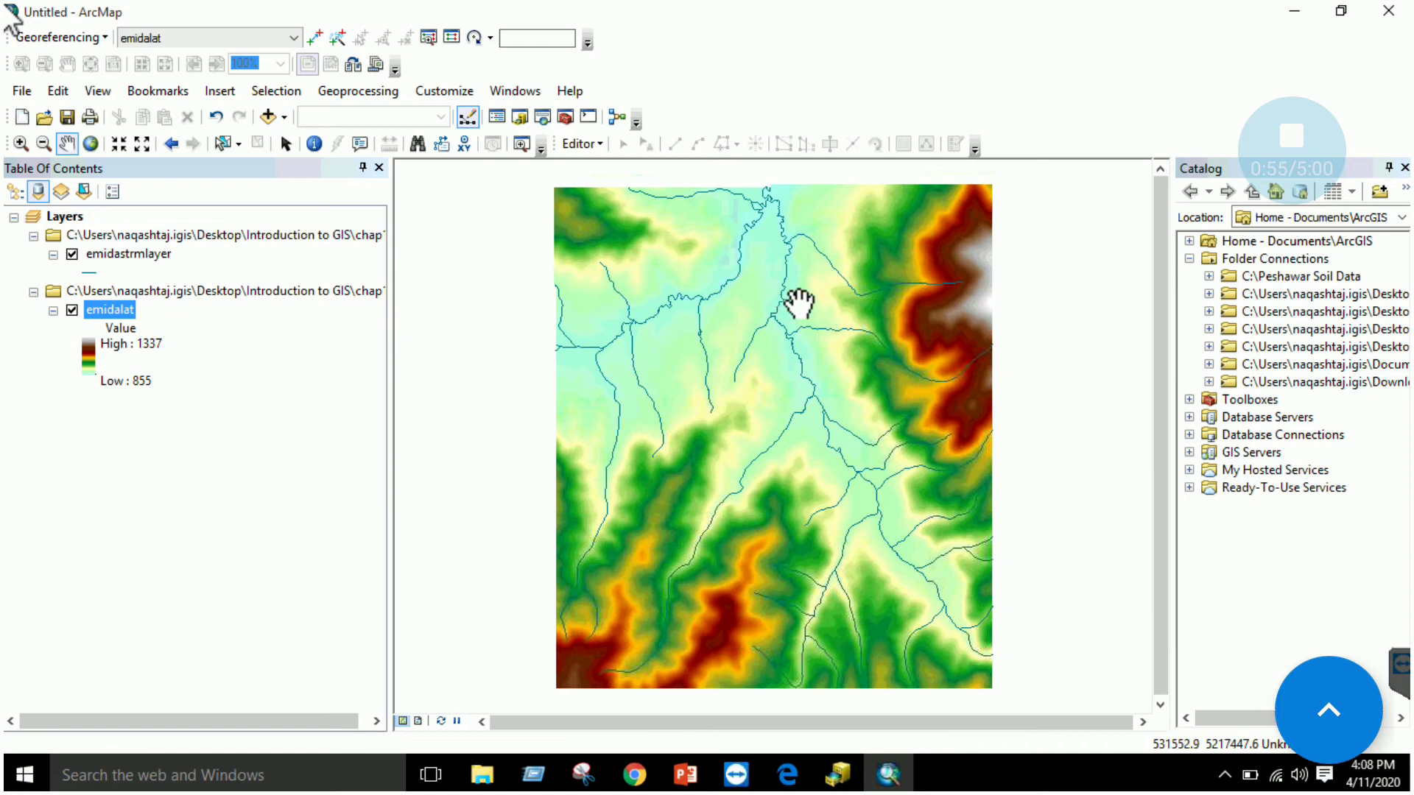
Step: Apply Fixed Zoom In twice, and return with Fixed Zoom Out twice
click(121, 143)
click(121, 143)
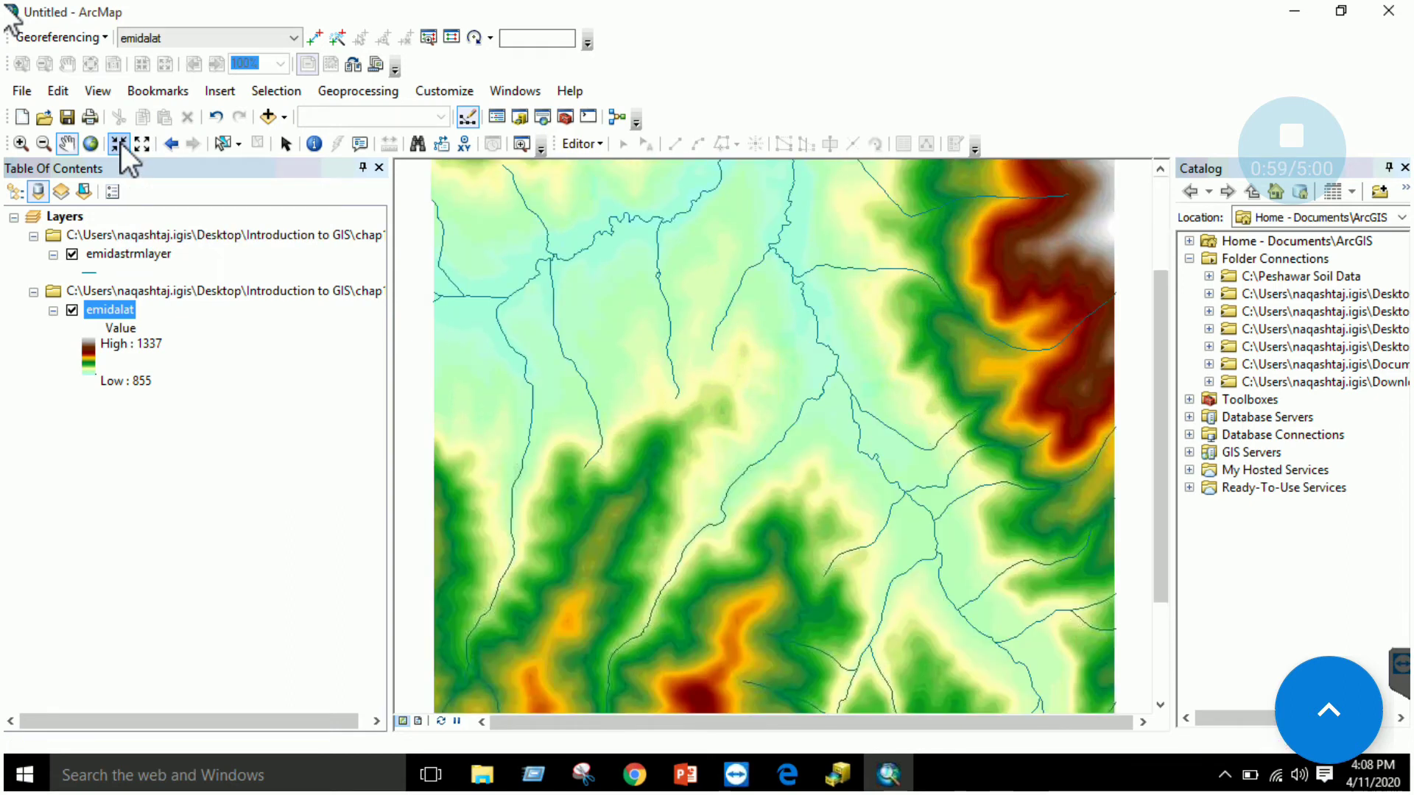
click(143, 144)
click(143, 145)
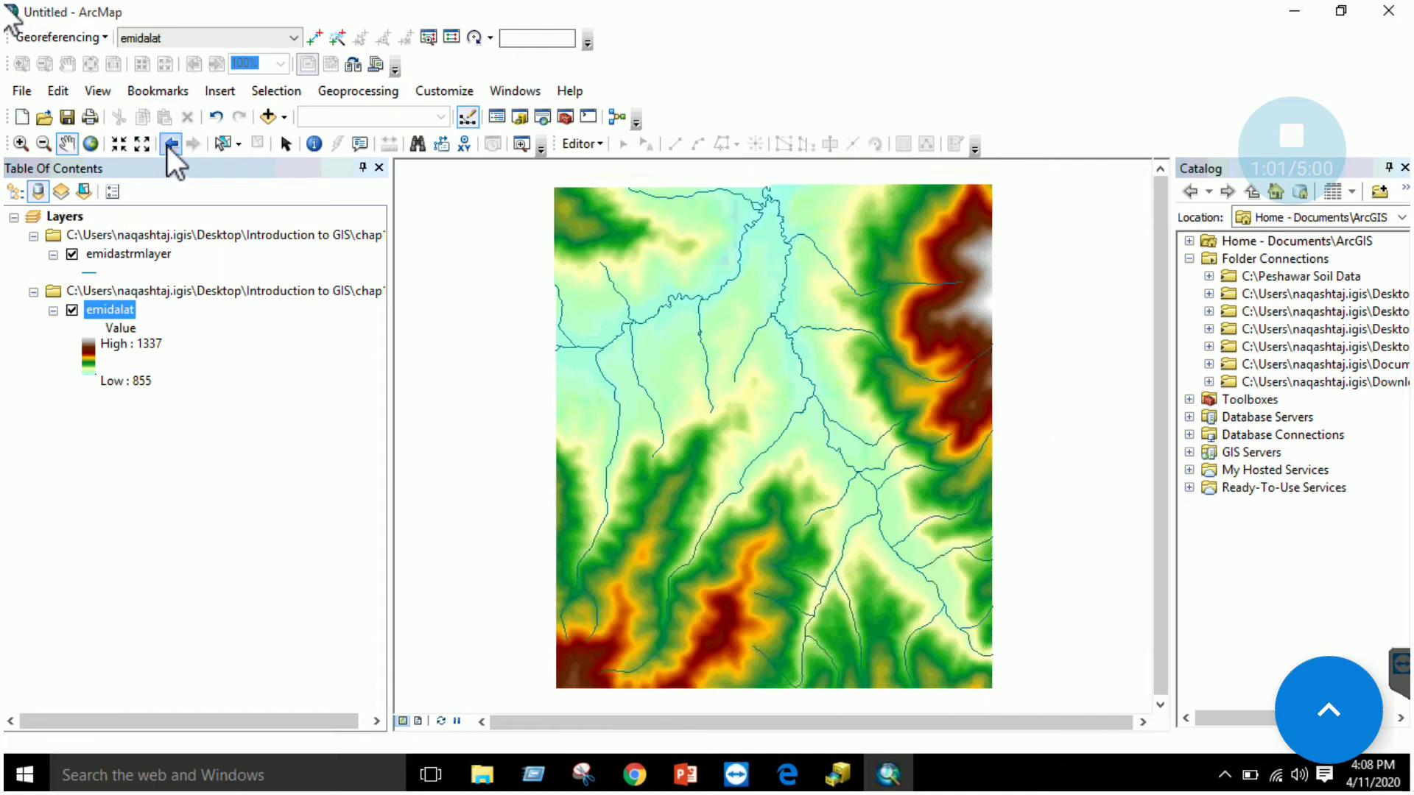
Step: Select the winding stream segment in the northwest of the map, clear the selection, and try the Select Elements tool
click(228, 145)
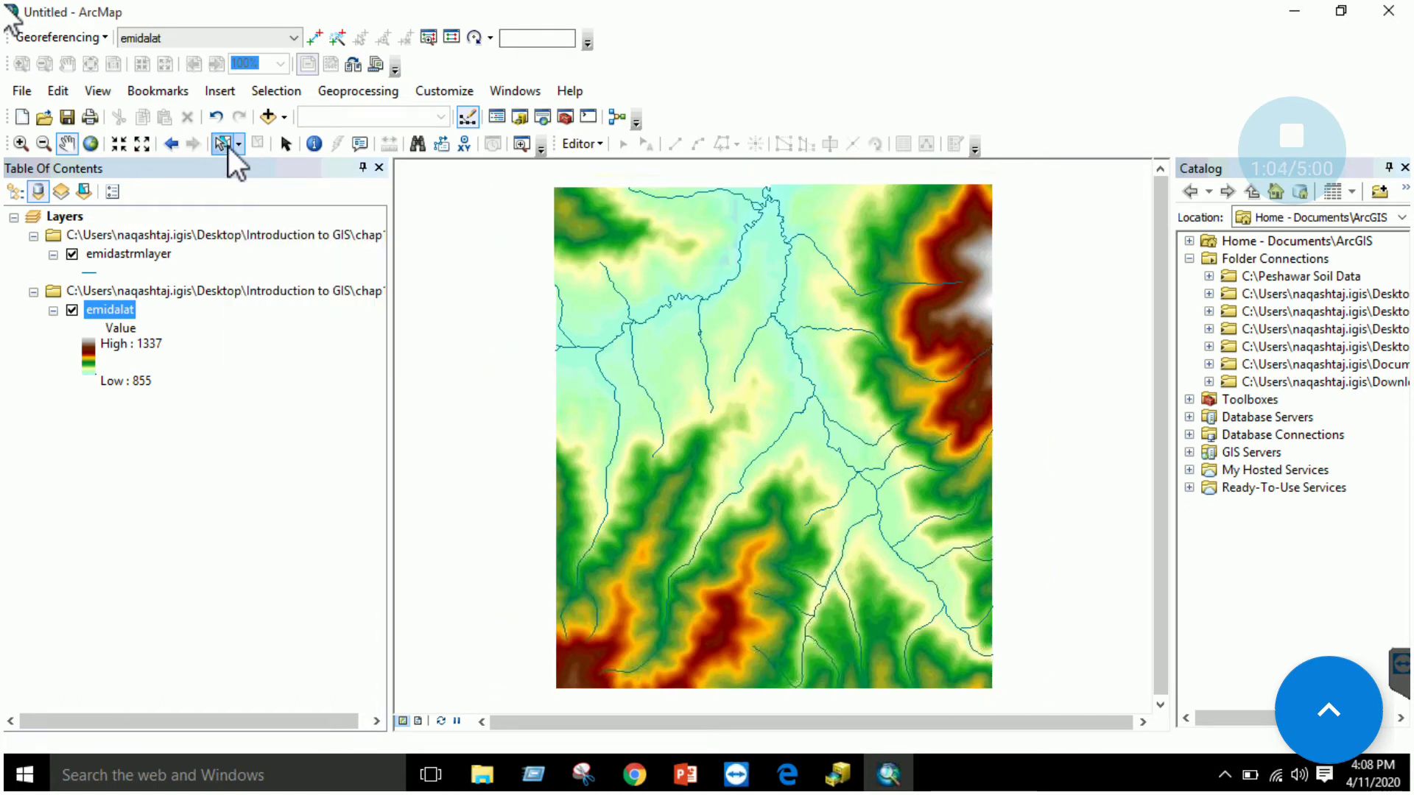
click(656, 316)
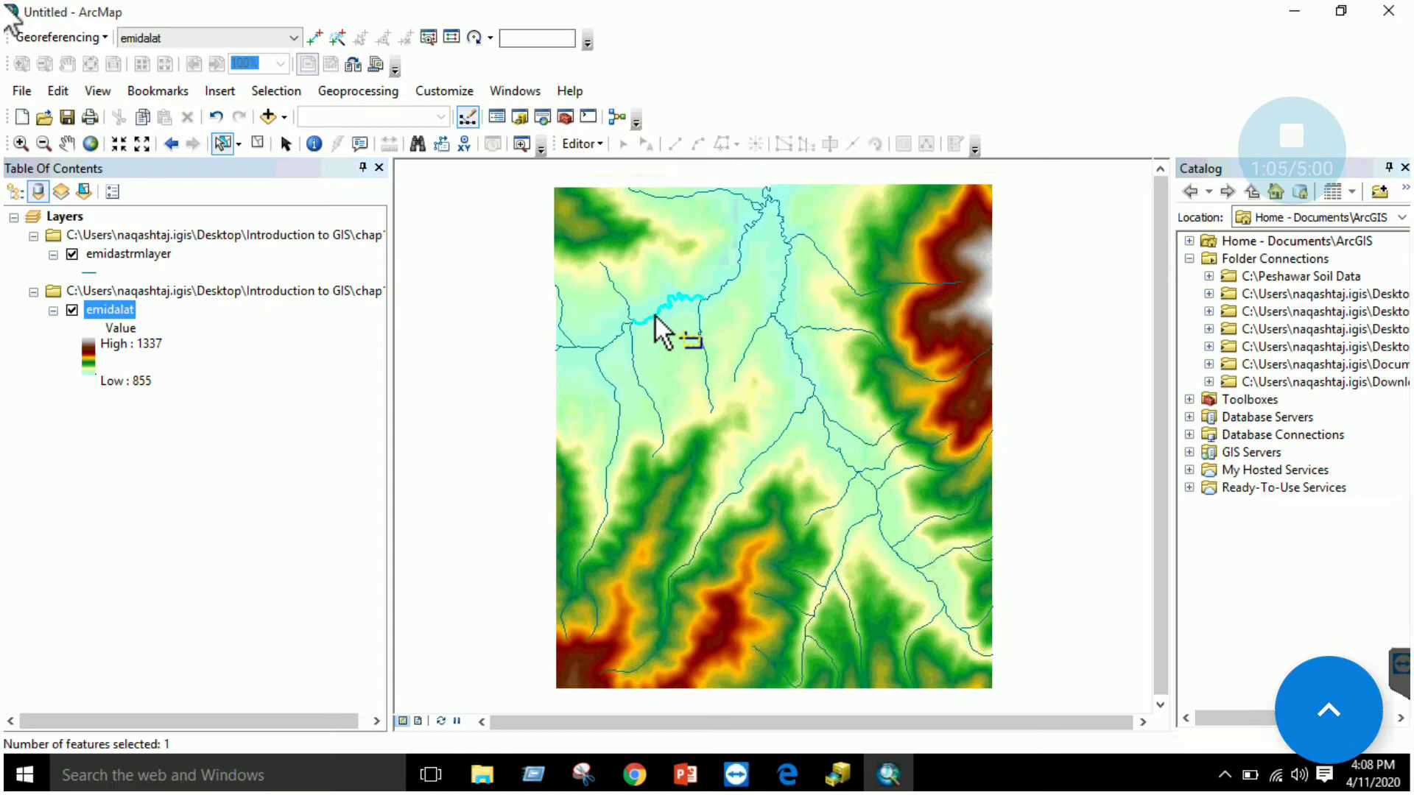
click(260, 144)
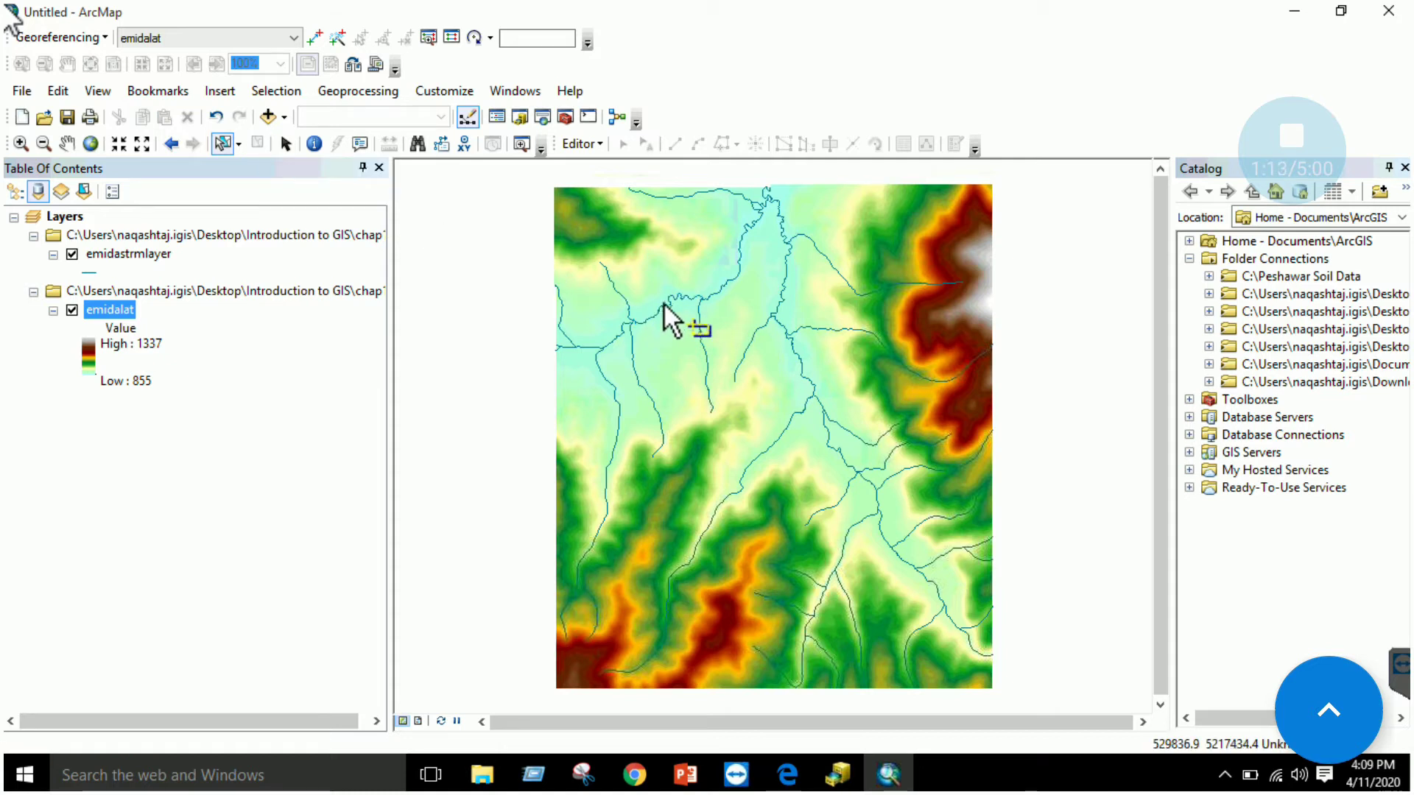
click(287, 145)
drag(598, 330, 587, 331)
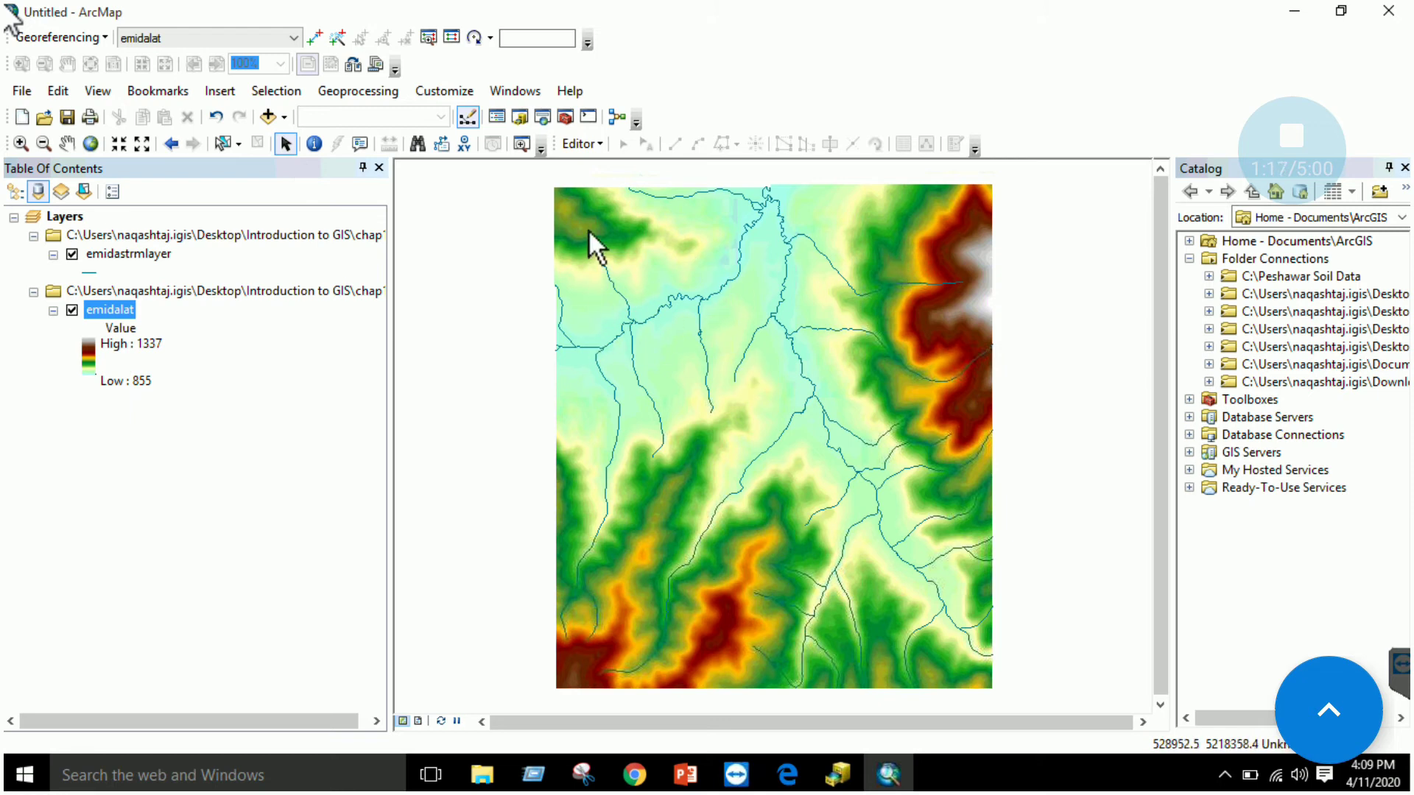
Step: Identify a stream segment of emidastrmlayer in the northwest of the map, review its attributes and close the results
click(315, 145)
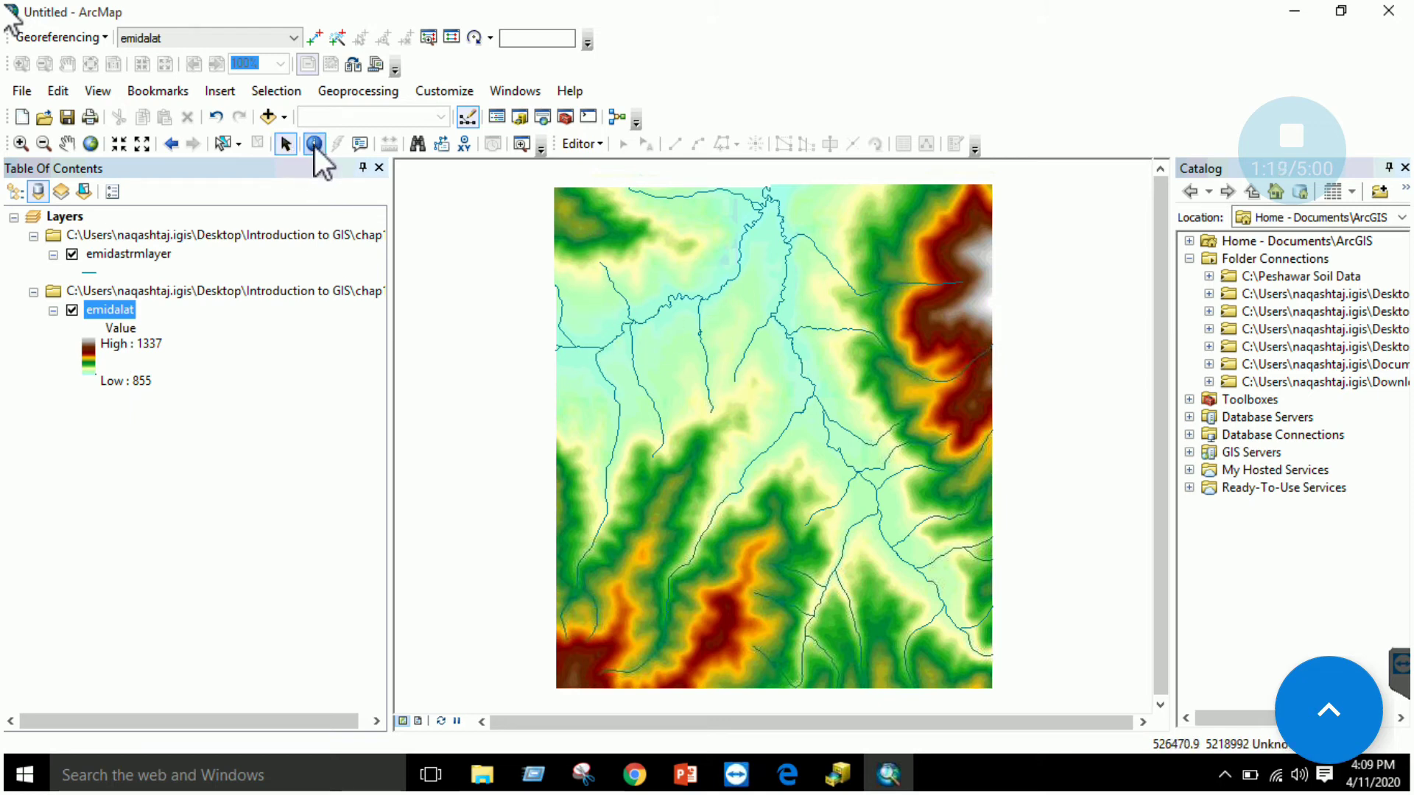
click(626, 296)
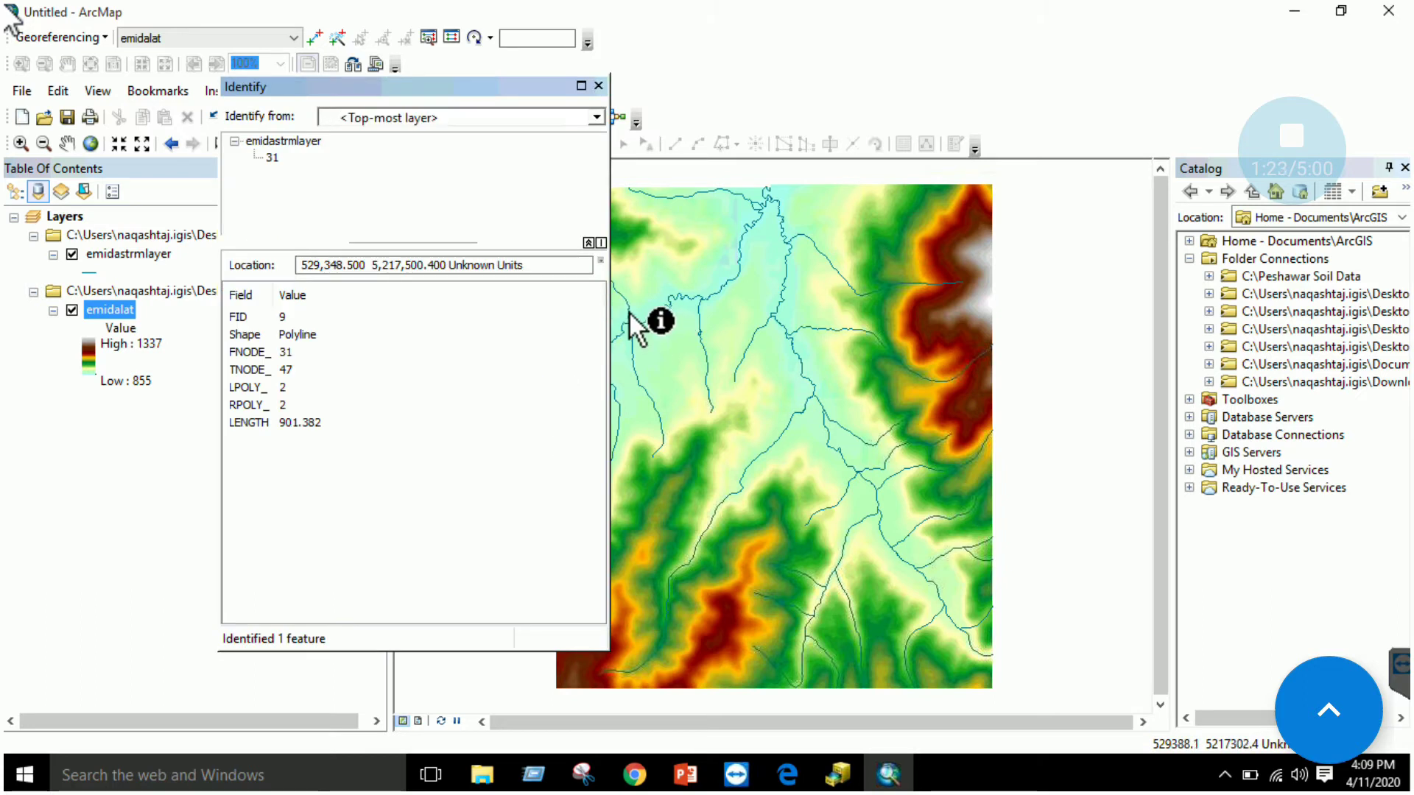
drag(471, 91, 971, 104)
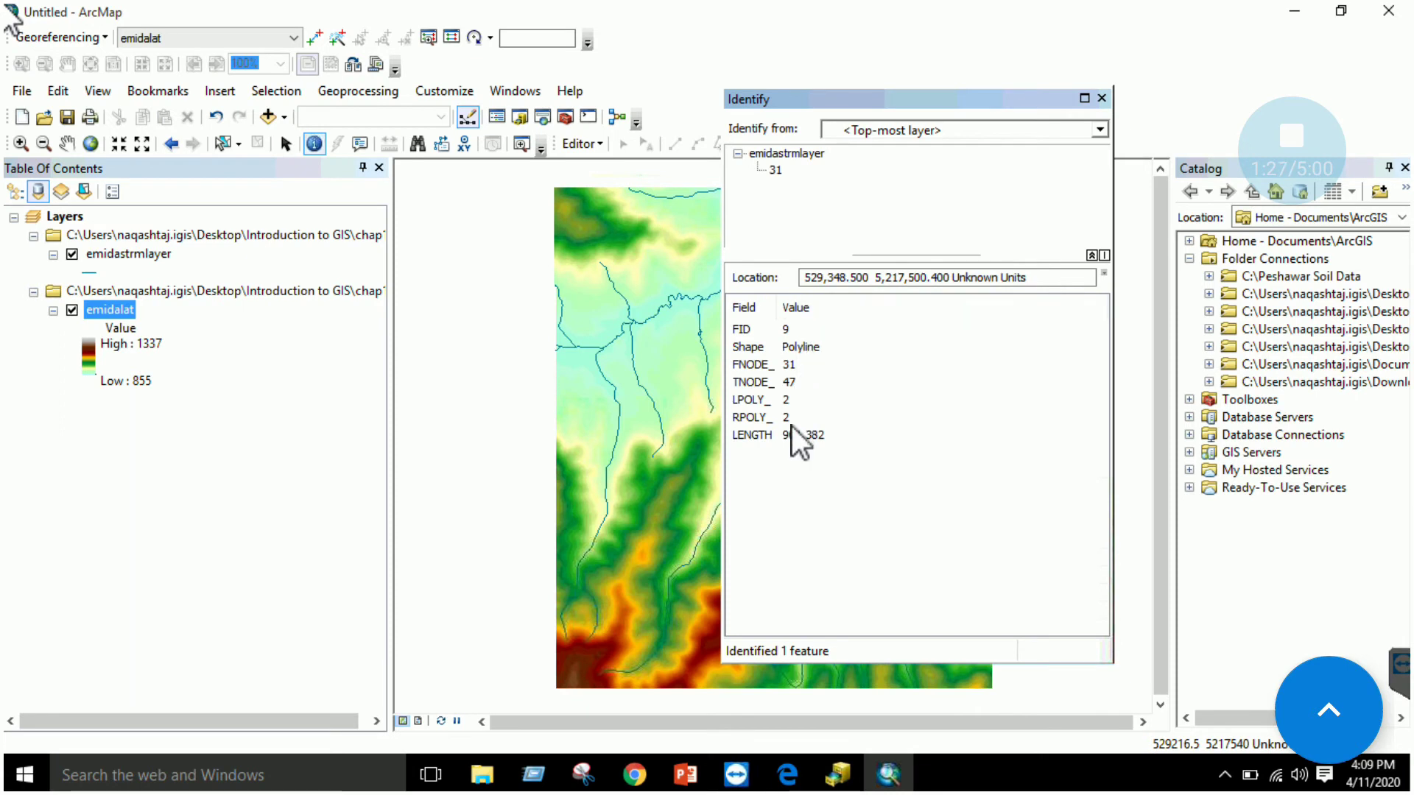
click(1102, 98)
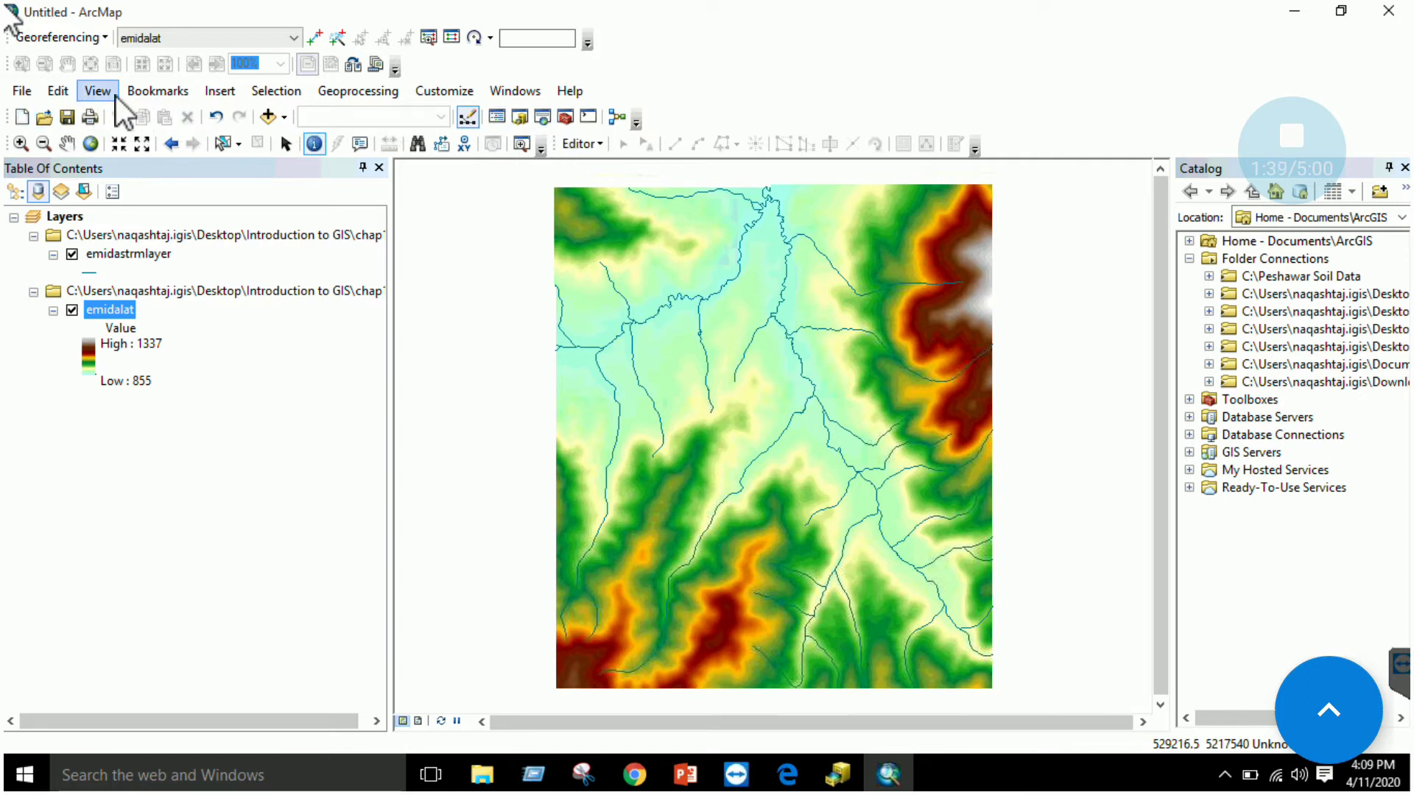
click(22, 91)
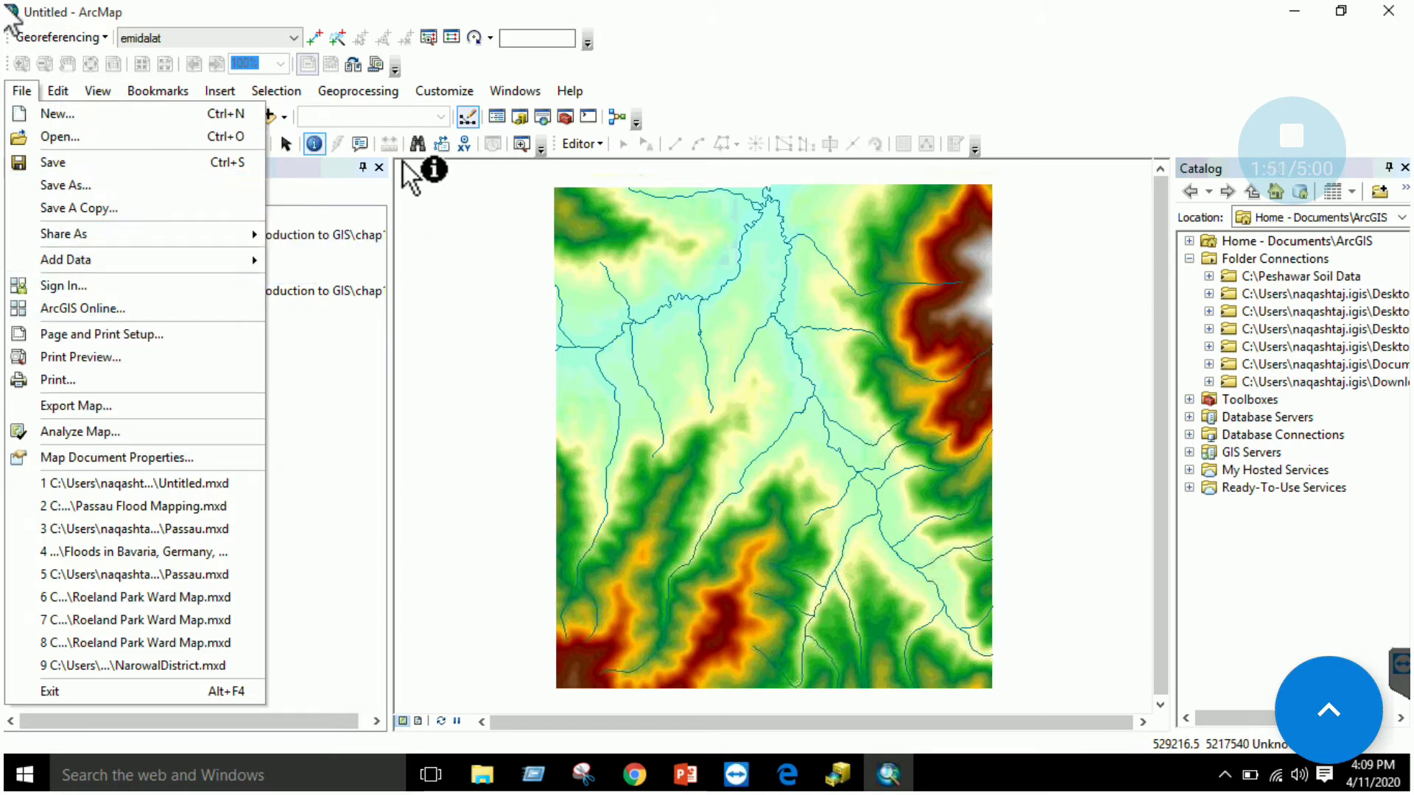
click(719, 73)
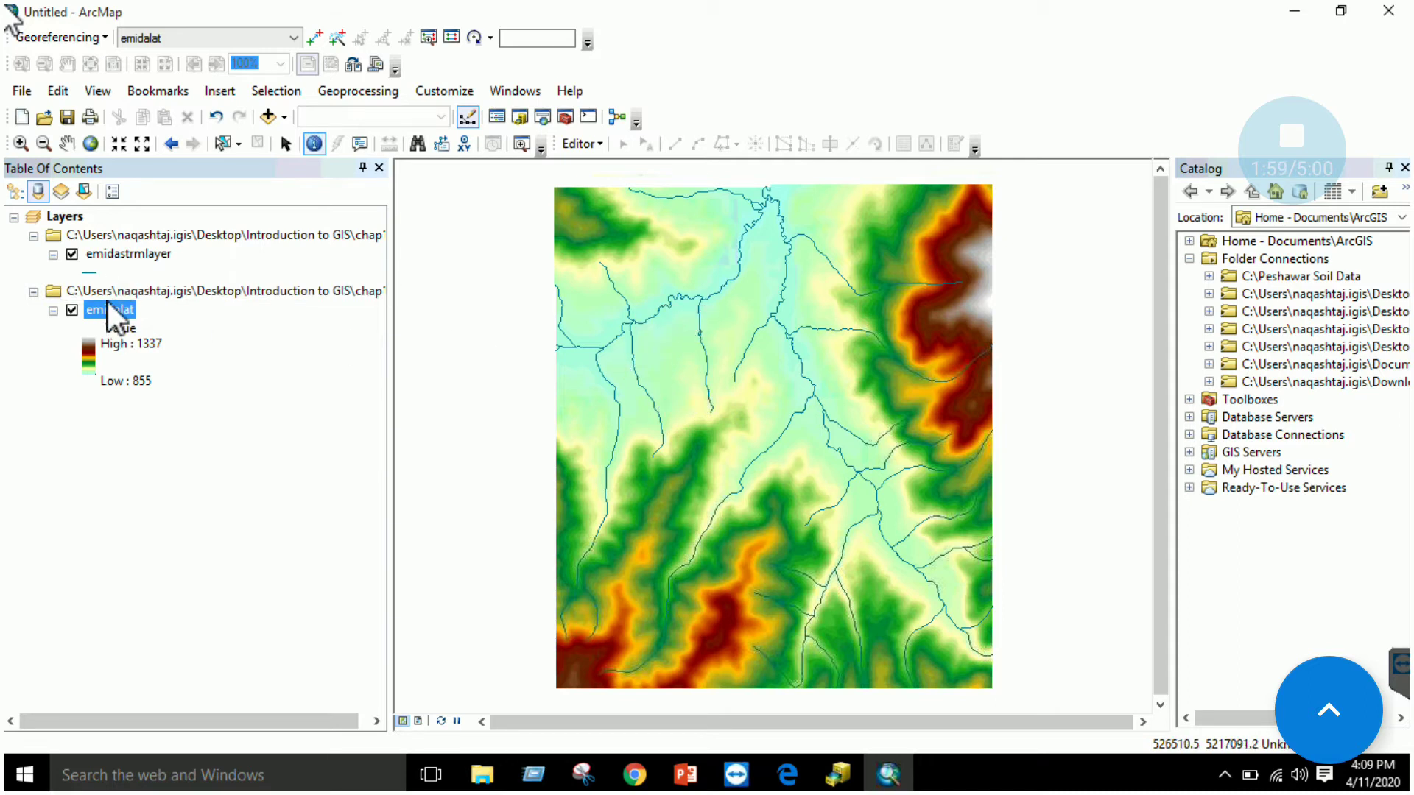
Step: Open the properties of emidastrmlayer and review its source, selection, display, symbology, field, definition query and label settings
right_click(122, 251)
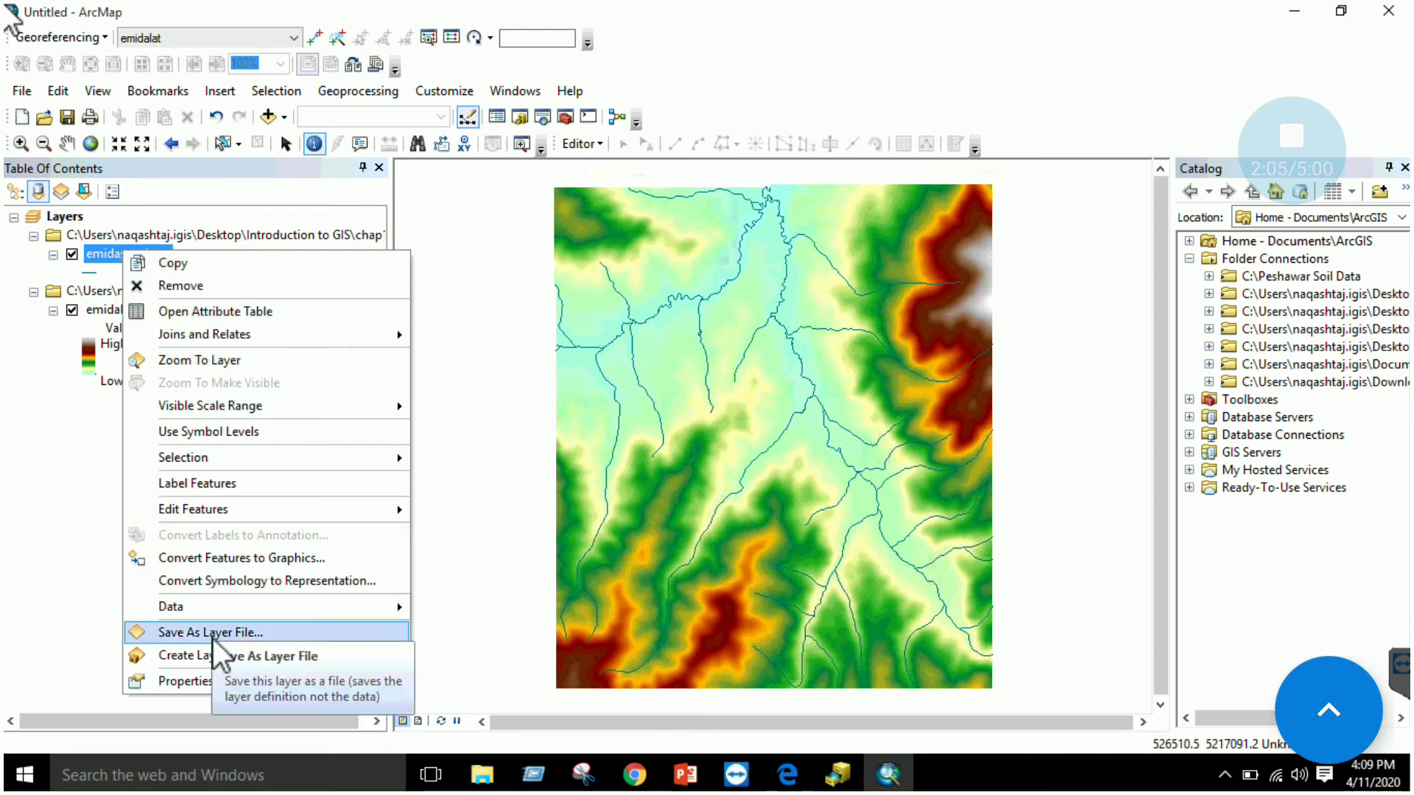
click(212, 681)
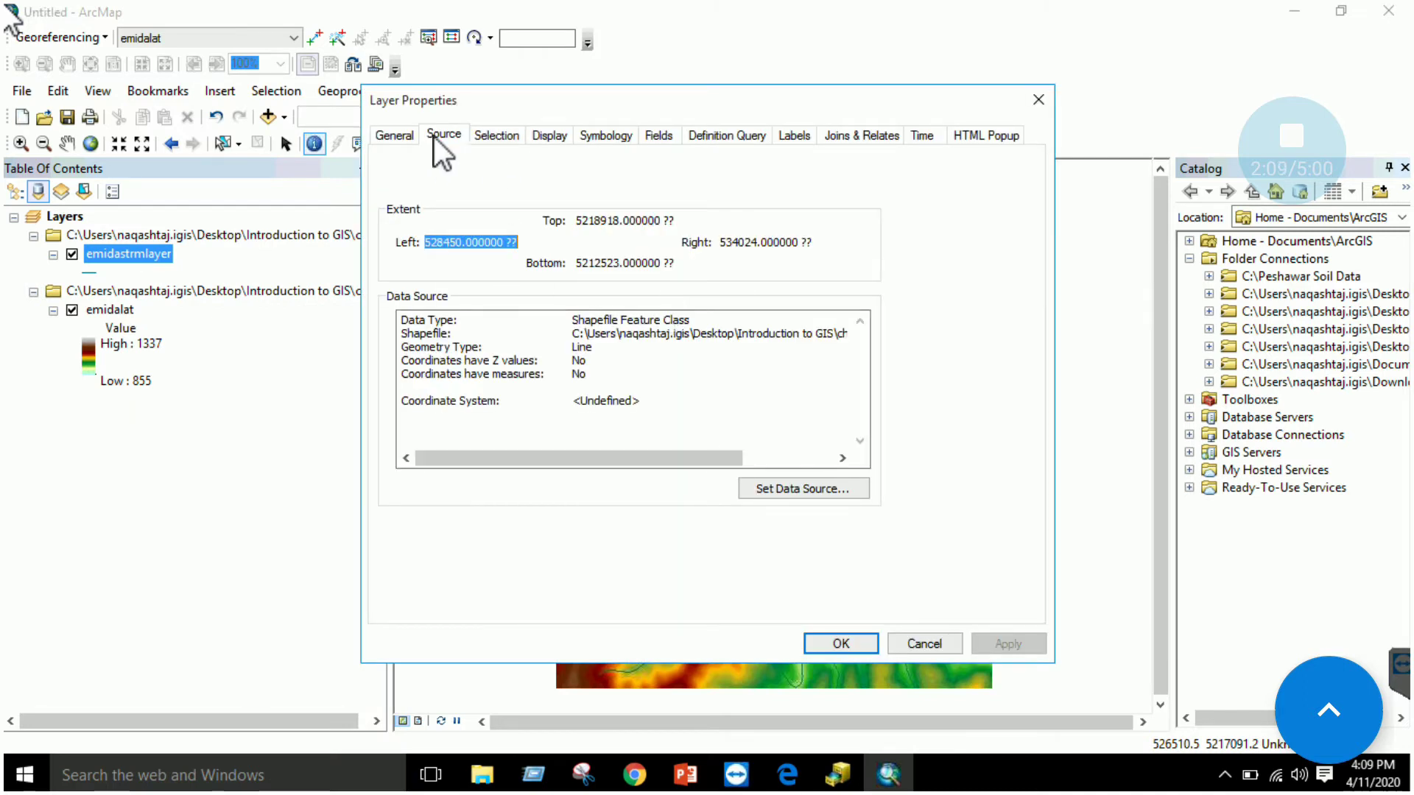
click(395, 134)
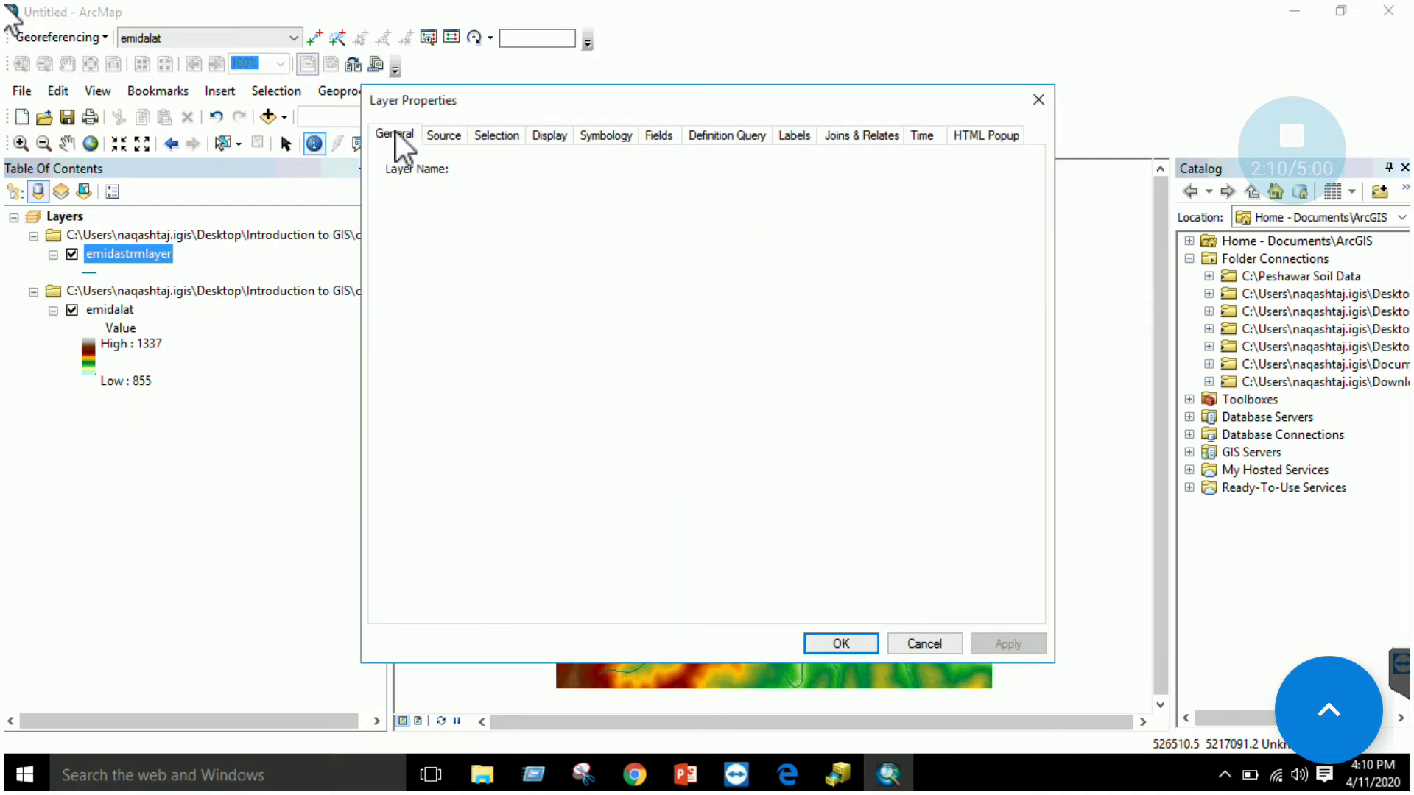
click(444, 135)
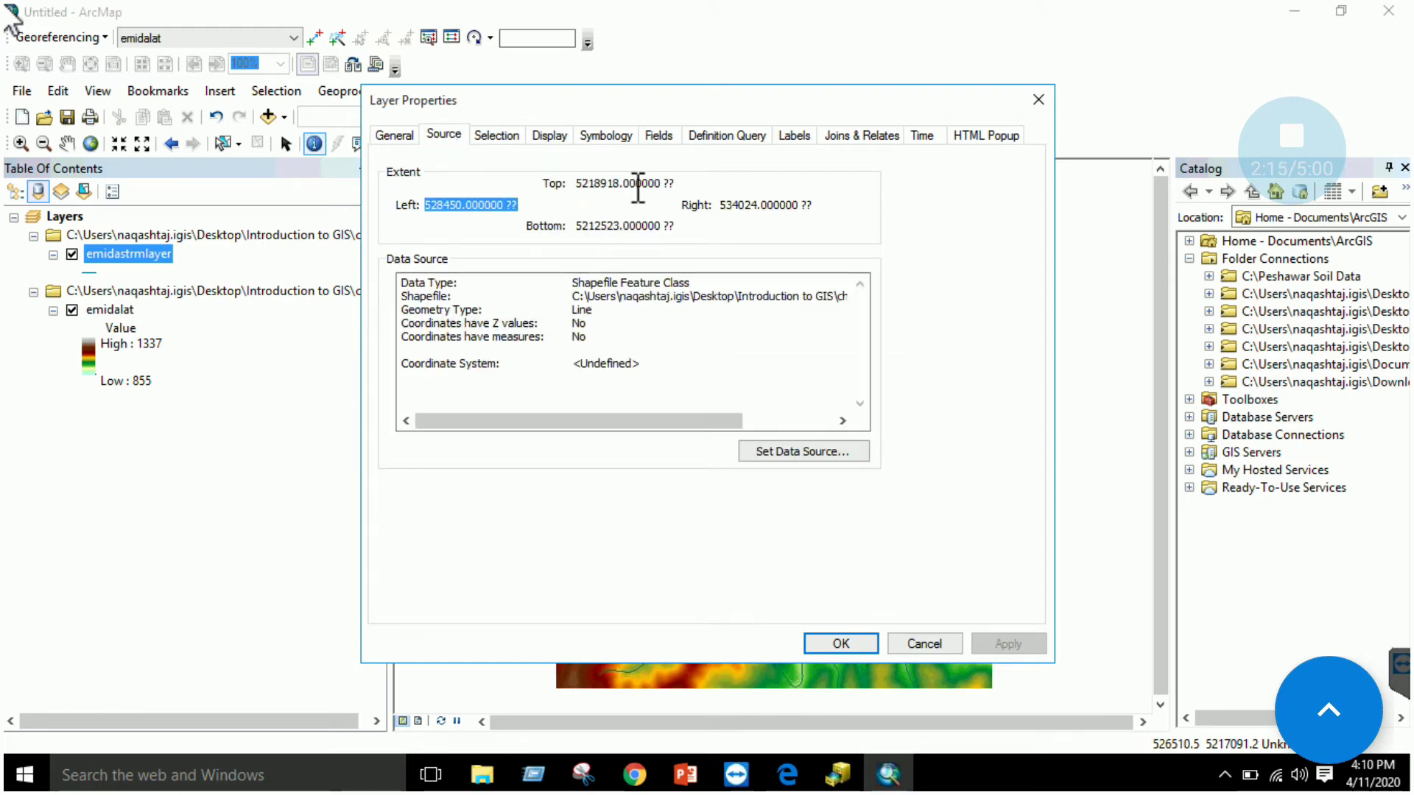
click(503, 137)
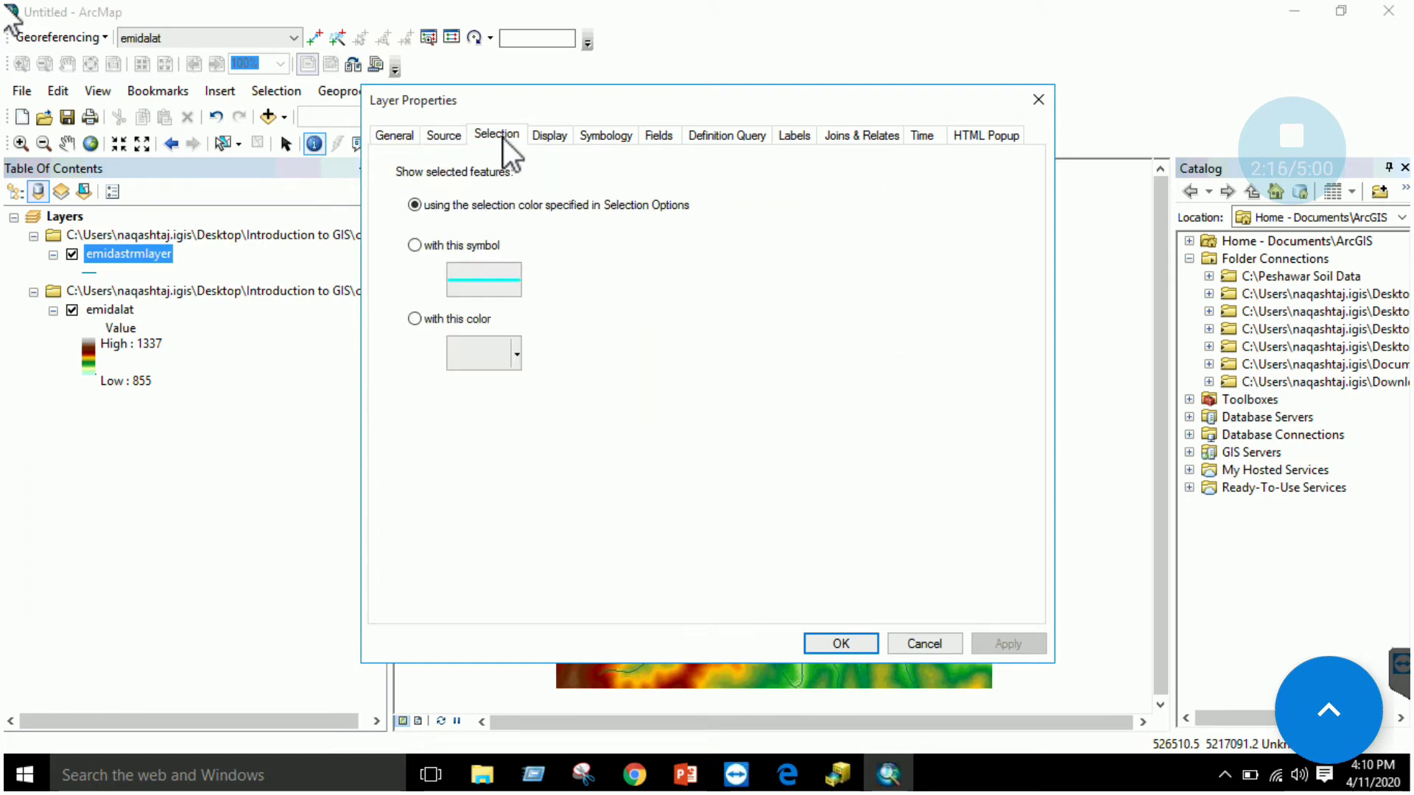
click(551, 136)
click(624, 138)
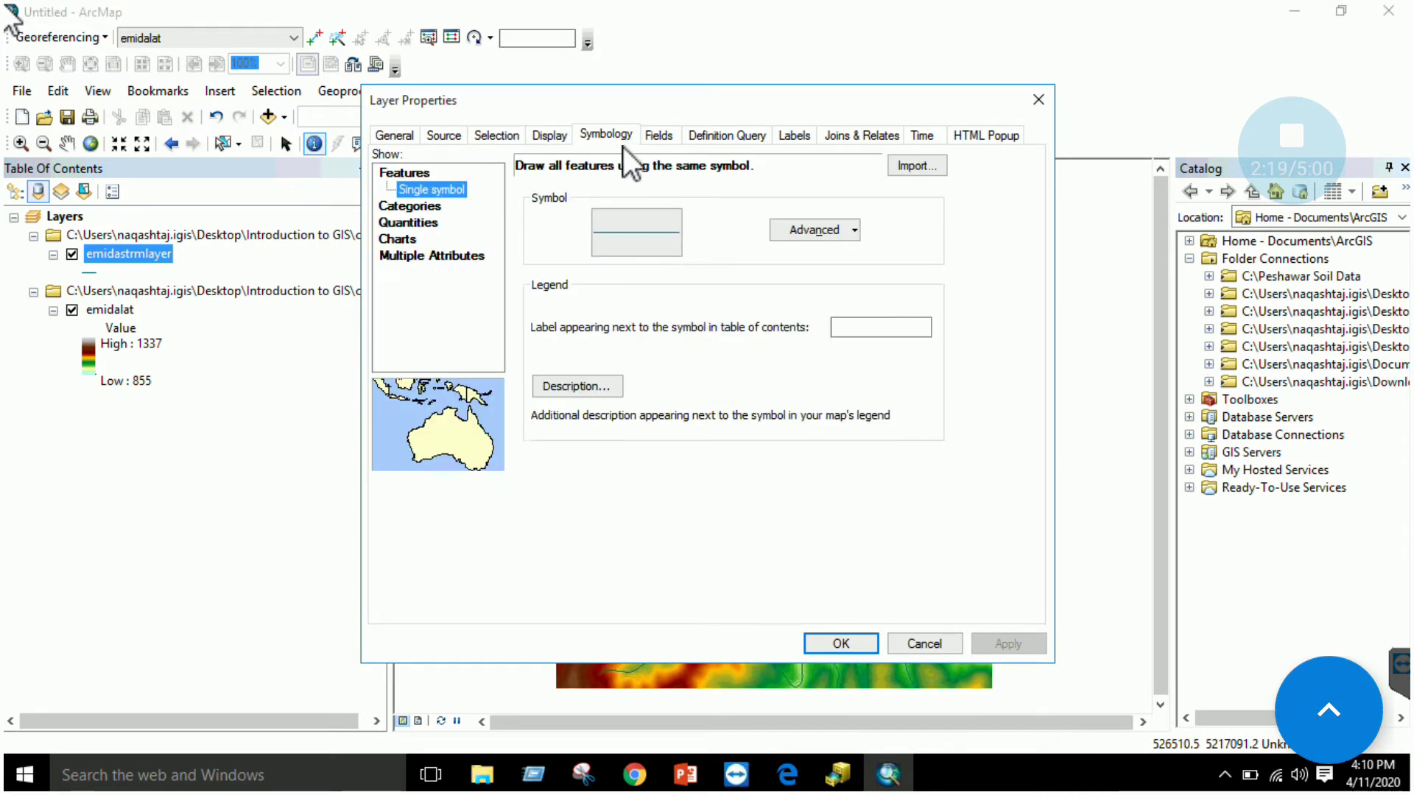
click(422, 207)
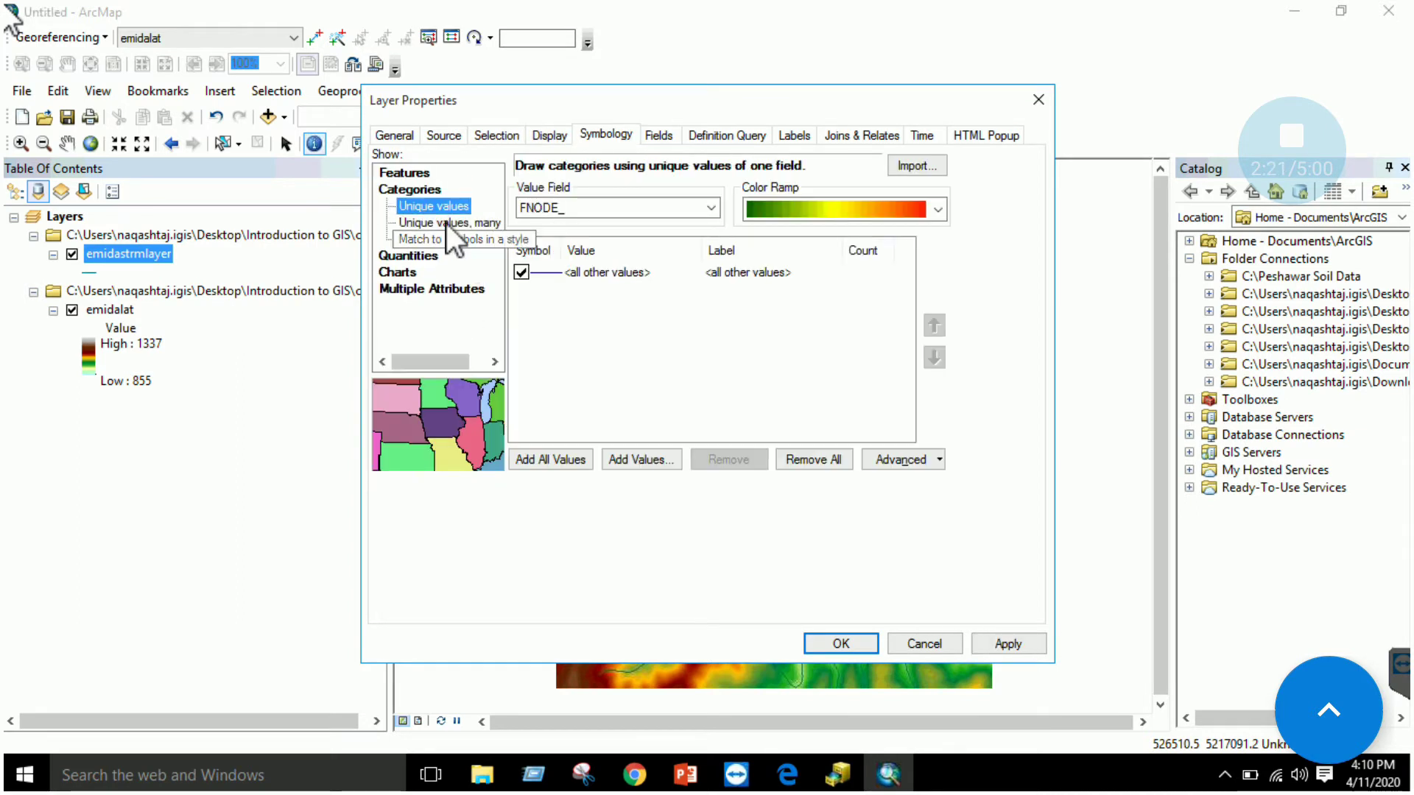
click(668, 138)
click(714, 138)
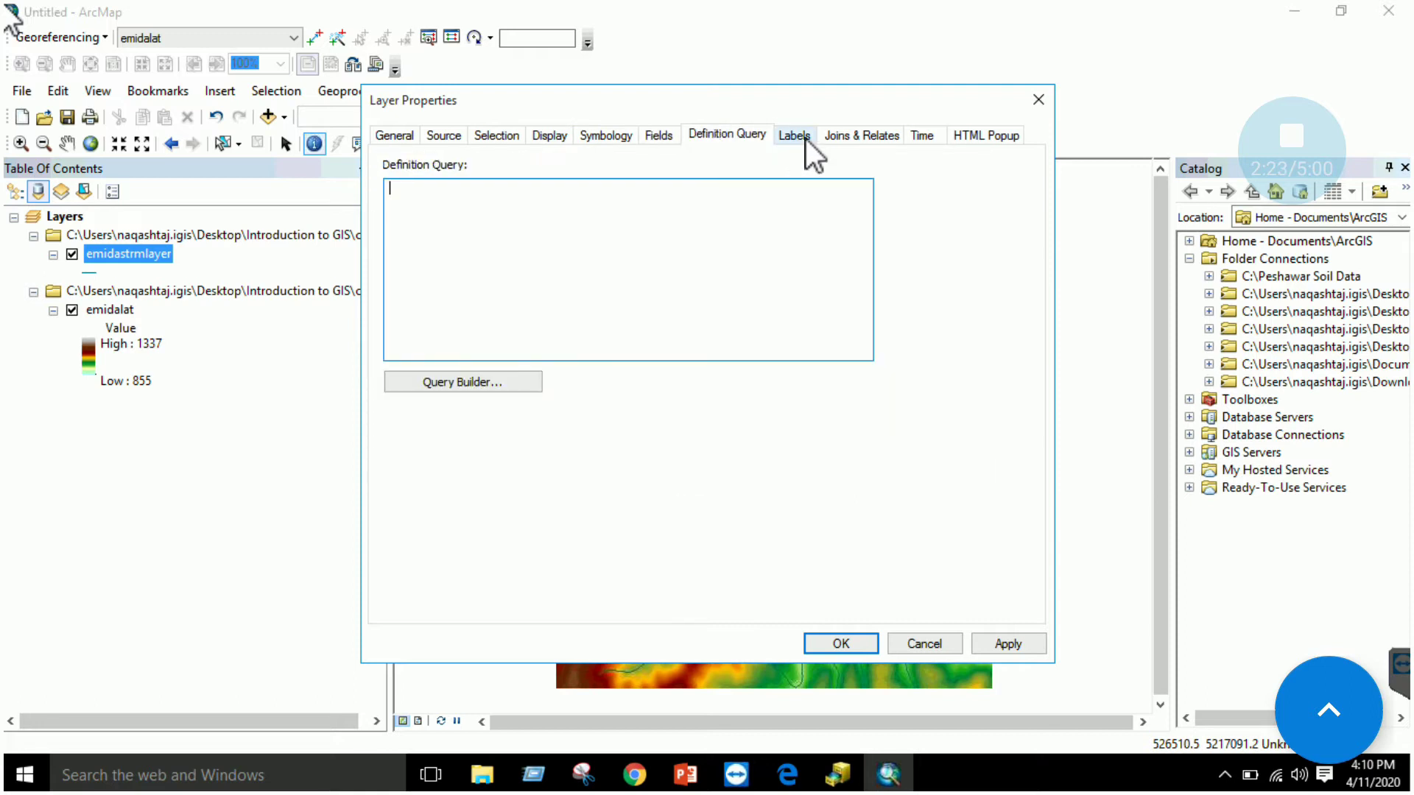
click(803, 139)
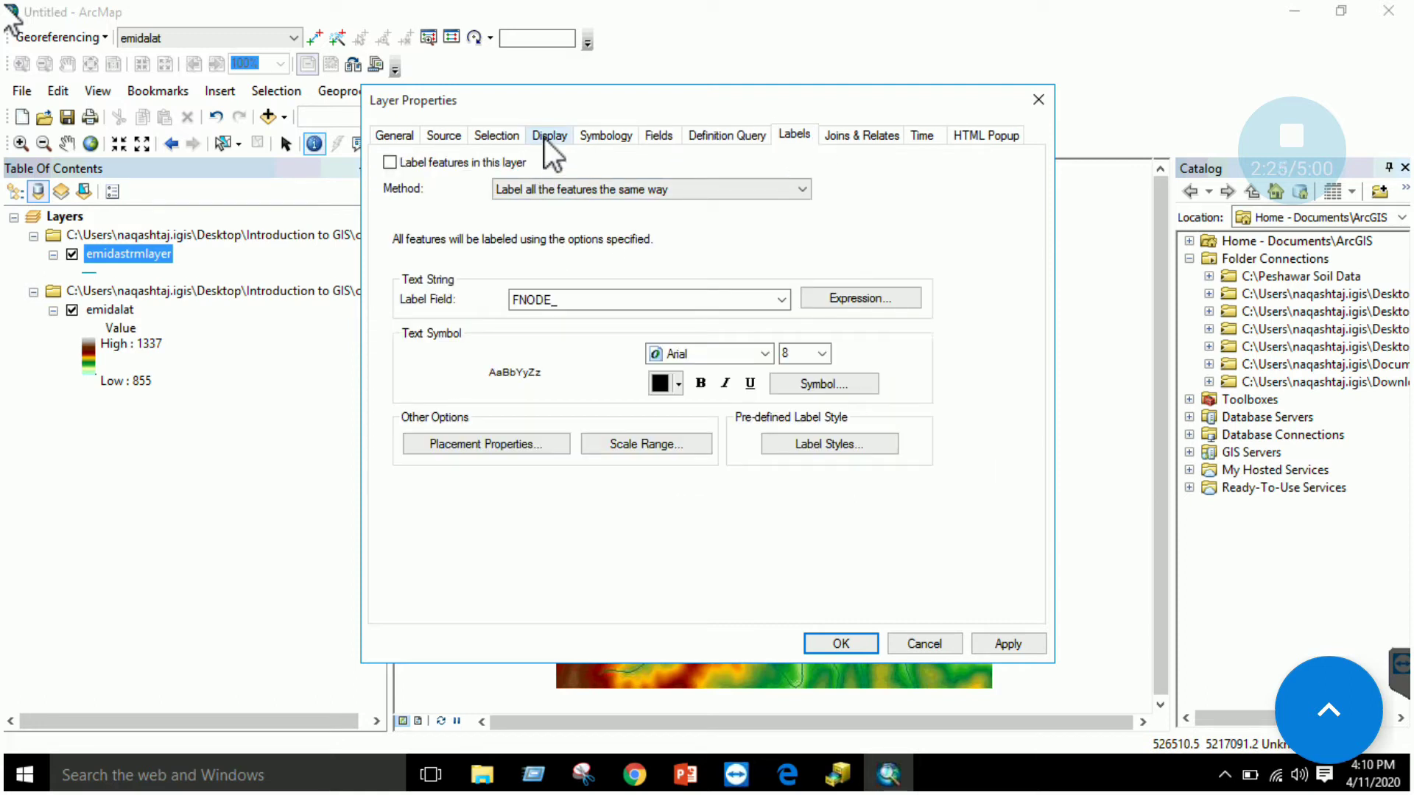
Step: Symbolize emidastrmlayer by unique values of the LENGTH field, adding all values, and apply it to the map
click(593, 134)
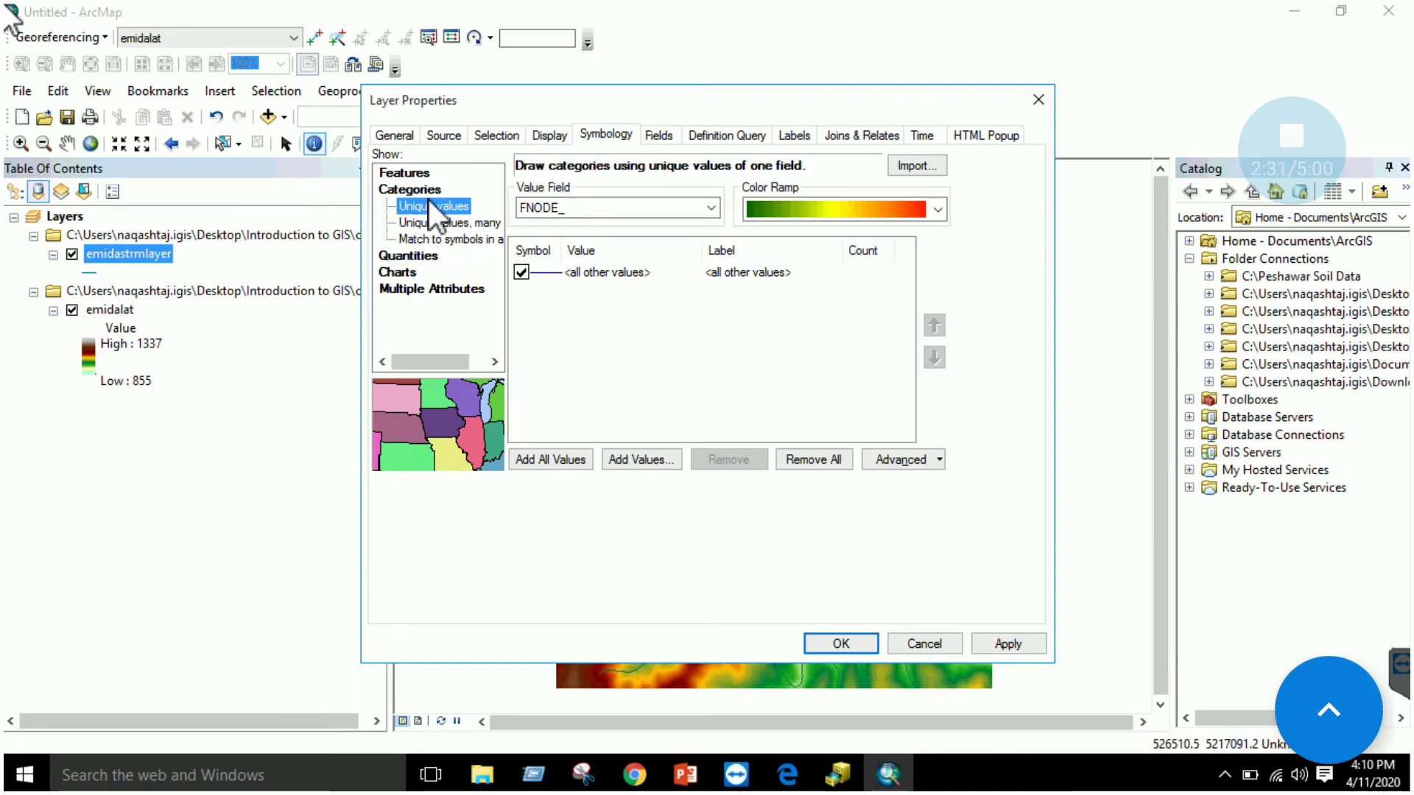
click(711, 210)
click(621, 281)
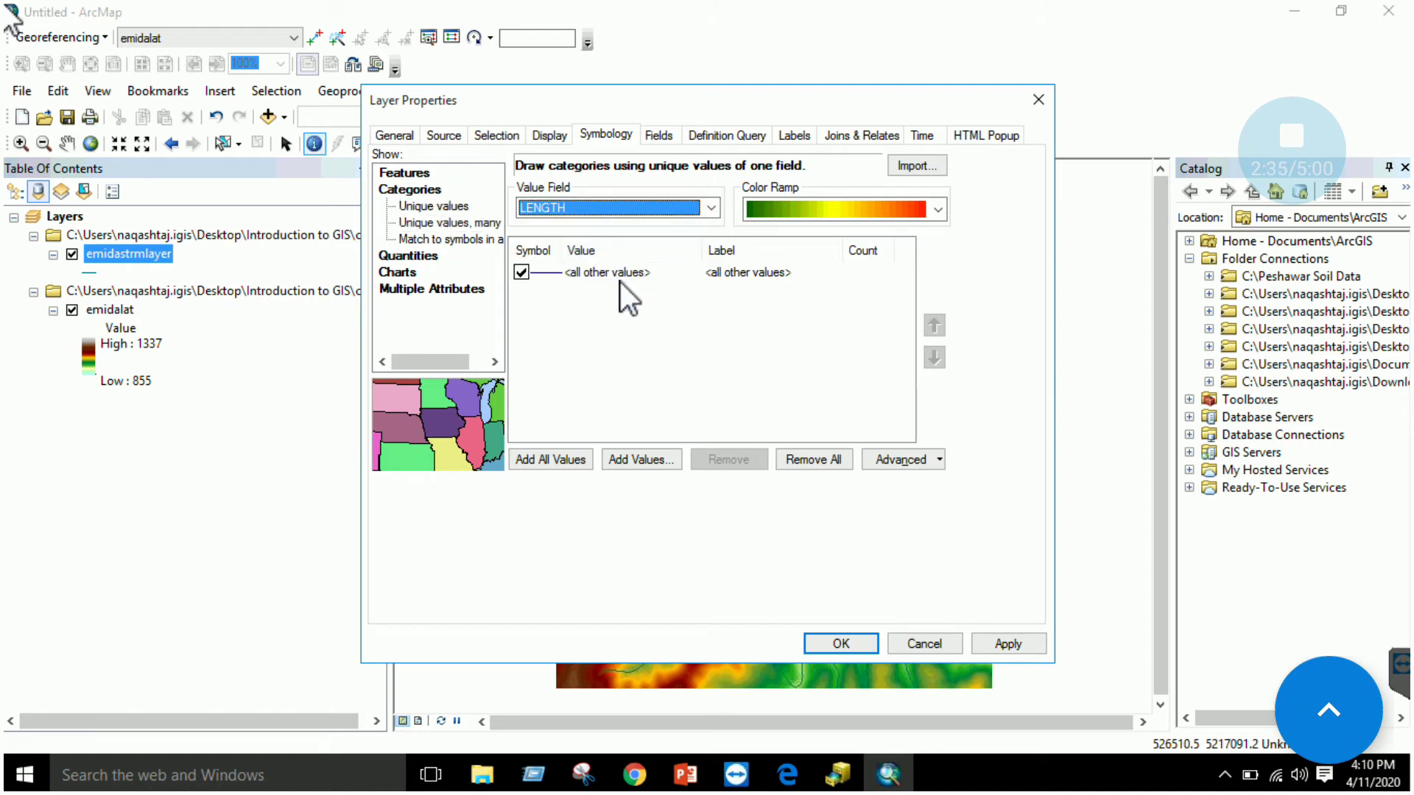
click(550, 458)
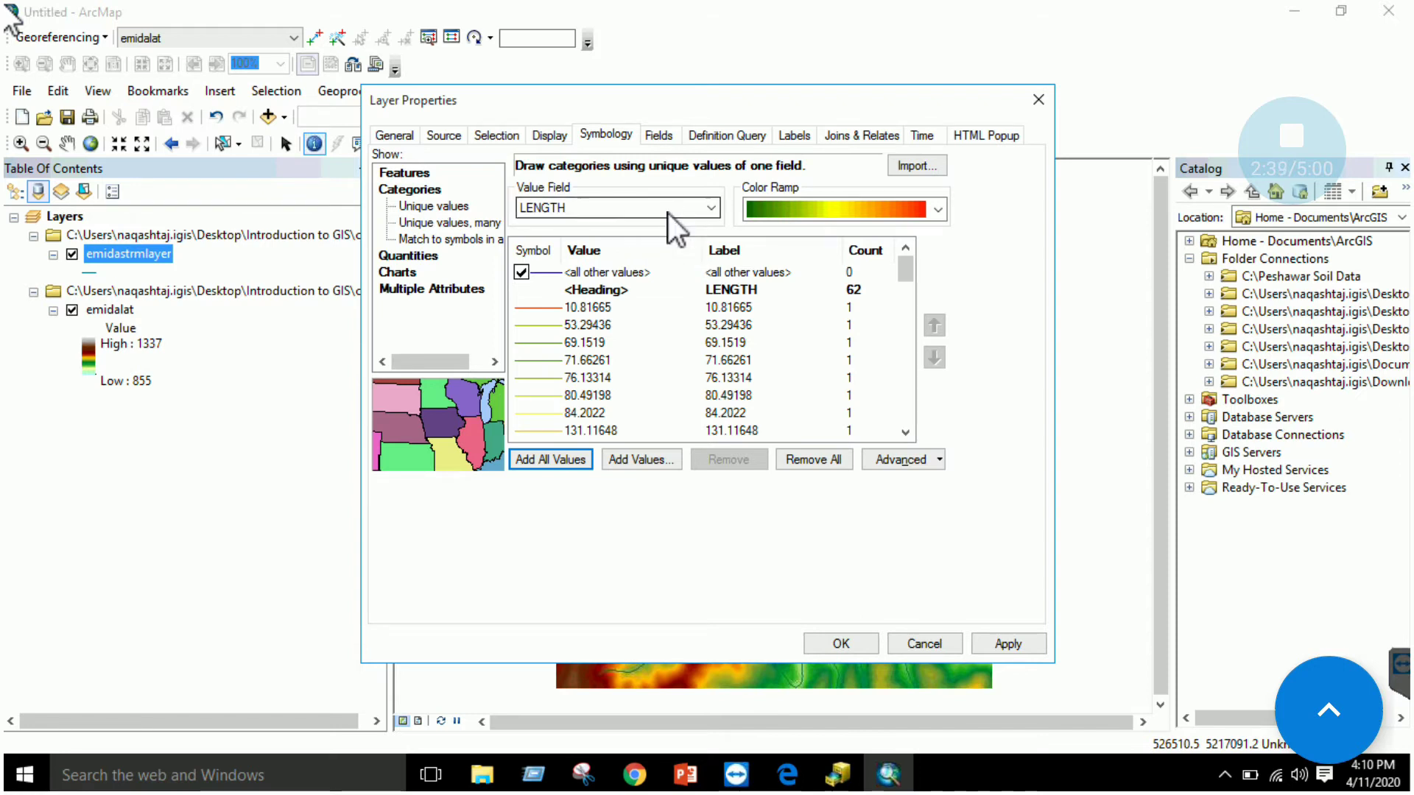
mouse_move(905, 274)
mouse_down()
mouse_move(906, 442)
mouse_move(900, 254)
mouse_up()
click(998, 643)
click(841, 643)
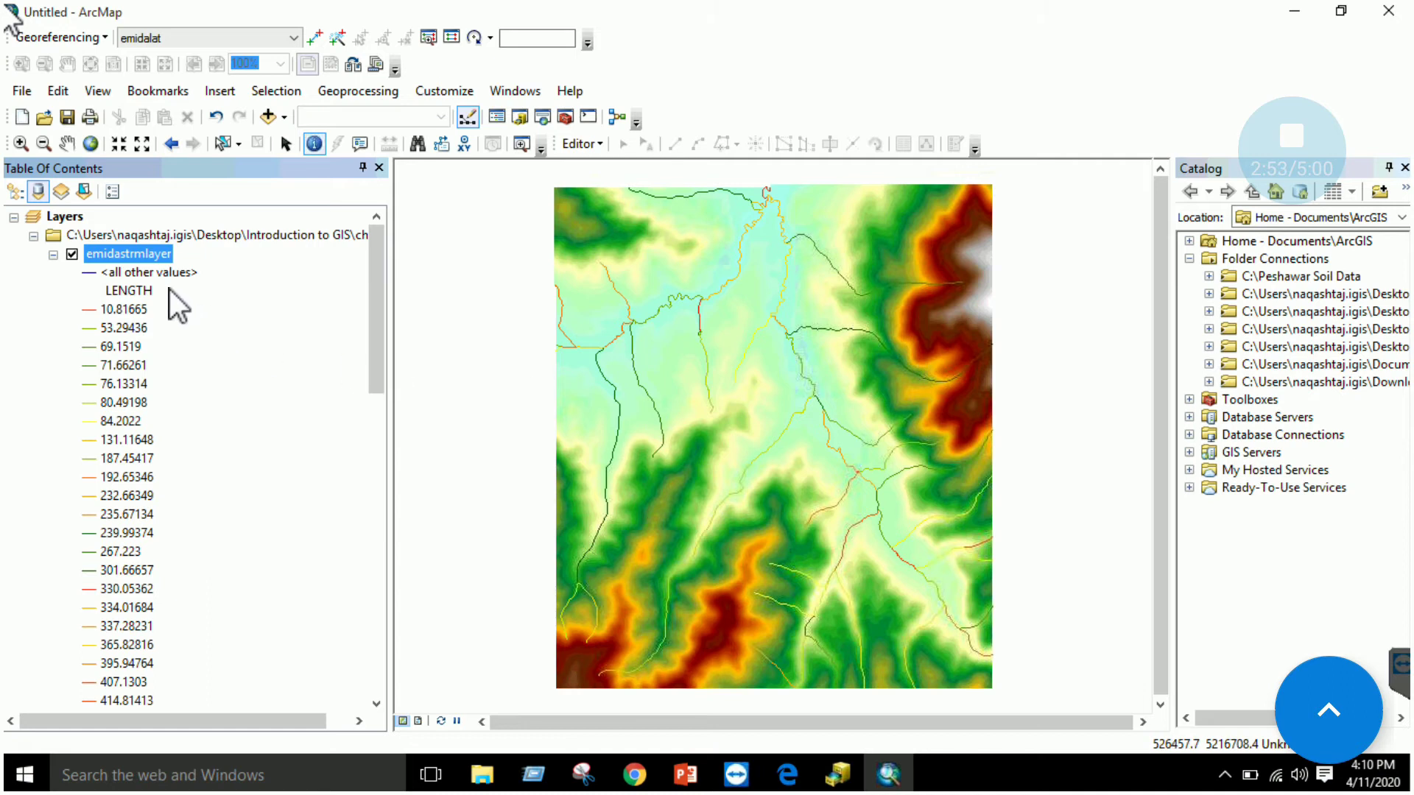
Step: Switch emidastrmlayer's symbology to graduated colors based on the LENGTH field, using the red-yellow-green color ramp
right_click(135, 253)
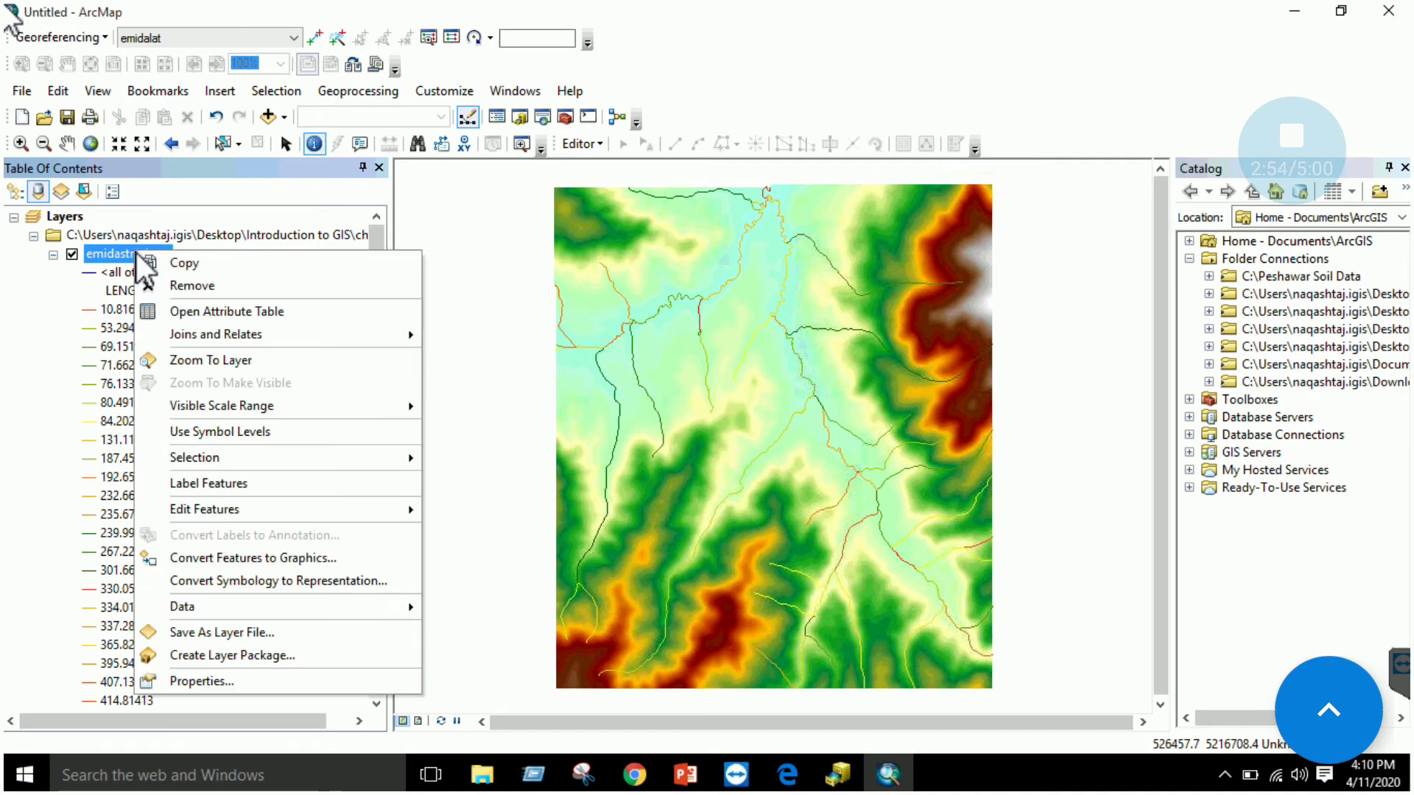
click(223, 682)
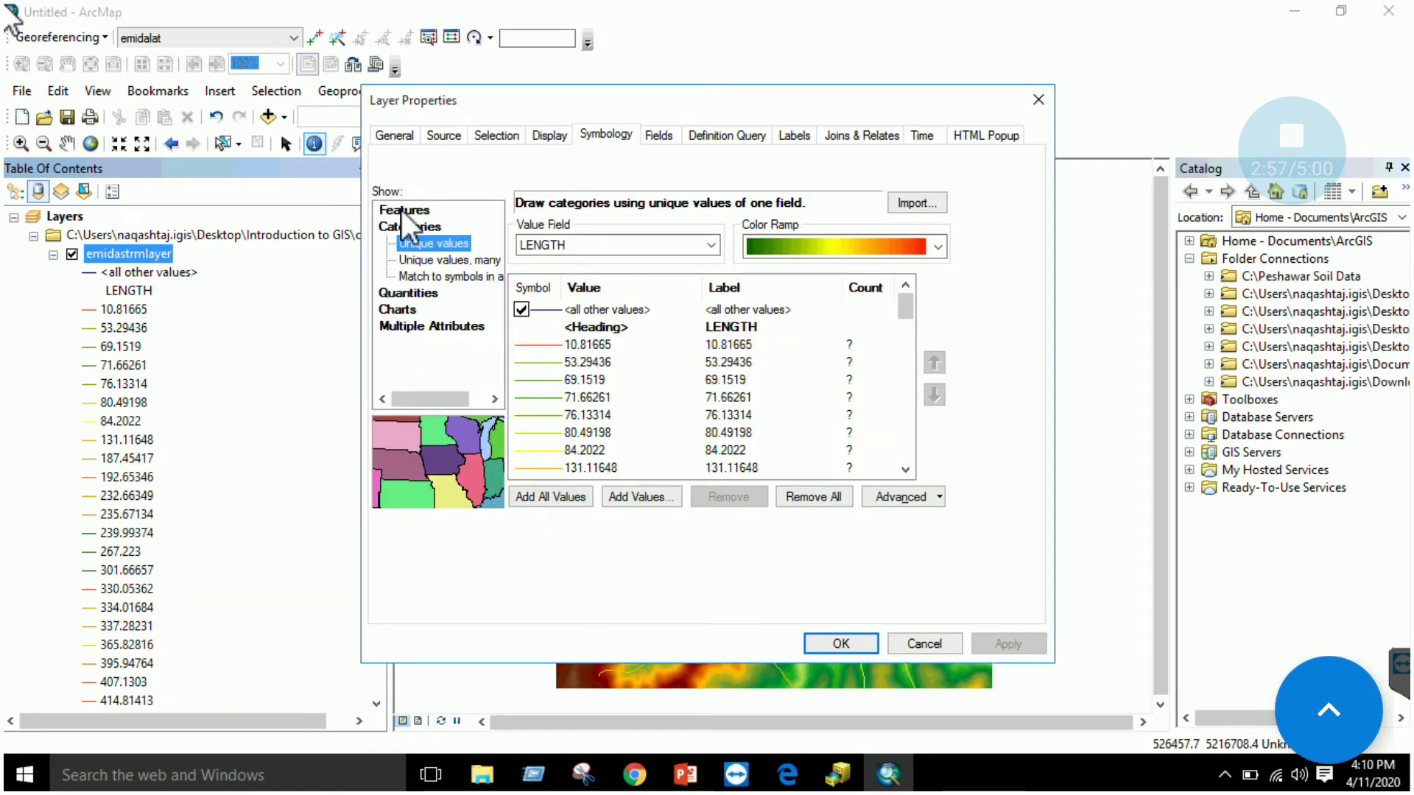
mouse_move(904, 310)
mouse_down()
mouse_move(898, 440)
mouse_move(906, 308)
mouse_up()
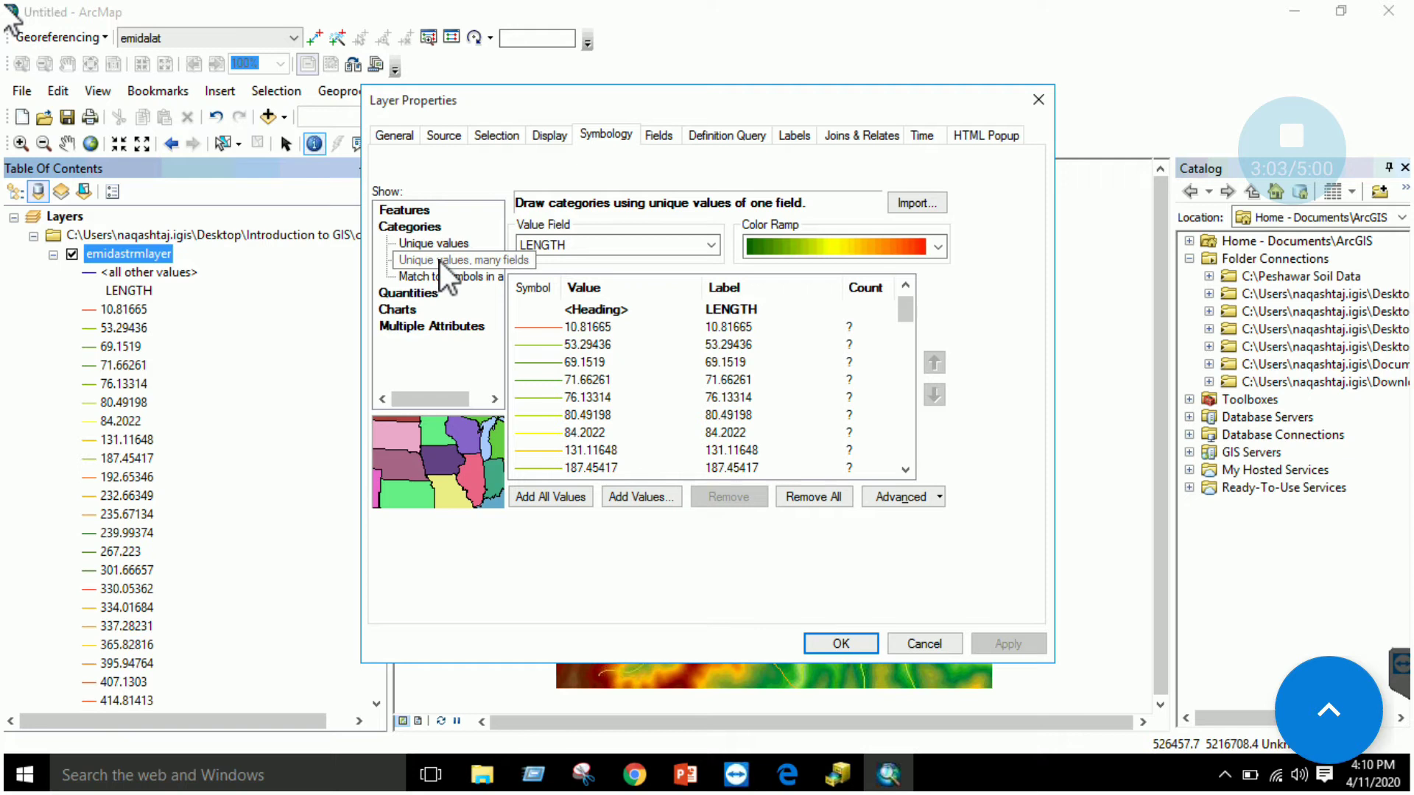
click(418, 294)
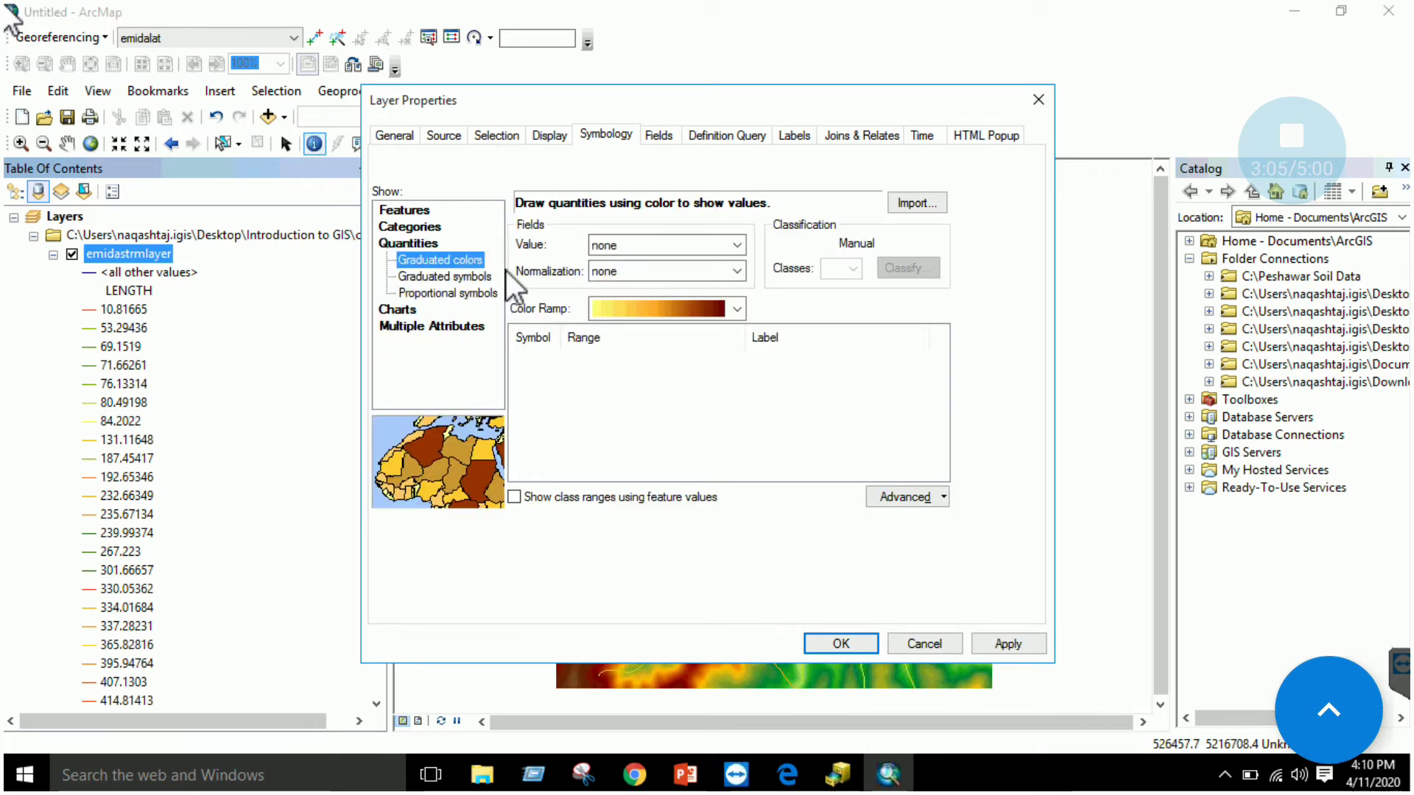
click(699, 246)
click(671, 331)
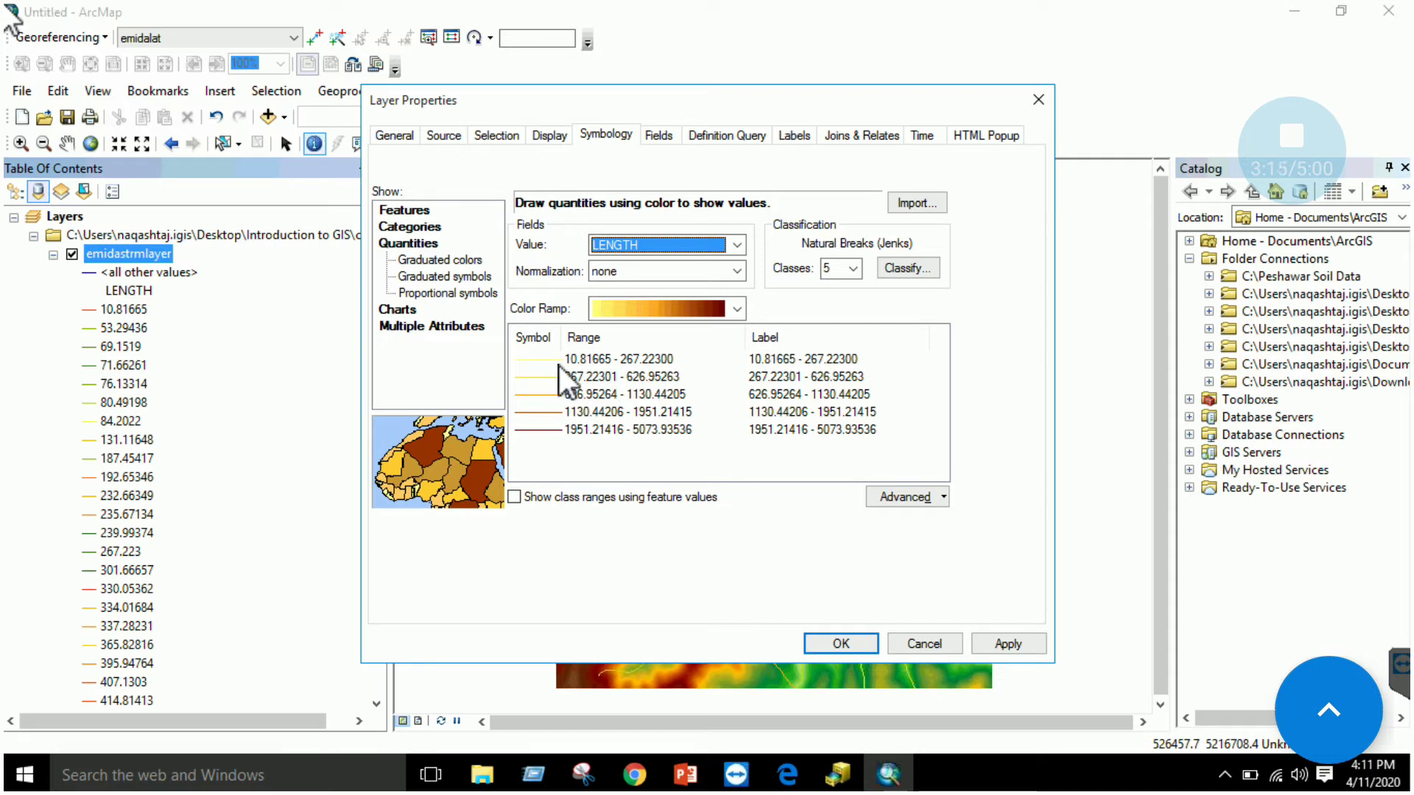
click(736, 309)
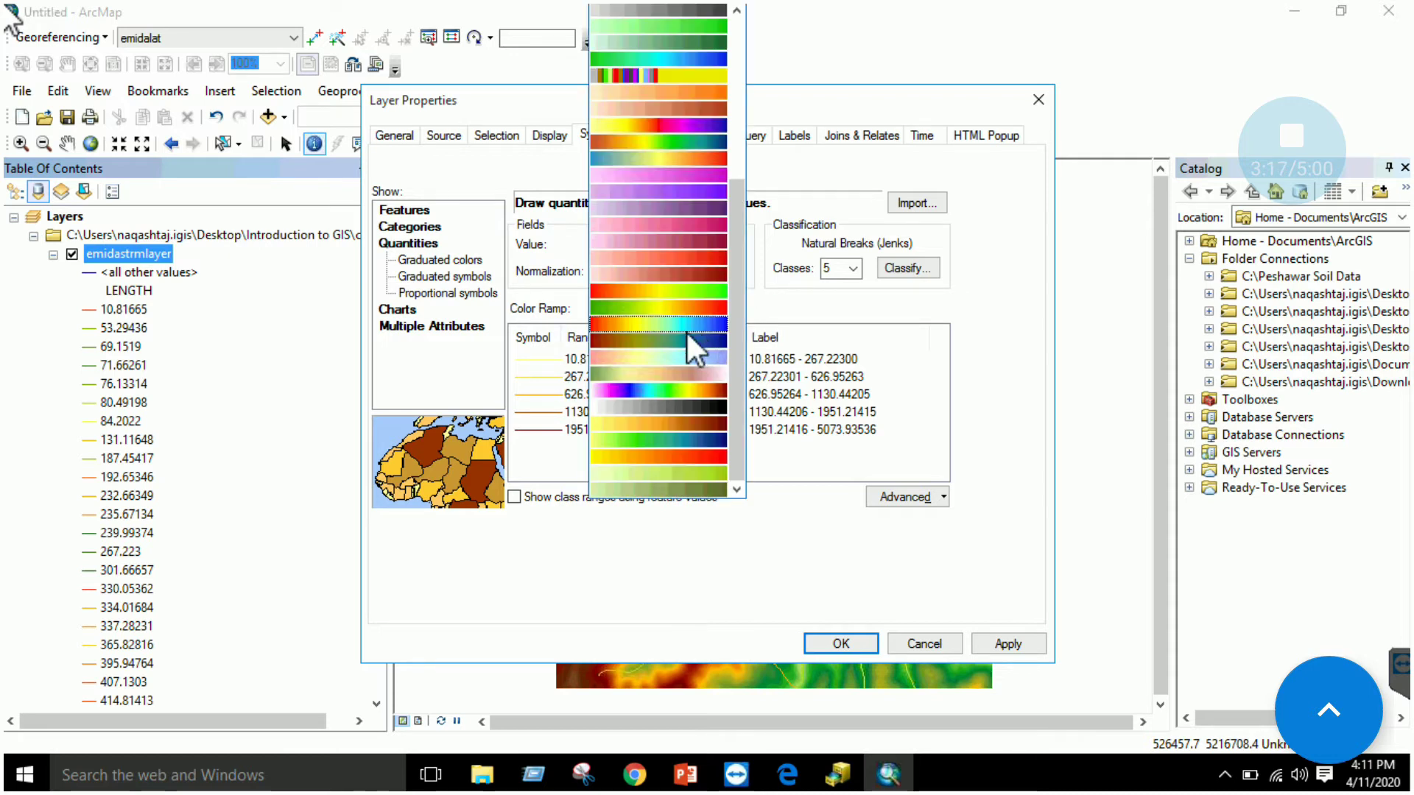
click(678, 292)
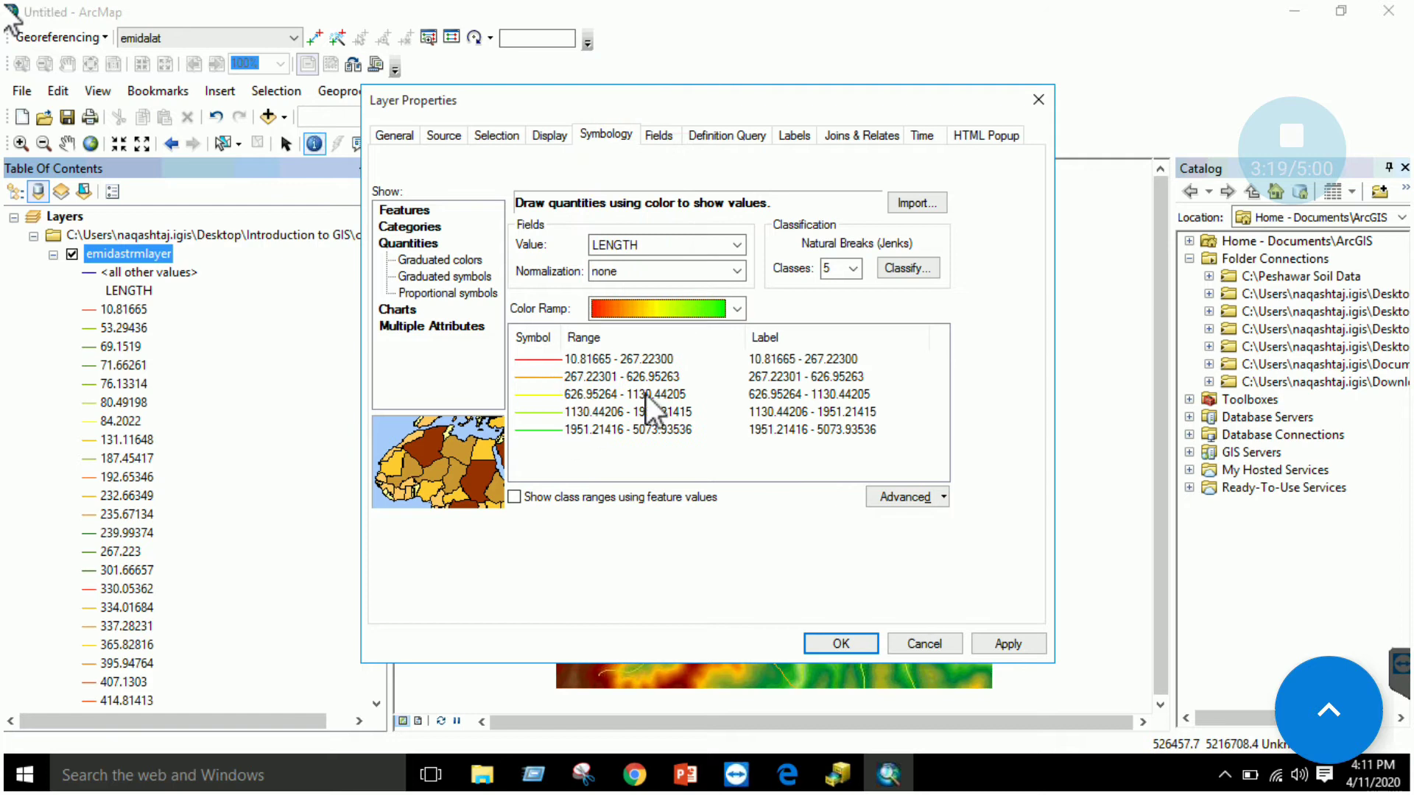
Step: Set the first four LENGTH class breaks to 500, 1500, 2000 and 3000, and apply the symbology to the map
click(906, 269)
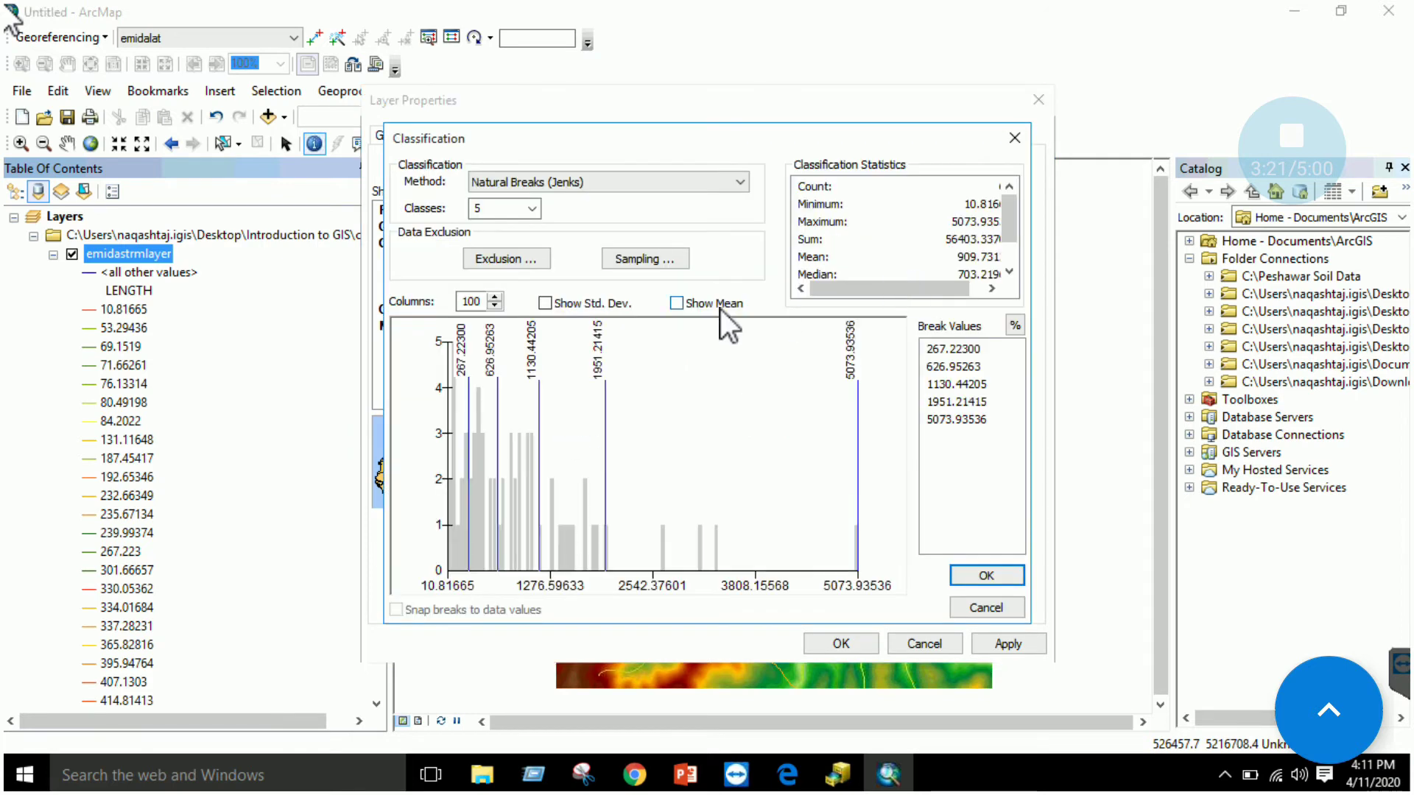
click(953, 350)
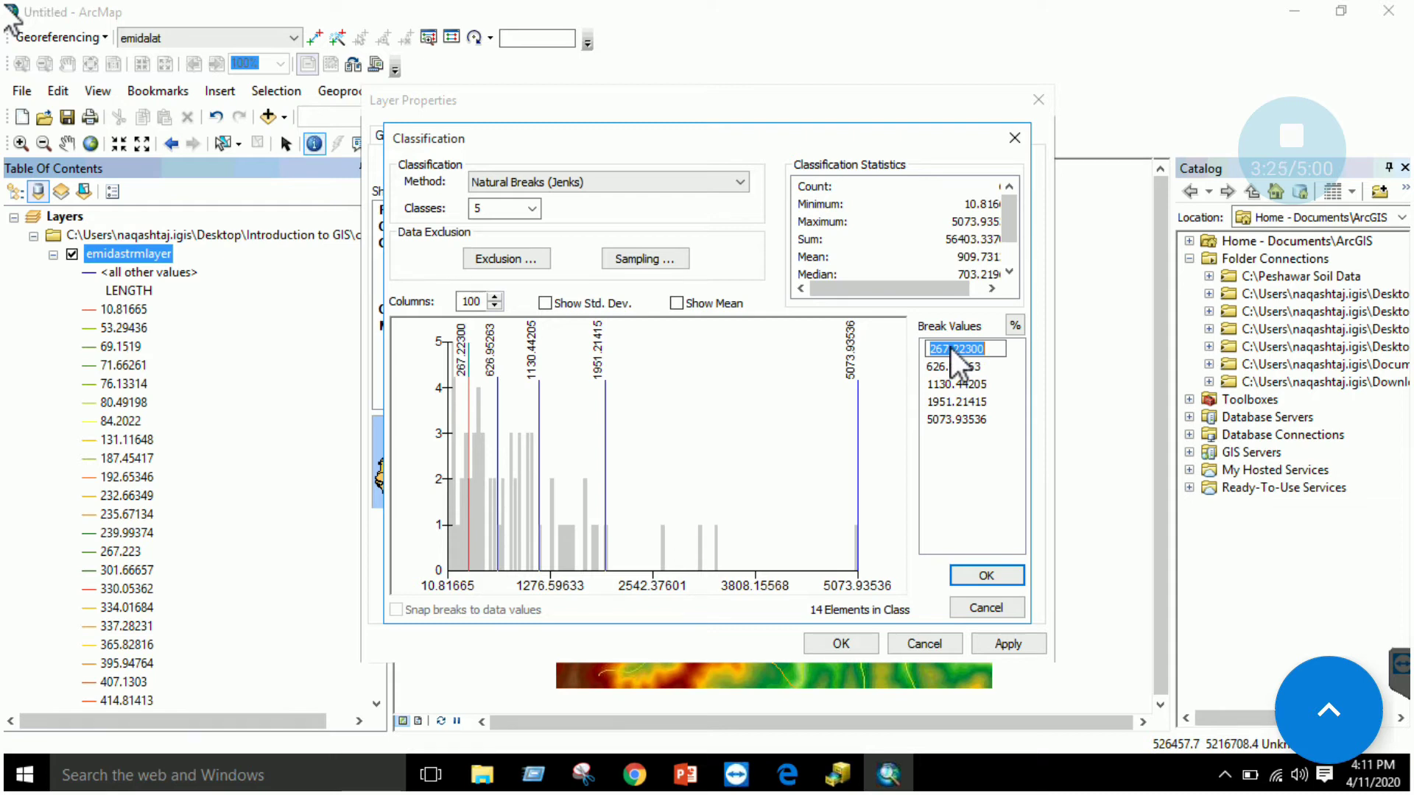
text(500)
key(Return)
text(1500)
key(Return)
text(2000)
key(Return)
text(3000)
key(Return)
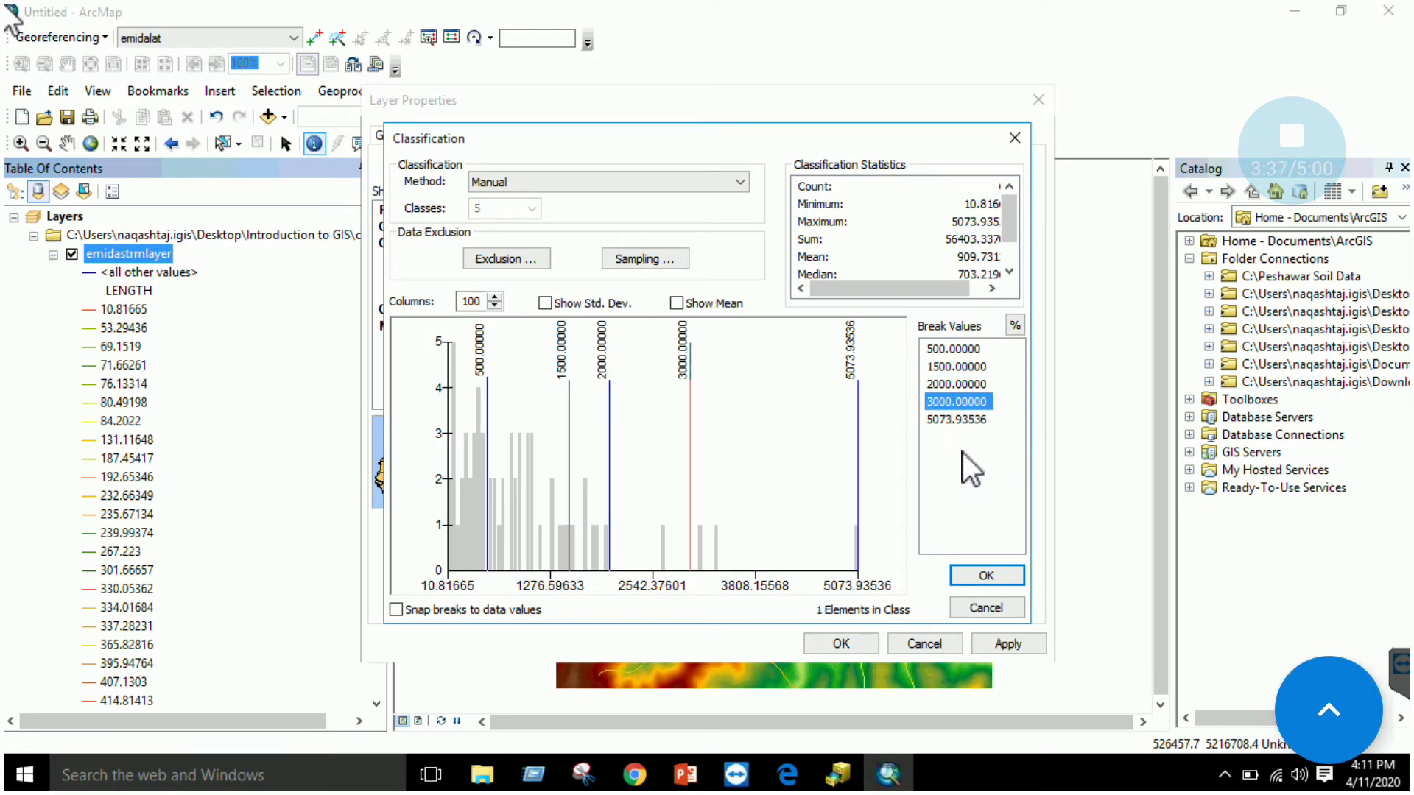
click(981, 578)
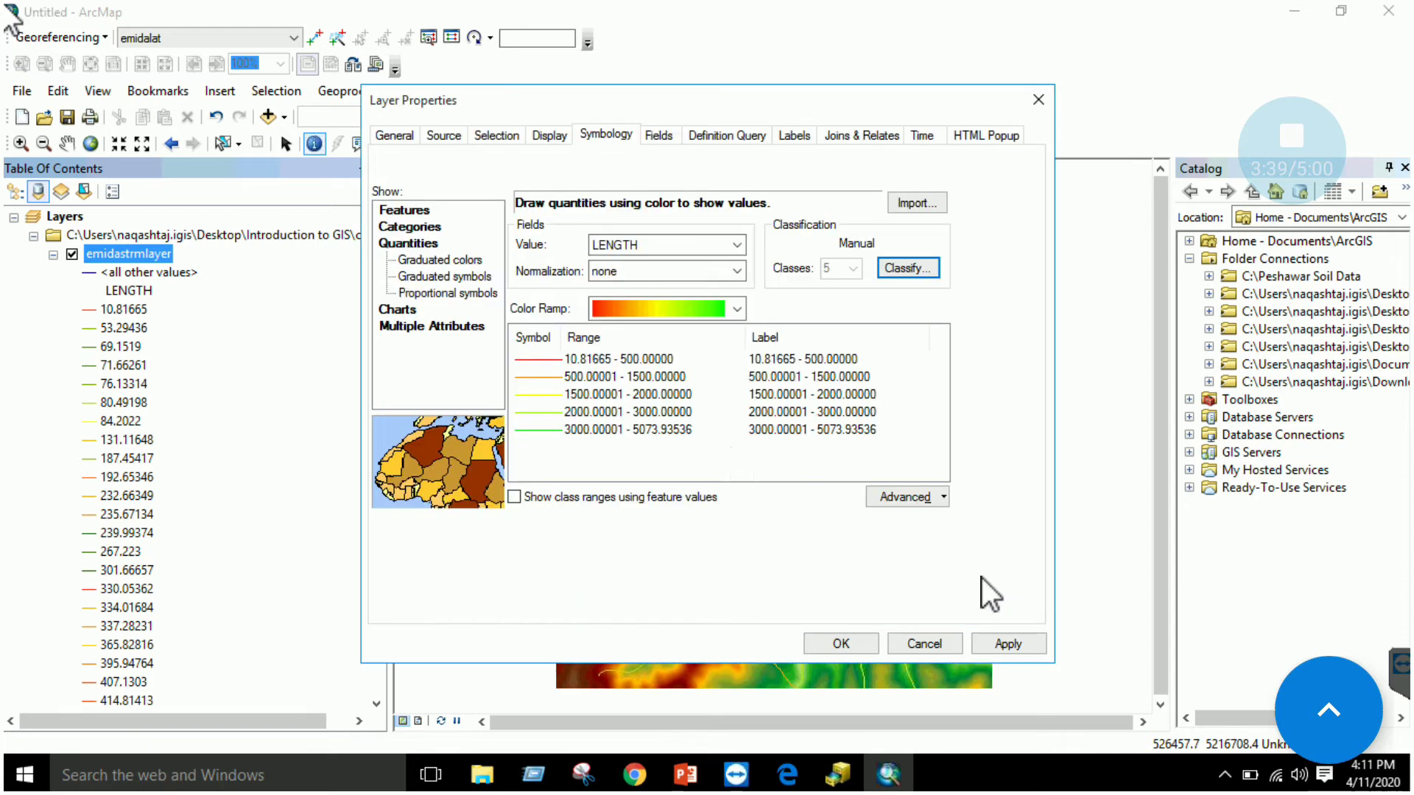
click(1015, 642)
click(841, 643)
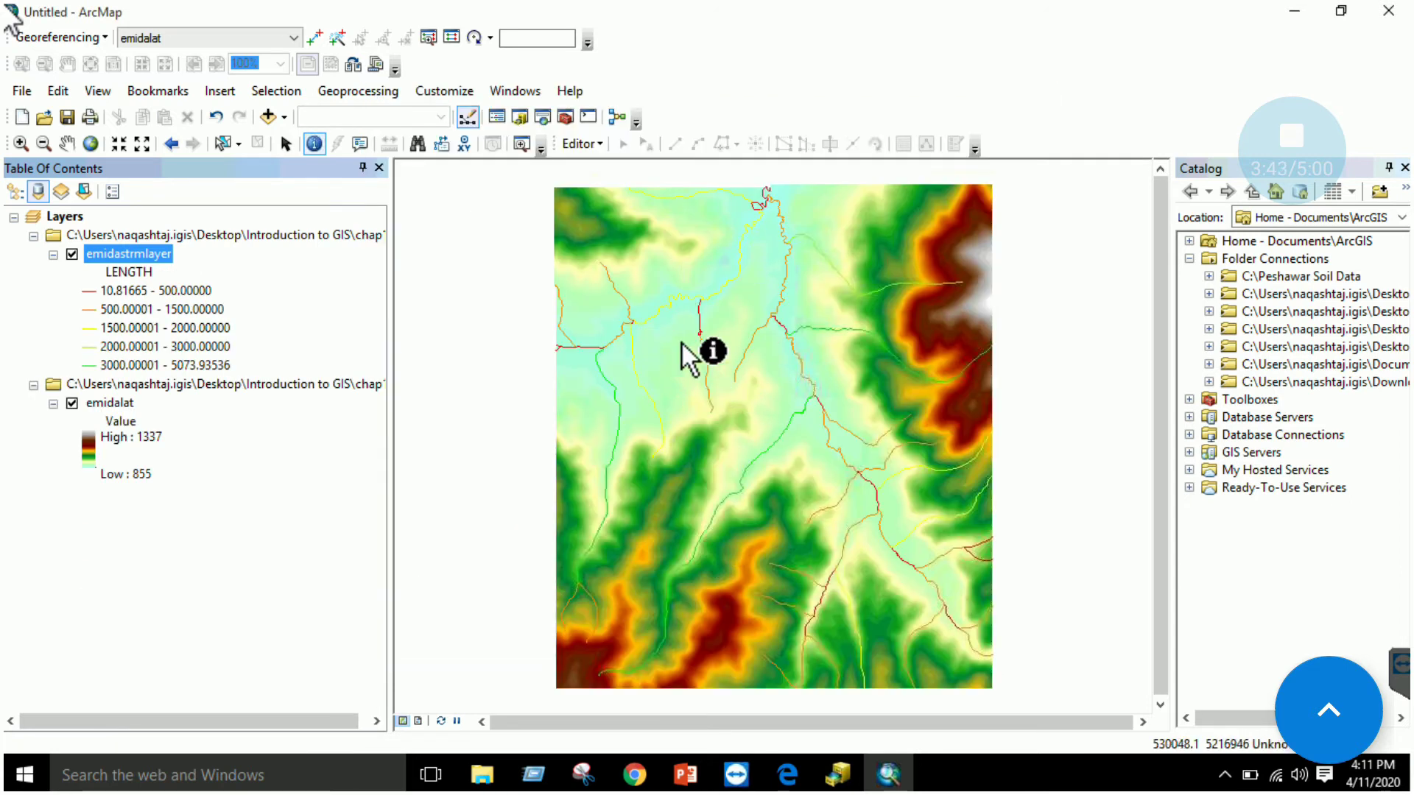
Step: Set the line width of emidastrmlayer's shortest LENGTH class, 10.81665 - 500, to 3
click(88, 290)
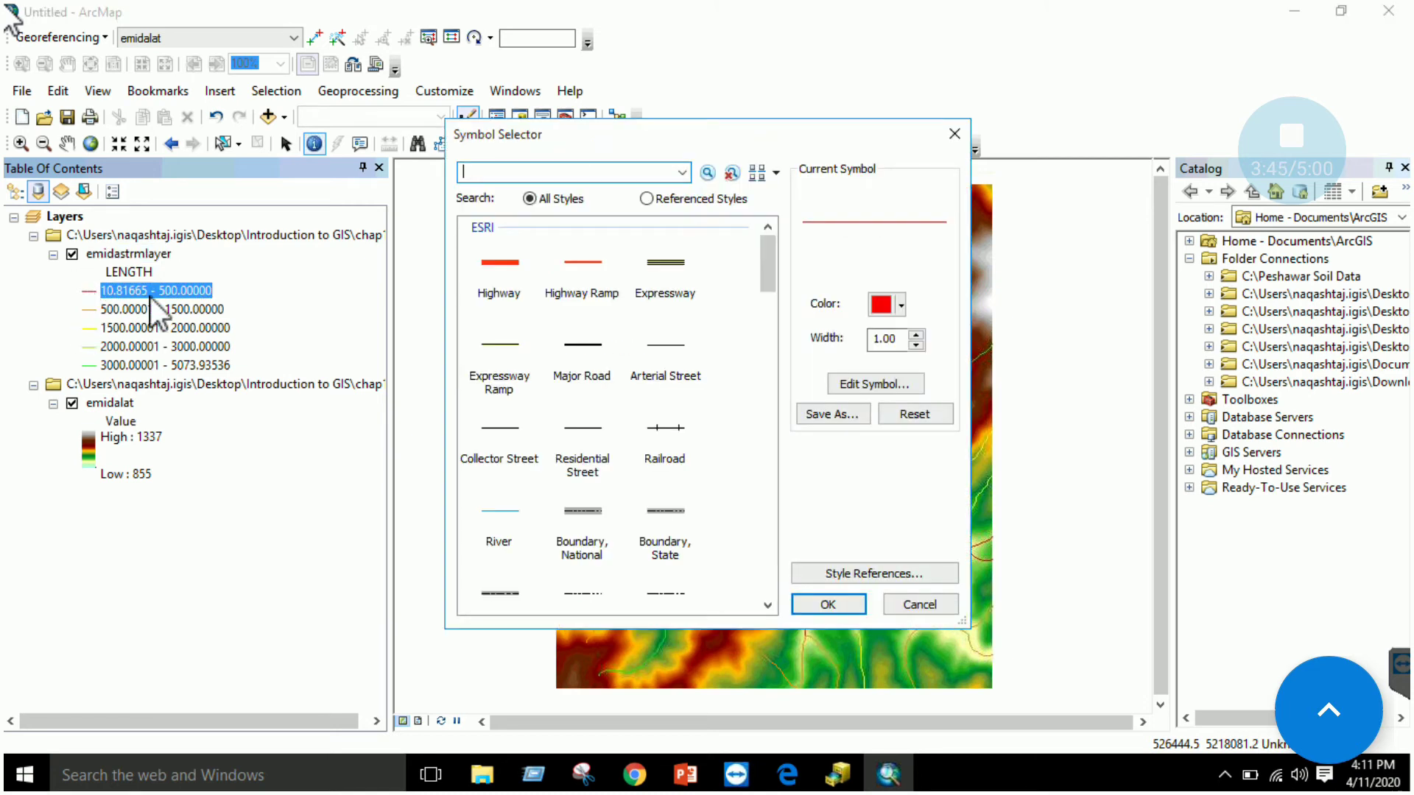
click(917, 334)
click(917, 334)
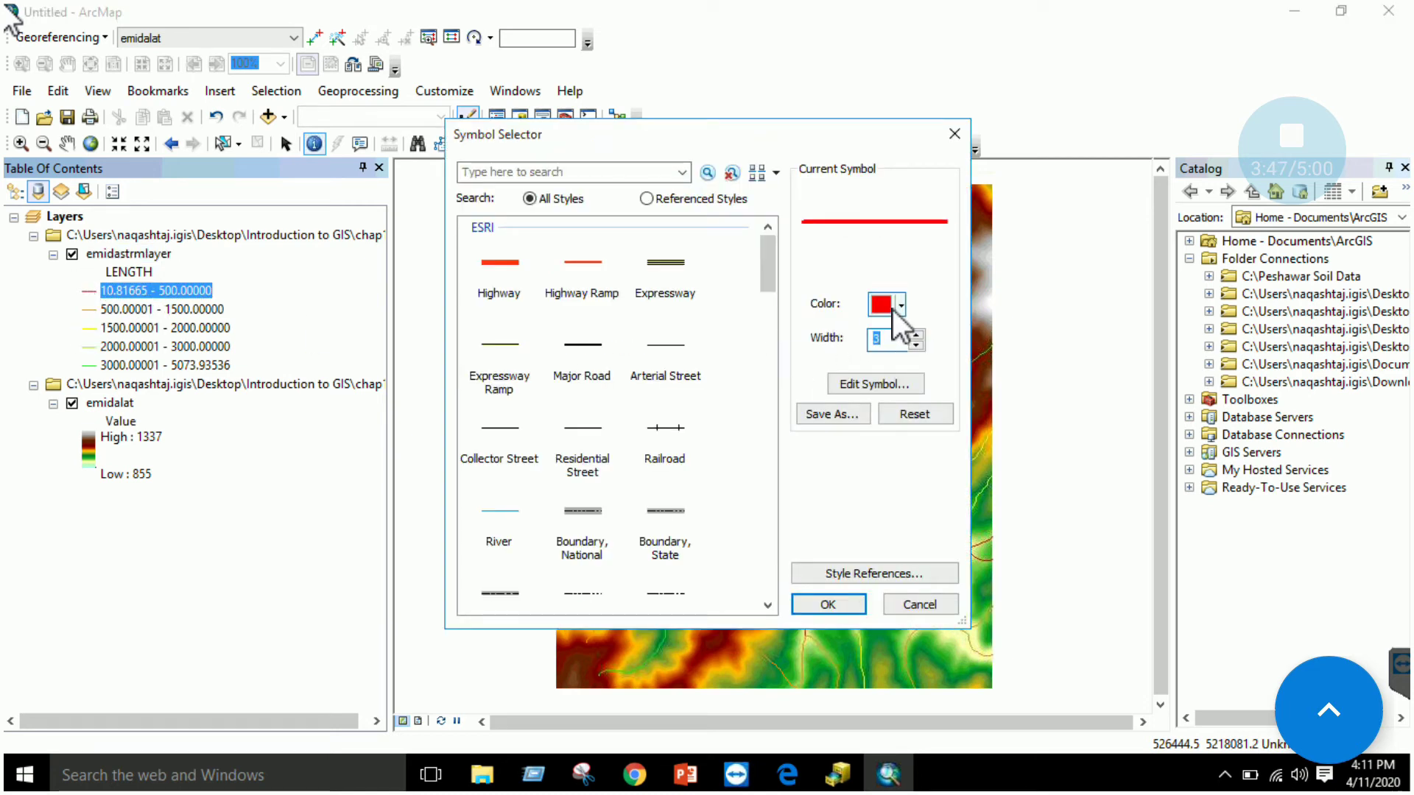
click(816, 604)
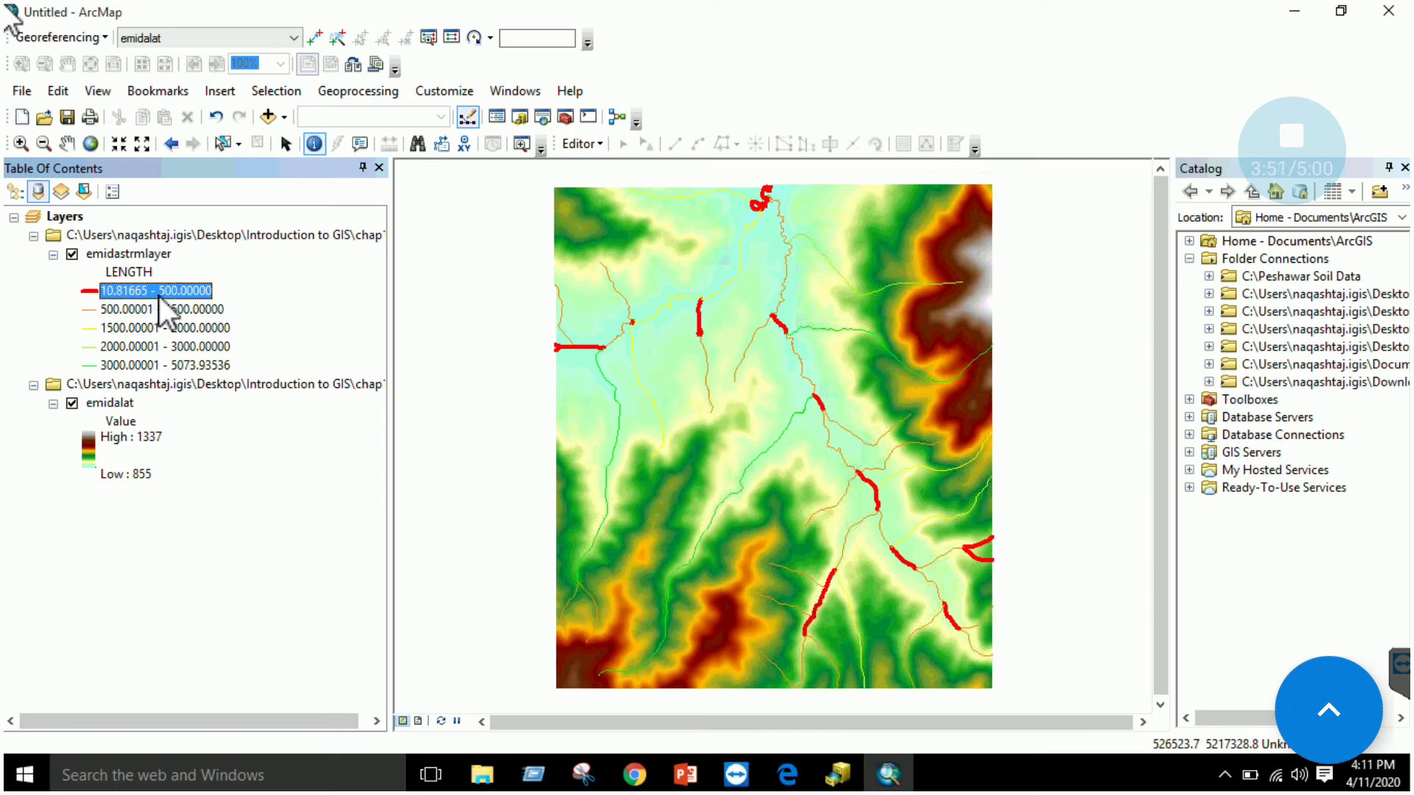
Step: Review emidalat's stretched symbology and the available color ramps, keeping the current settings
right_click(109, 405)
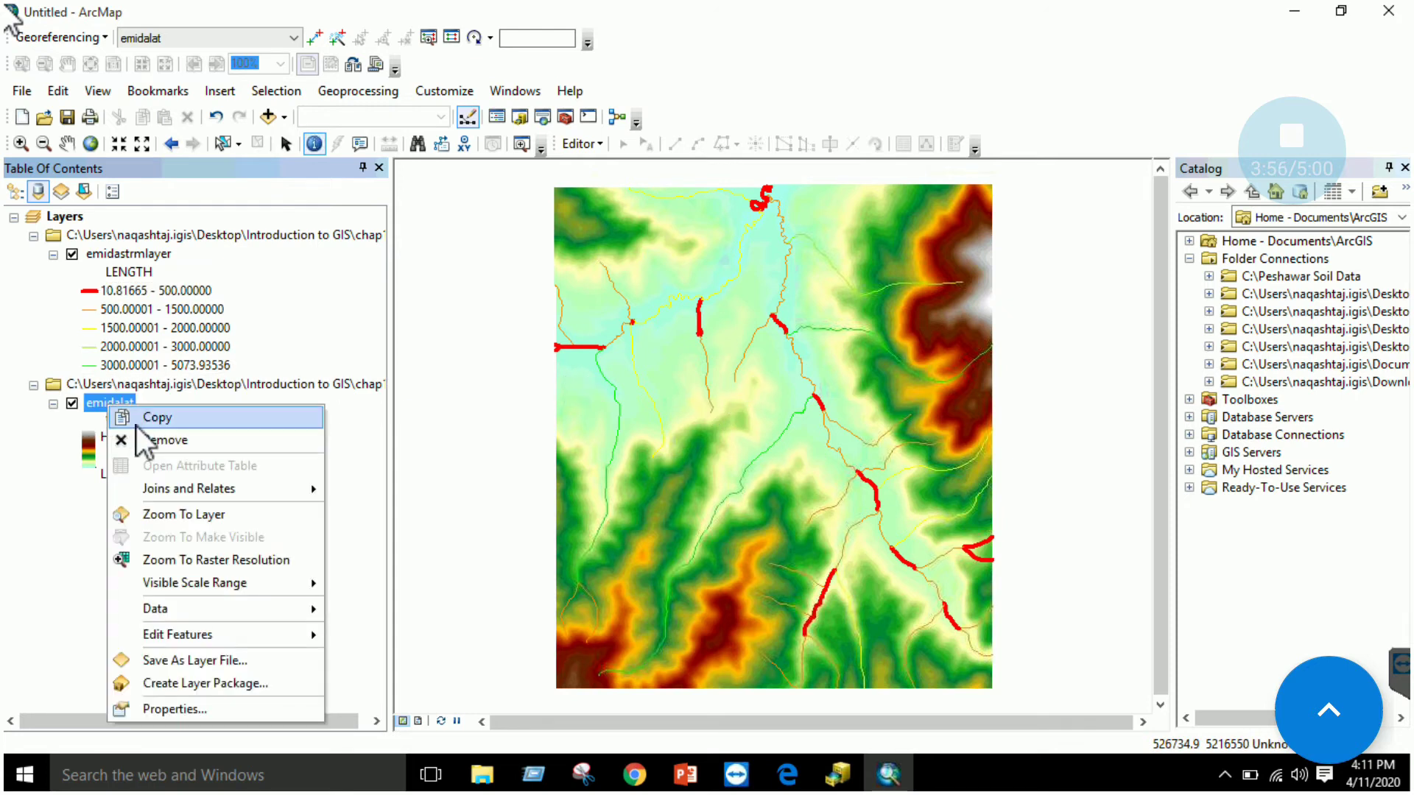
click(167, 708)
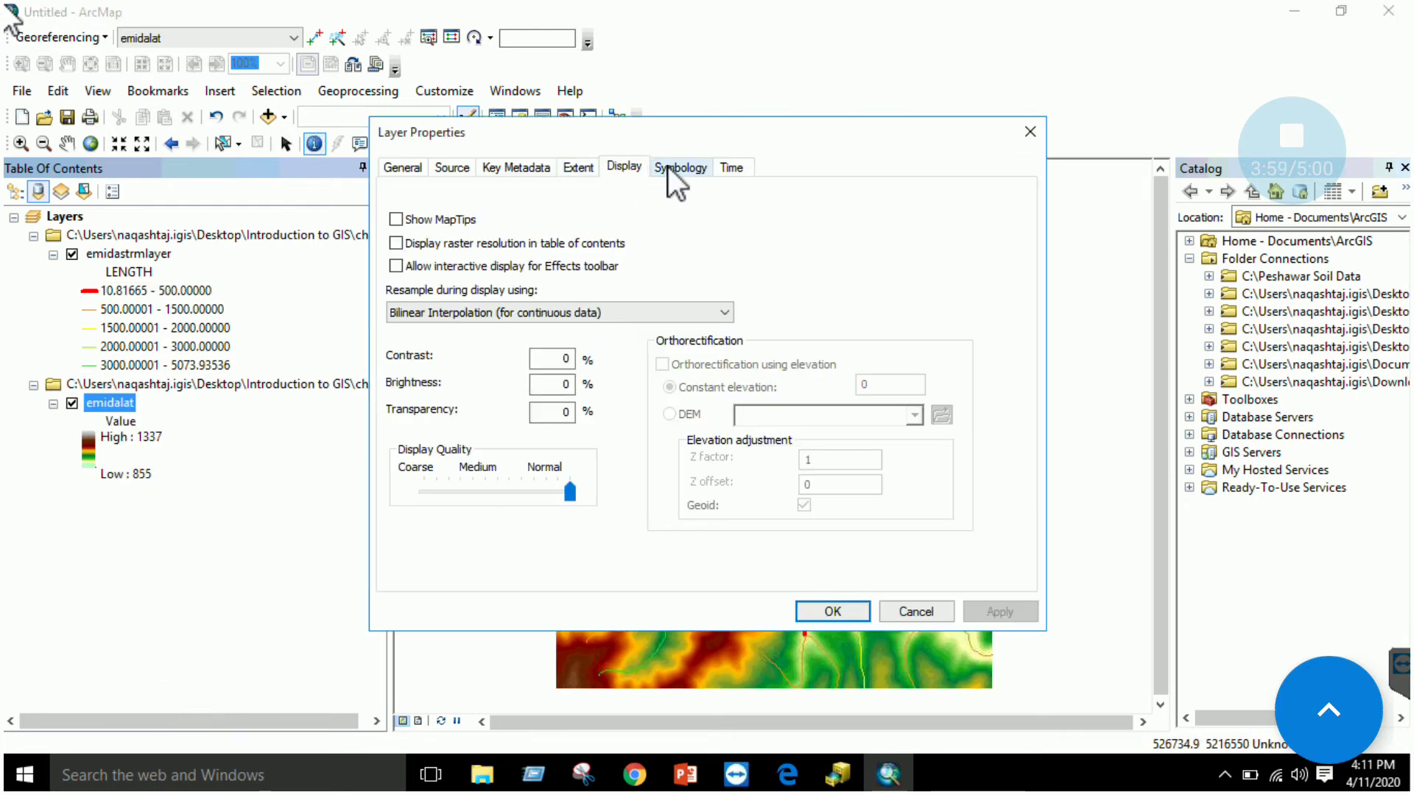
click(670, 168)
click(885, 373)
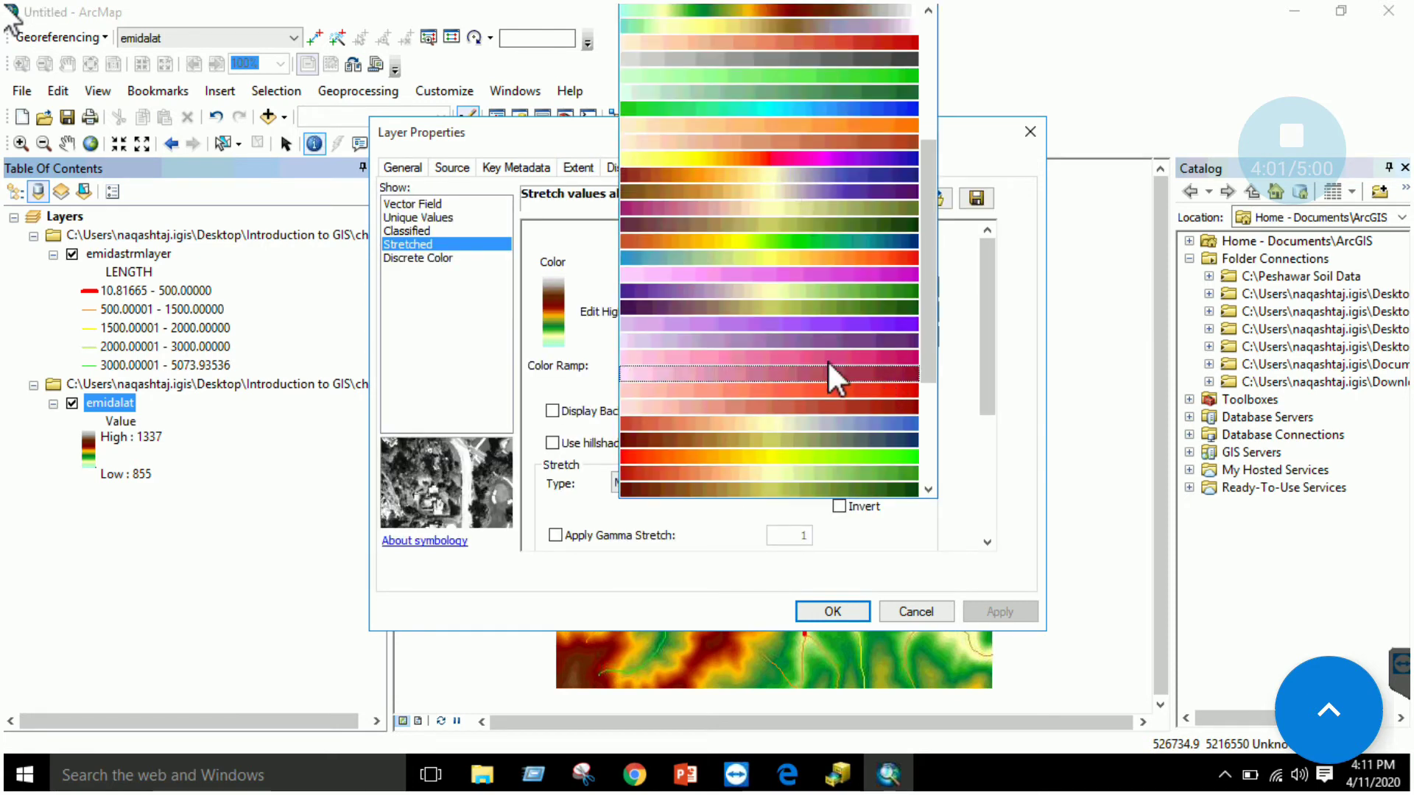
click(966, 327)
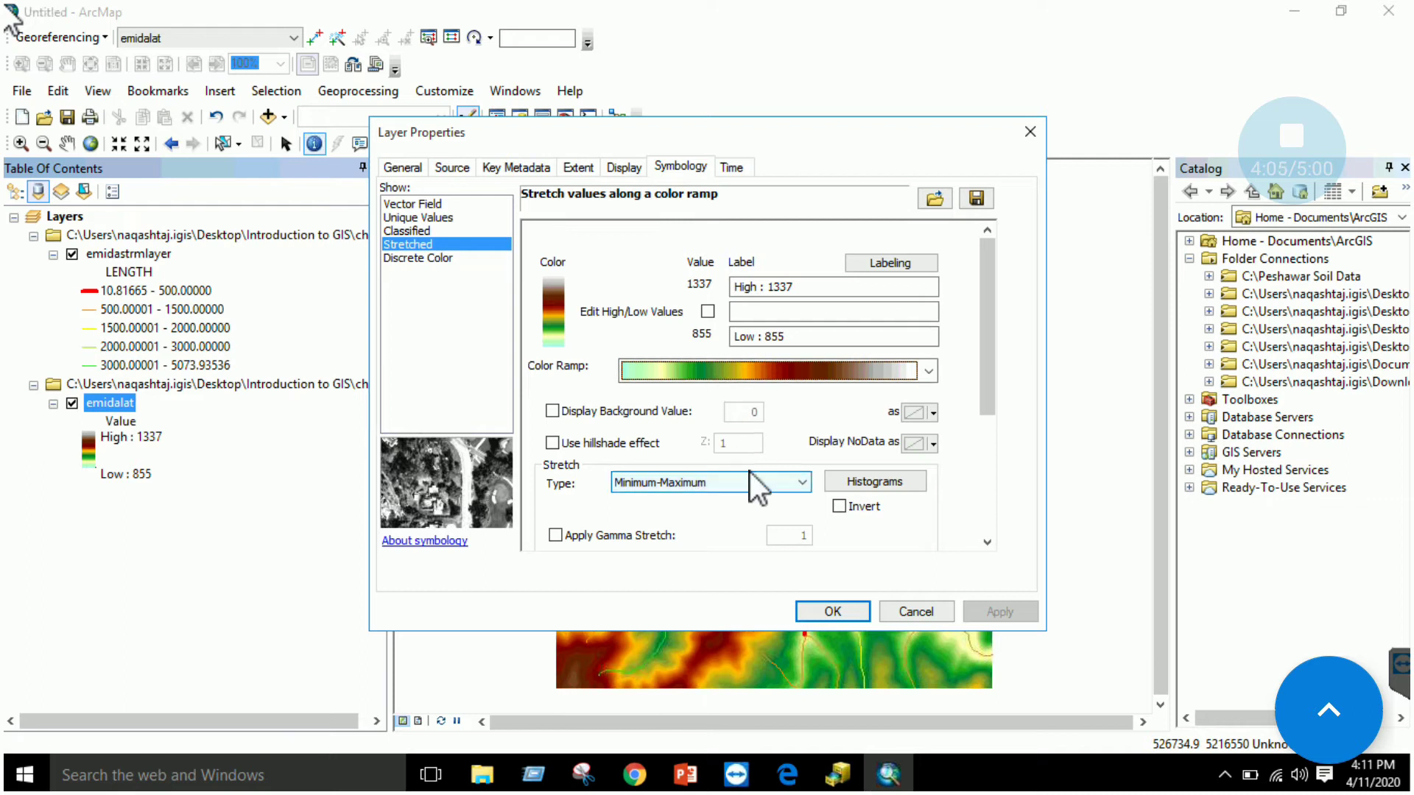
click(833, 612)
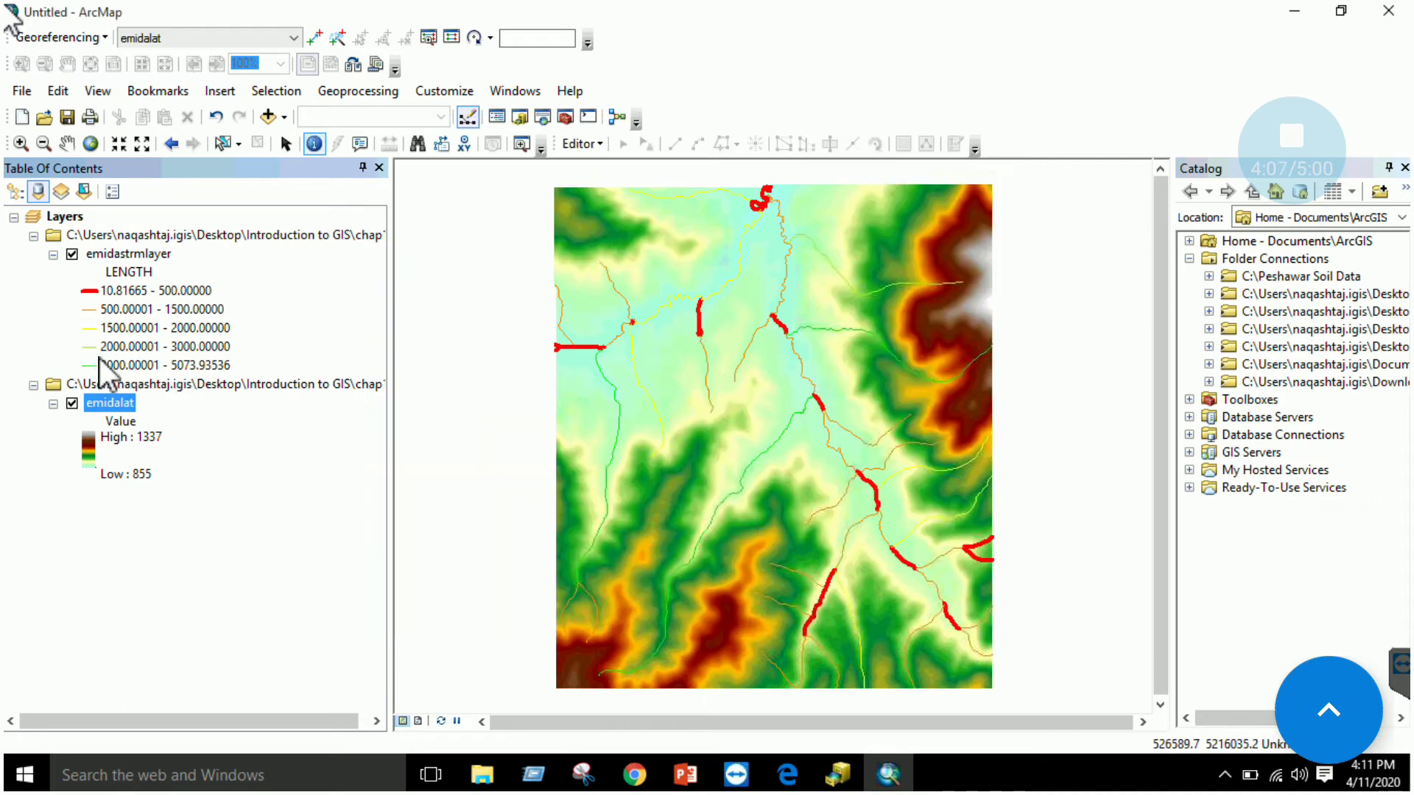
Step: Change emidalat's stretched color ramp to the yellow-to-red-to-magenta-to-blue ramp and apply it to the map
right_click(104, 403)
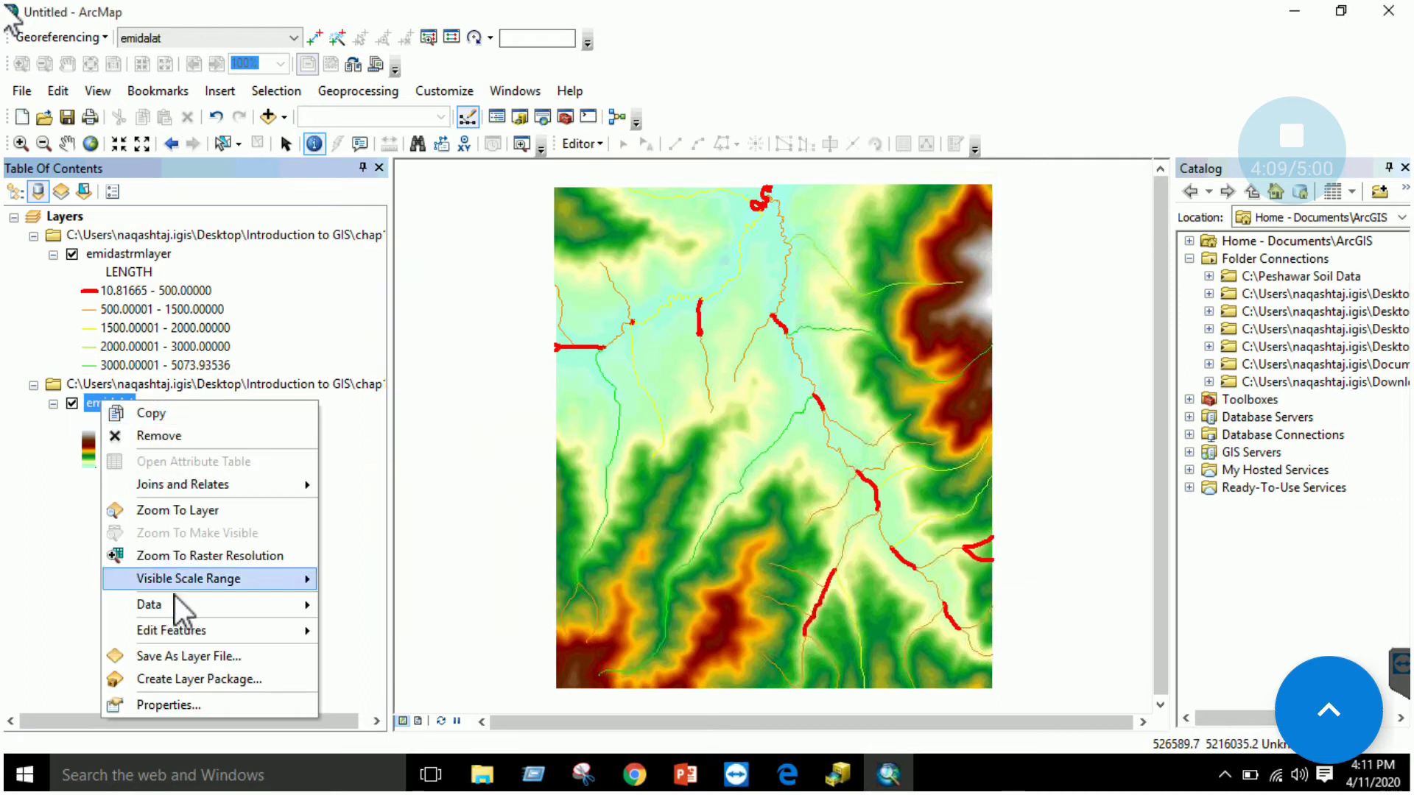
click(180, 707)
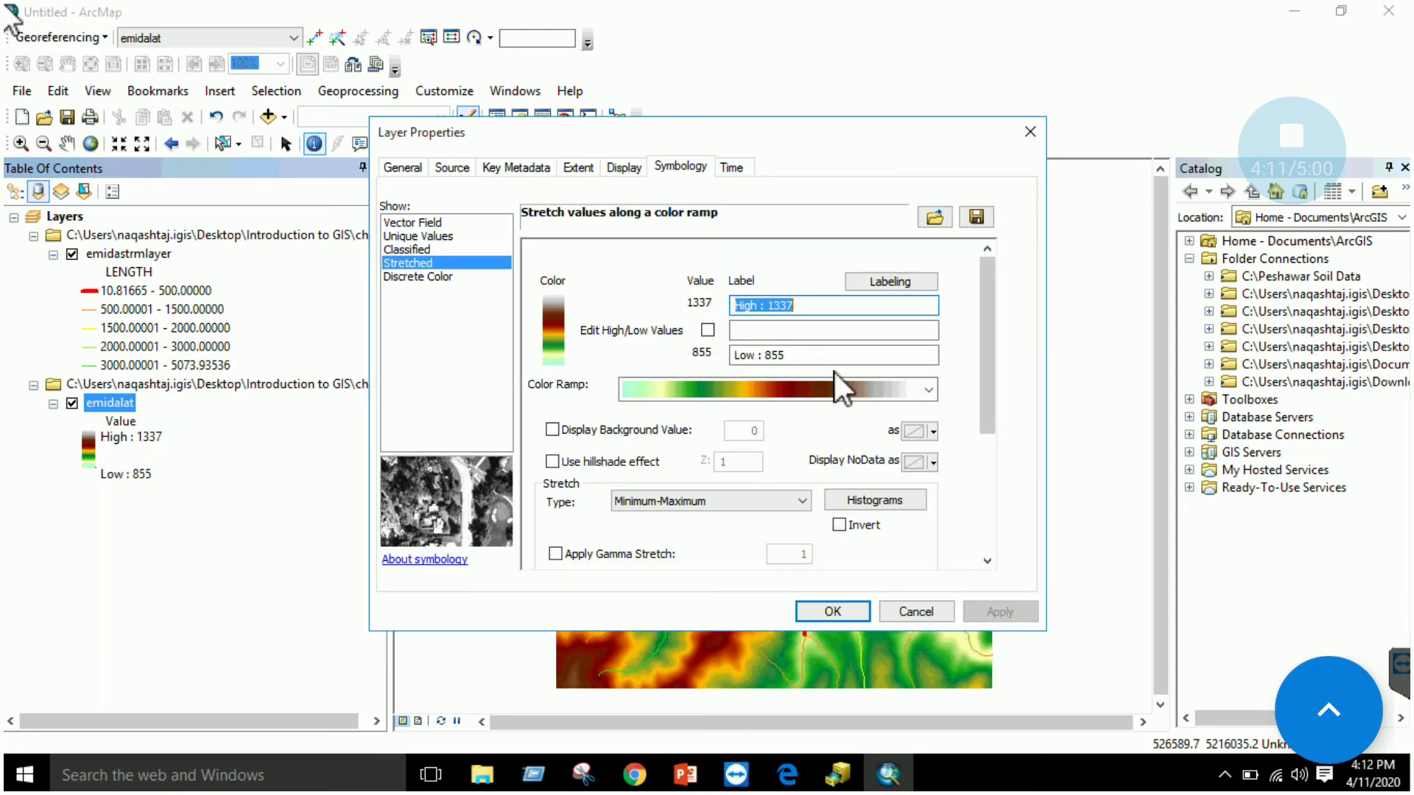
click(837, 384)
scroll(802, 200, down, 2)
click(797, 162)
click(990, 610)
click(854, 613)
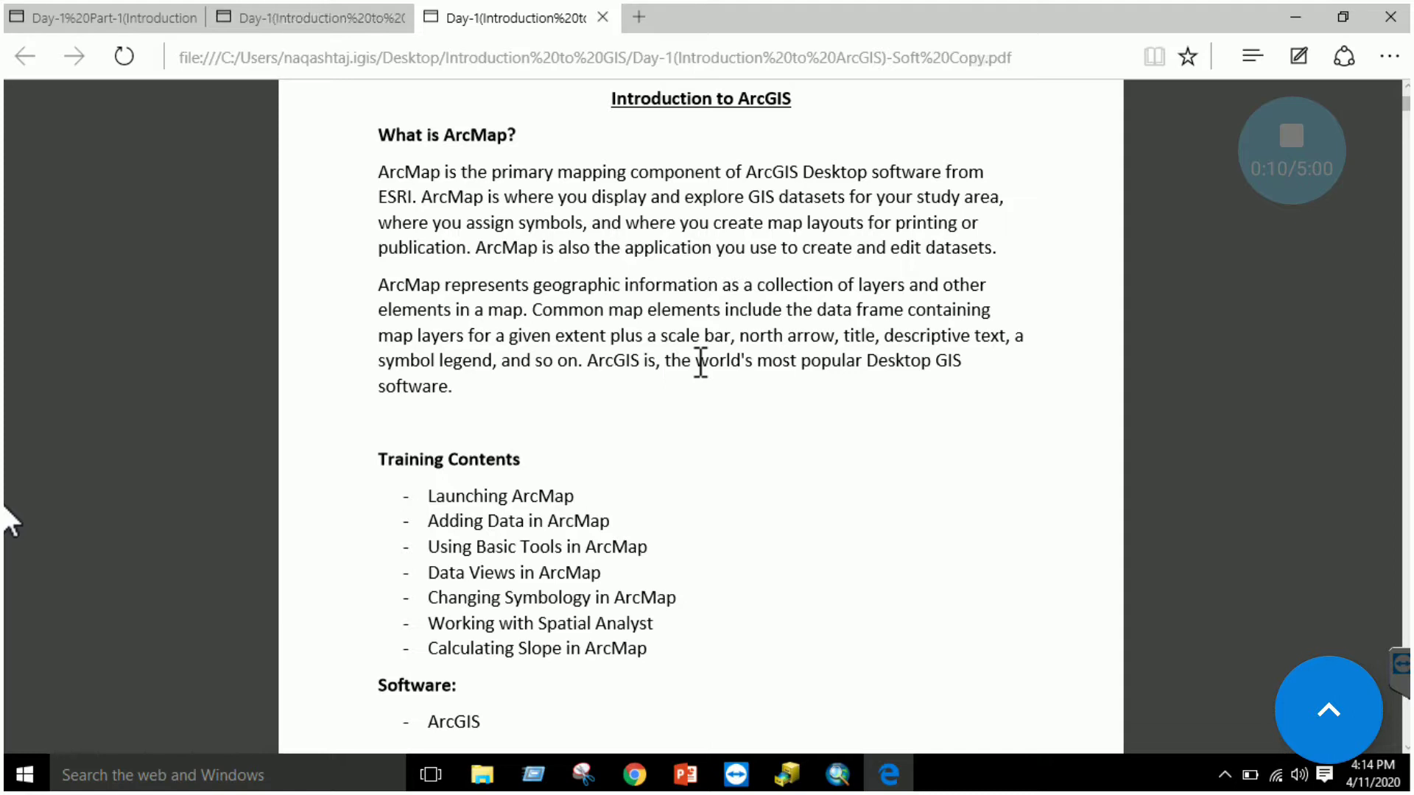
Step: Review the PDF handout's training contents, data set, Launching ArcMap section and Adding Data instructions up to connecting the data folder
scroll(561, 484, down, 2)
scroll(561, 483, down, 5)
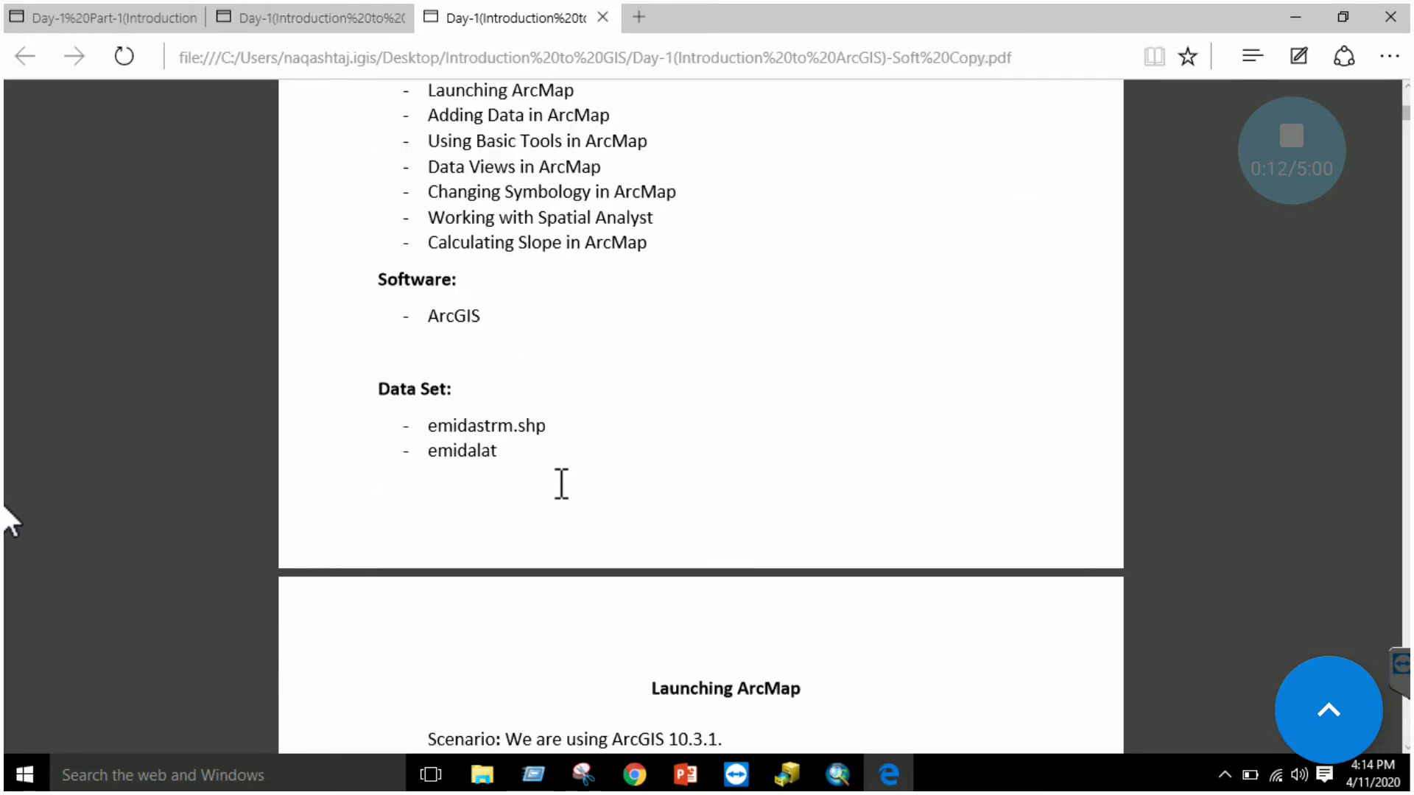
scroll(587, 442, up, 5)
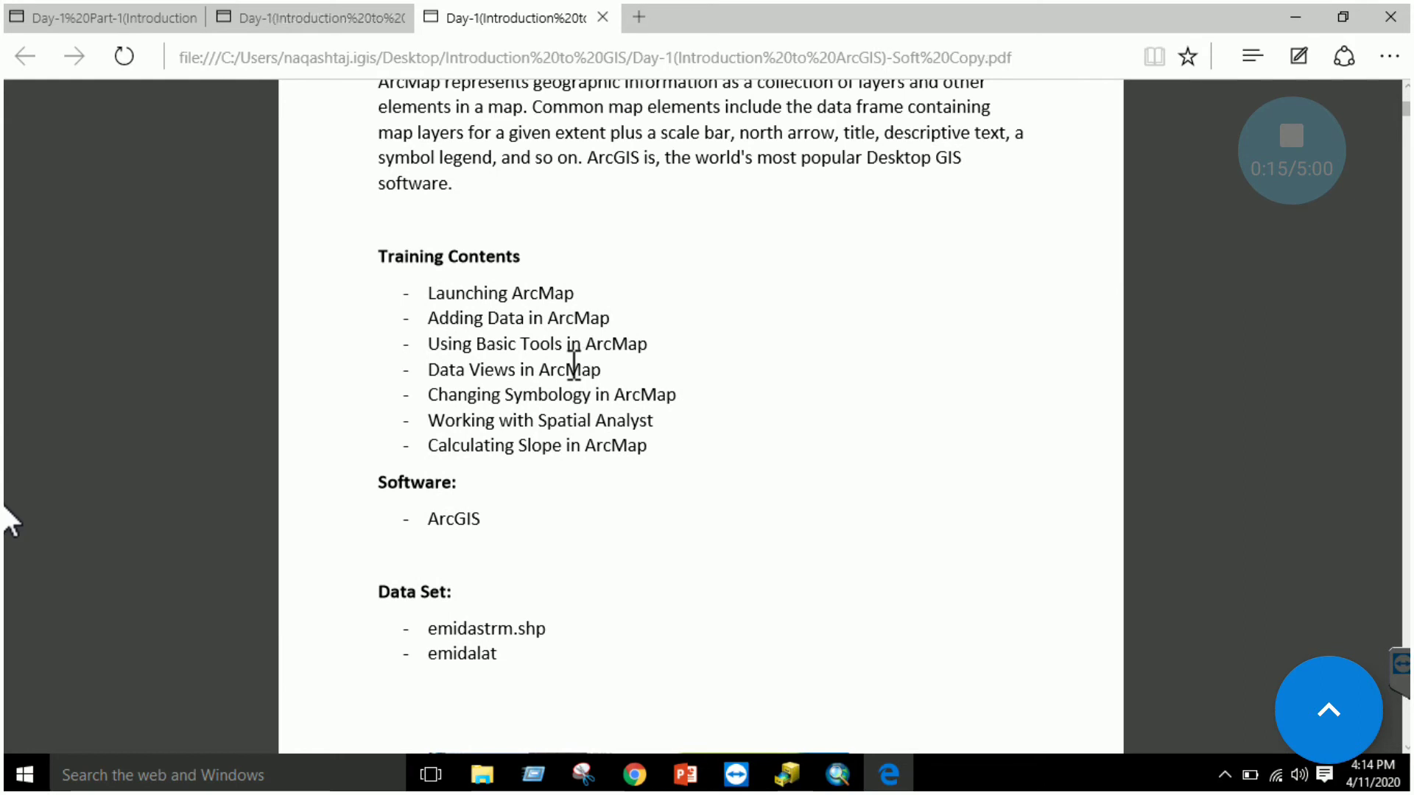
scroll(574, 364, down, 5)
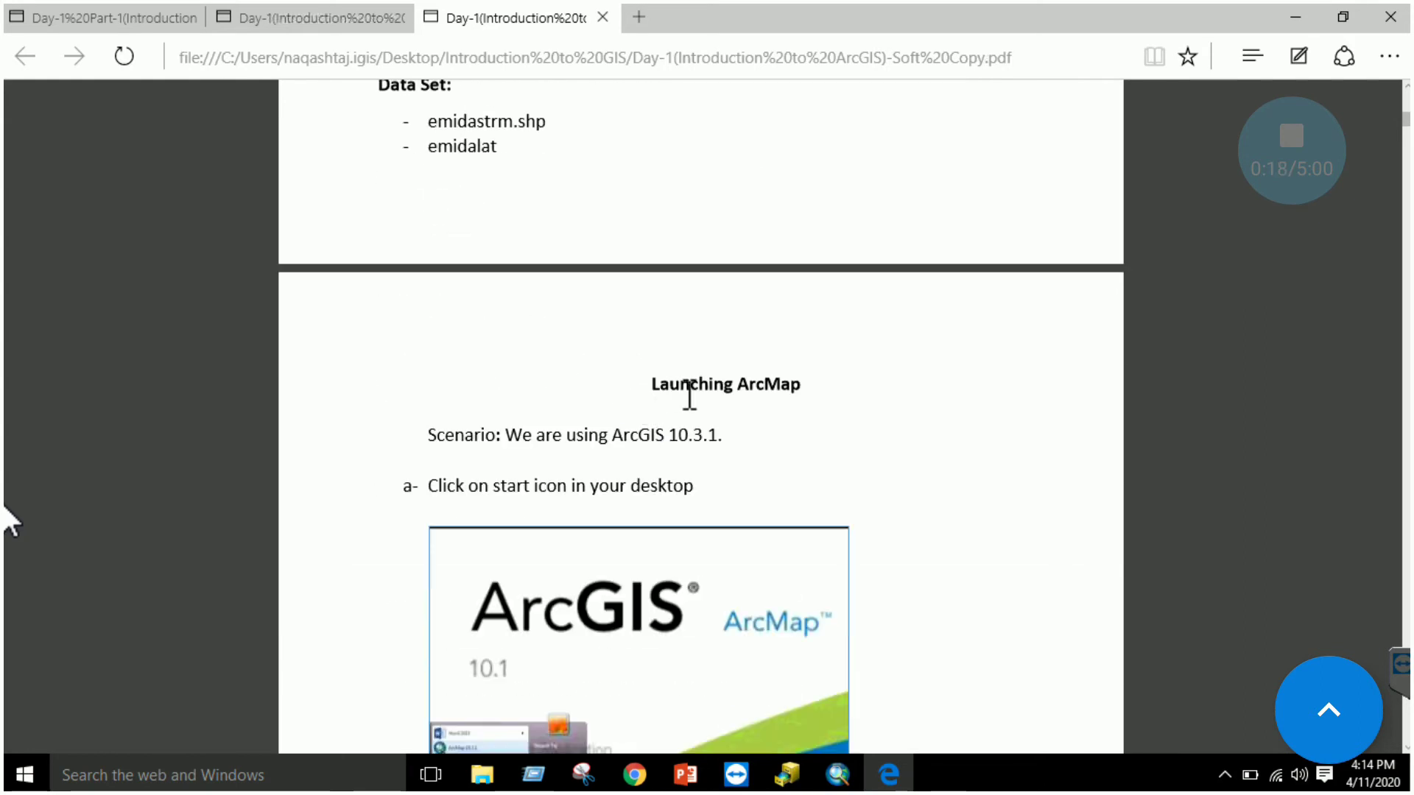
scroll(728, 392, down, 2)
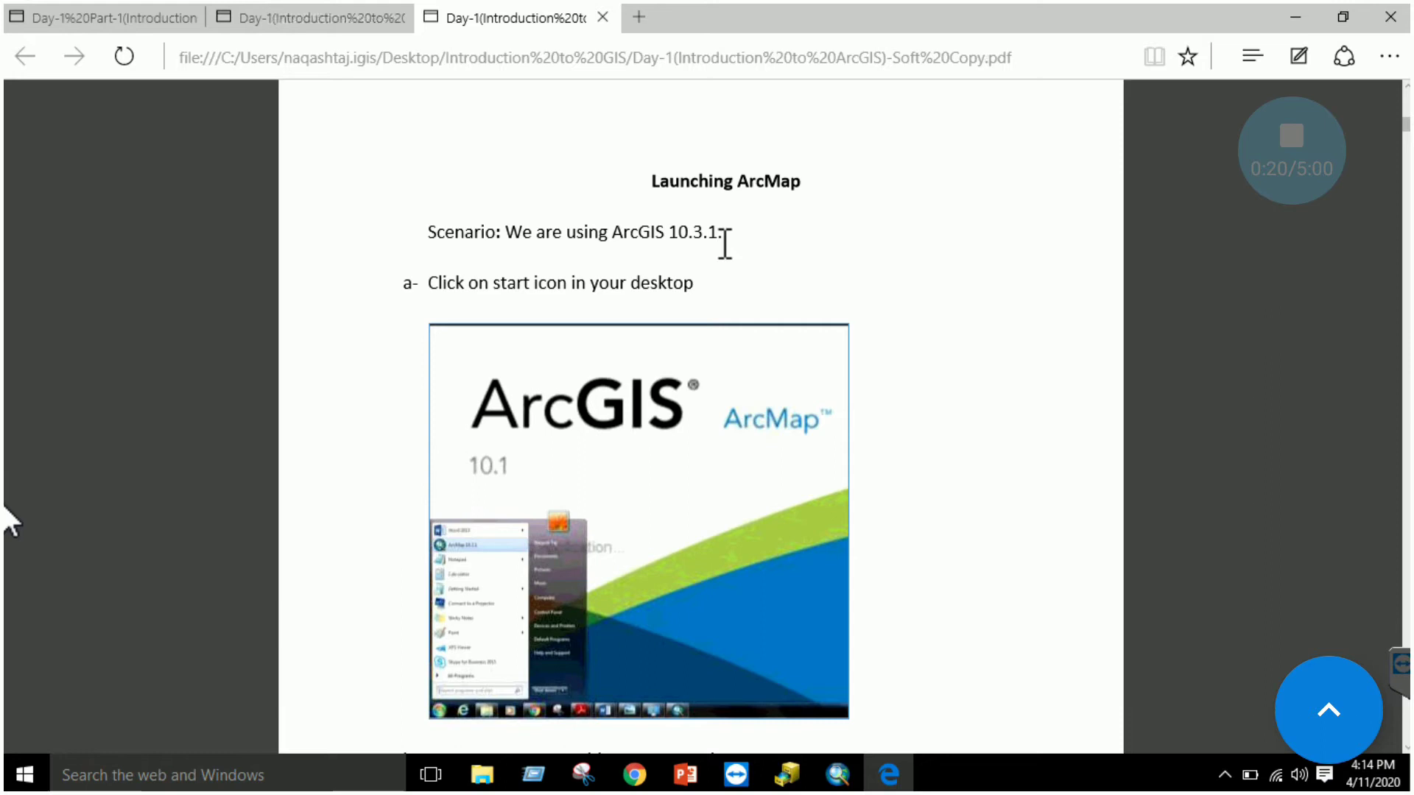
scroll(695, 529, down, 3)
scroll(692, 530, down, 5)
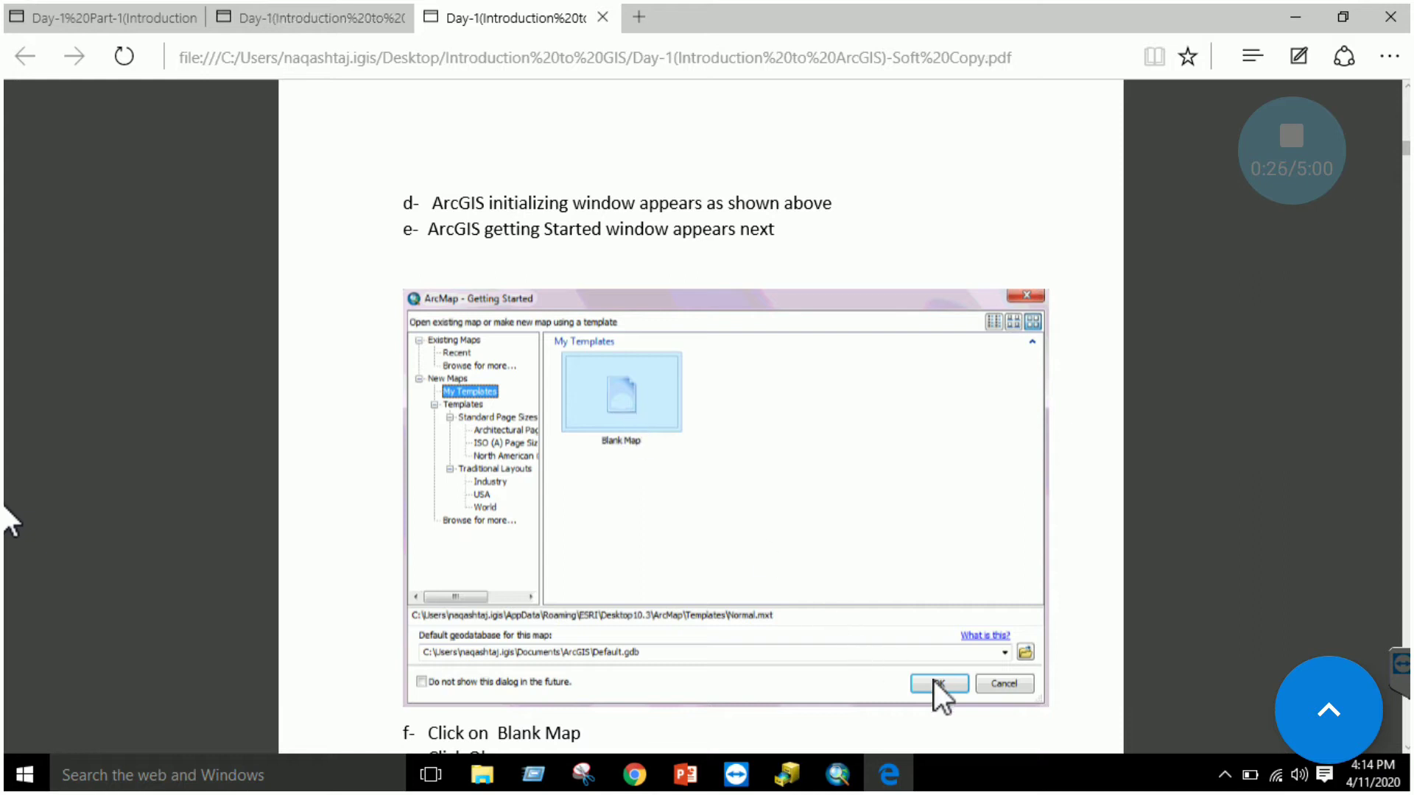
scroll(933, 682, down, 2)
scroll(815, 567, down, 12)
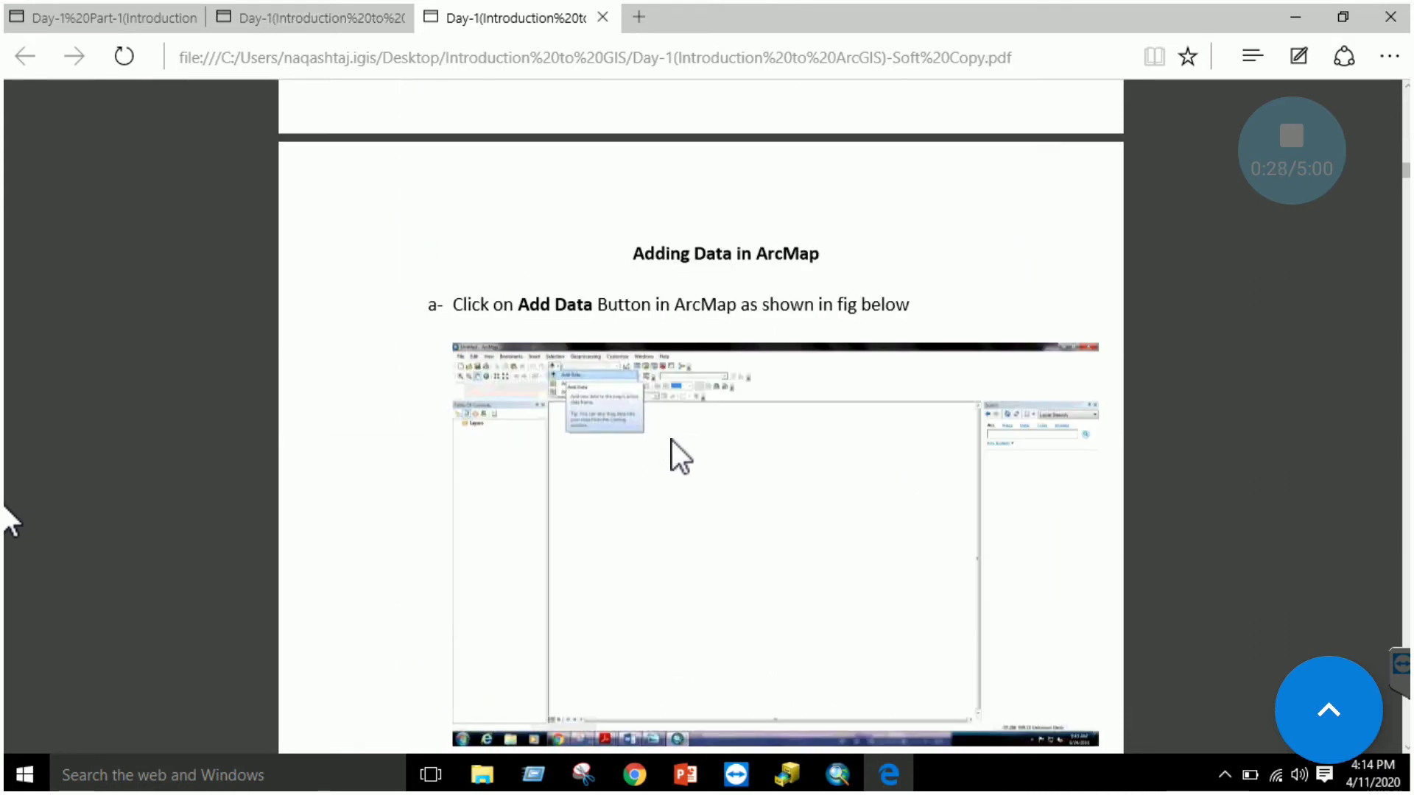
scroll(675, 174, up, 2)
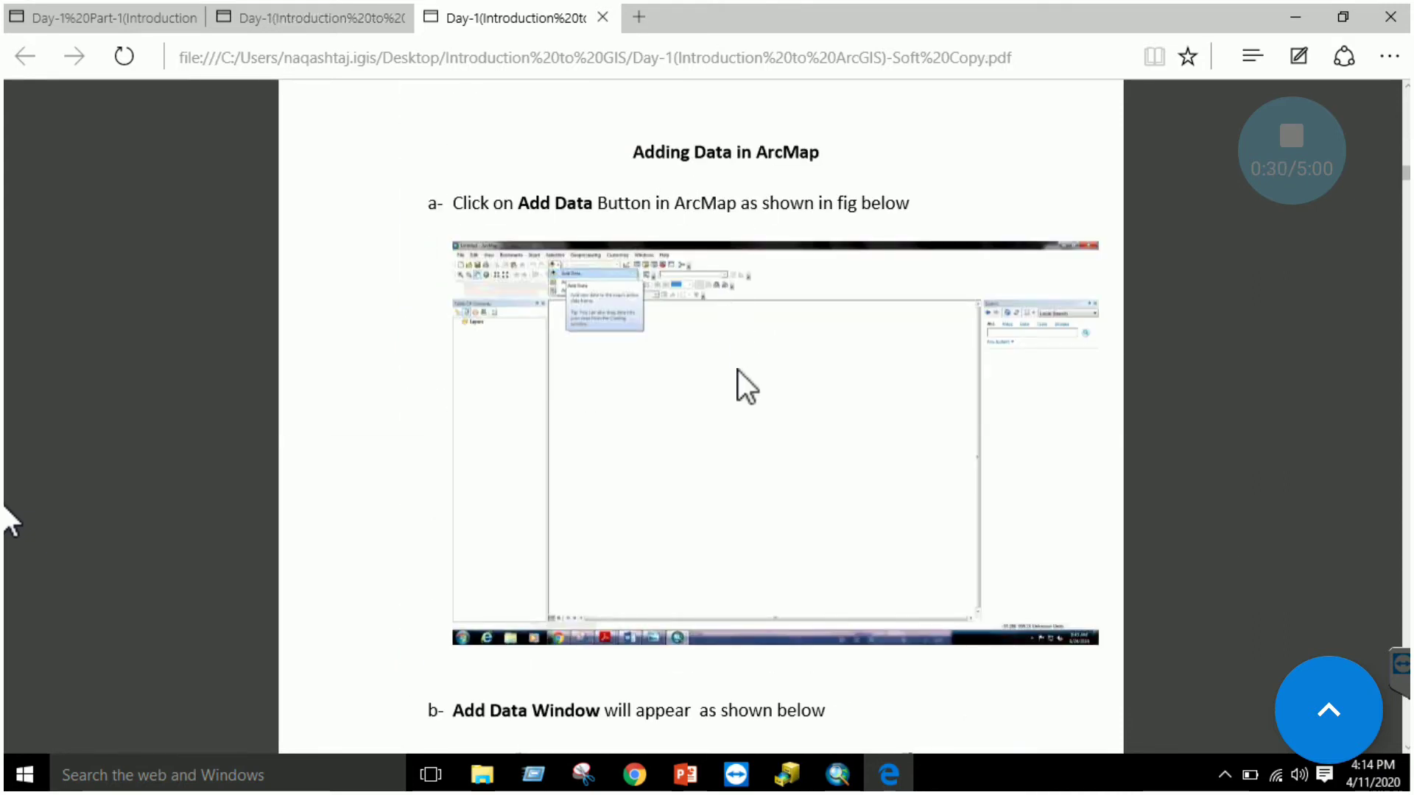
scroll(738, 370, down, 10)
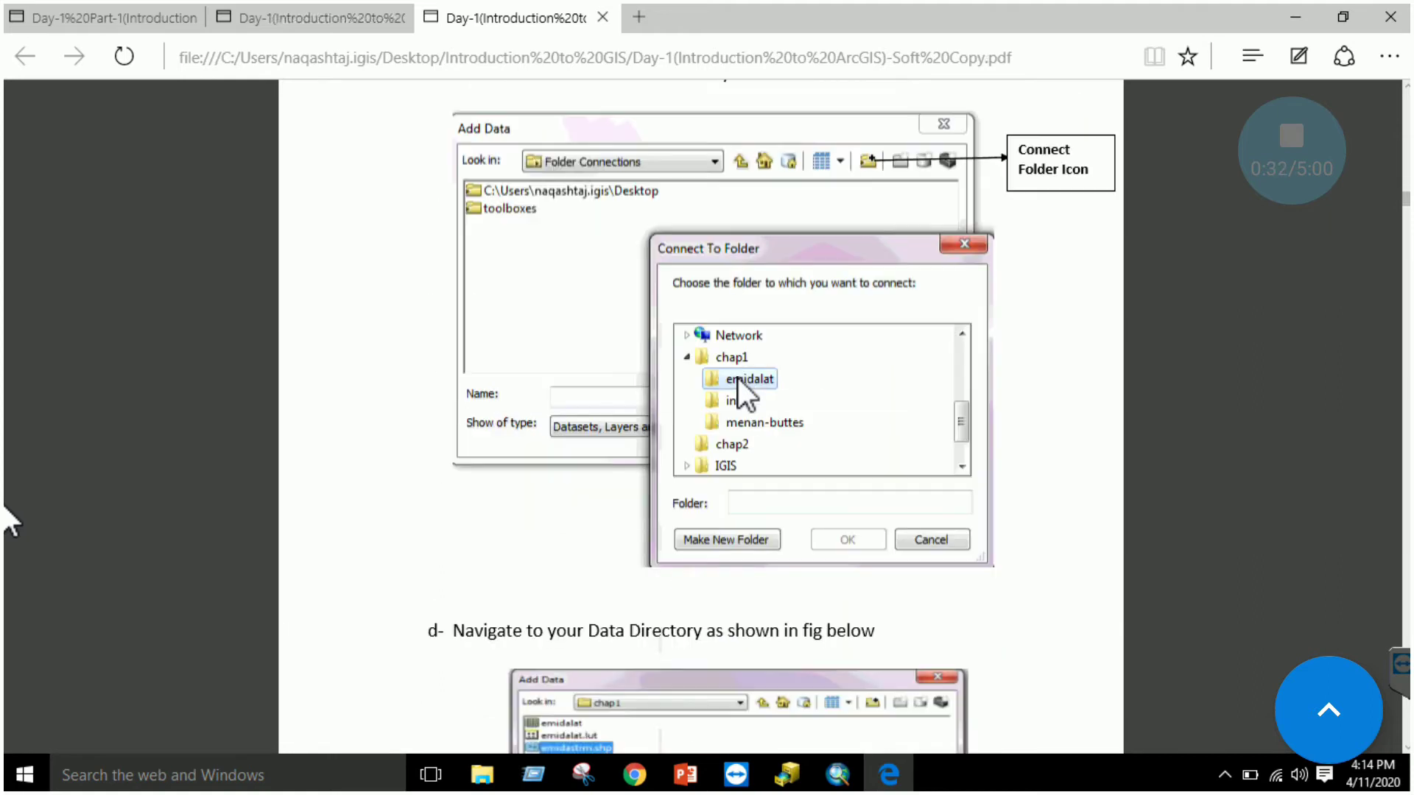
scroll(739, 383, up, 3)
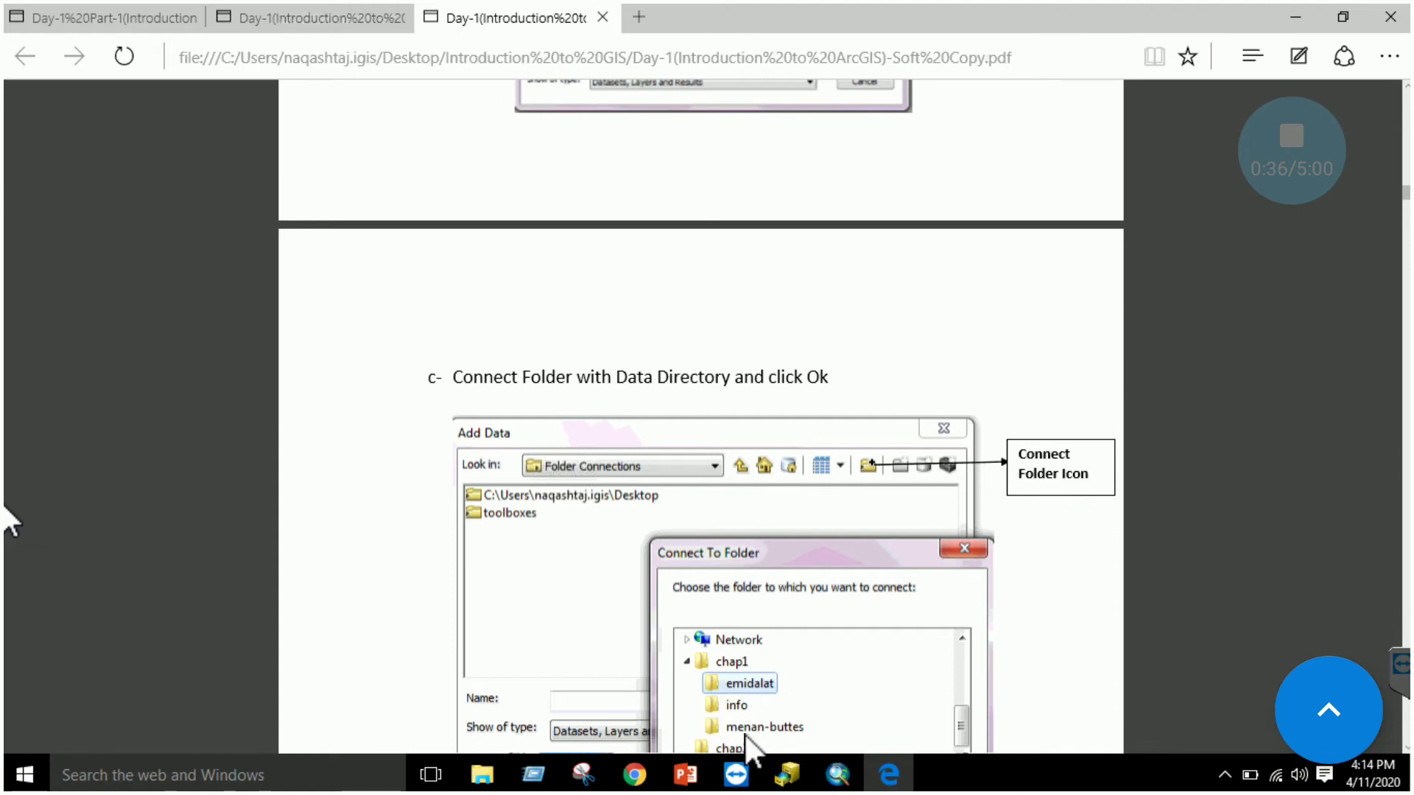
Step: Switch to ArcMap and, while adding data, start a folder connection to chap1 inside the Introduction to GIS folder
click(838, 775)
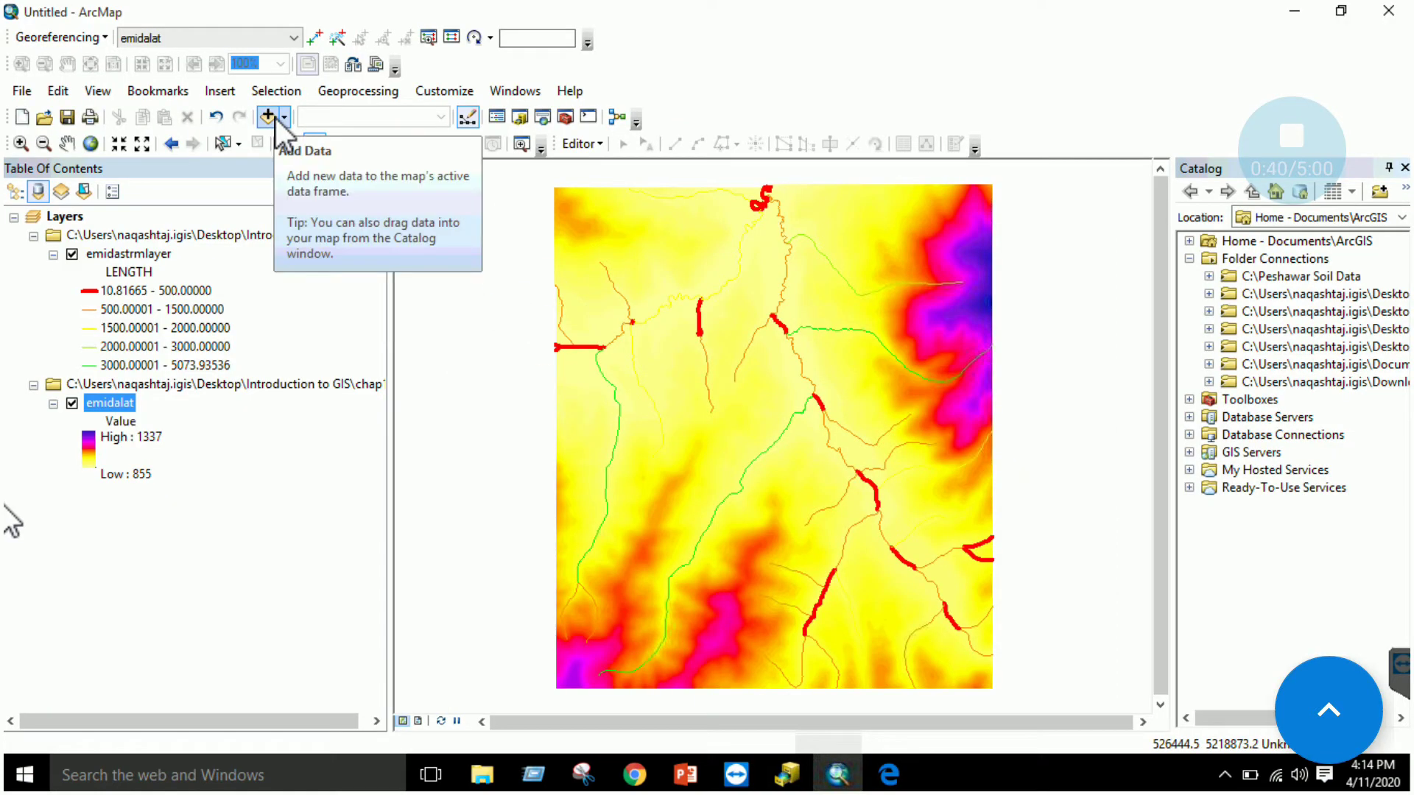
click(275, 118)
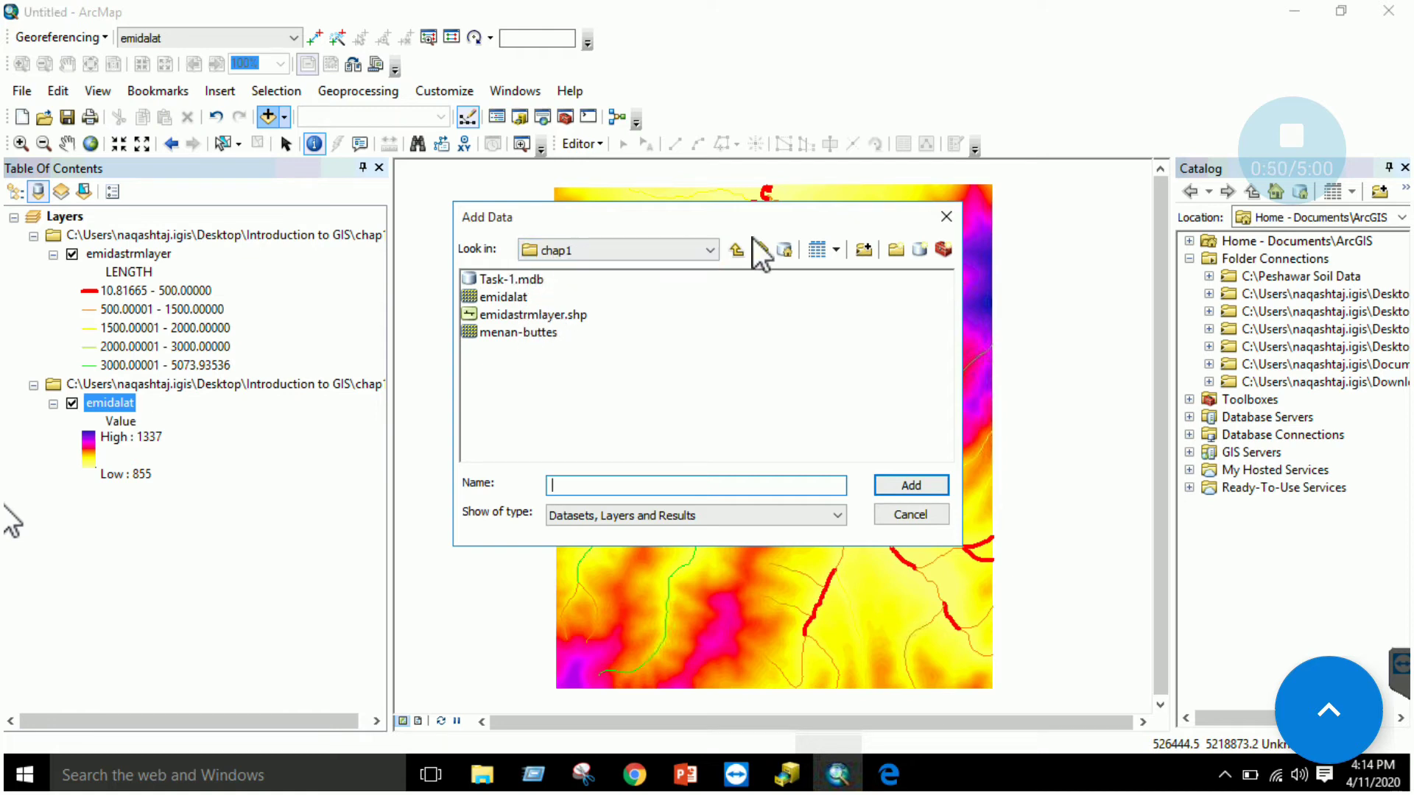
click(865, 255)
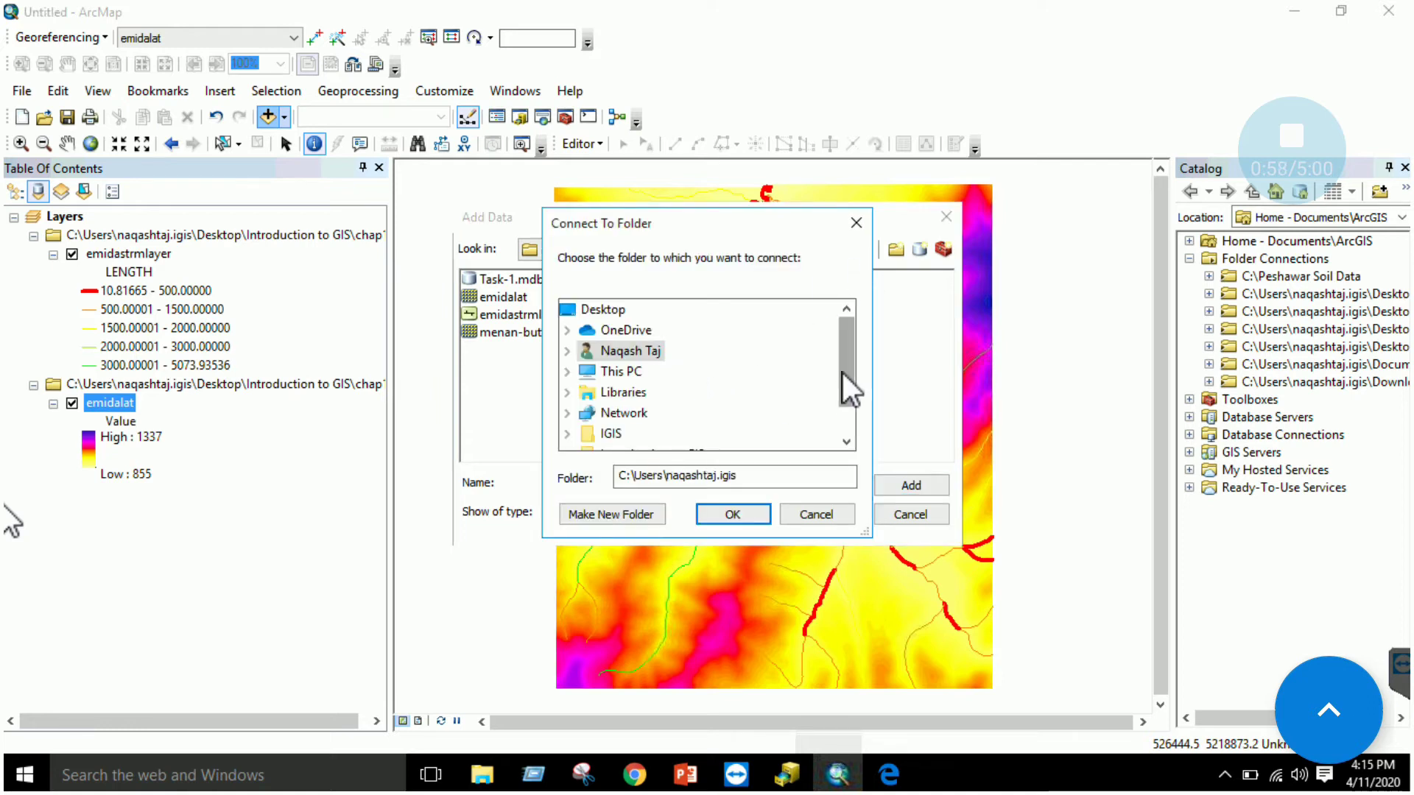
drag(843, 372, 835, 419)
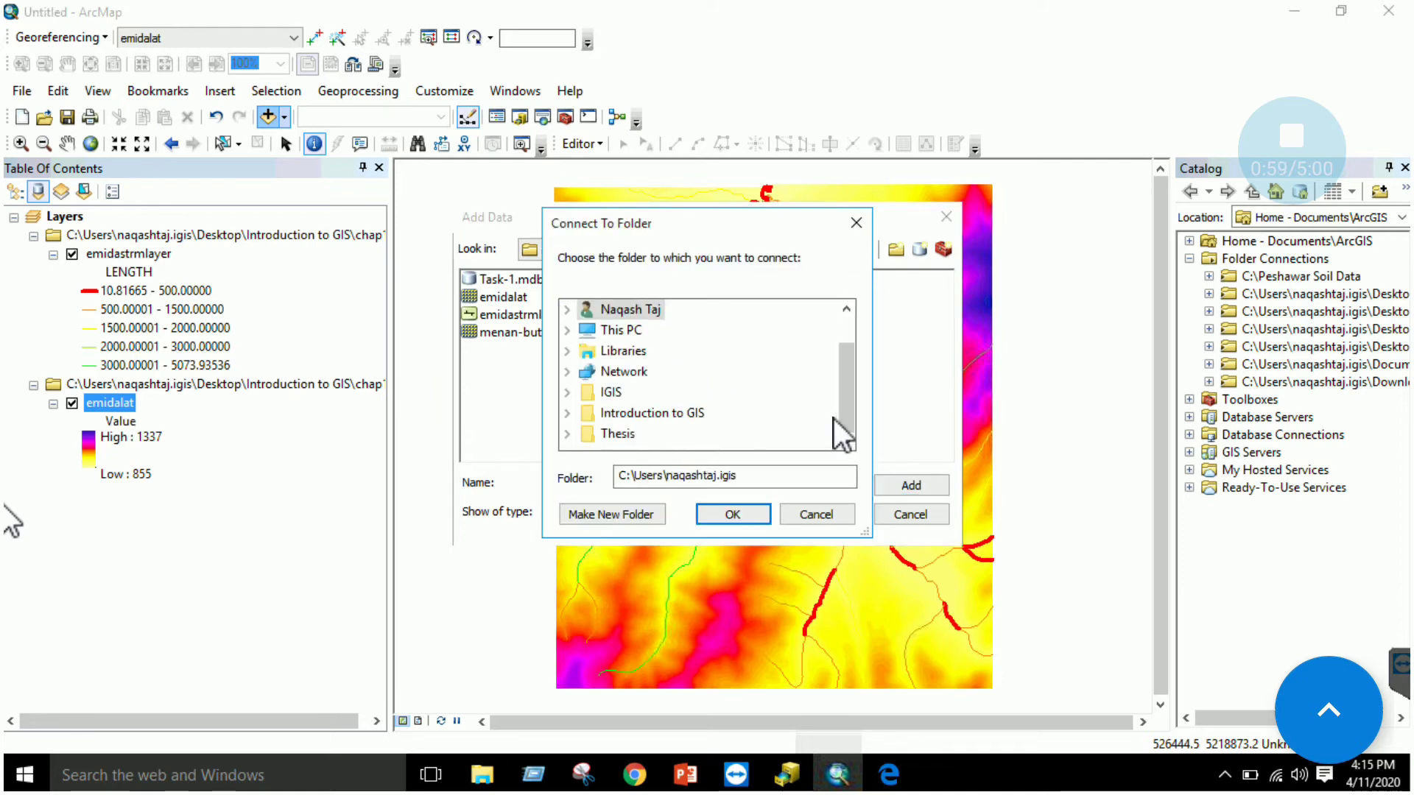
double_click(623, 413)
scroll(663, 412, down, 2)
scroll(667, 416, up, 2)
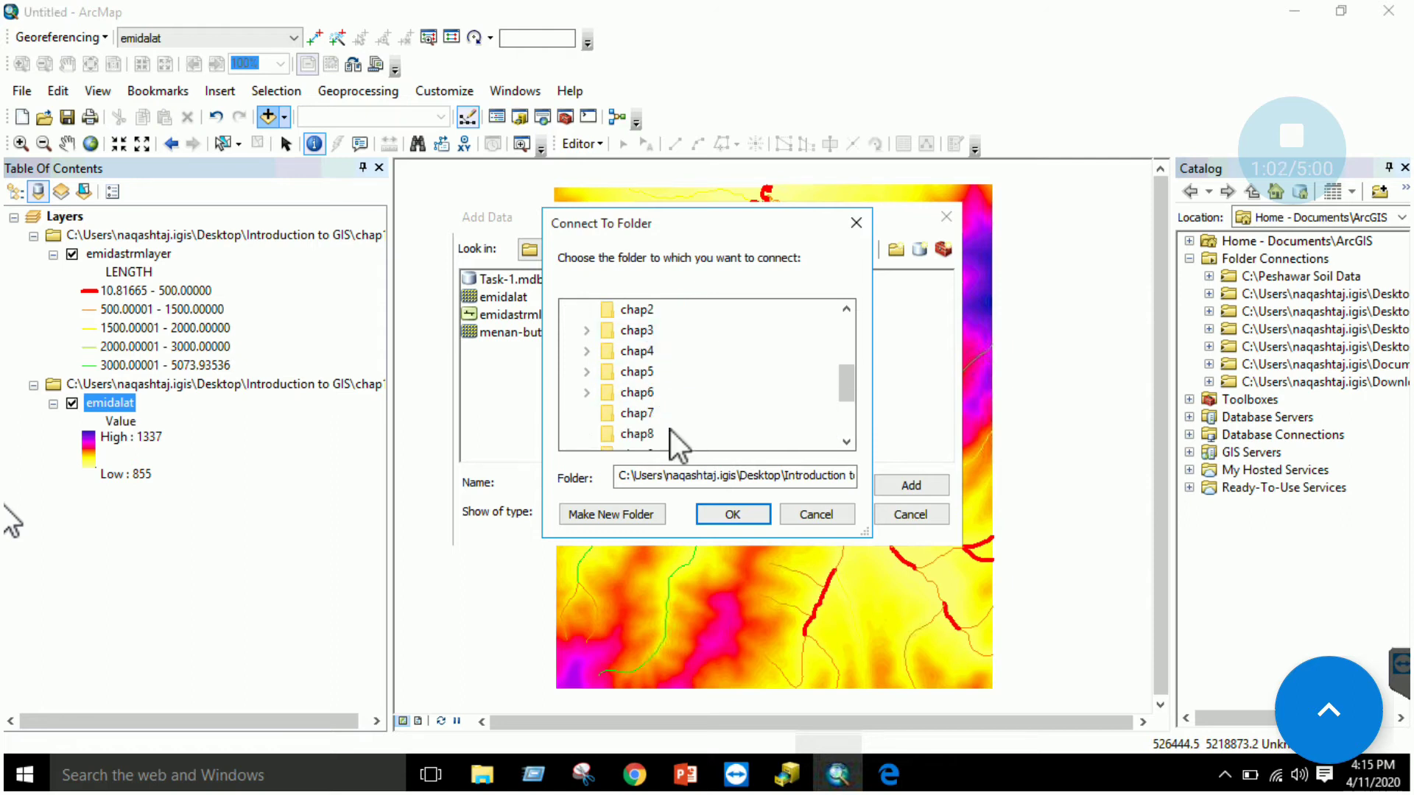
scroll(663, 397, up, 2)
double_click(635, 423)
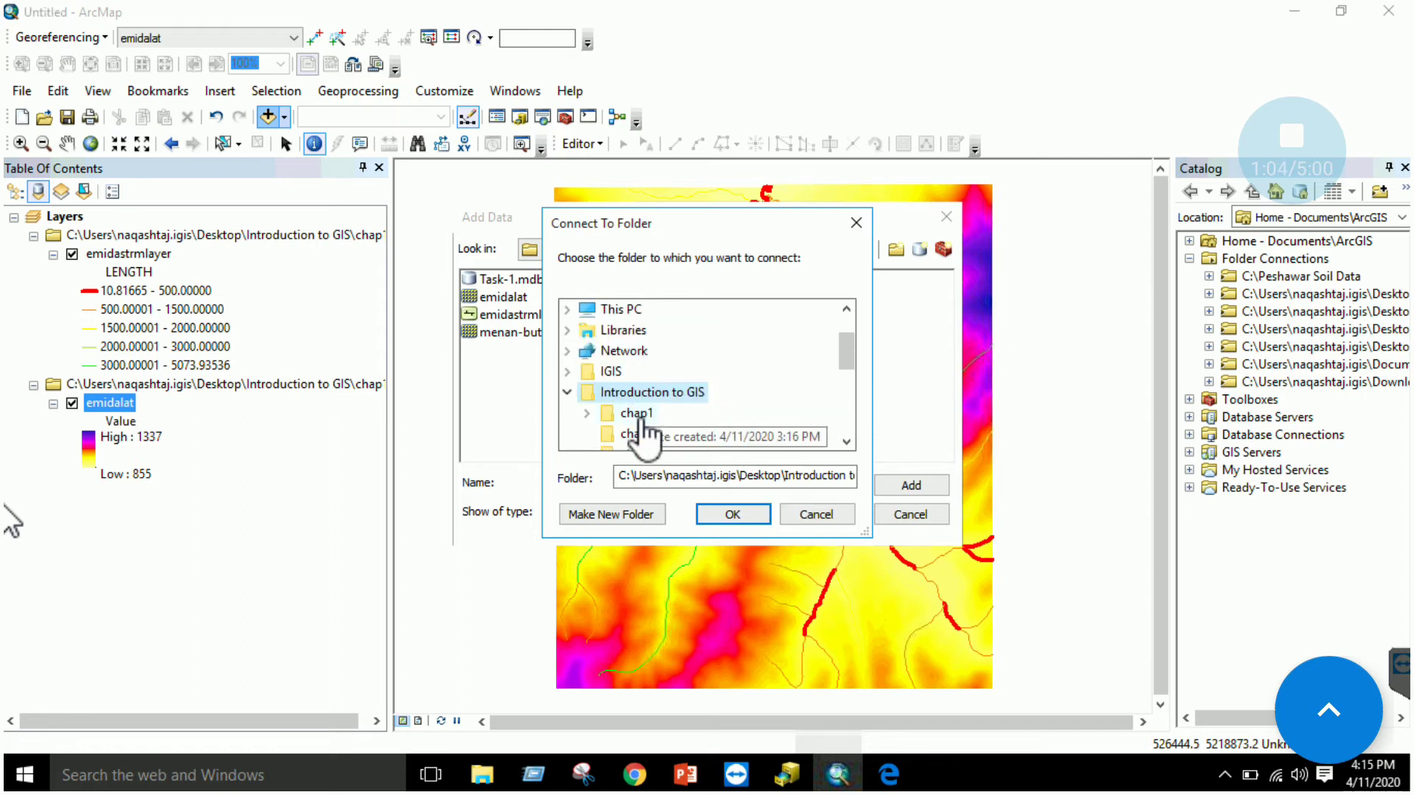
Step: Confirm the Introduction to GIS folder connection, and switch to the Day-1 PDF in Edge to review its instructions for adding the emidastrm and emidalat data
click(739, 510)
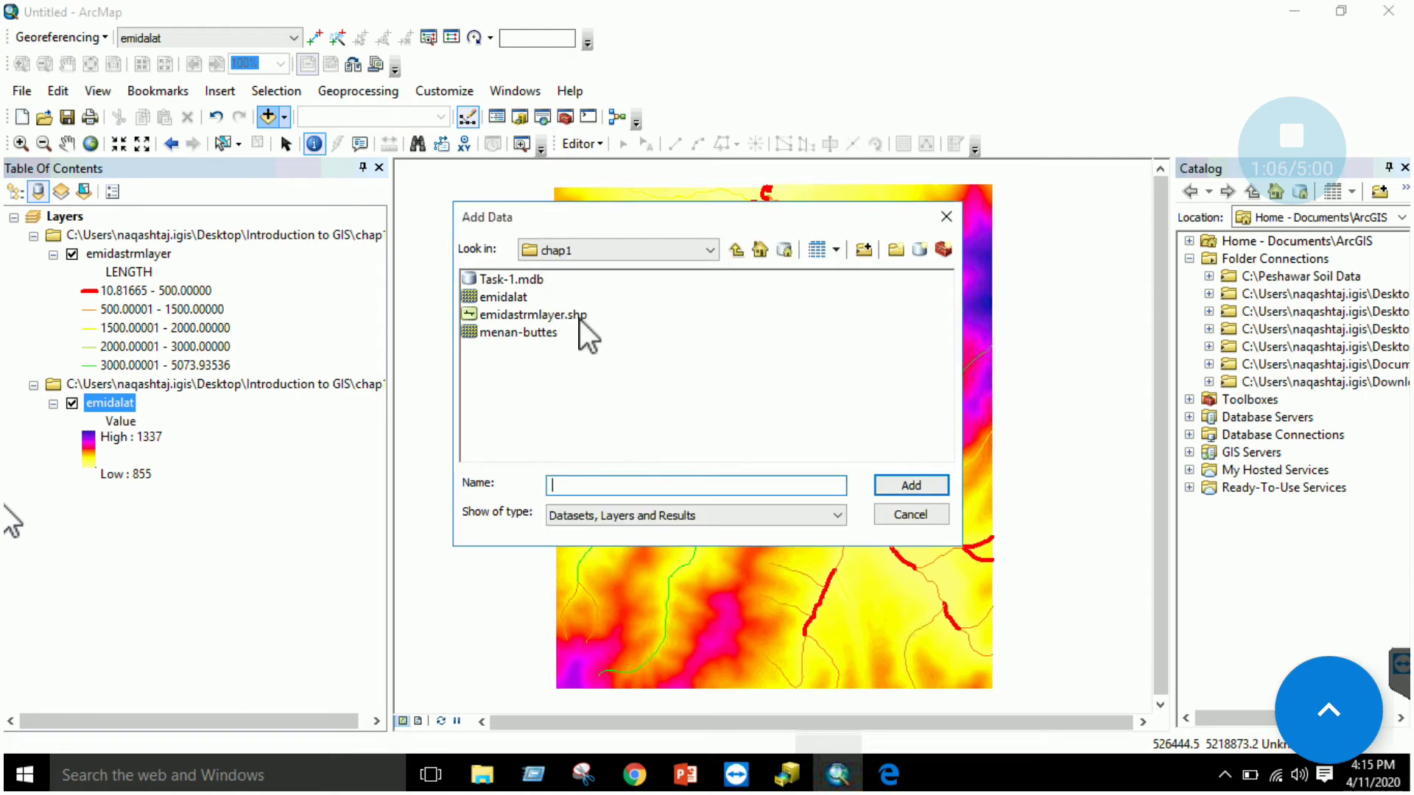
click(889, 774)
scroll(729, 405, down, 4)
scroll(740, 404, down, 4)
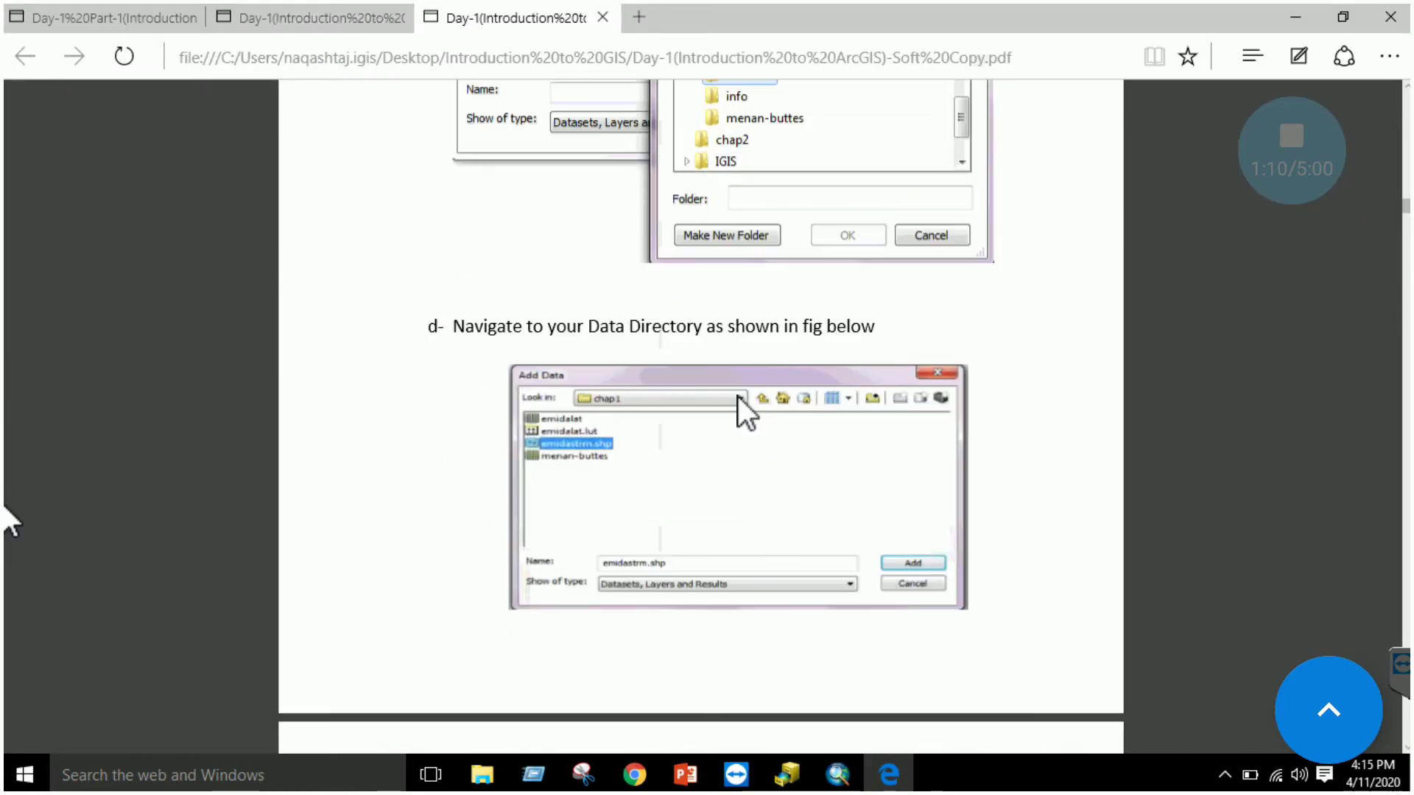
scroll(626, 369, down, 1)
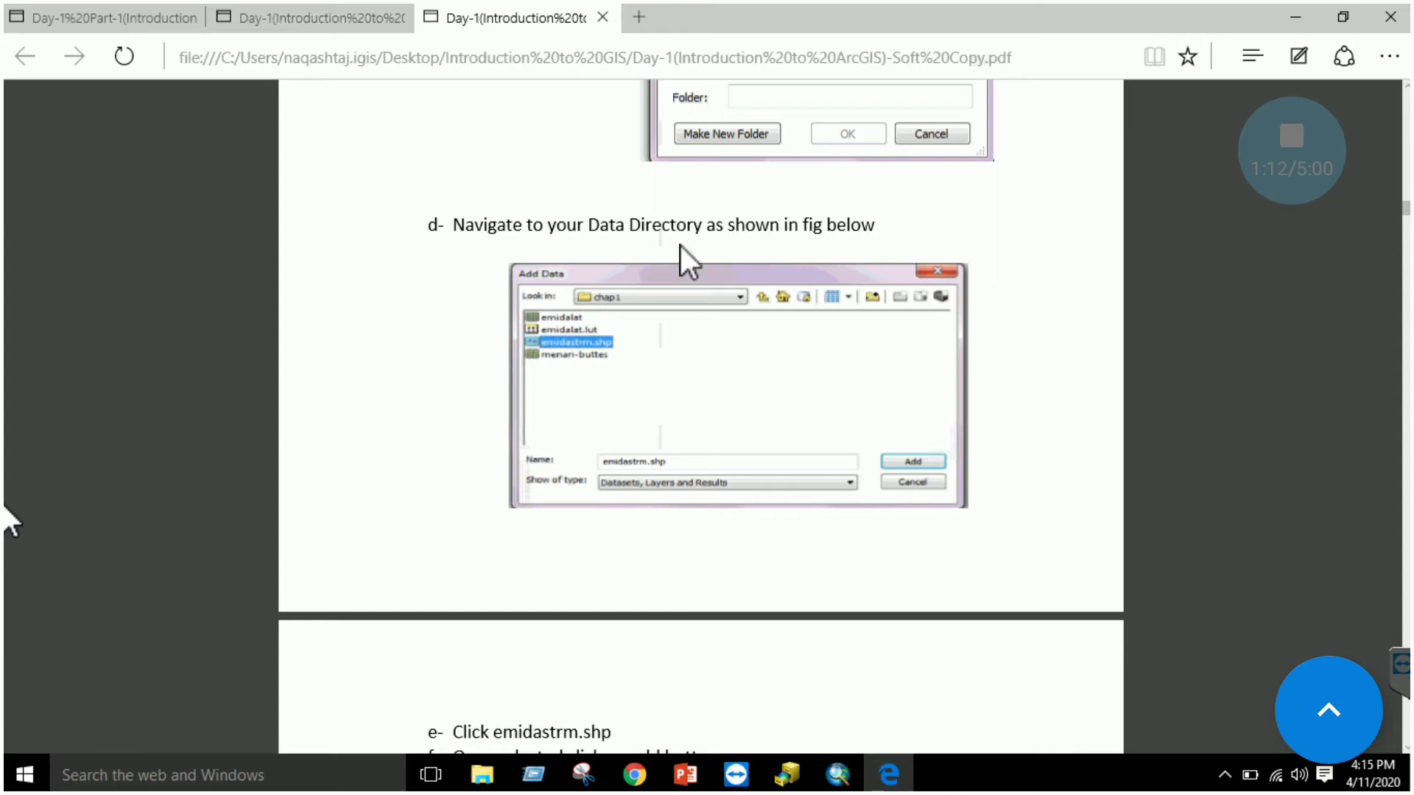
scroll(654, 356, down, 7)
scroll(659, 358, down, 15)
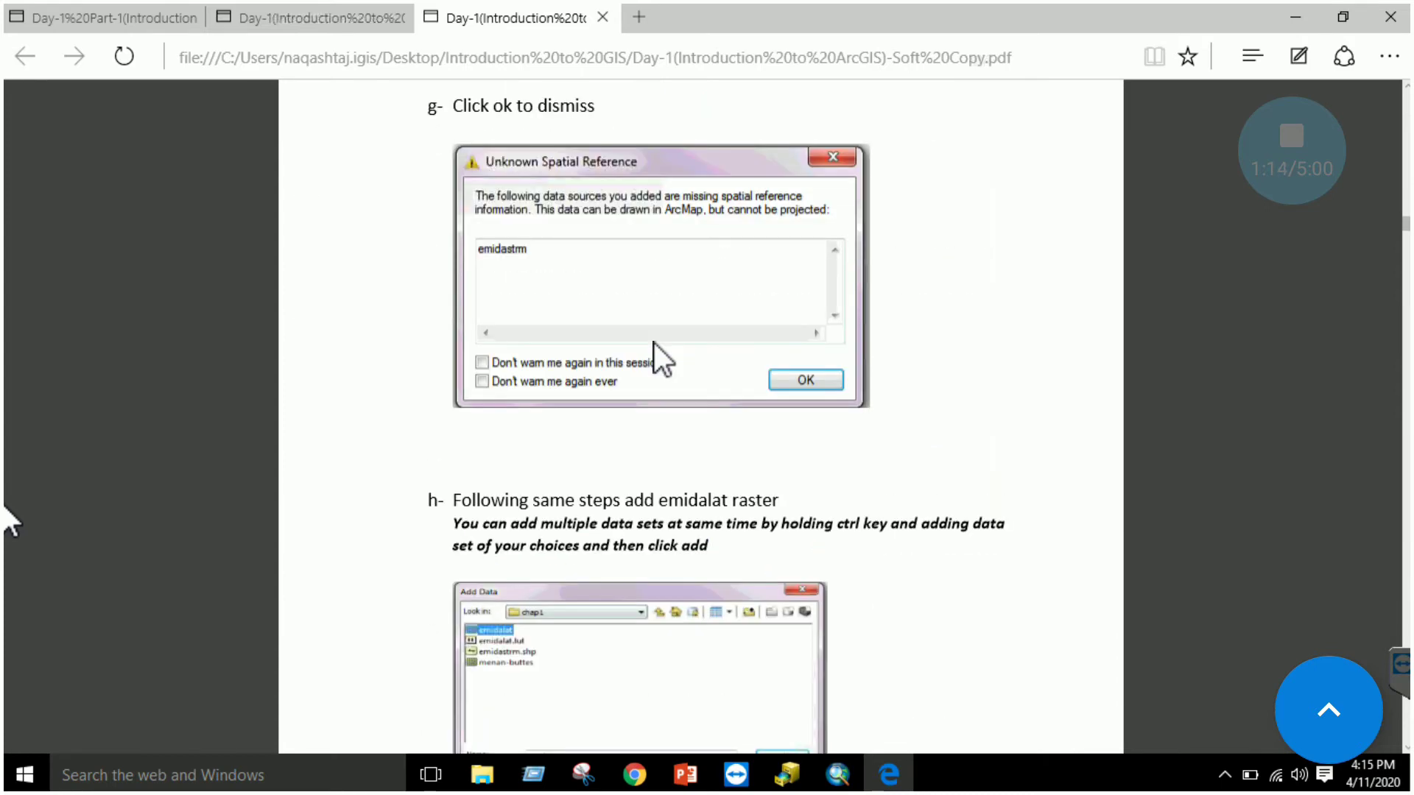
scroll(656, 343, down, 17)
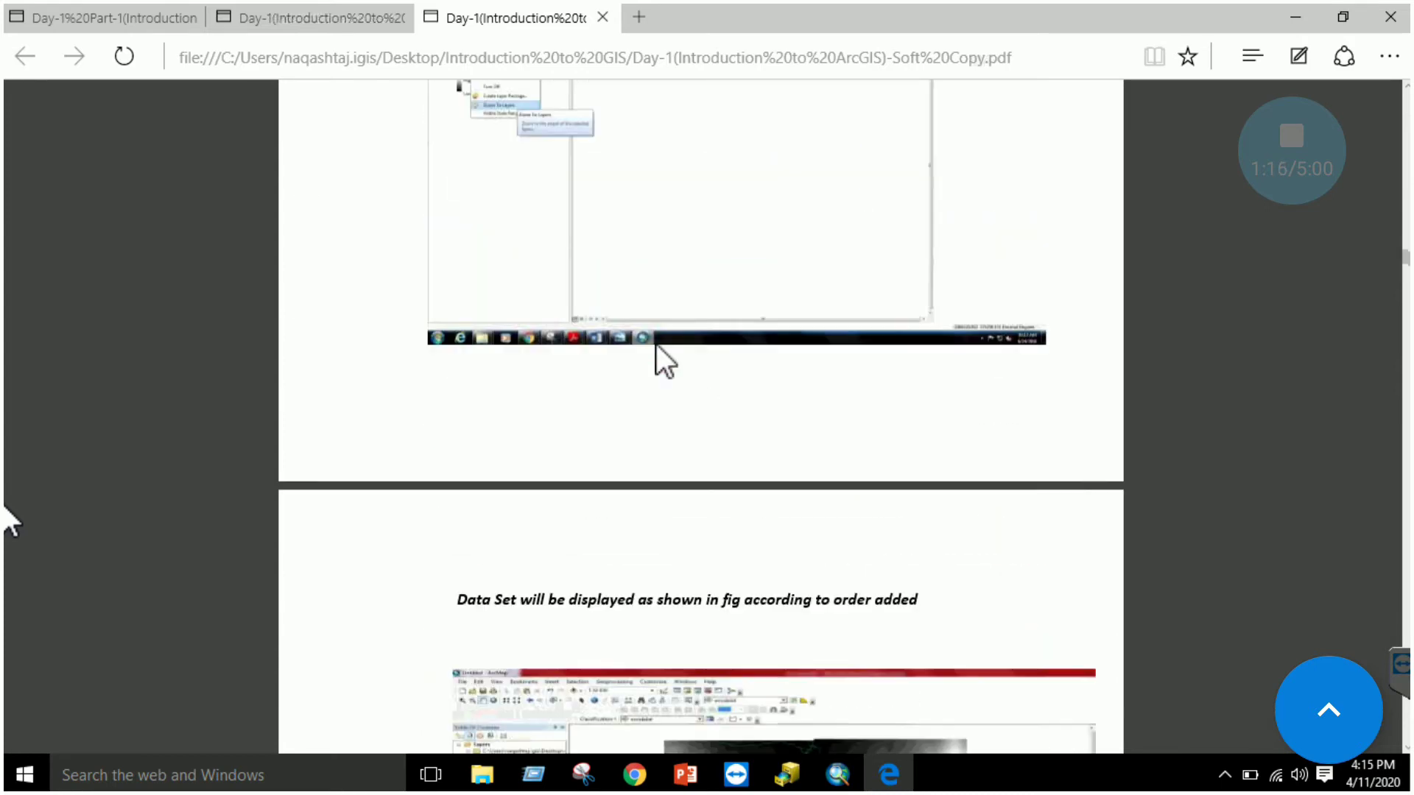
scroll(660, 360, down, 5)
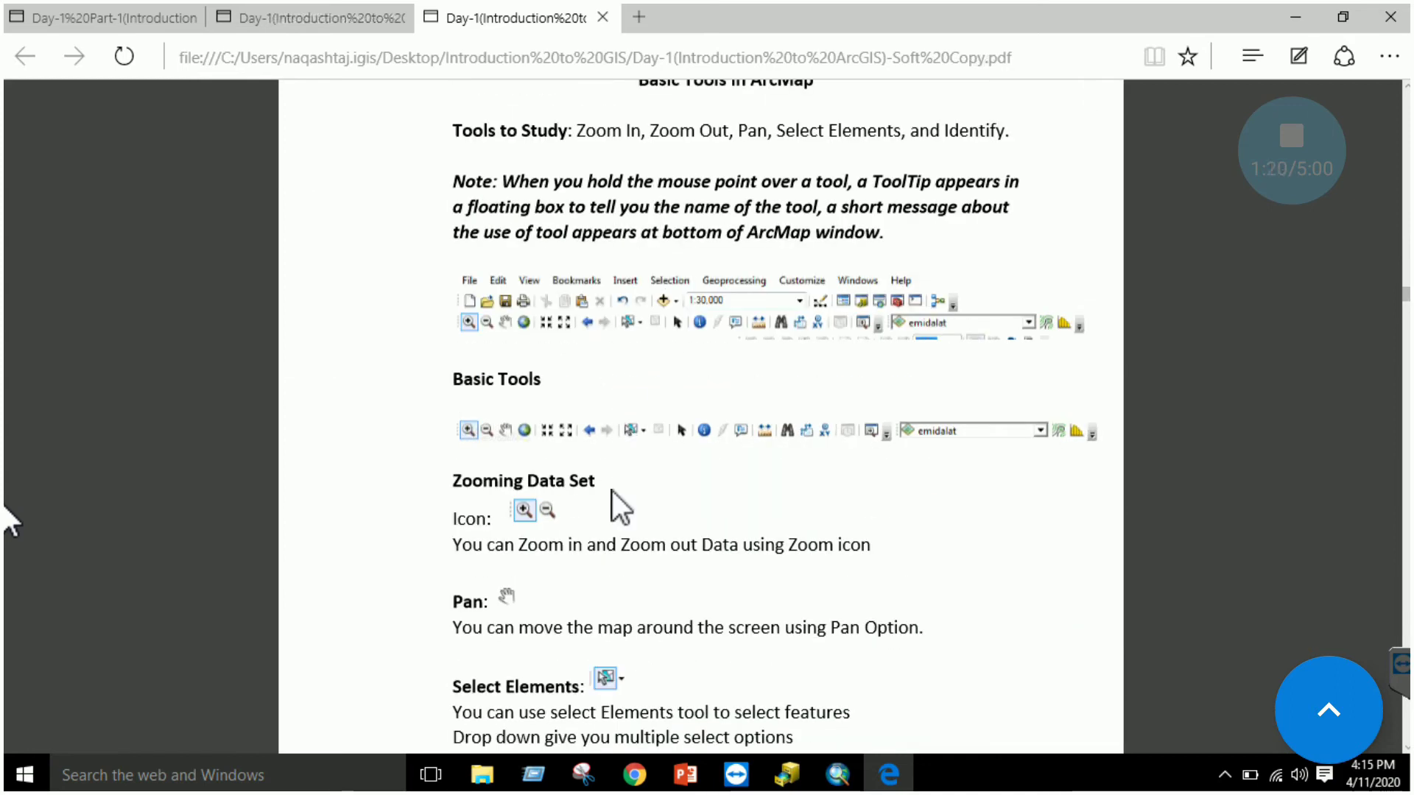
Step: Read the PDF's sections on the zoom, pan, Select Elements and Identify tools and on ArcMap's data display views
scroll(574, 486, down, 2)
scroll(566, 451, down, 2)
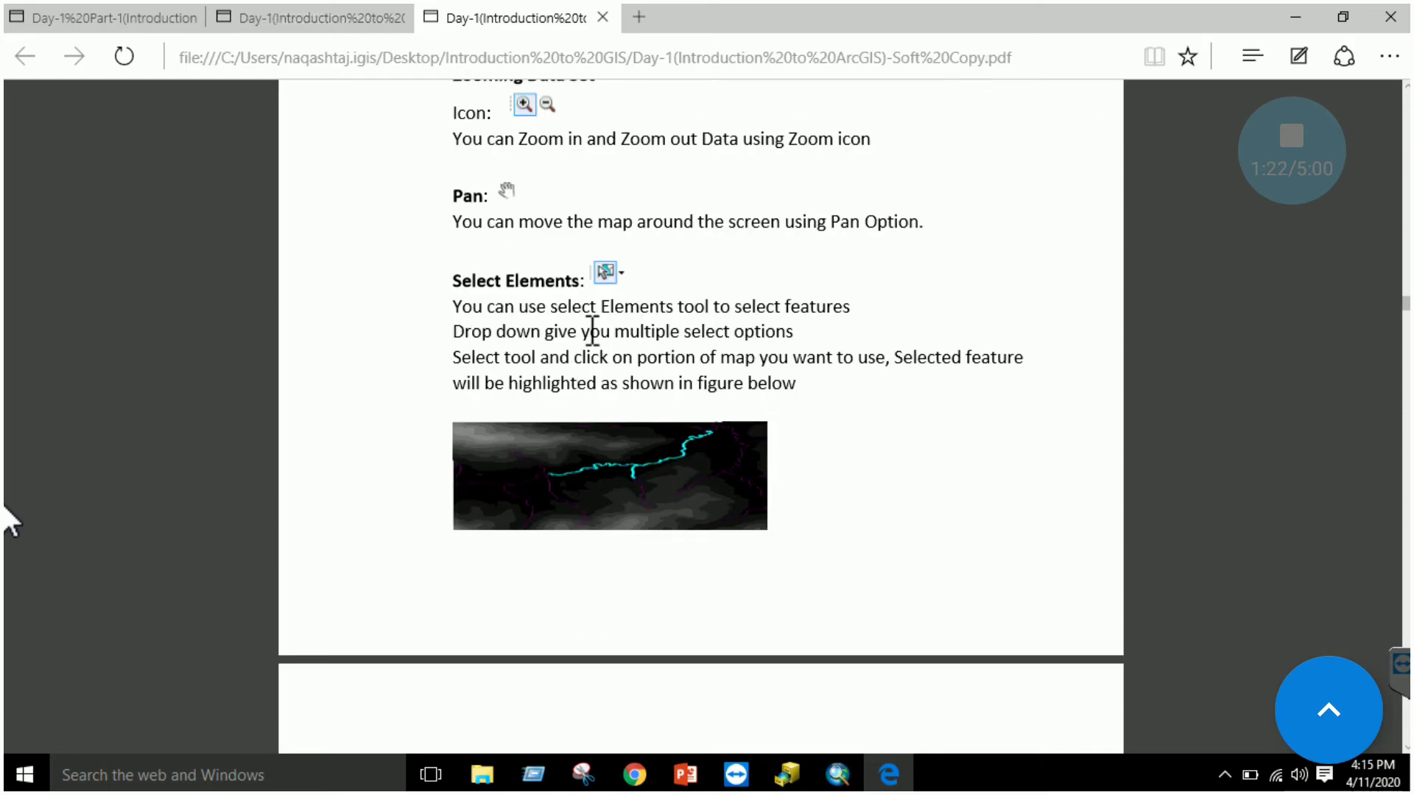
scroll(633, 468, down, 5)
scroll(645, 482, down, 3)
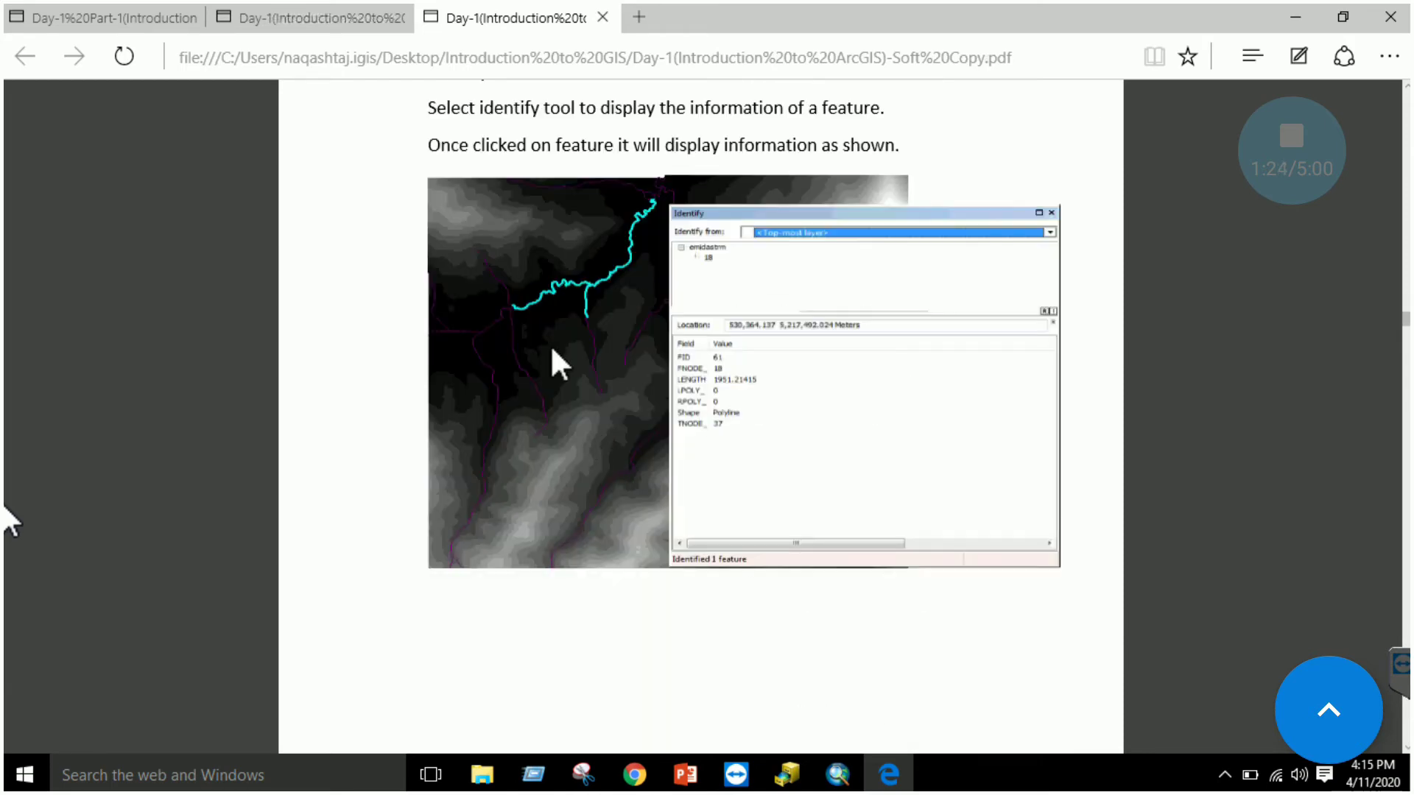
scroll(552, 347, up, 3)
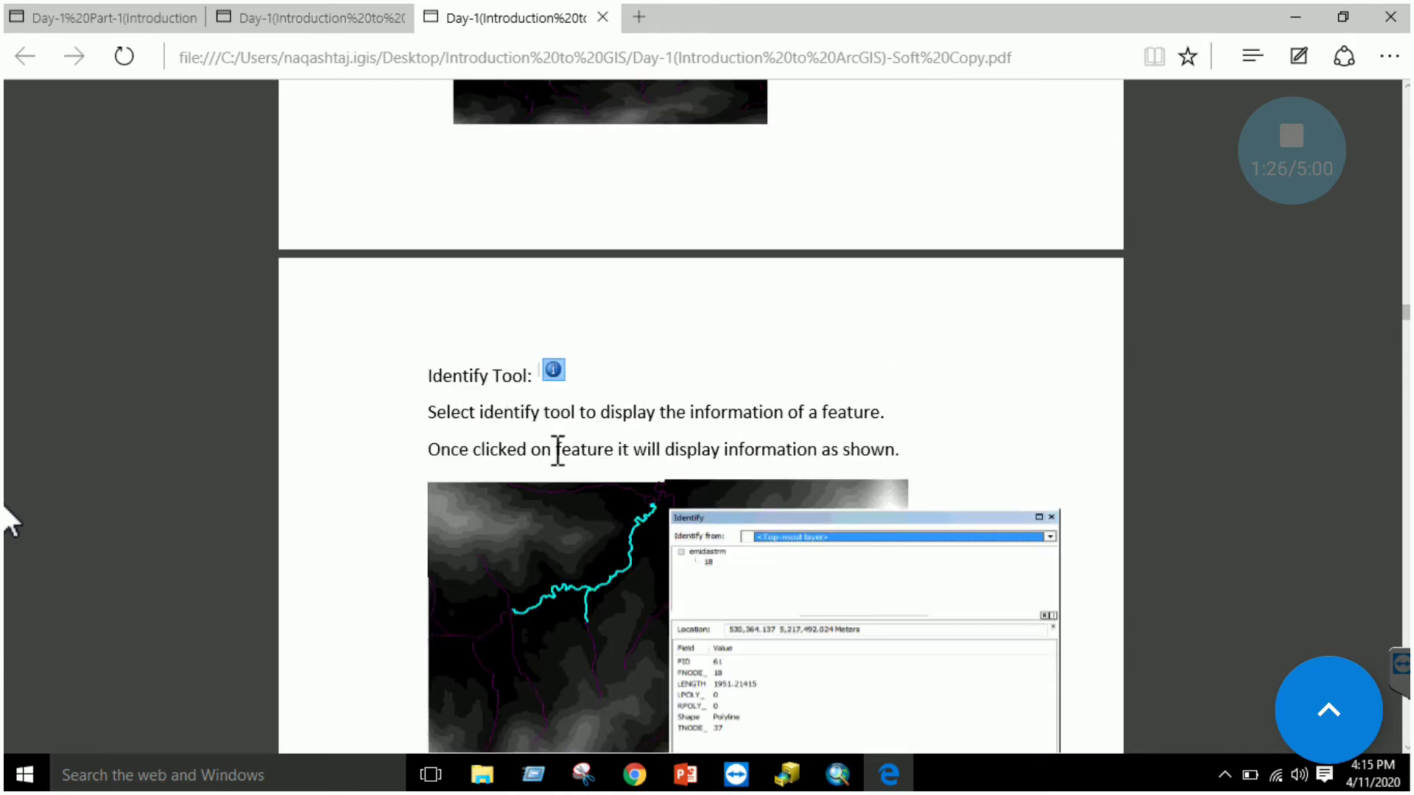
scroll(557, 449, down, 4)
scroll(578, 435, down, 4)
scroll(578, 440, down, 3)
scroll(615, 363, up, 1)
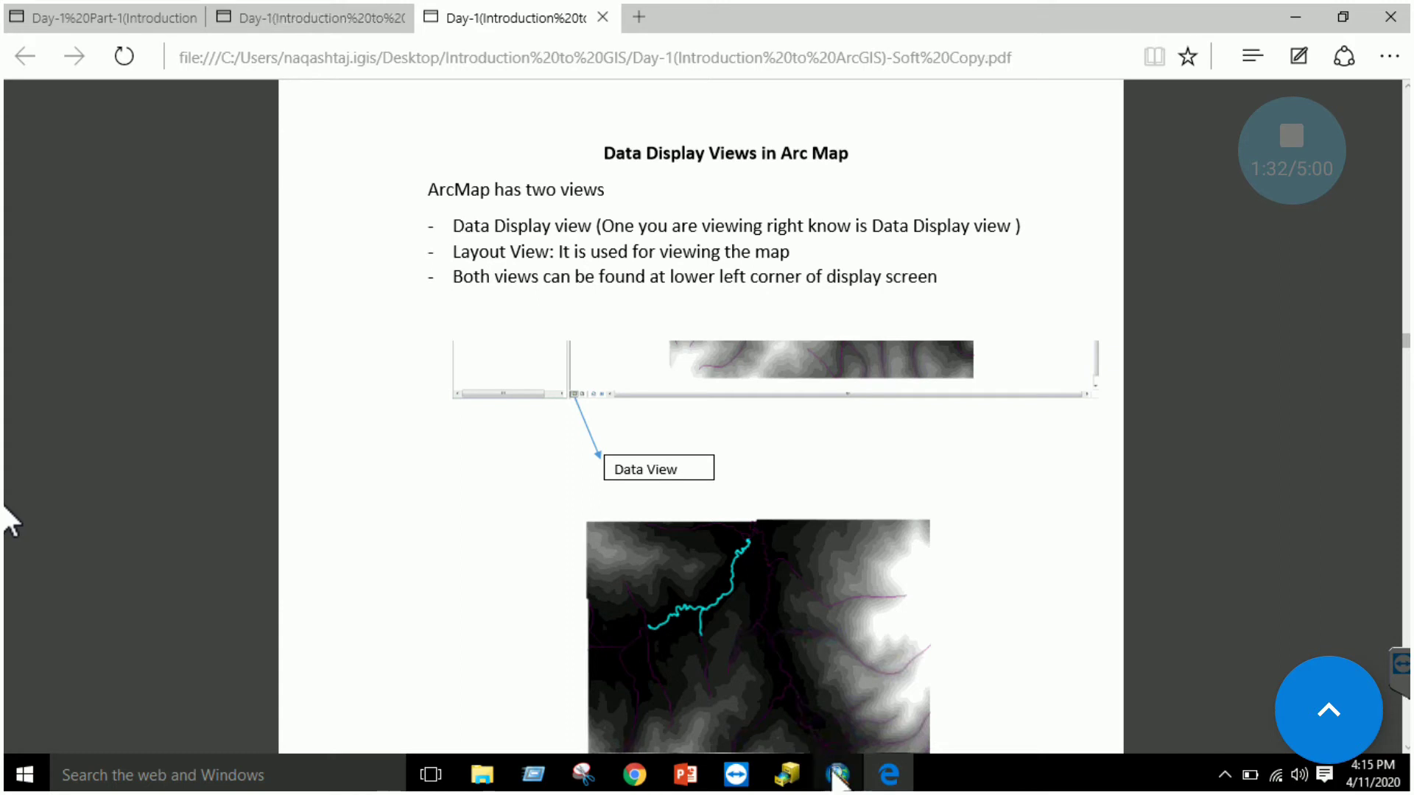
Step: Return to ArcMap and dismiss the Add Data dialog without adding a dataset
click(837, 773)
click(908, 514)
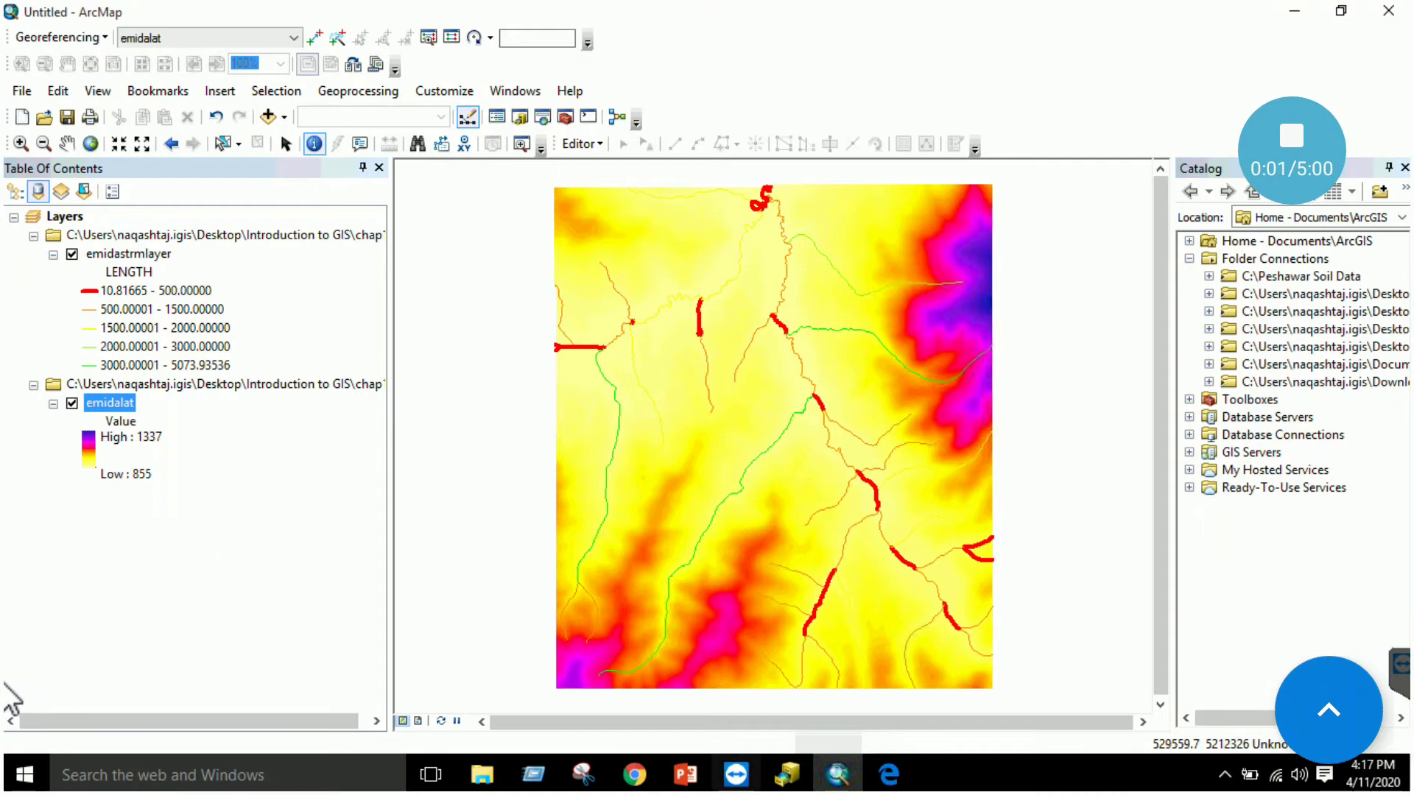
Step: Compare the map's layout view with its data view, finishing in layout view
click(418, 721)
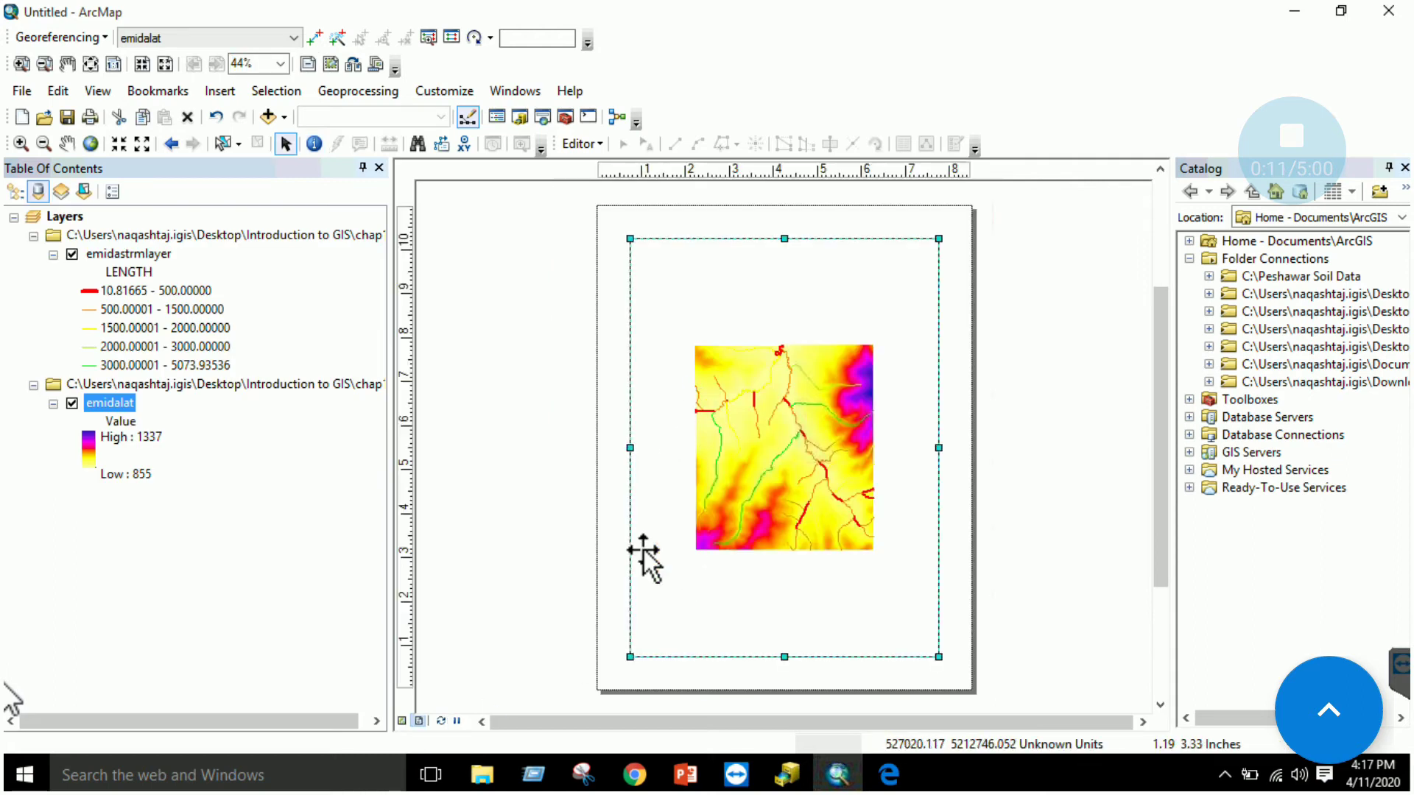
click(400, 721)
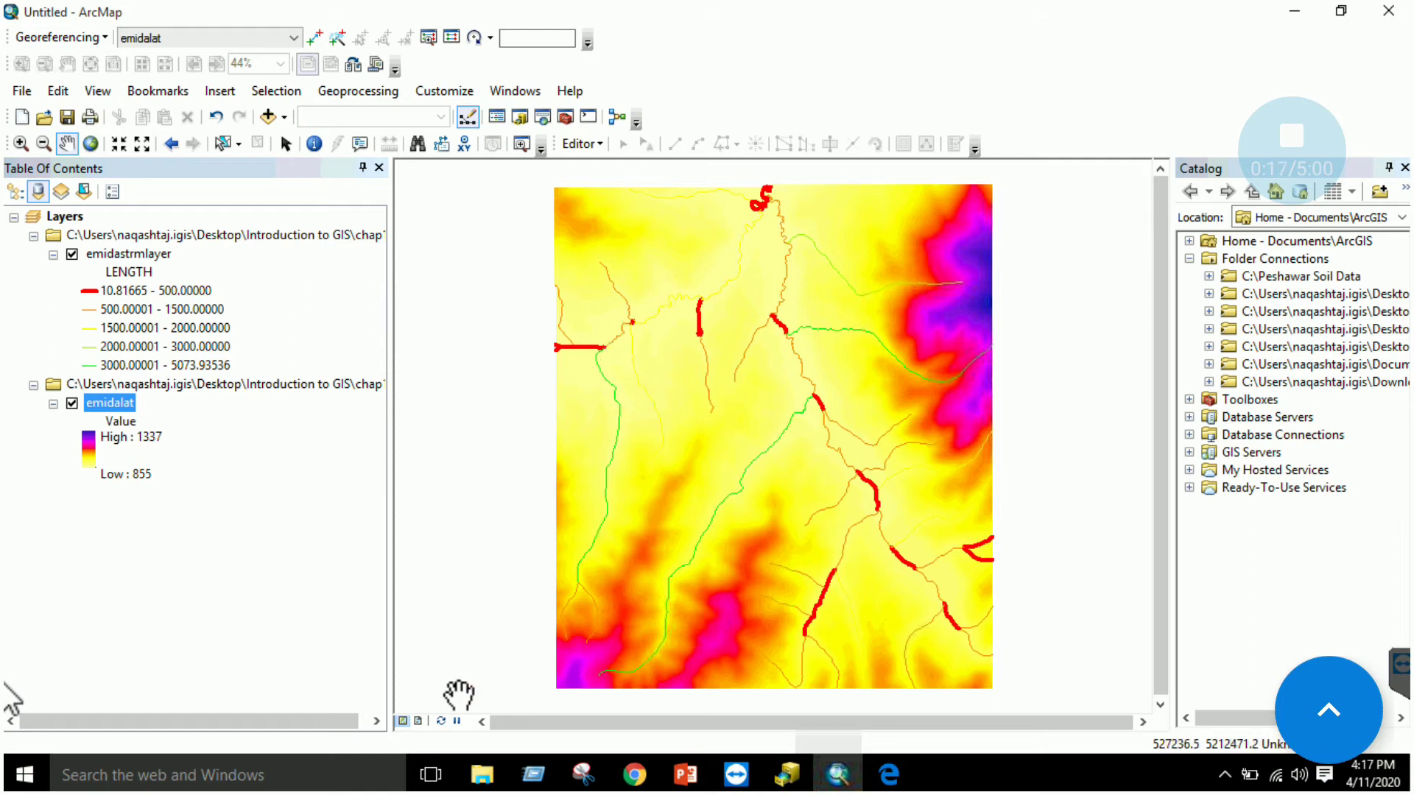
click(419, 722)
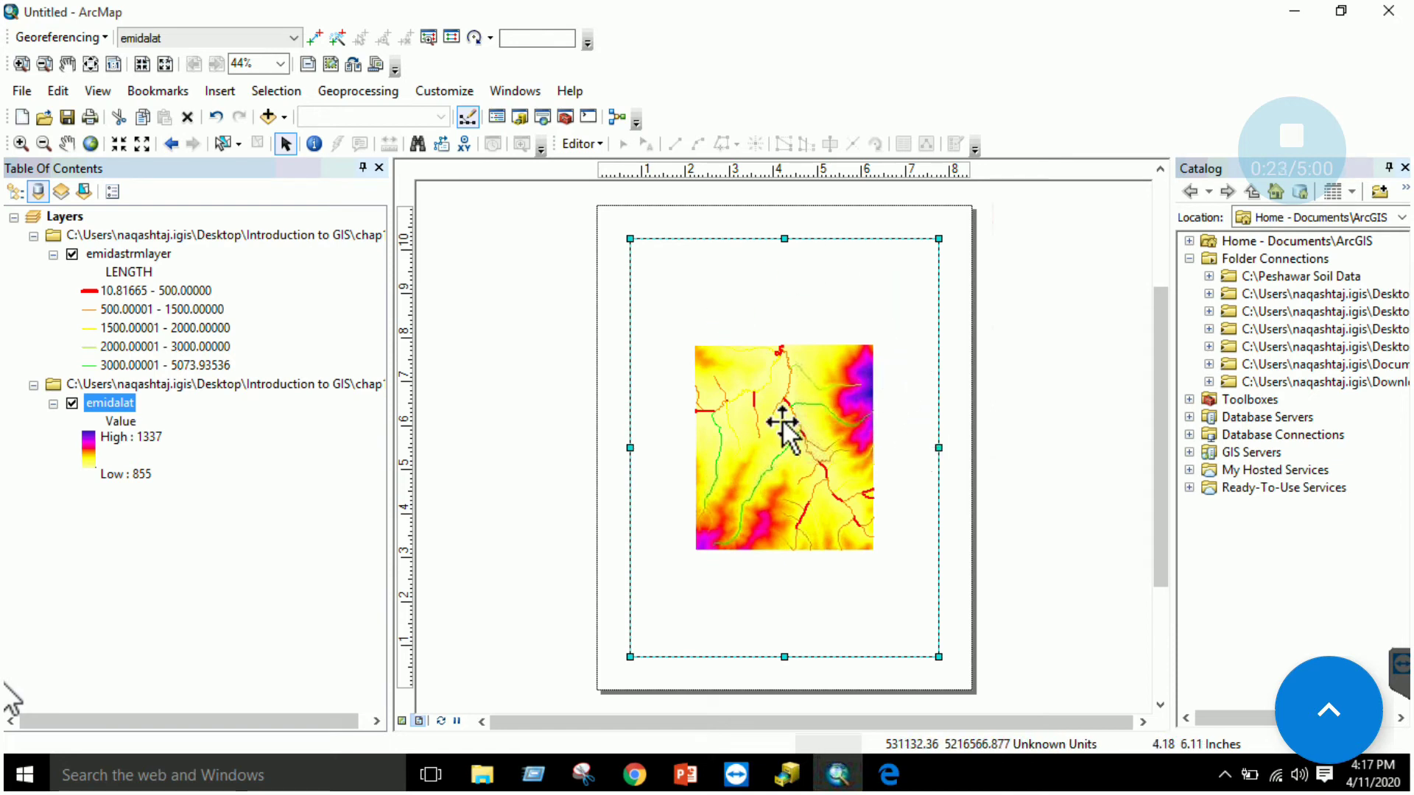
Step: Zoom in on the map inside the layout's data frame so the raster fills most of the frame's width
click(21, 143)
drag(678, 332, 893, 561)
drag(929, 608, 920, 607)
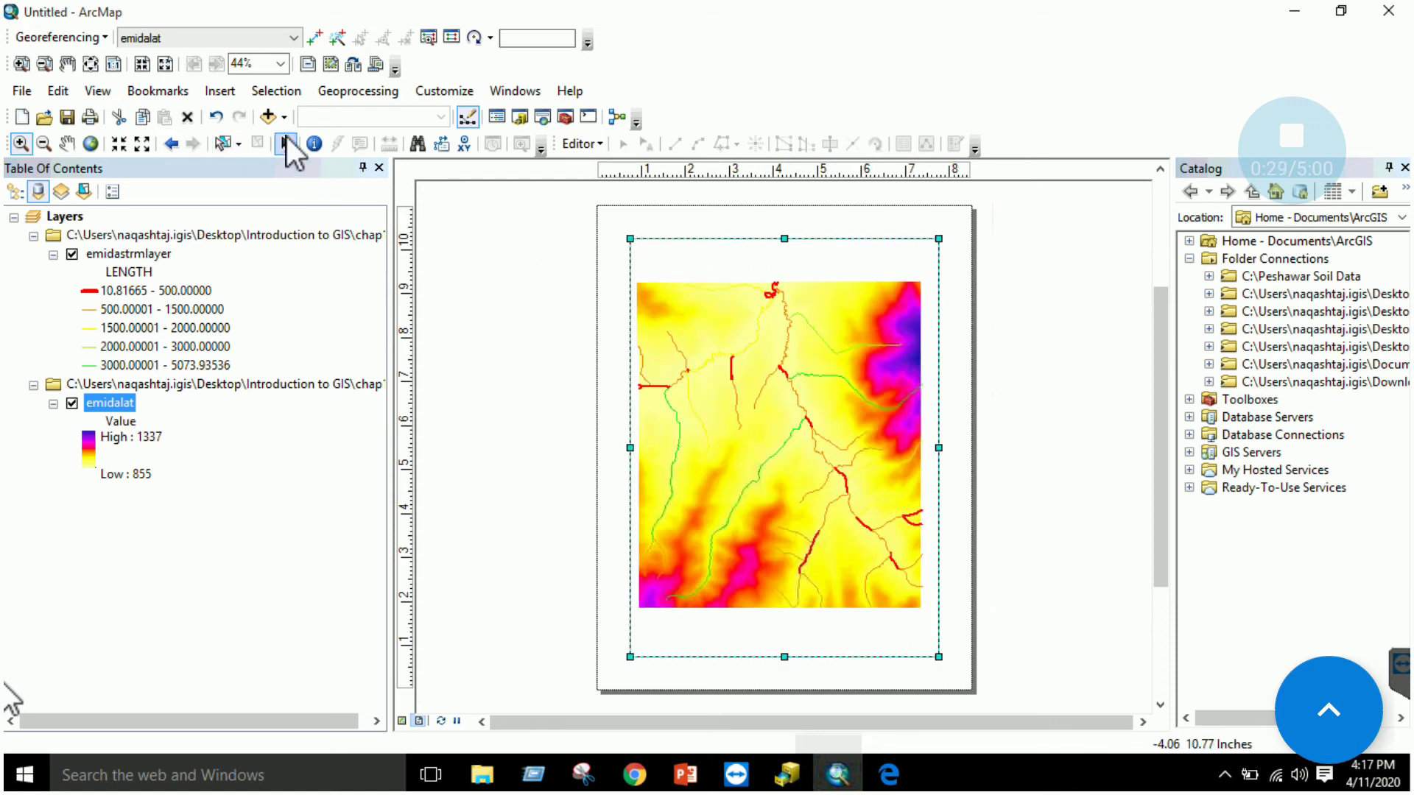
Step: Enlarge the data frame on all four sides to just inside the page edges, and deselect it
click(286, 144)
drag(628, 449, 609, 448)
drag(940, 449, 962, 452)
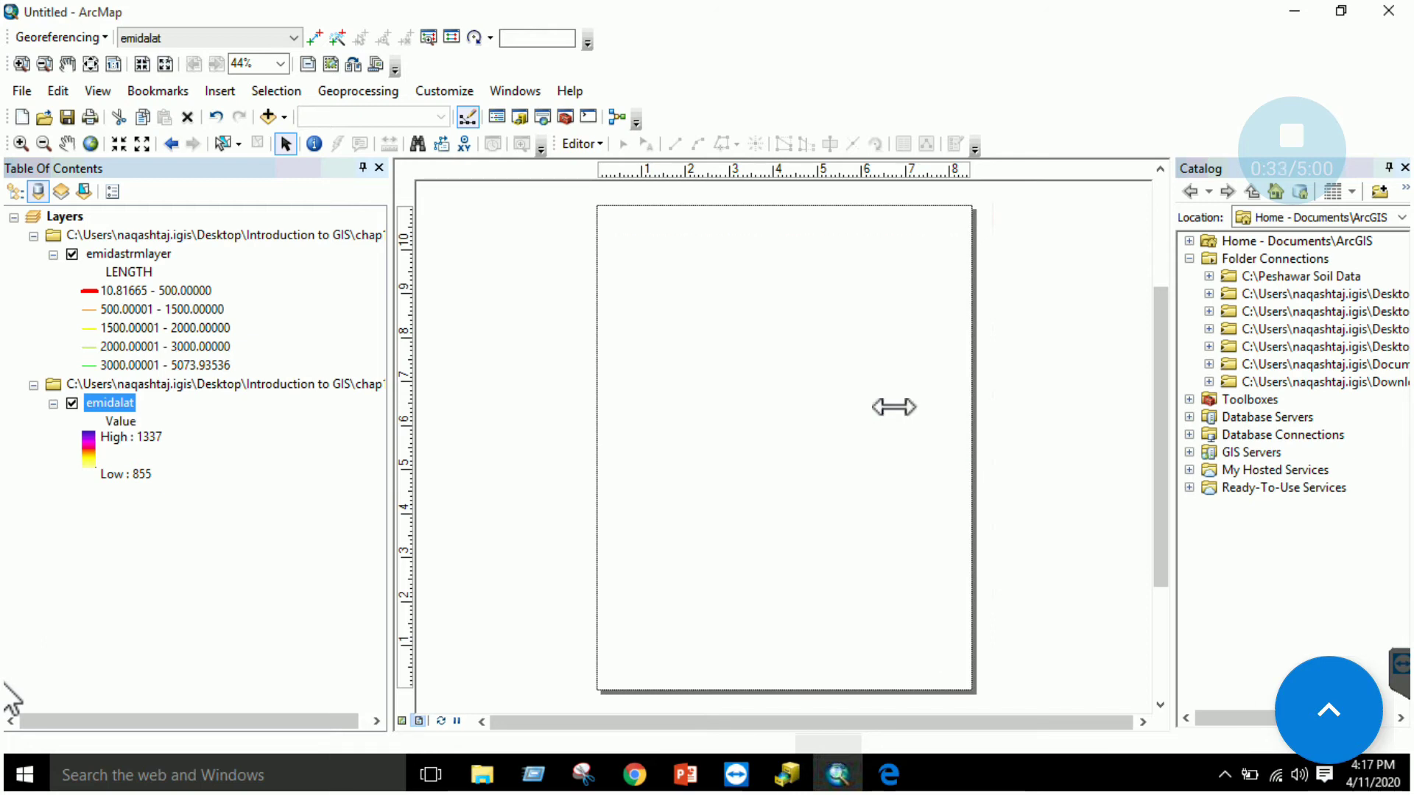
drag(787, 228, 788, 215)
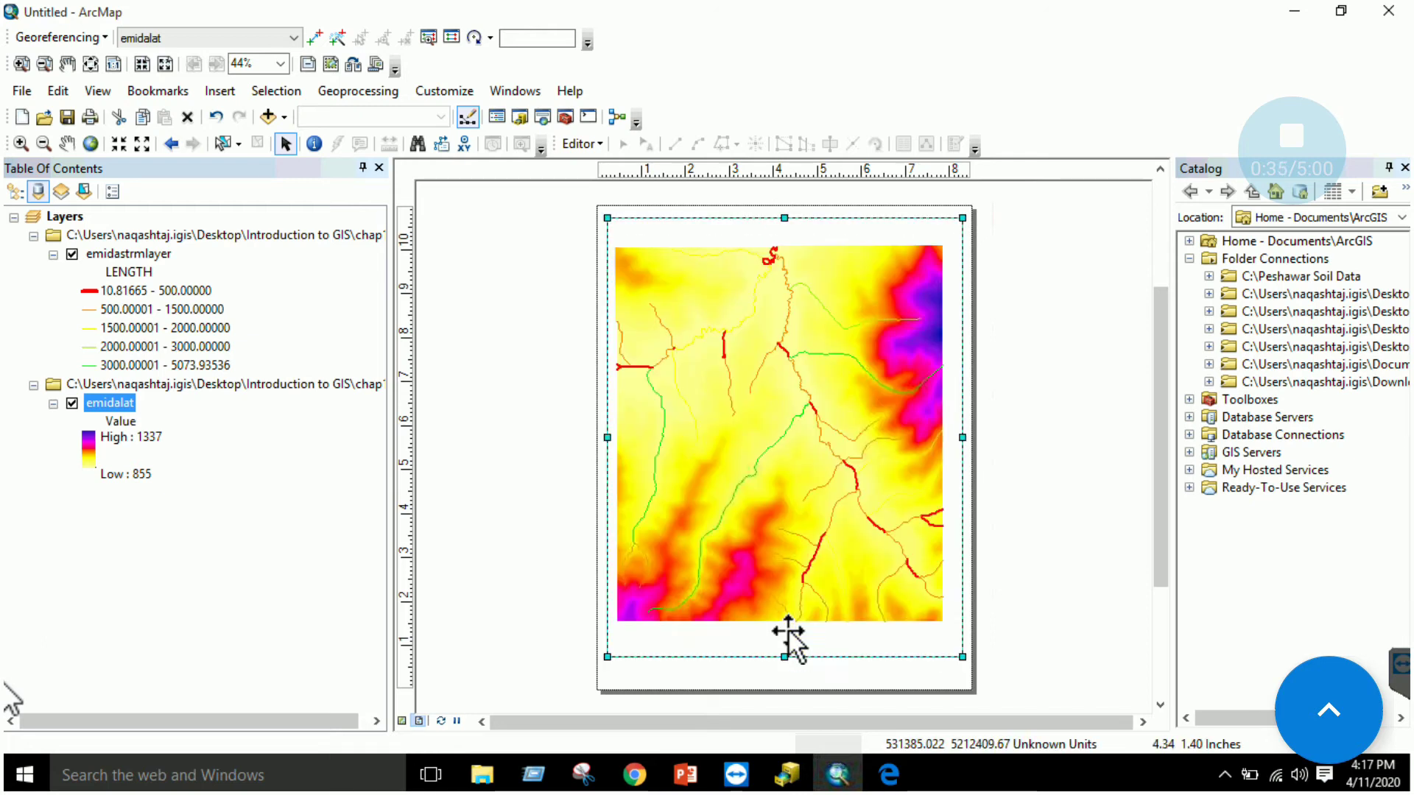
drag(785, 656, 784, 673)
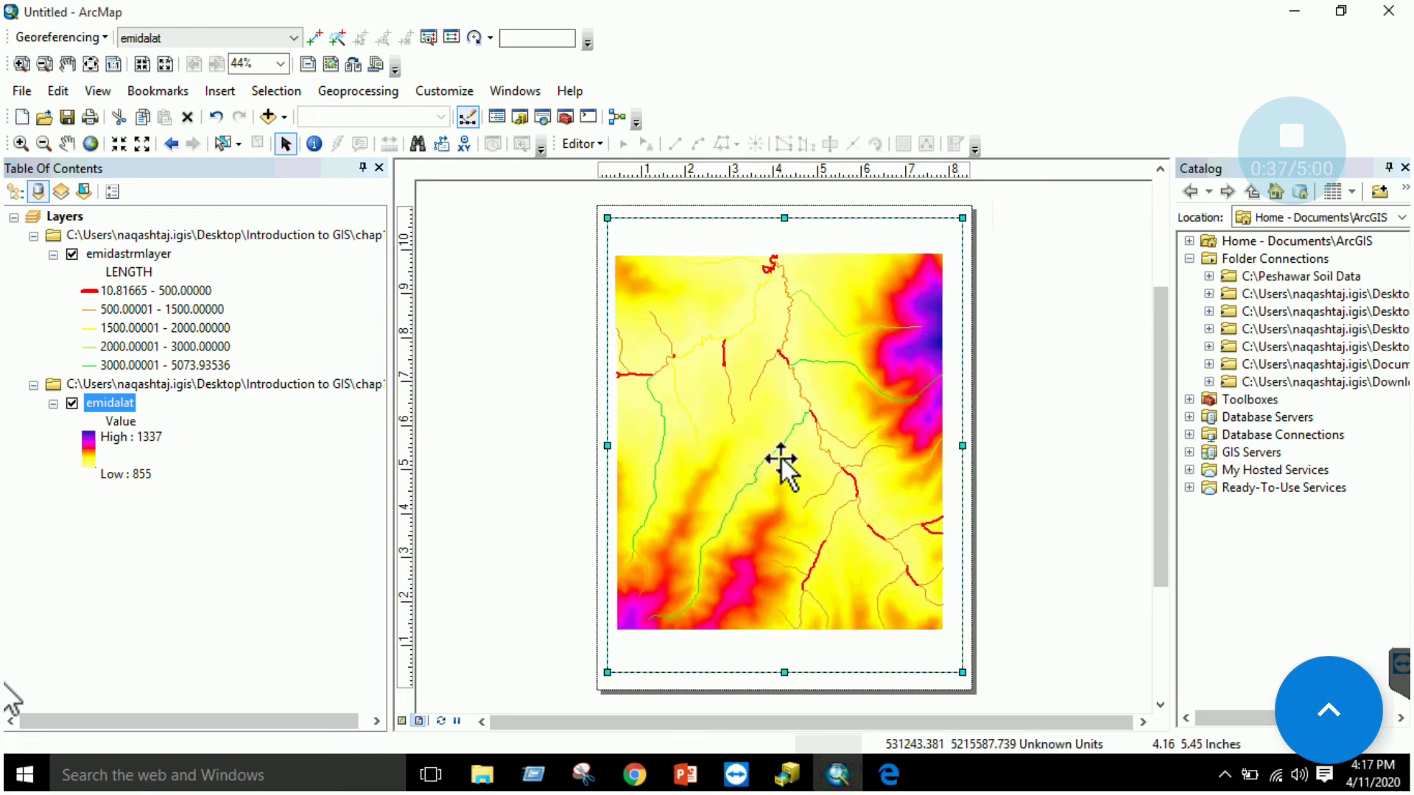
click(1044, 297)
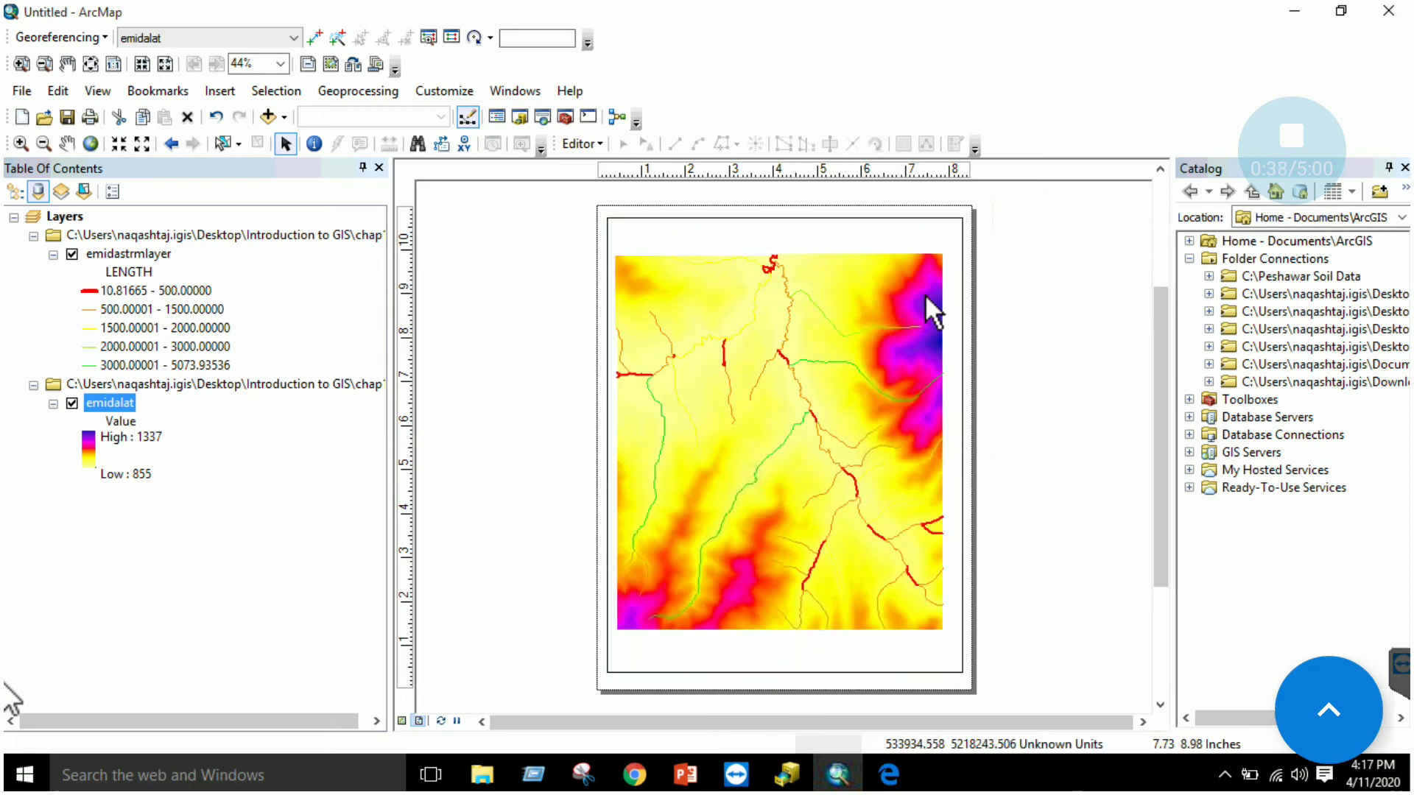
Step: Insert the title "My First Map" on the layout
click(233, 93)
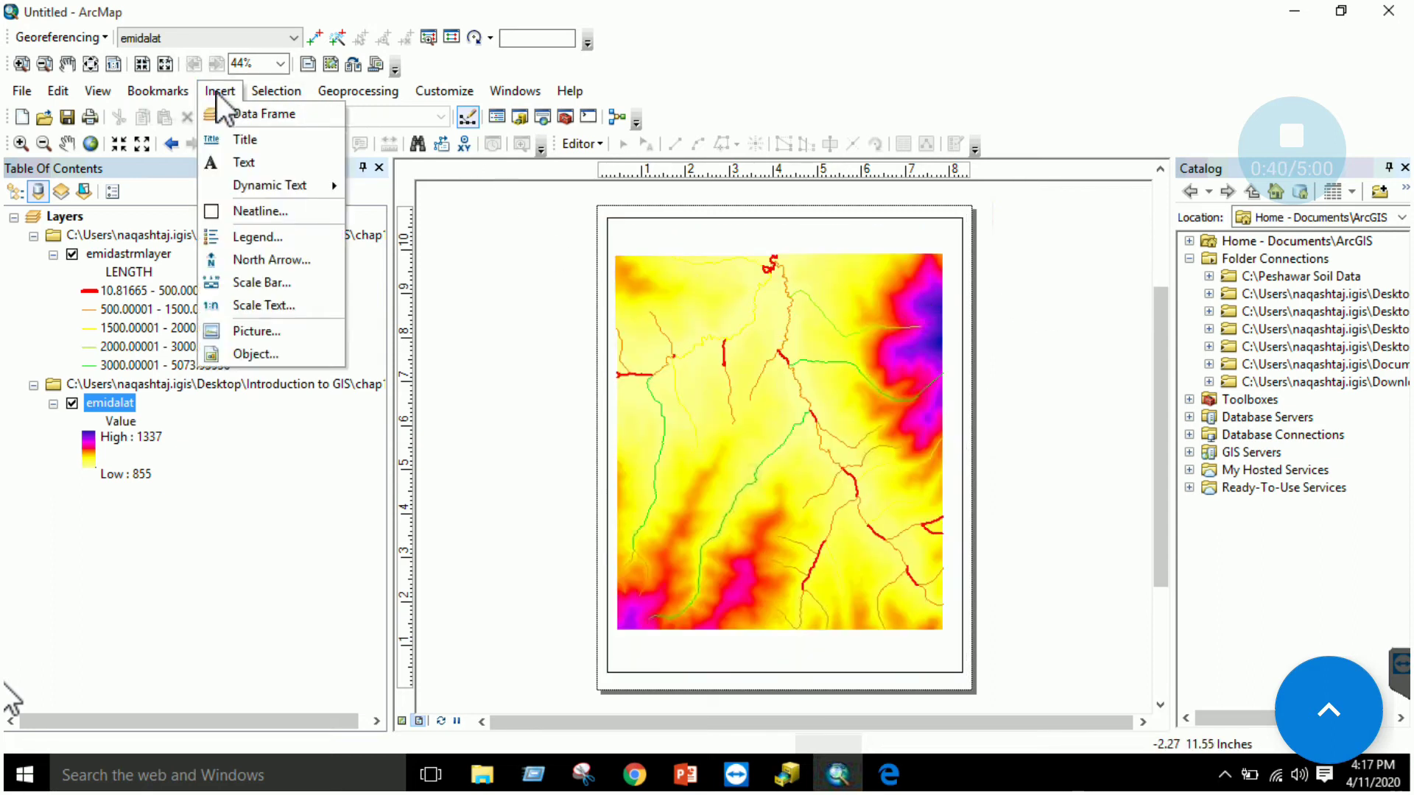
click(247, 140)
text(My First Map)
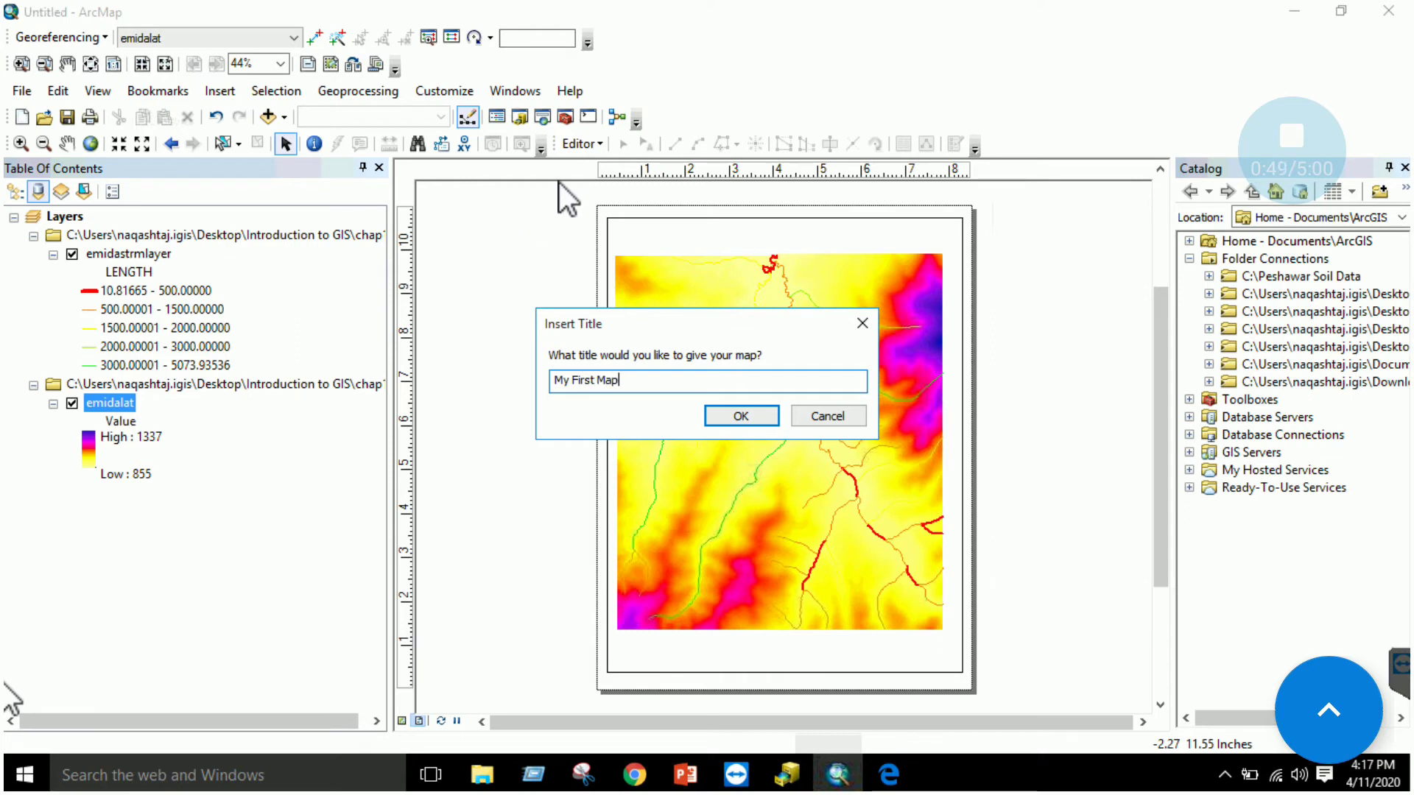
click(742, 416)
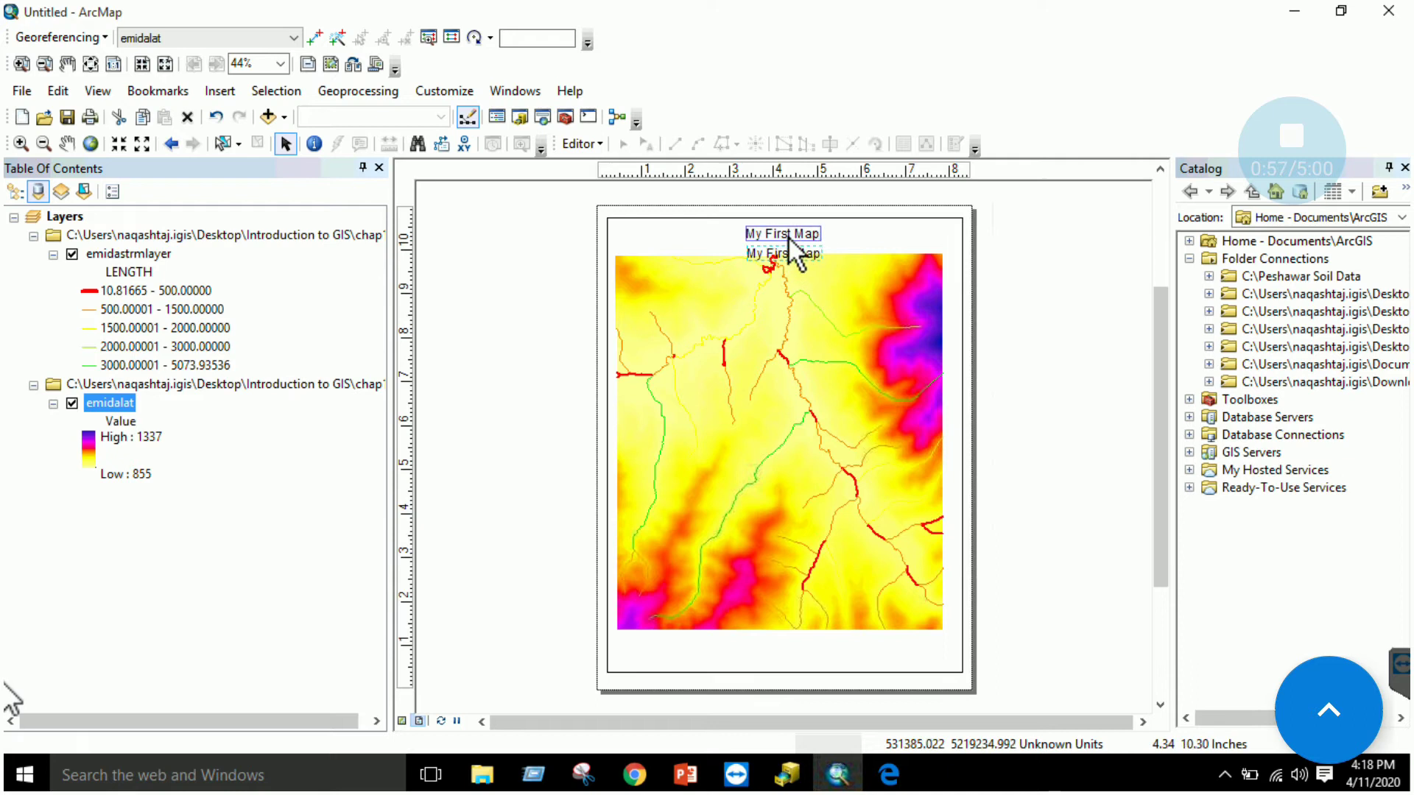
Step: Format the map title as bold with font size 48, and nudge it slightly upward above the map
double_click(789, 233)
click(842, 507)
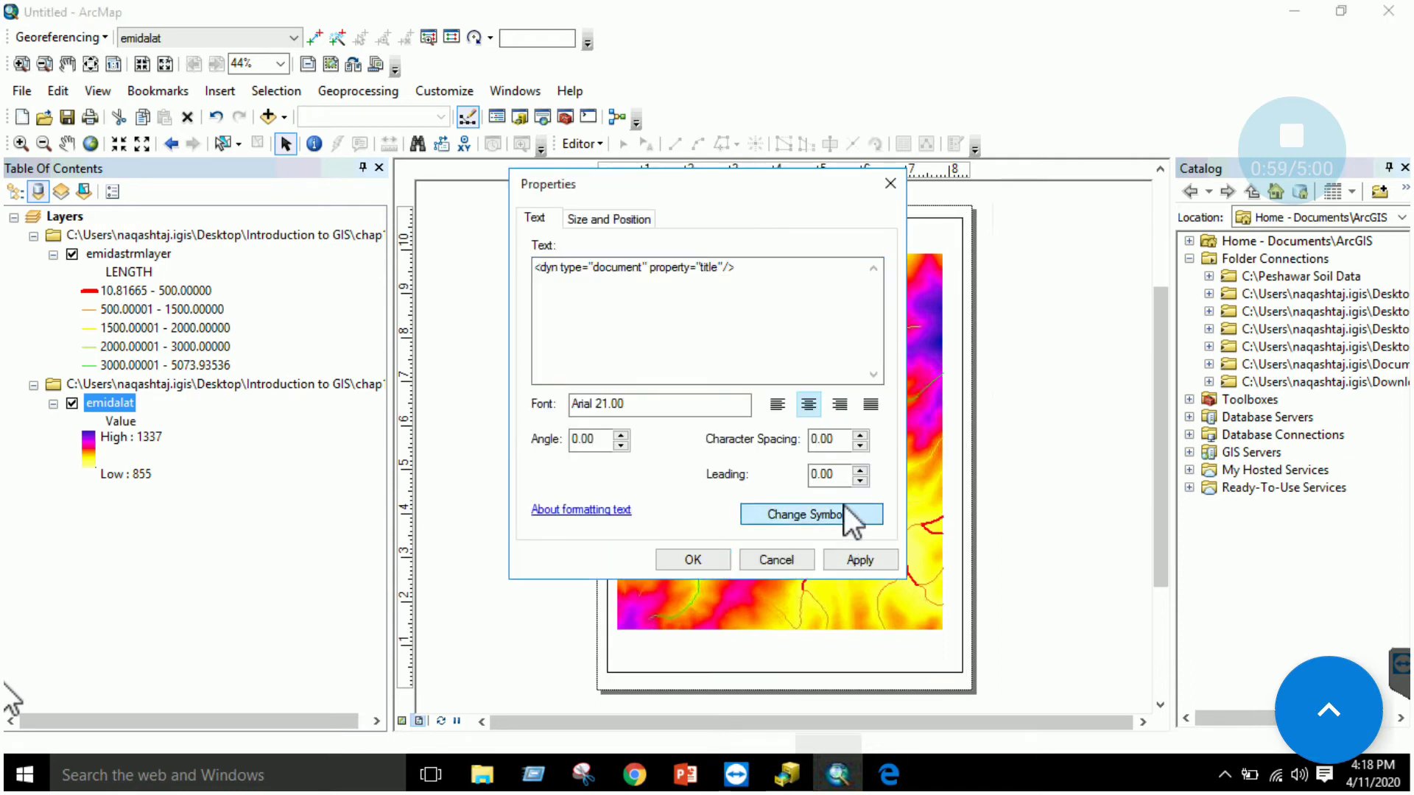
click(916, 373)
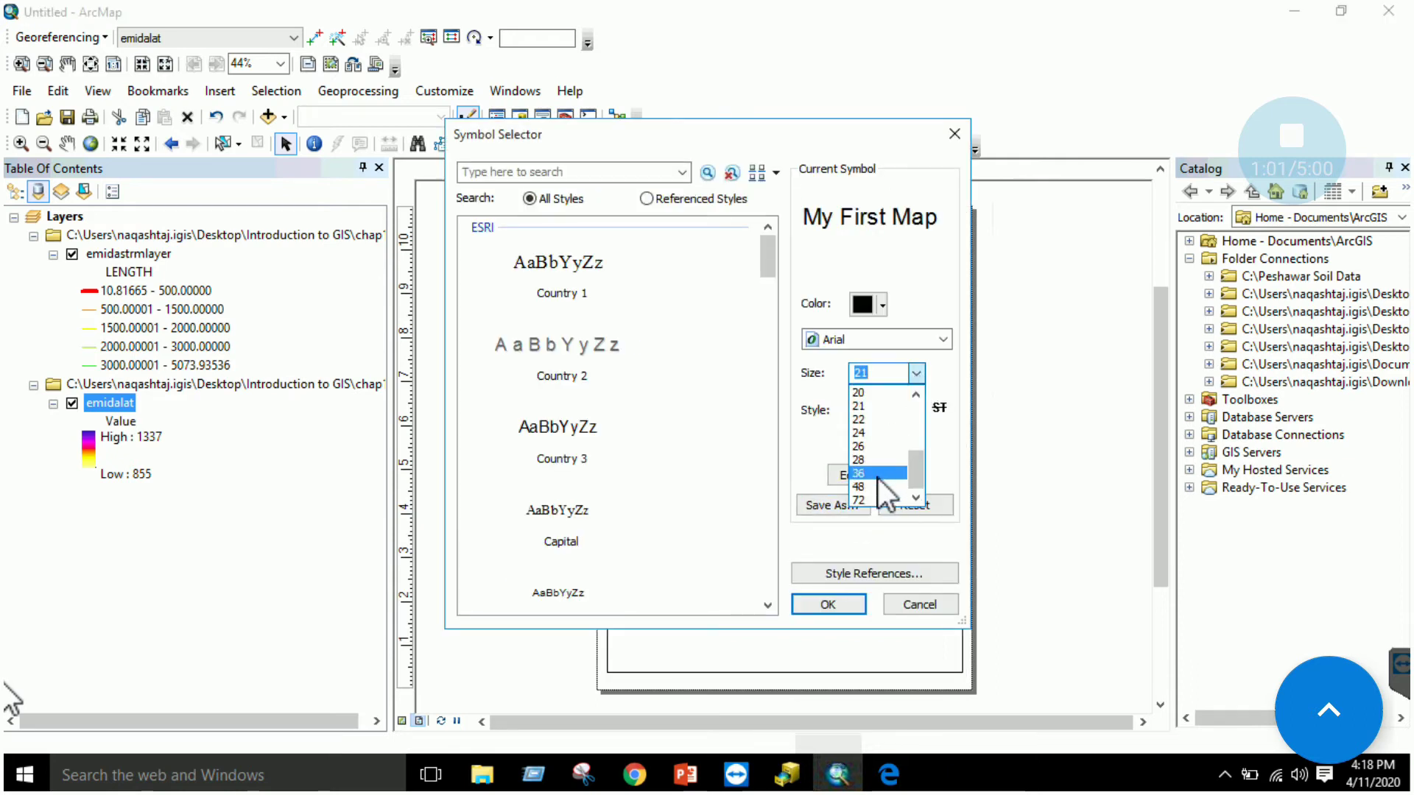
click(878, 486)
click(858, 409)
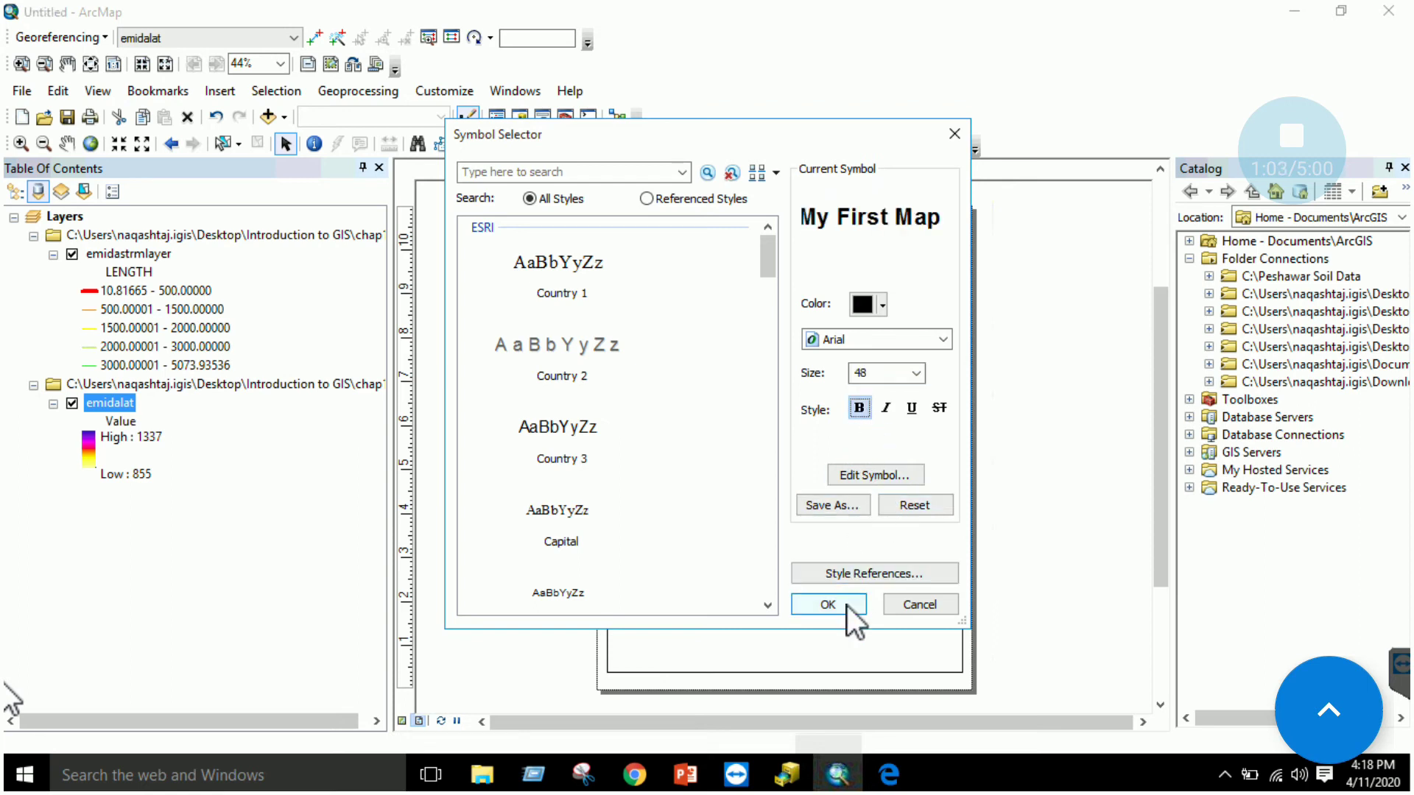
click(828, 604)
click(854, 560)
click(692, 561)
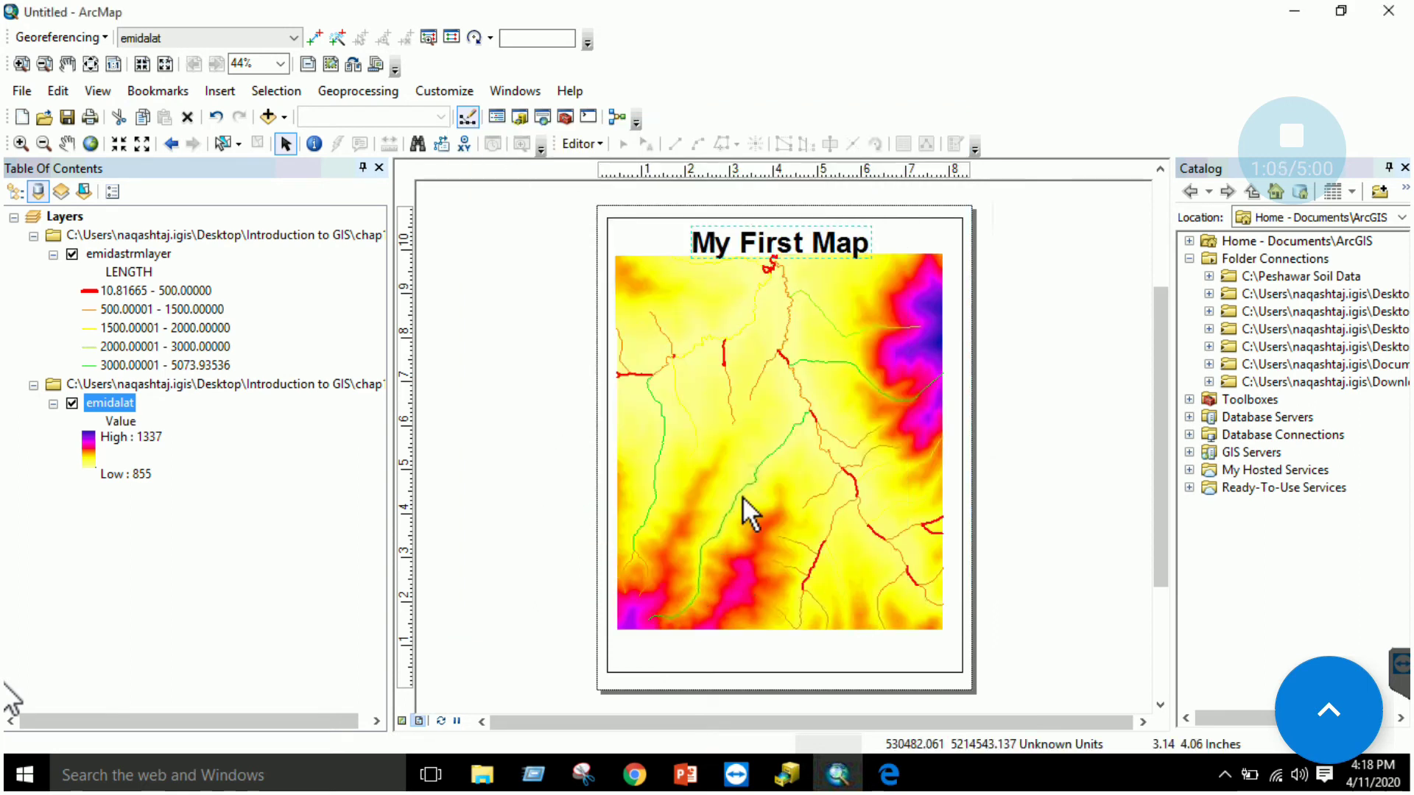
drag(789, 247, 789, 246)
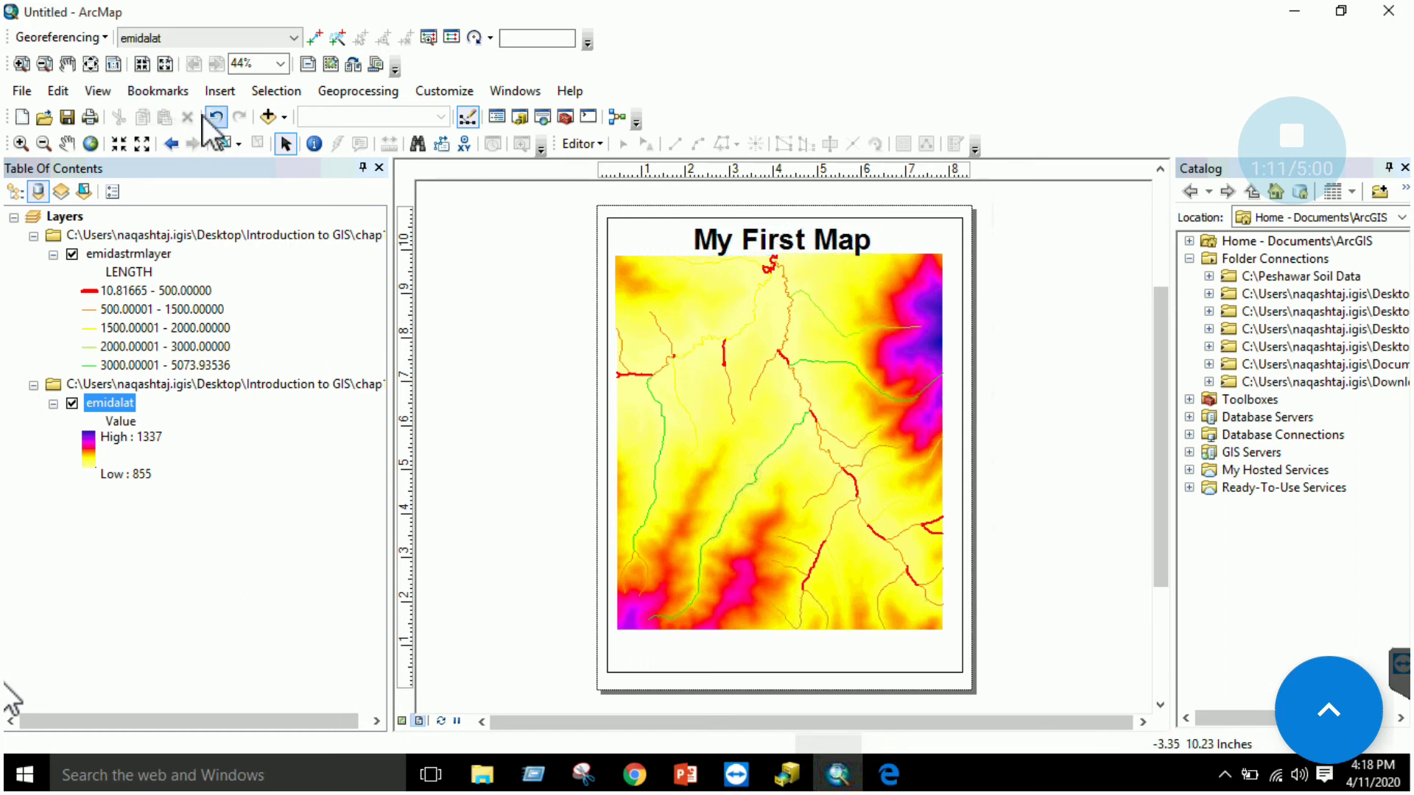
Step: Insert a three-column legend for emidastrmlayer and emidalat, keeping the default title, frame, patch and spacing settings
click(219, 91)
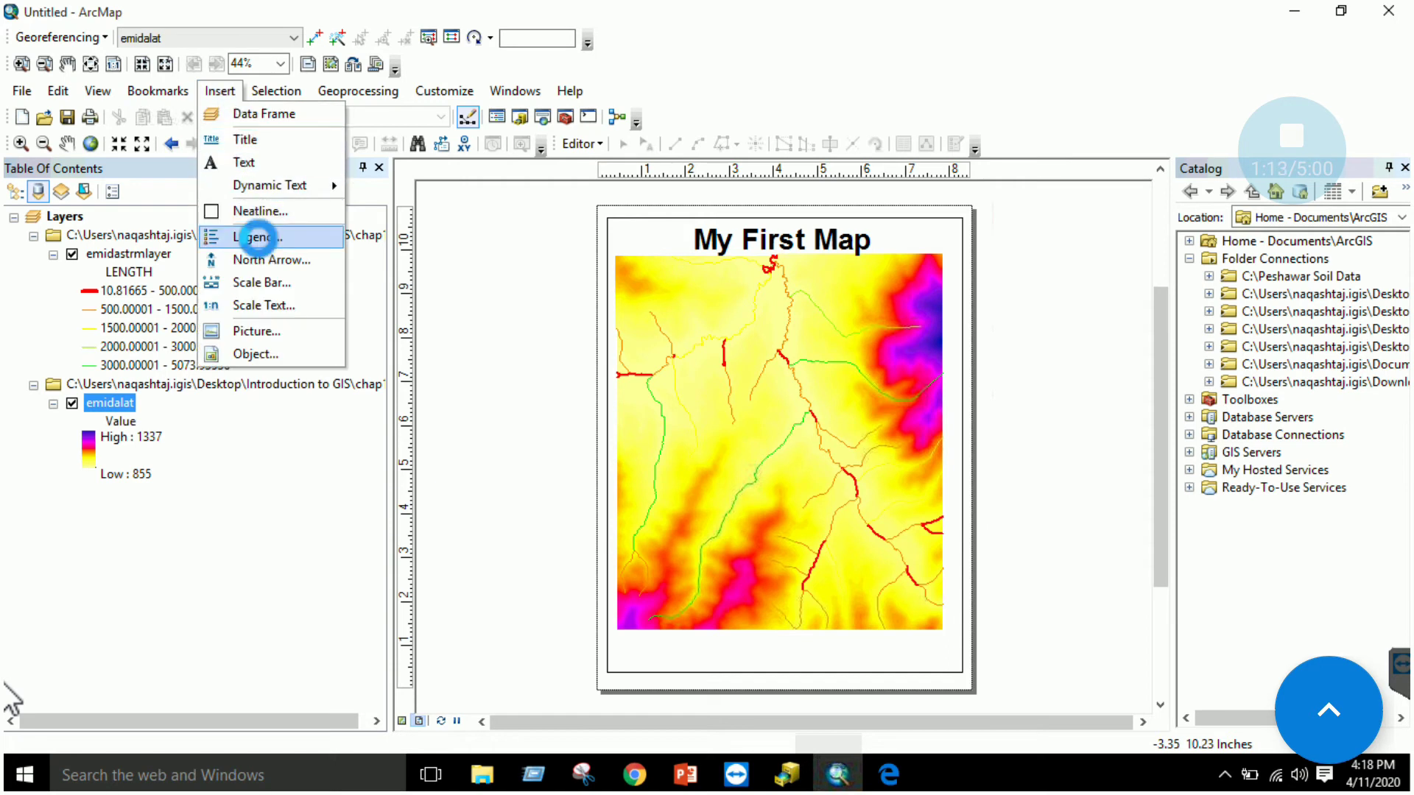
click(254, 236)
click(709, 450)
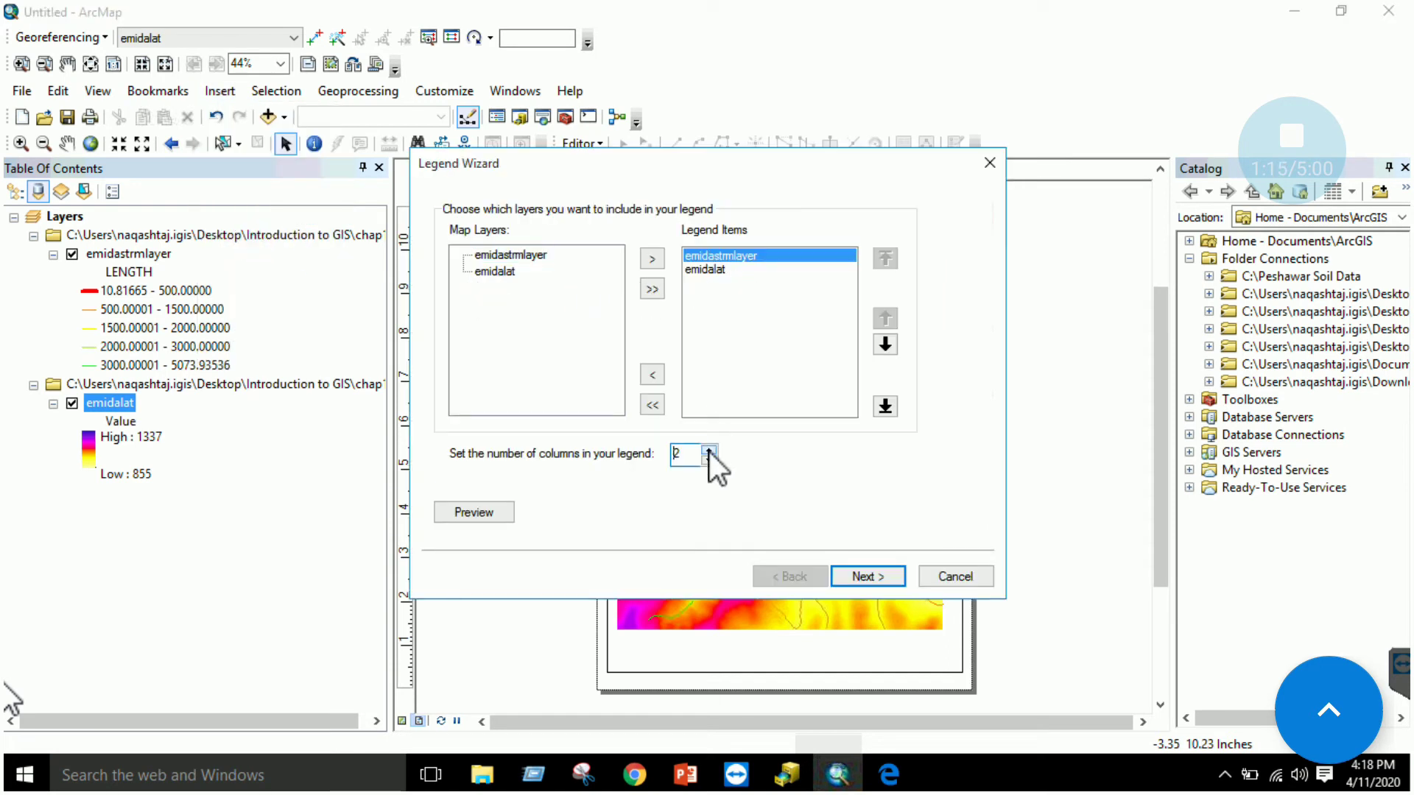
click(709, 450)
click(877, 584)
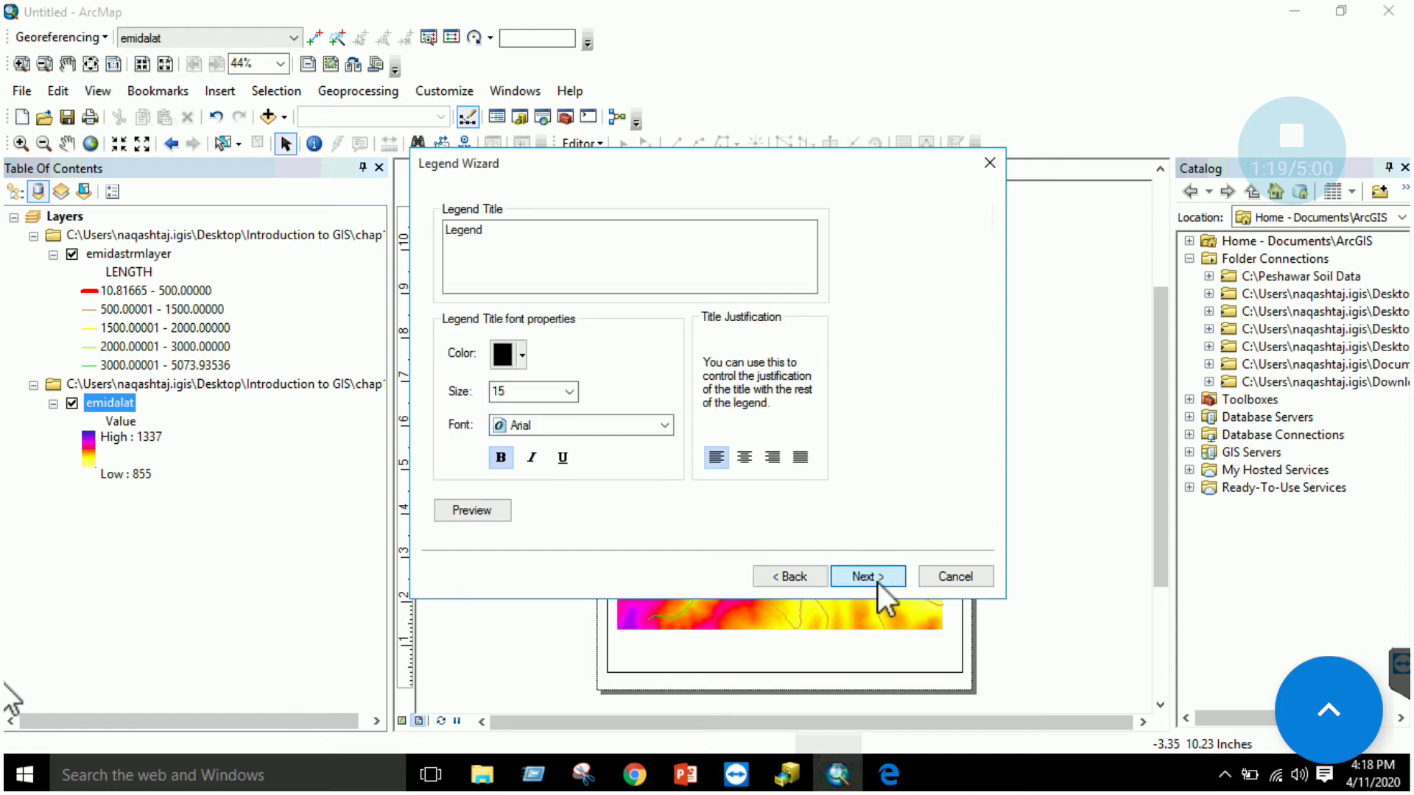
click(878, 583)
click(878, 583)
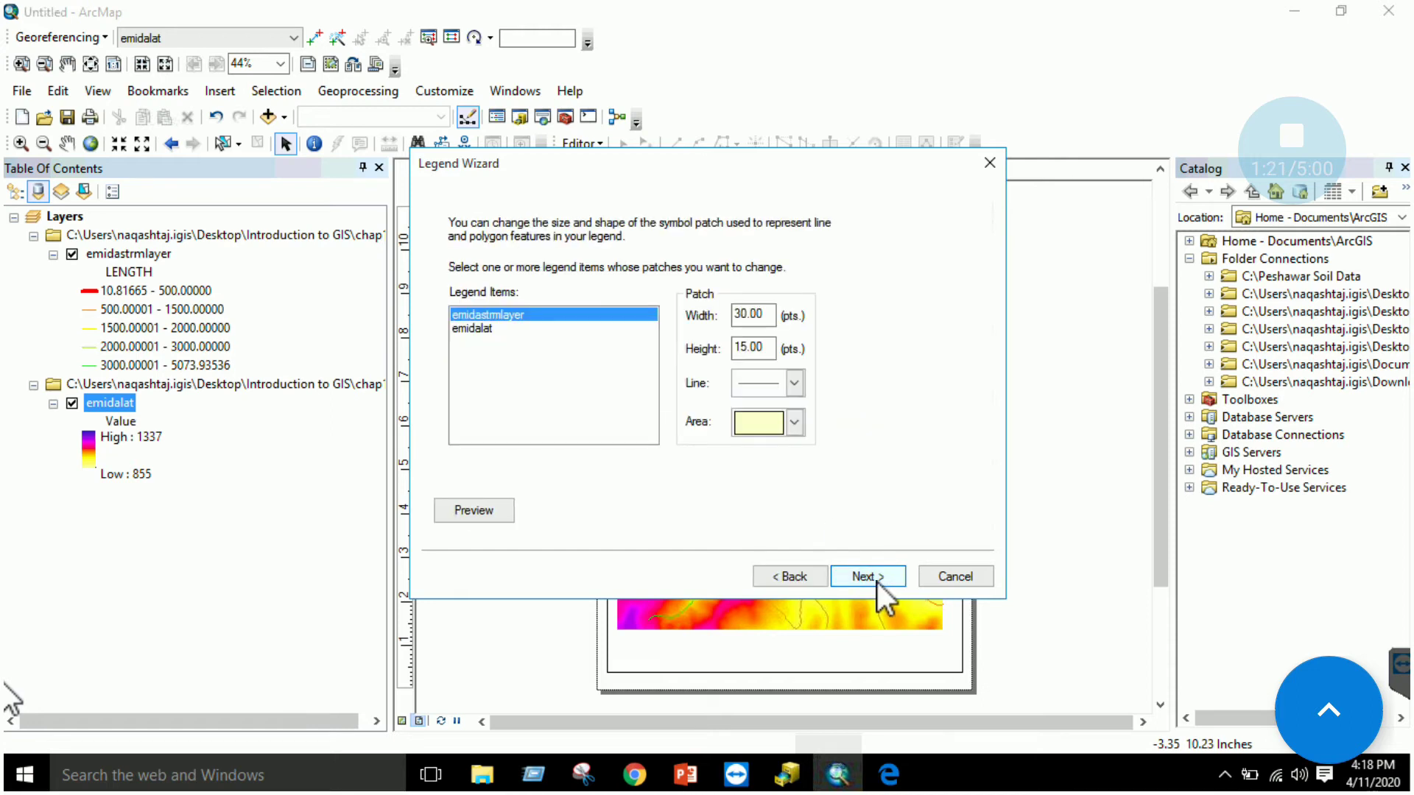
click(877, 582)
click(877, 580)
Step: Move the legend to the lower-left part of the page, and extend the data frame's lower edge toward the page's bottom edge
drag(806, 498, 739, 645)
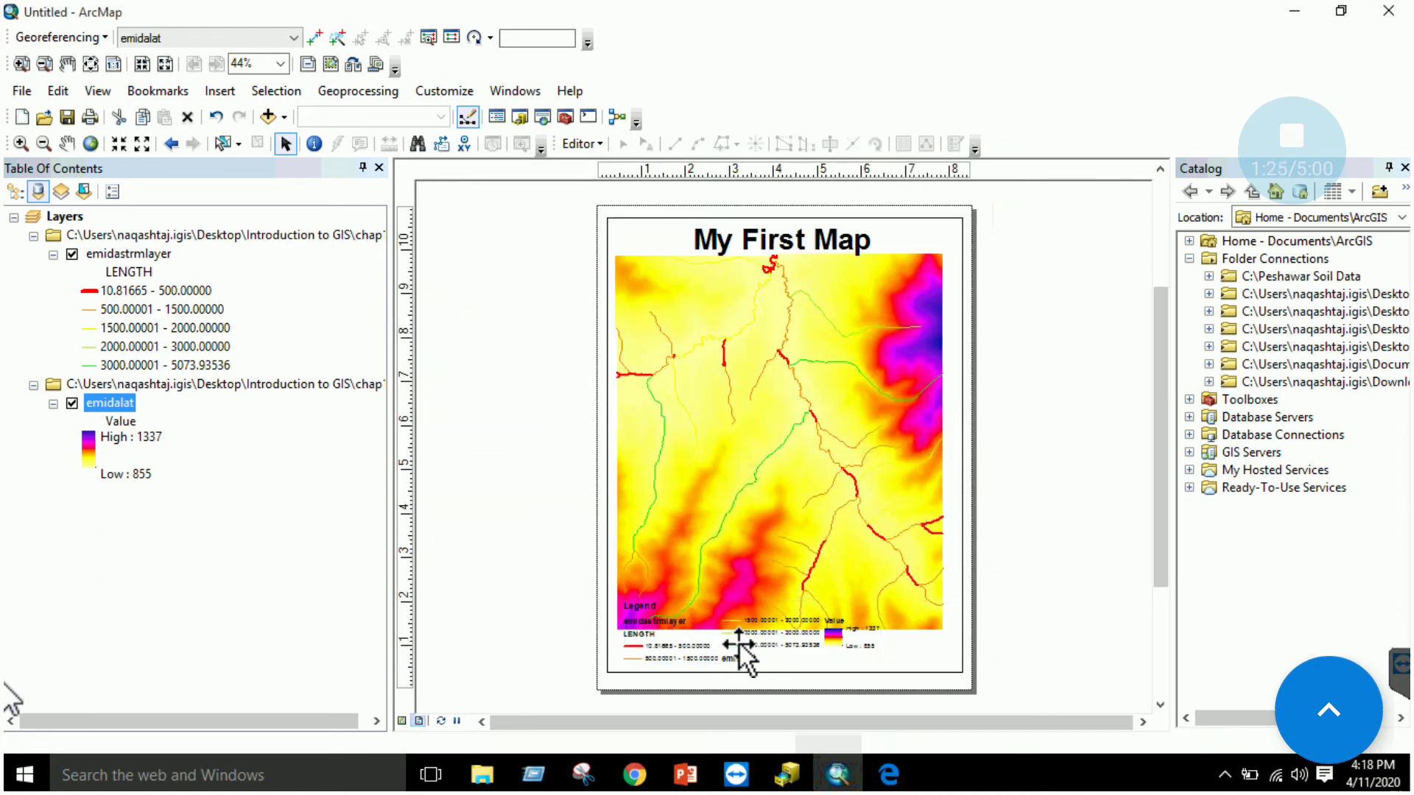
click(913, 665)
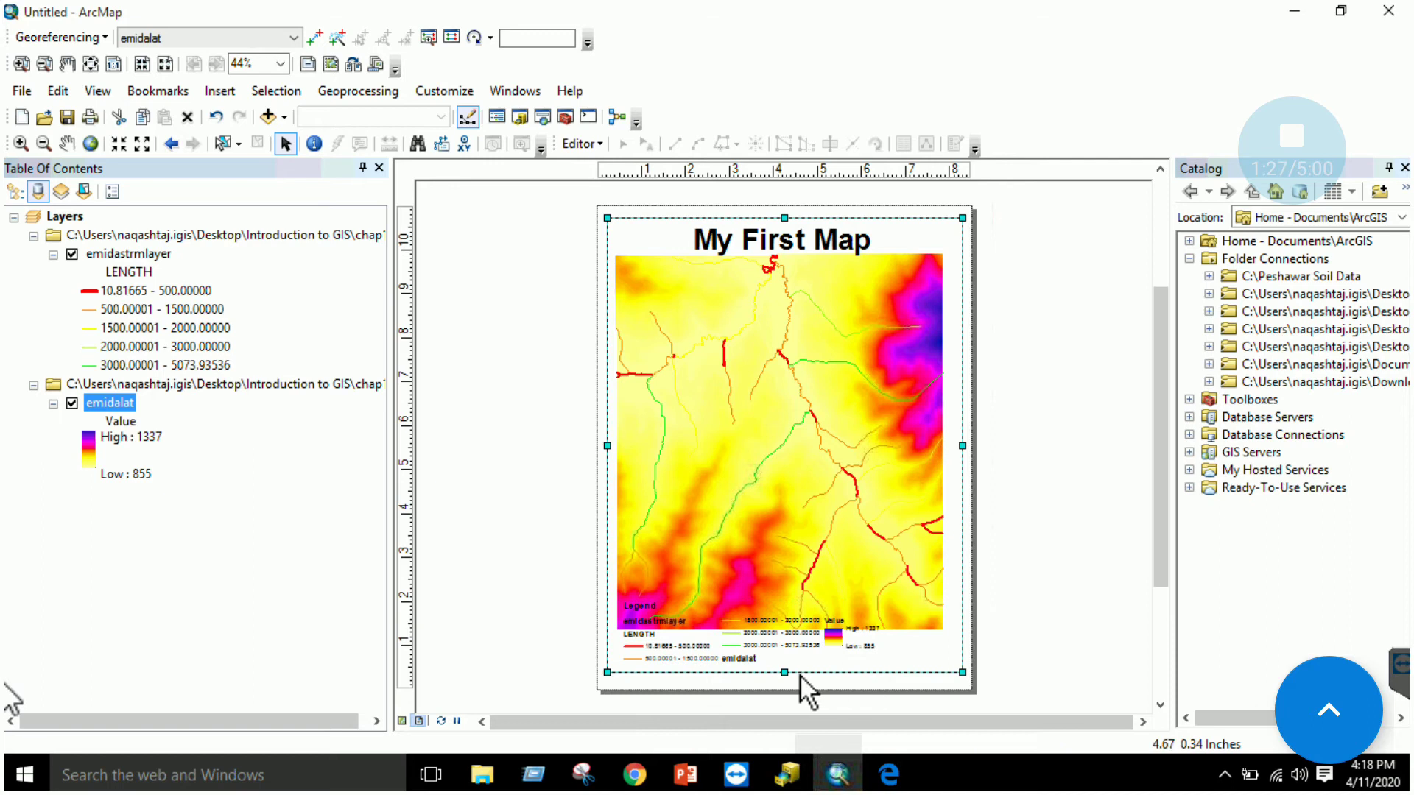
drag(785, 672, 787, 690)
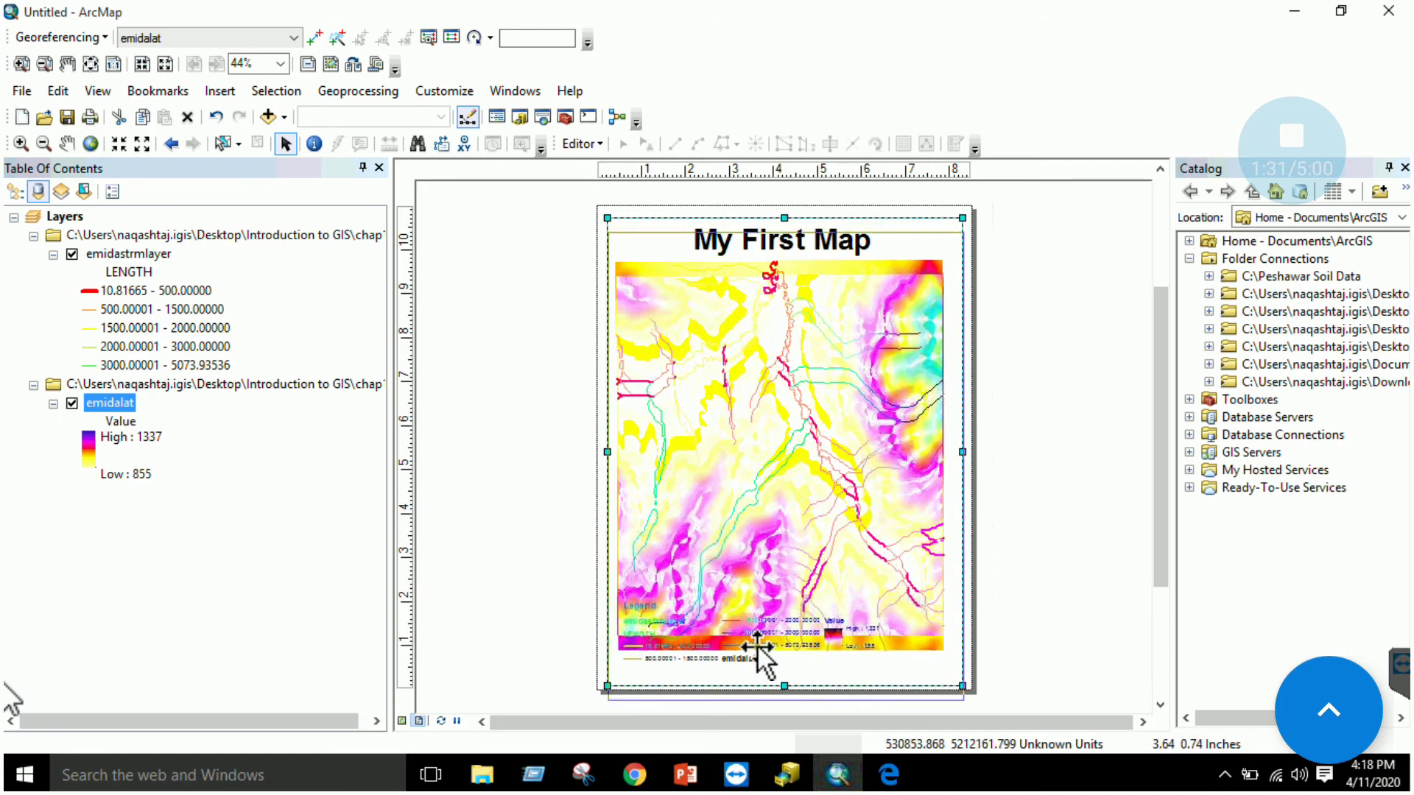
click(726, 653)
drag(727, 653, 715, 668)
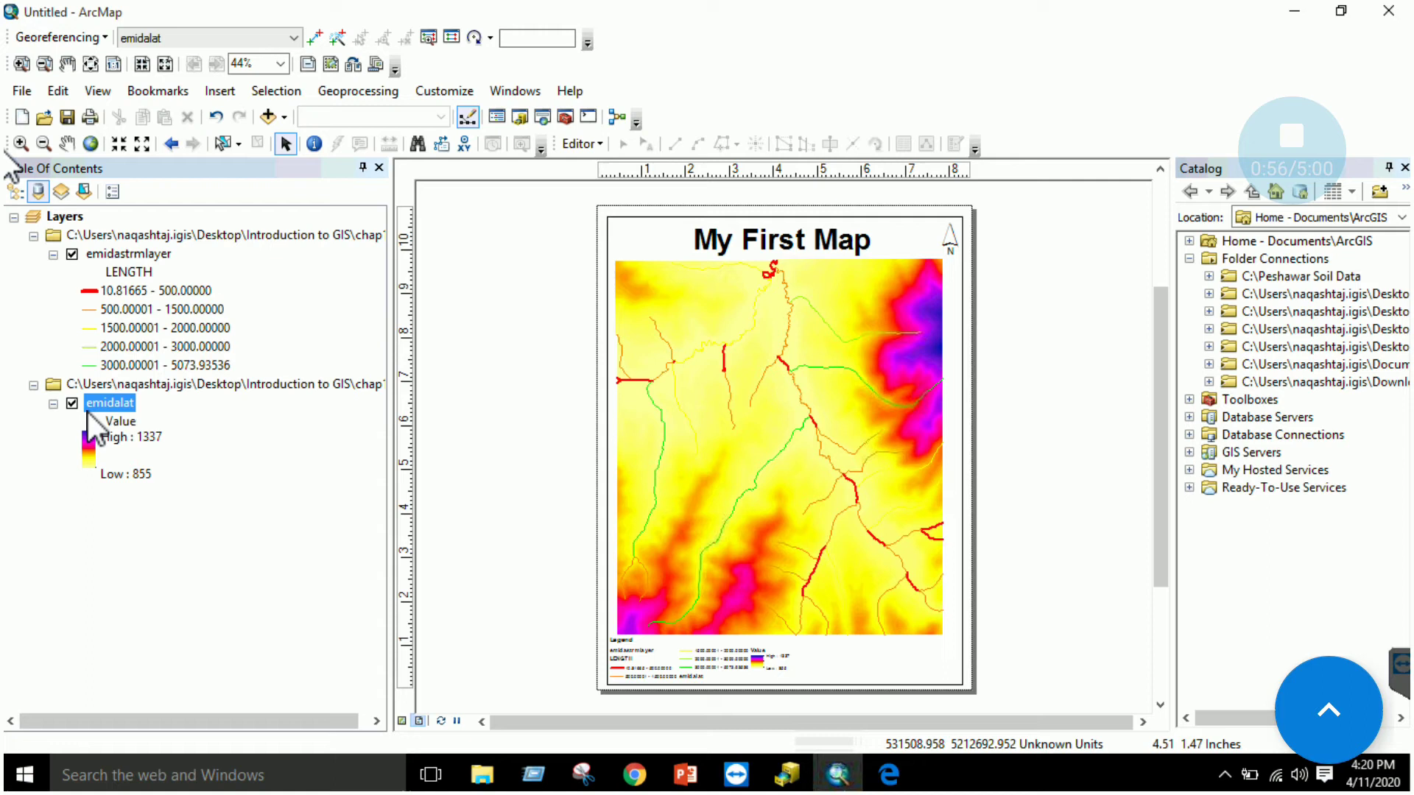
Step: Export the map layout to the Desktop as a 600 dpi PDF named Untitled
click(22, 90)
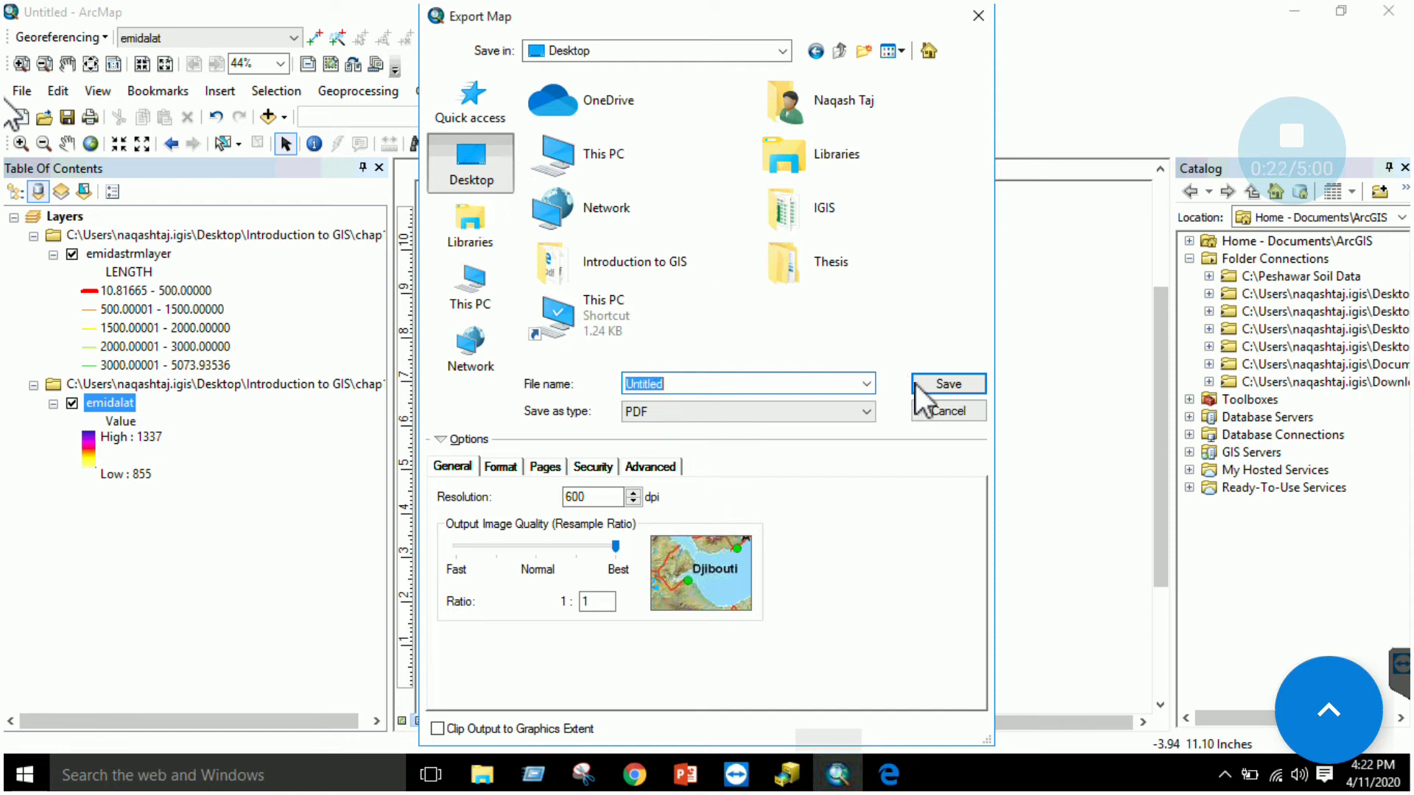
click(942, 385)
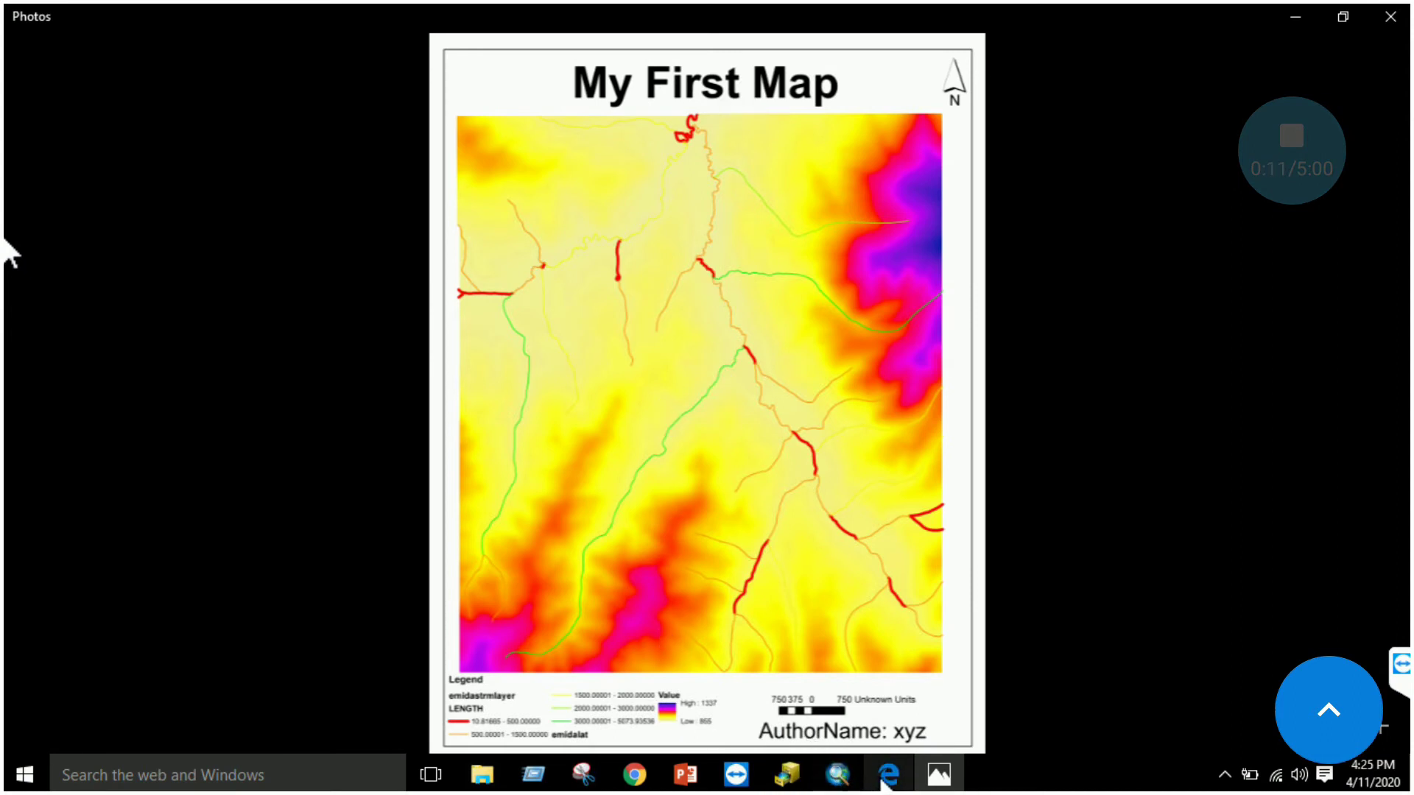
Step: Switch to the course PDF in Edge and read the sections on data and layout views, changing symbology and classifying rasters
click(889, 773)
scroll(701, 434, down, 8)
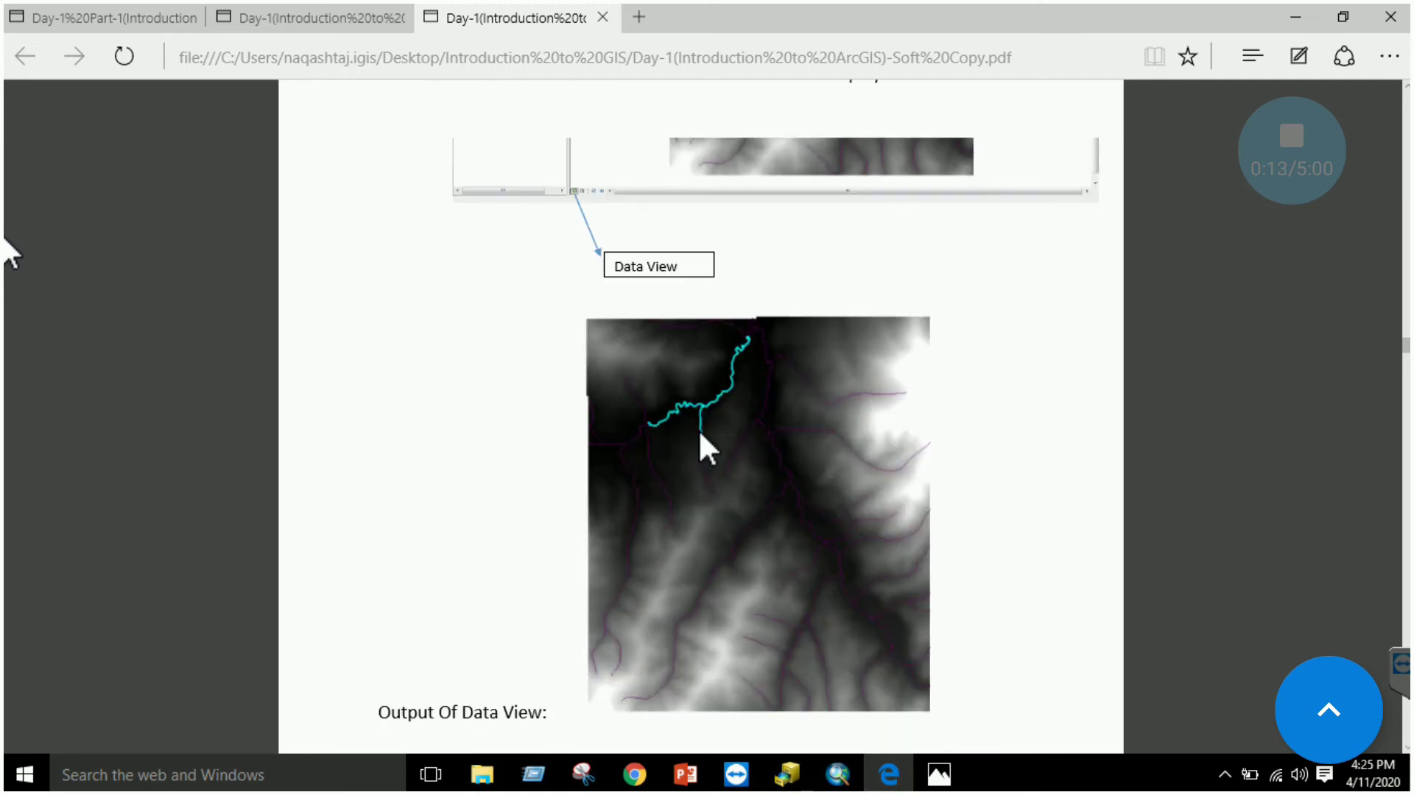
scroll(643, 365, down, 16)
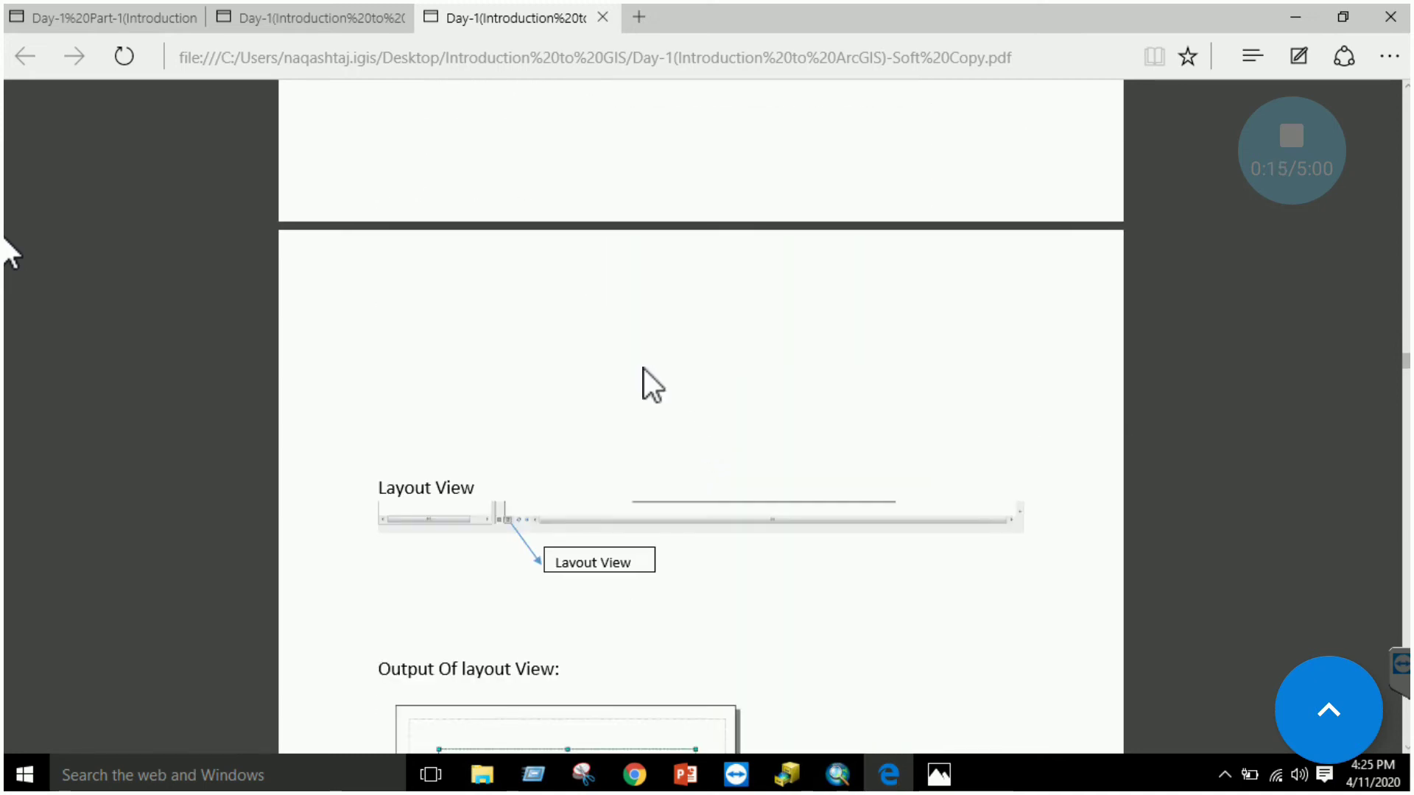
scroll(578, 382, down, 3)
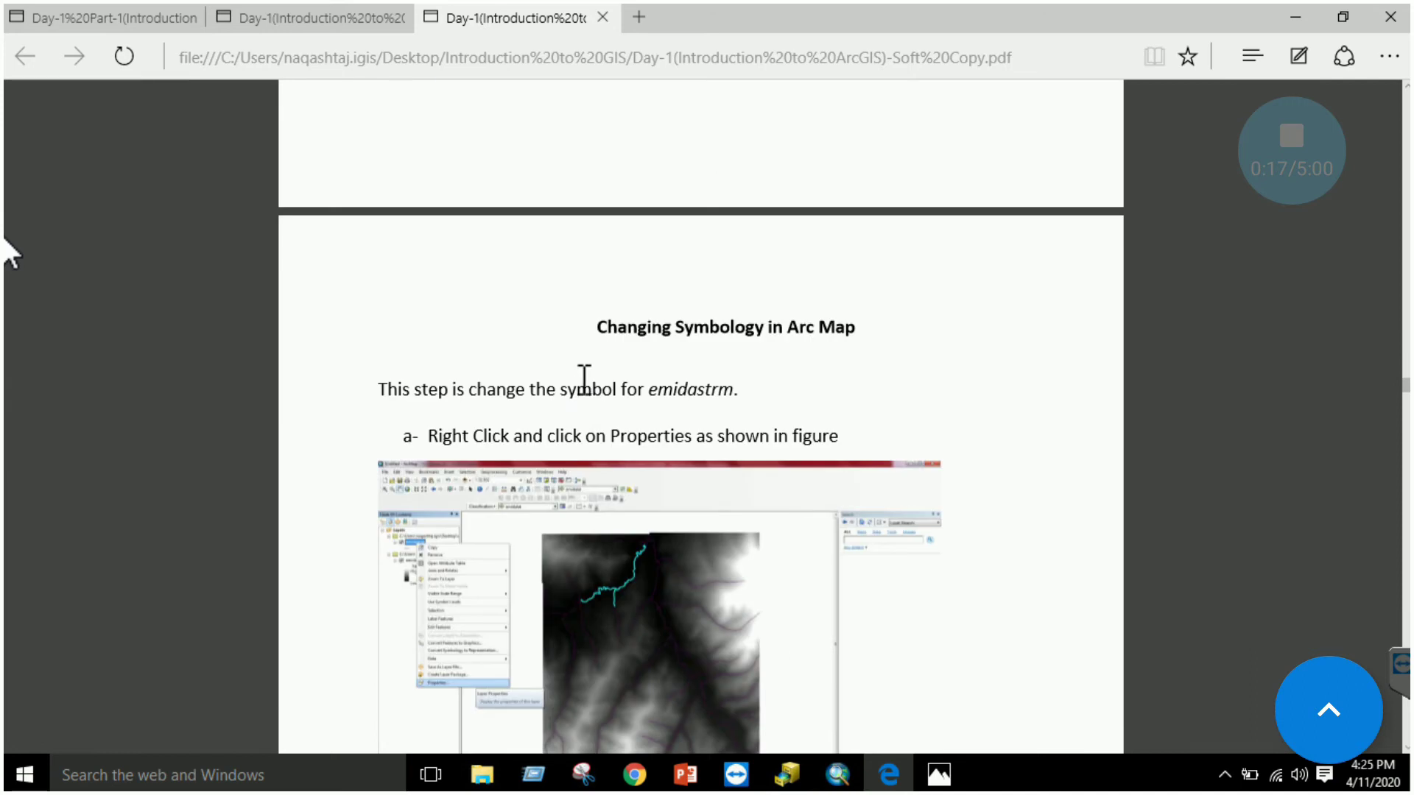
scroll(732, 372, down, 10)
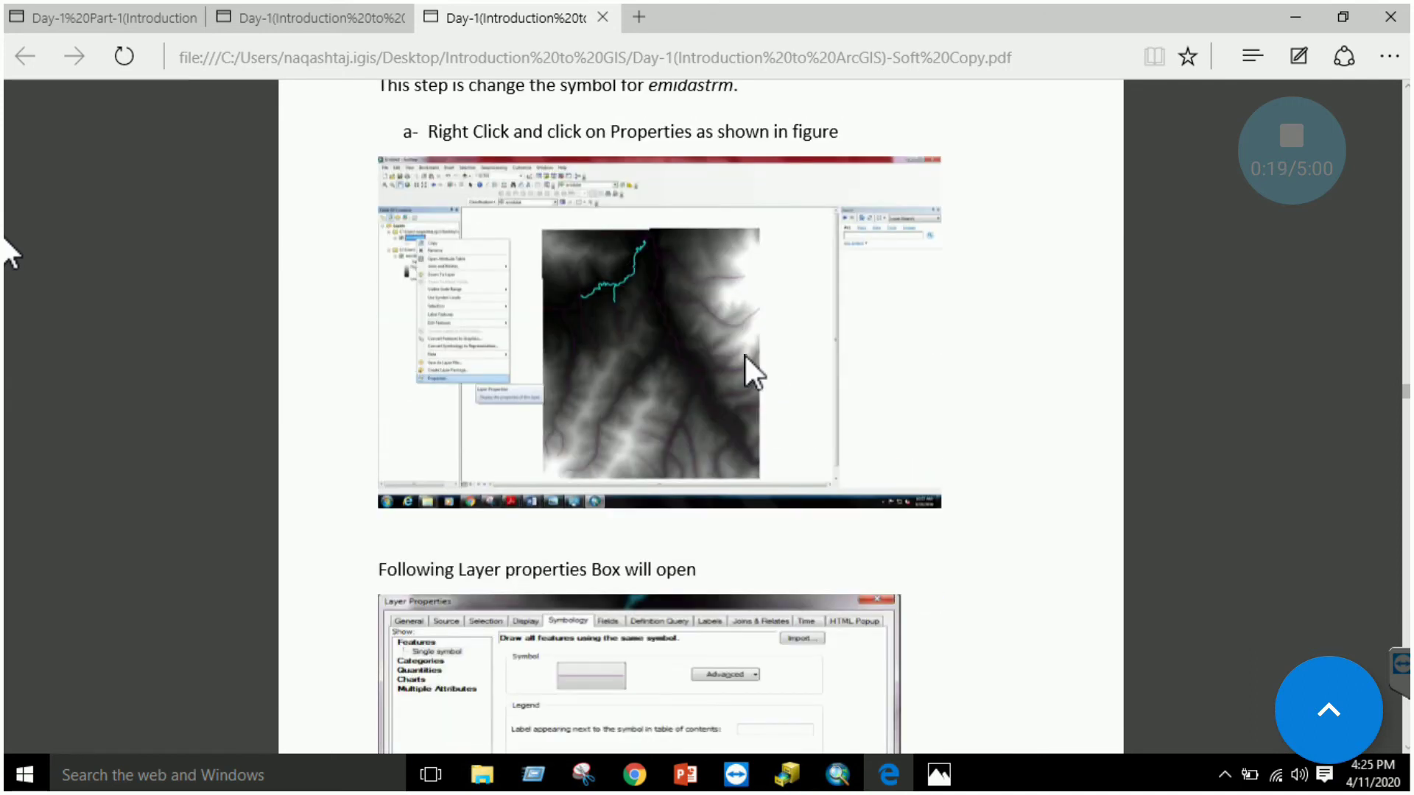
scroll(745, 361, down, 18)
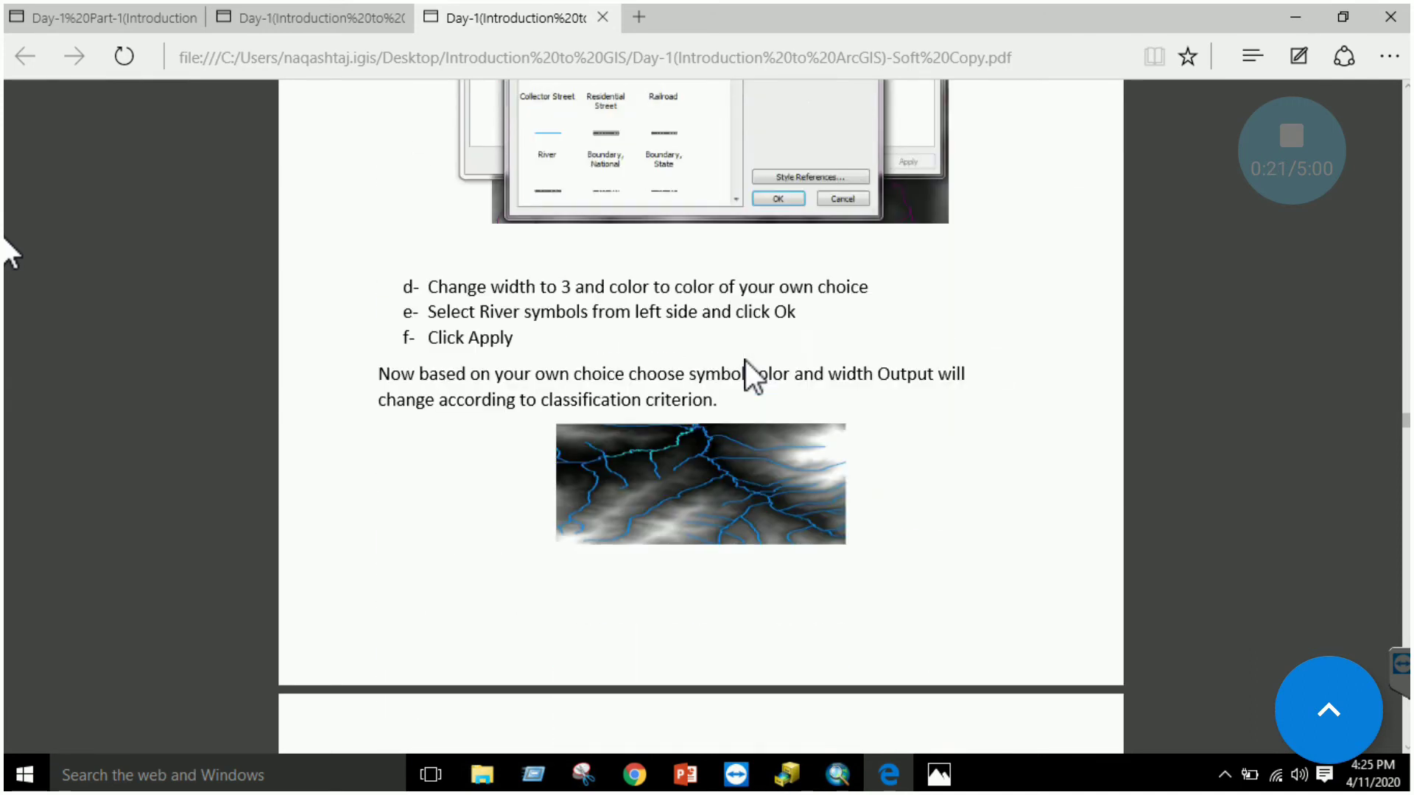
scroll(751, 365, down, 5)
scroll(728, 221, up, 1)
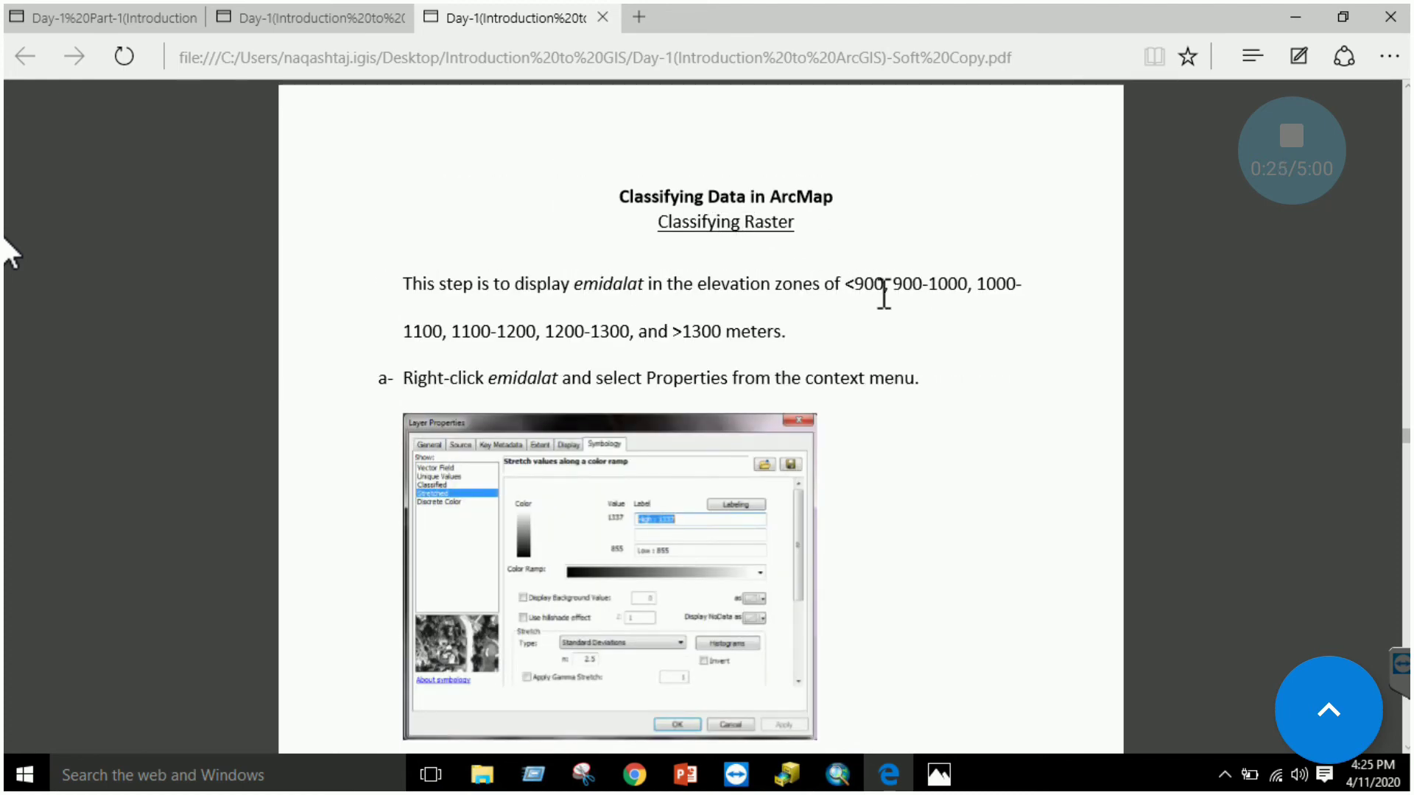
scroll(920, 355, down, 20)
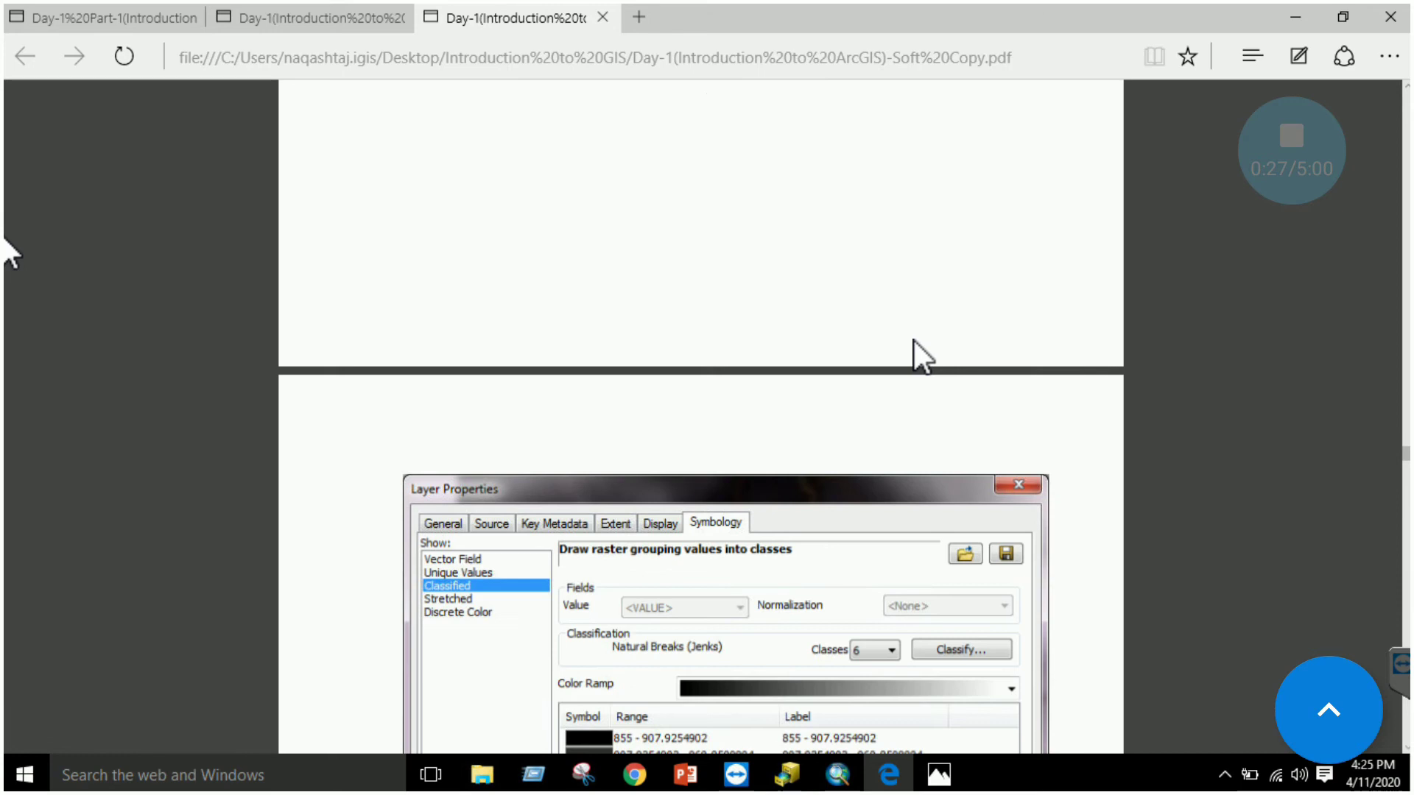
scroll(921, 357, down, 20)
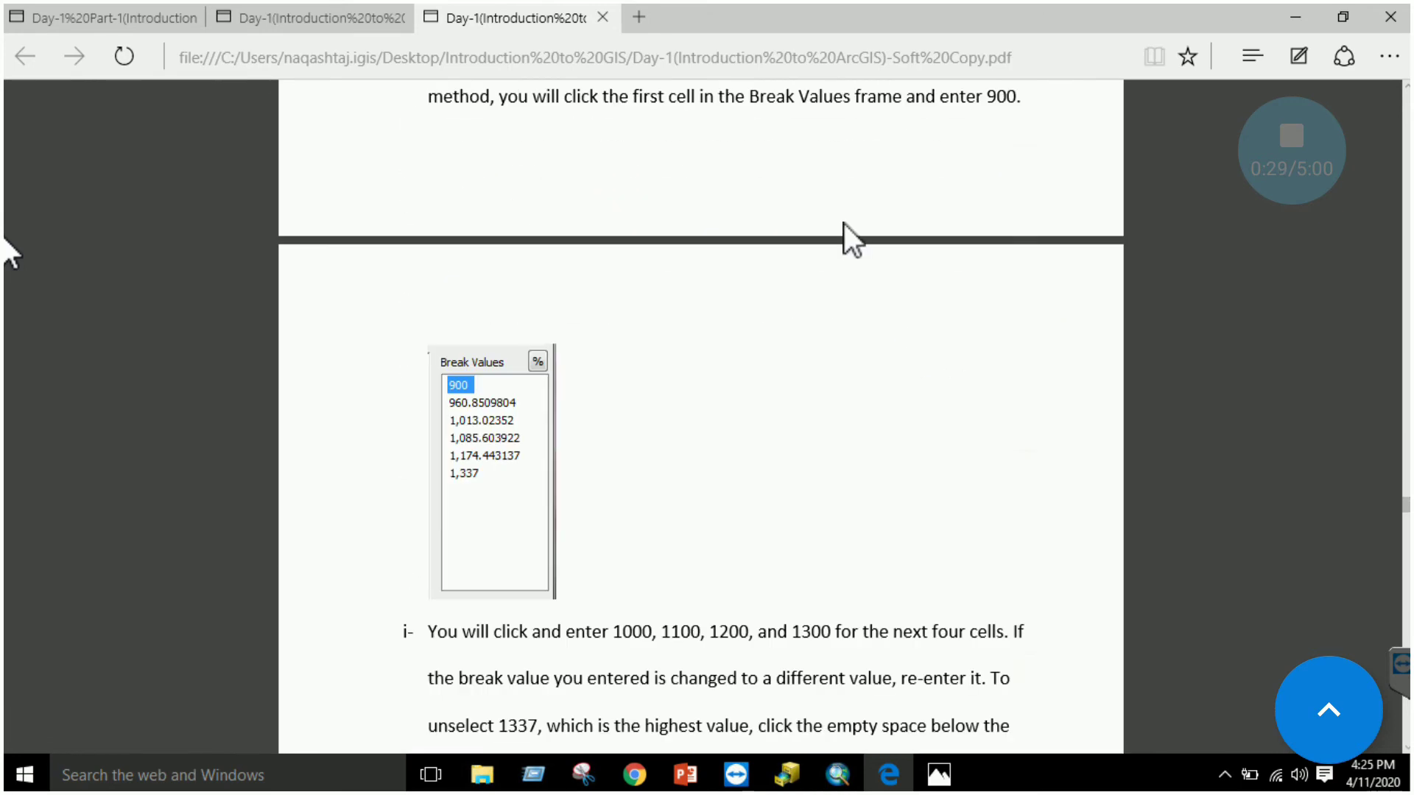
Step: Read the course PDF's sections on classifying vector data and working with Spatial Analyst in ArcMap
scroll(845, 310, down, 14)
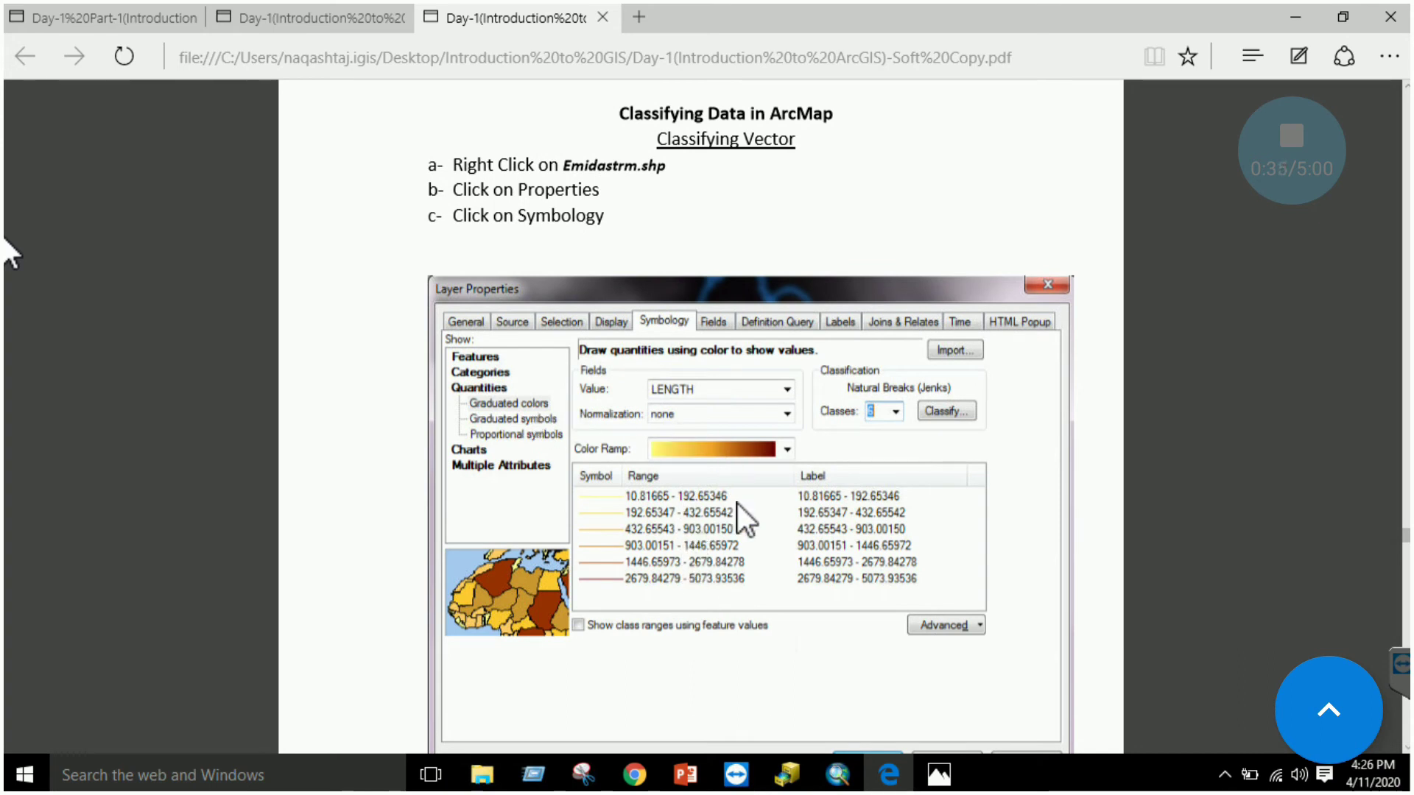
scroll(740, 523, down, 10)
scroll(737, 524, down, 20)
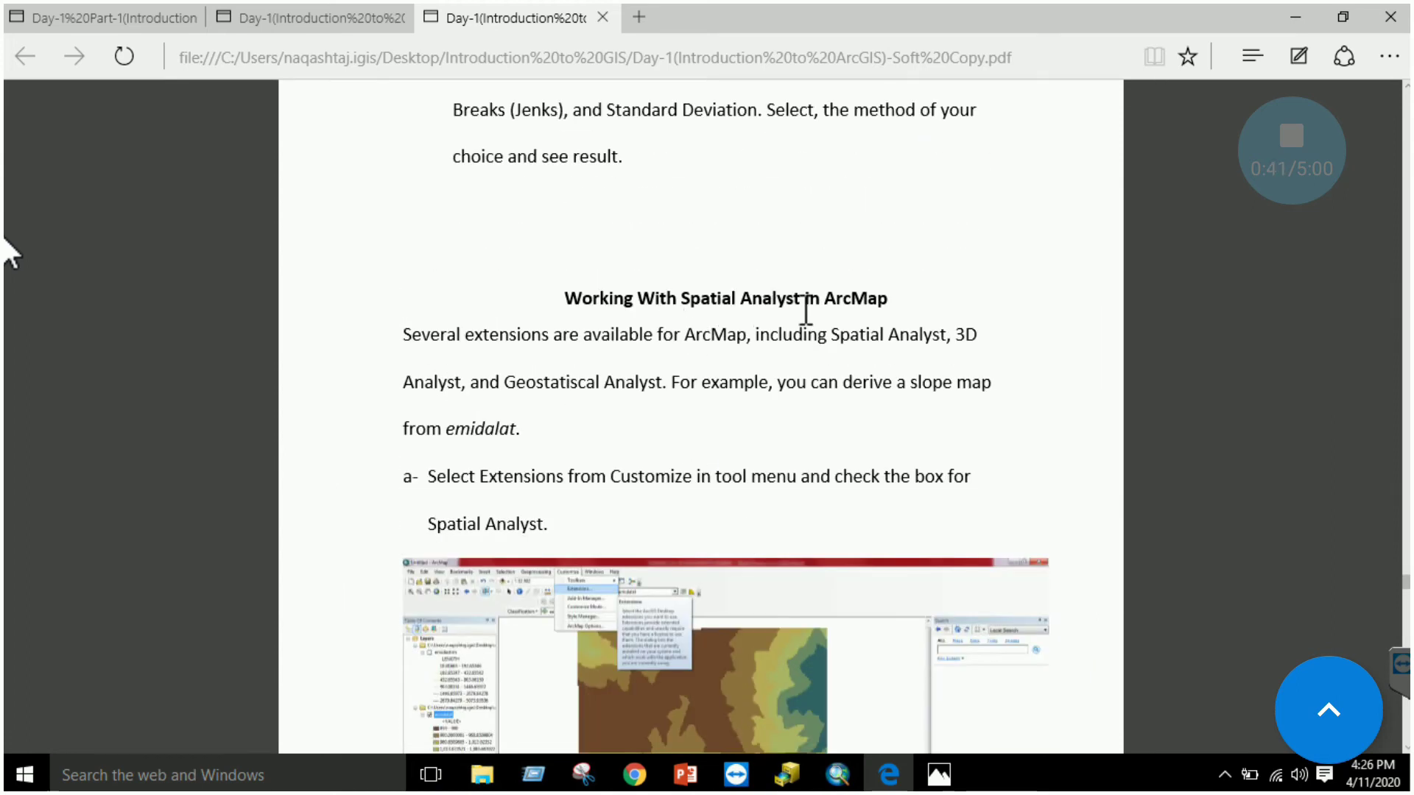
scroll(806, 309, down, 1)
scroll(806, 309, down, 3)
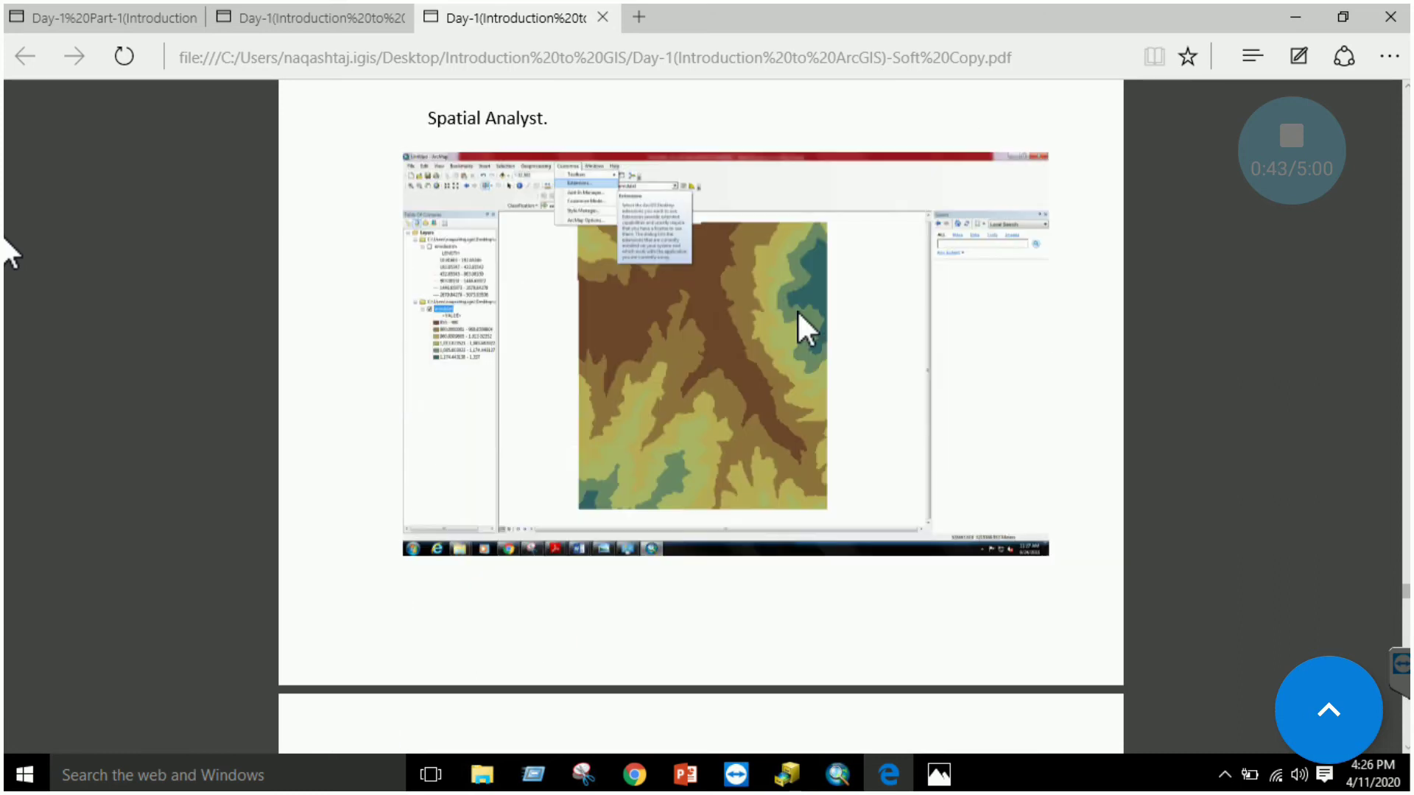
scroll(806, 328, down, 7)
scroll(805, 328, up, 4)
scroll(805, 328, up, 7)
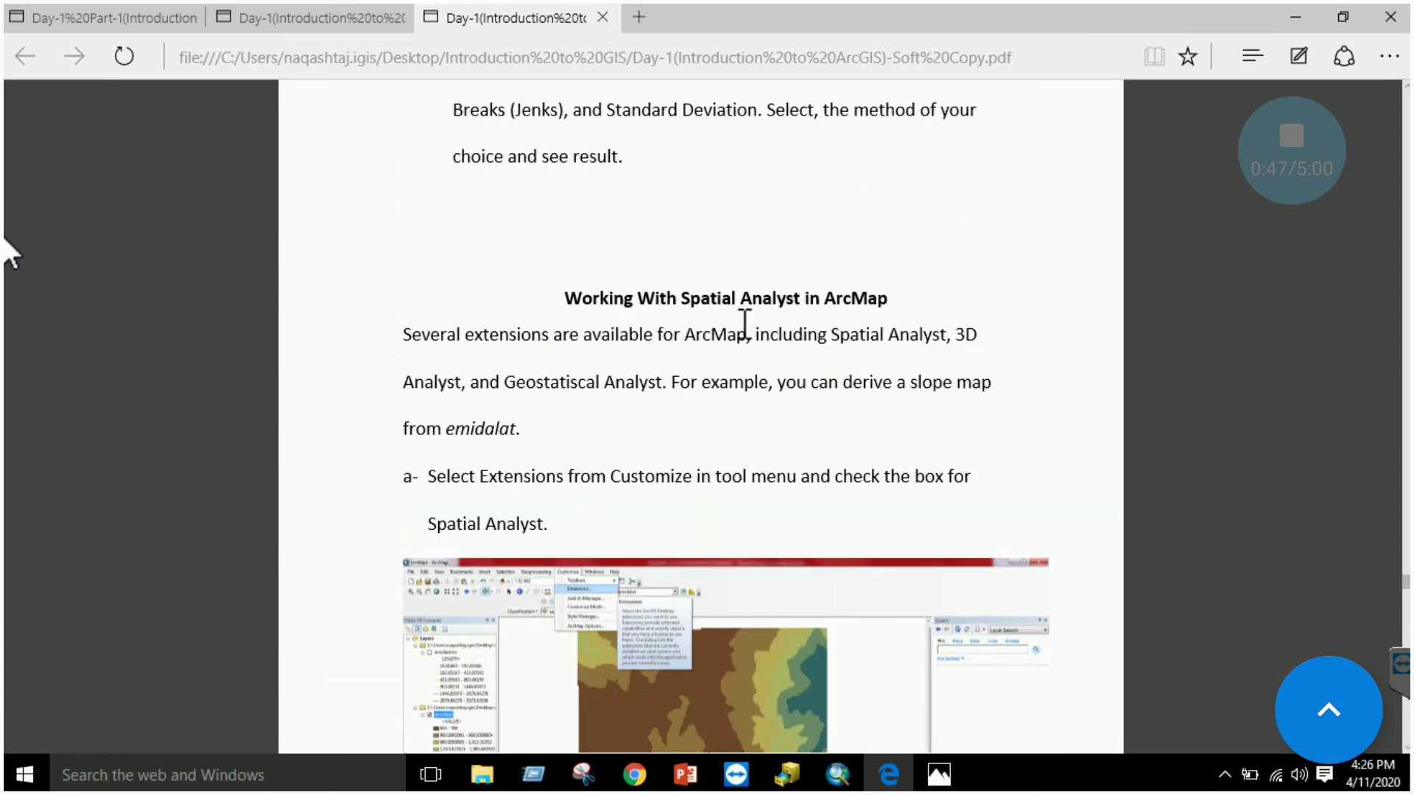
Step: Switch to ArcMap and check in the extensions list whether Spatial Analyst is enabled
click(838, 774)
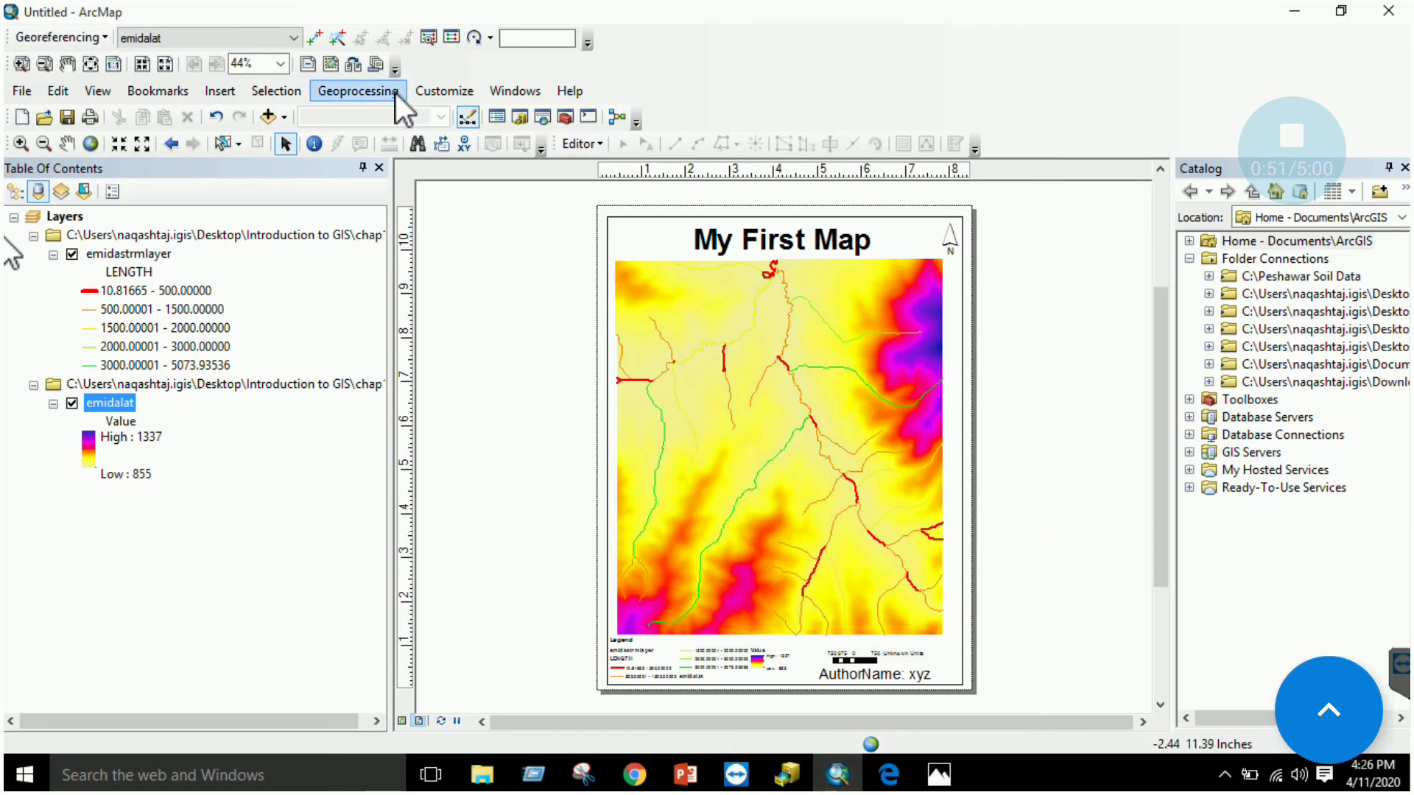
click(433, 93)
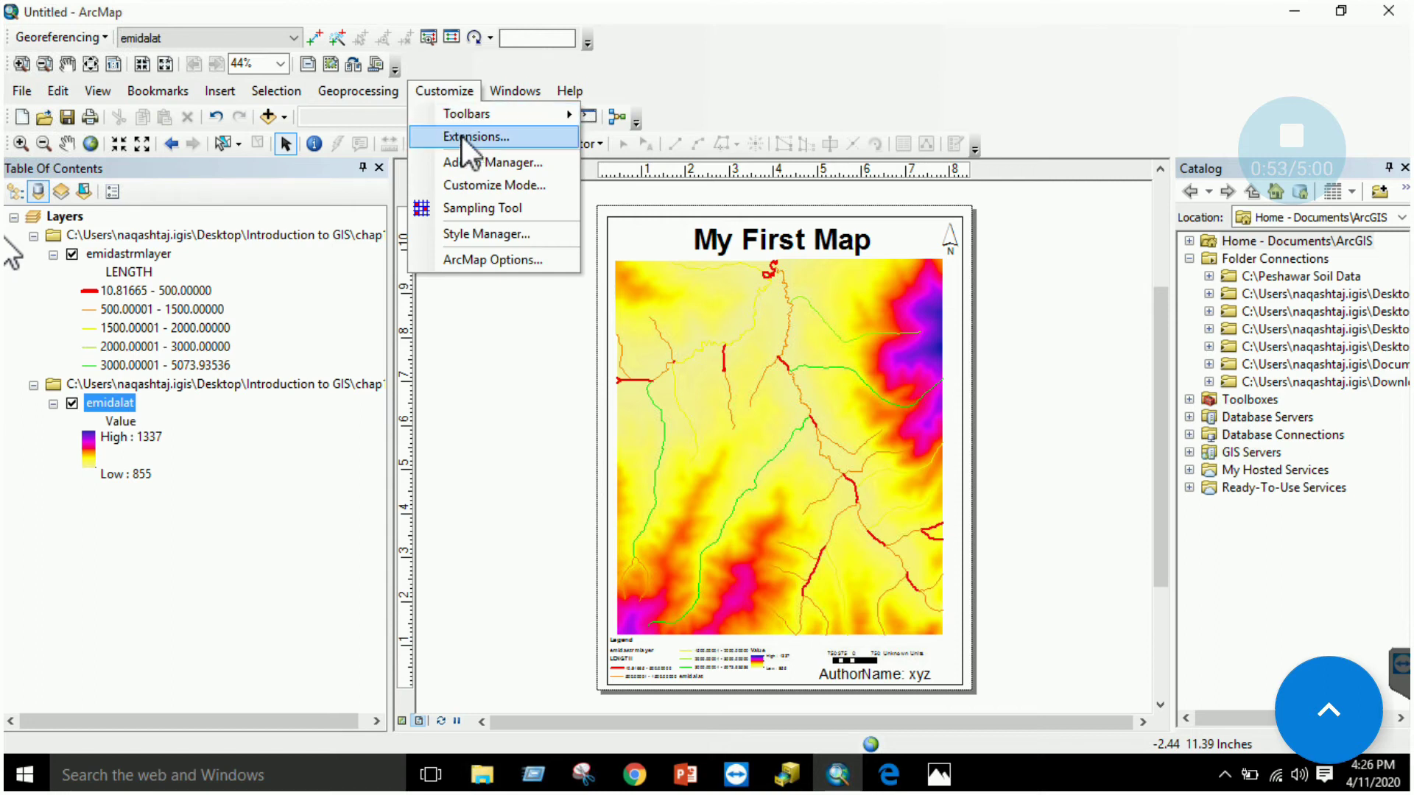
click(464, 137)
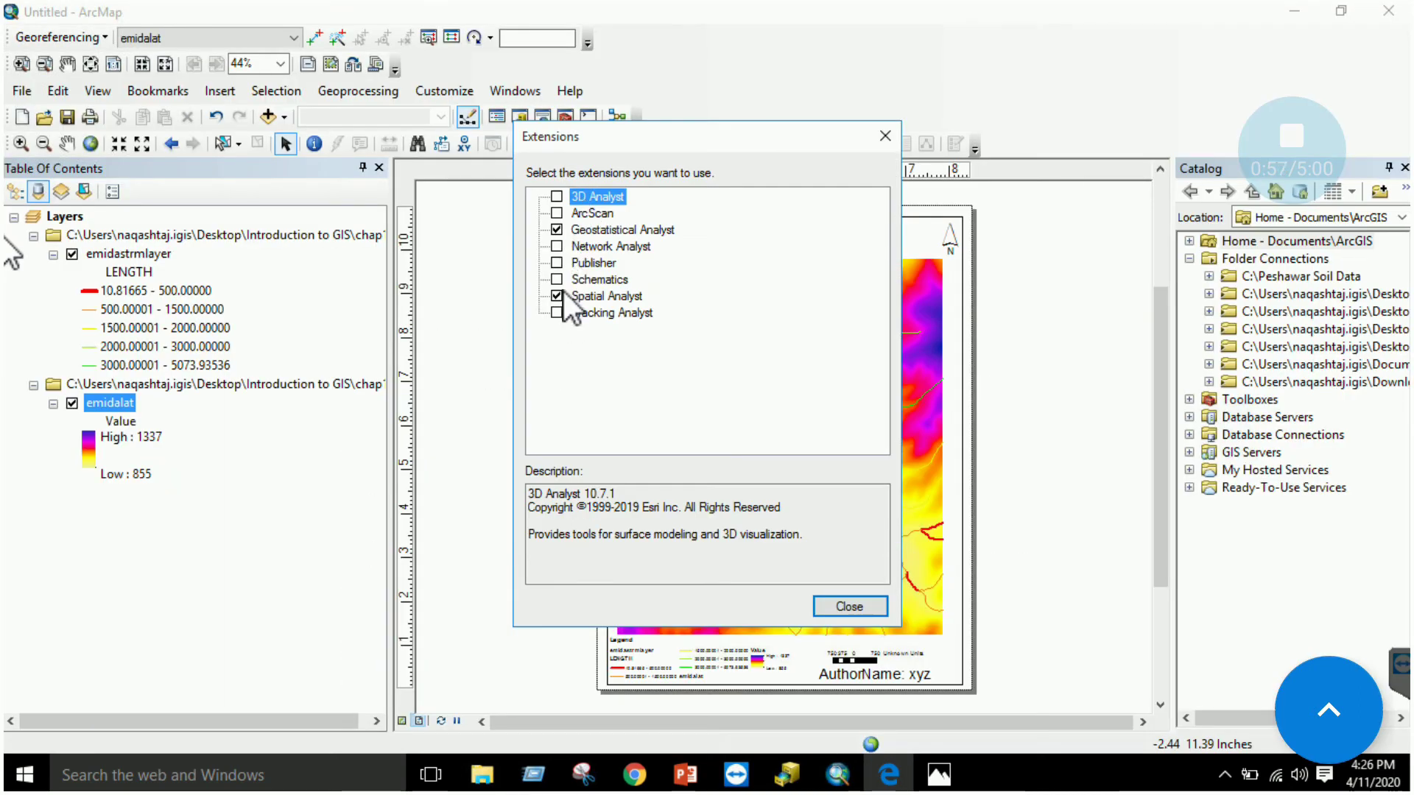
click(850, 606)
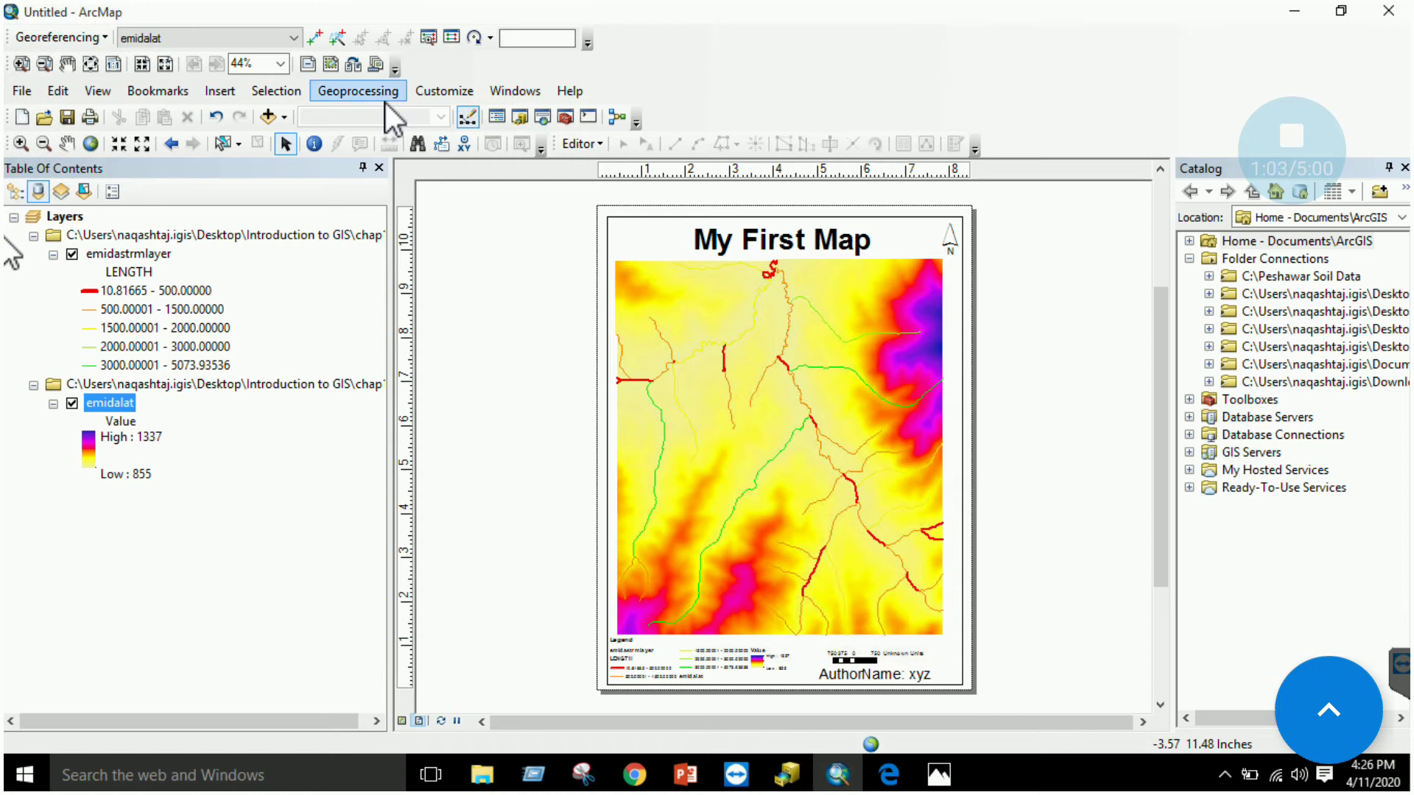
Step: Search for Slope and run the Spatial Analyst Slope tool on emidalat with degree output, planar method and Z factor 1
click(539, 116)
click(1247, 246)
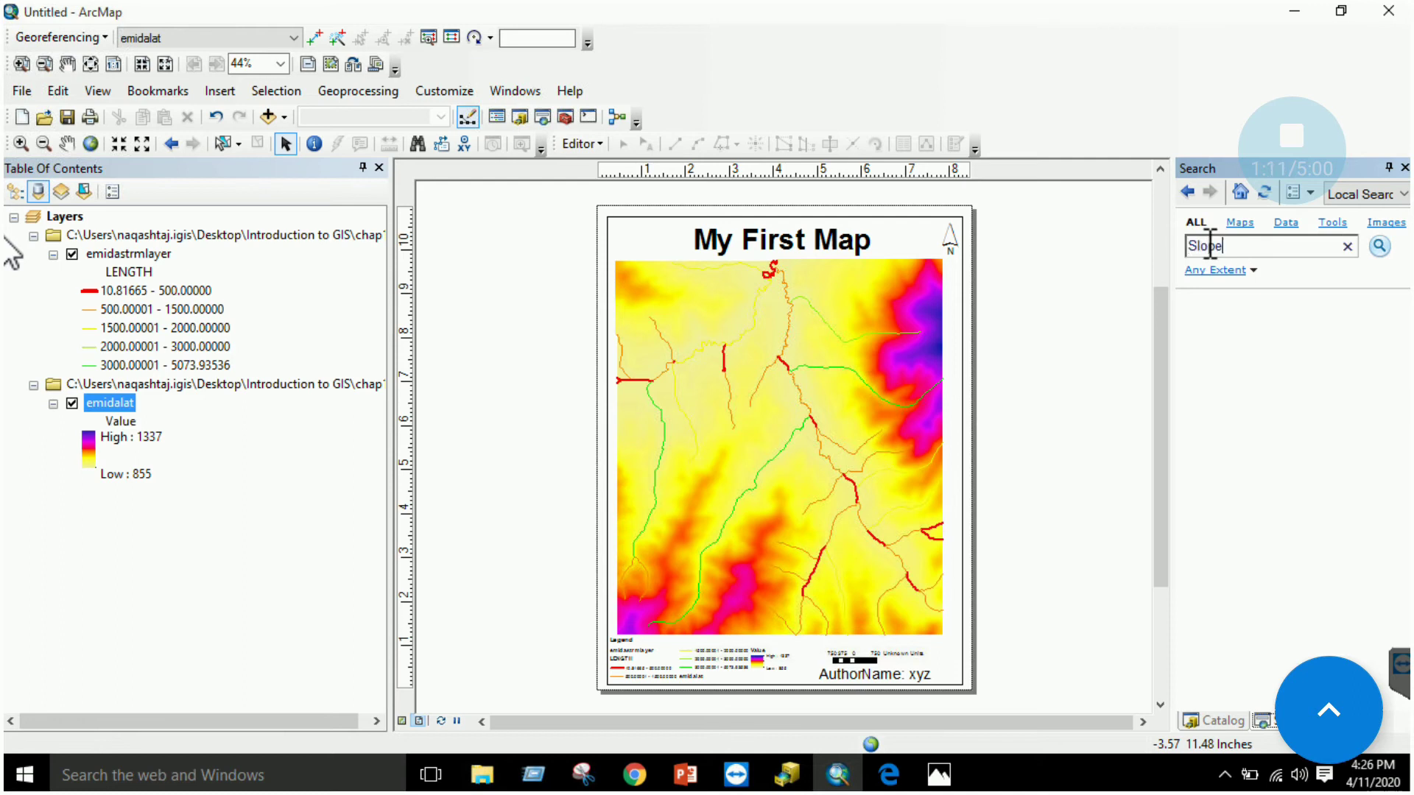
click(1380, 247)
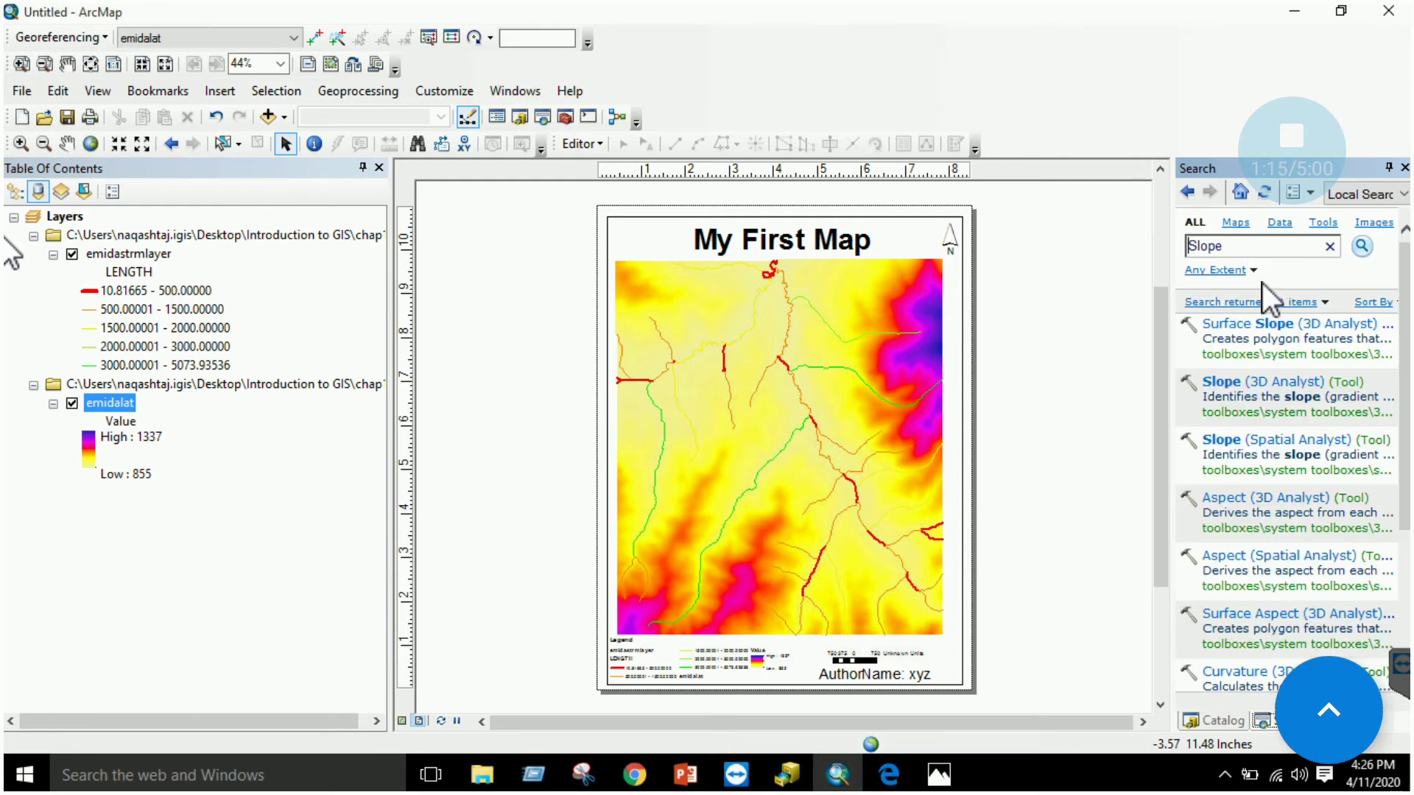
click(1262, 441)
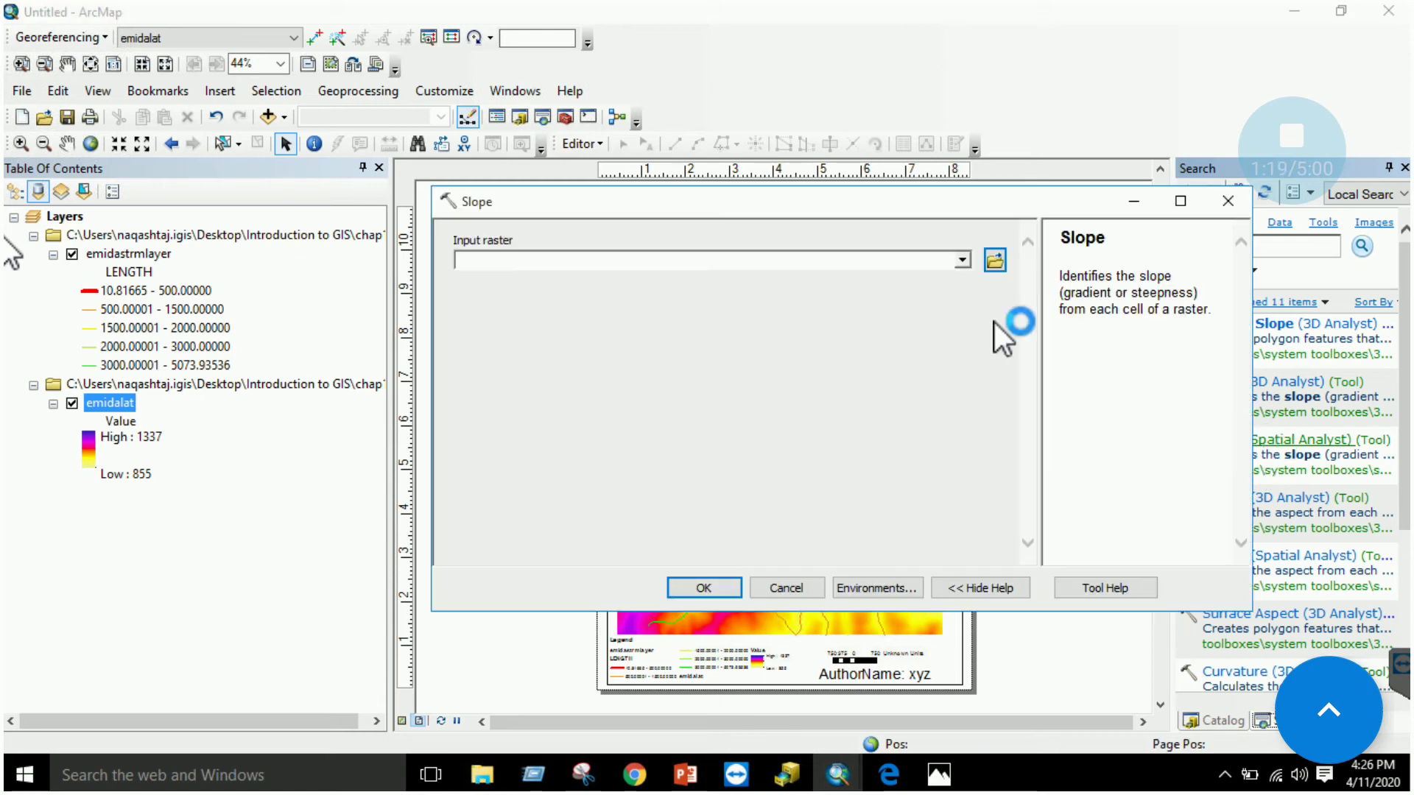
click(962, 260)
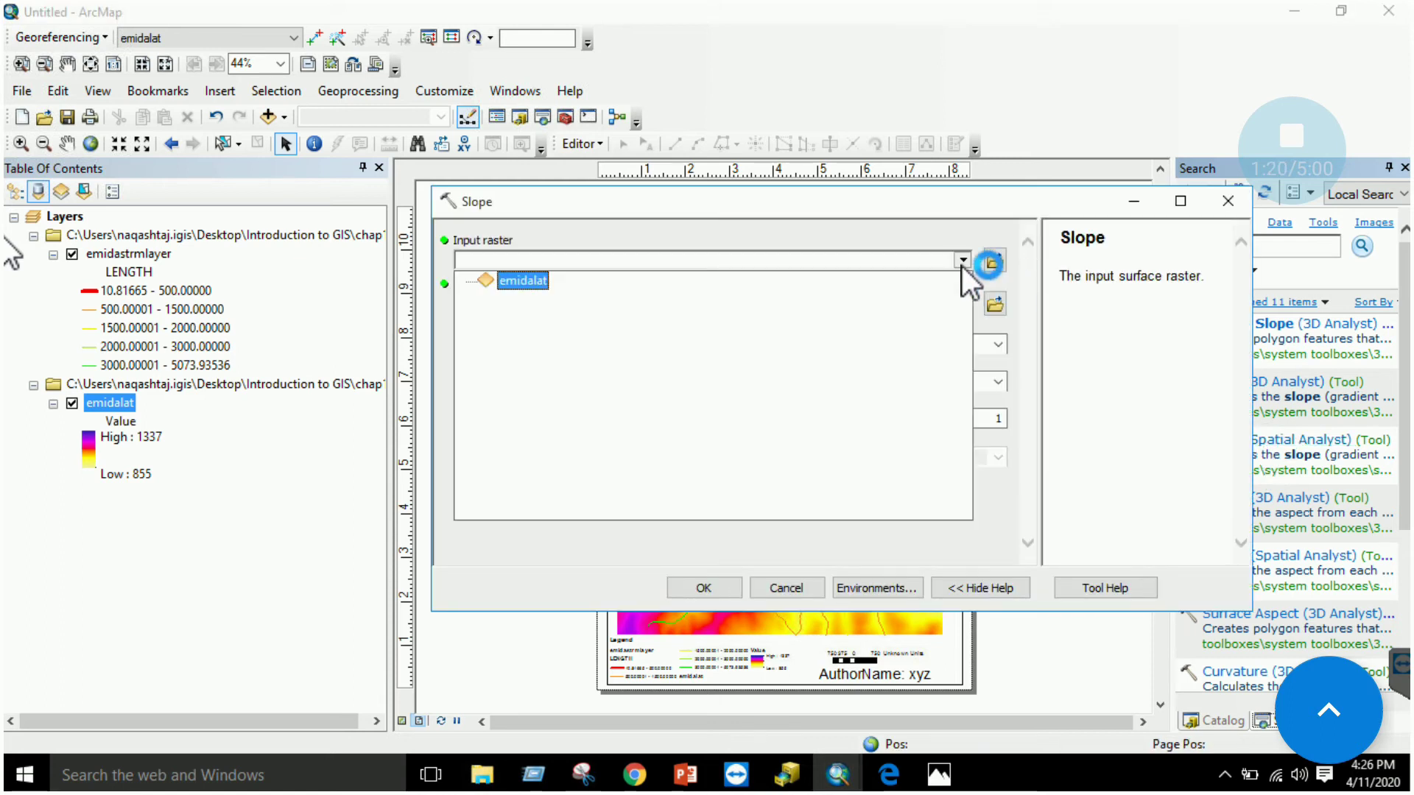
click(535, 295)
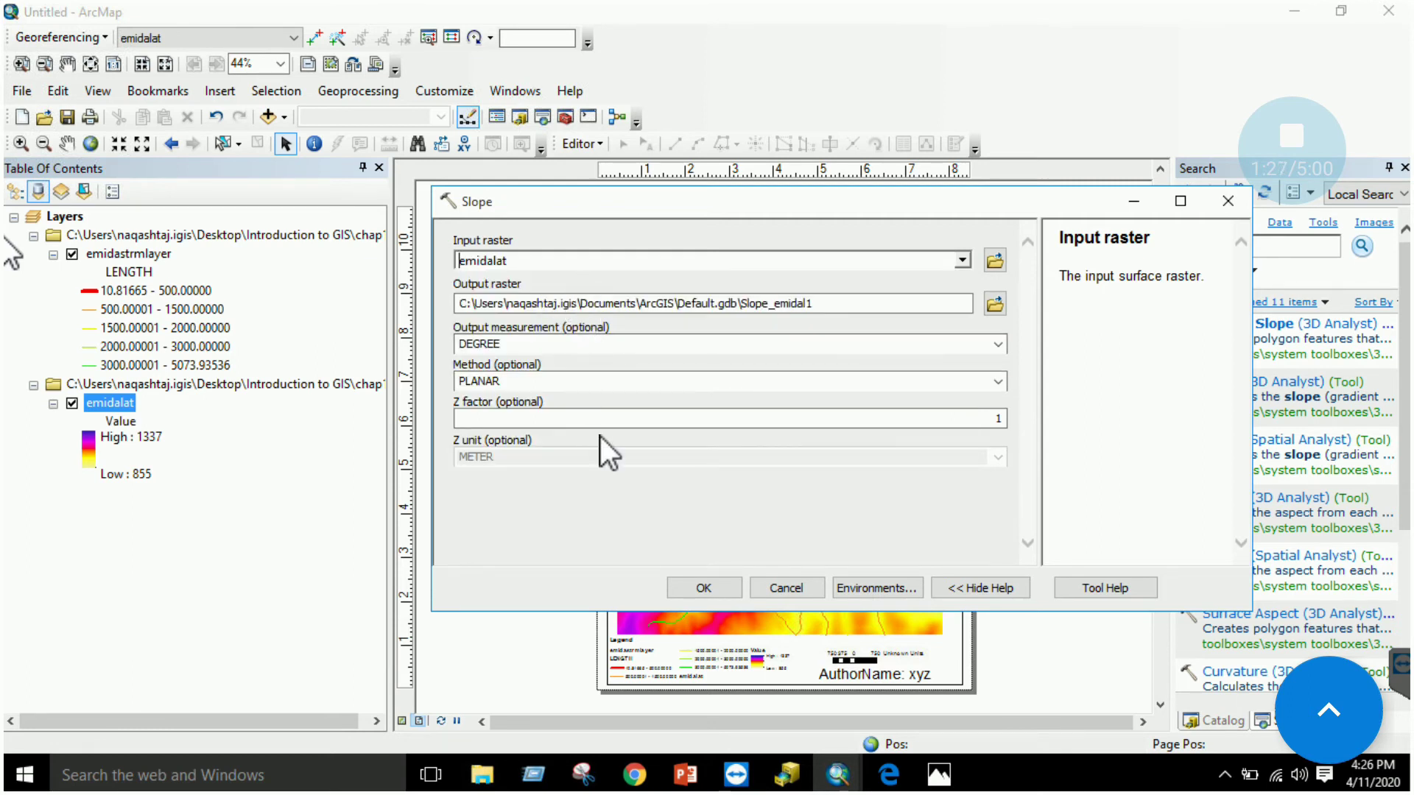
click(700, 584)
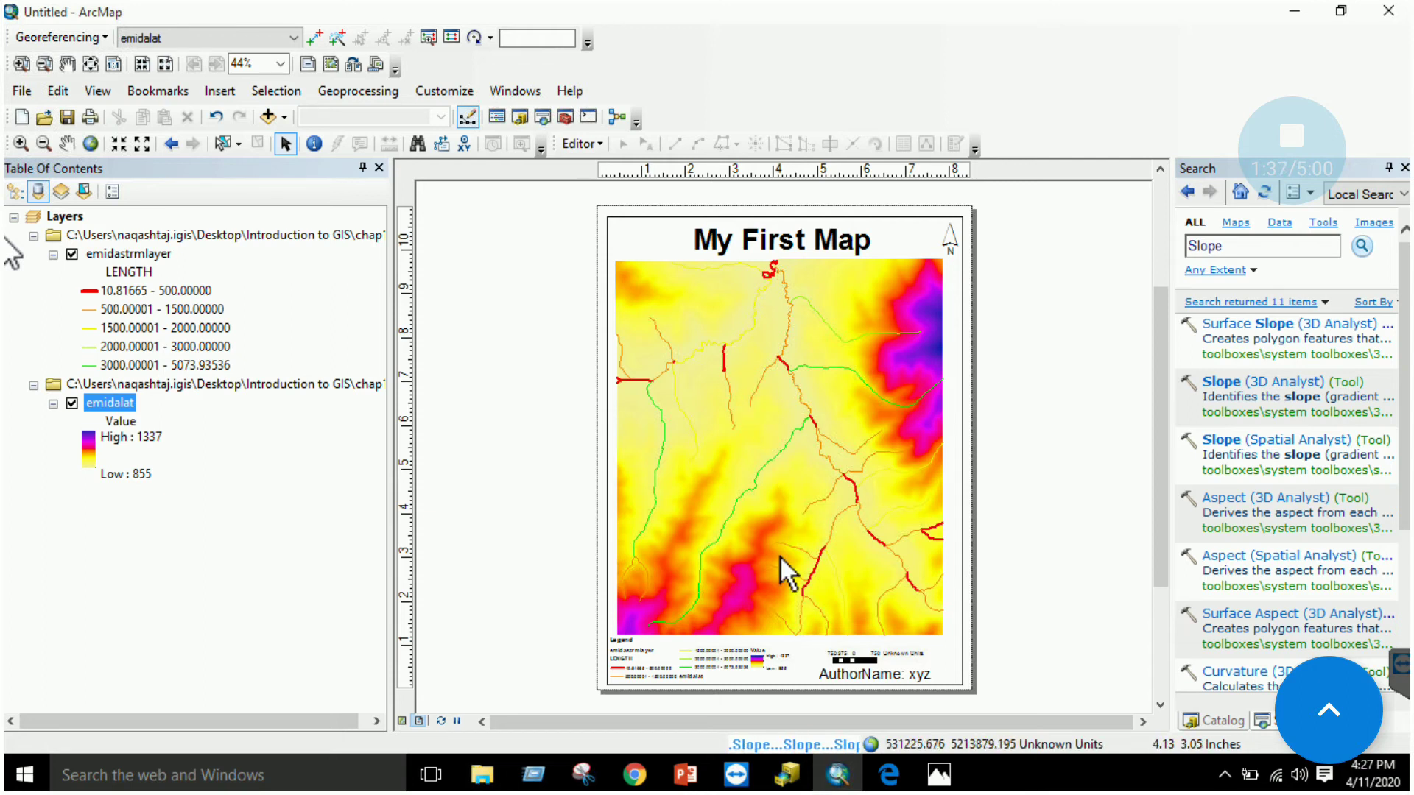
Step: Hide the emidastrmlayer and emidalat layers, keeping only the slope raster displayed
click(72, 254)
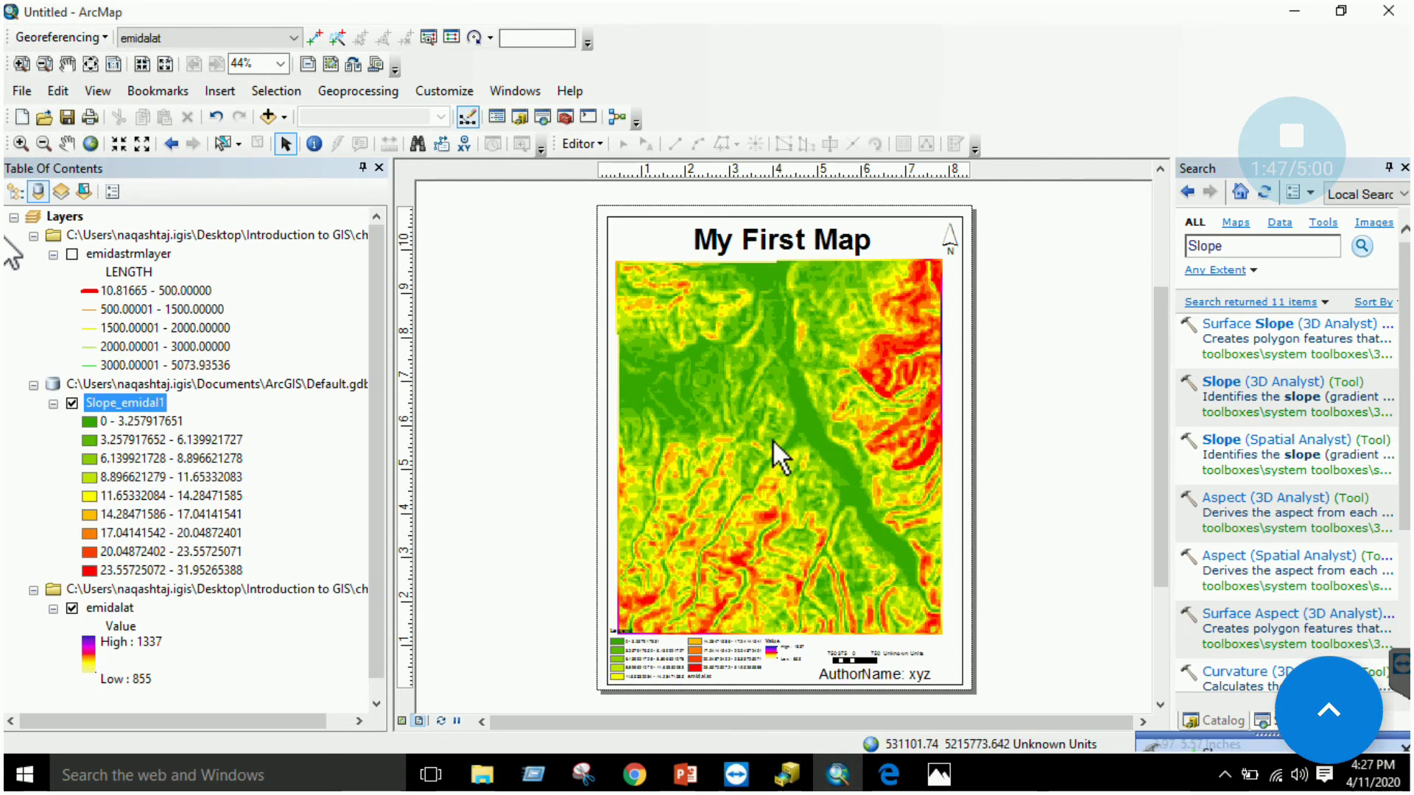
click(72, 608)
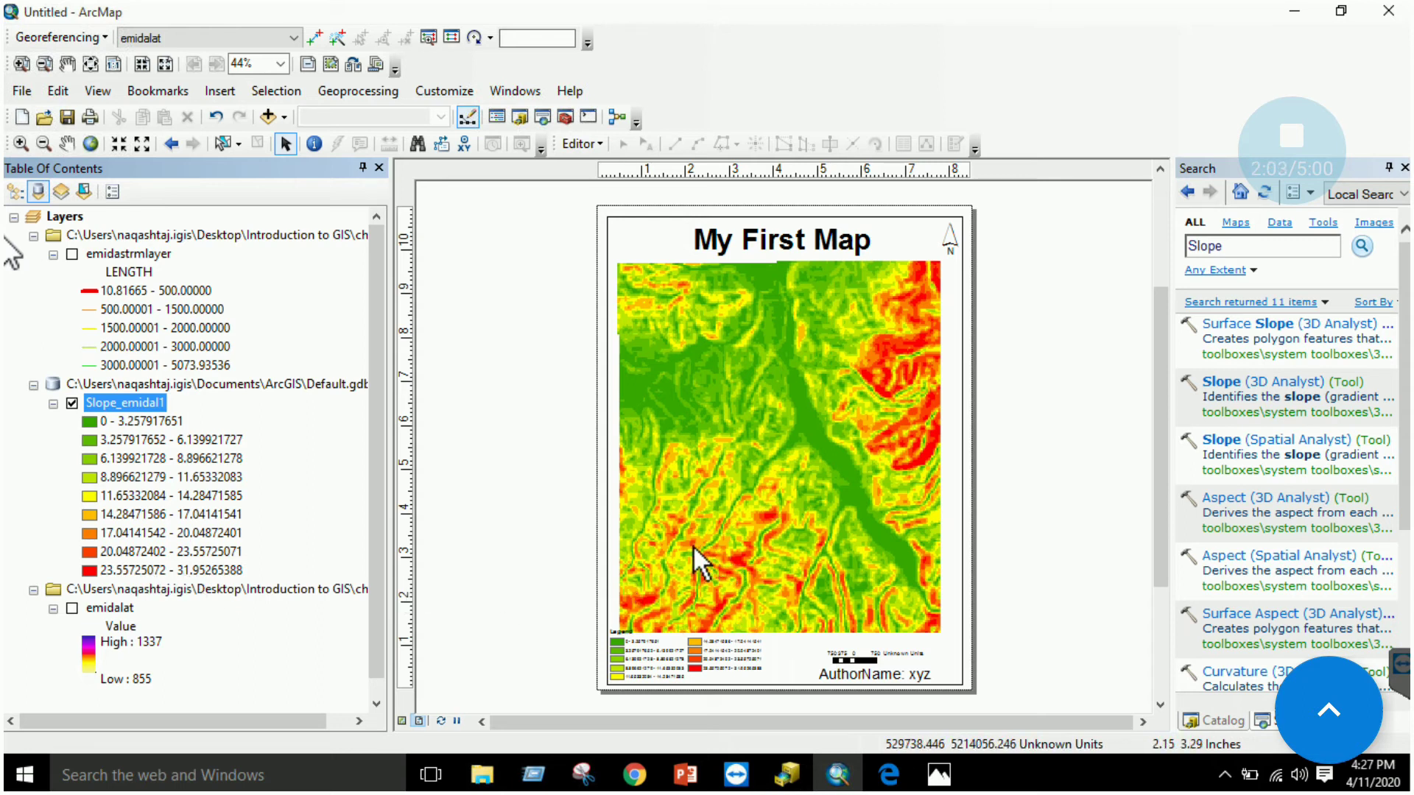
Step: Switch to the course PDF in Edge and read the instructions on the Surface tools and Slope dialog settings
click(888, 775)
scroll(731, 435, down, 20)
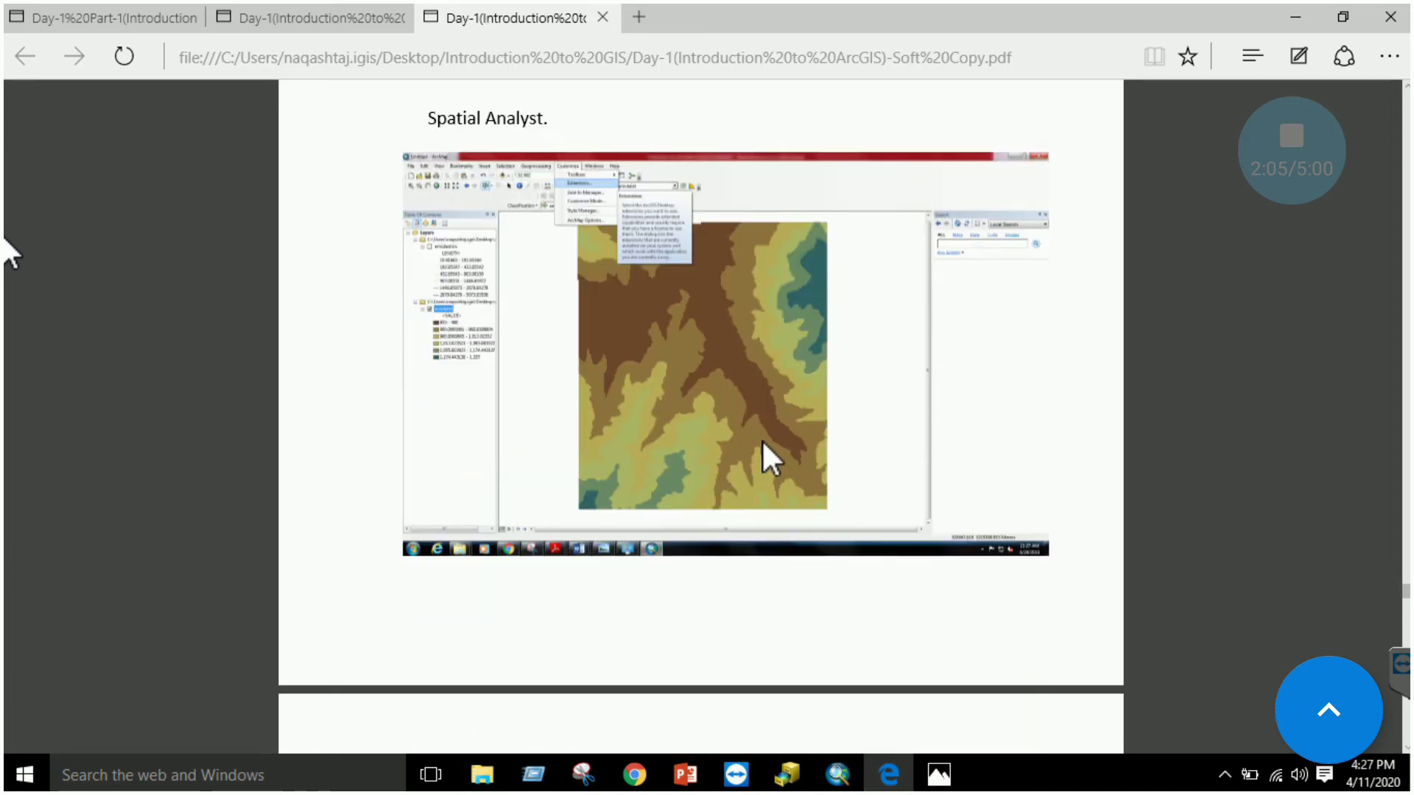
scroll(776, 460, down, 7)
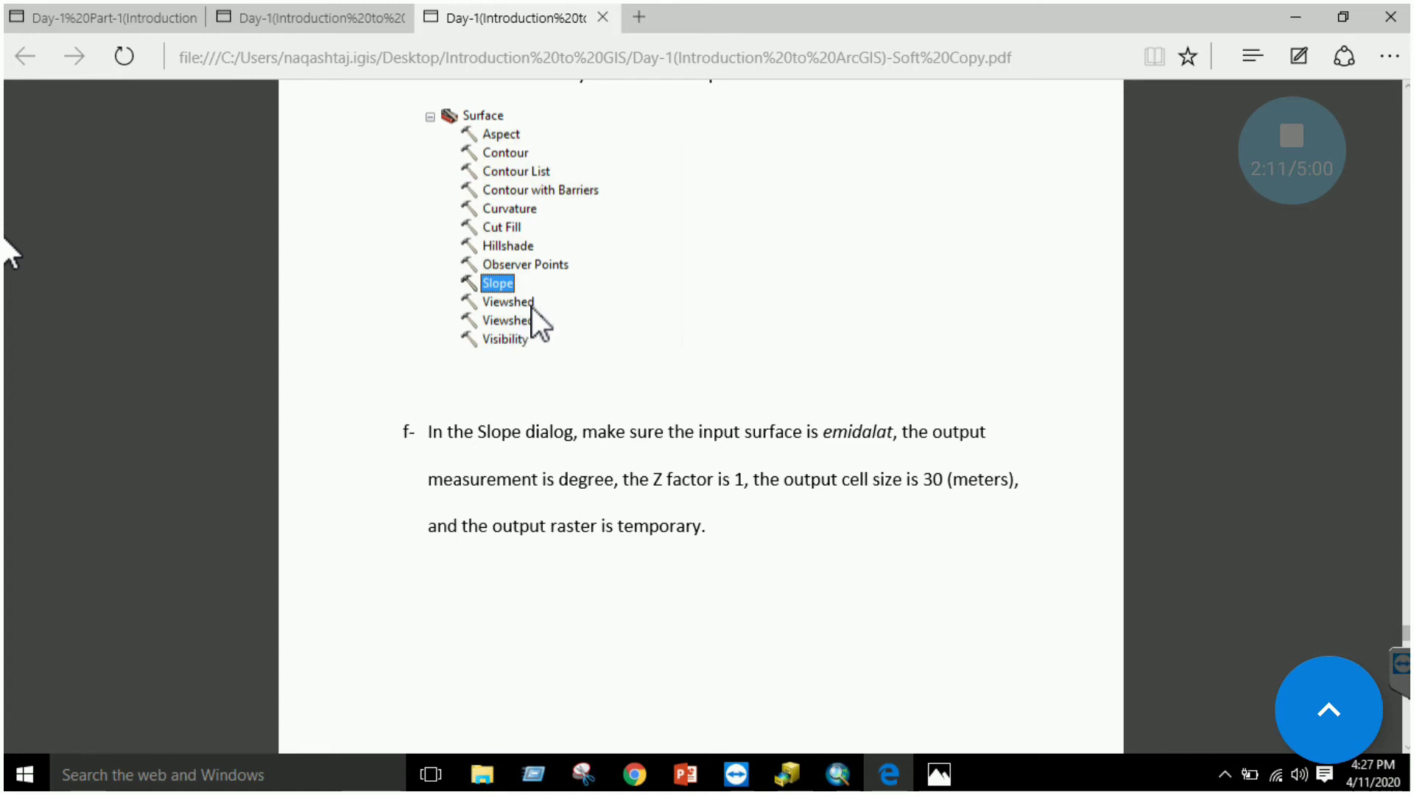
Step: Switch to ArcMap and locate the Slope tool in ArcToolbox within the Surface toolset of Spatial Analyst Tools
click(838, 774)
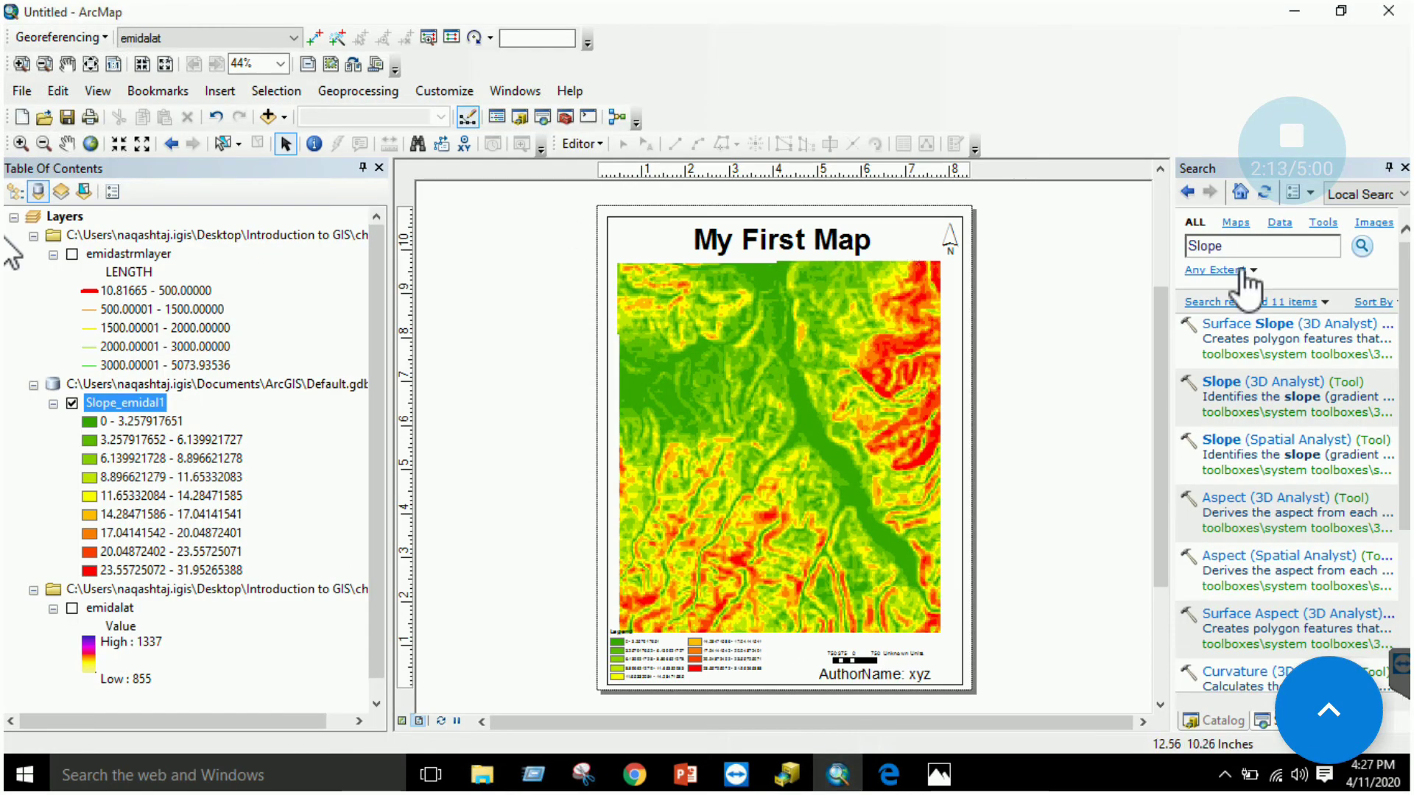
click(1197, 246)
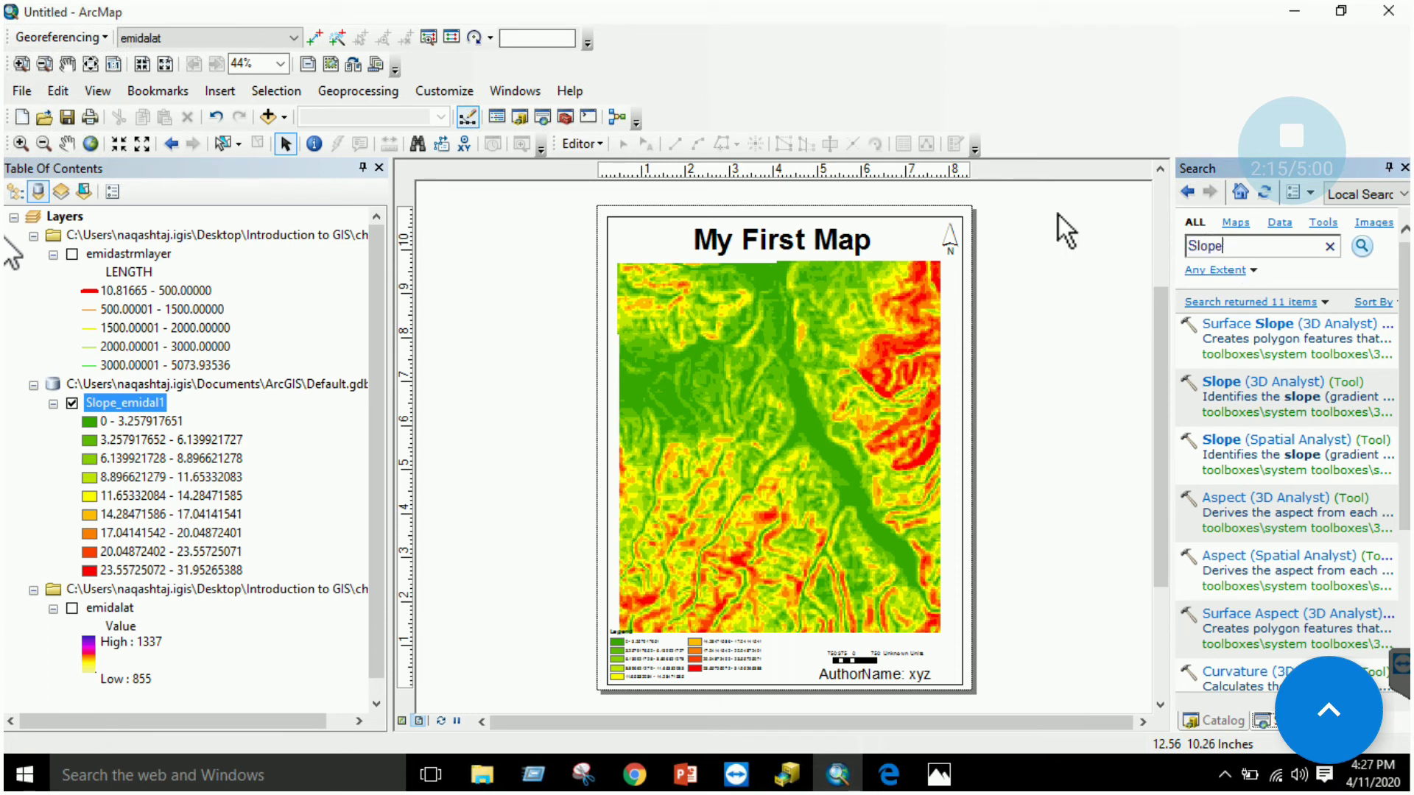
click(565, 117)
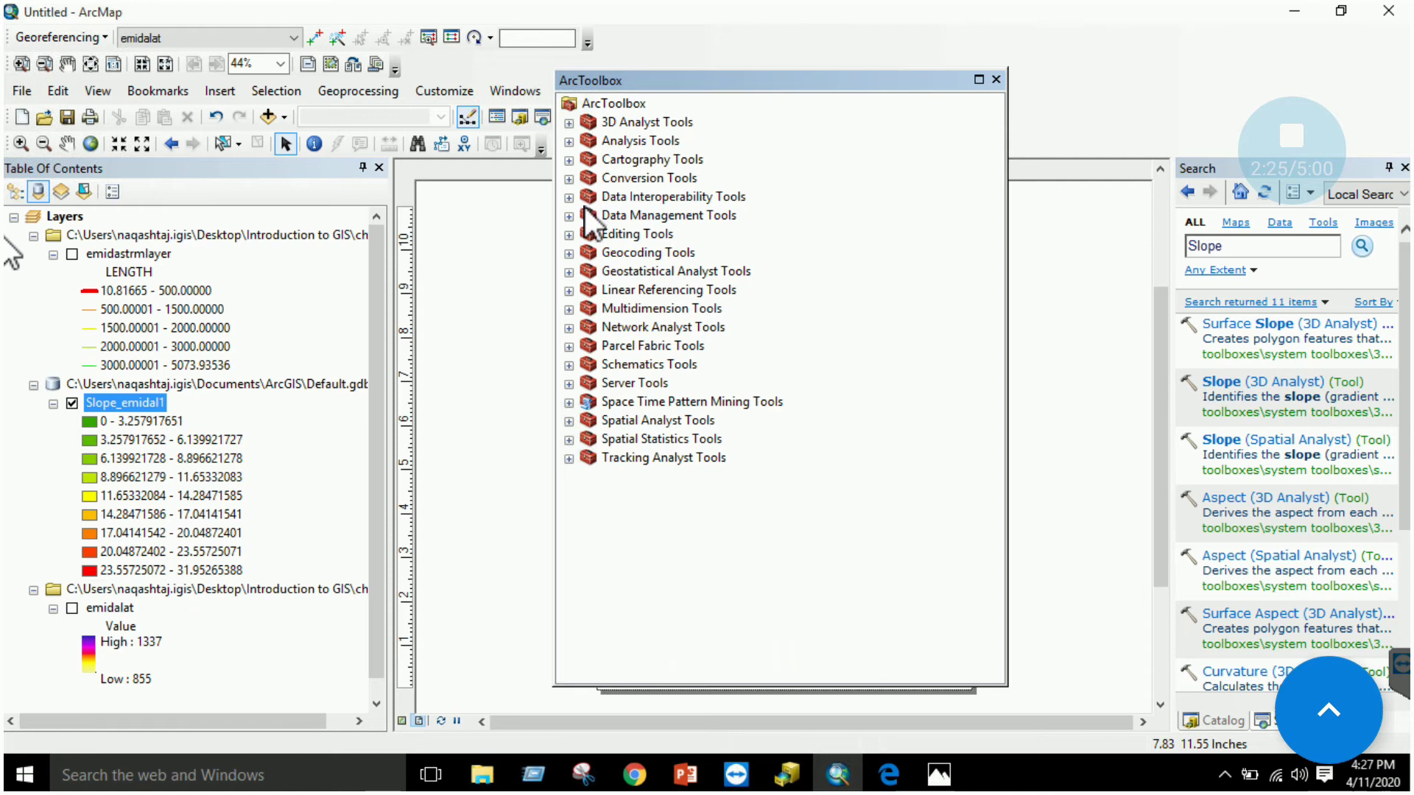
click(570, 421)
scroll(626, 432, down, 1)
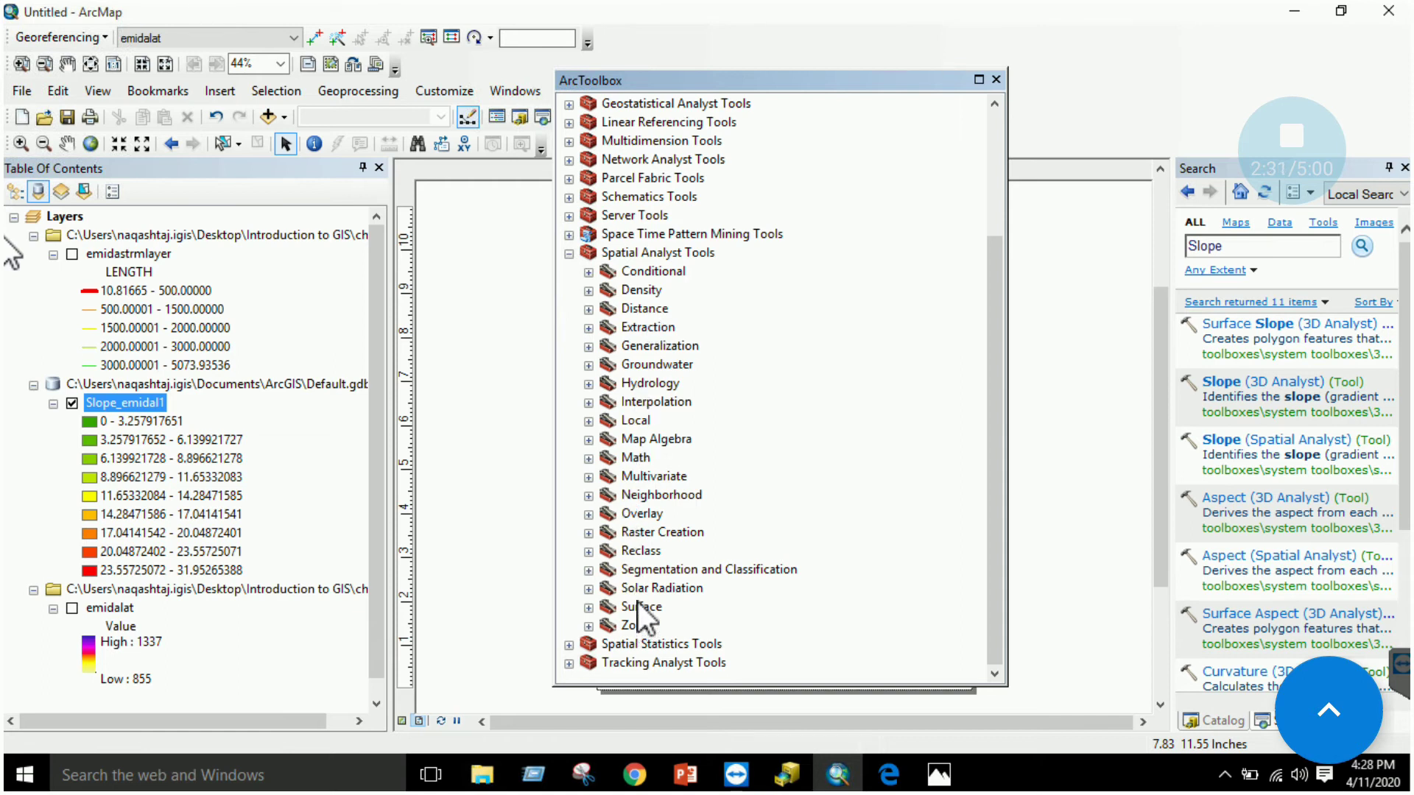
click(593, 607)
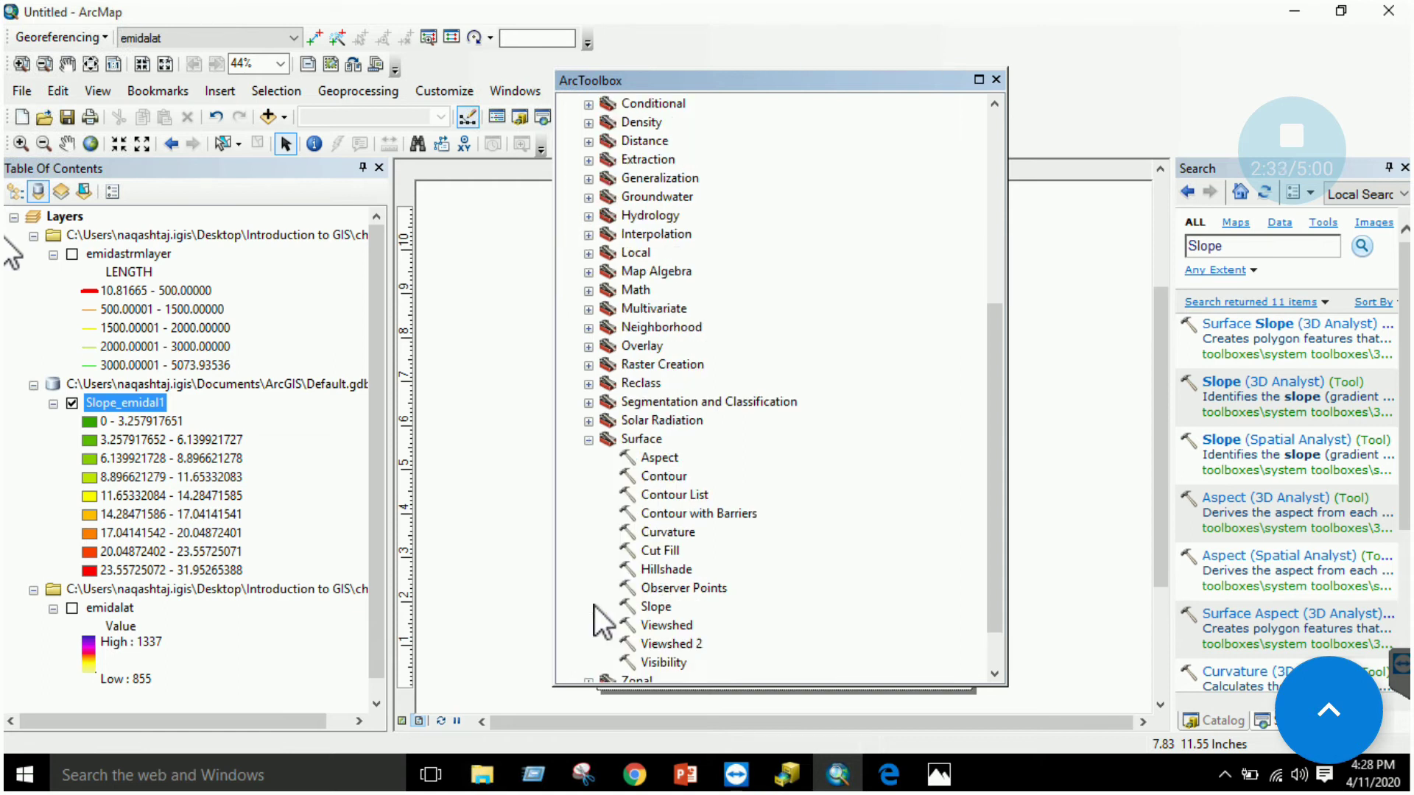
scroll(654, 560, down, 1)
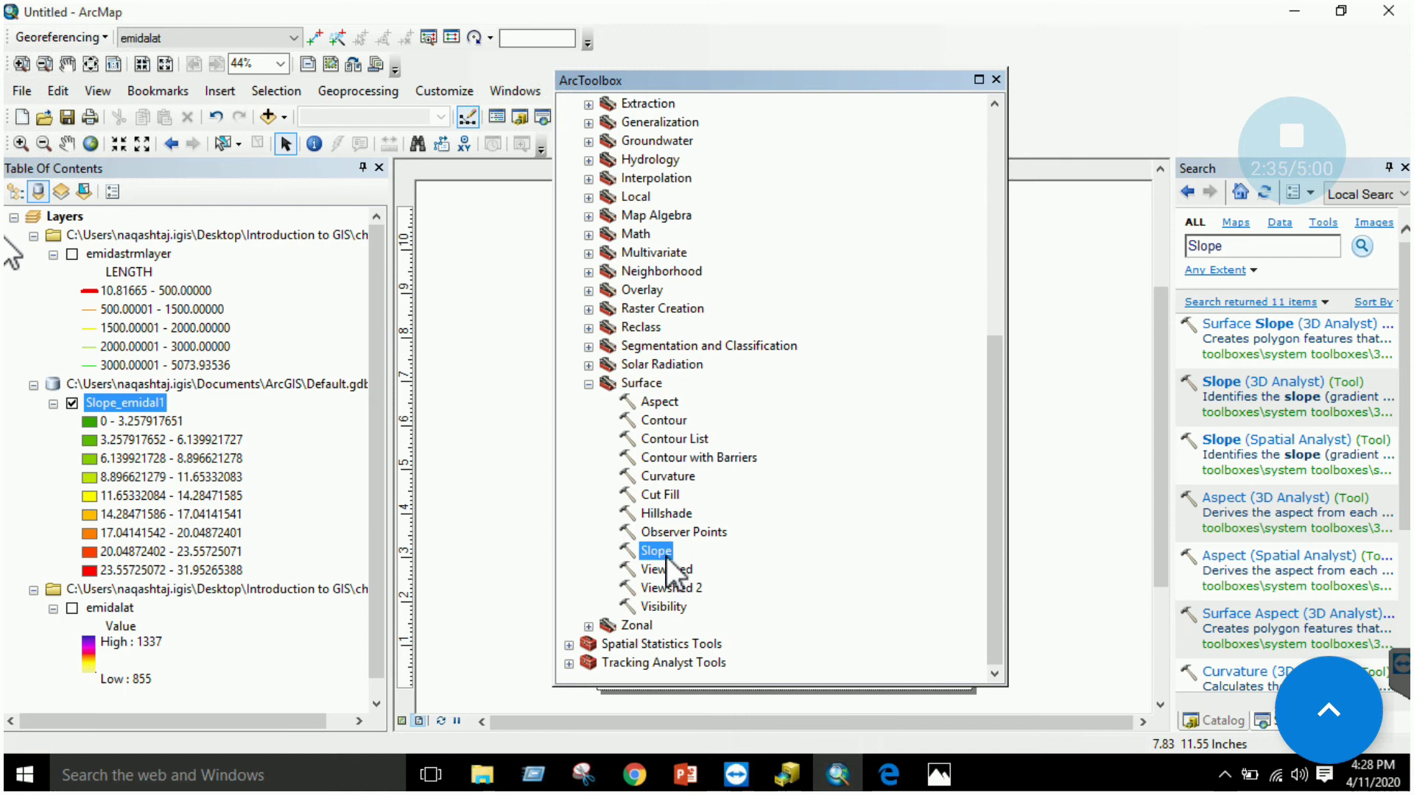
Step: Look through the other Surface tools, including Viewshed 2, Cut Fill, Curvature, Contour with Barriers, Contour List and Aspect
click(666, 589)
click(670, 495)
click(674, 477)
click(687, 457)
click(682, 442)
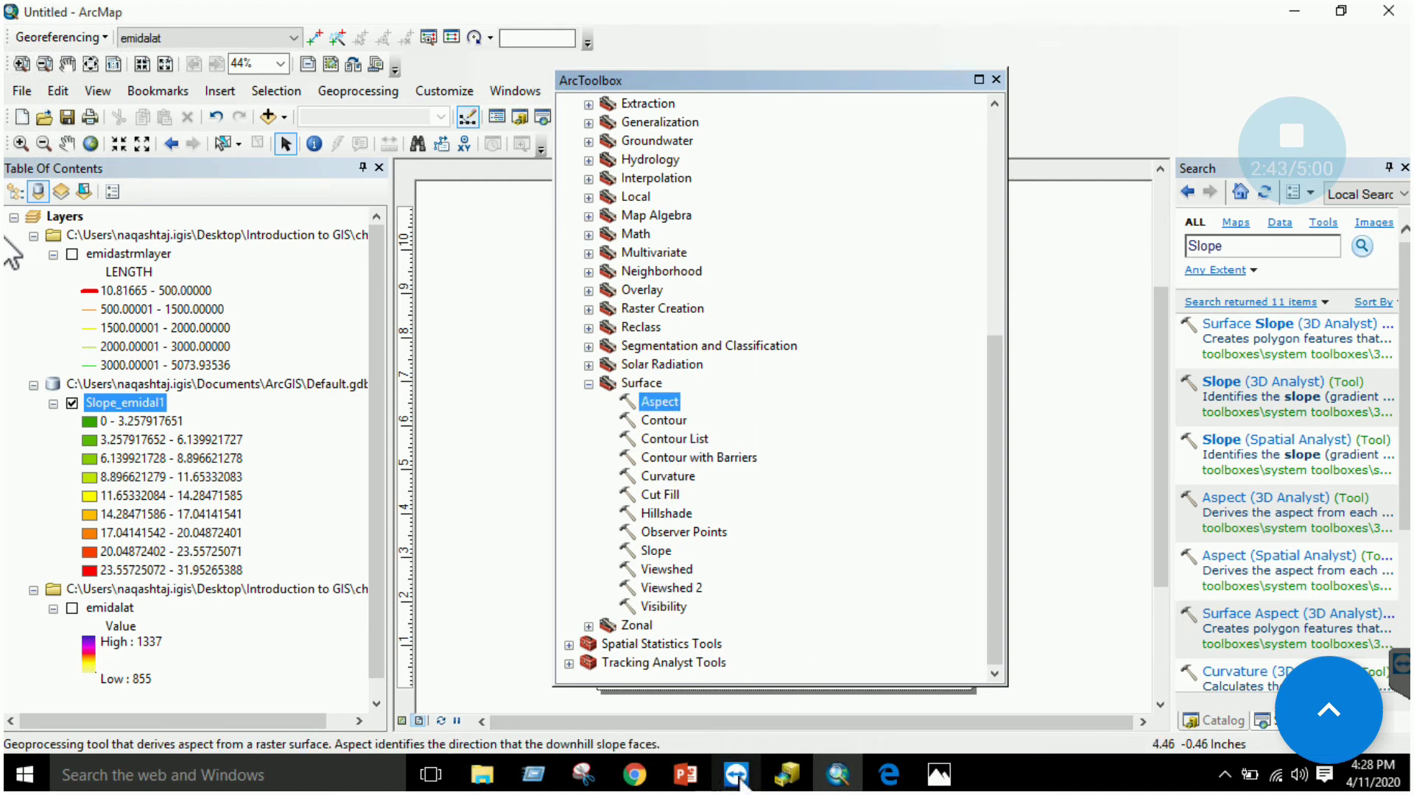
Step: Switch to the course PDF in Edge and read the remaining Slope instructions and the Saving the Document section
click(889, 774)
scroll(852, 578, down, 10)
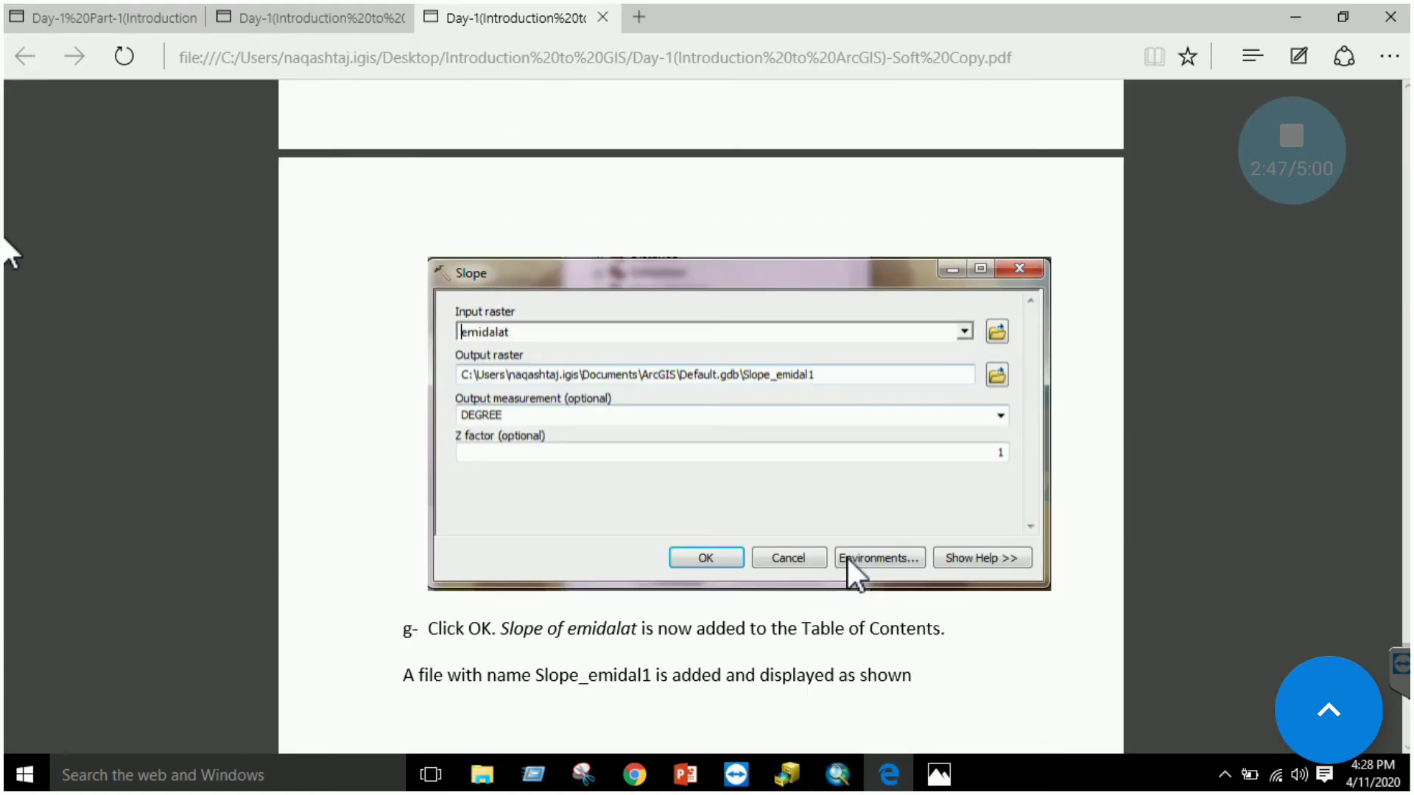
scroll(847, 558, down, 10)
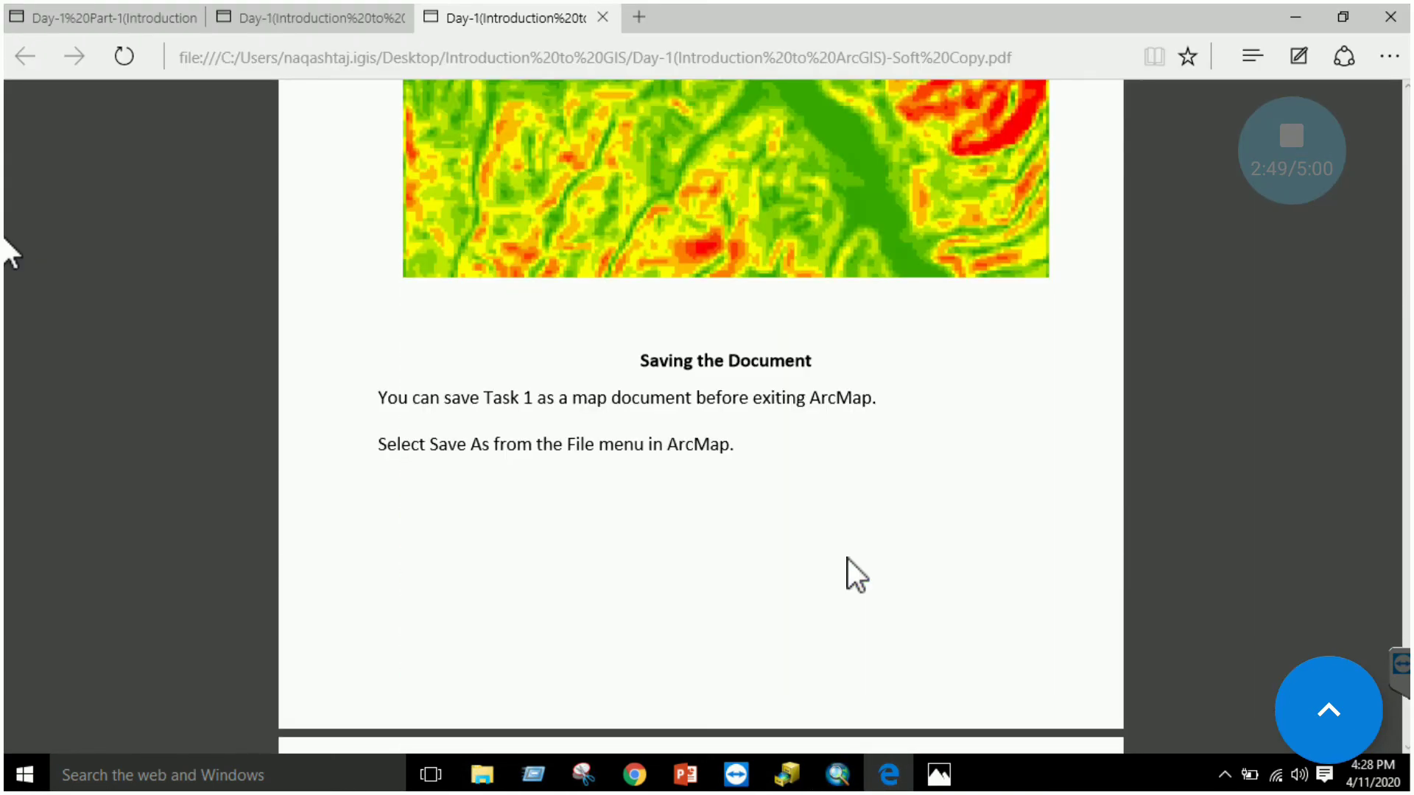
scroll(847, 558, down, 15)
scroll(847, 558, down, 6)
Step: Switch to ArcMap, close ArcToolbox, and save the map document as Untitled.mxd in the Lab-01 Introduction to ArcGIS & QGIS folder
click(837, 773)
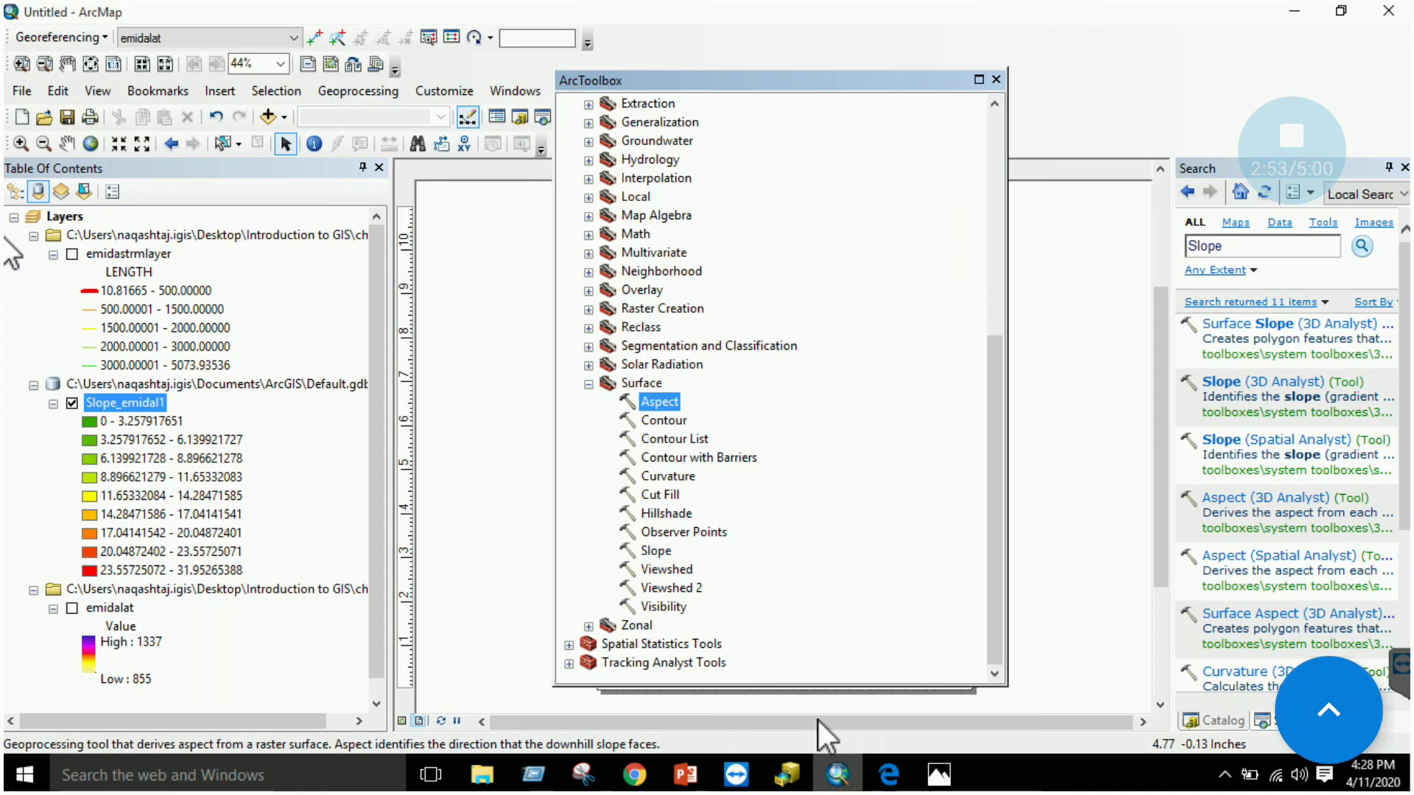
click(996, 80)
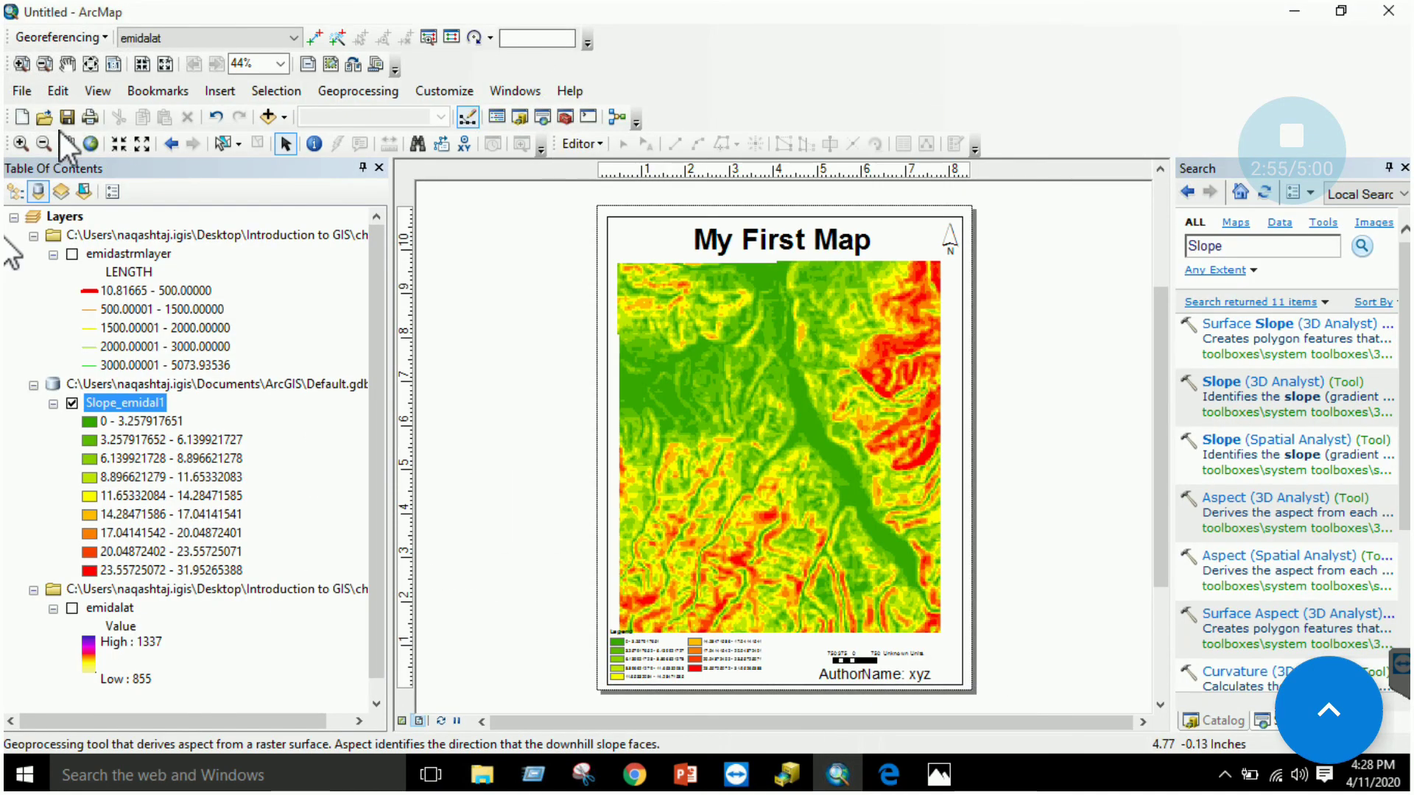
click(21, 93)
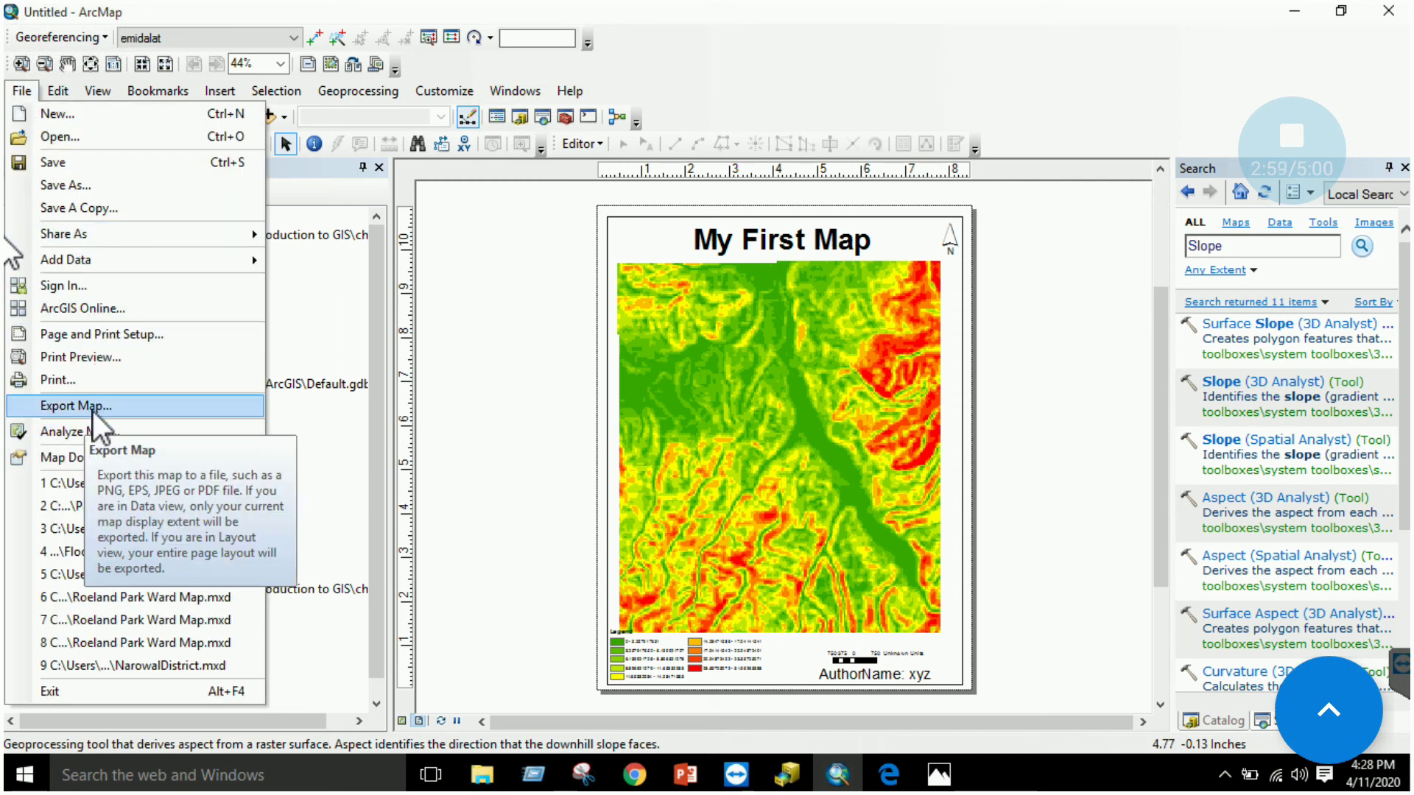
click(515, 91)
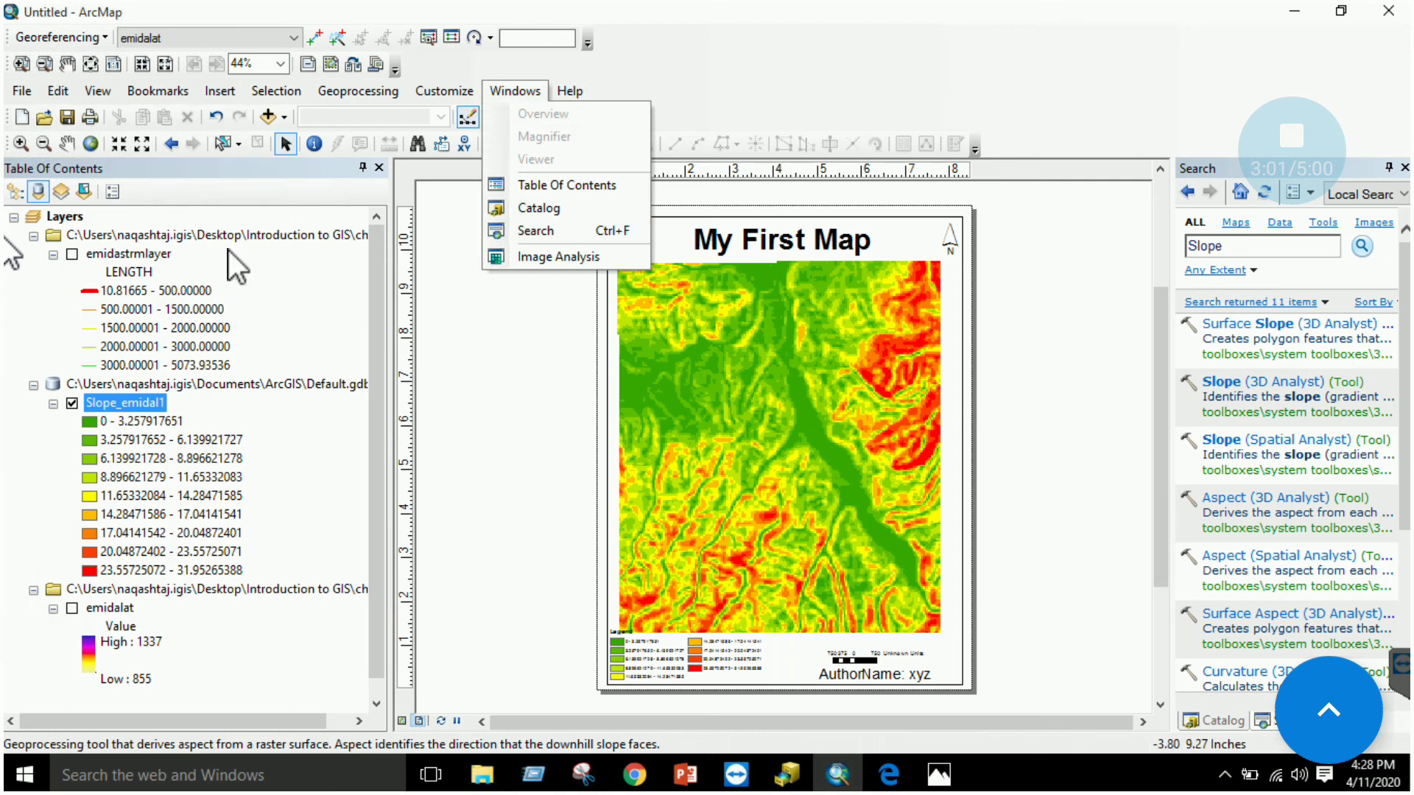
click(22, 96)
click(22, 96)
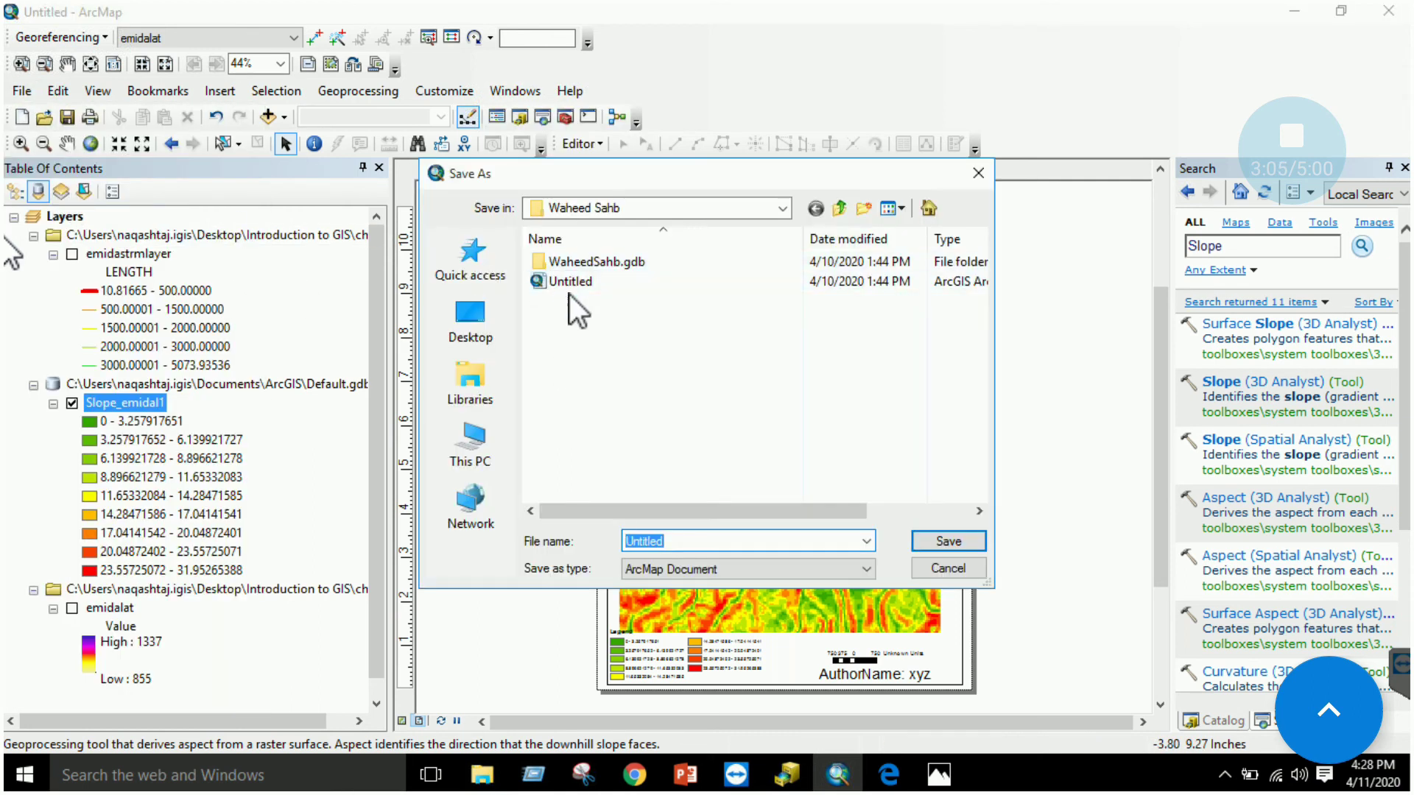
click(470, 320)
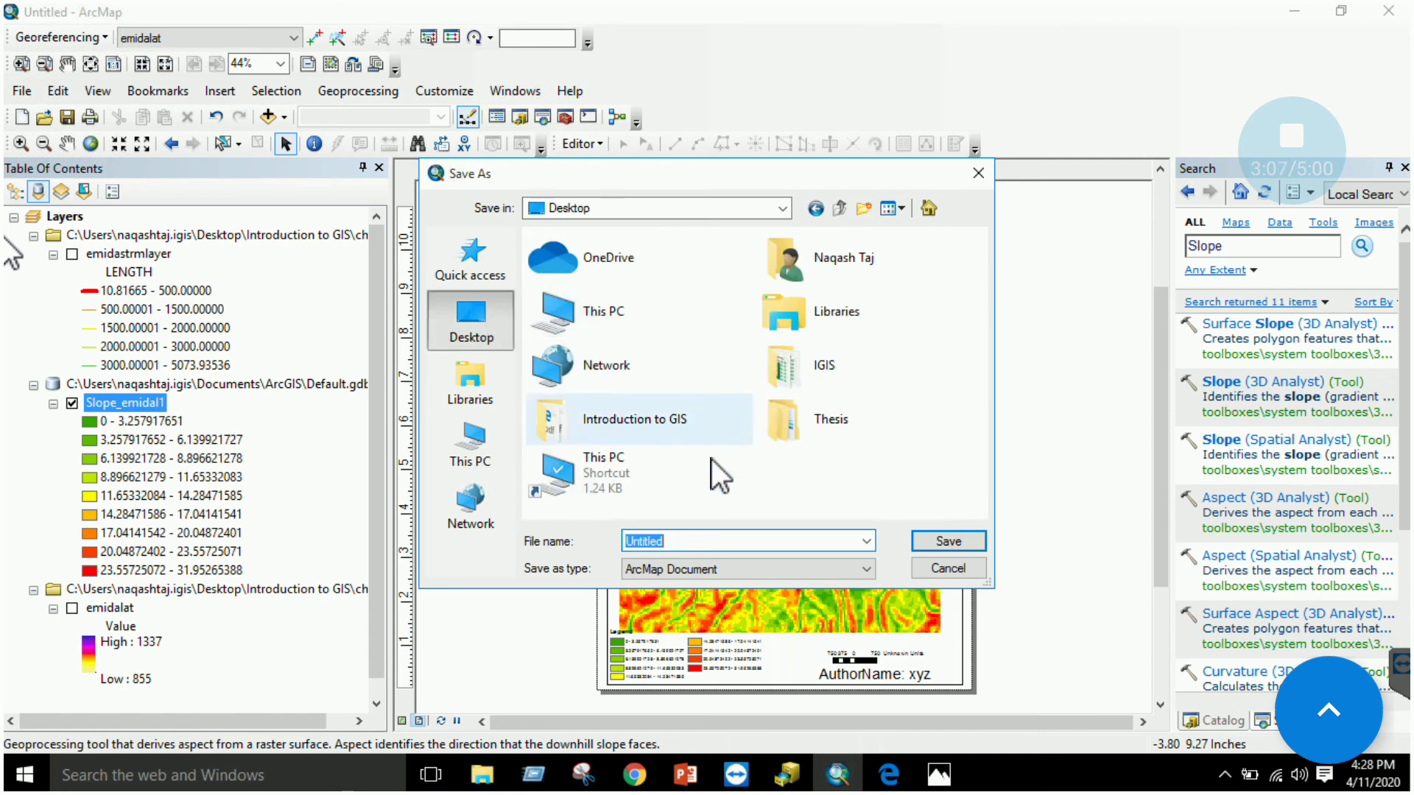
double_click(628, 422)
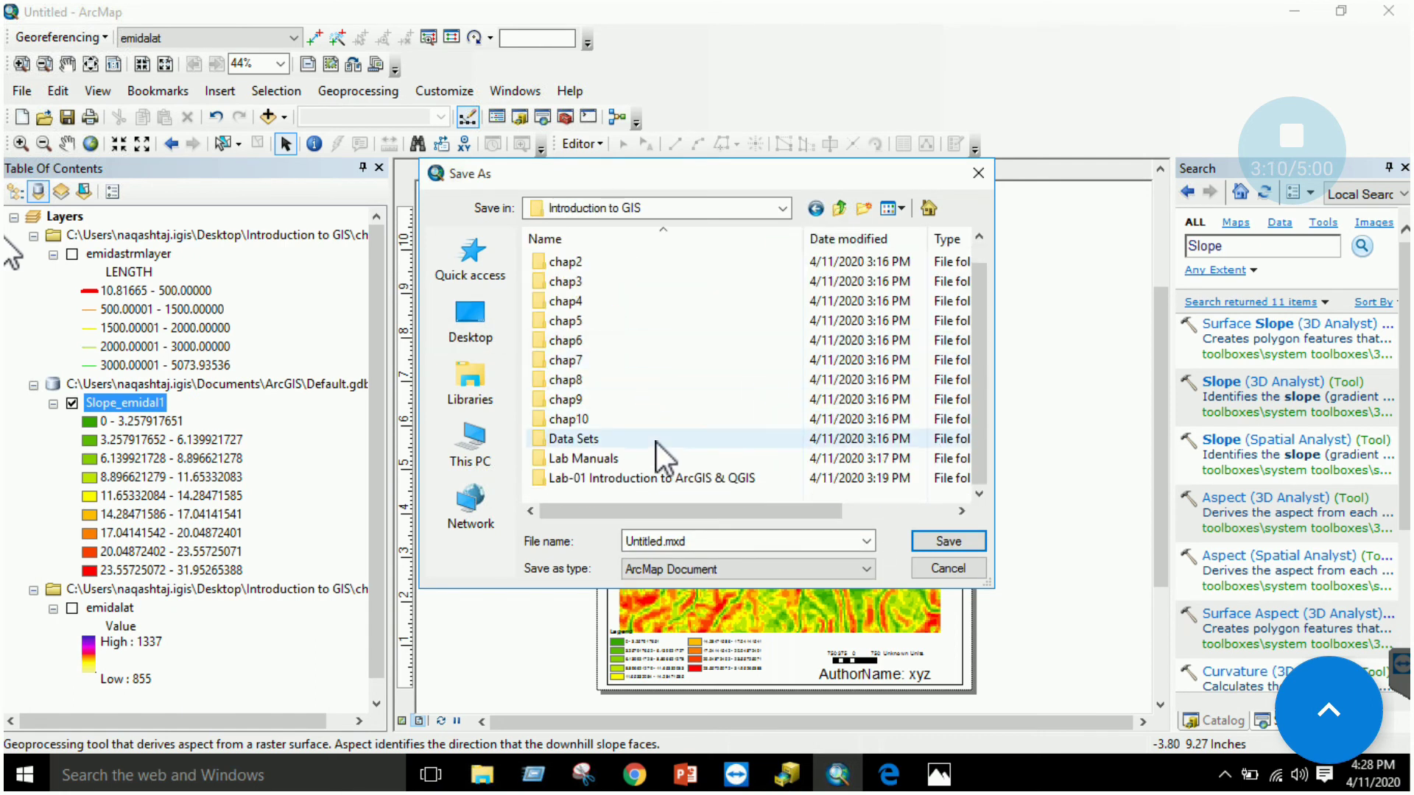
double_click(617, 480)
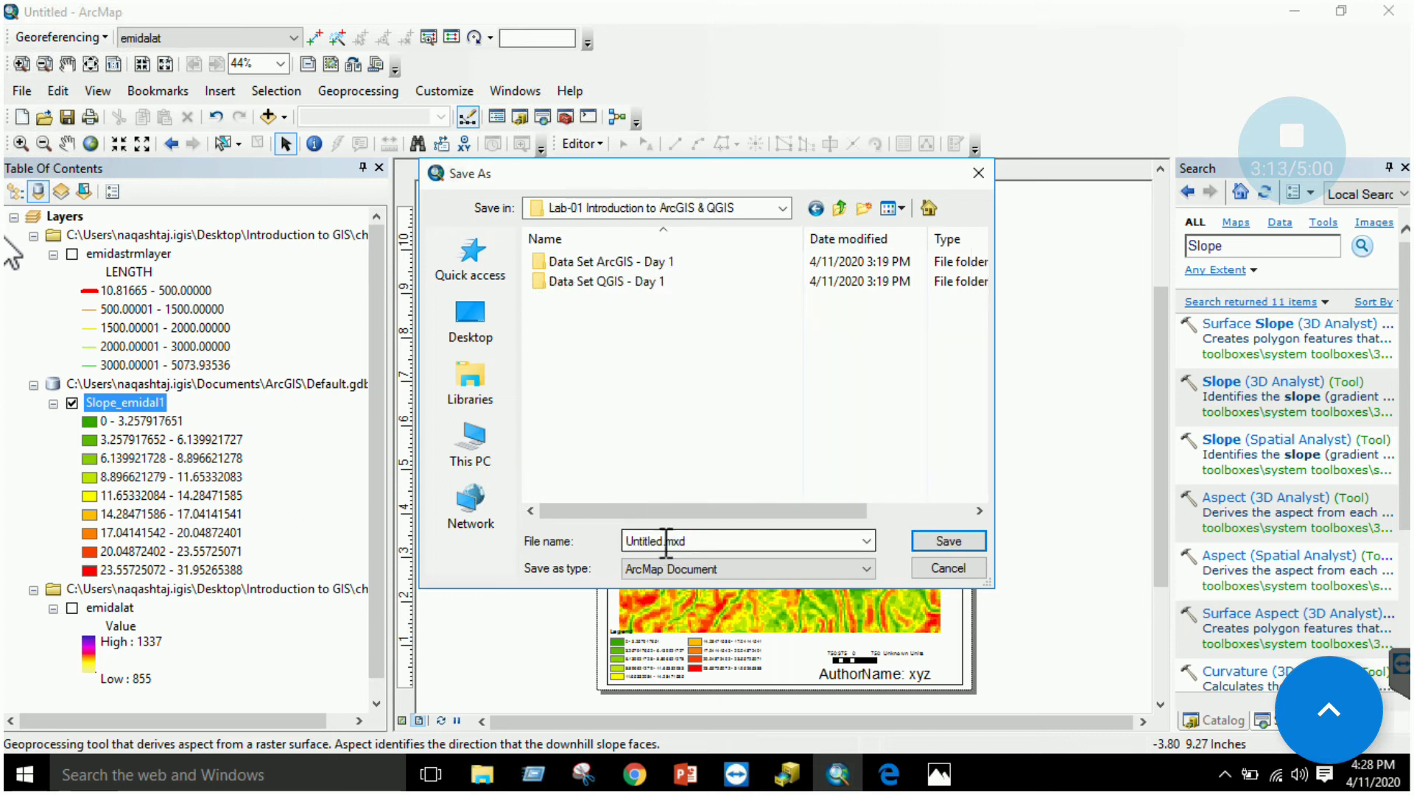
double_click(693, 541)
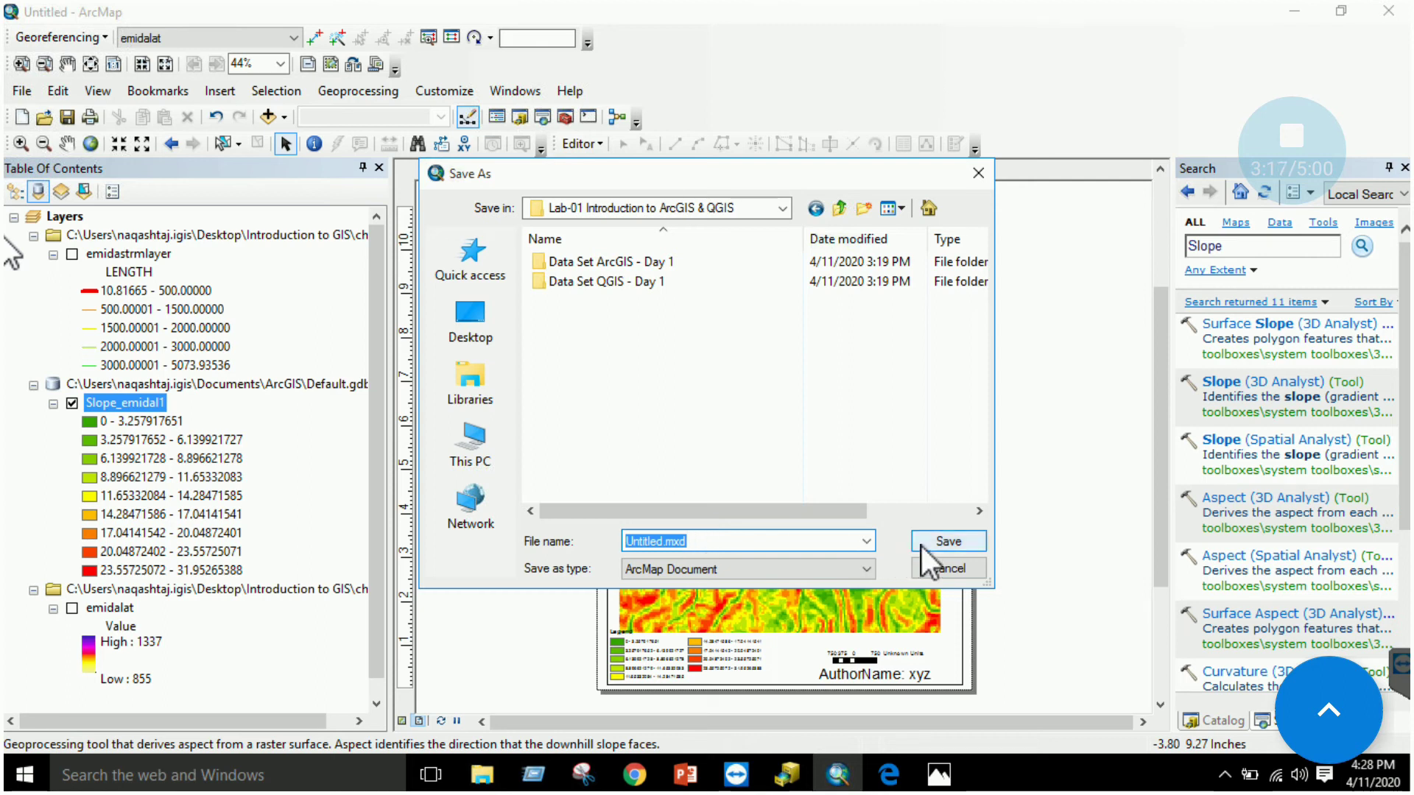
click(942, 544)
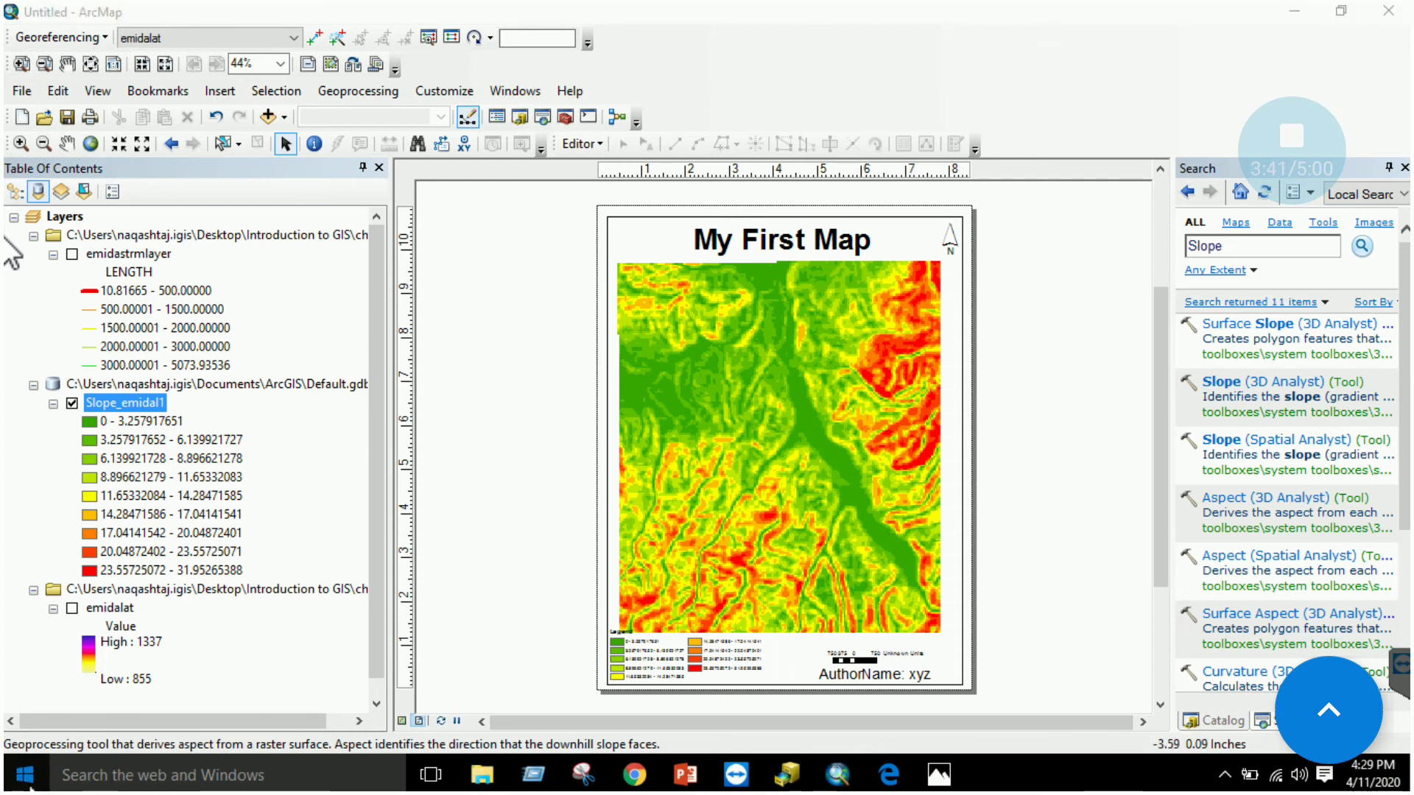
Step: Search Windows for Qgis and launch the QGIS3 desktop app
click(27, 780)
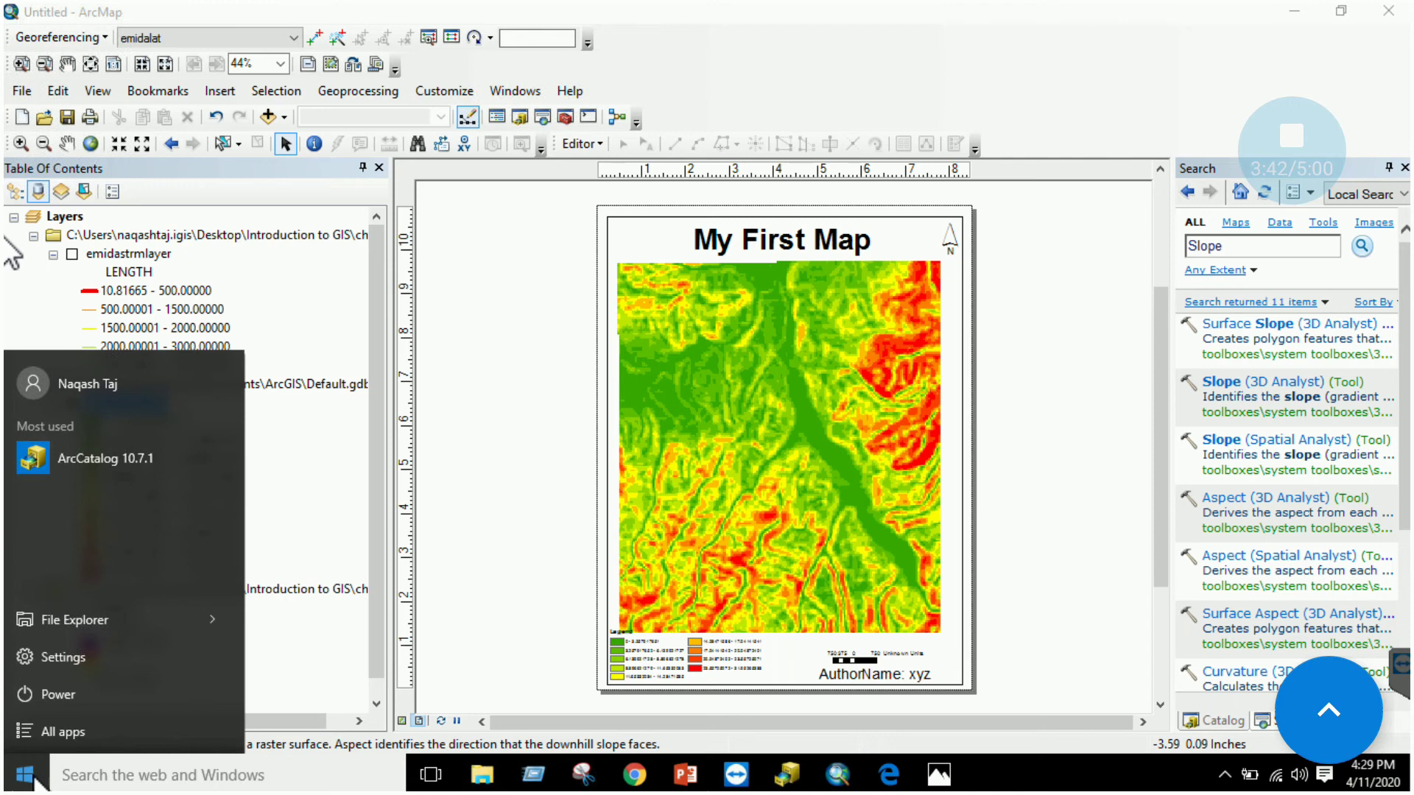
click(93, 768)
text(Qgis)
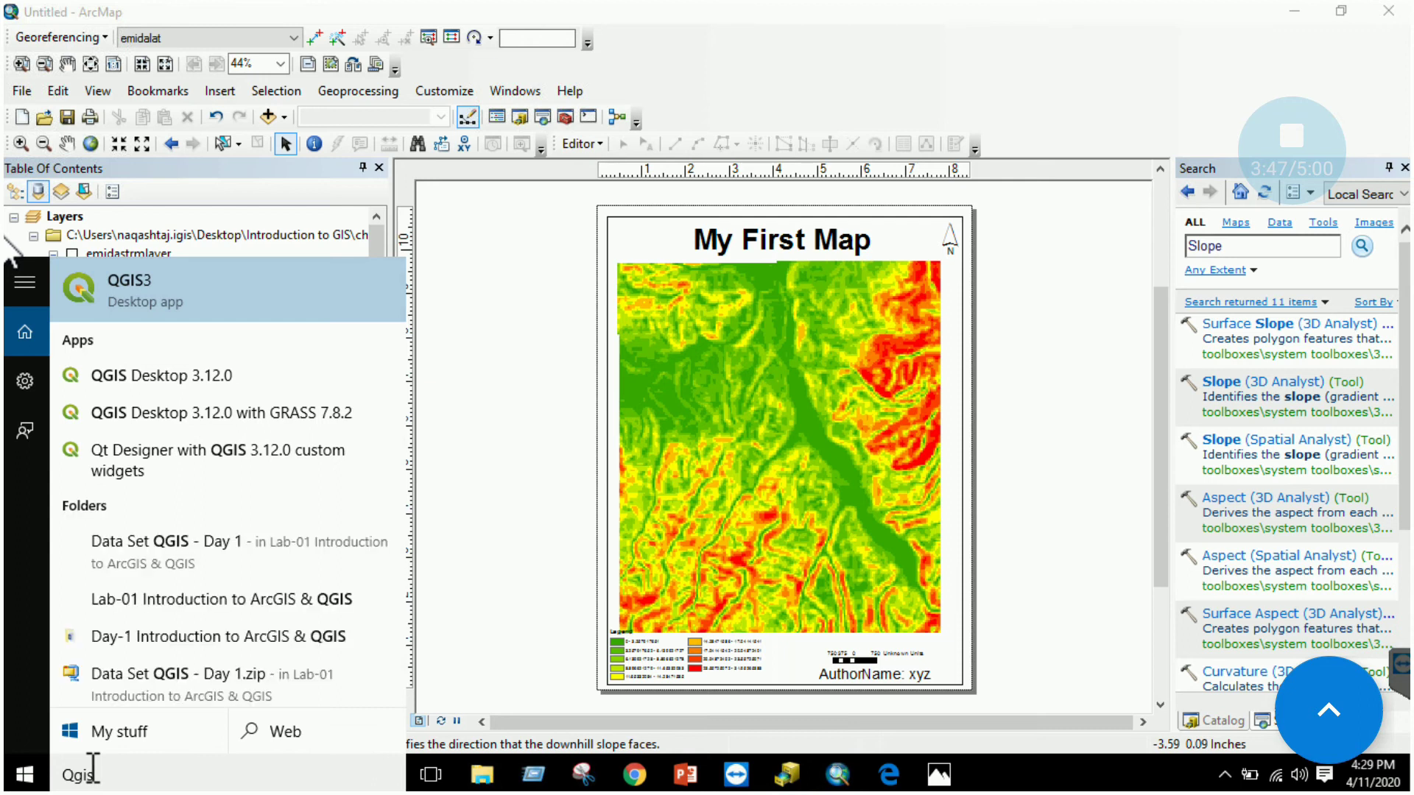
click(148, 298)
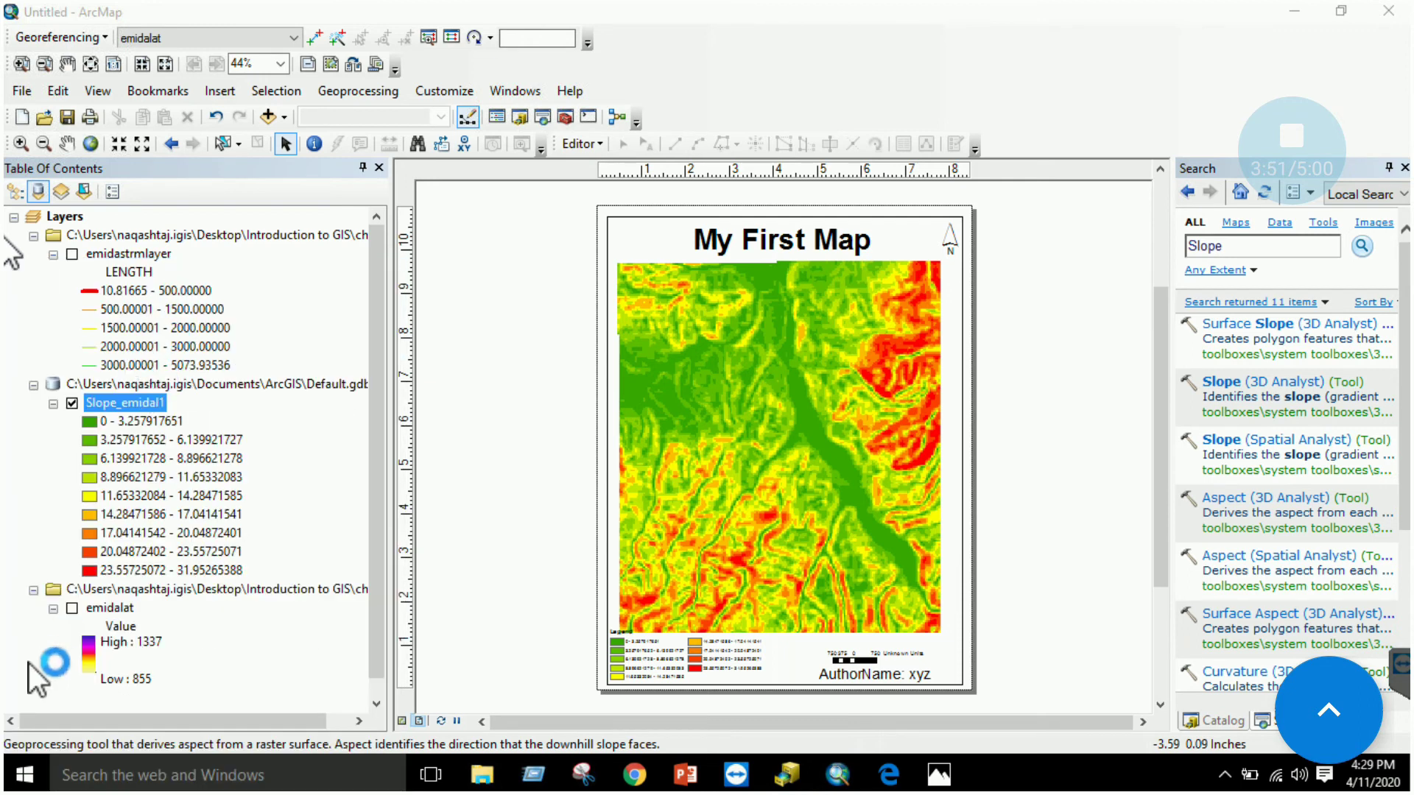
Step: Locate QGIS3 in the alphabetical list of all installed Windows apps
click(27, 774)
click(59, 729)
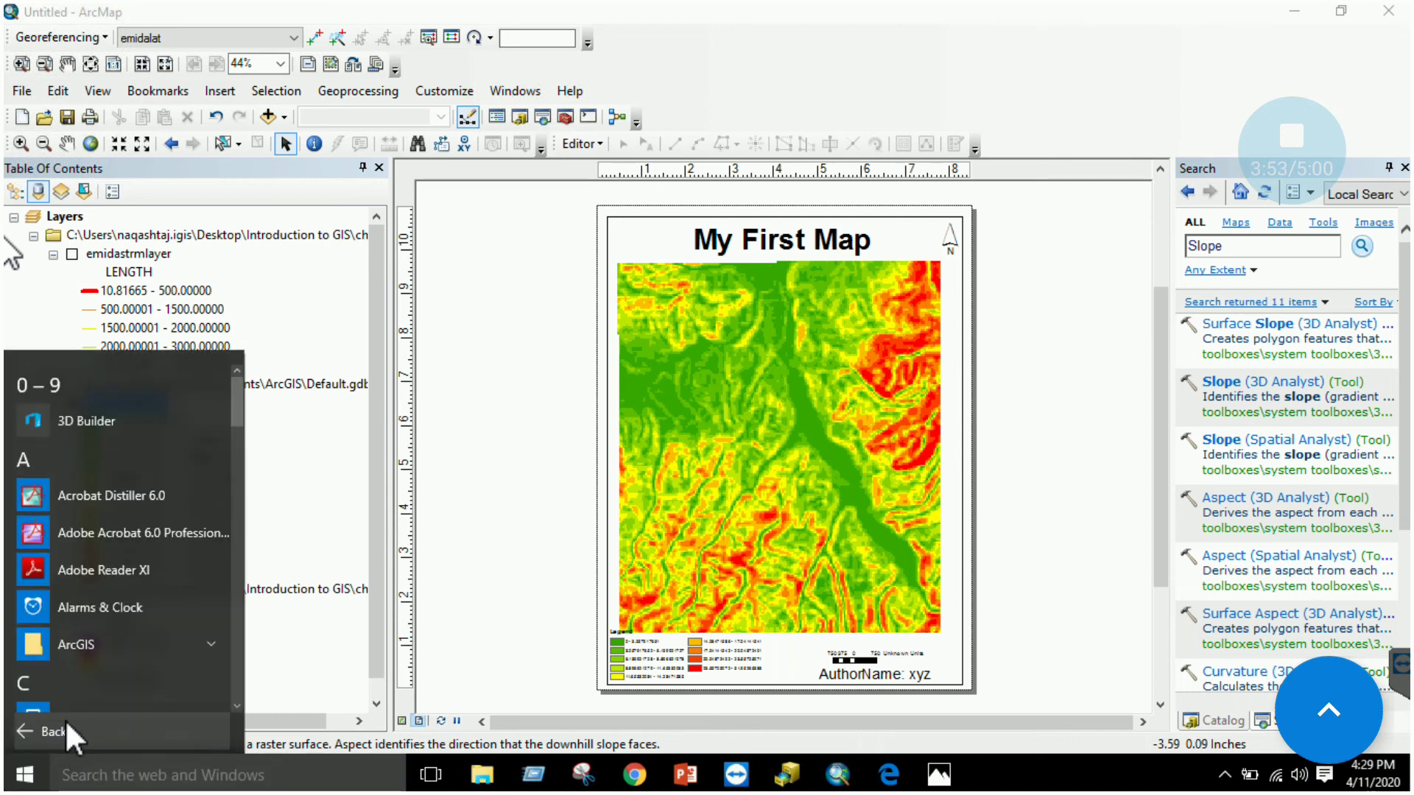
scroll(99, 608, down, 5)
scroll(99, 615, down, 10)
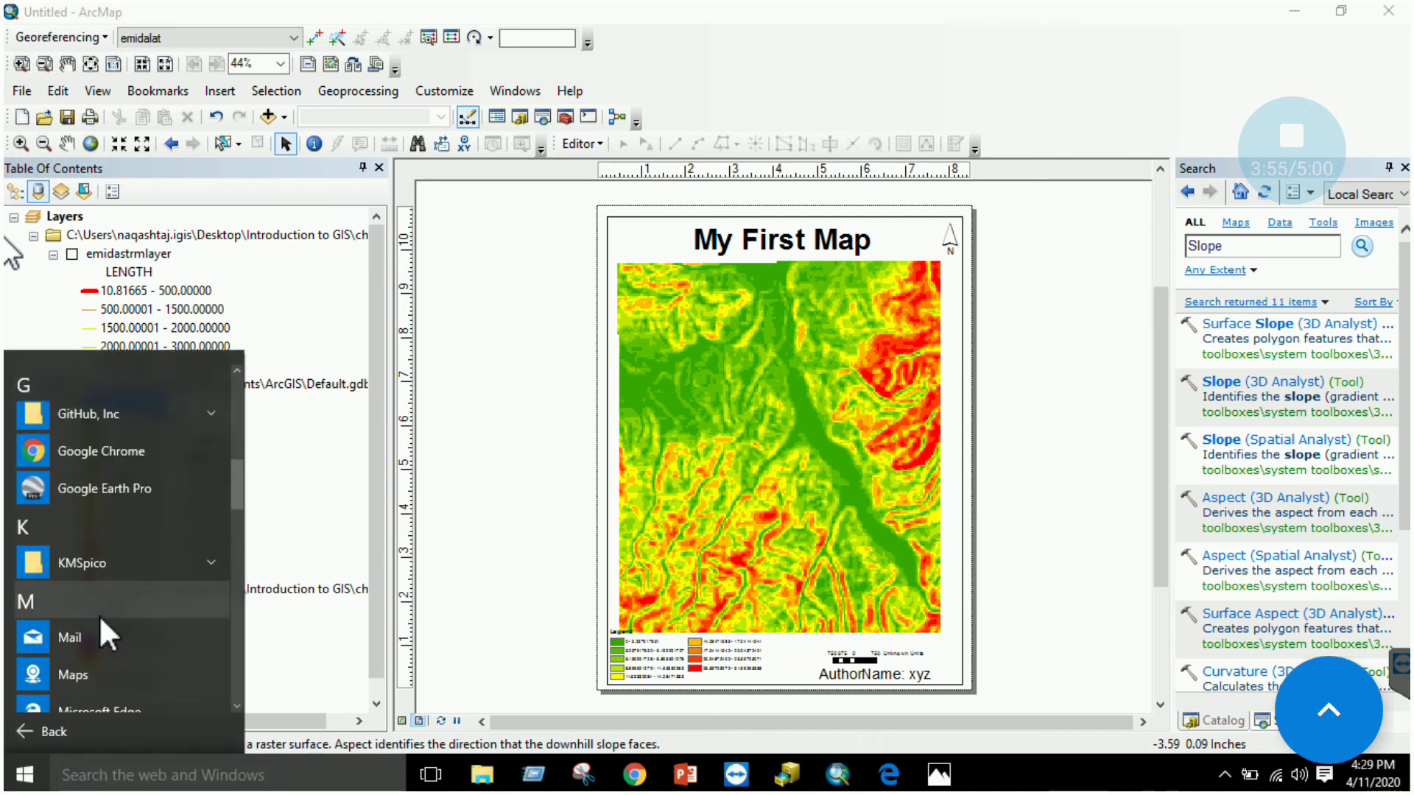
scroll(99, 614, down, 8)
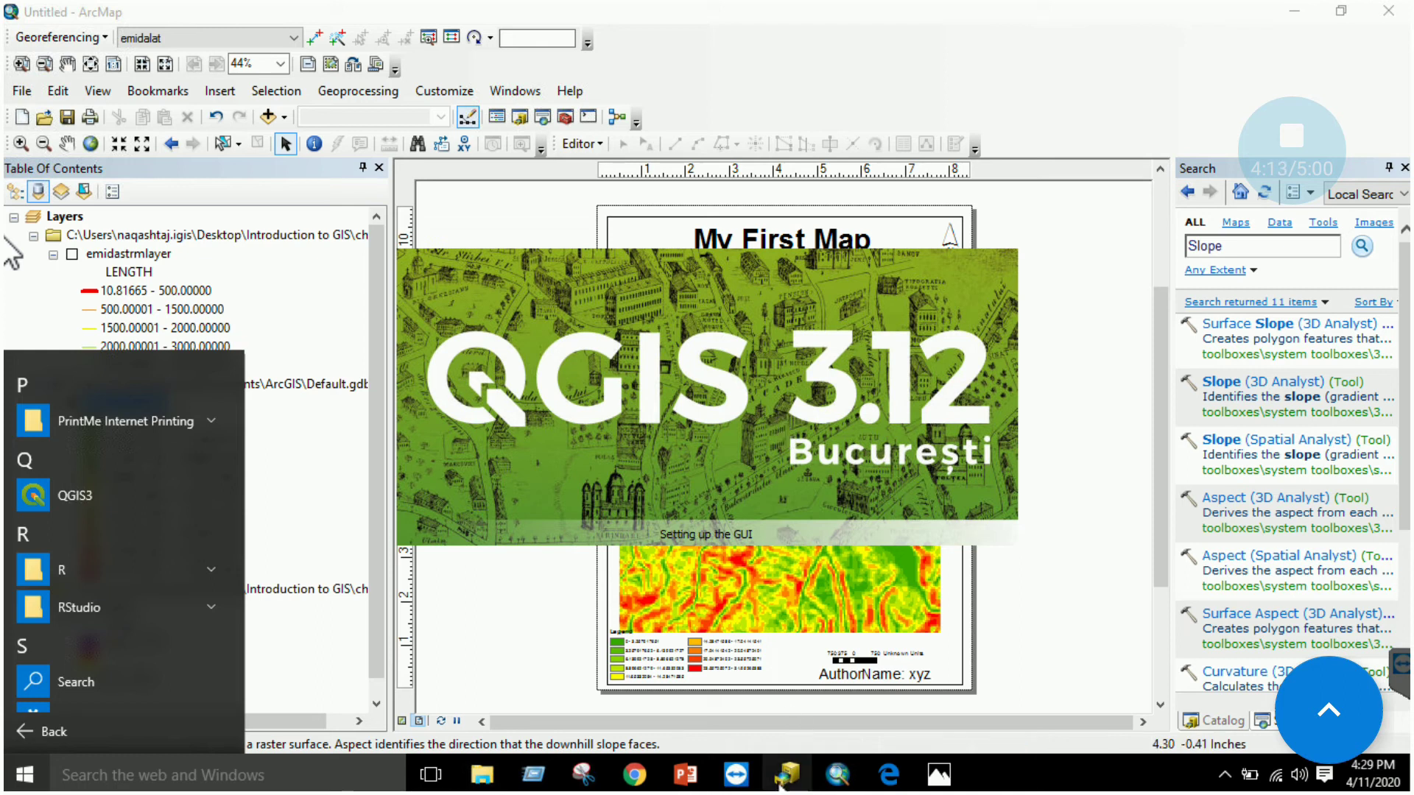
Step: Switch to Edge and read the Introduction to QGIS PDF's overview, training contents and software sections
click(889, 773)
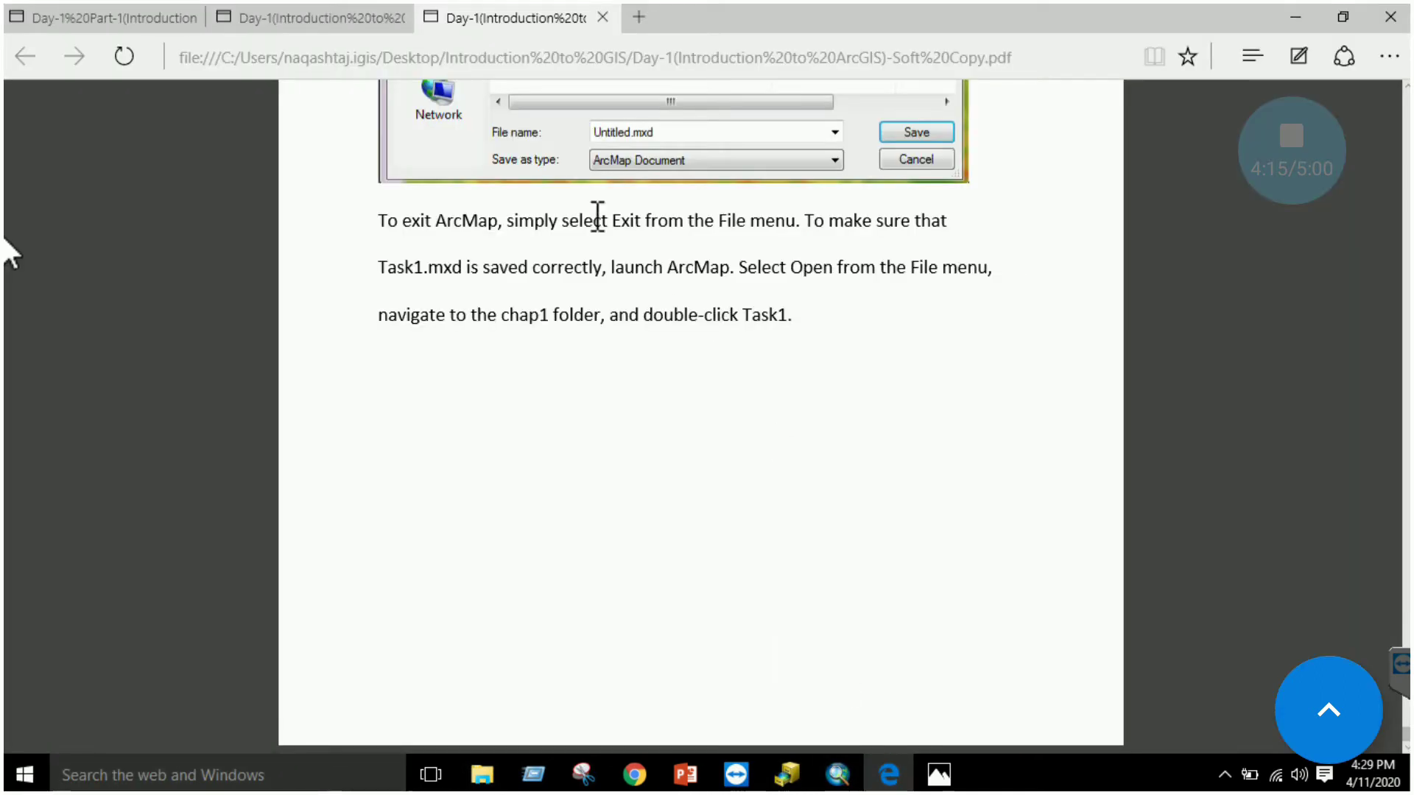
click(333, 7)
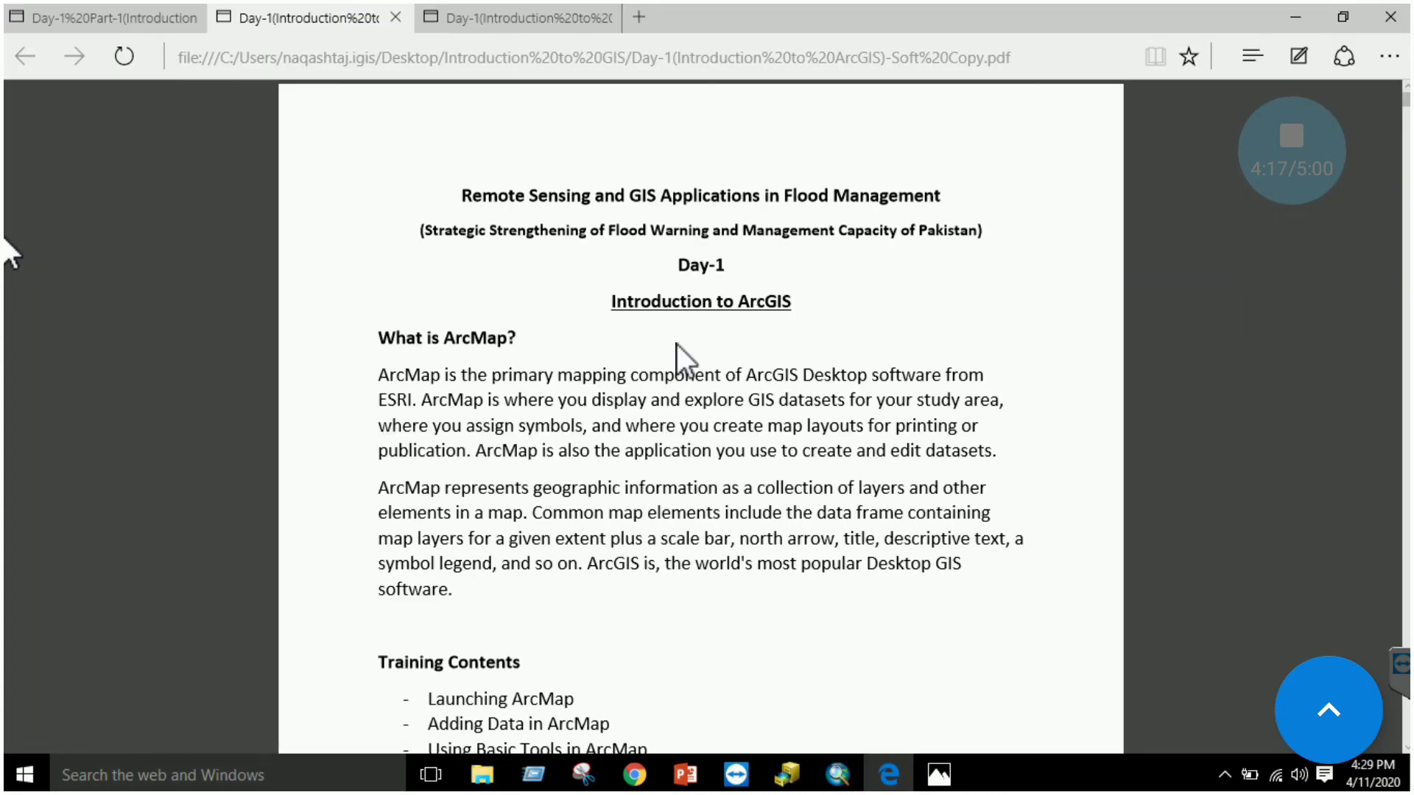
scroll(692, 435, down, 4)
scroll(580, 295, up, 1)
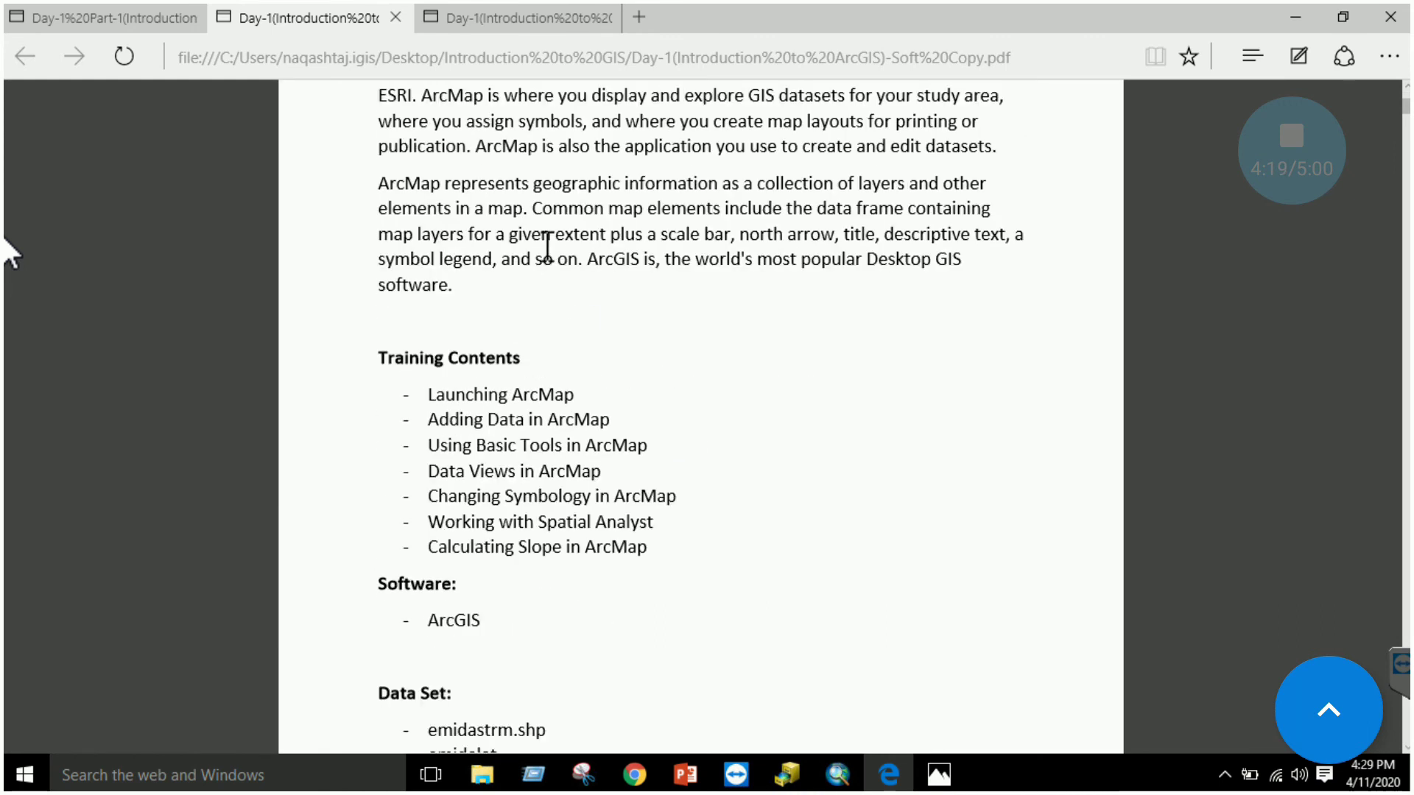
click(513, 21)
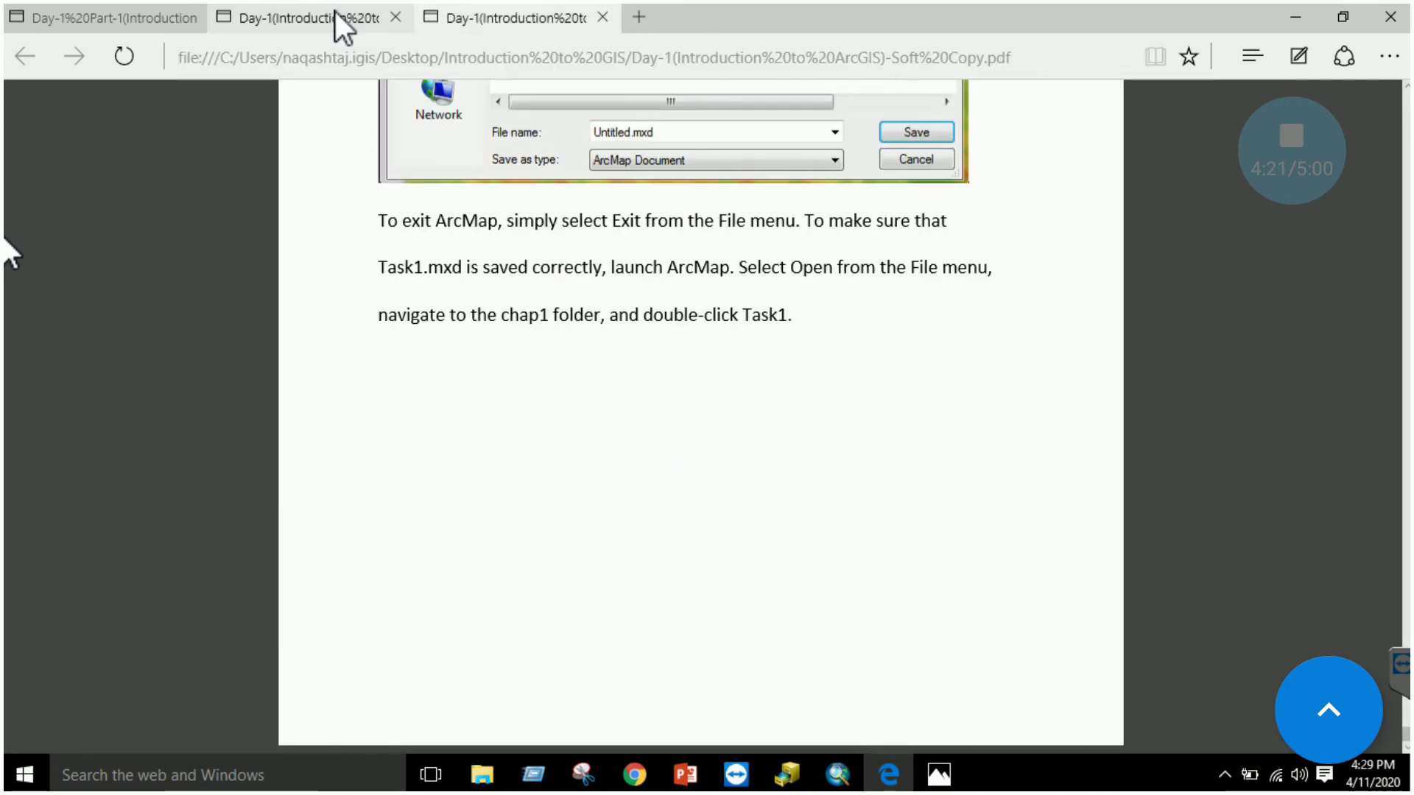
click(157, 21)
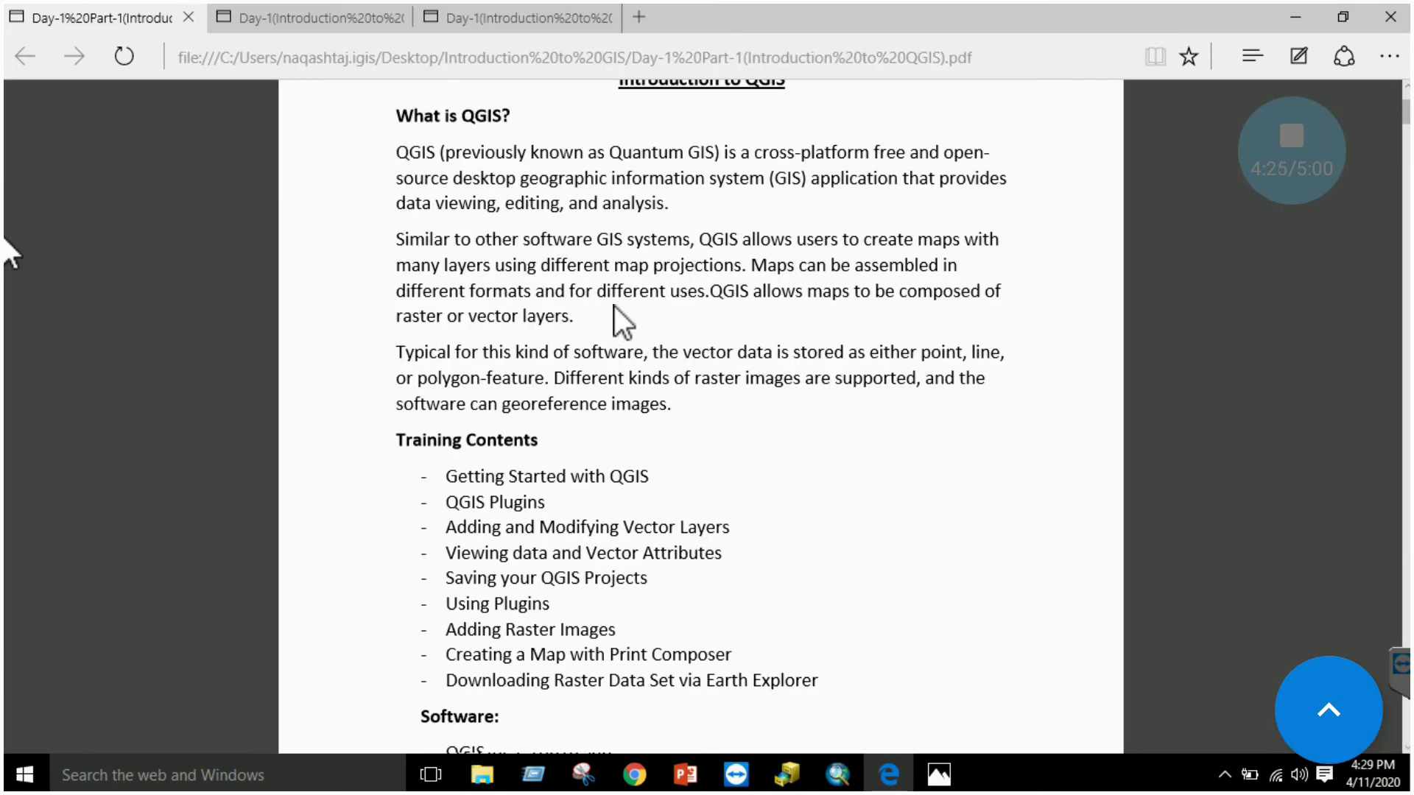
scroll(913, 250, up, 1)
scroll(812, 265, down, 1)
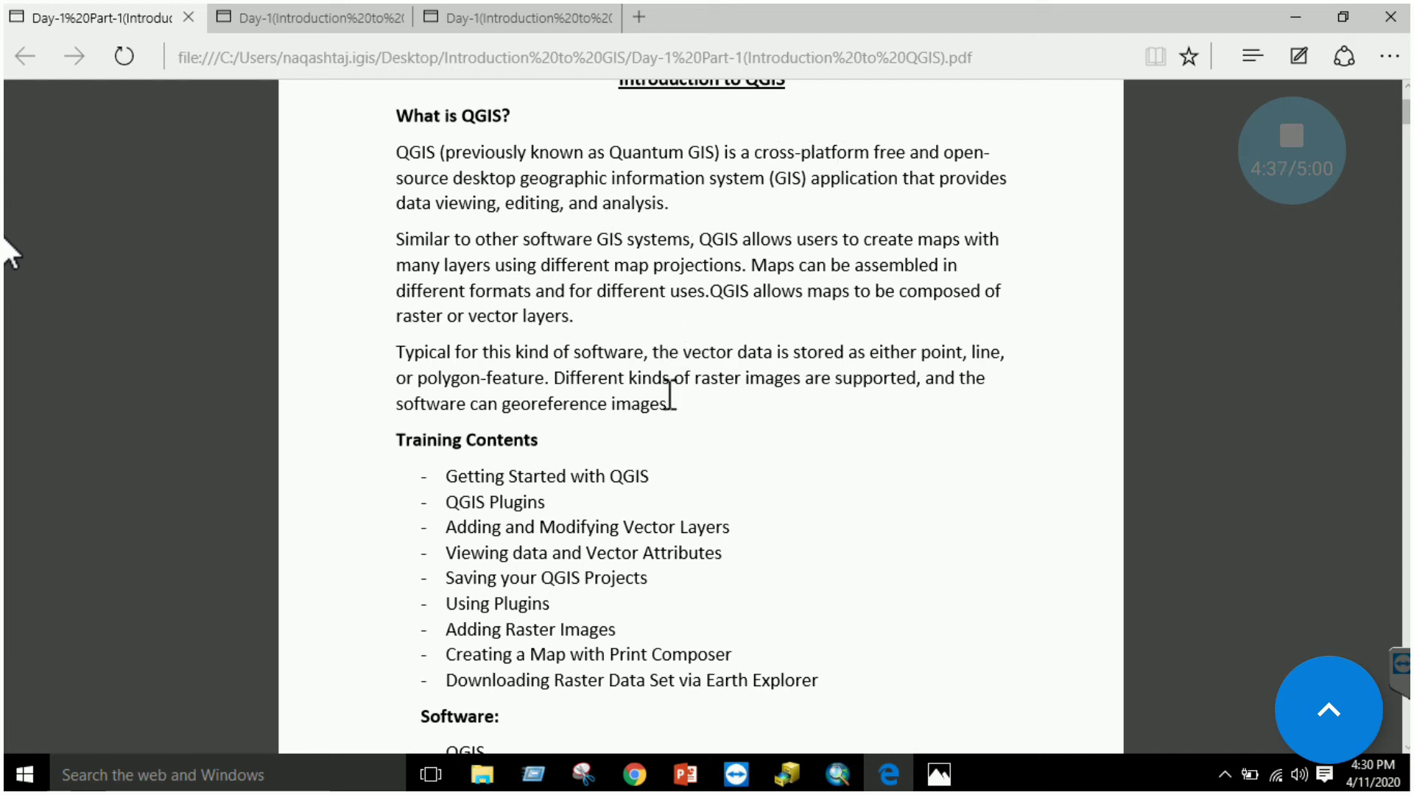
scroll(671, 398, down, 3)
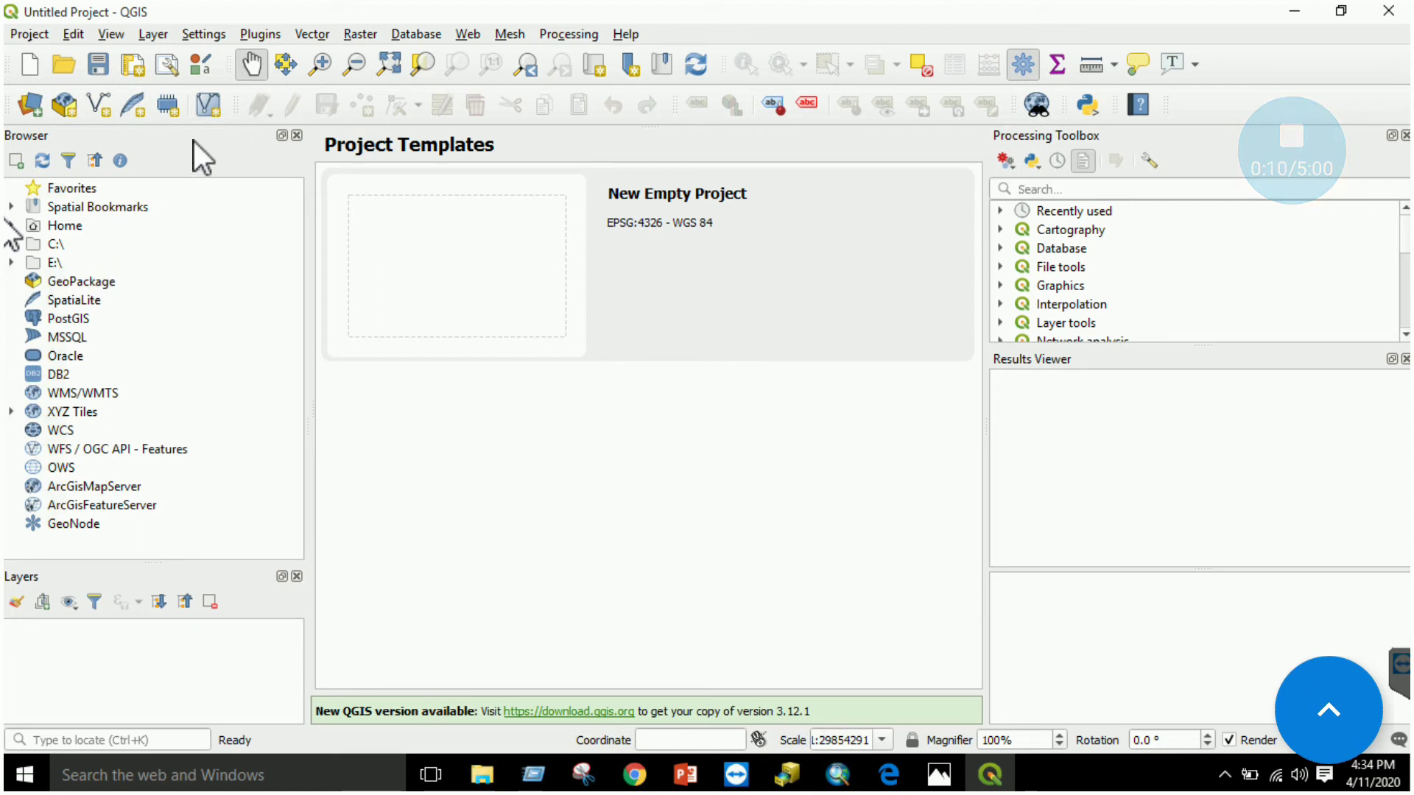
Step: In QGIS, start adding a vector layer from file and browse to the Data Set QGIS - Day 1 folder inside Lab-01
click(159, 37)
mouse_move(184, 109)
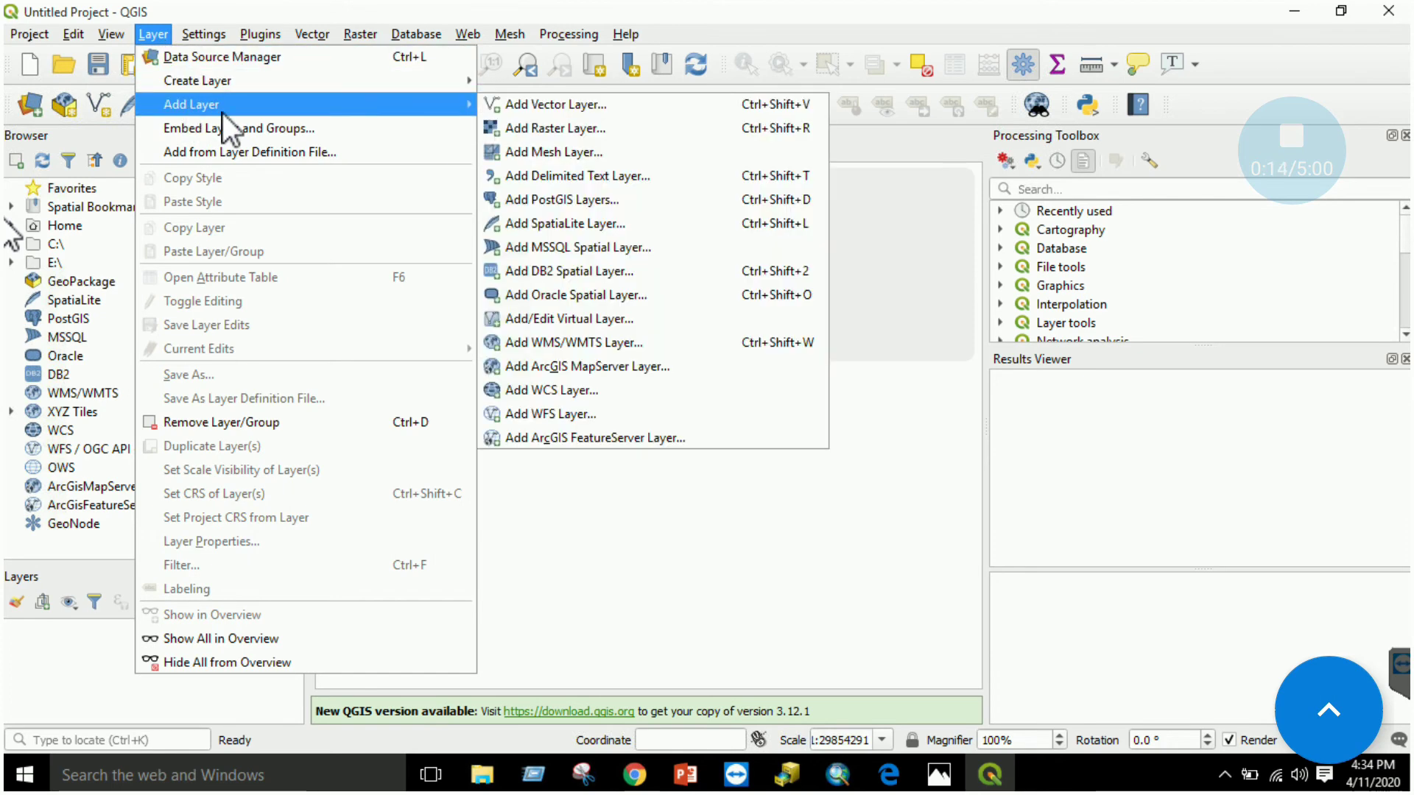
click(566, 108)
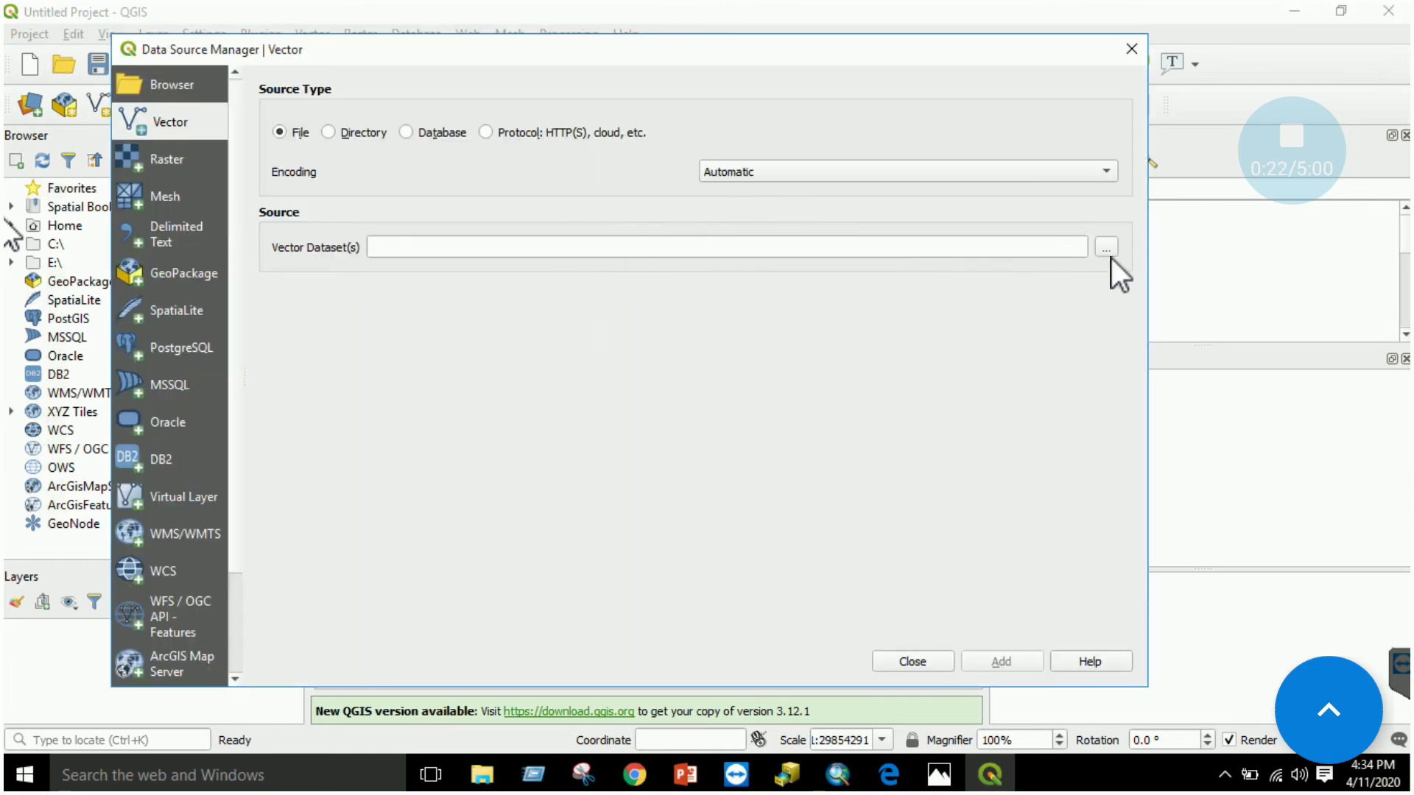
click(1106, 247)
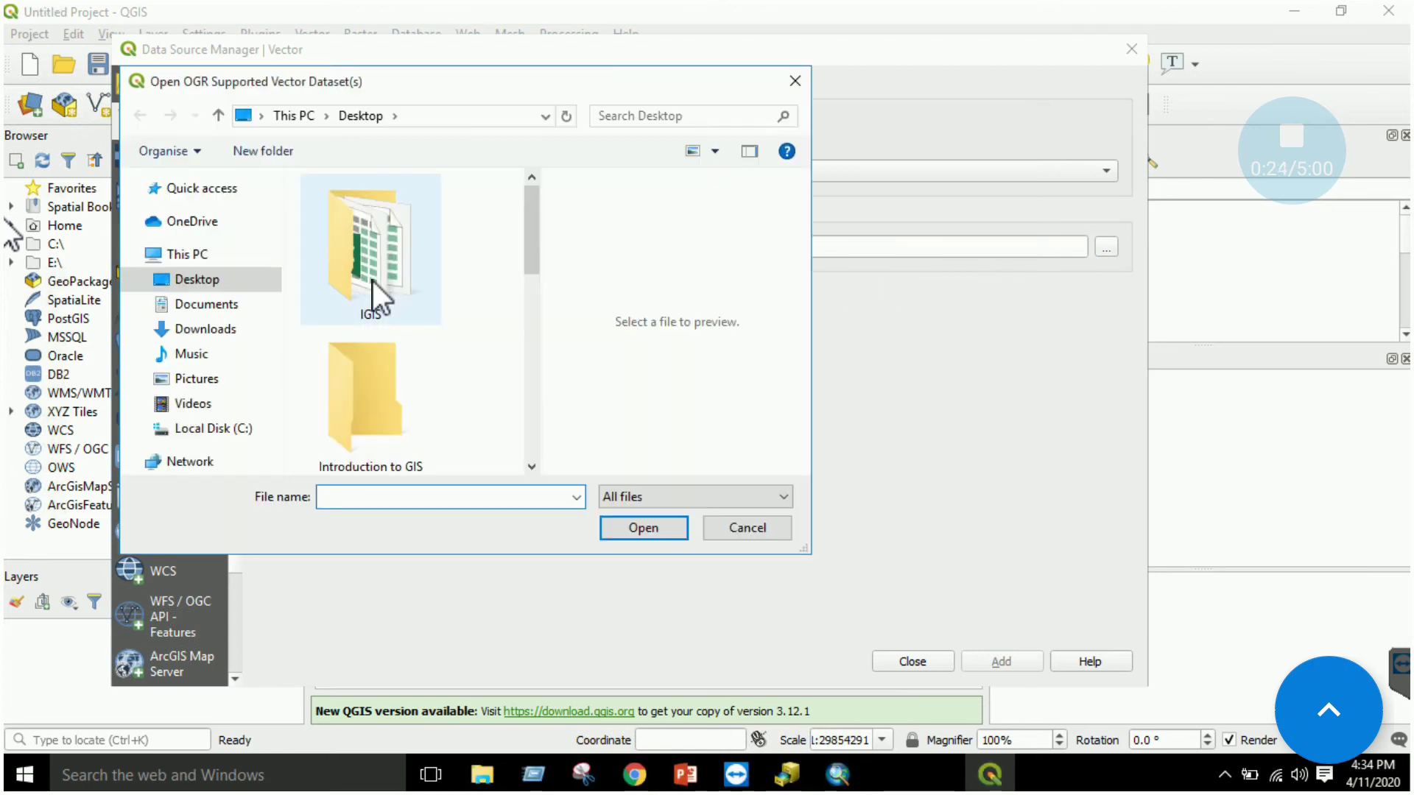
double_click(391, 398)
scroll(391, 389, down, 2)
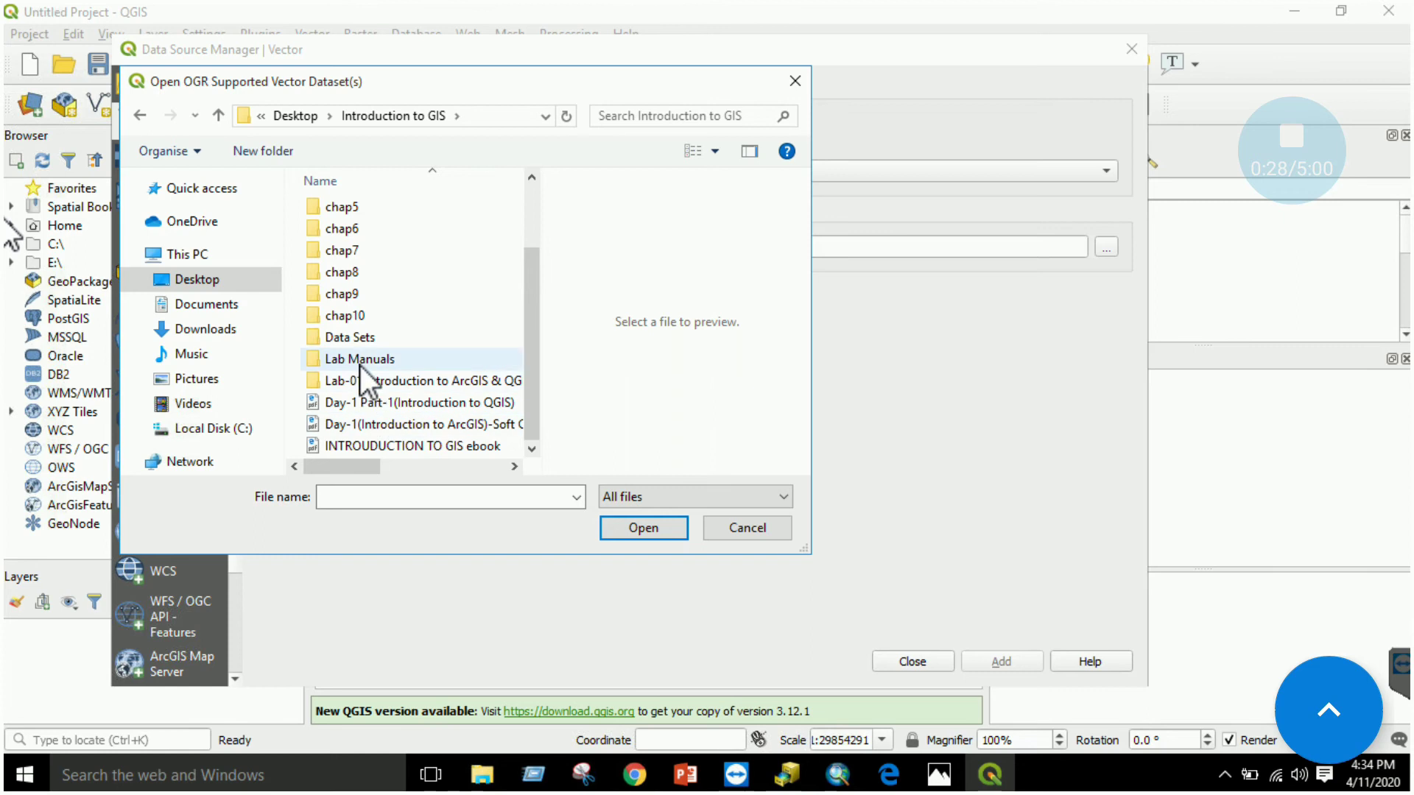
click(377, 381)
double_click(377, 382)
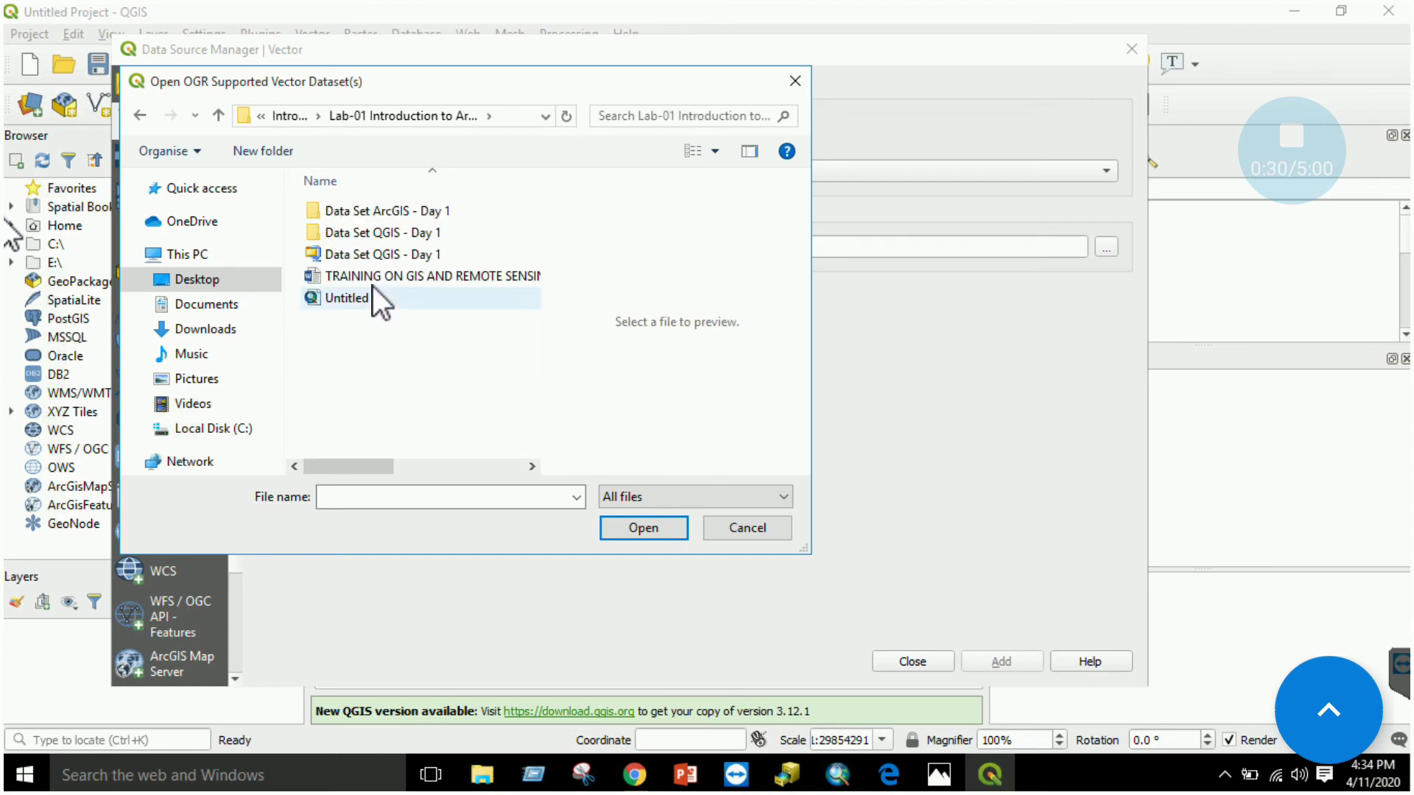
double_click(382, 232)
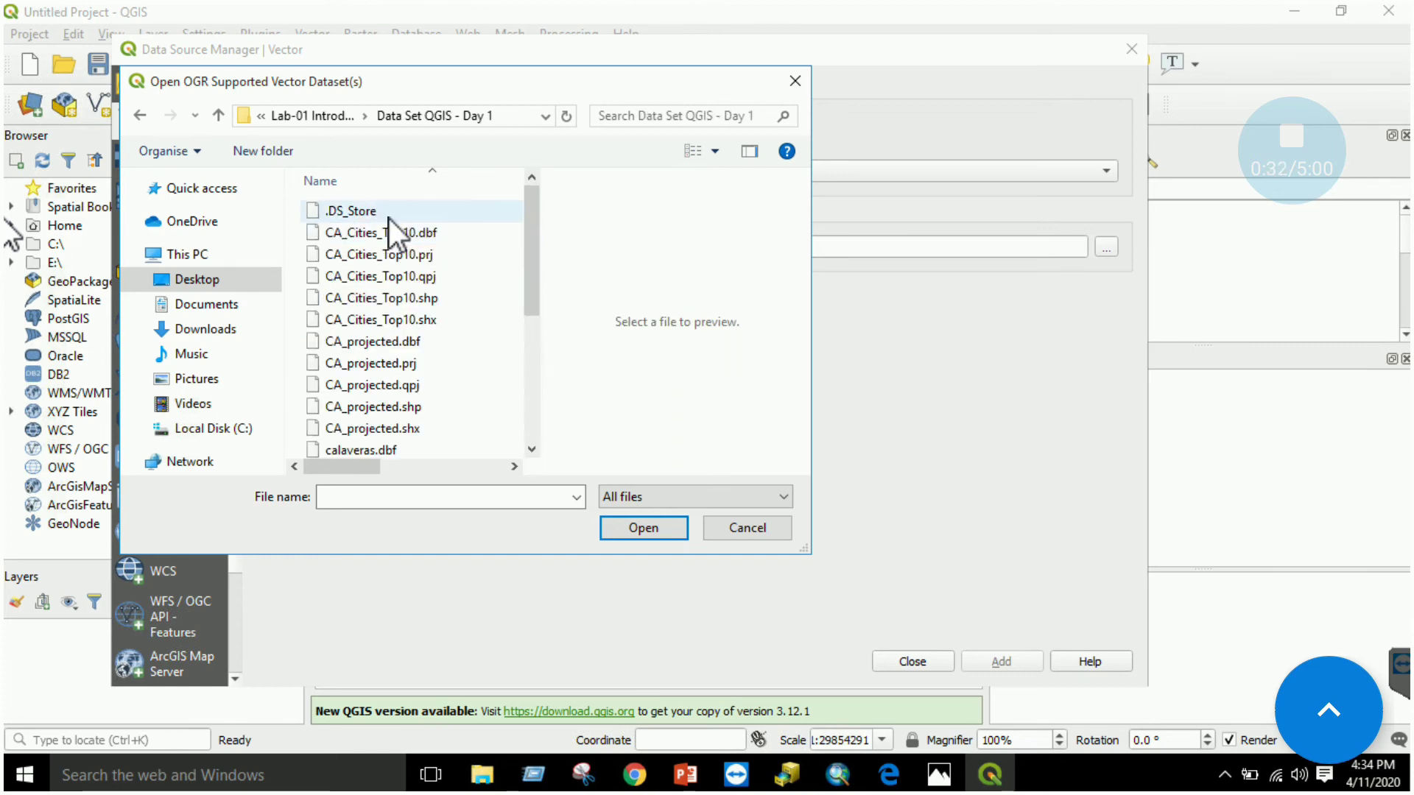
Step: Add CA_Cities_Top10.shp to the project as a vector layer and close the Data Source Manager
scroll(458, 324, down, 1)
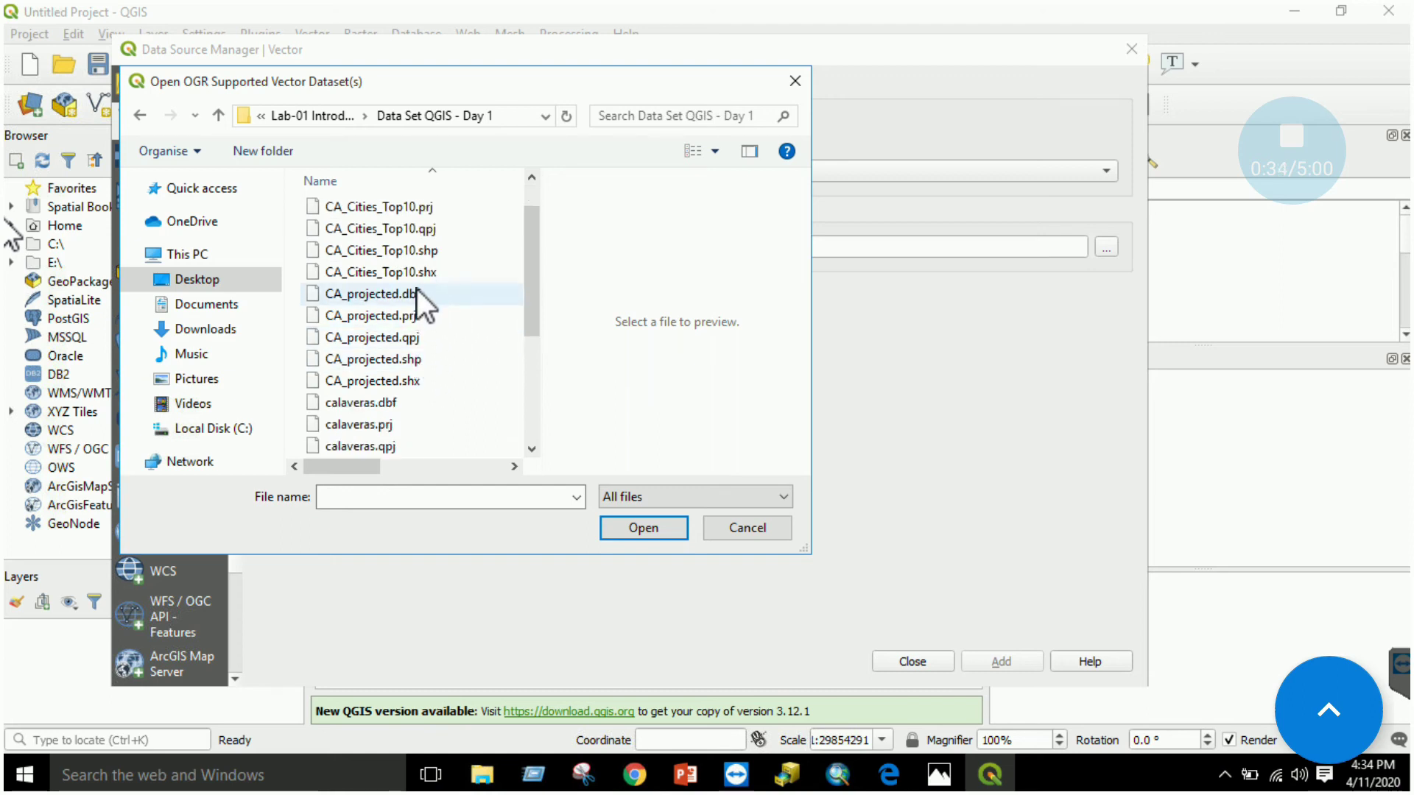
click(436, 254)
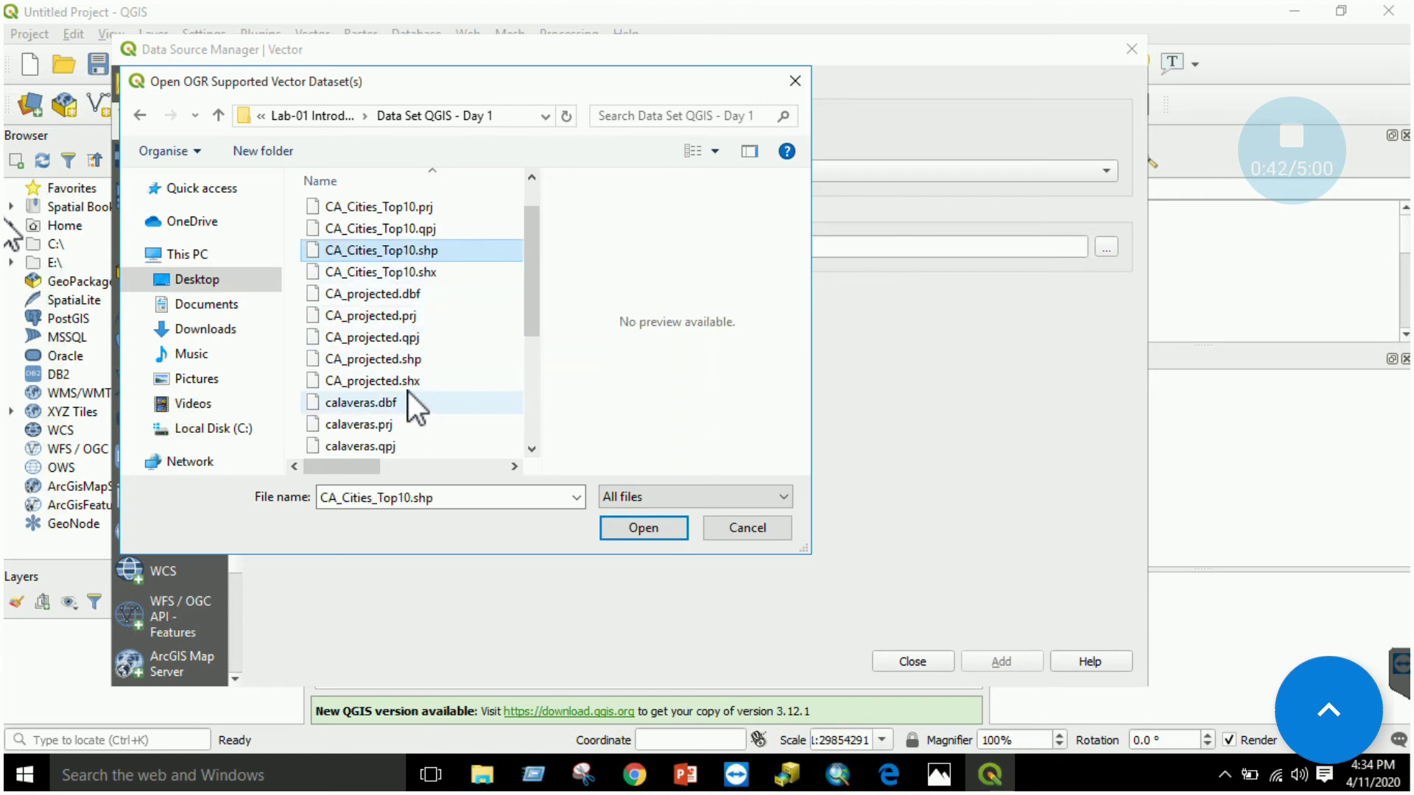
click(630, 528)
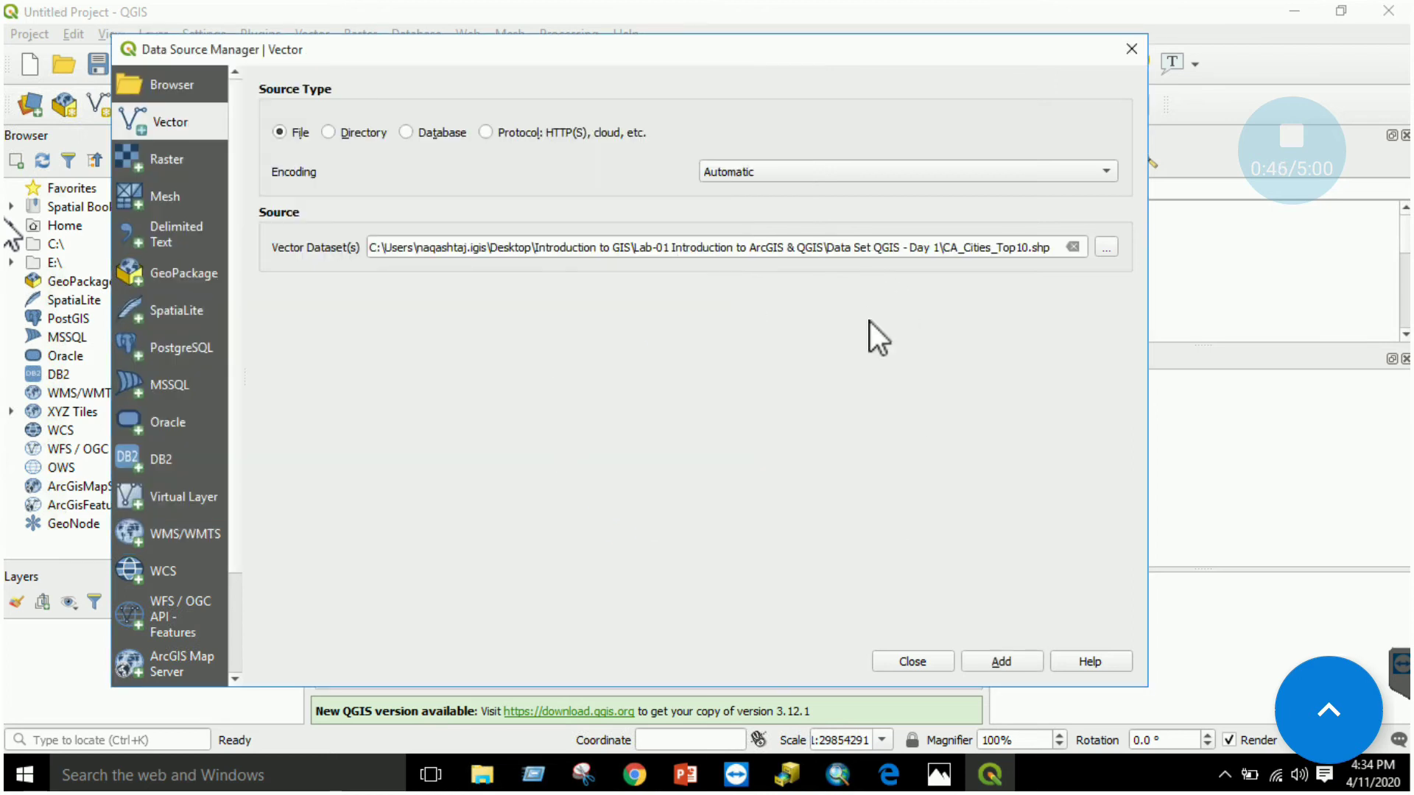
click(1009, 660)
click(911, 662)
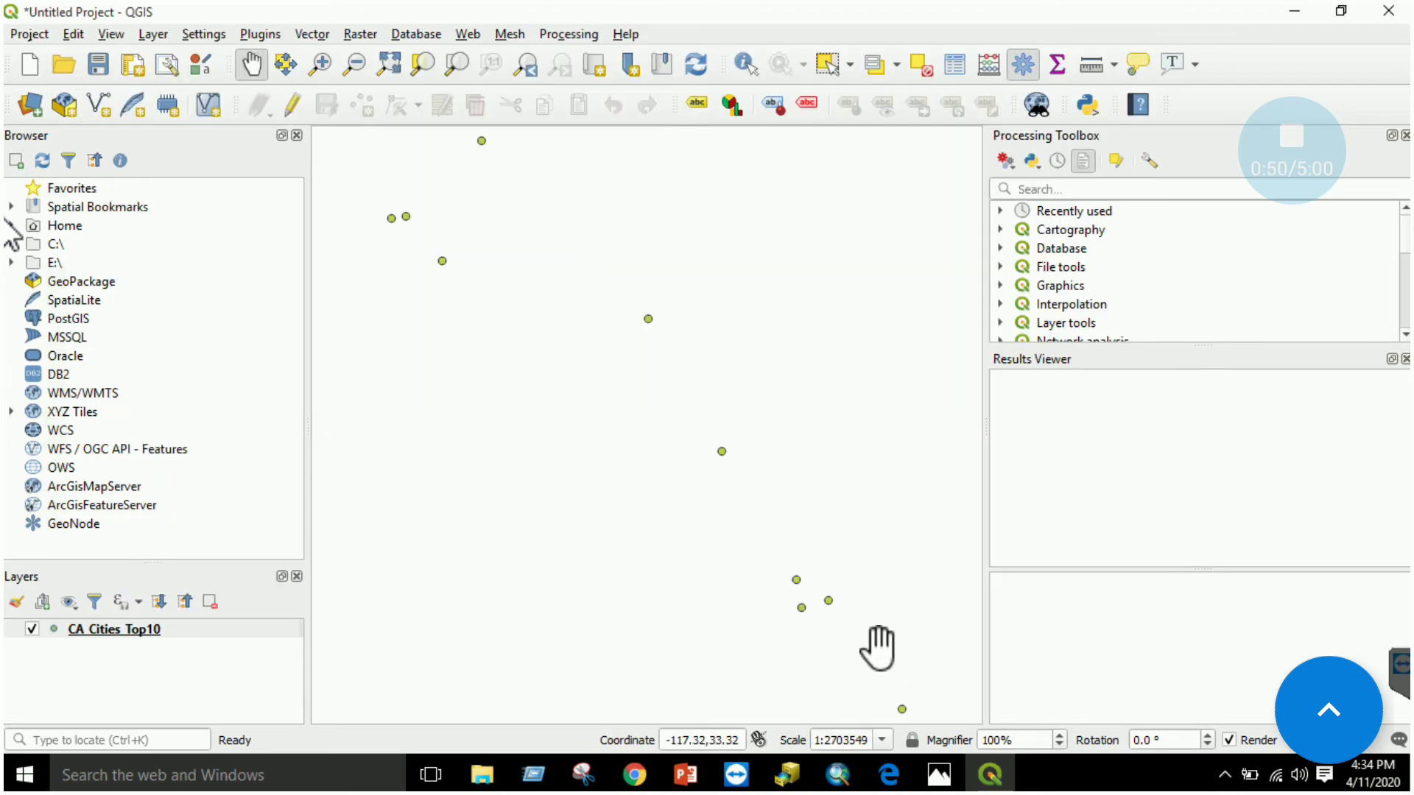
Step: Add CA_projected.shp from the Day 1 data set as a vector layer, accepting the Inverse of UTM zone 11N + NAD83 to WGS 84 (1) transformation
drag(666, 455, 654, 477)
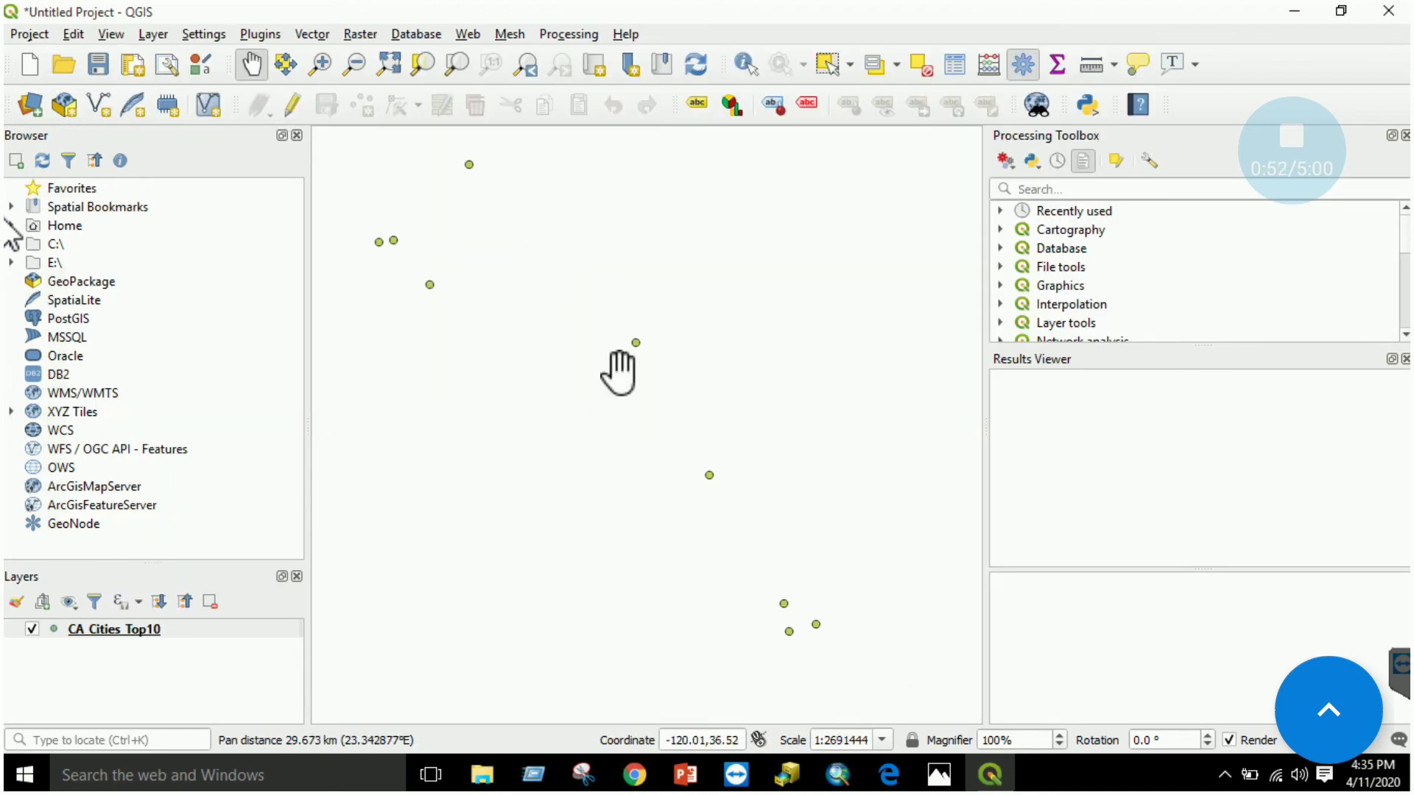
click(311, 35)
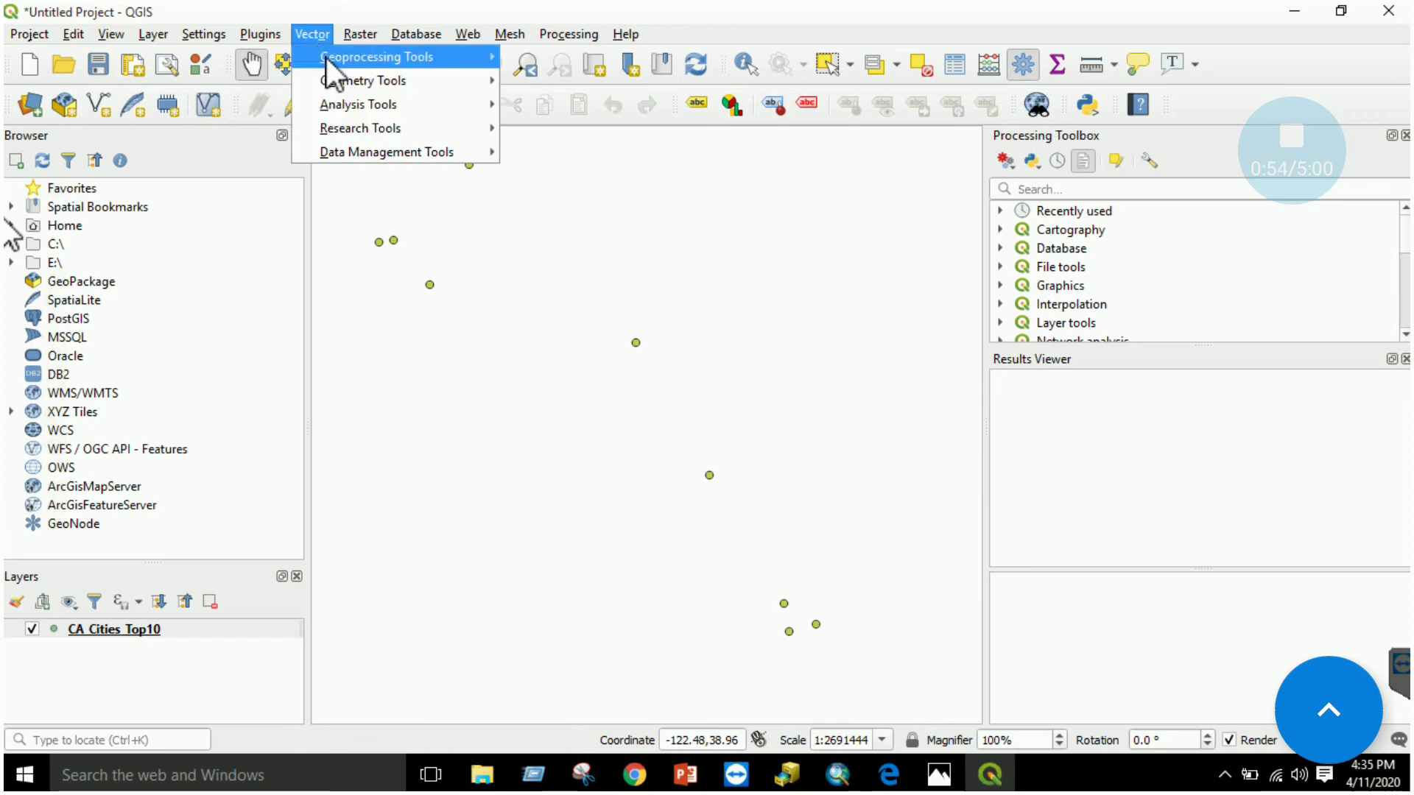
mouse_move(192, 104)
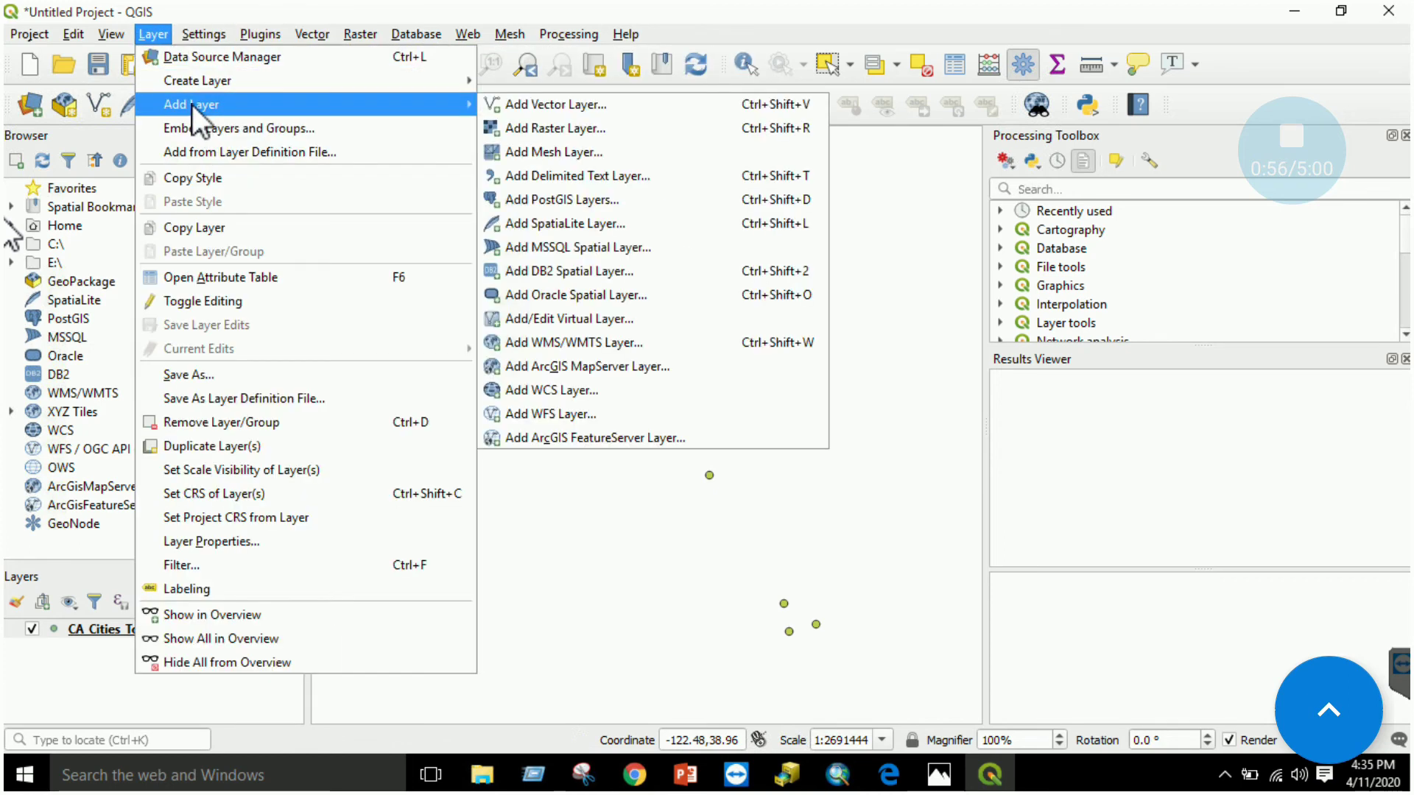
click(511, 107)
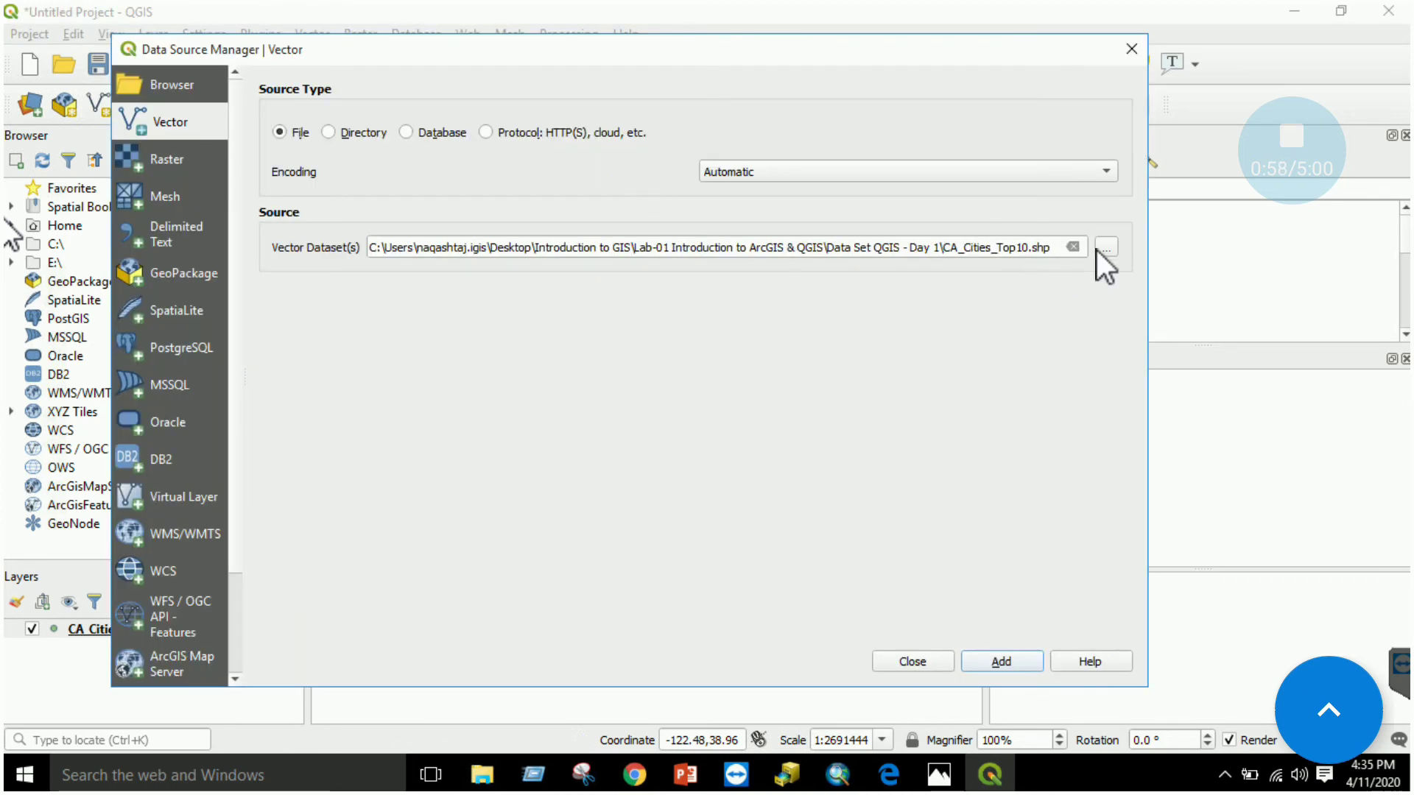
click(1104, 248)
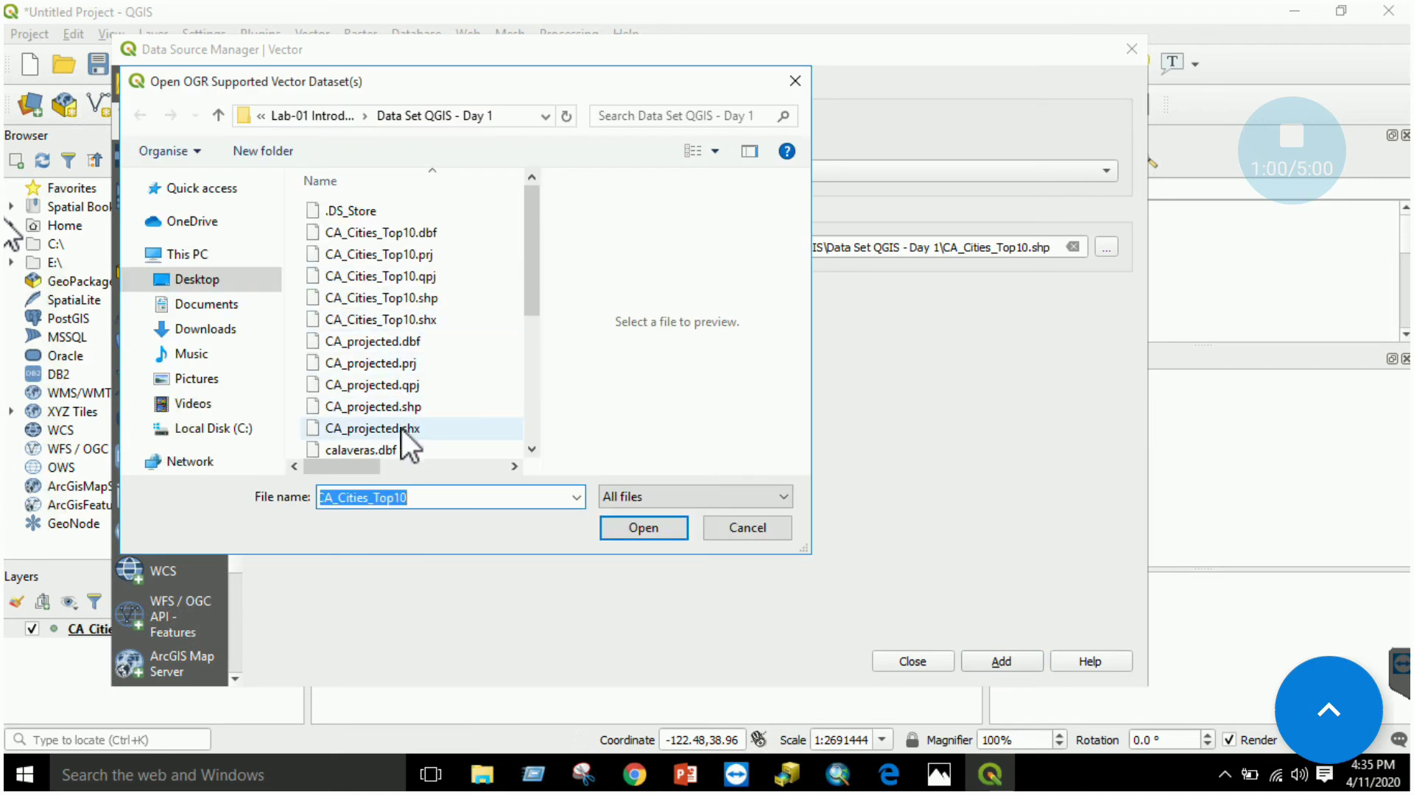
click(398, 406)
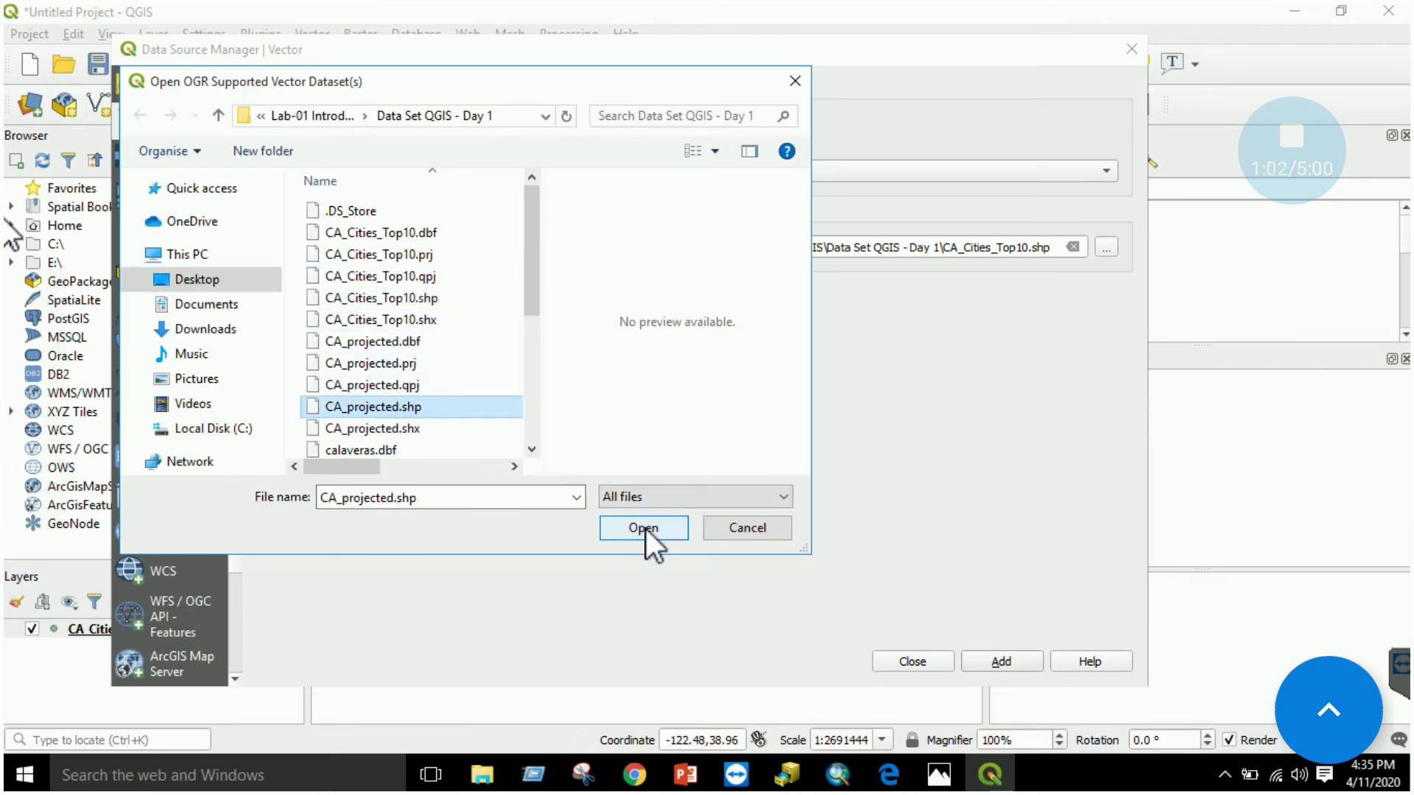
click(644, 527)
click(971, 661)
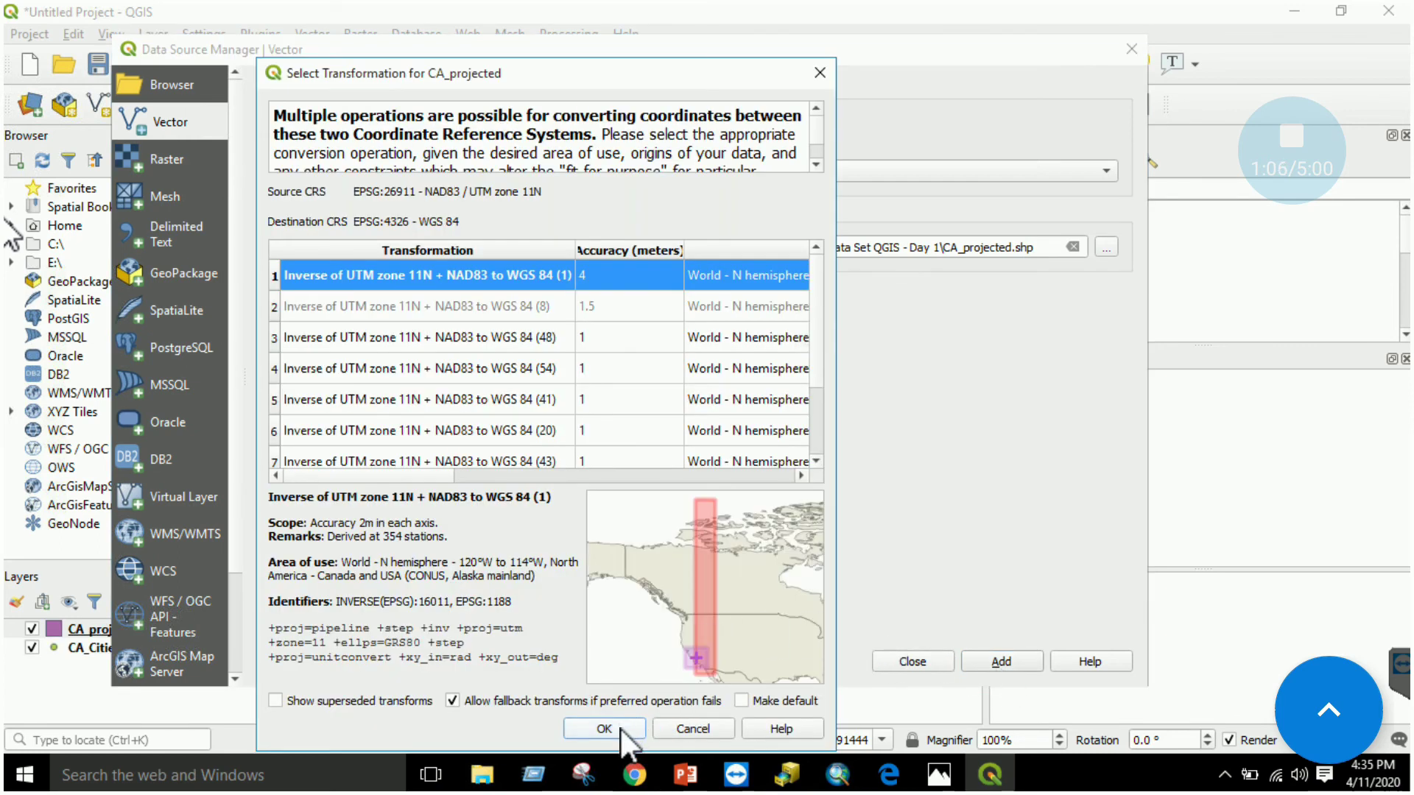
click(622, 730)
click(874, 662)
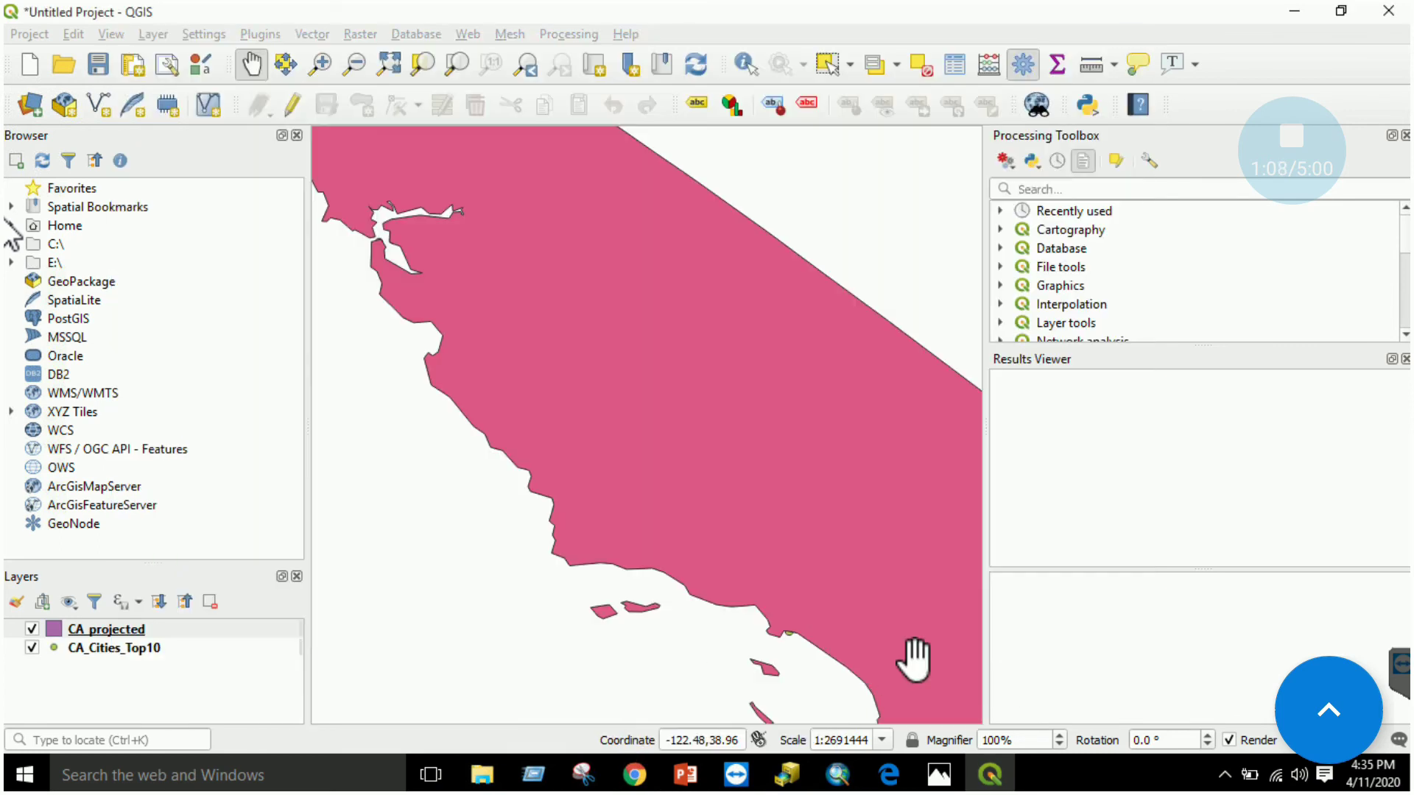
Step: Add Calaveras.tif from the Data Set QGIS - Day 1 folder as a raster layer and close the Data Source Manager
drag(717, 401, 625, 419)
scroll(630, 426, down, 2)
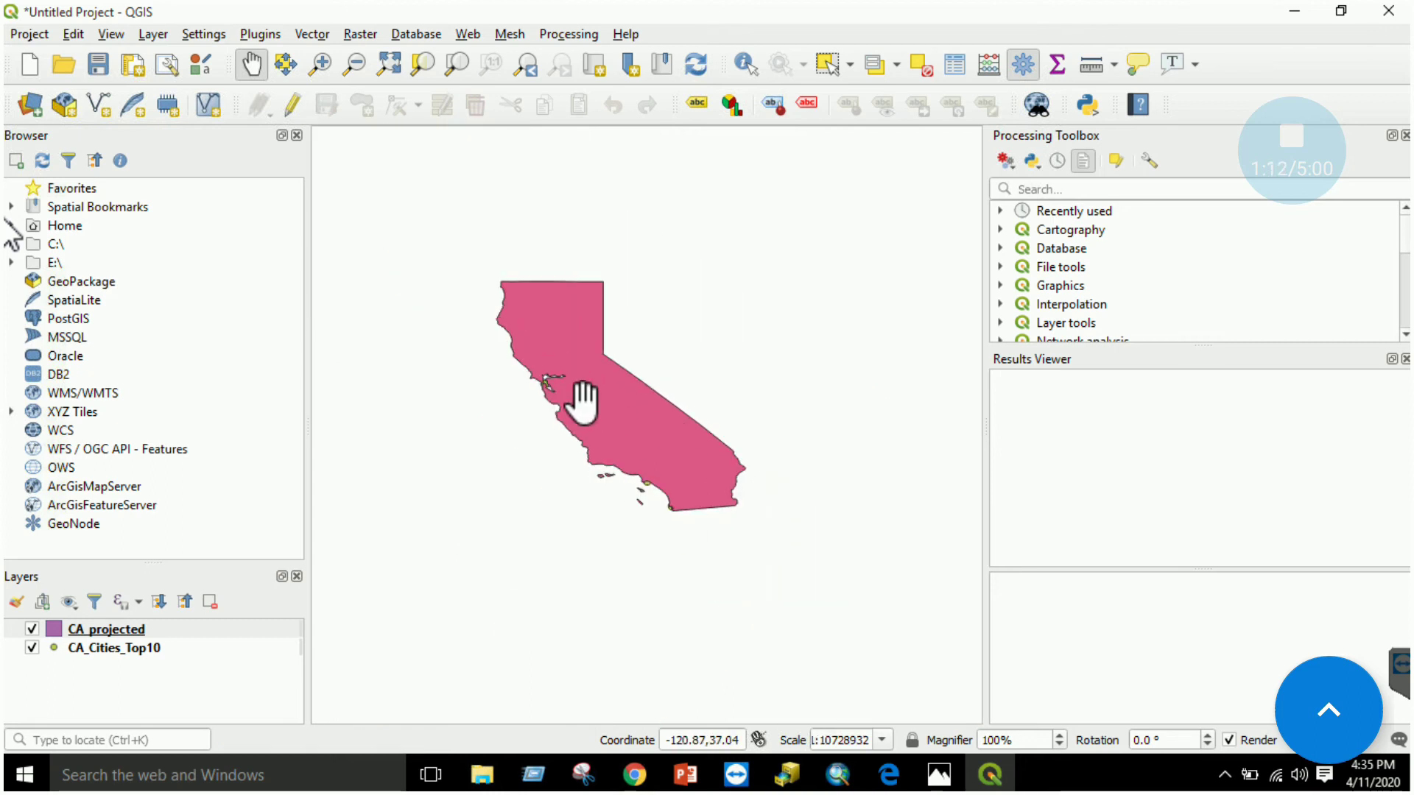
scroll(583, 402, up, 1)
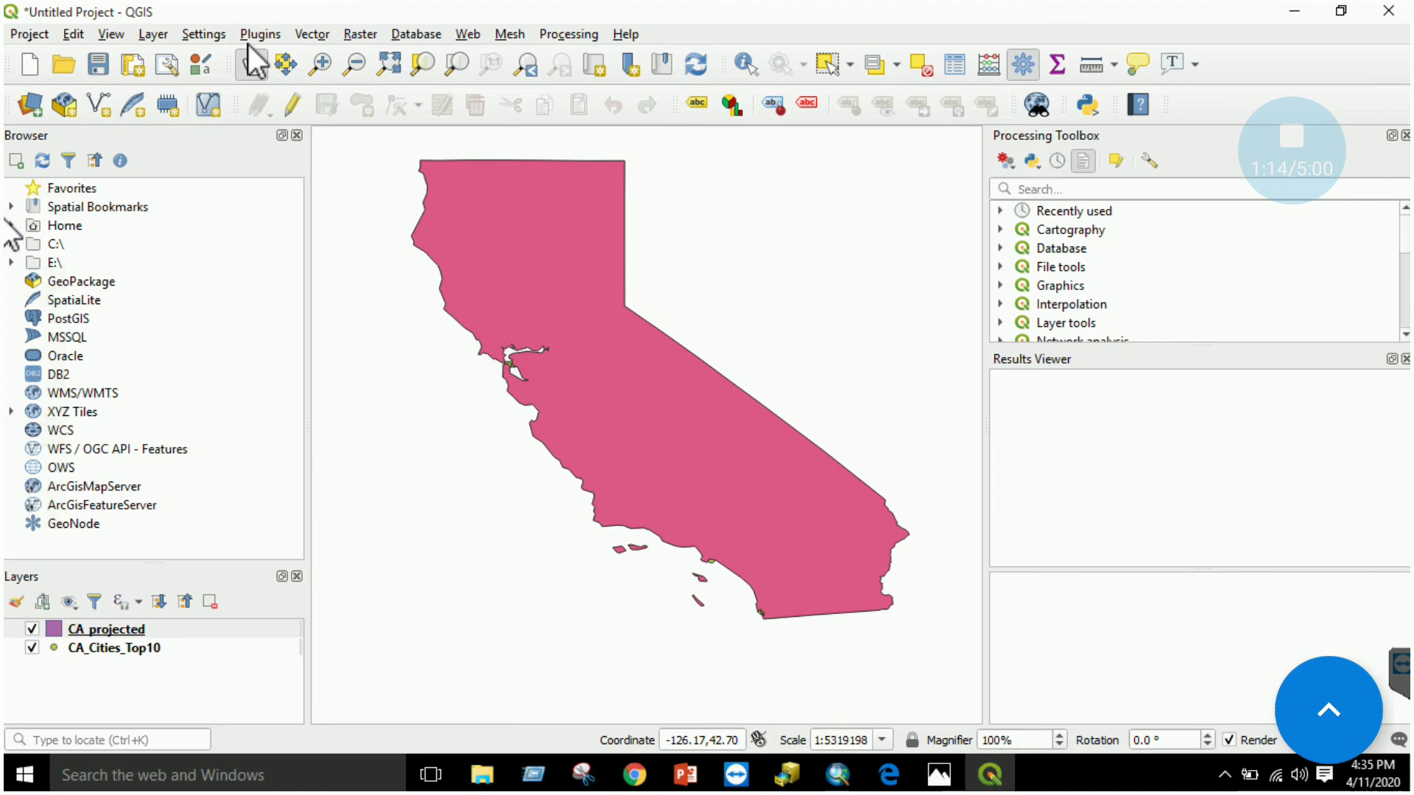
click(151, 33)
mouse_move(179, 109)
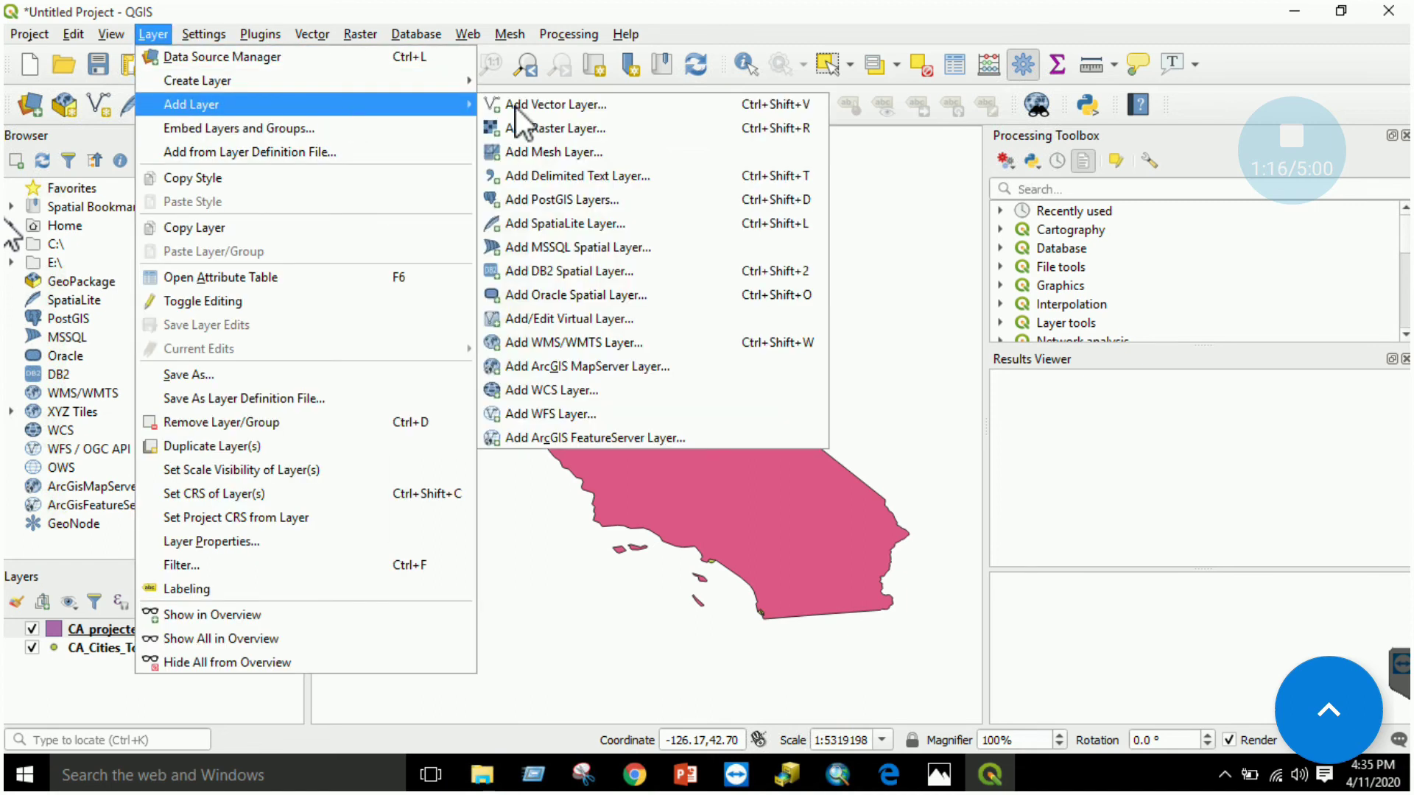
click(543, 130)
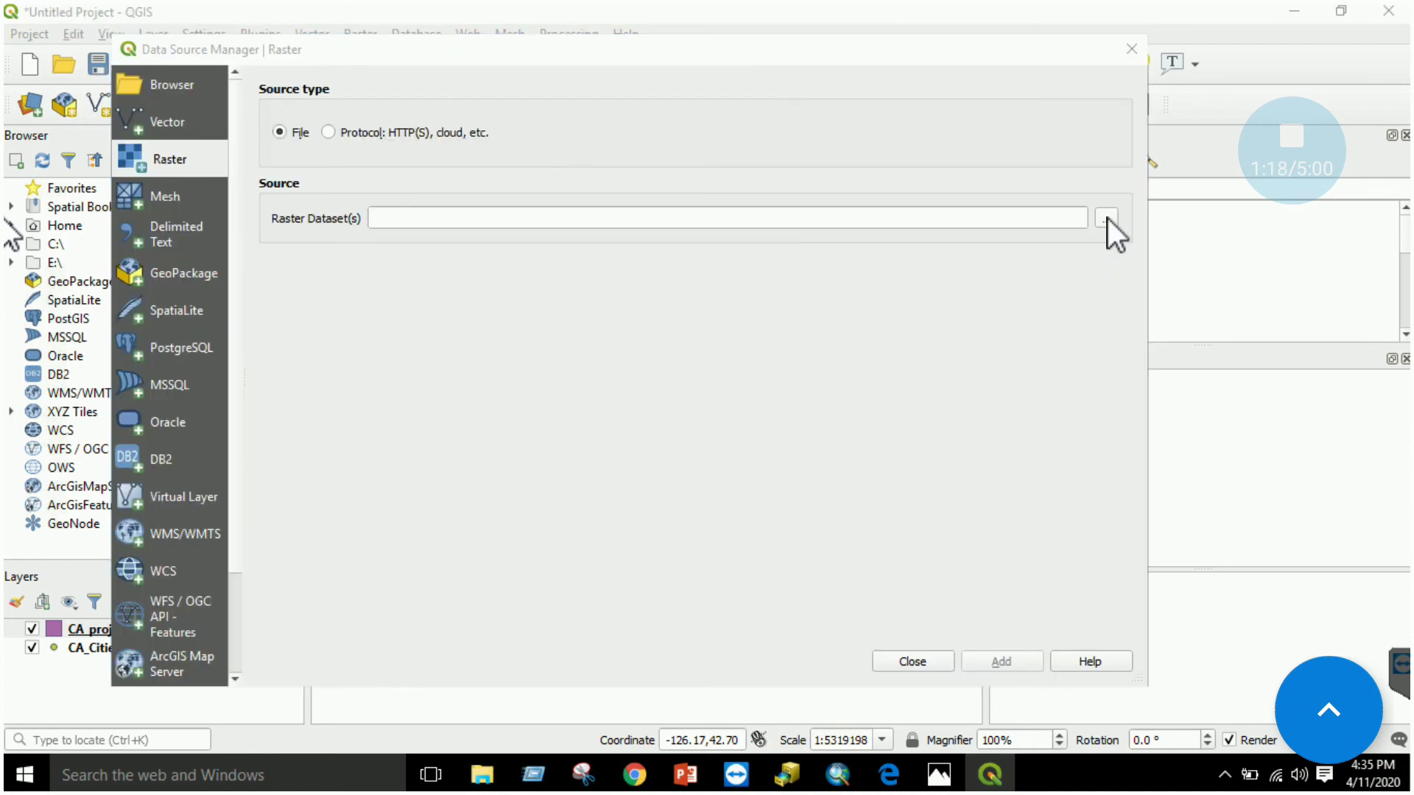
click(1106, 218)
scroll(409, 284, down, 3)
scroll(409, 284, down, 1)
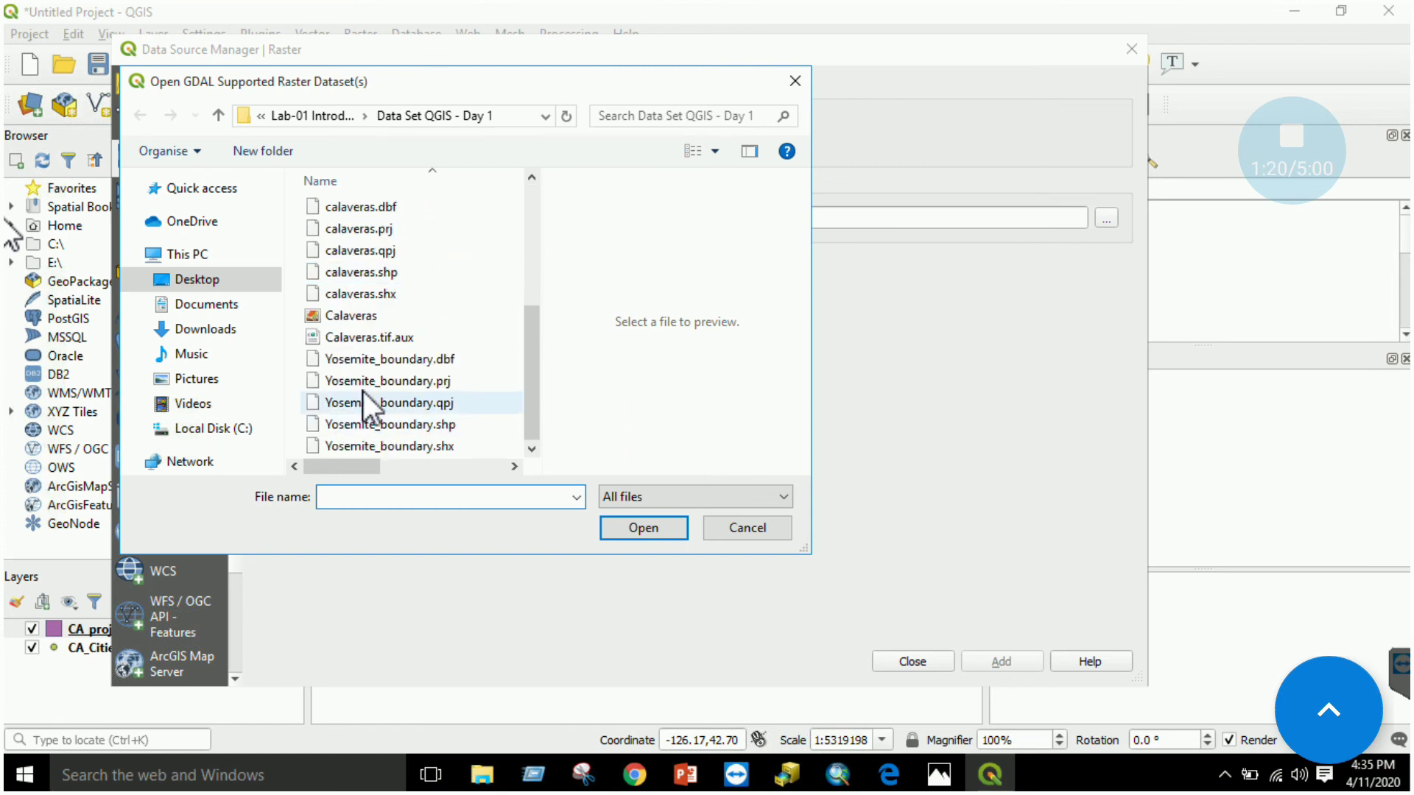
click(350, 316)
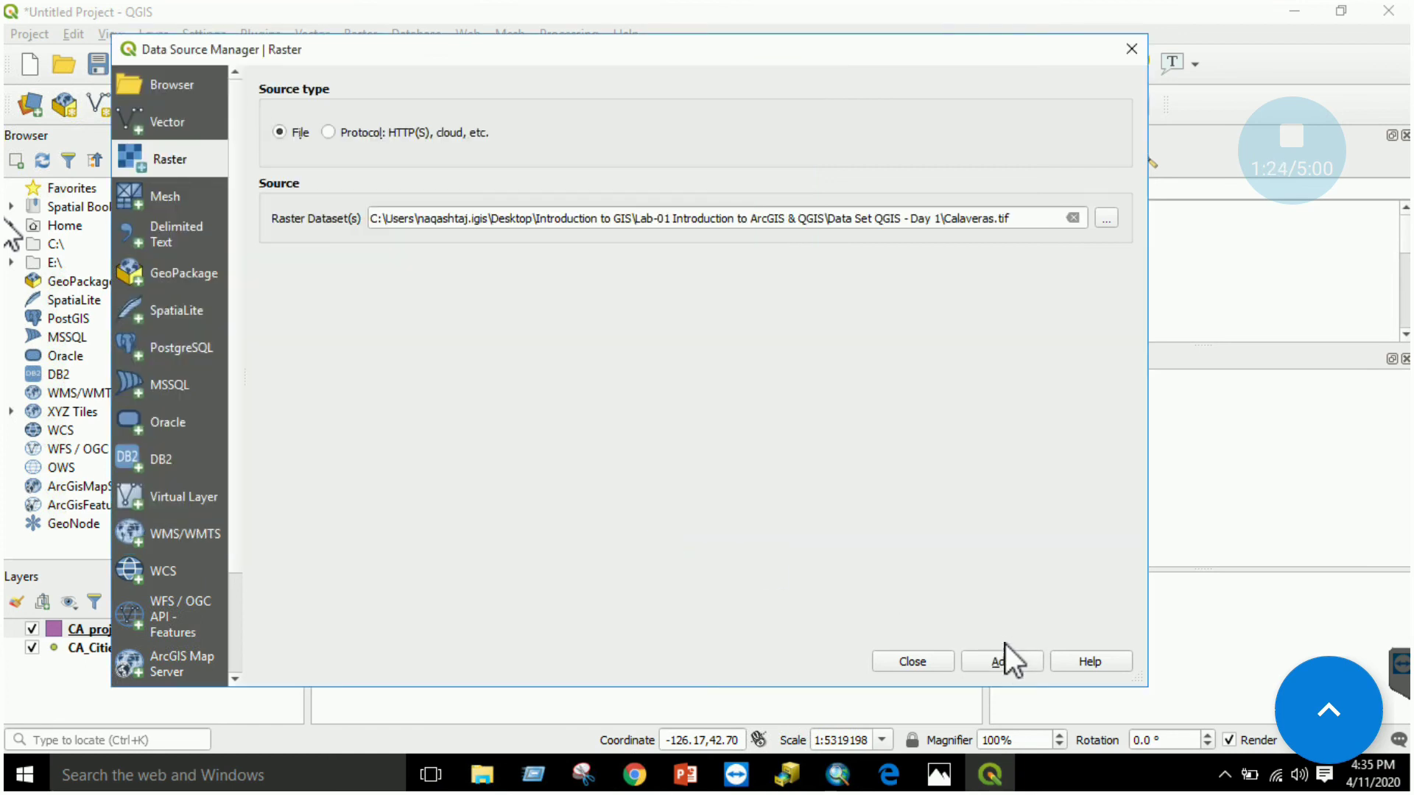
click(1003, 660)
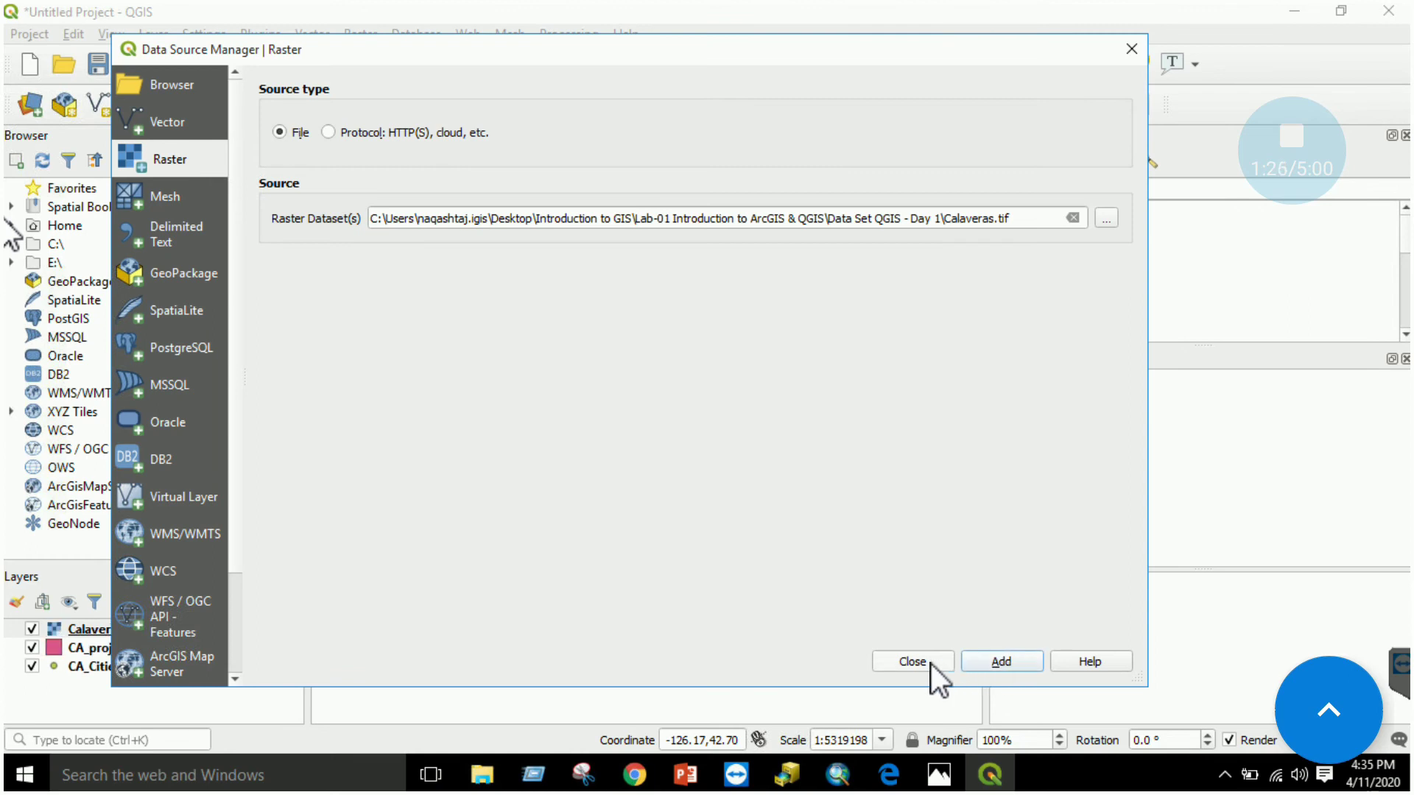
click(930, 662)
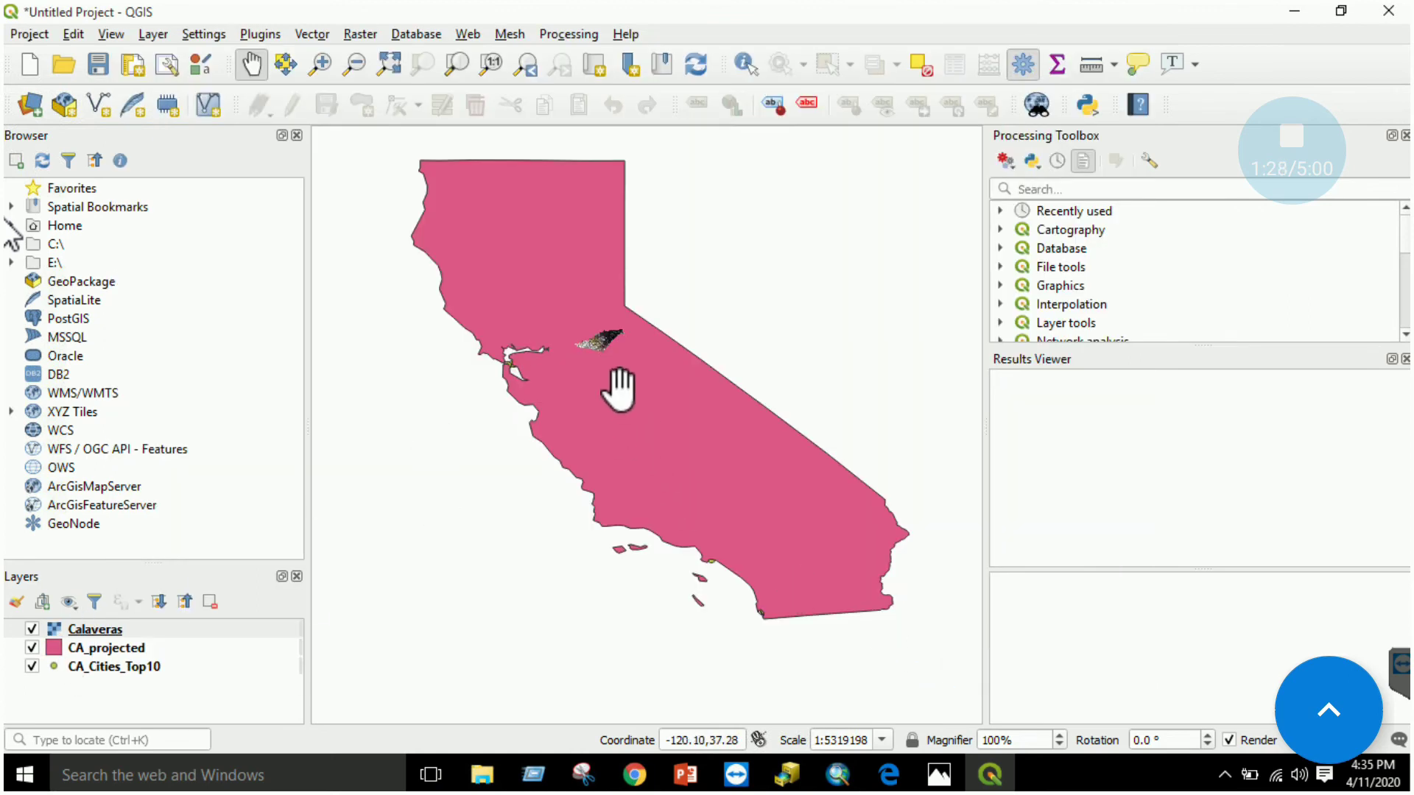
Step: Zoom to the Calaveras raster layer and examine its imagery both in close detail and as a whole
scroll(619, 390, down, 3)
scroll(600, 392, up, 6)
drag(830, 335, 517, 552)
drag(727, 354, 314, 634)
click(115, 630)
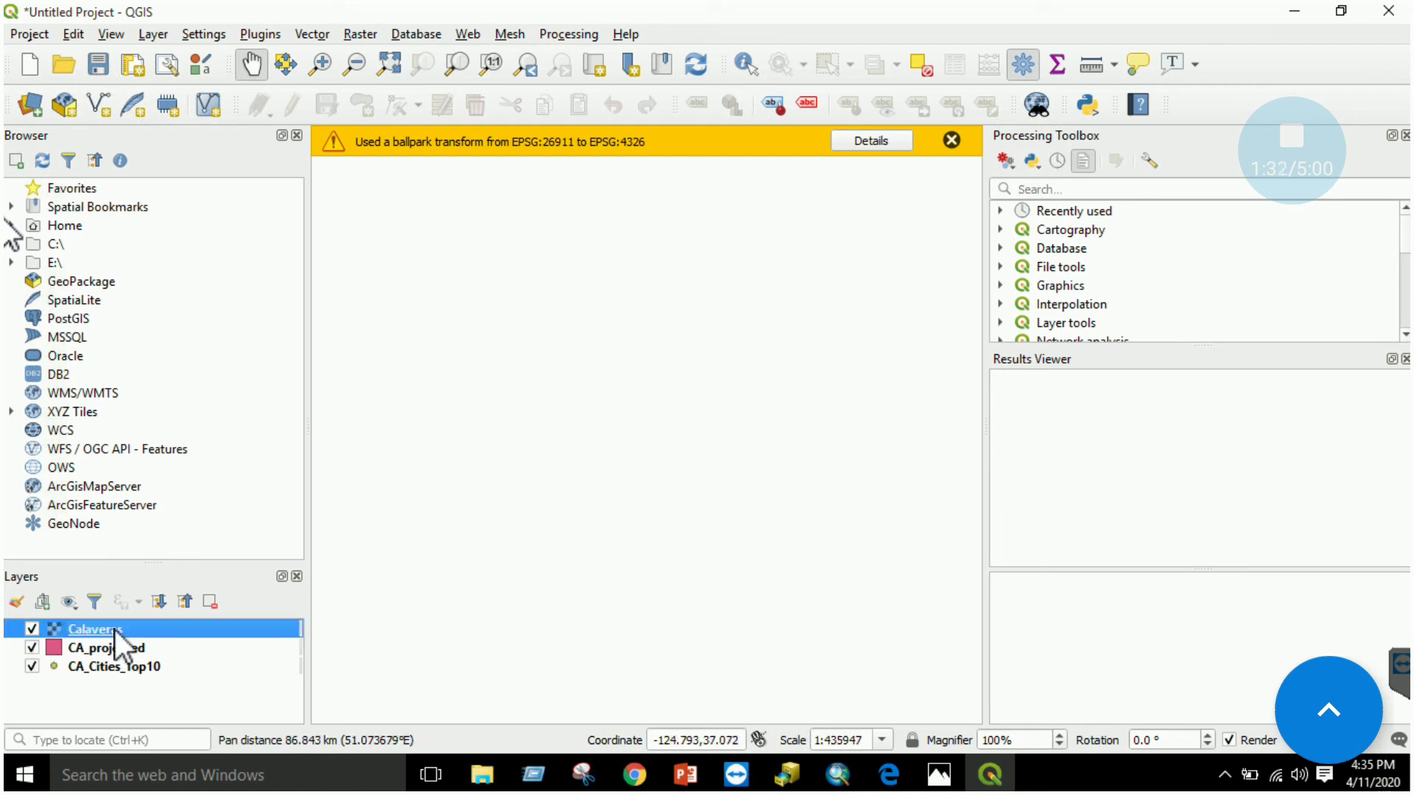
right_click(115, 630)
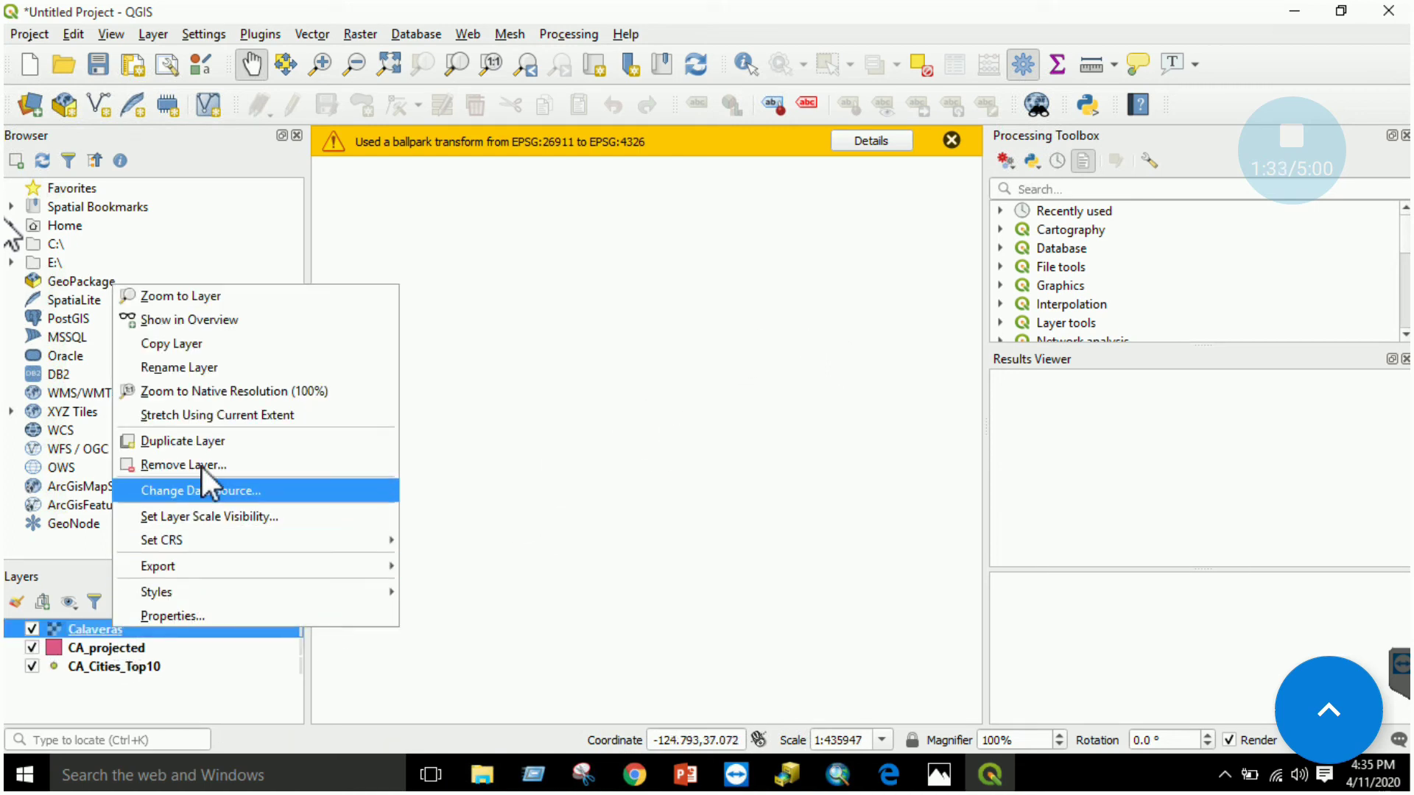
click(200, 297)
scroll(600, 416, up, 2)
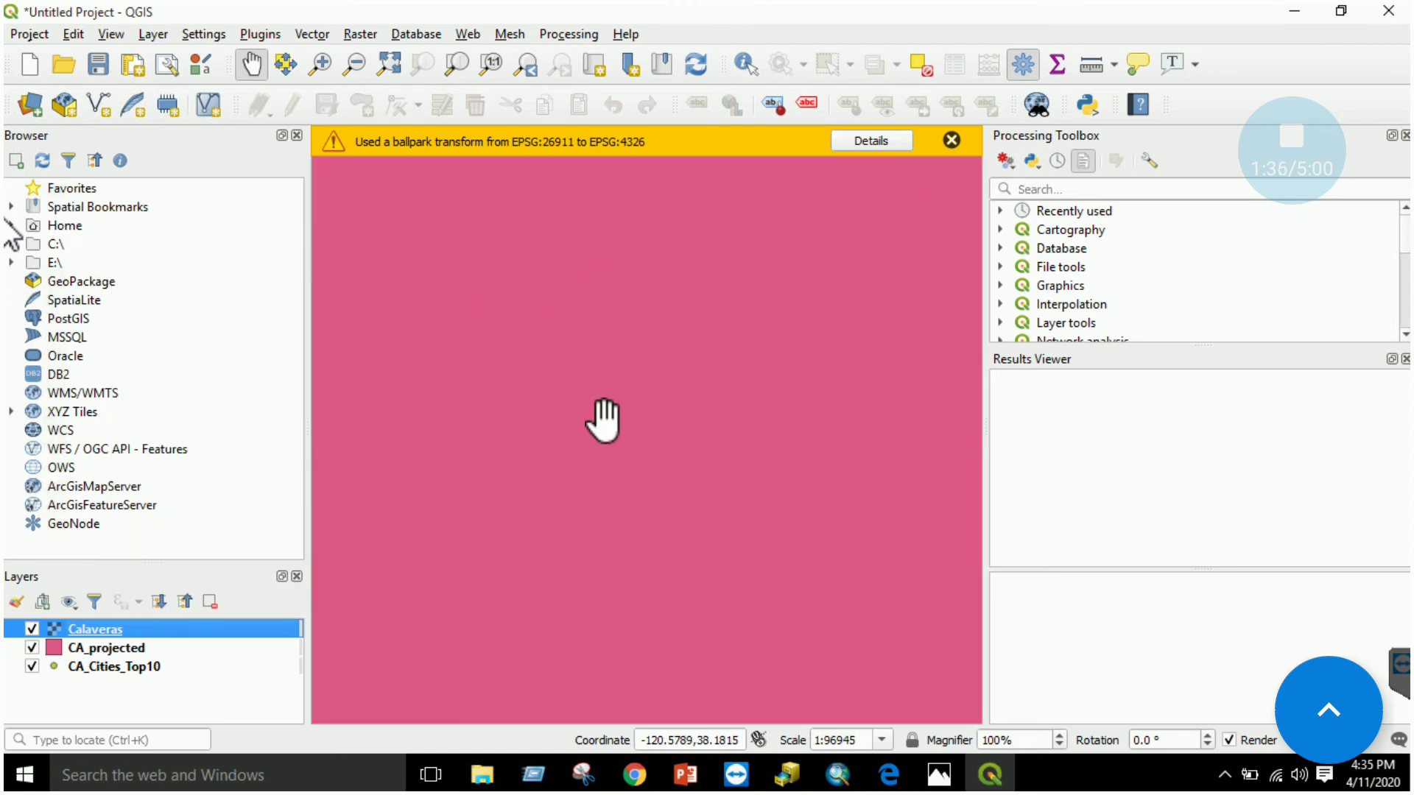
scroll(674, 442, up, 2)
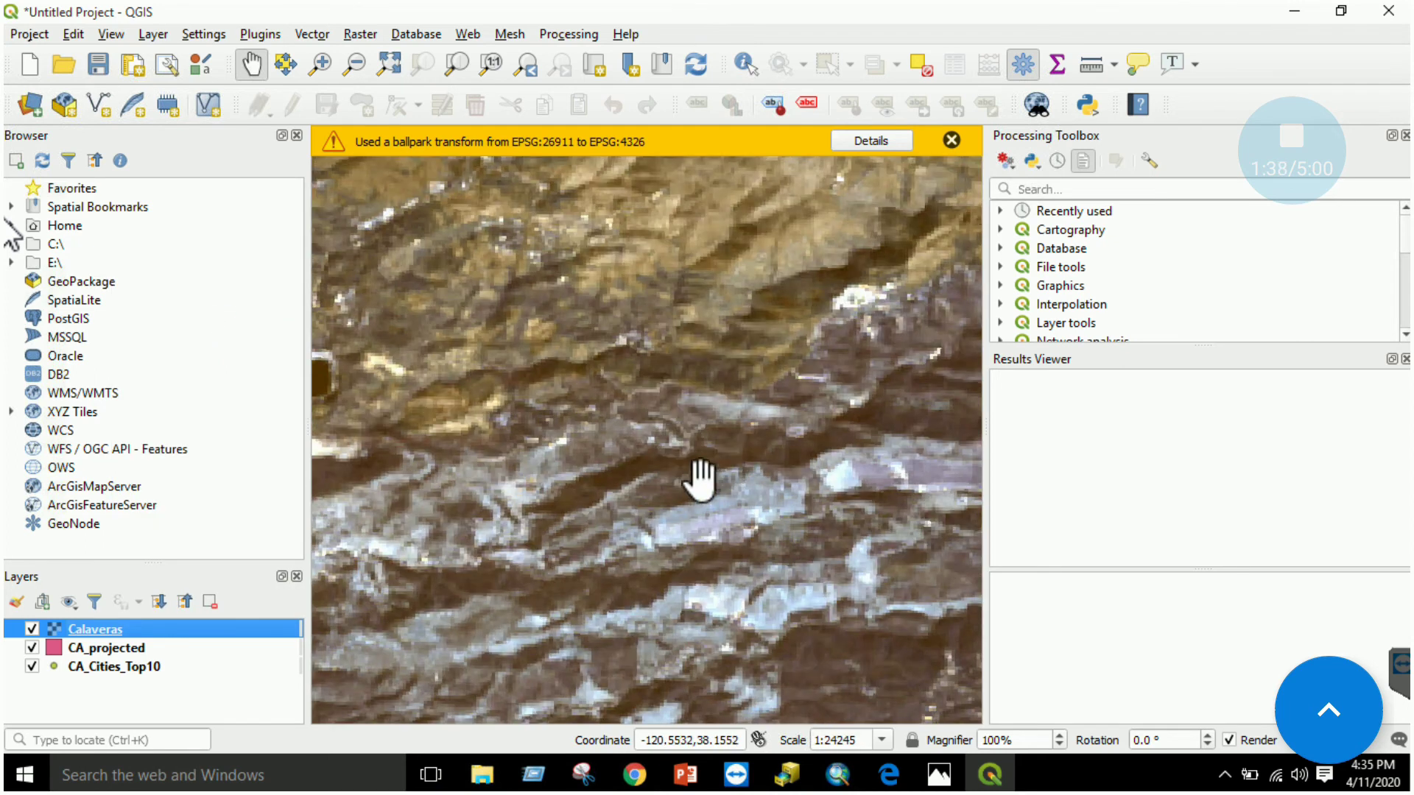
scroll(670, 416, down, 2)
scroll(650, 448, down, 1)
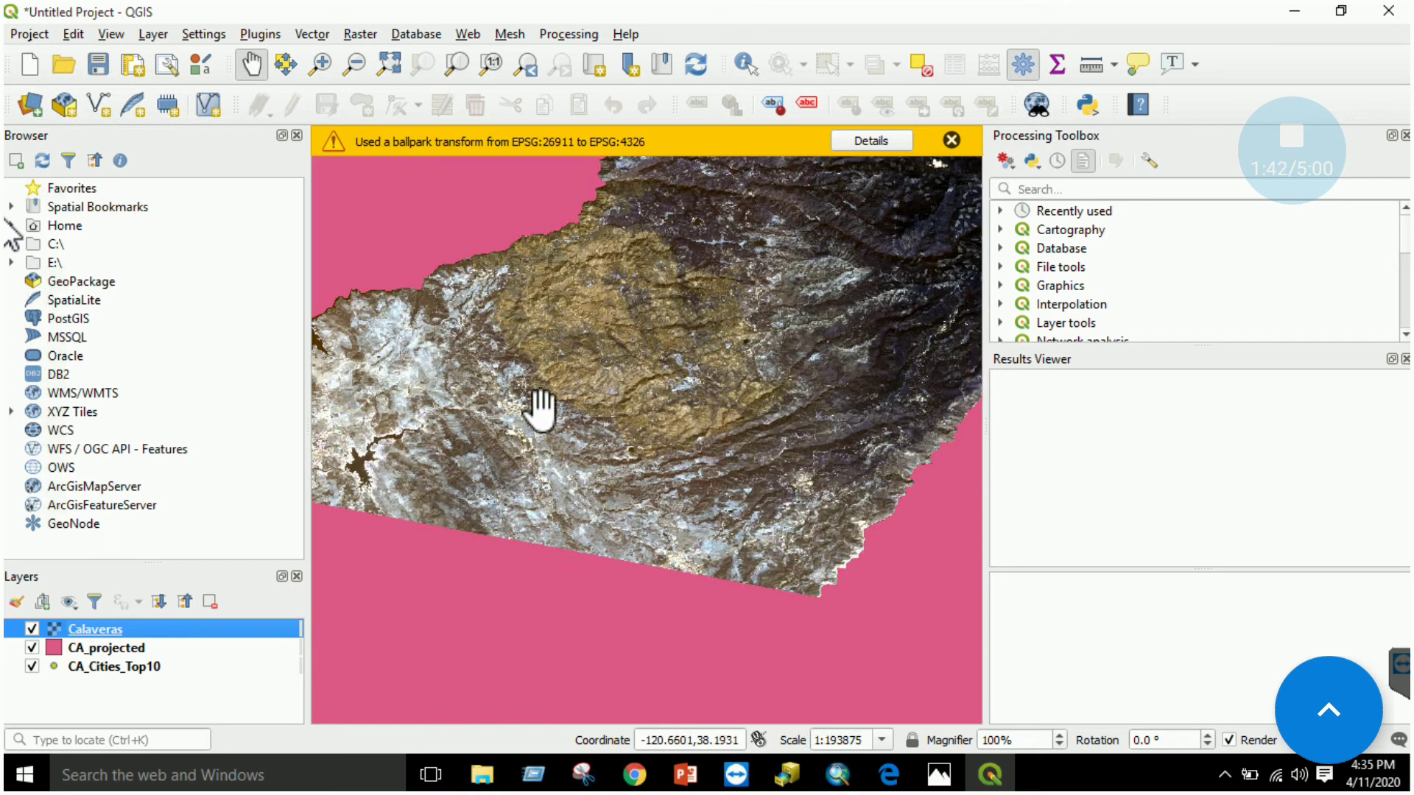
drag(705, 375, 652, 361)
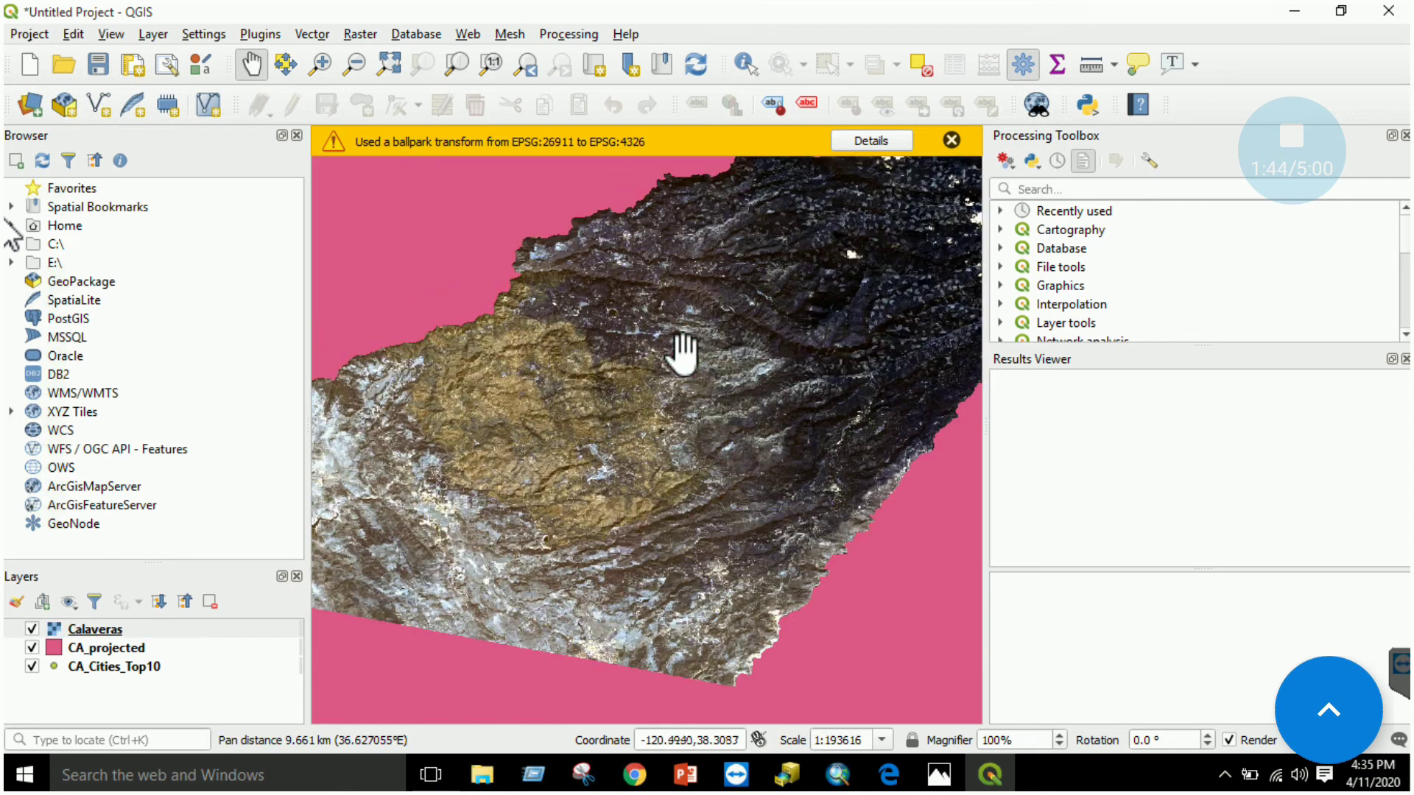
Step: Review the band and color rendering settings in the Calaveras layer's symbology properties
right_click(103, 634)
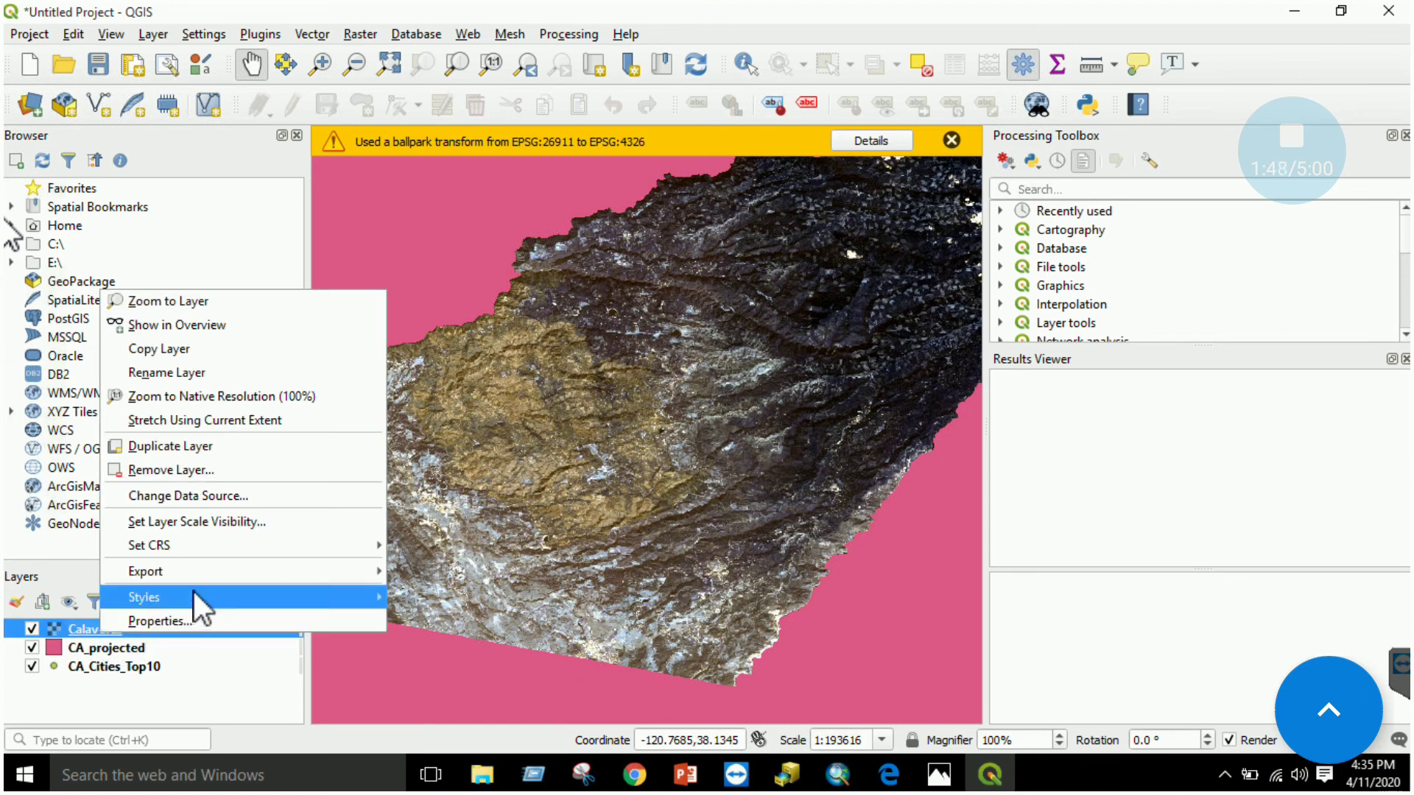
click(190, 620)
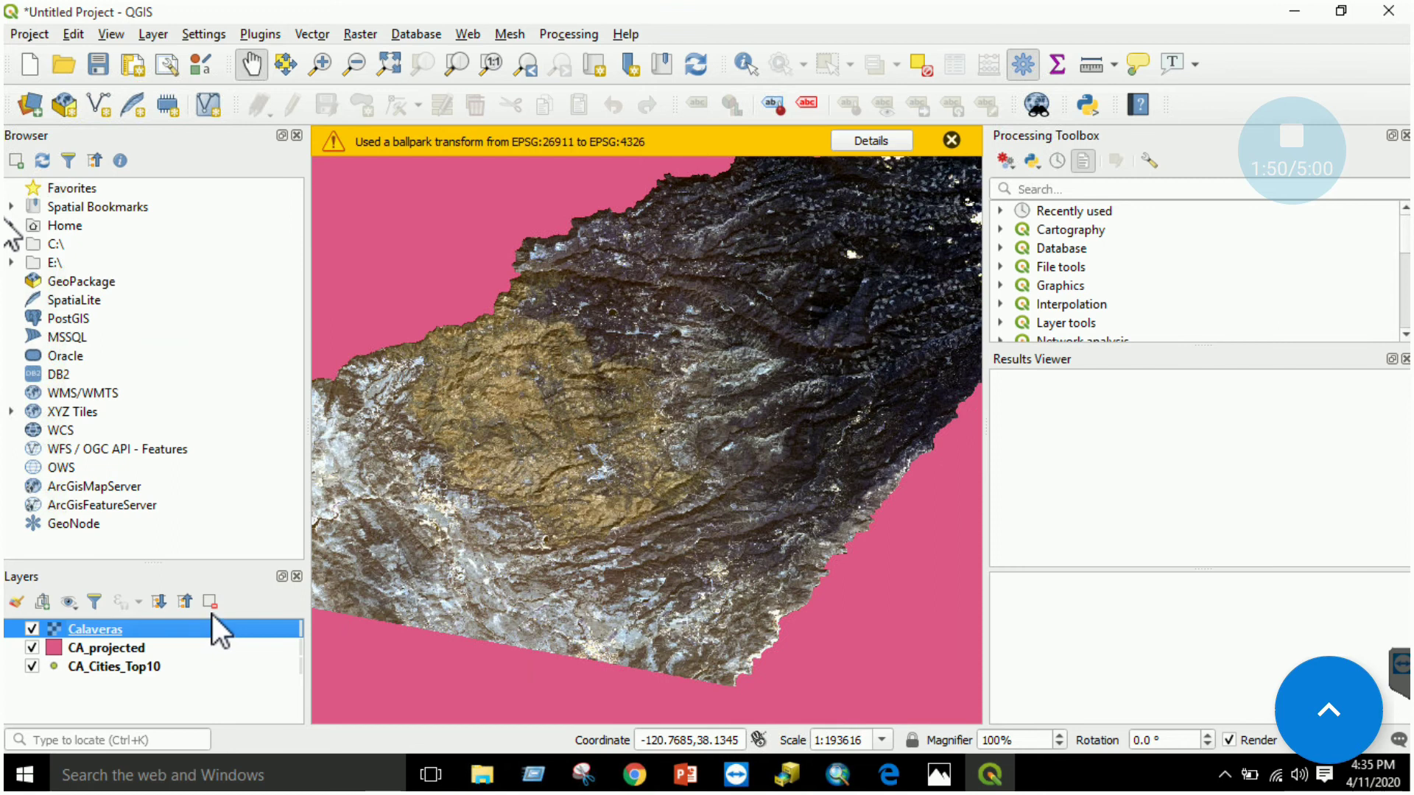
click(284, 279)
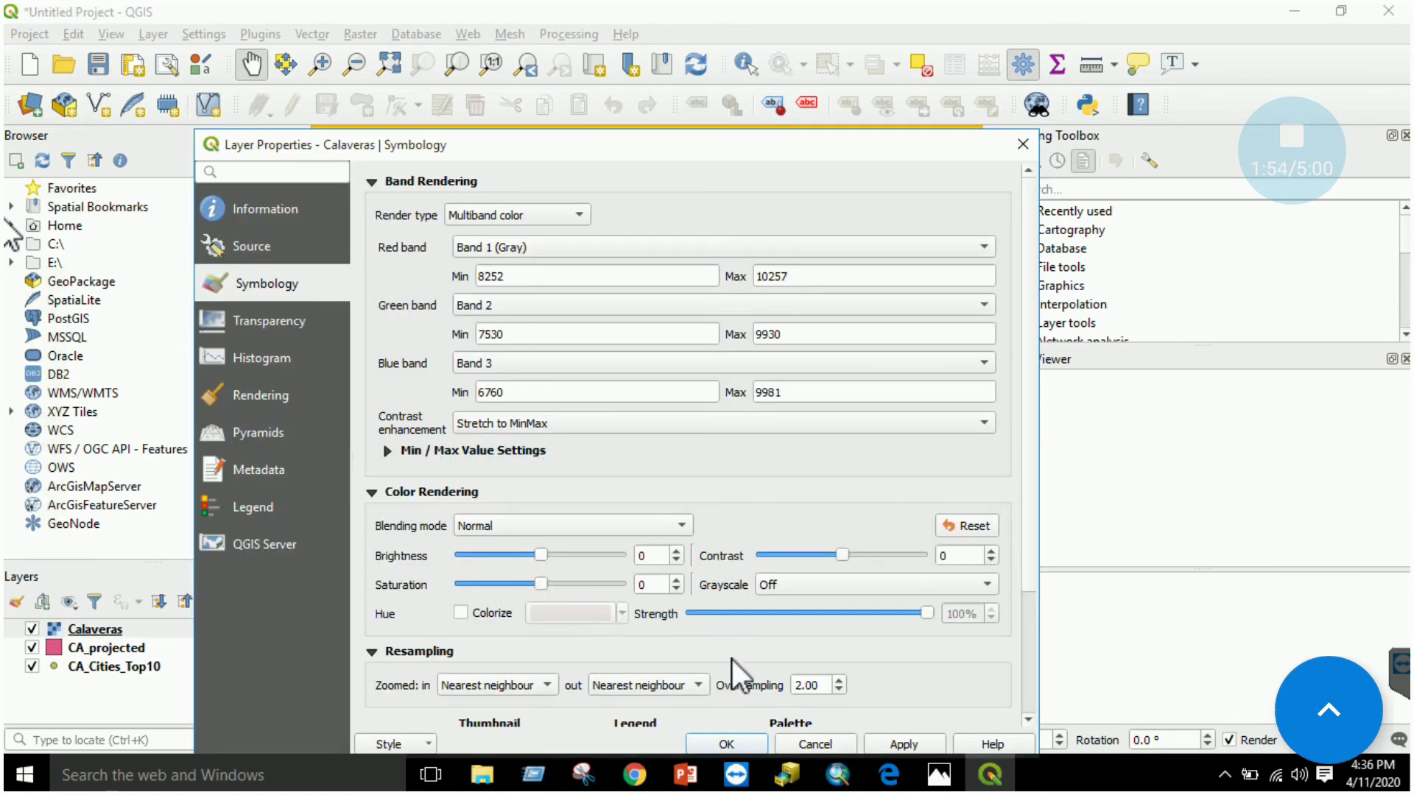
click(751, 744)
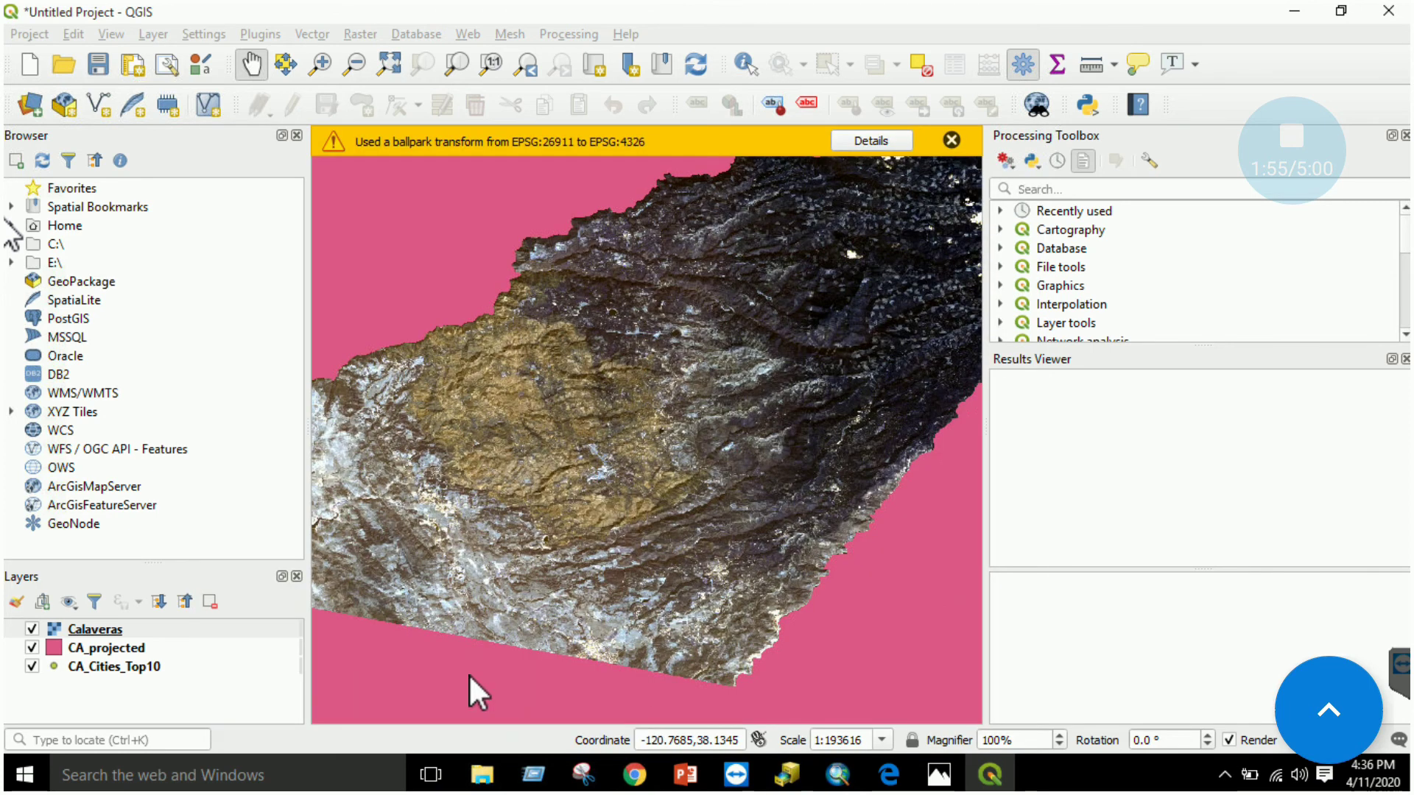
Step: Inspect the symbology and label options of the CA_projected layer and close its properties without applying anything
right_click(109, 651)
click(137, 637)
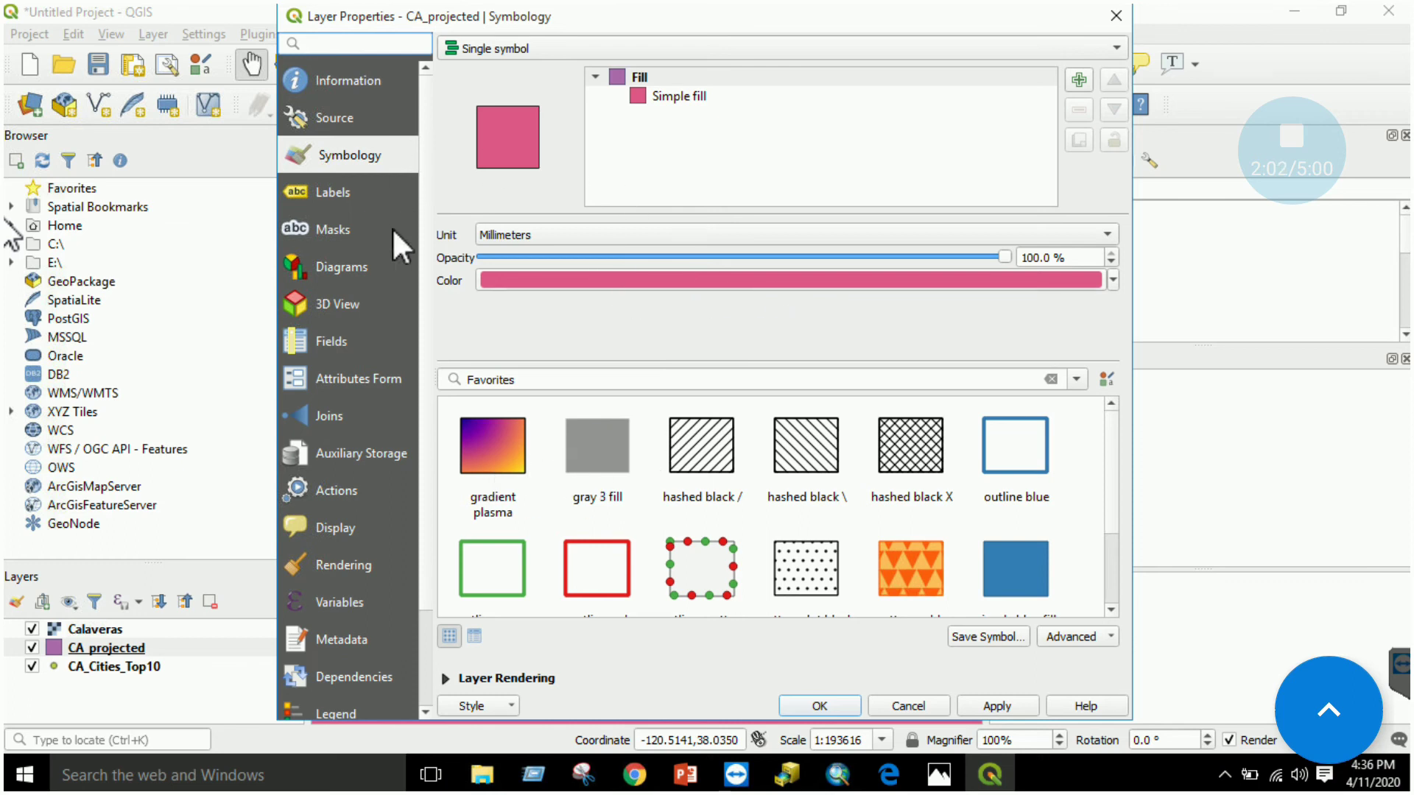
click(330, 190)
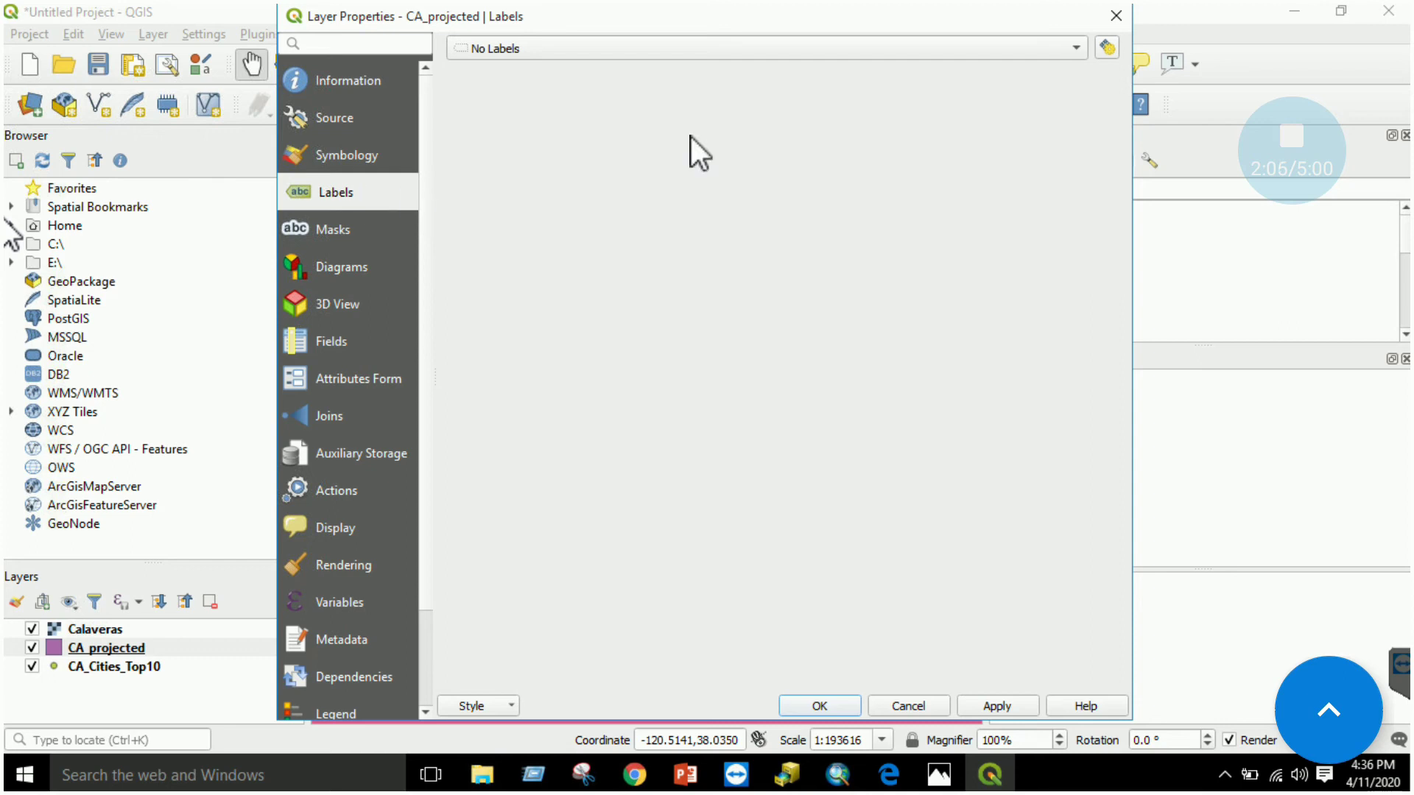
click(1075, 49)
click(1025, 78)
click(1119, 14)
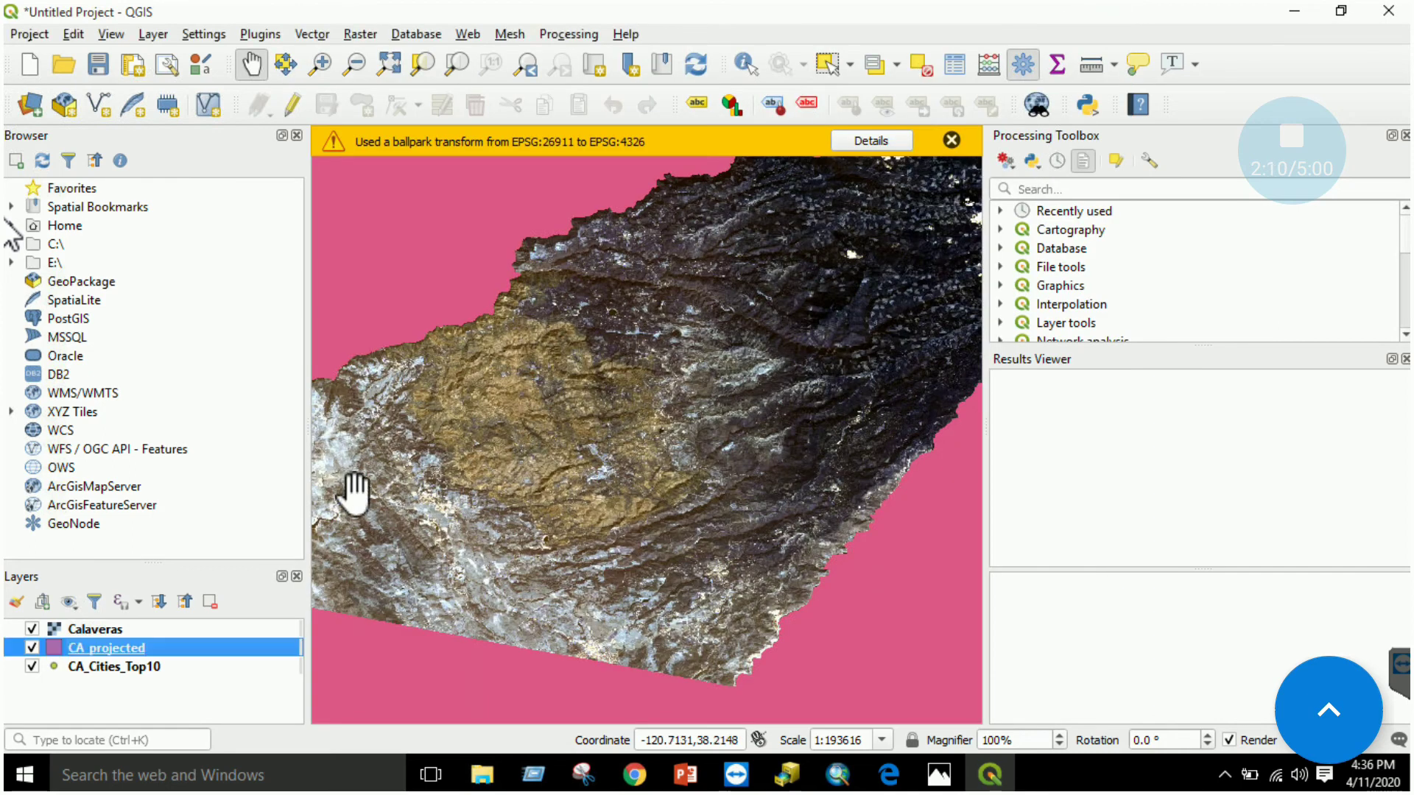
Step: Turn on Single Labels for the CA_Cities_Top10 layer with NAMELSAD as the label value and apply the setting
click(131, 666)
right_click(124, 666)
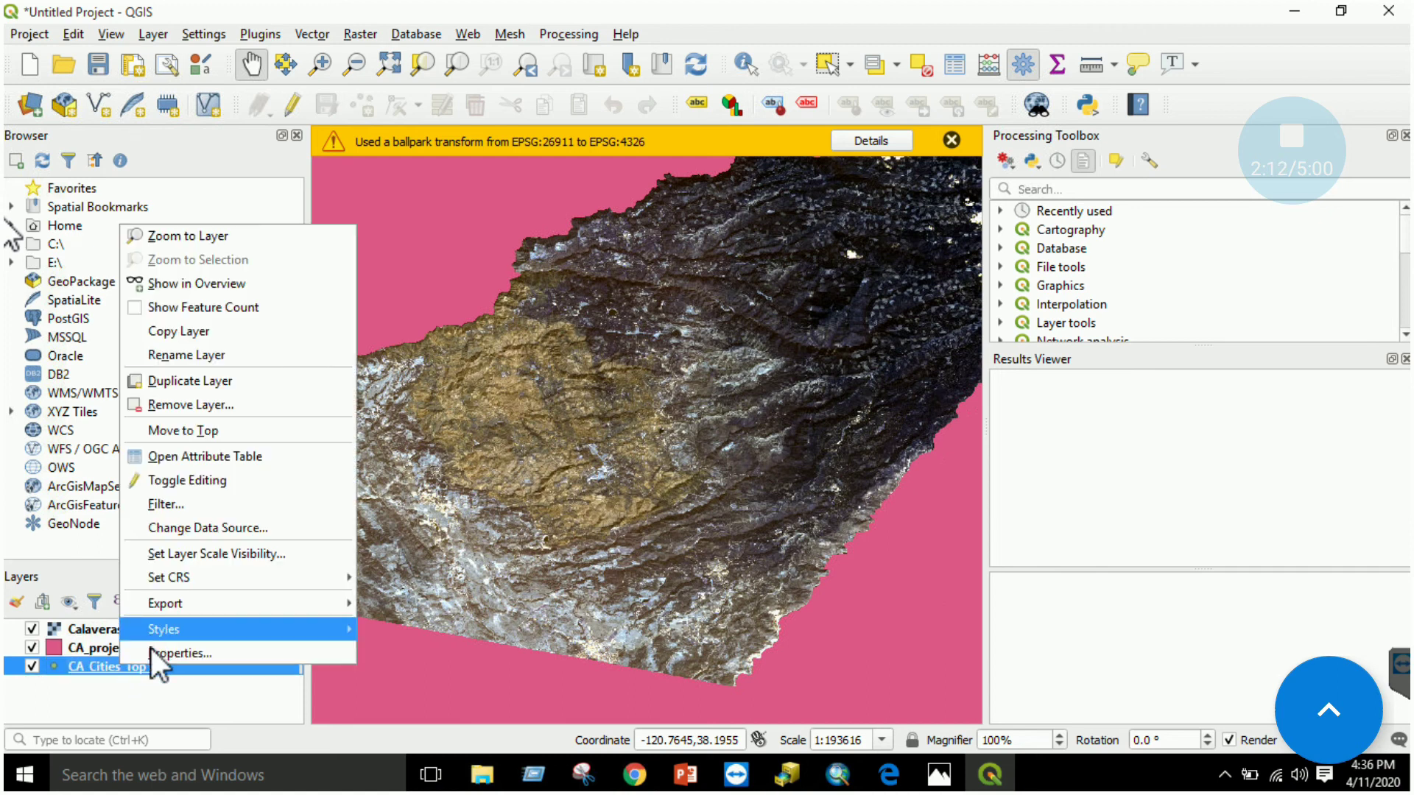
click(156, 654)
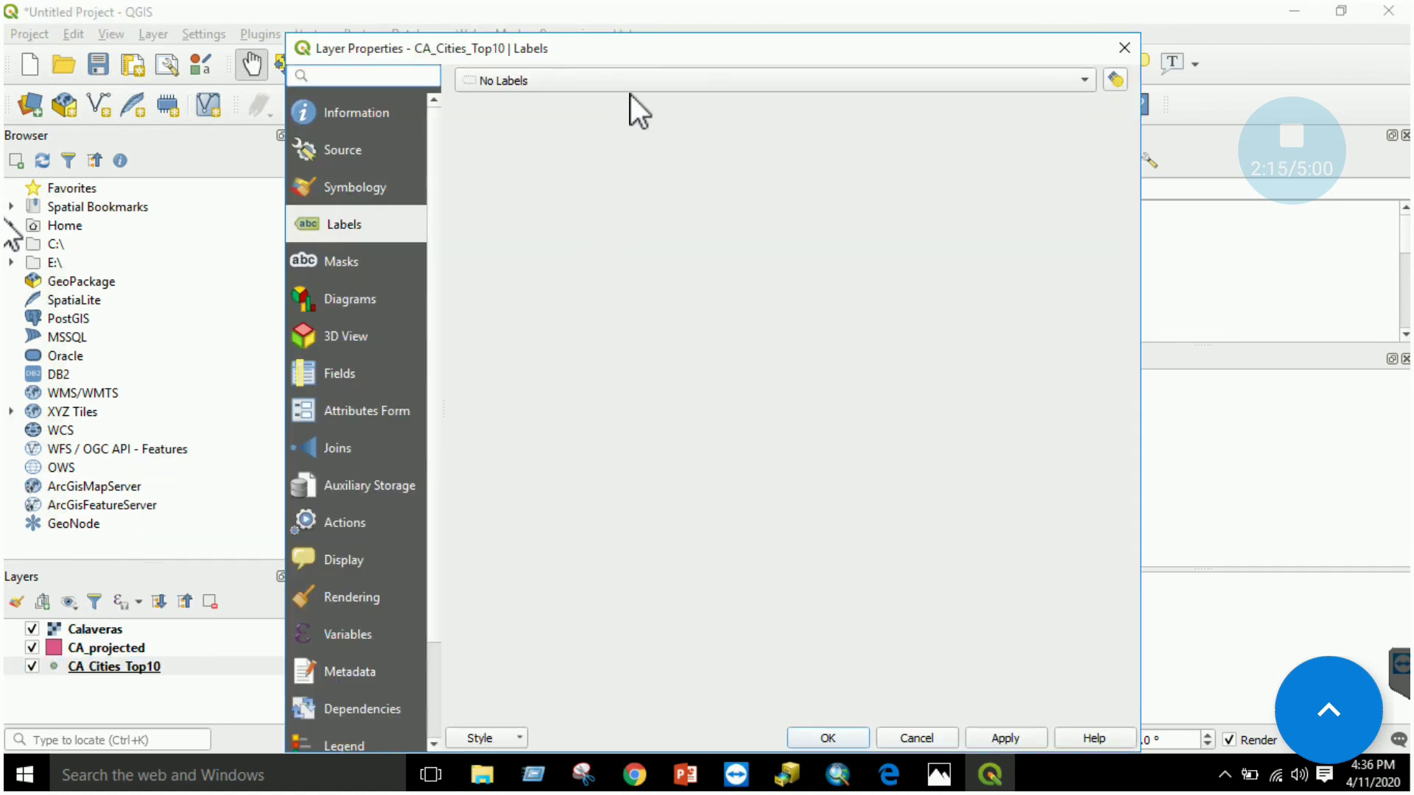
click(638, 86)
click(599, 100)
click(479, 82)
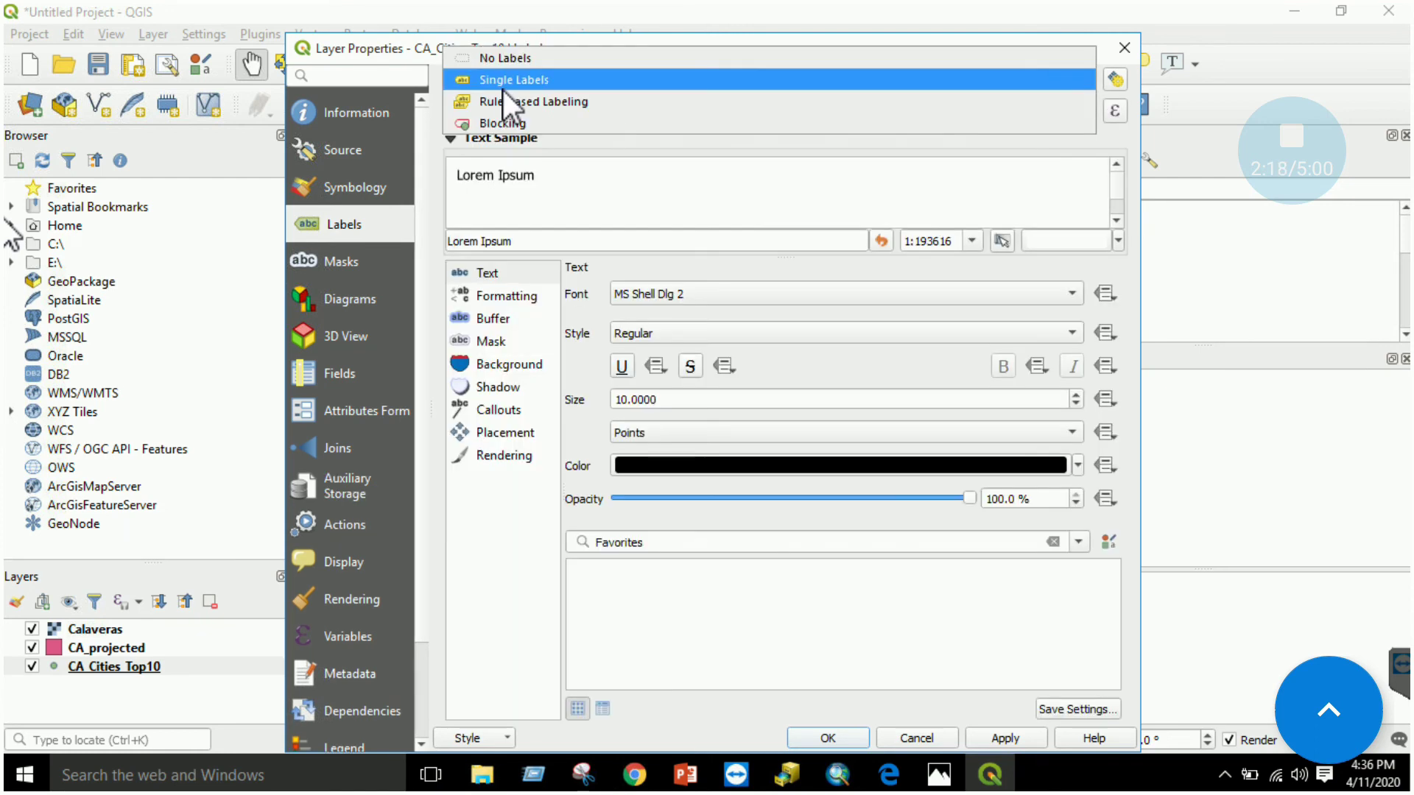
click(547, 197)
click(542, 114)
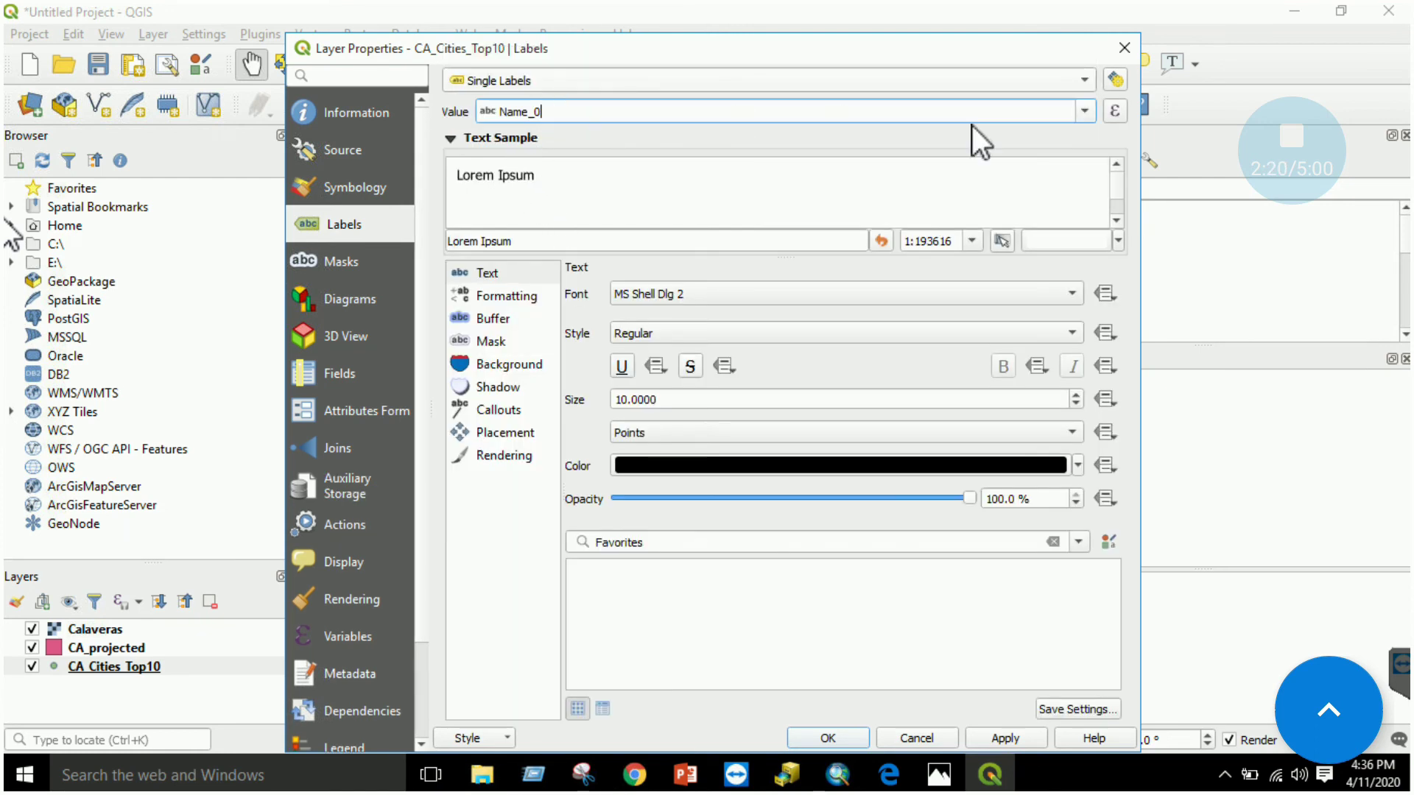
click(1085, 112)
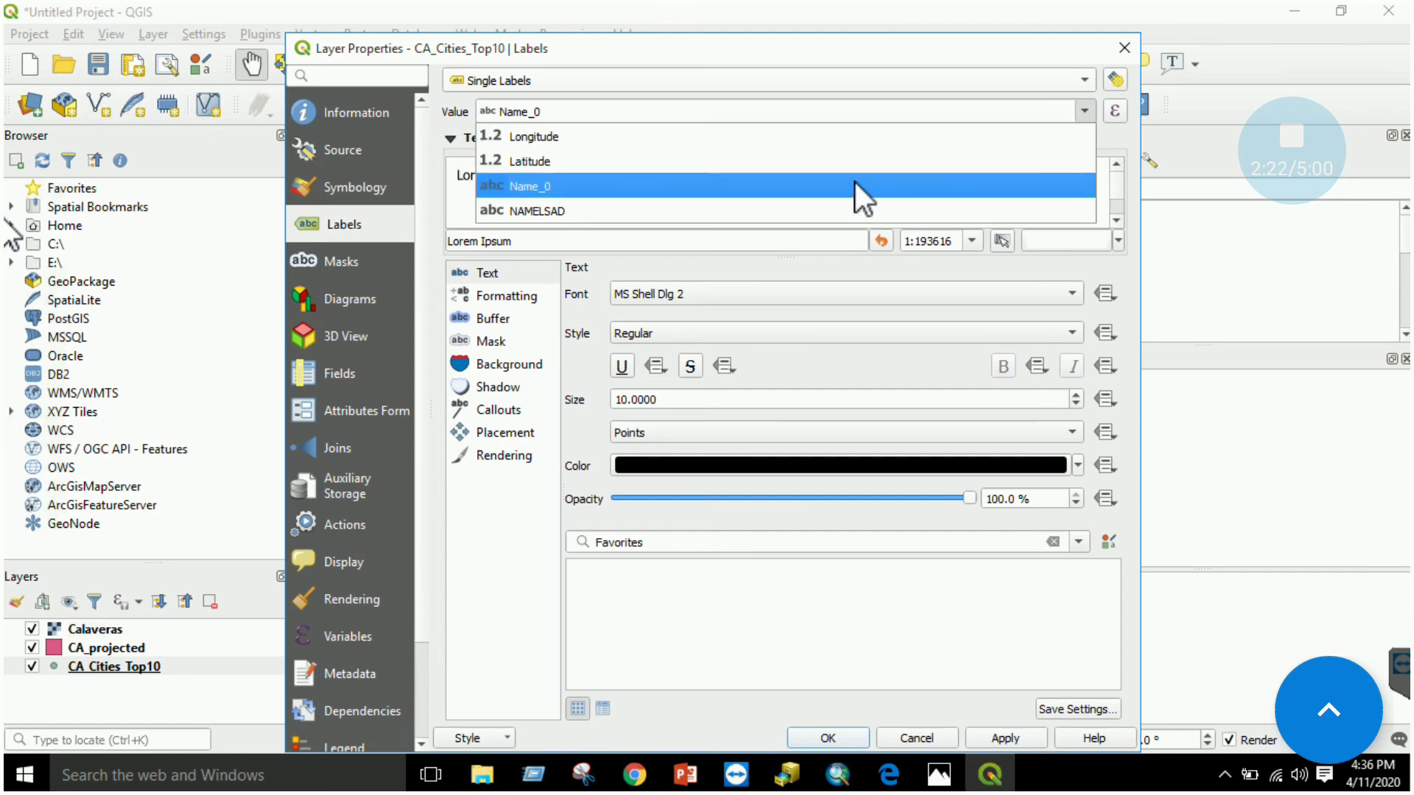
click(847, 209)
click(1002, 739)
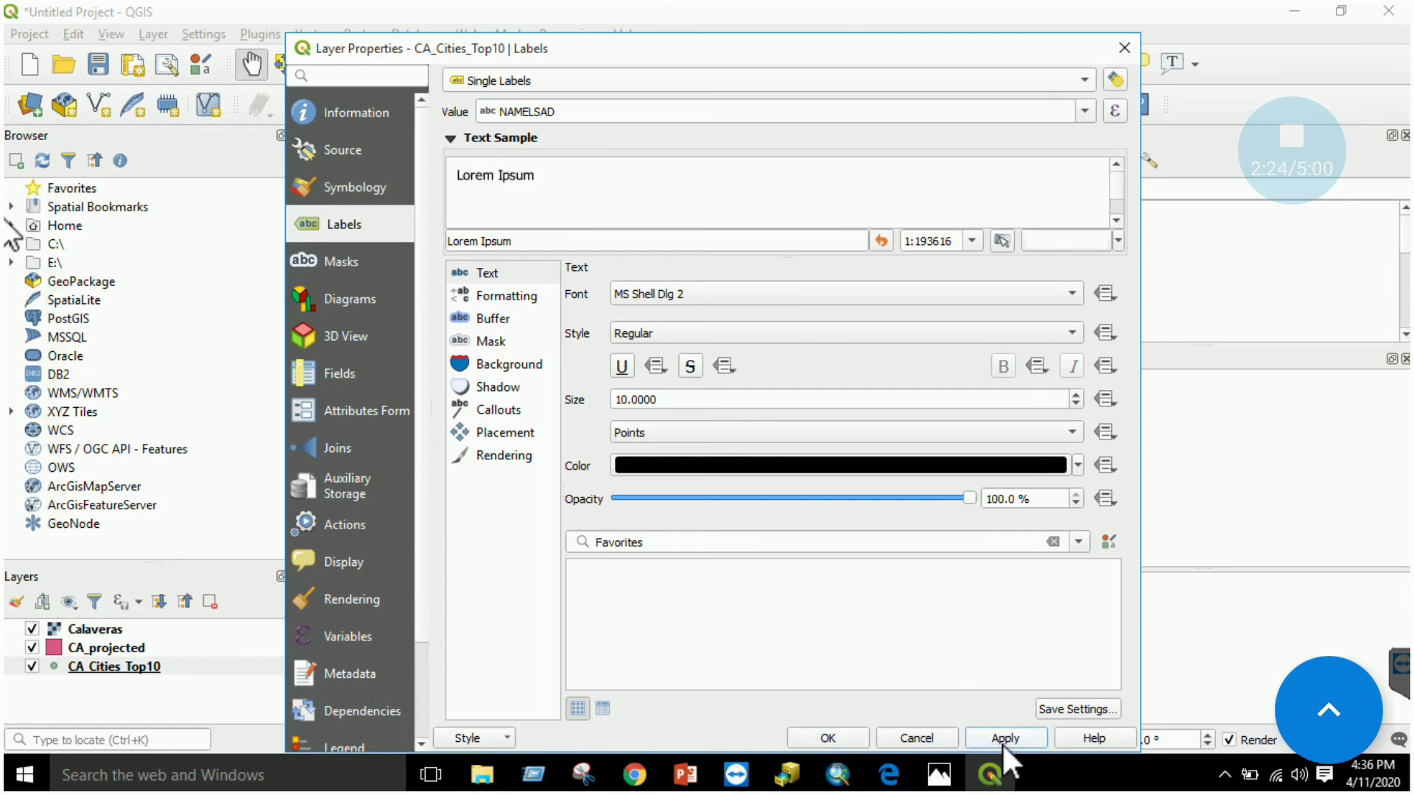
Step: Accept the label settings, hide the CA_projected layer and zoom the map to the CA_Cities_Top10 layer
click(829, 738)
right_click(115, 667)
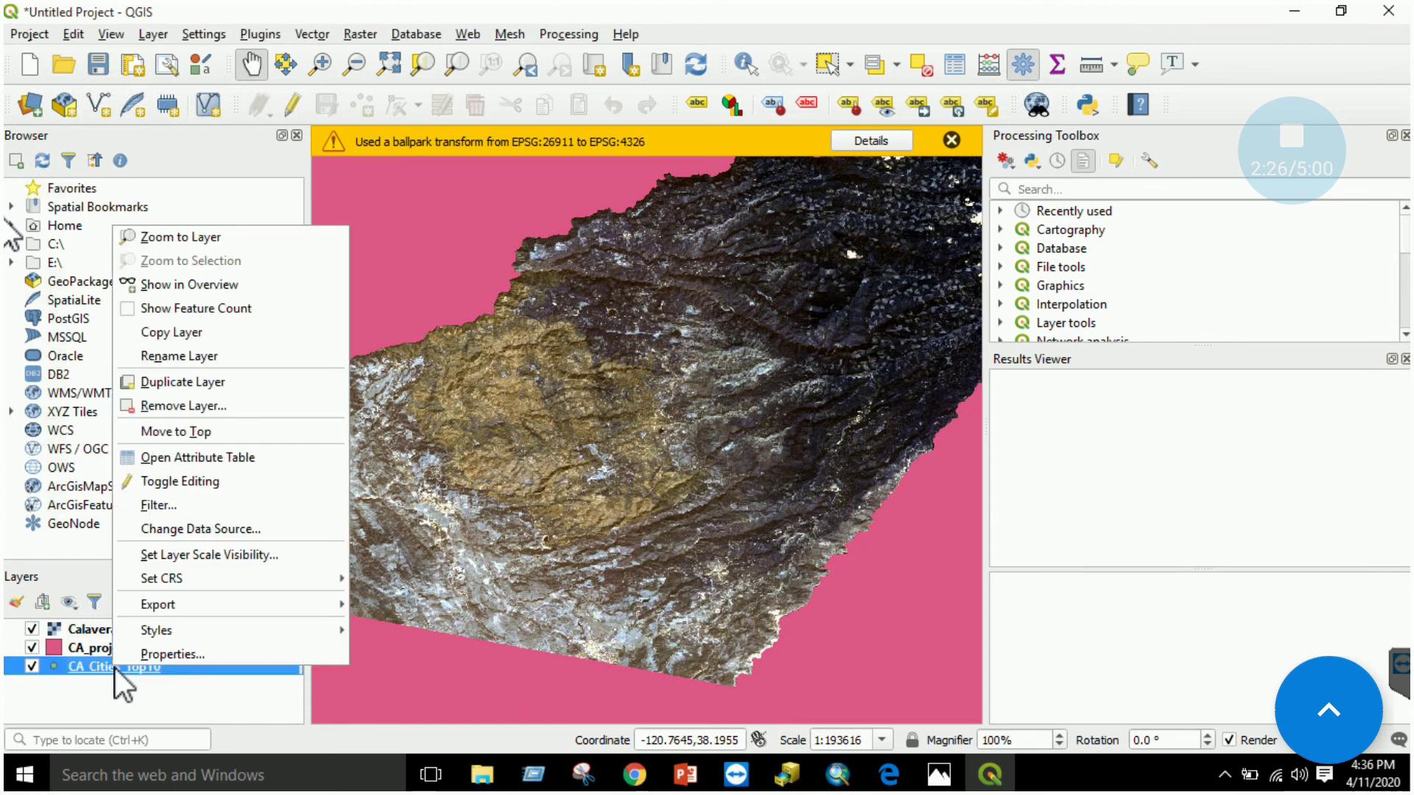
click(214, 237)
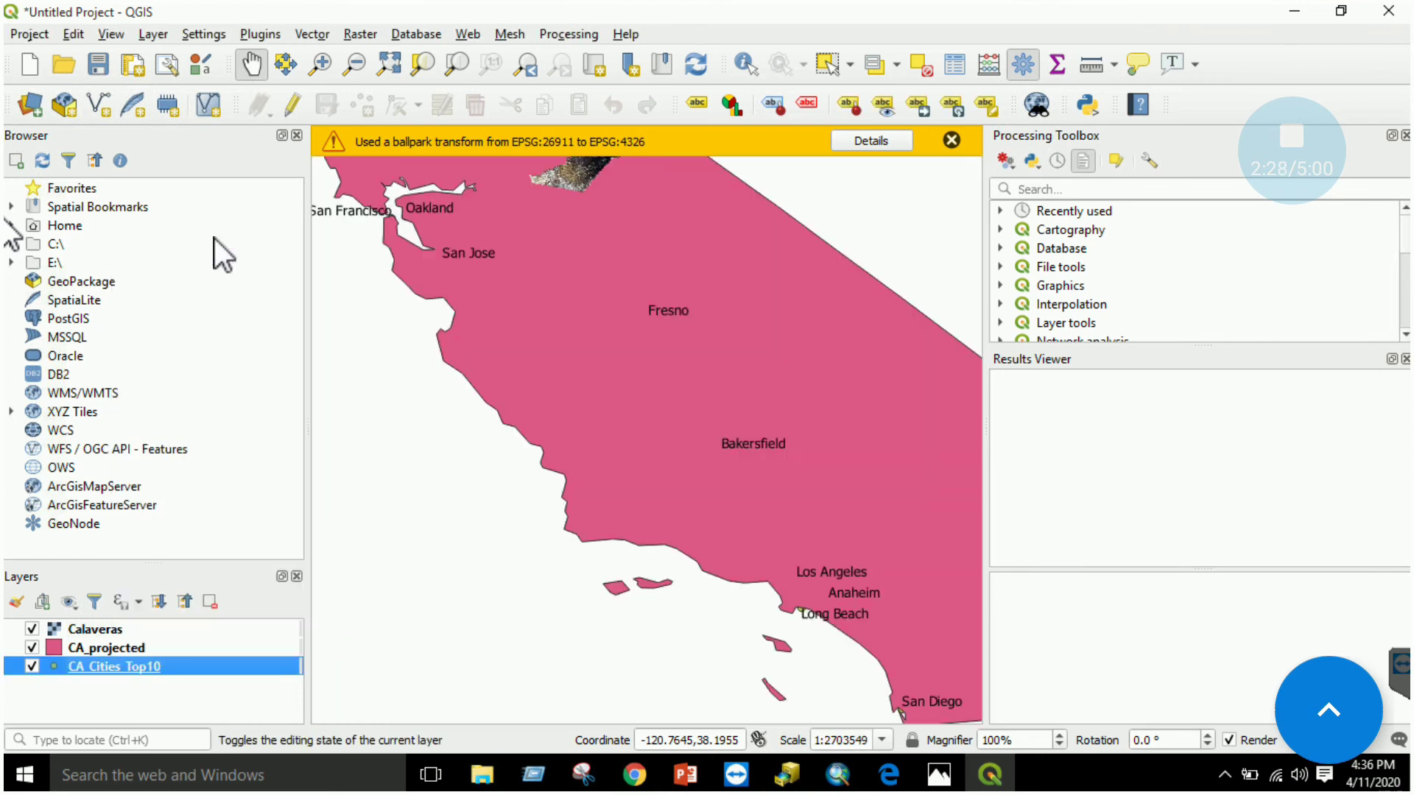
drag(697, 399, 620, 489)
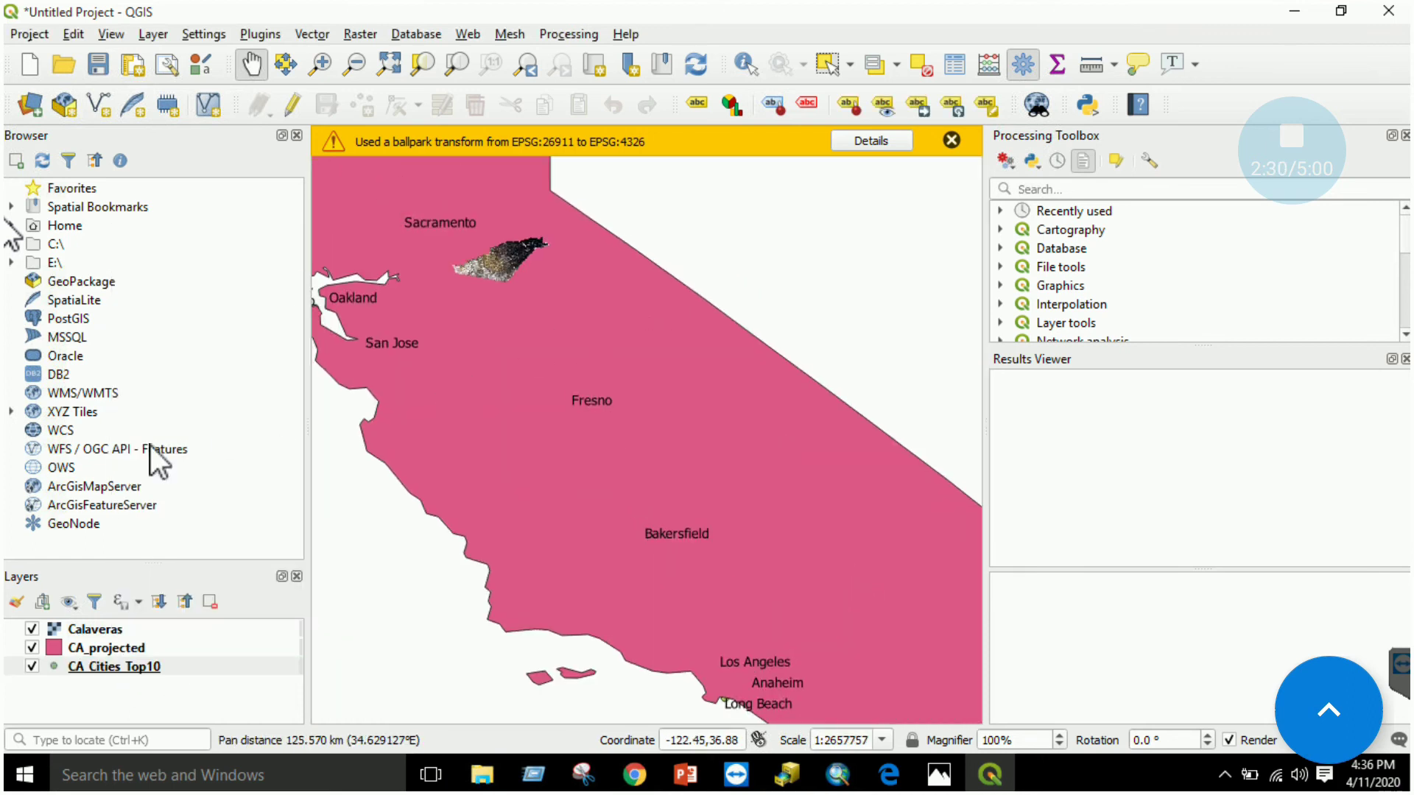
click(32, 648)
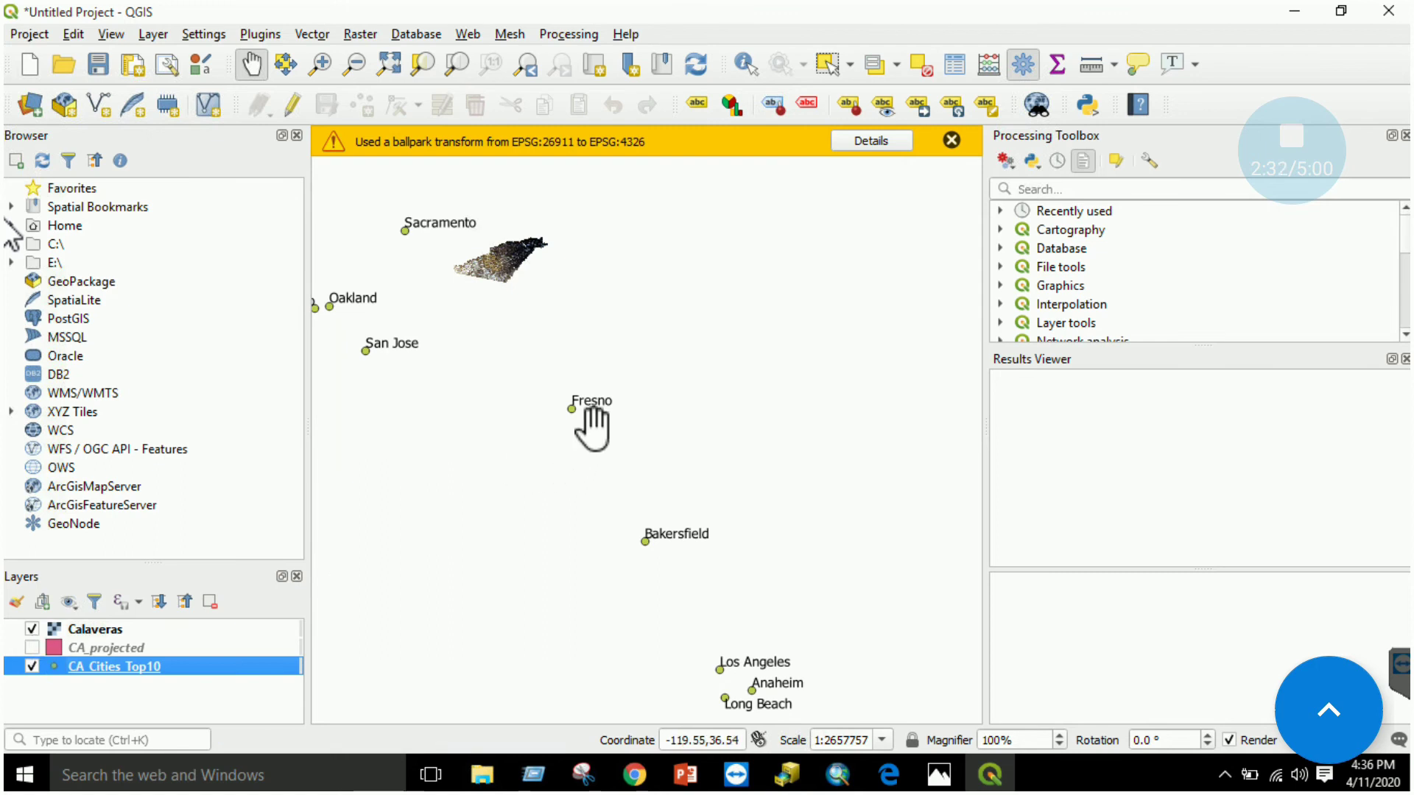
scroll(572, 420, down, 2)
scroll(574, 456, up, 5)
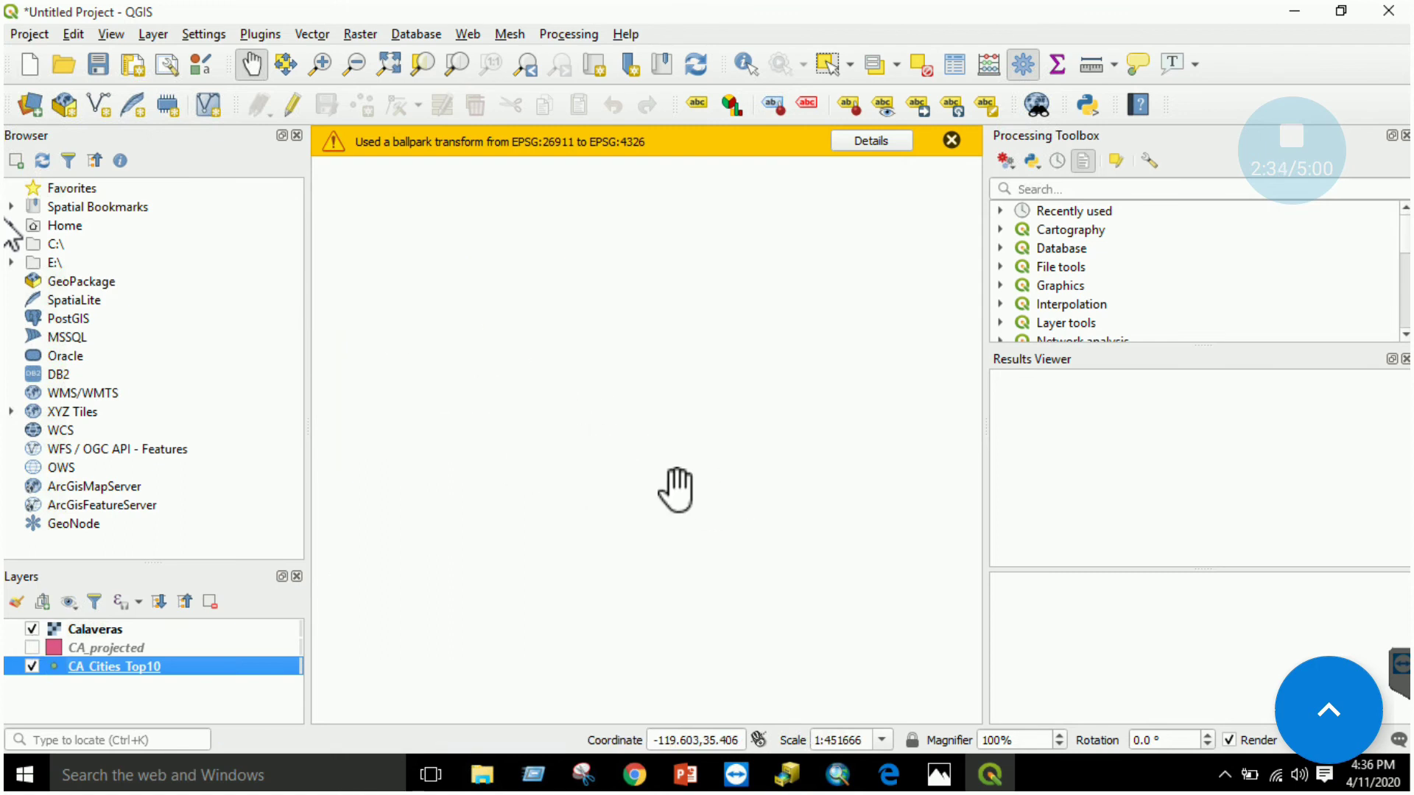
right_click(98, 675)
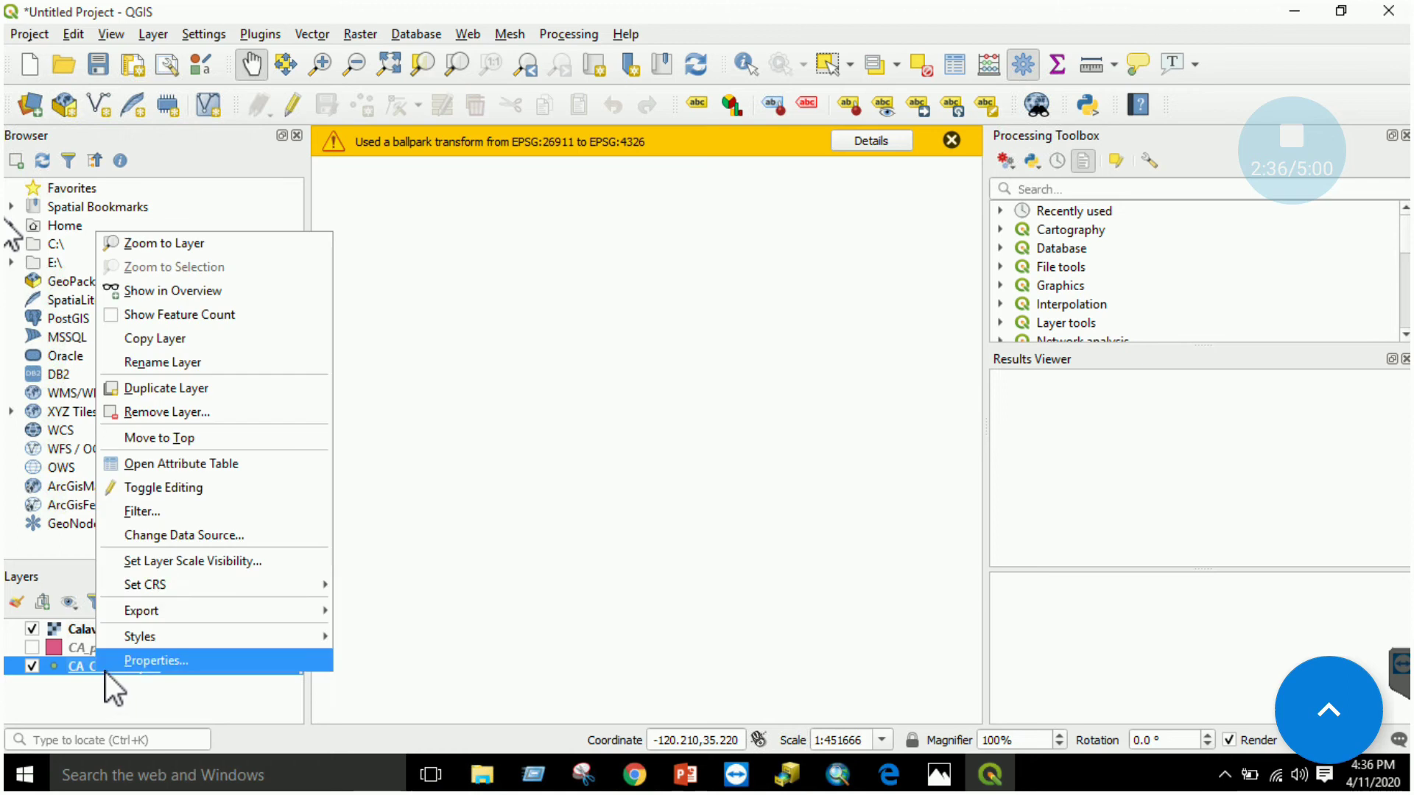
click(212, 246)
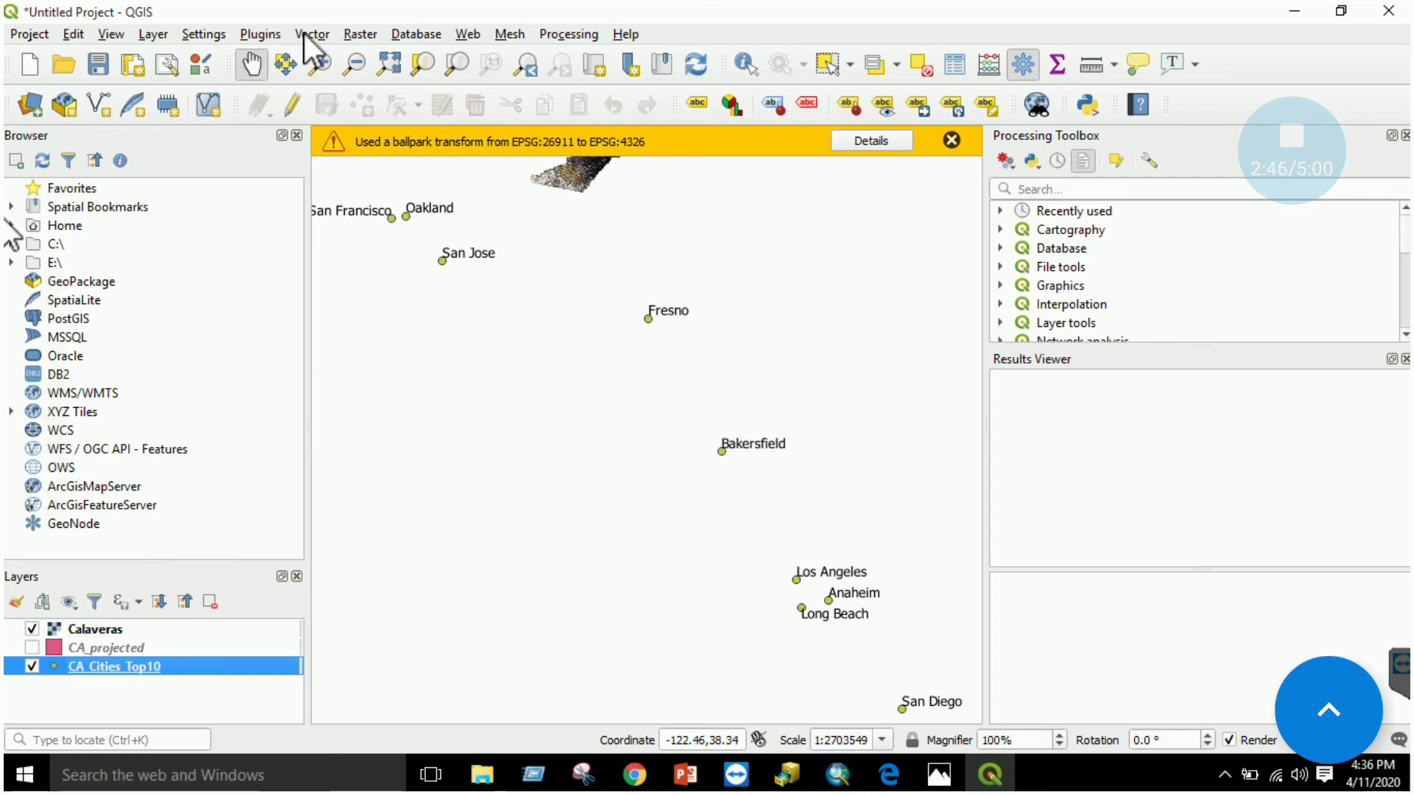
Step: Open the plugin manager and search the installed plugins for "semi automatic"
click(264, 34)
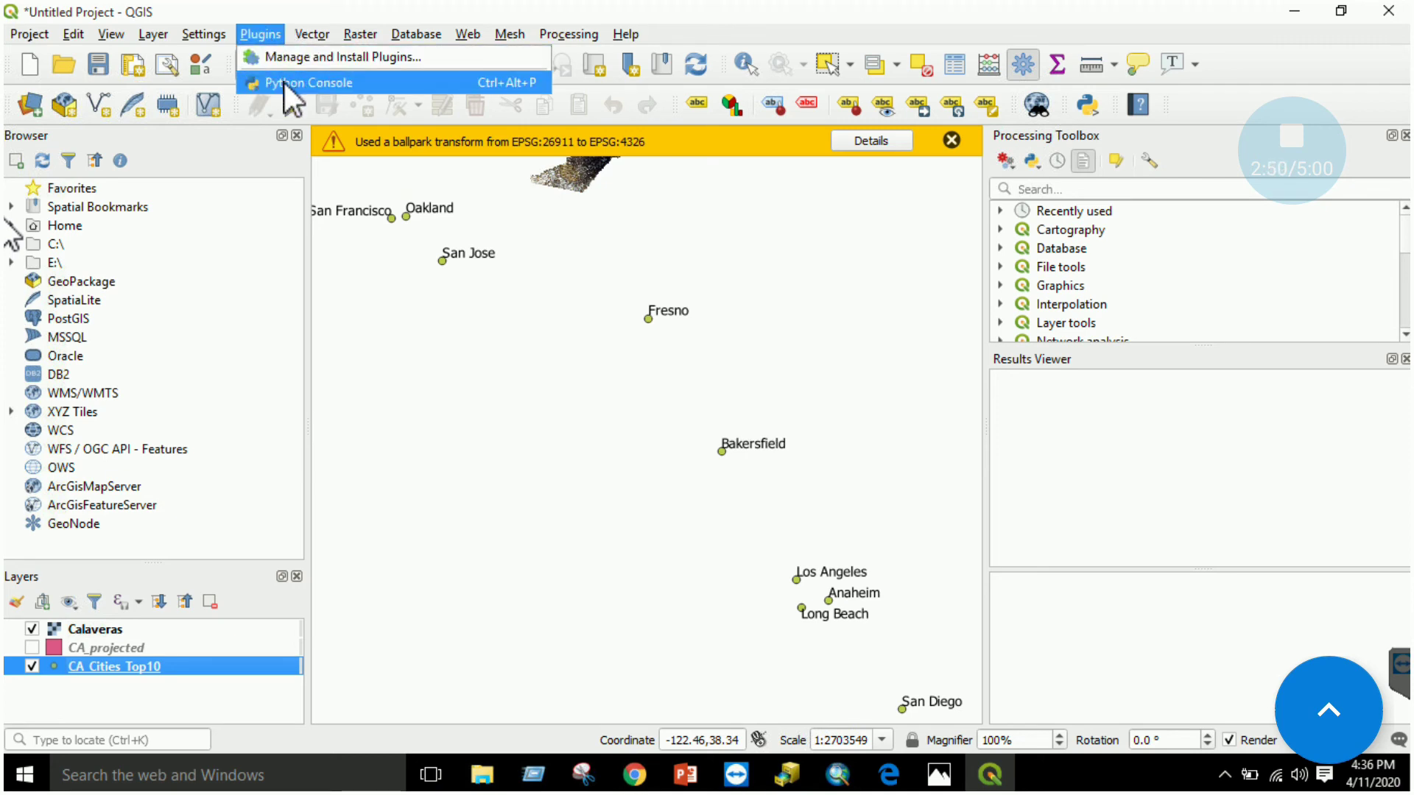
click(321, 61)
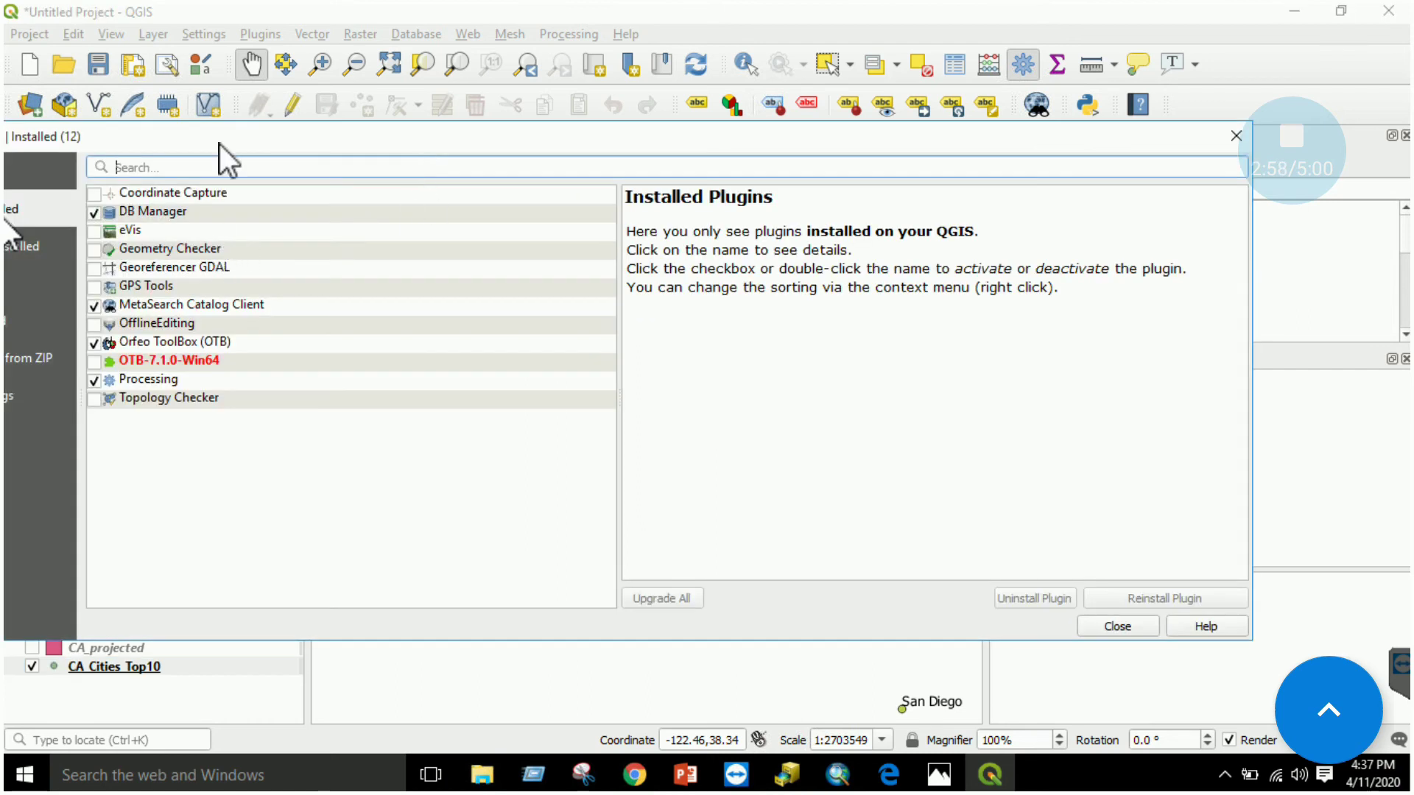
drag(243, 142, 532, 153)
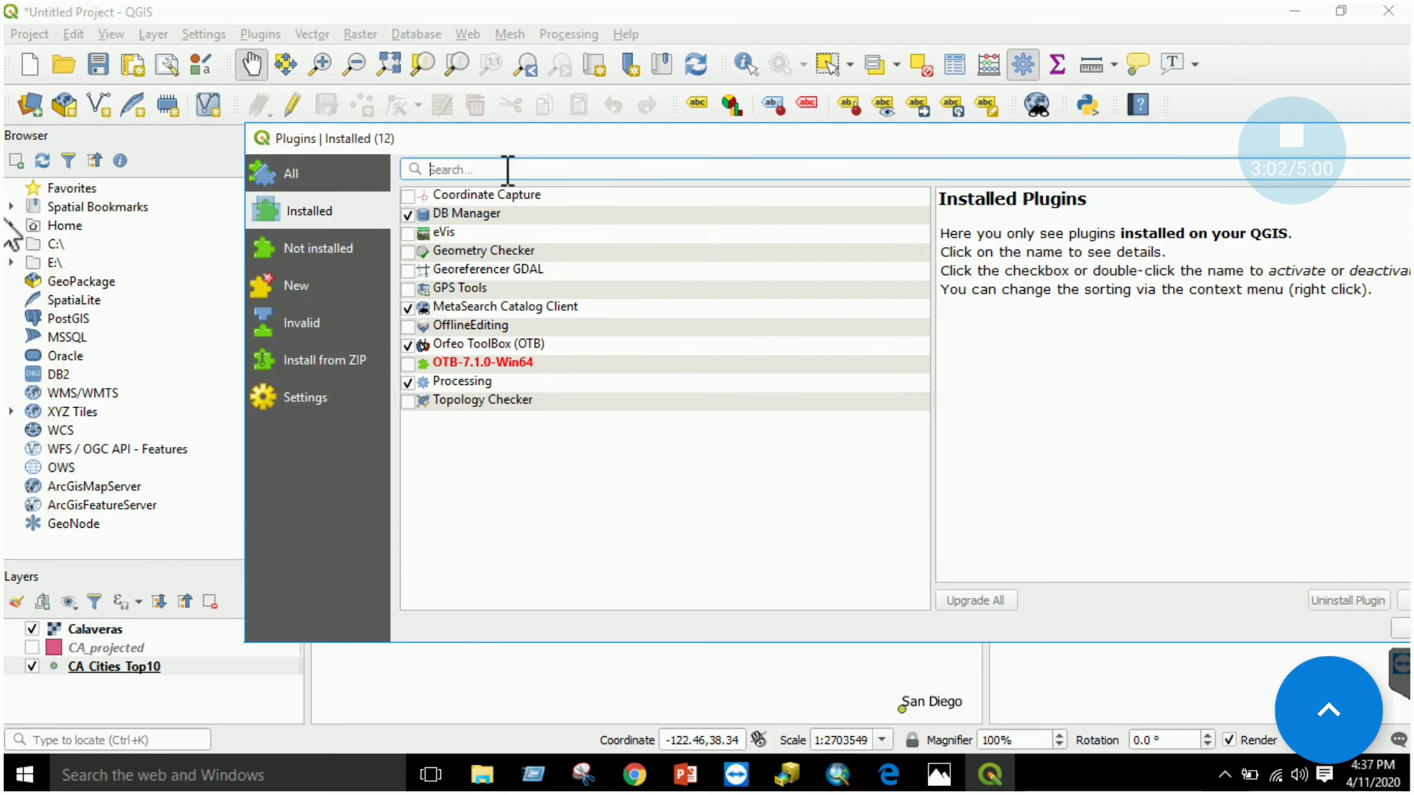
text(se)
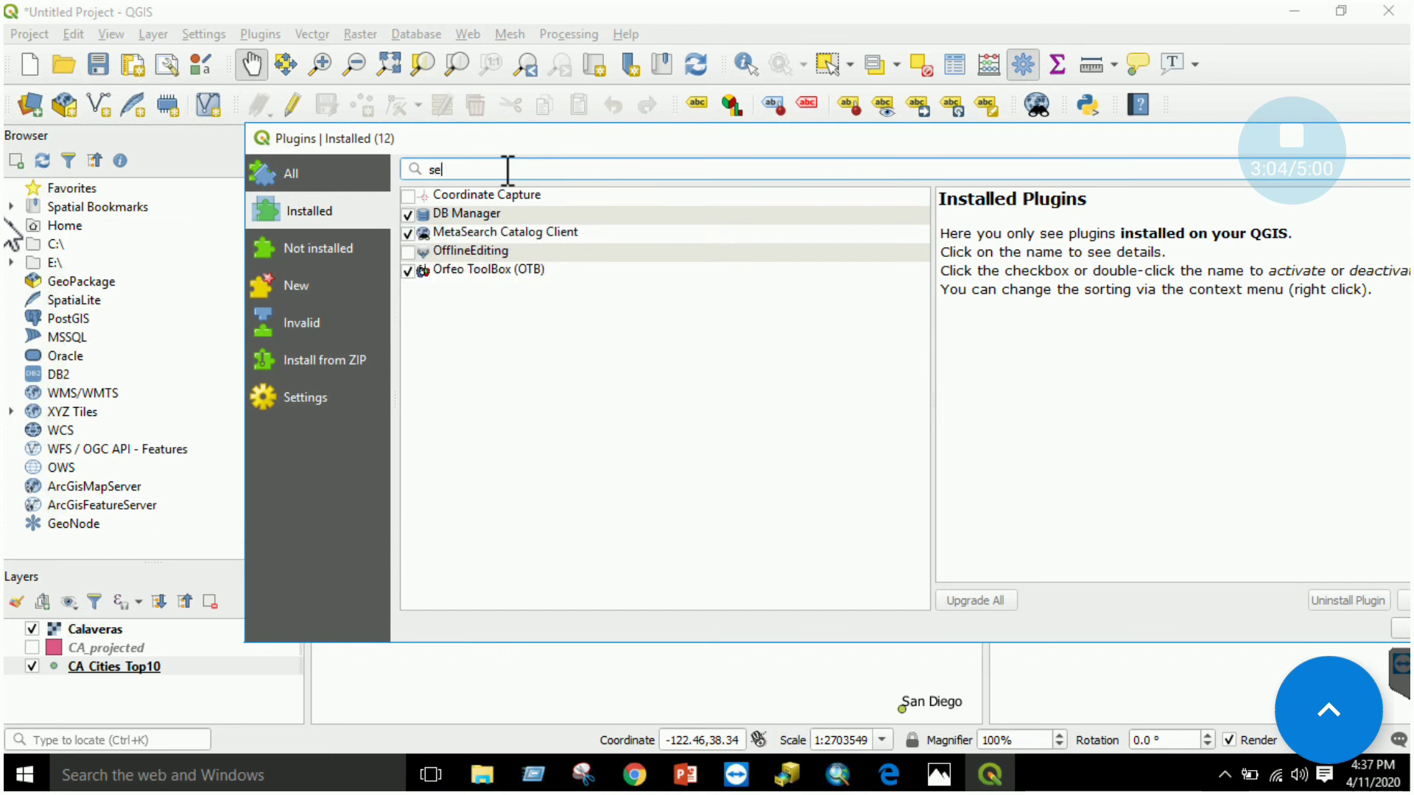
text(mi automatic)
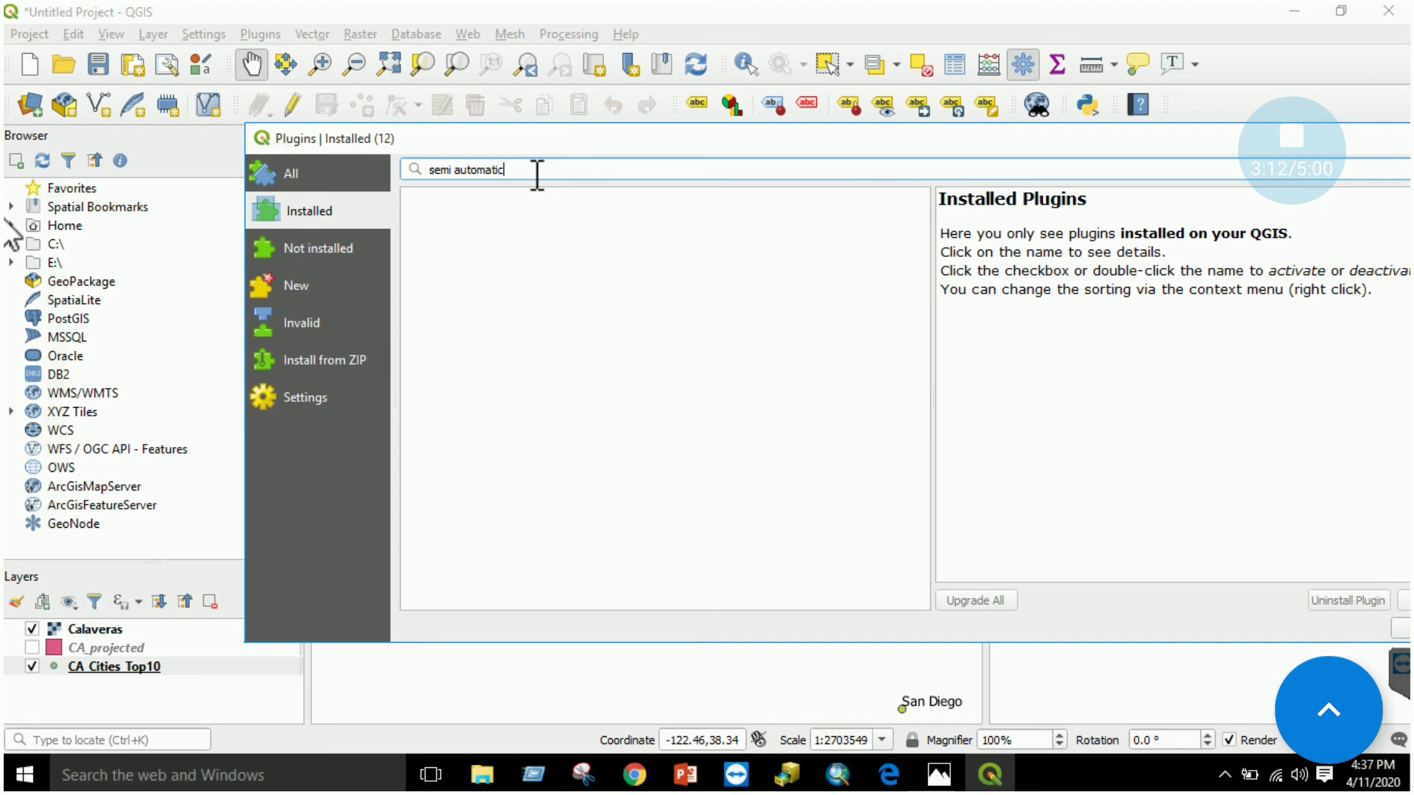
Step: Search the plugins that are not yet installed for "semi"
drag(513, 136, 361, 133)
click(156, 249)
click(384, 159)
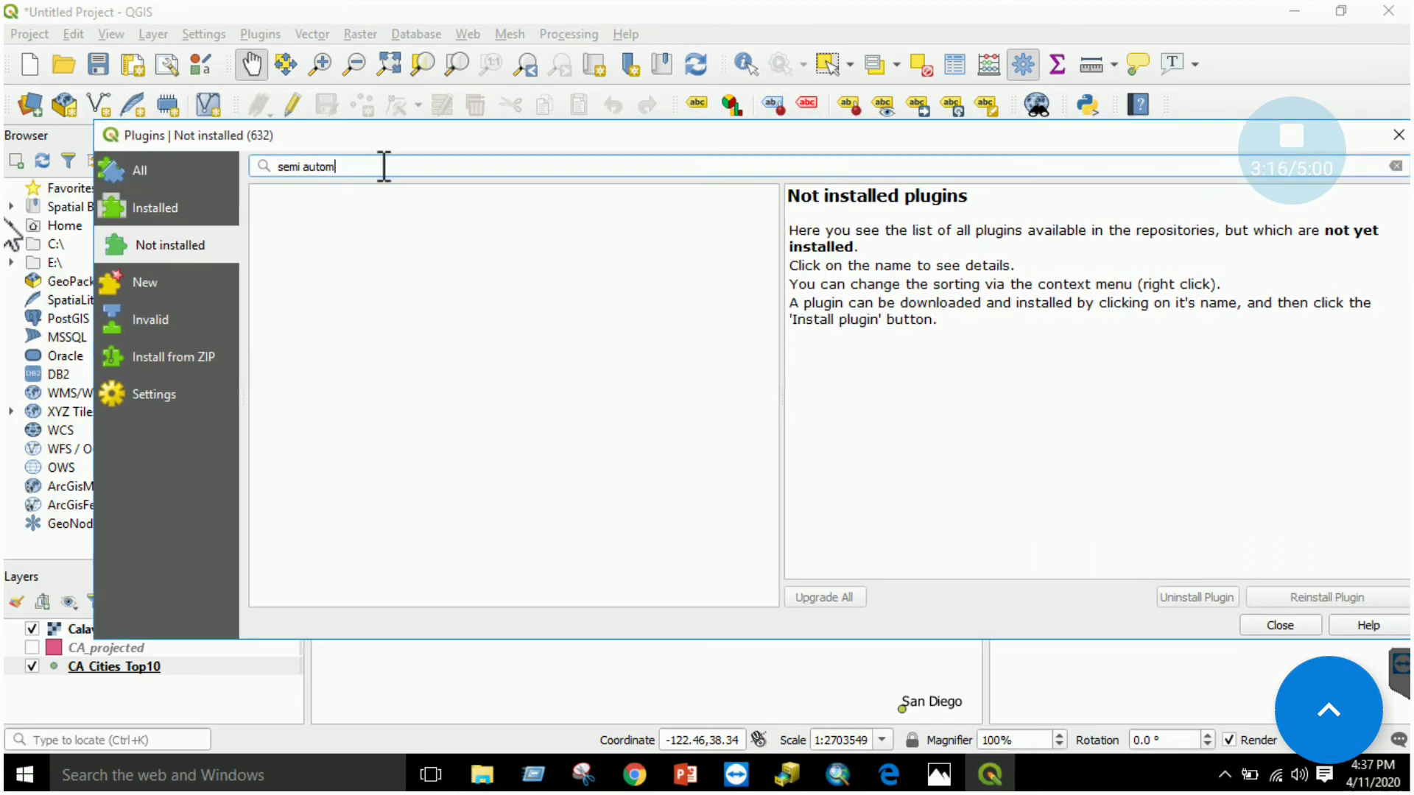
key(BackSpace)
key(BackSpace)
key(BackSpace)
key(BackSpace)
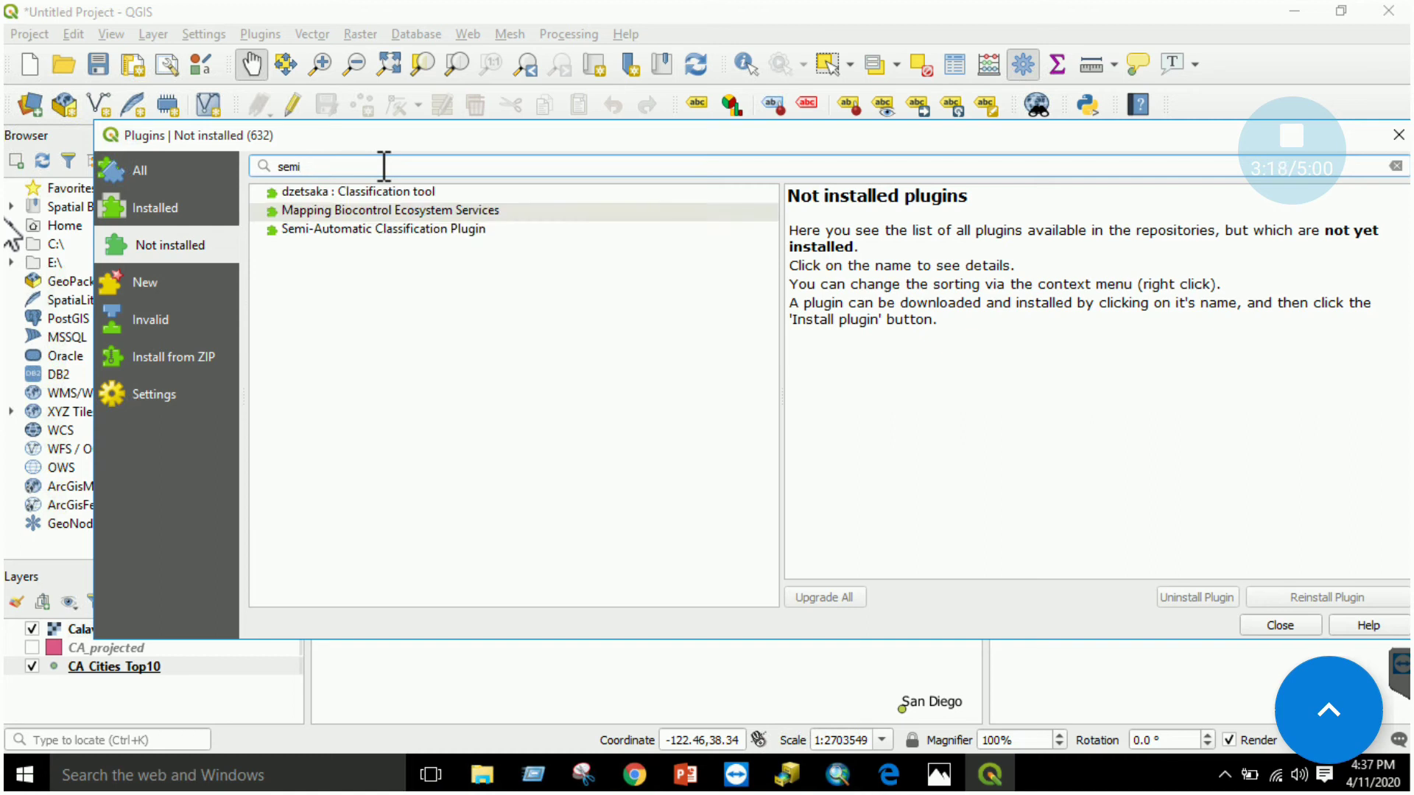
Step: Install the Semi-Automatic Classification Plugin, waiting for the program to respond if it stalls, and close the plugin manager
click(325, 227)
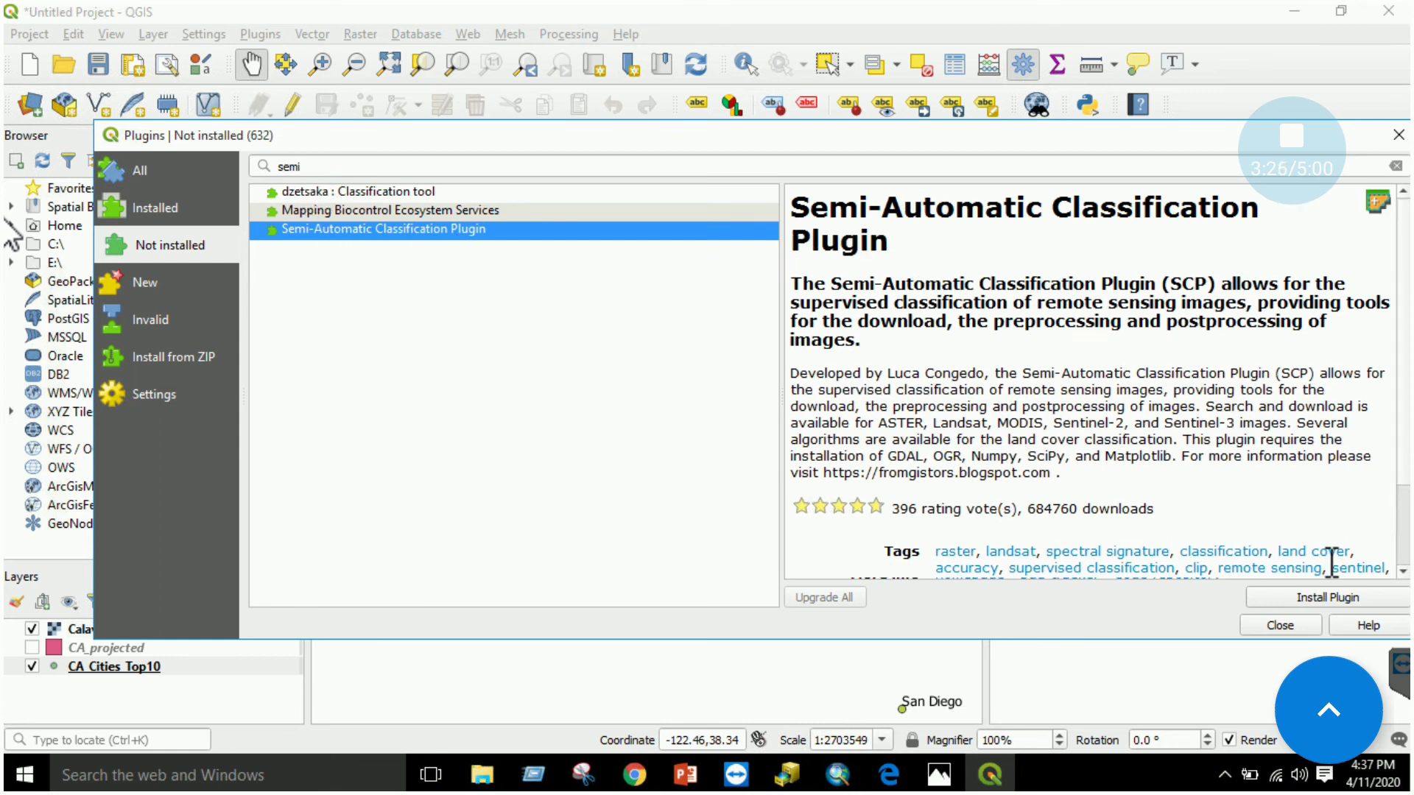
click(1341, 602)
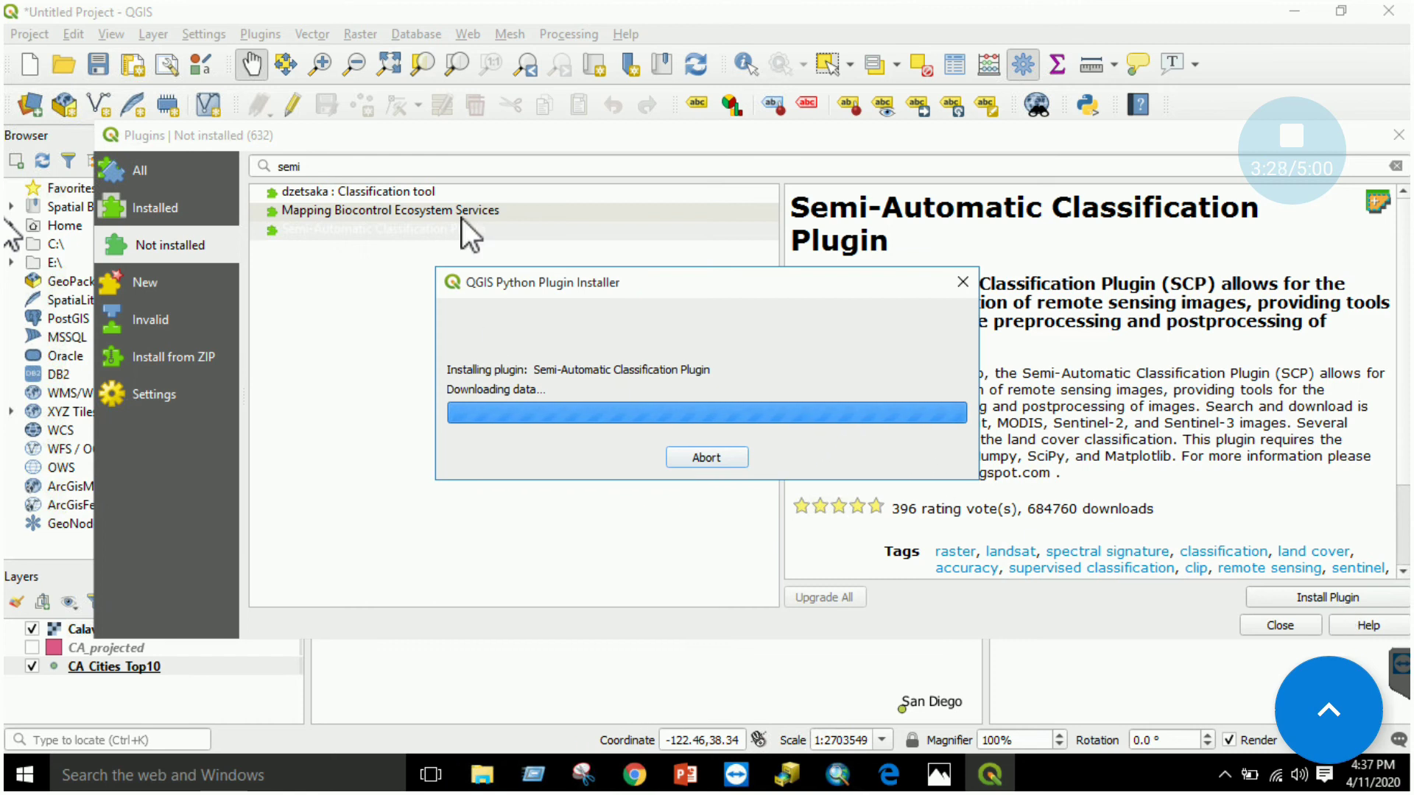
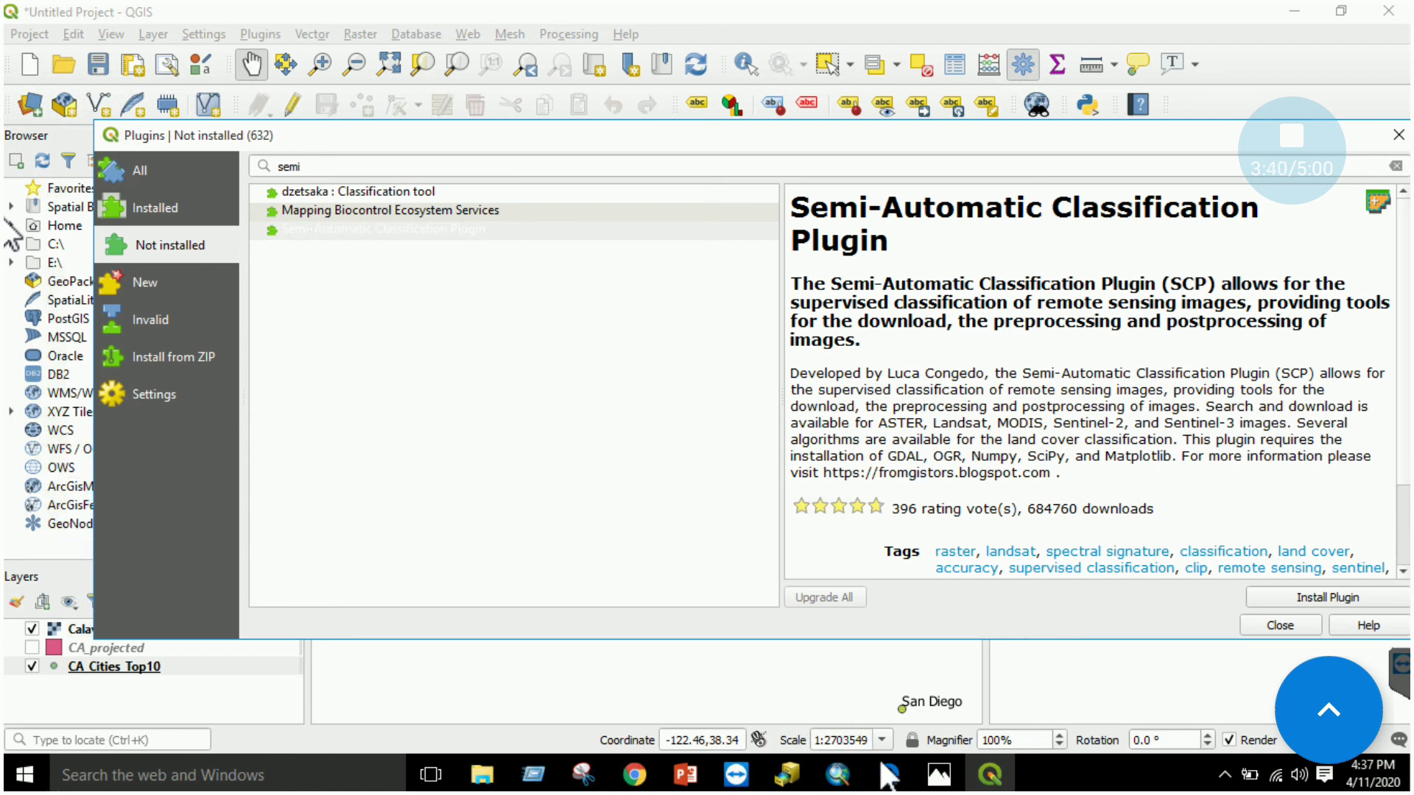
mouse_move(891, 777)
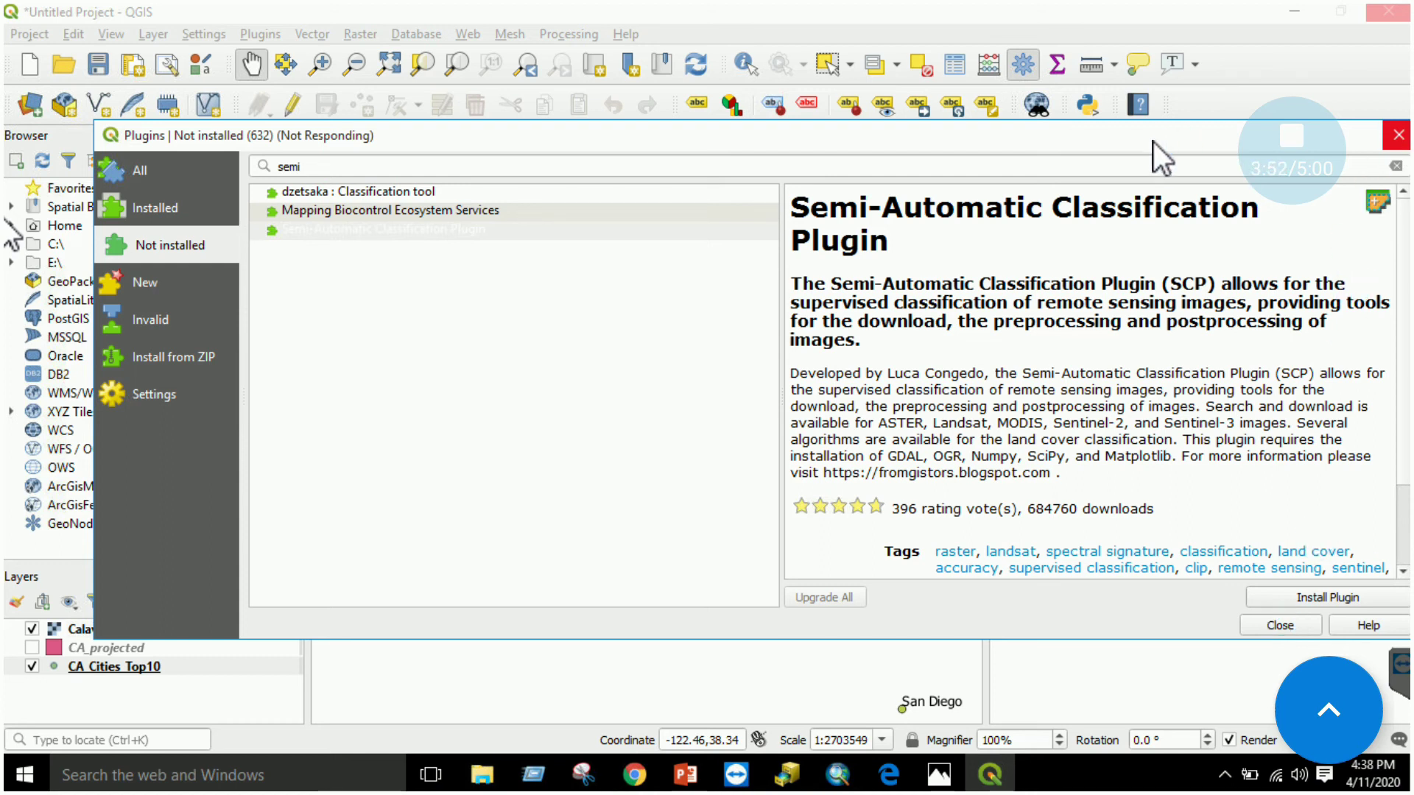
drag(1153, 143, 819, 278)
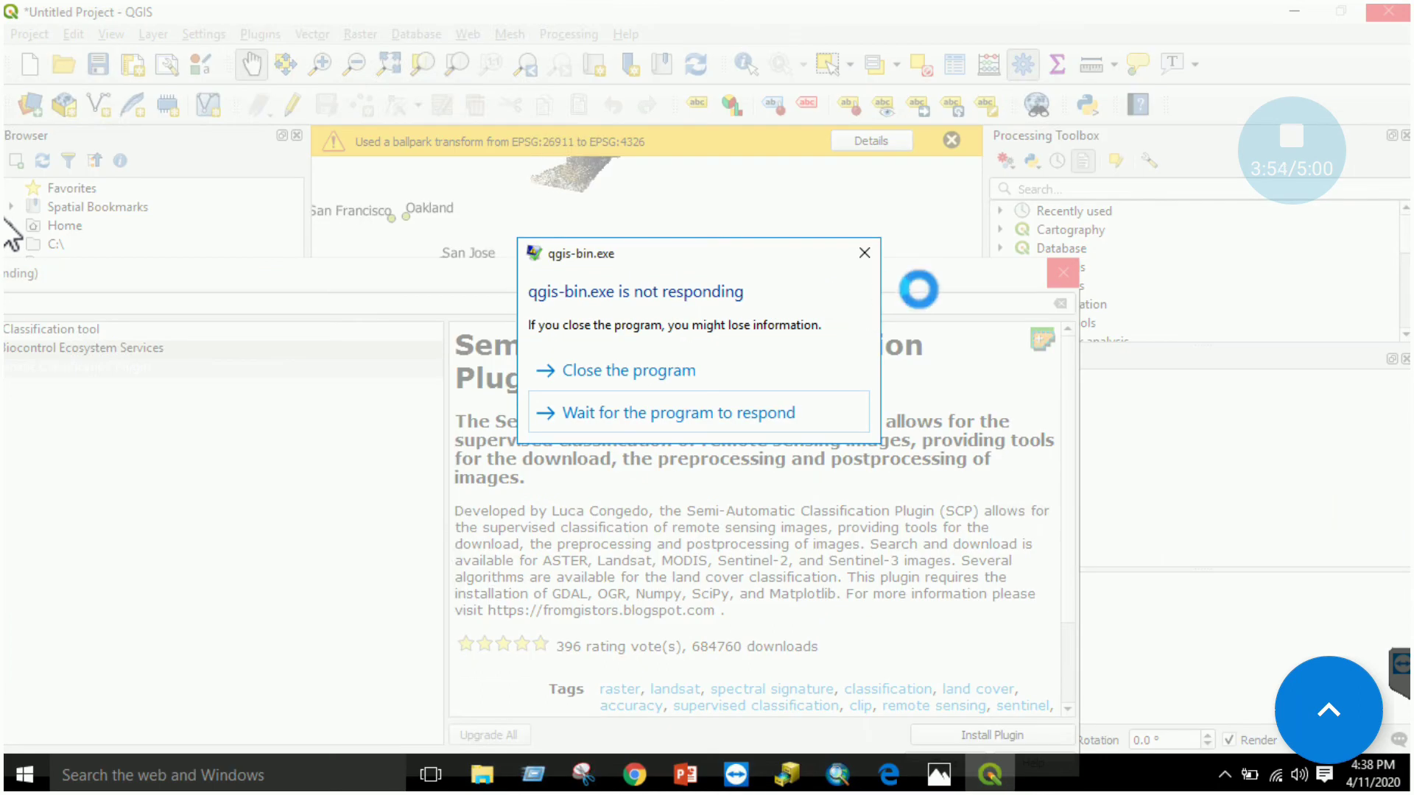
click(650, 414)
drag(637, 271, 797, 204)
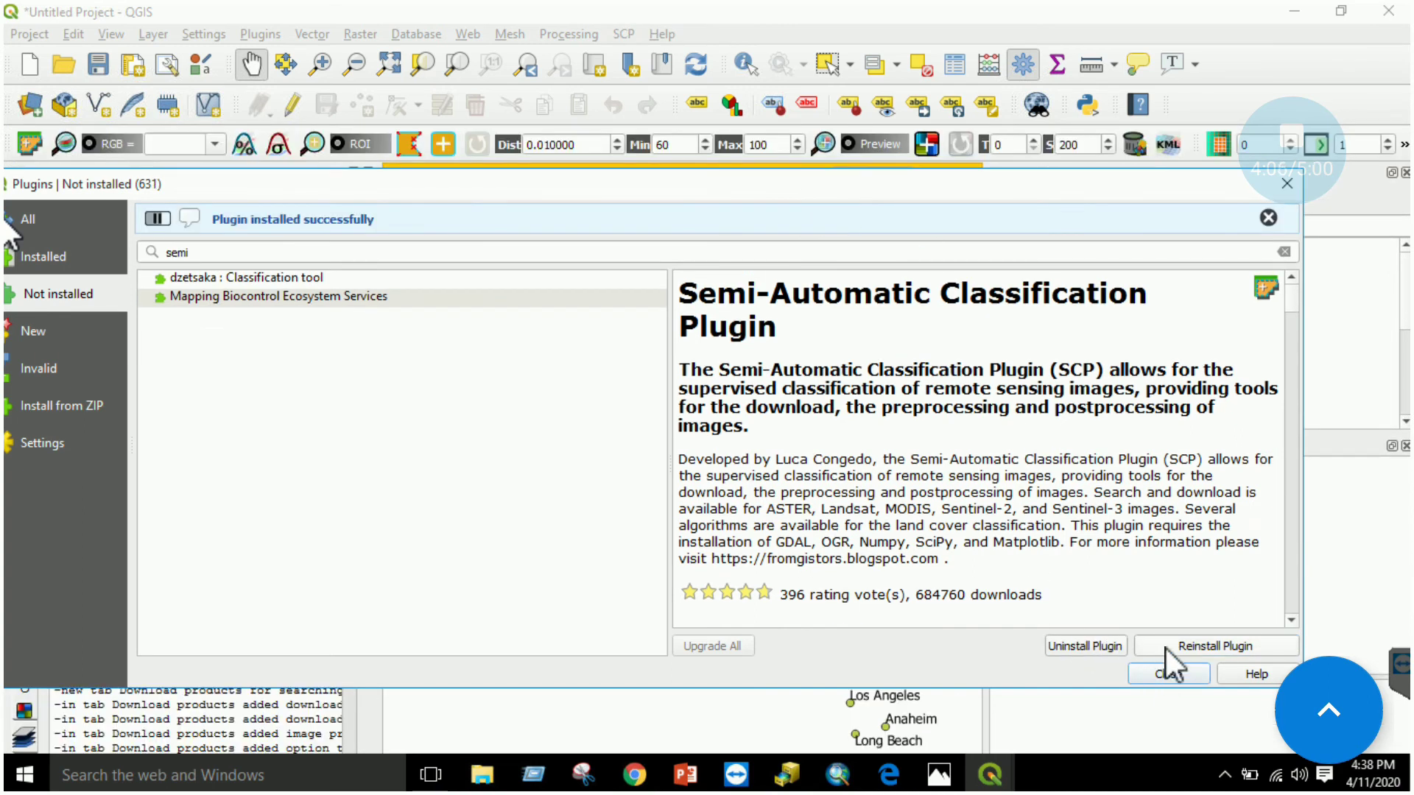
click(1188, 675)
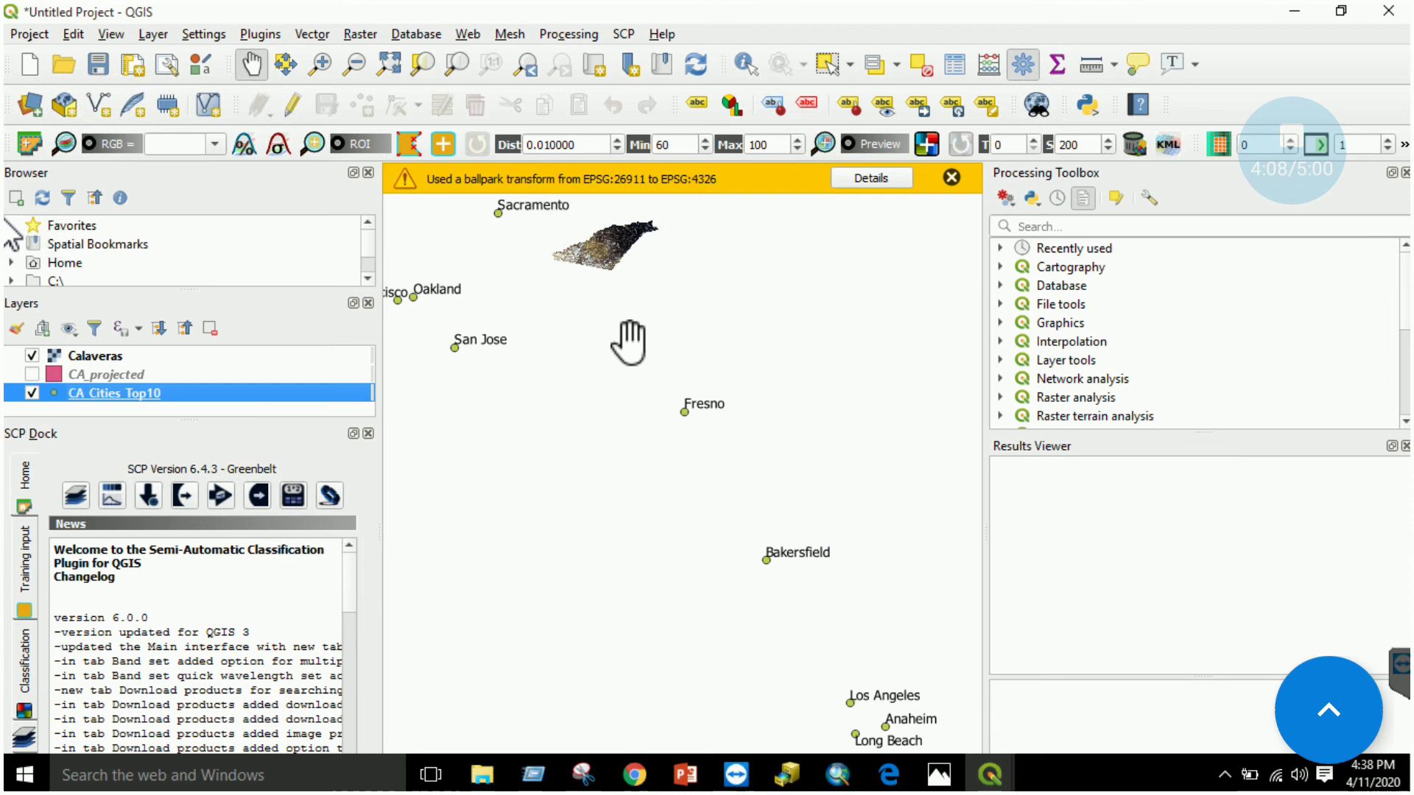
Step: Close the SCP Dock and dismiss the ballpark transform message above the map
click(368, 433)
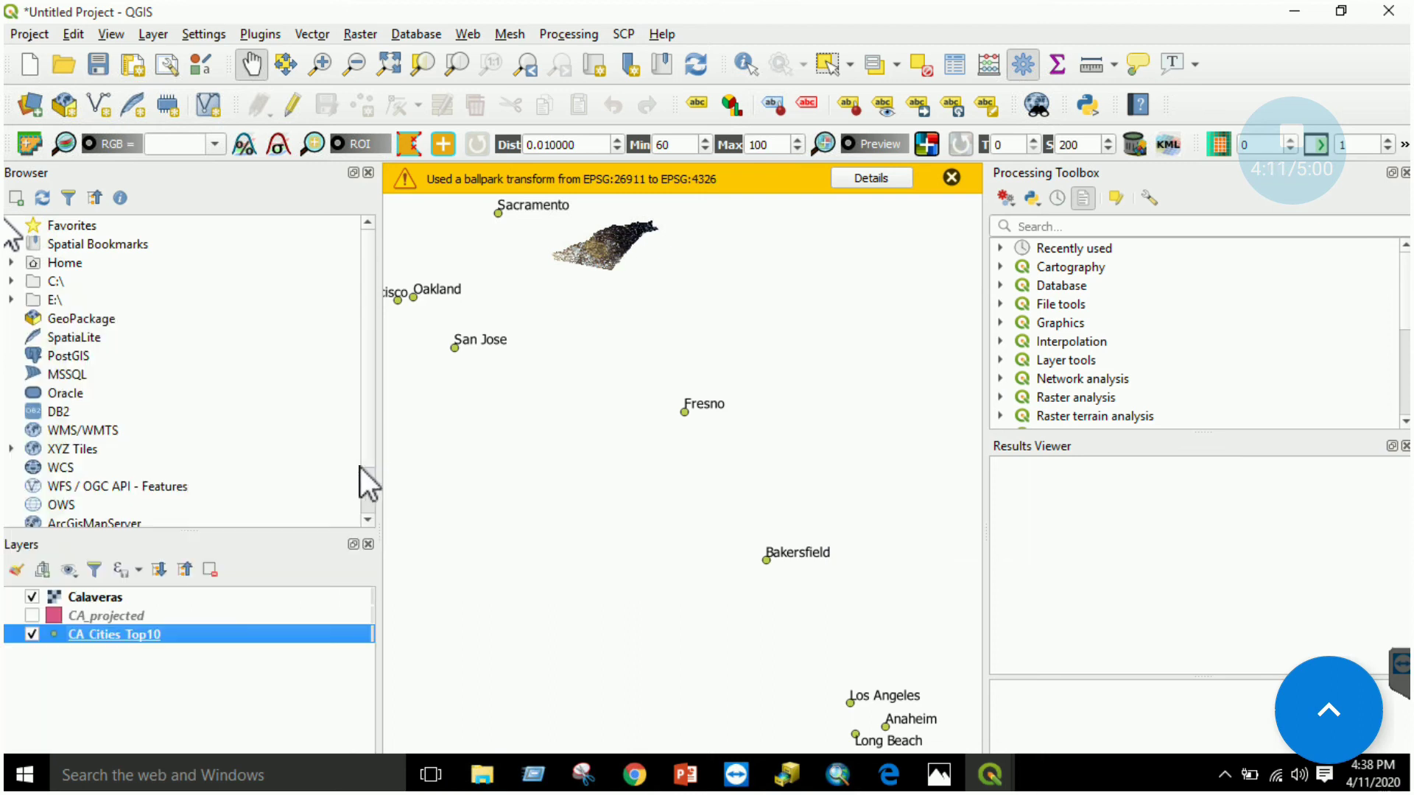
click(951, 177)
drag(606, 284, 647, 401)
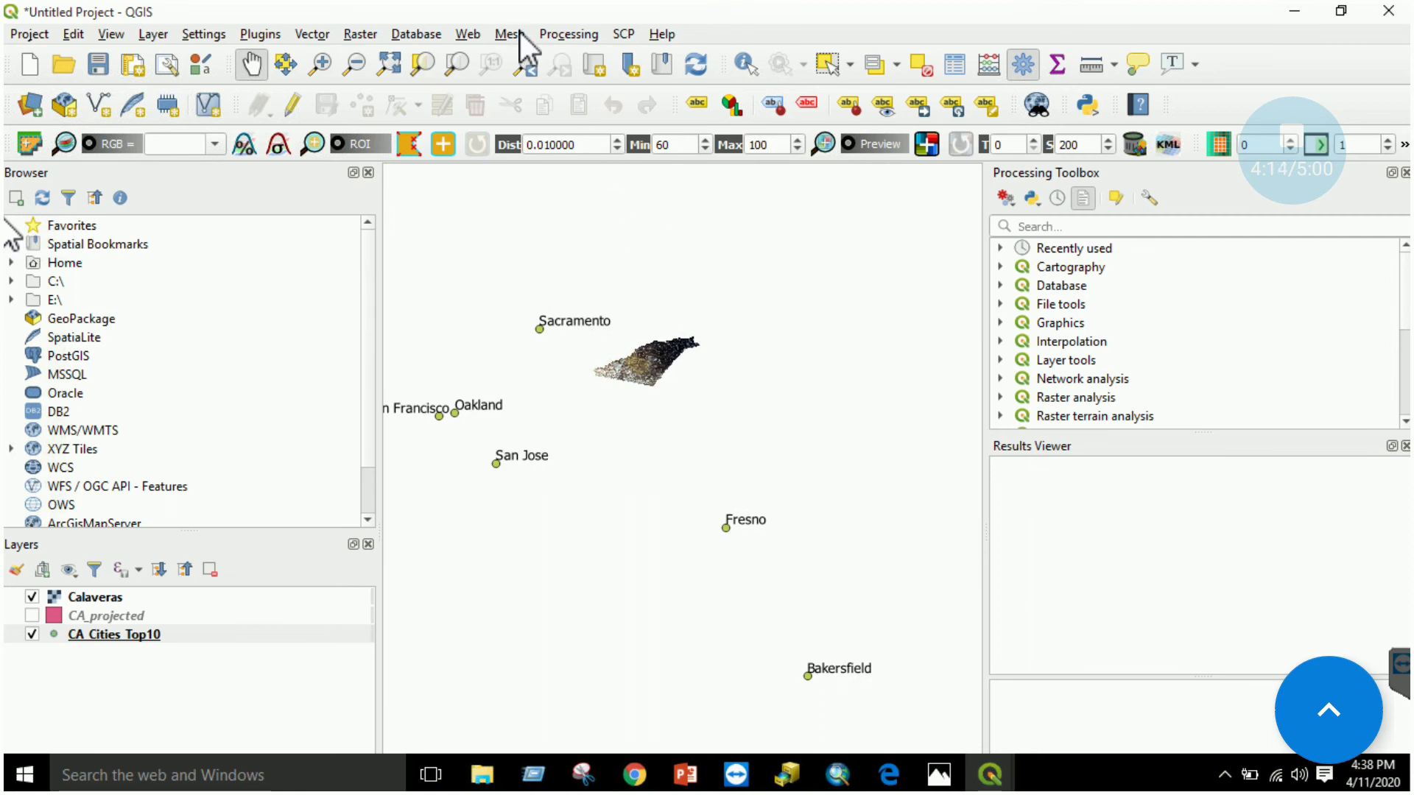
Step: Reopen the plugin manager and search the not-yet-installed plugins for "openla"
click(360, 33)
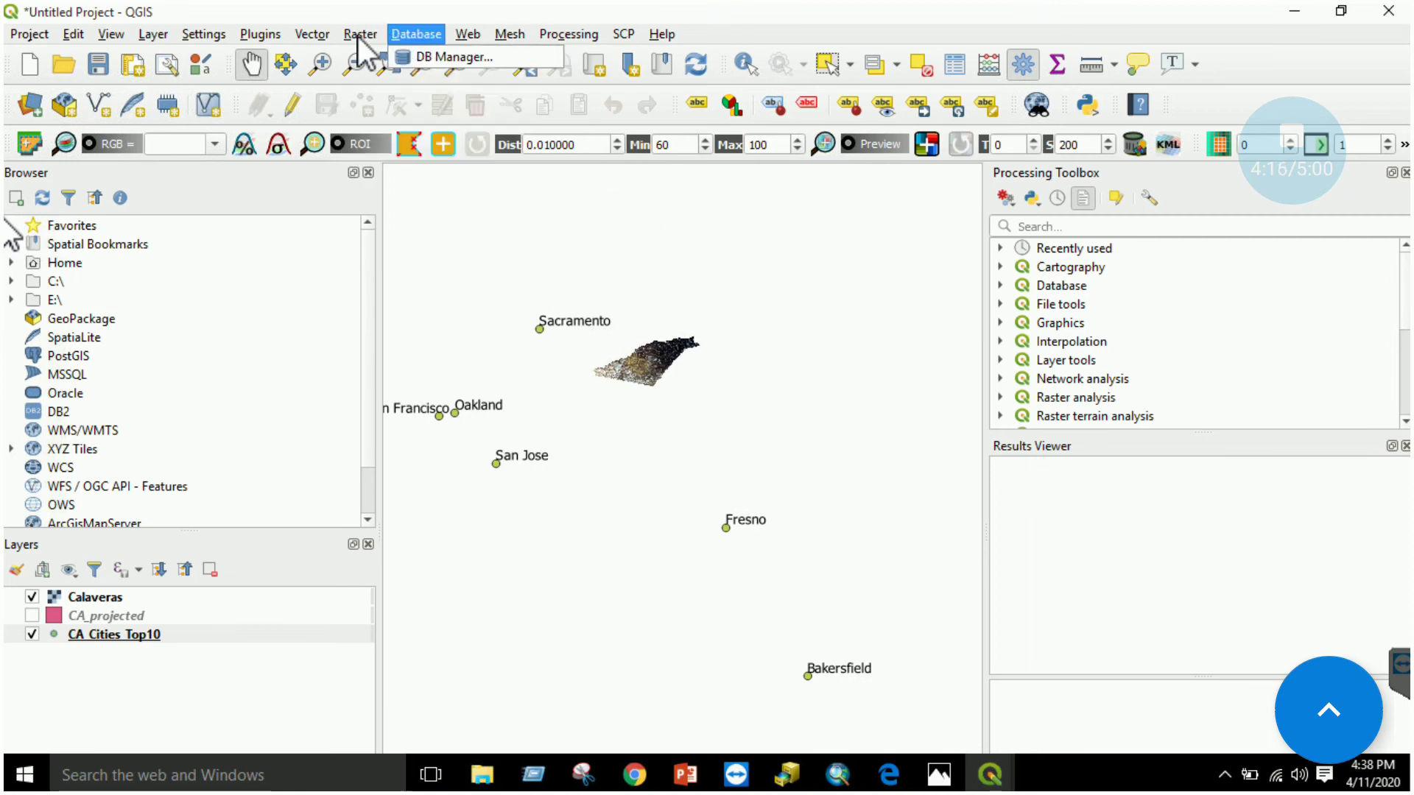
mouse_move(358, 35)
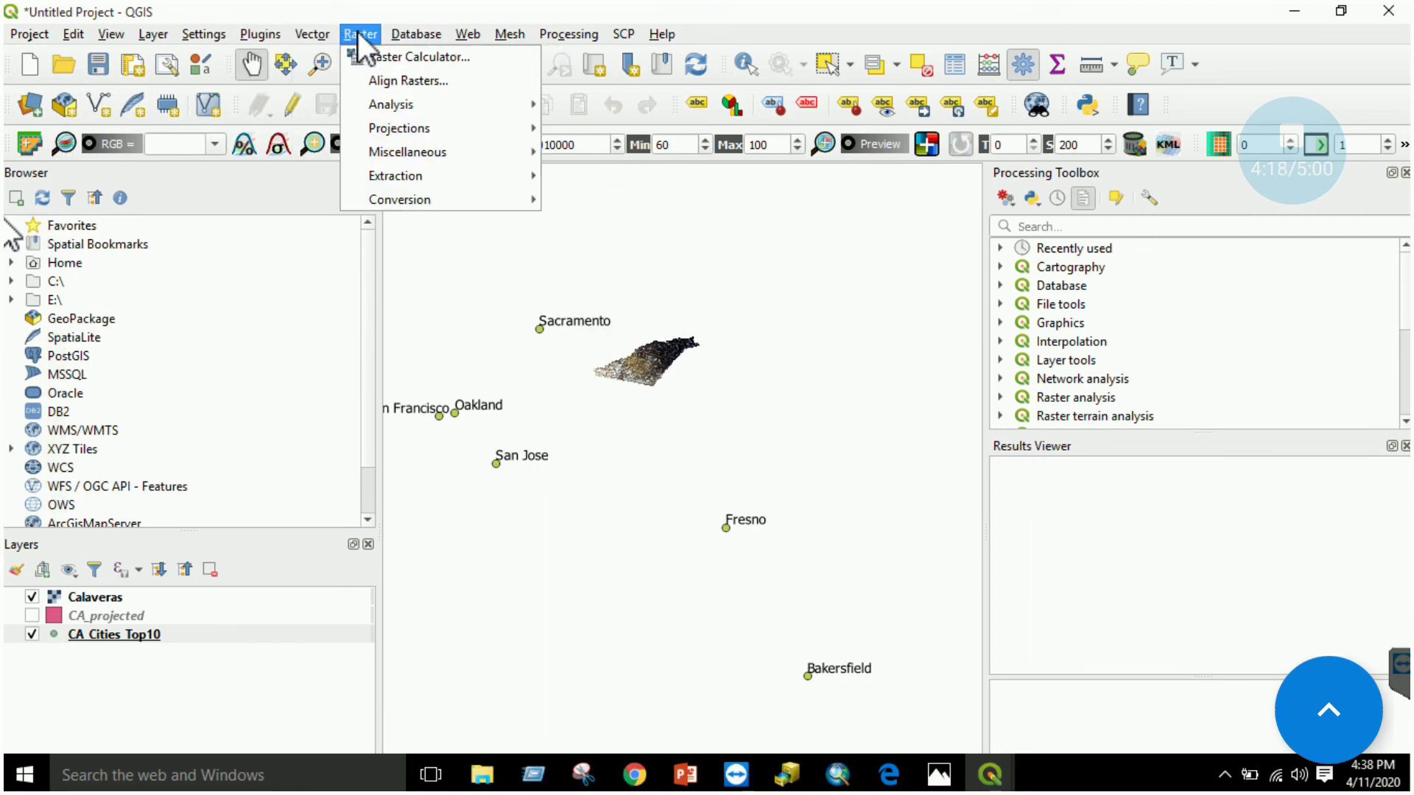
mouse_move(463, 37)
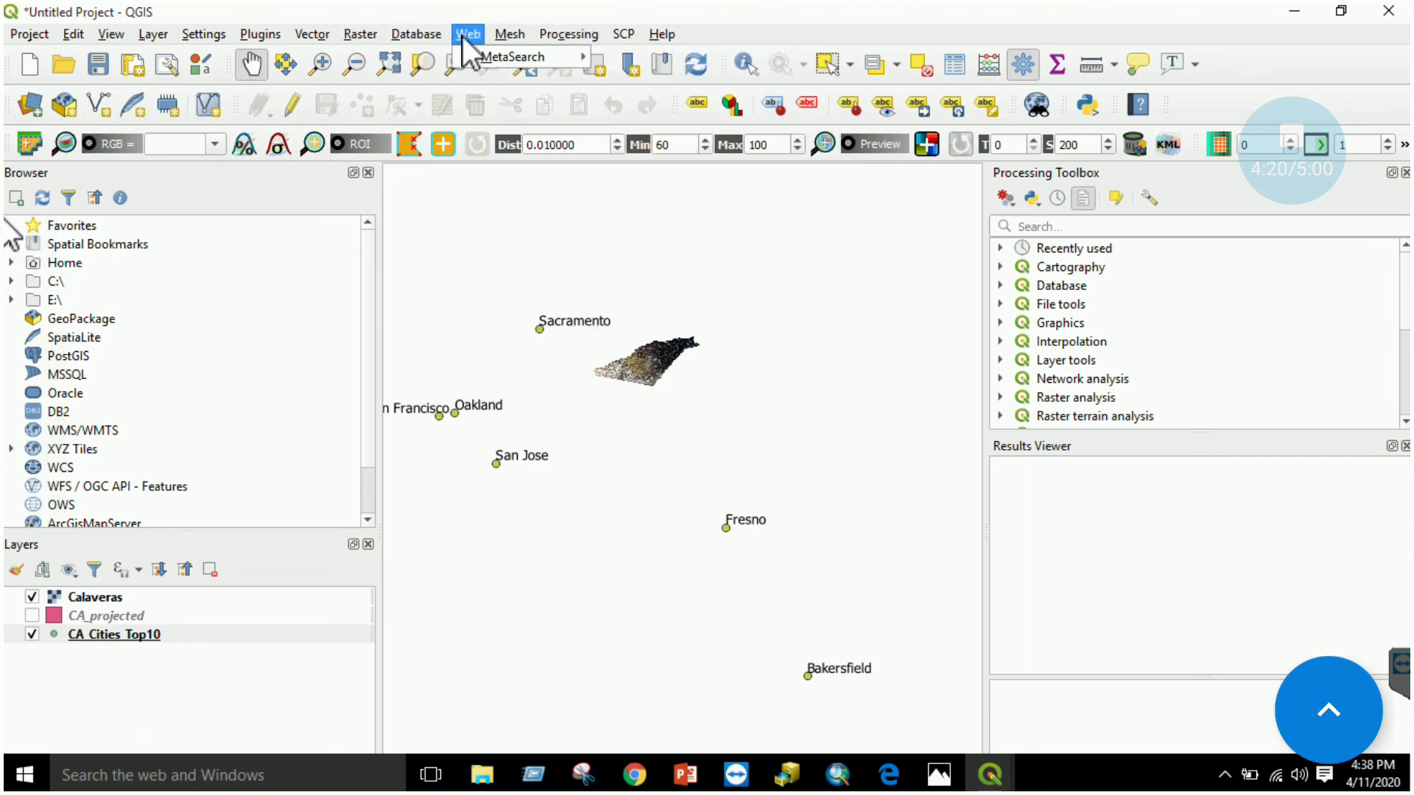
mouse_move(258, 38)
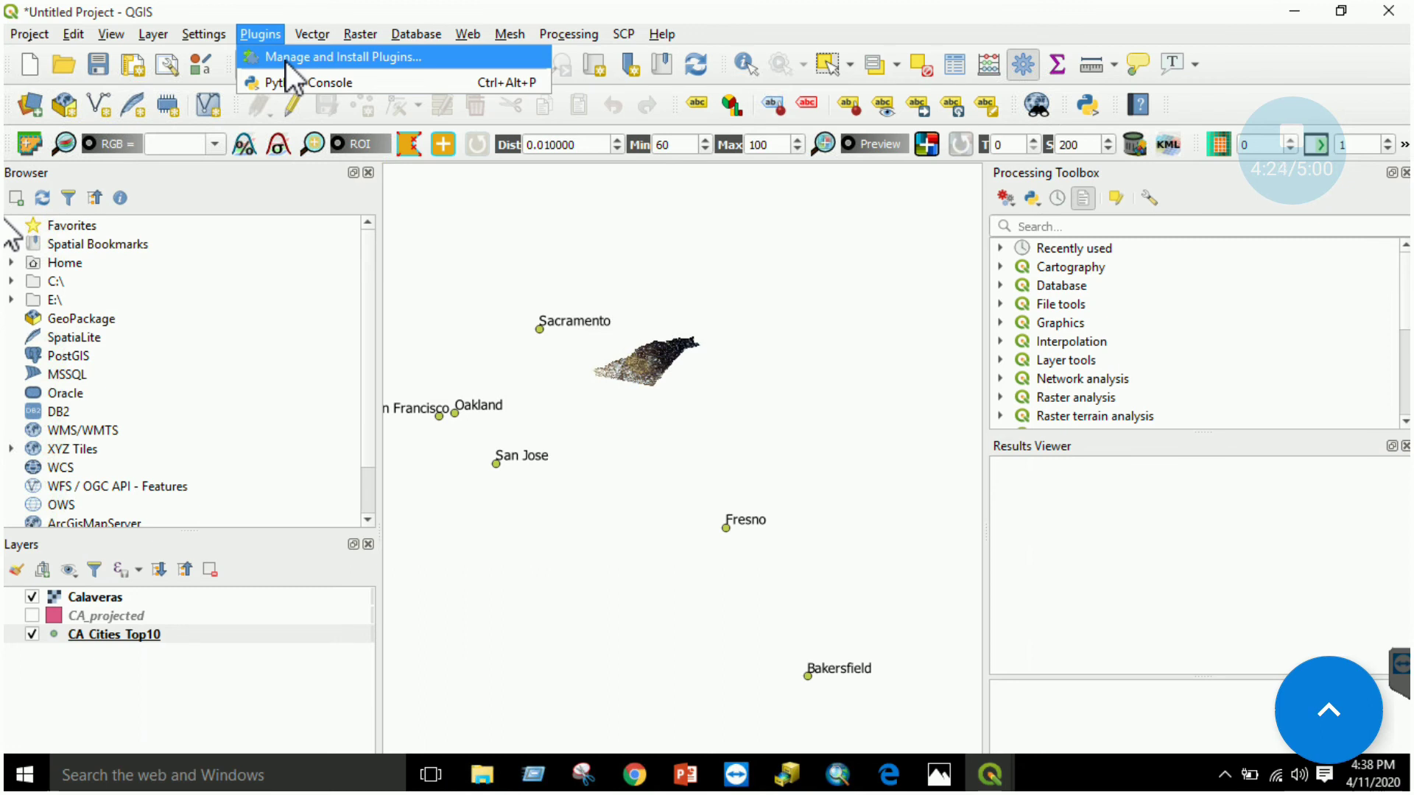
click(286, 59)
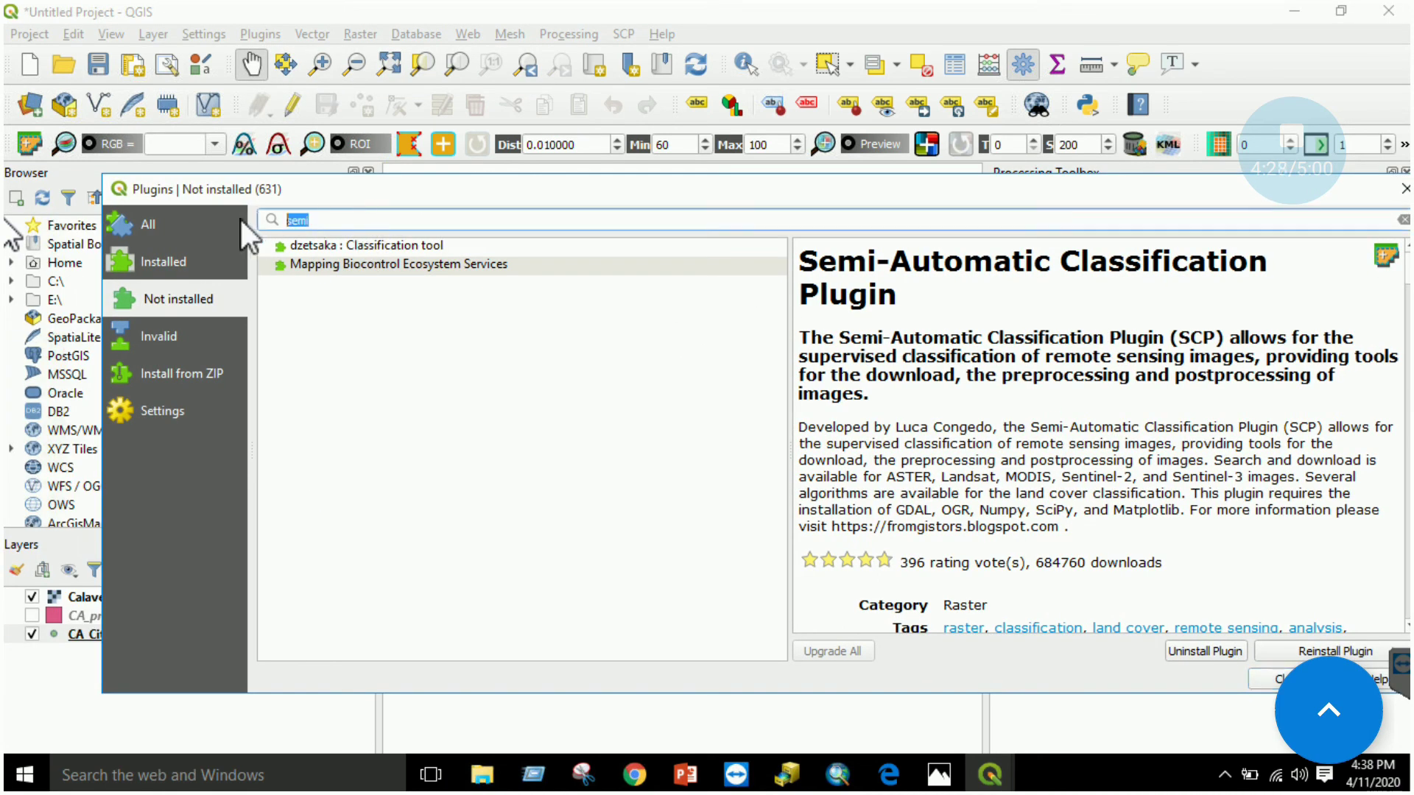
text(ope)
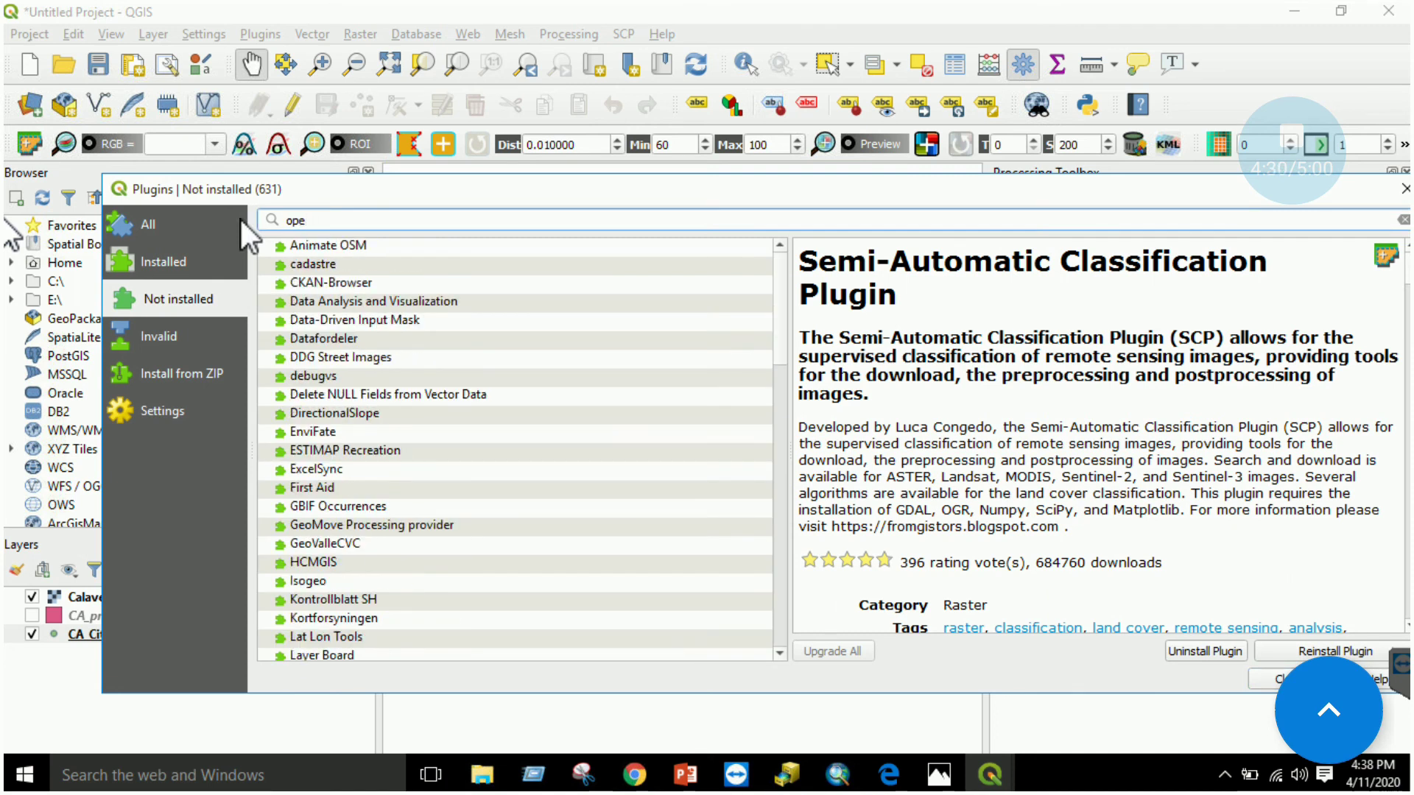
text(nla)
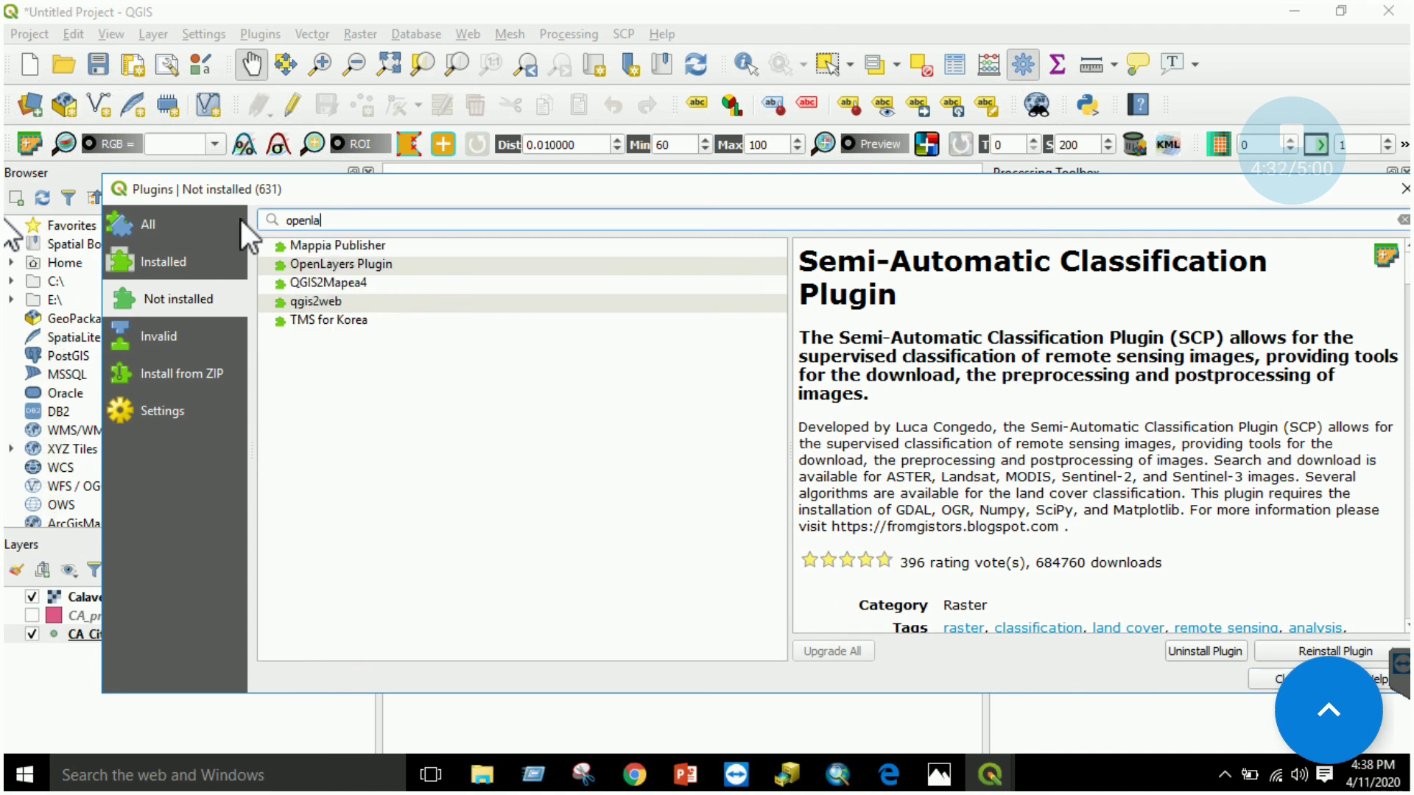
Step: Install the OpenLayers Plugin and close the plugin manager
click(333, 265)
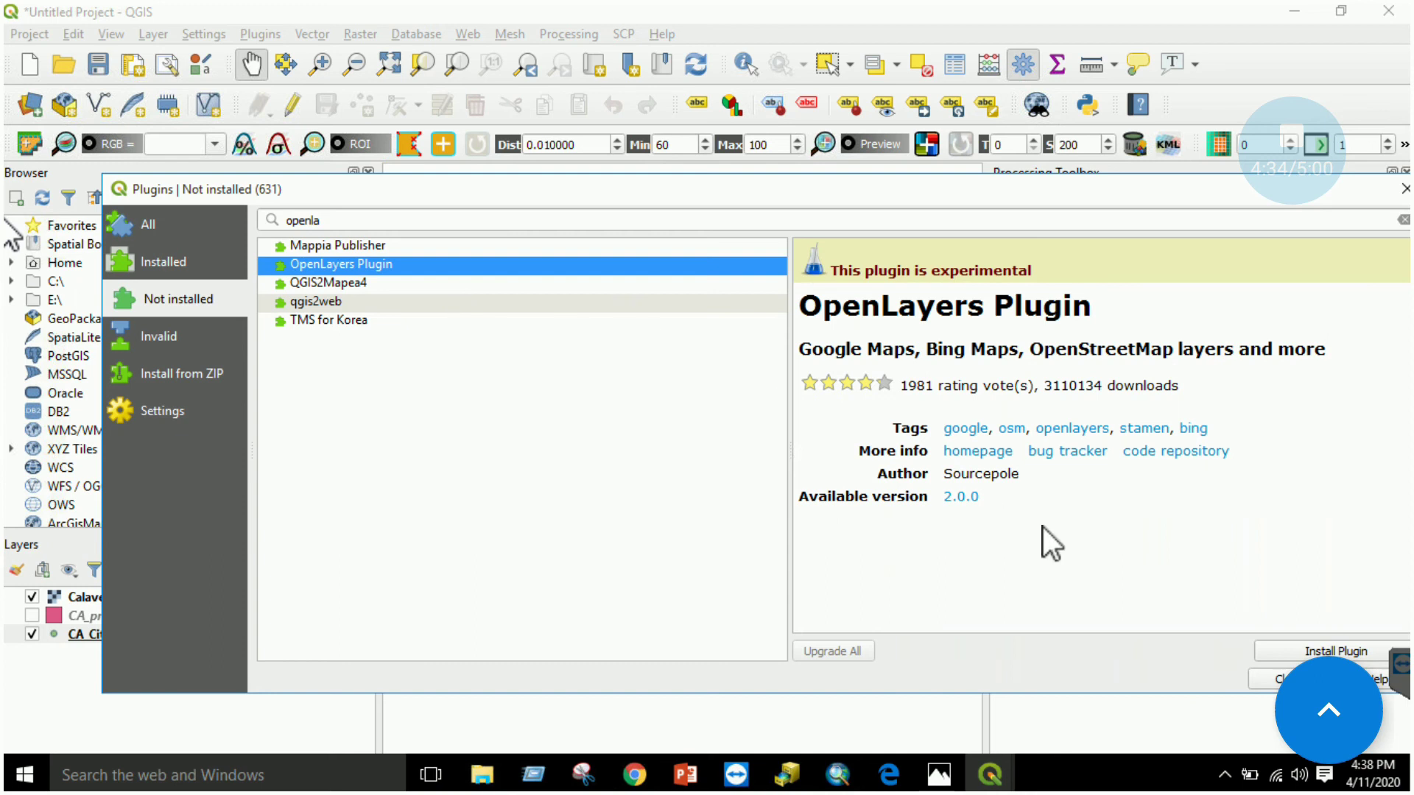
drag(541, 187, 468, 189)
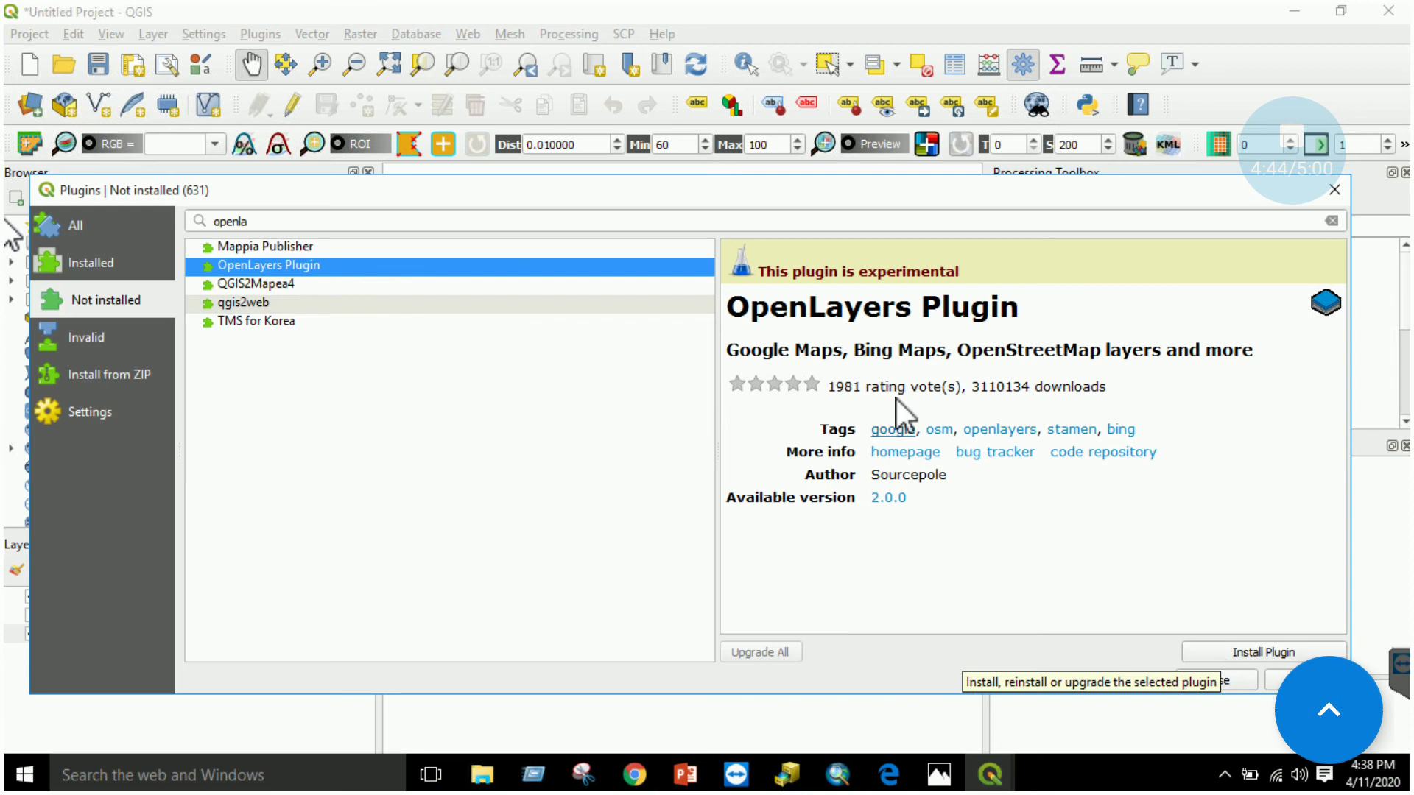
click(1242, 655)
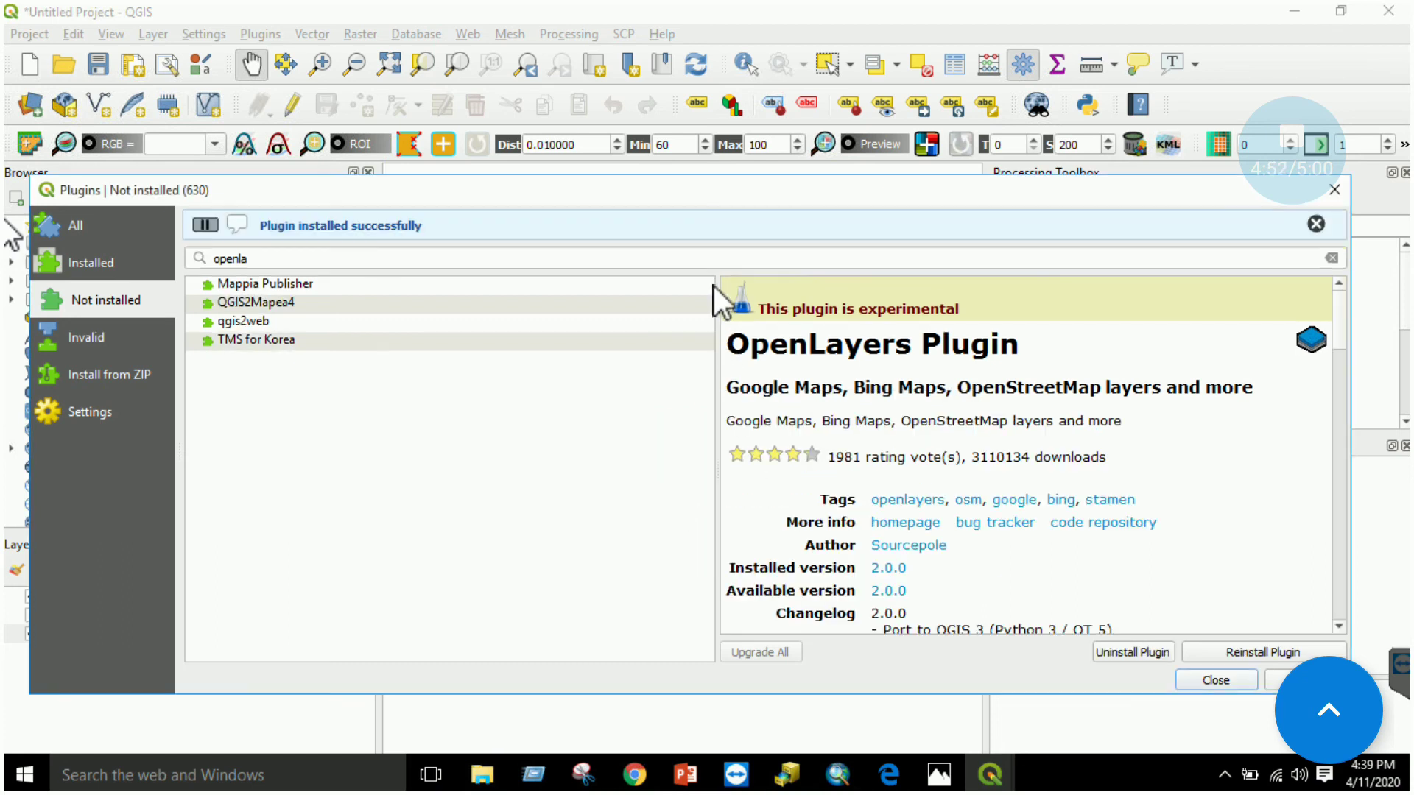
click(1214, 679)
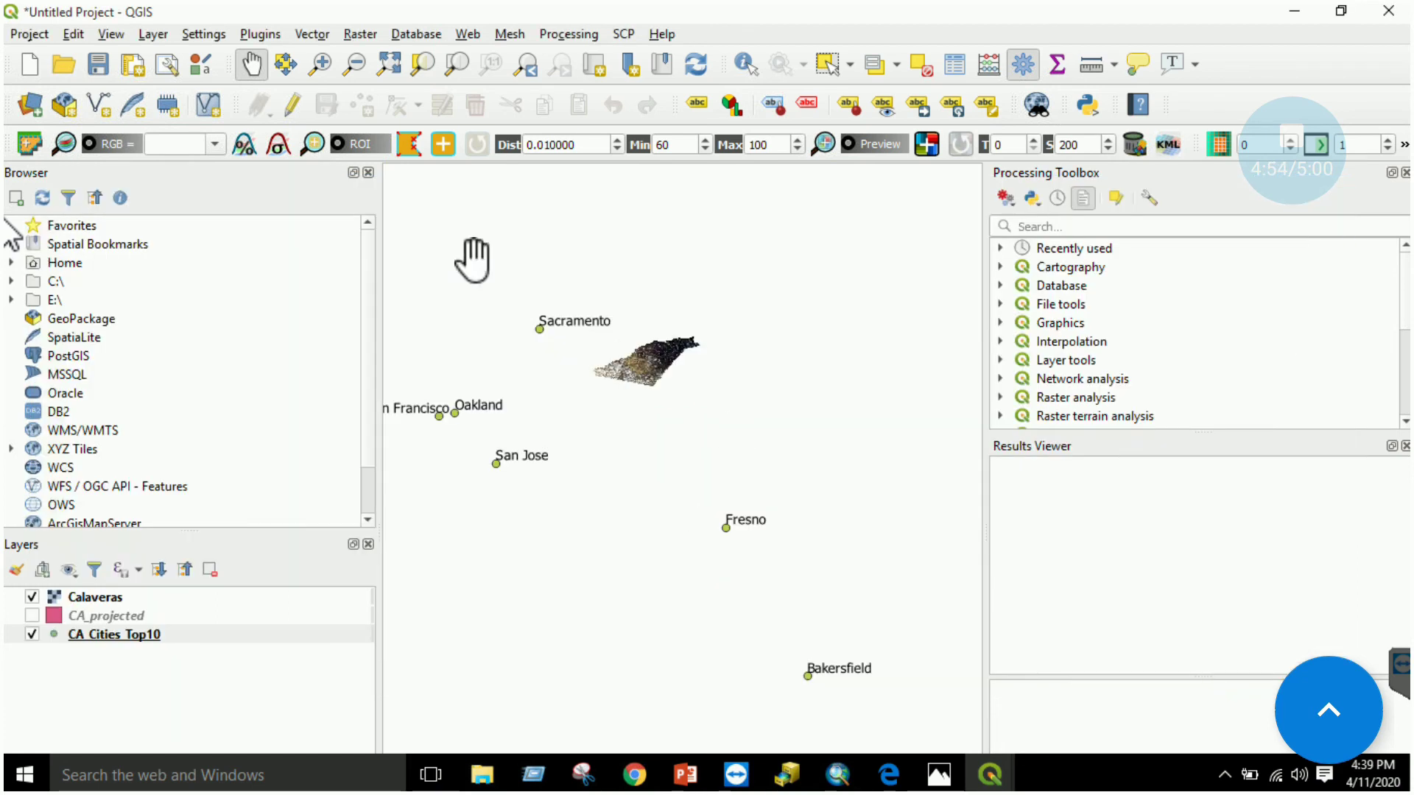
click(274, 35)
click(267, 34)
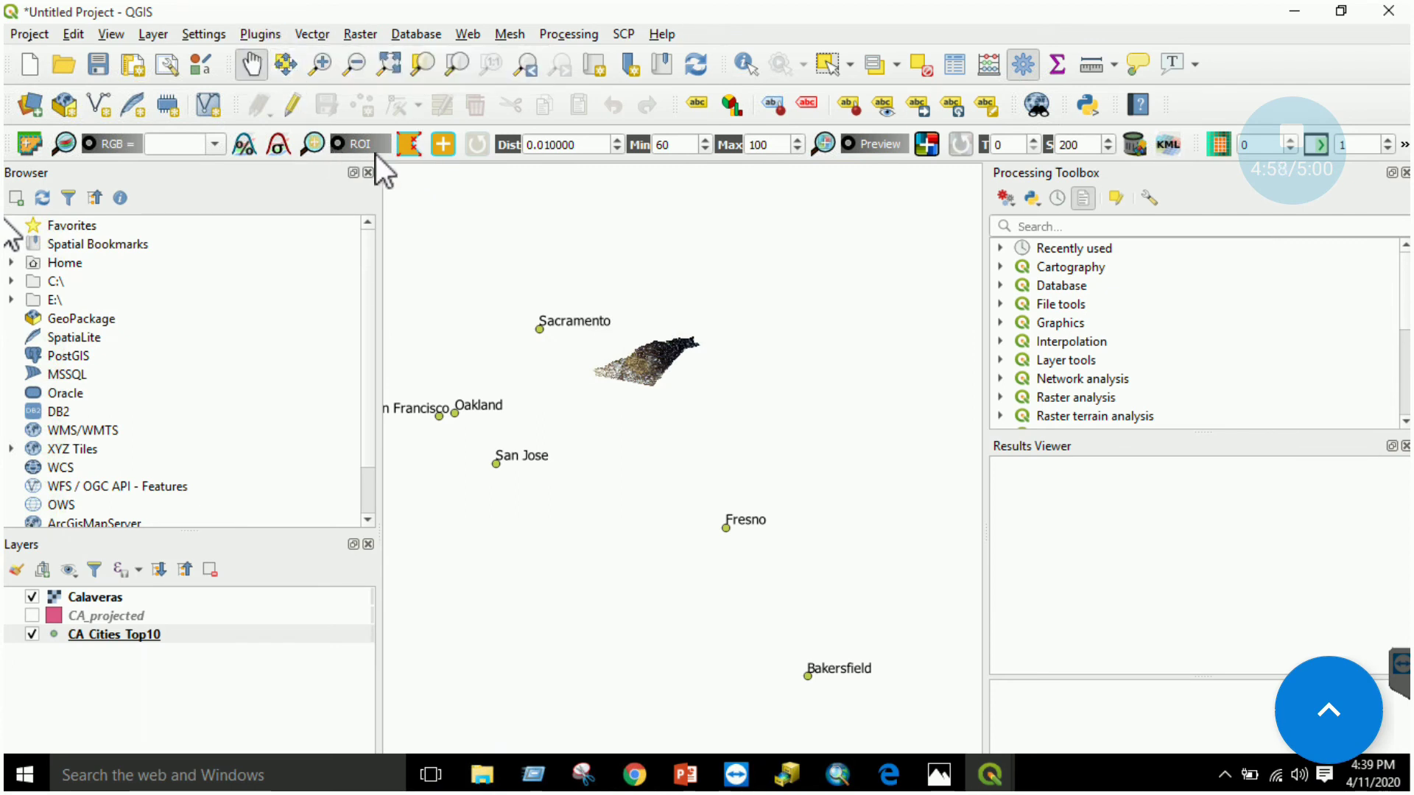
Step: Add the OpenStreetMap basemap through the OpenLayers plugin and widen the map canvas by narrowing the Processing Toolbox
click(258, 37)
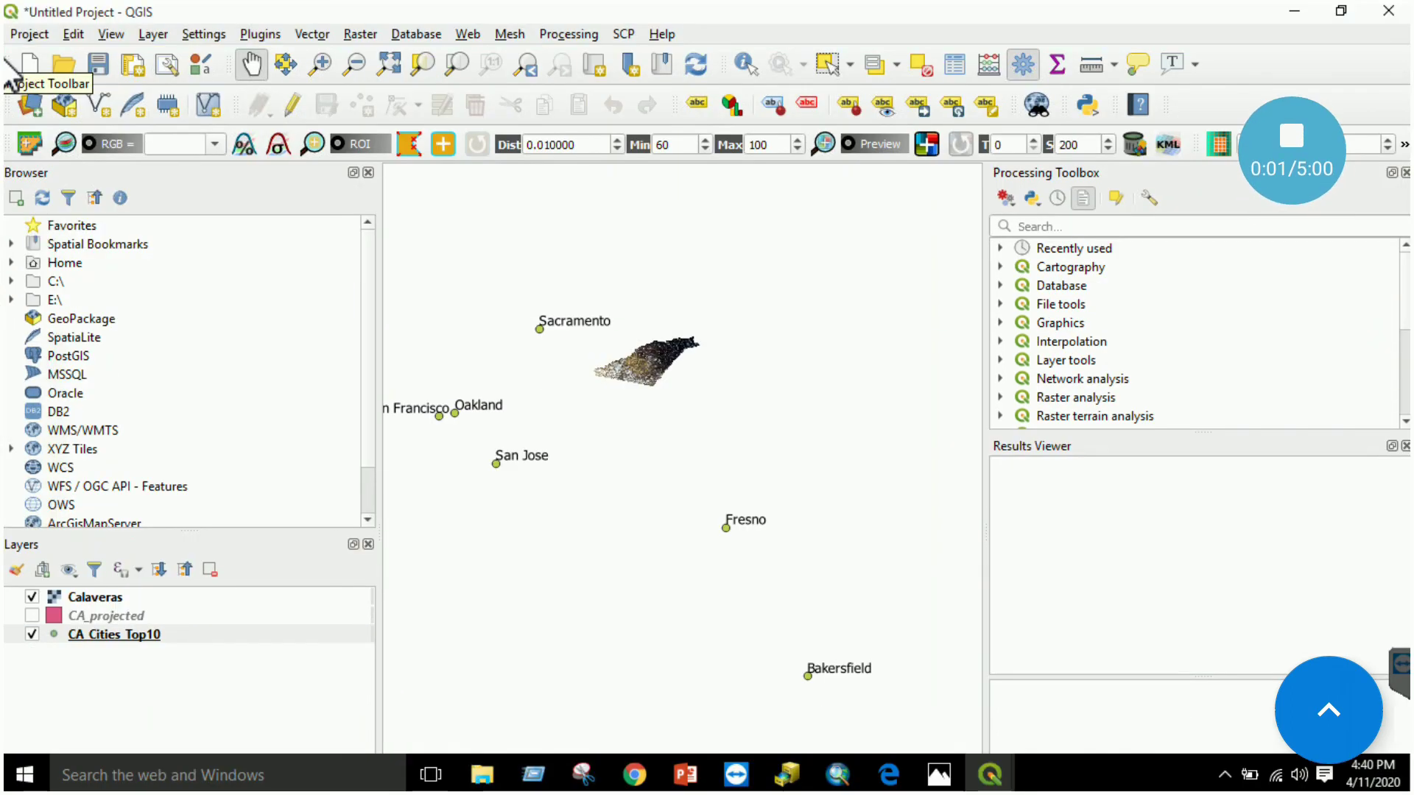
click(469, 35)
mouse_move(492, 81)
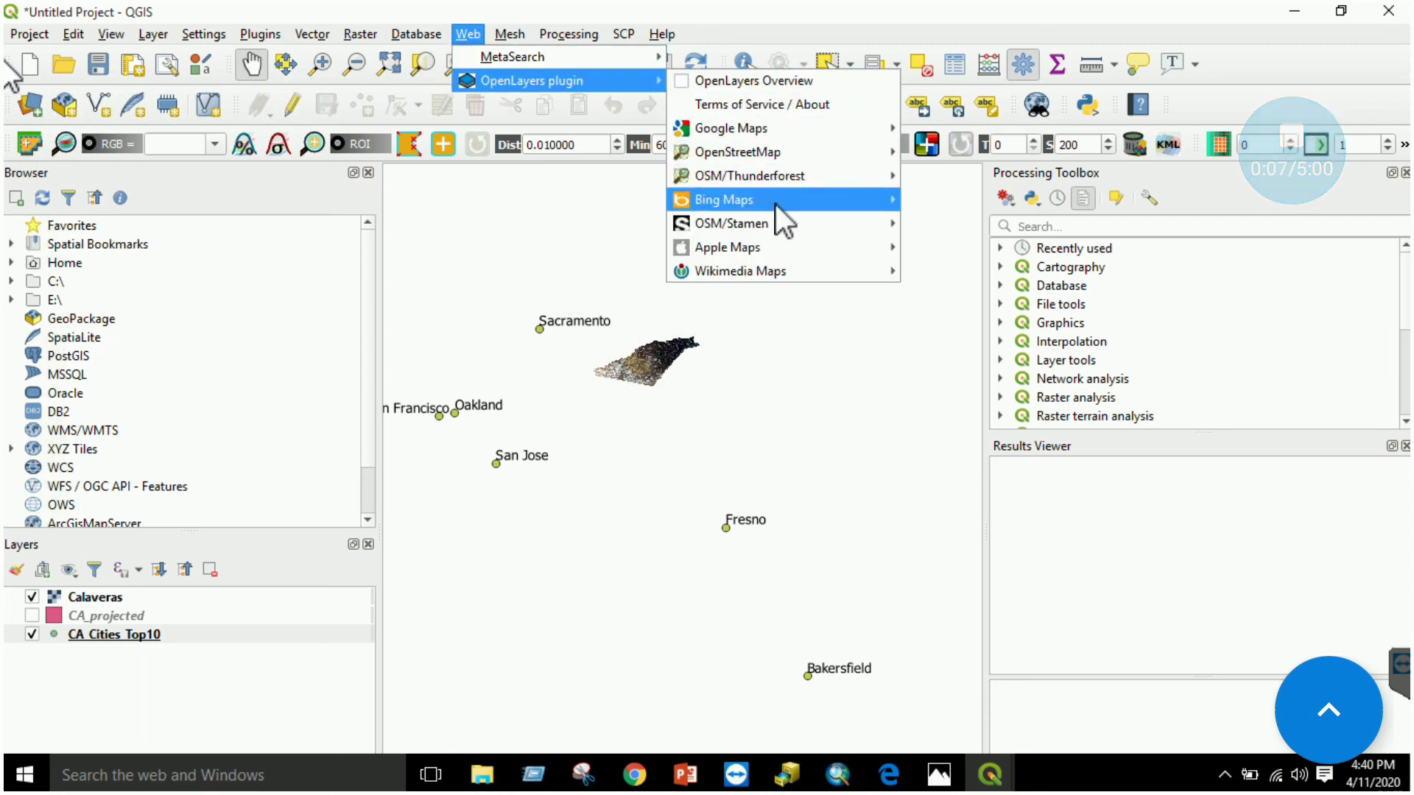
mouse_move(770, 156)
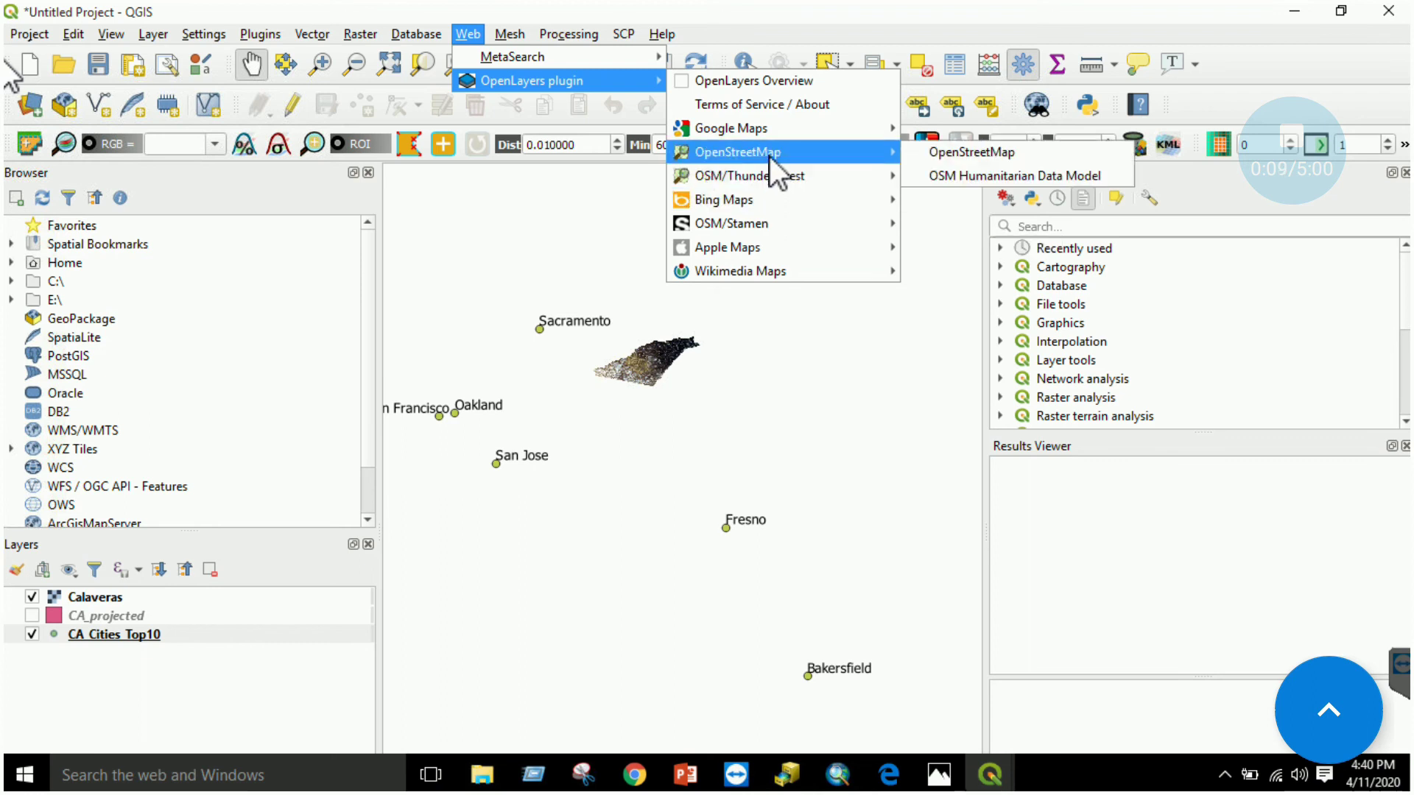
click(966, 156)
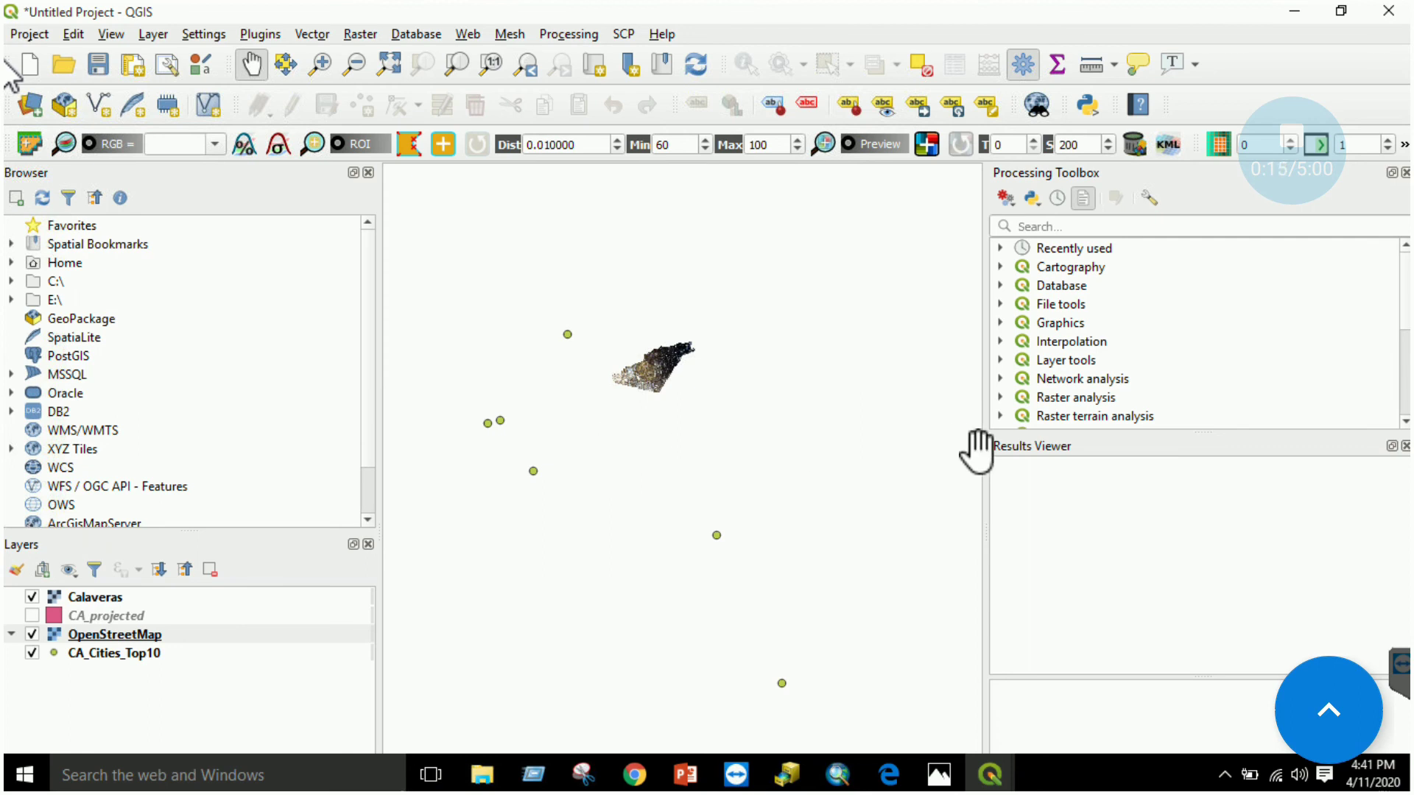
drag(982, 451, 1274, 451)
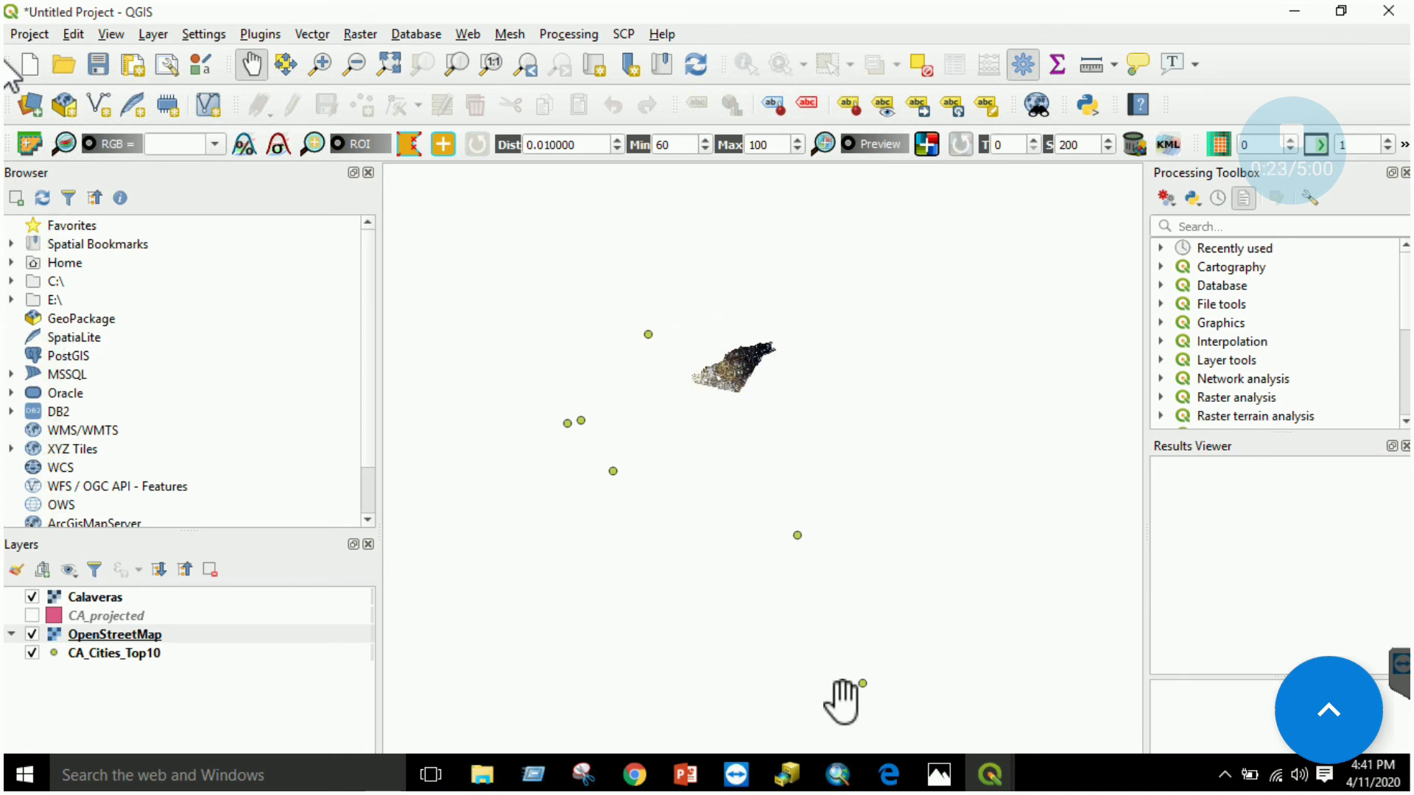
drag(708, 383, 707, 428)
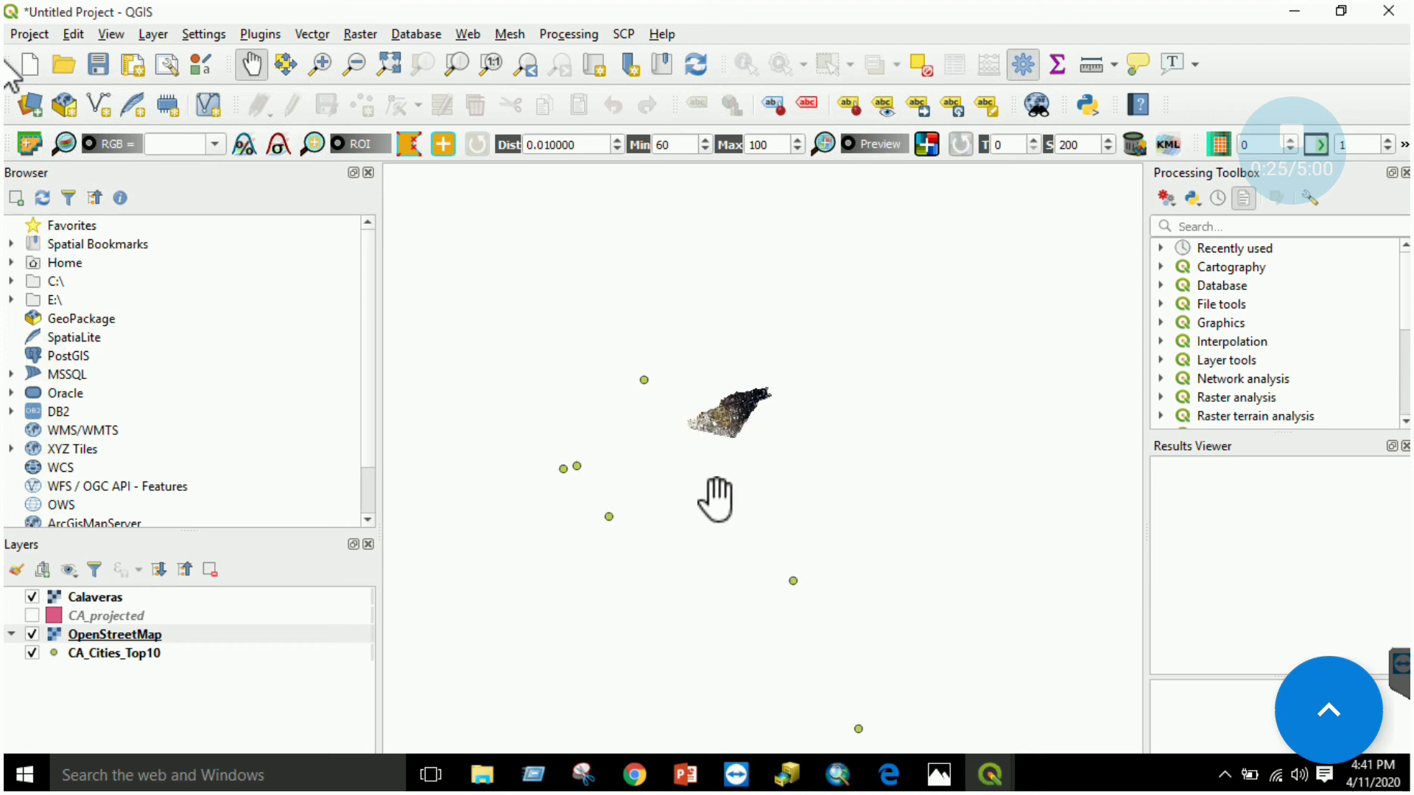
Step: Switch to the Day-1 Part-1 PDF in Edge, review the interface elements under "Getting Started with QGIS", and return to the QGIS project
click(890, 777)
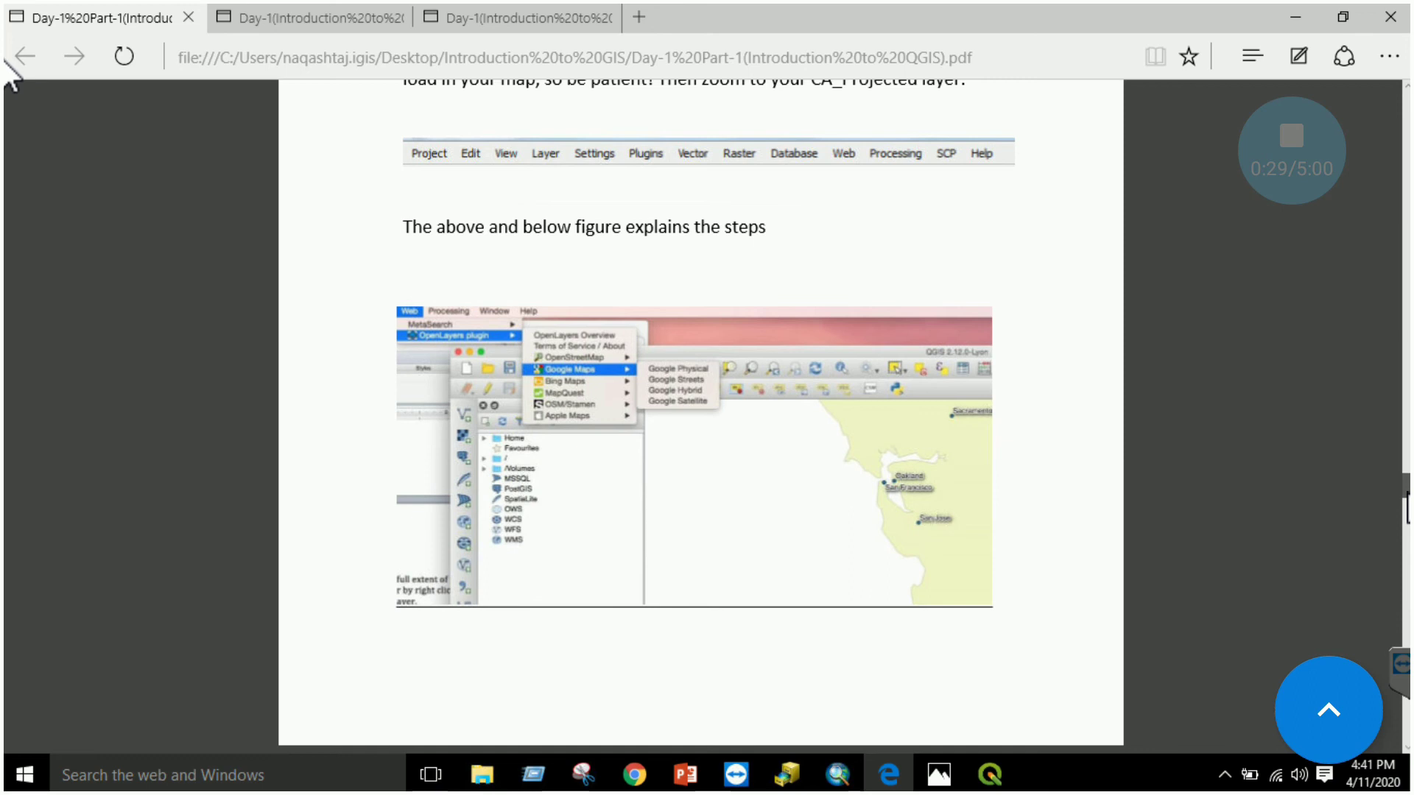
scroll(899, 331, up, 15)
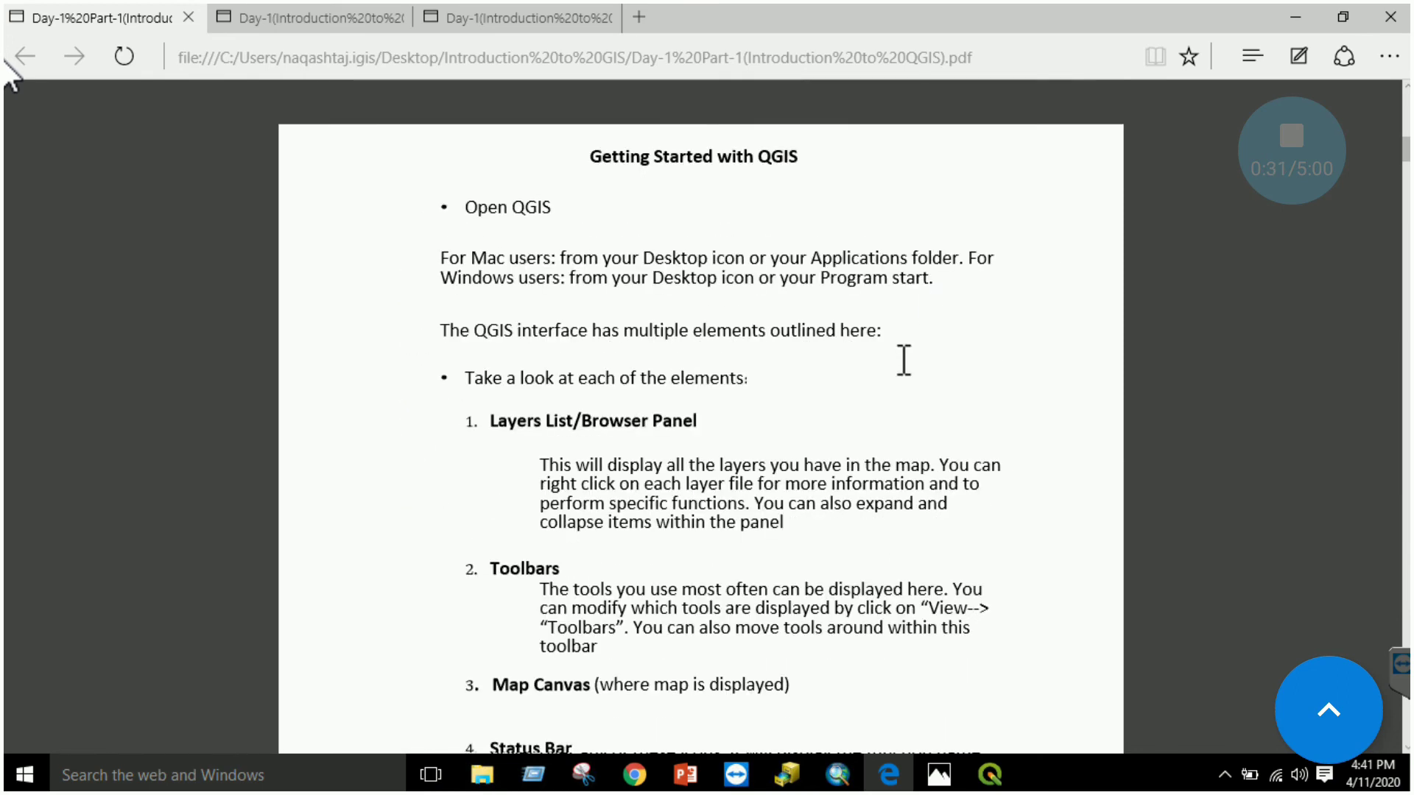
scroll(888, 362, down, 4)
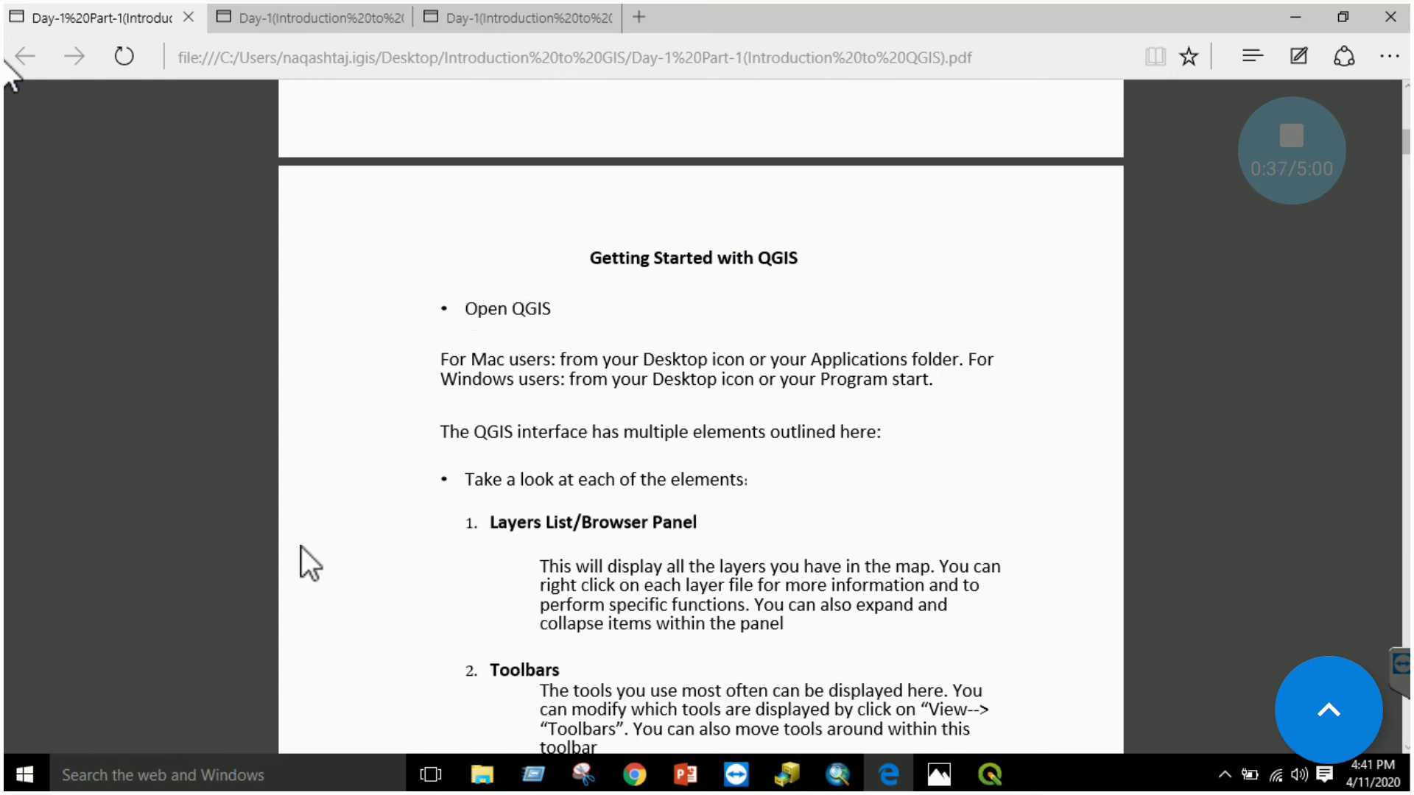
click(26, 775)
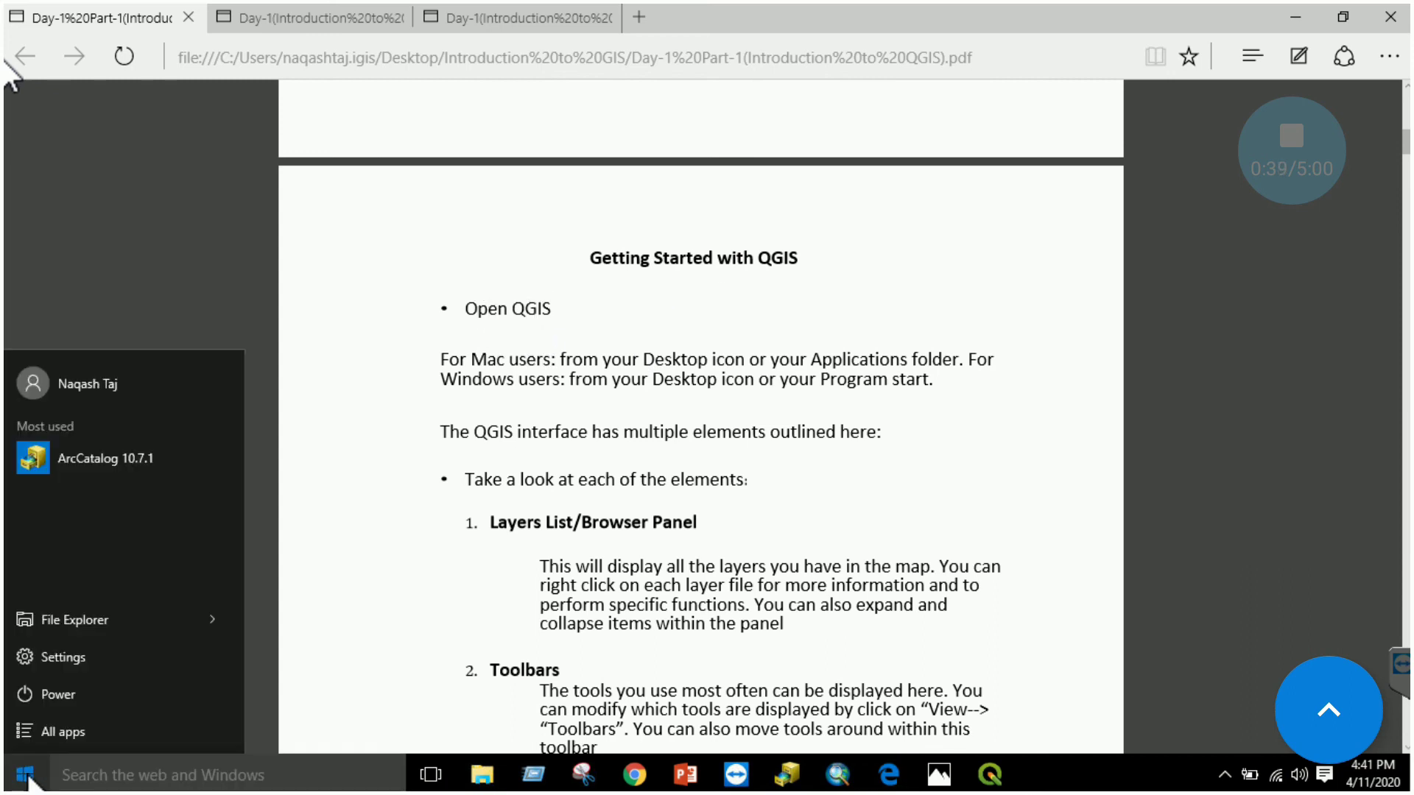
click(28, 776)
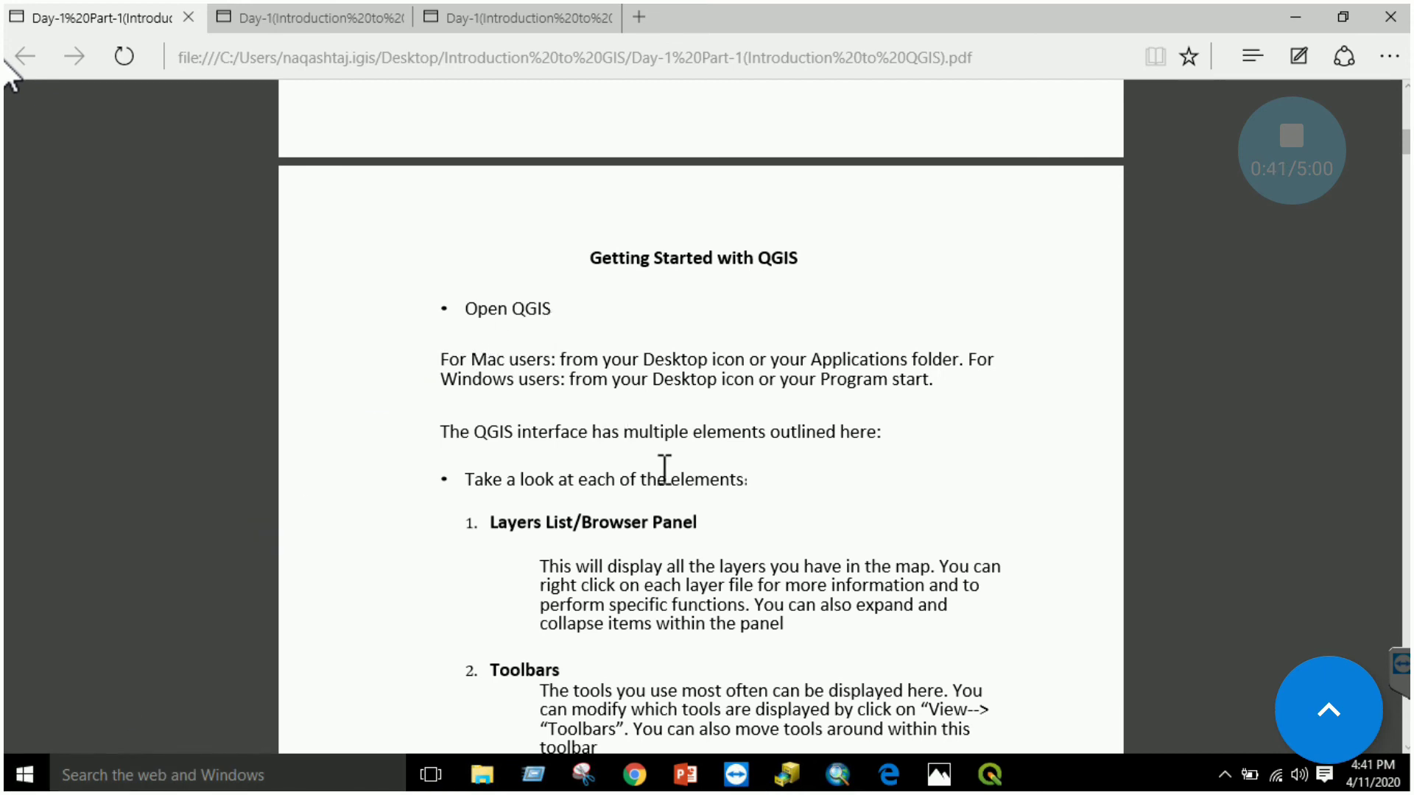
scroll(665, 468, down, 3)
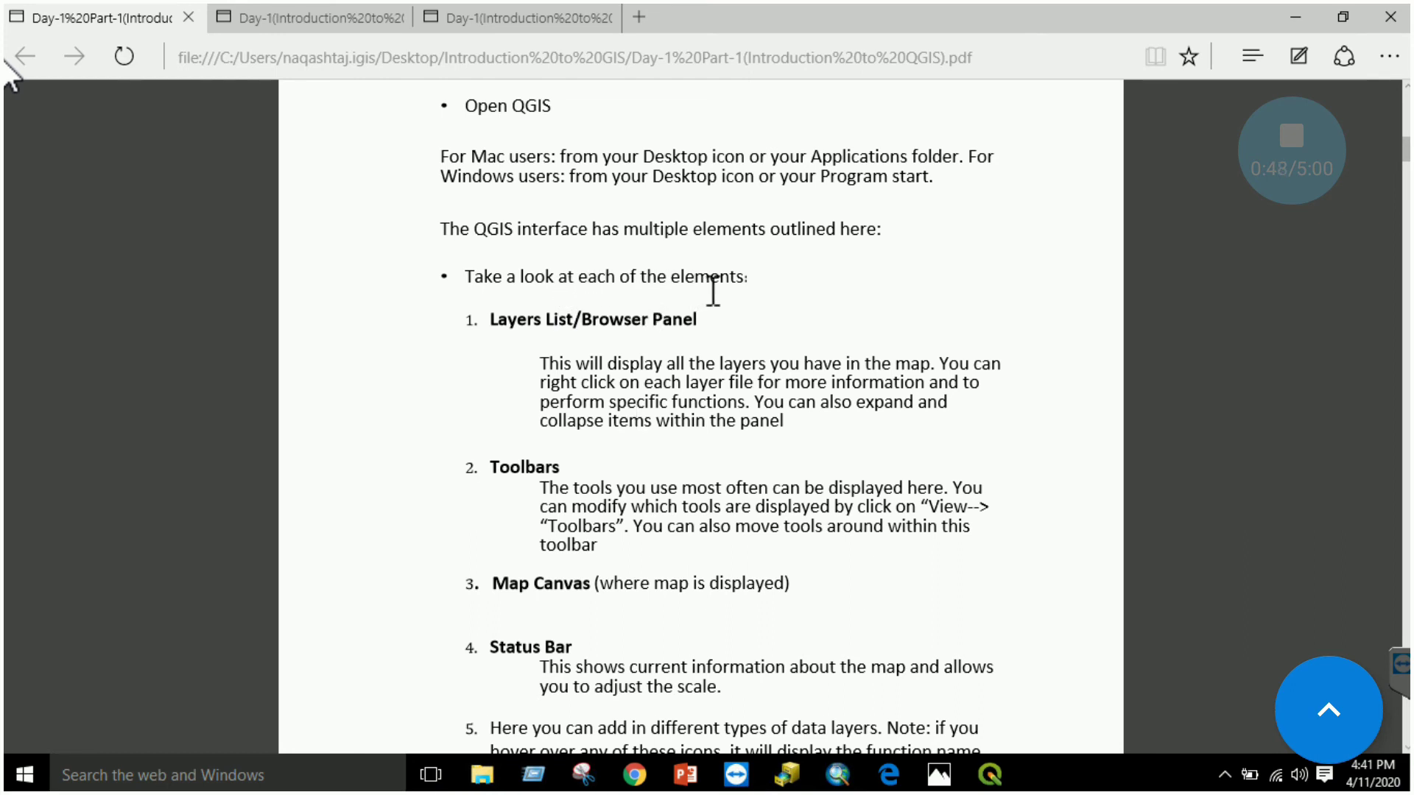
scroll(713, 291, down, 2)
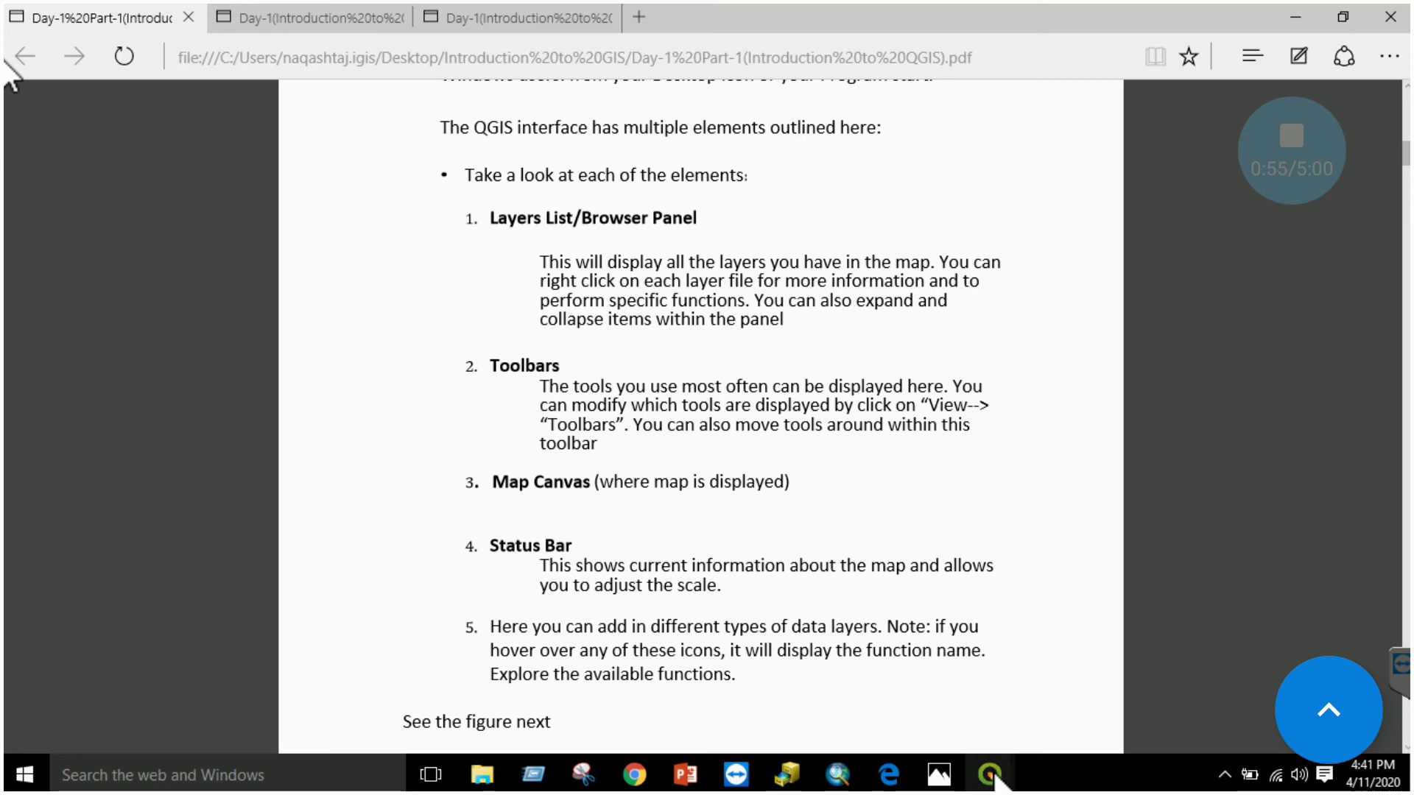
mouse_move(993, 779)
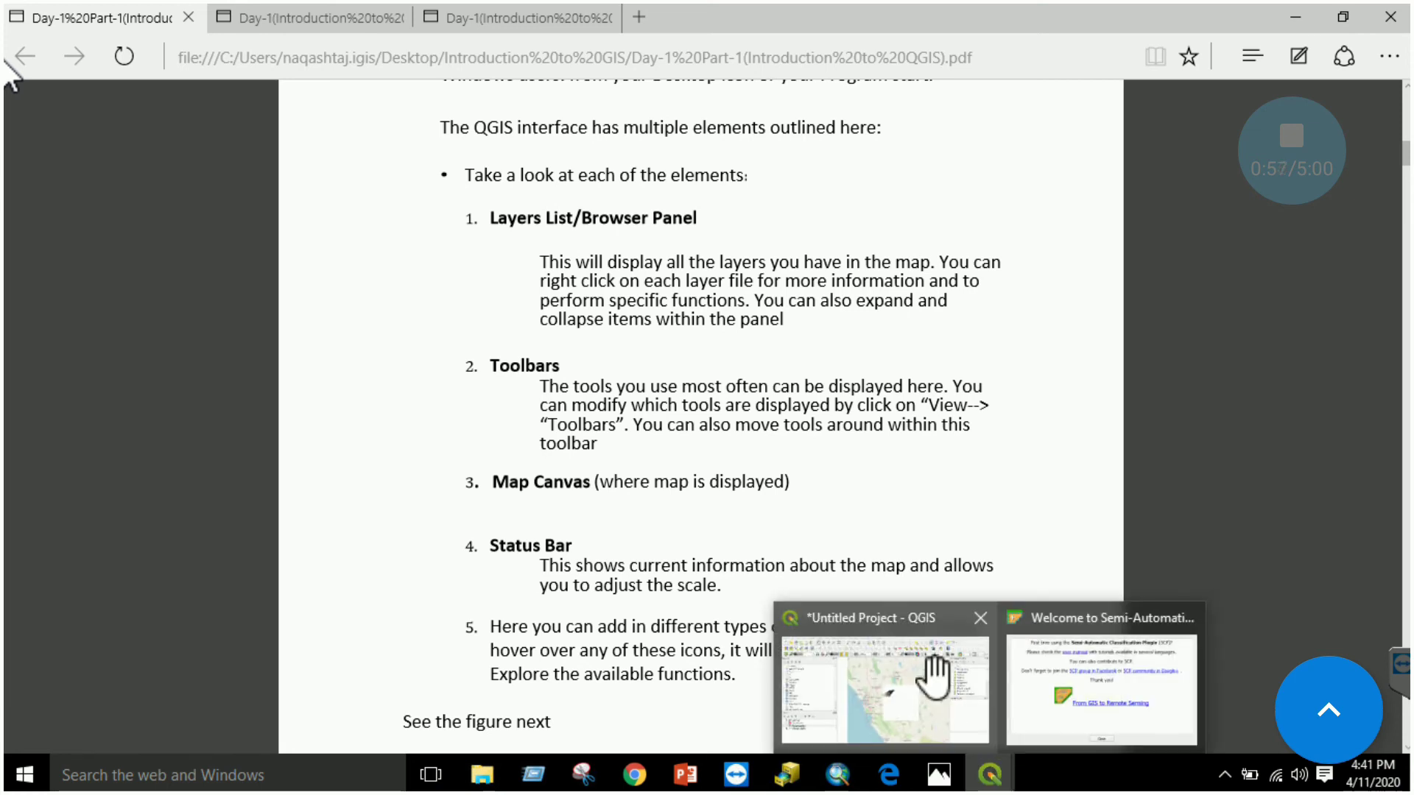
click(935, 673)
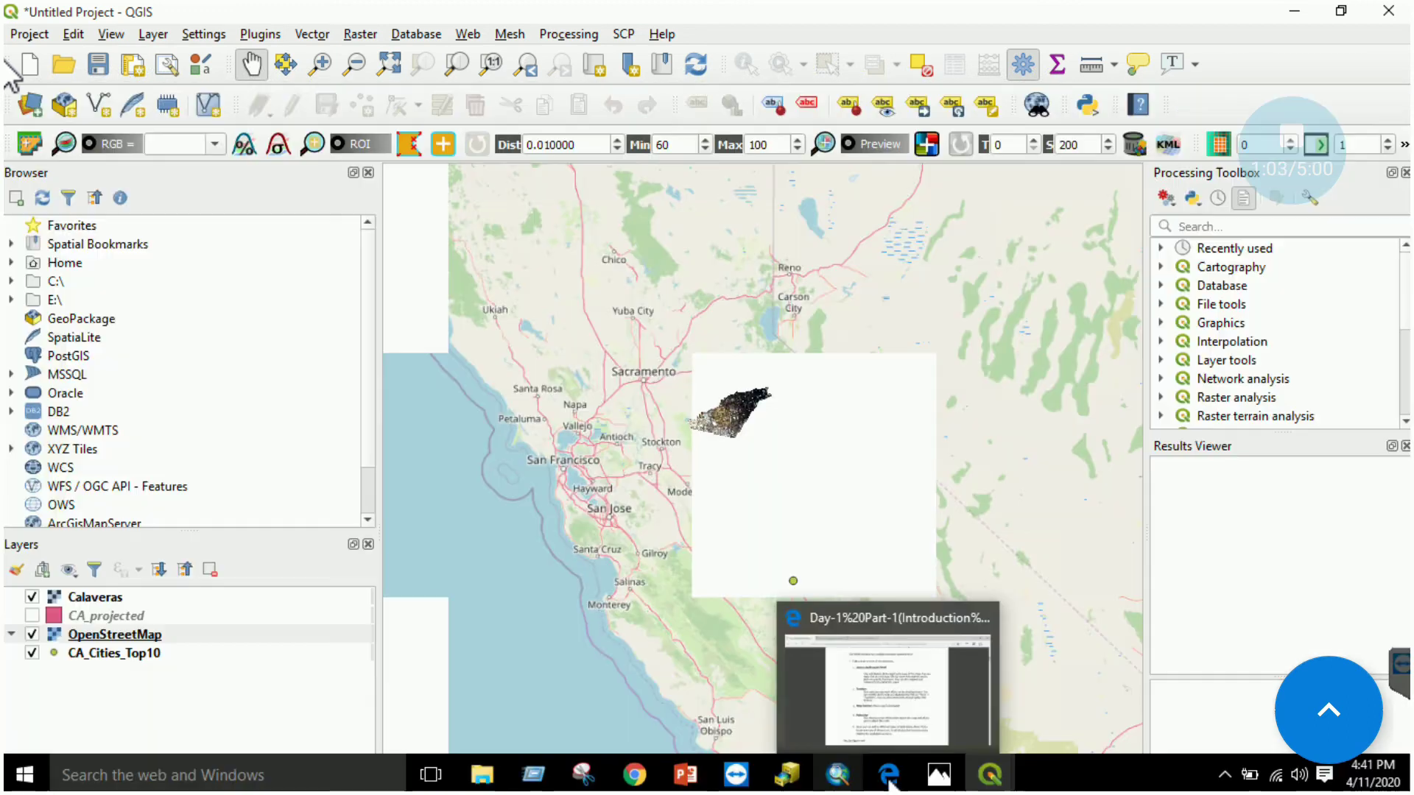
Step: Examine the PDF guide's numbered interface figures against the element descriptions, then compare them with the QGIS project window
click(891, 785)
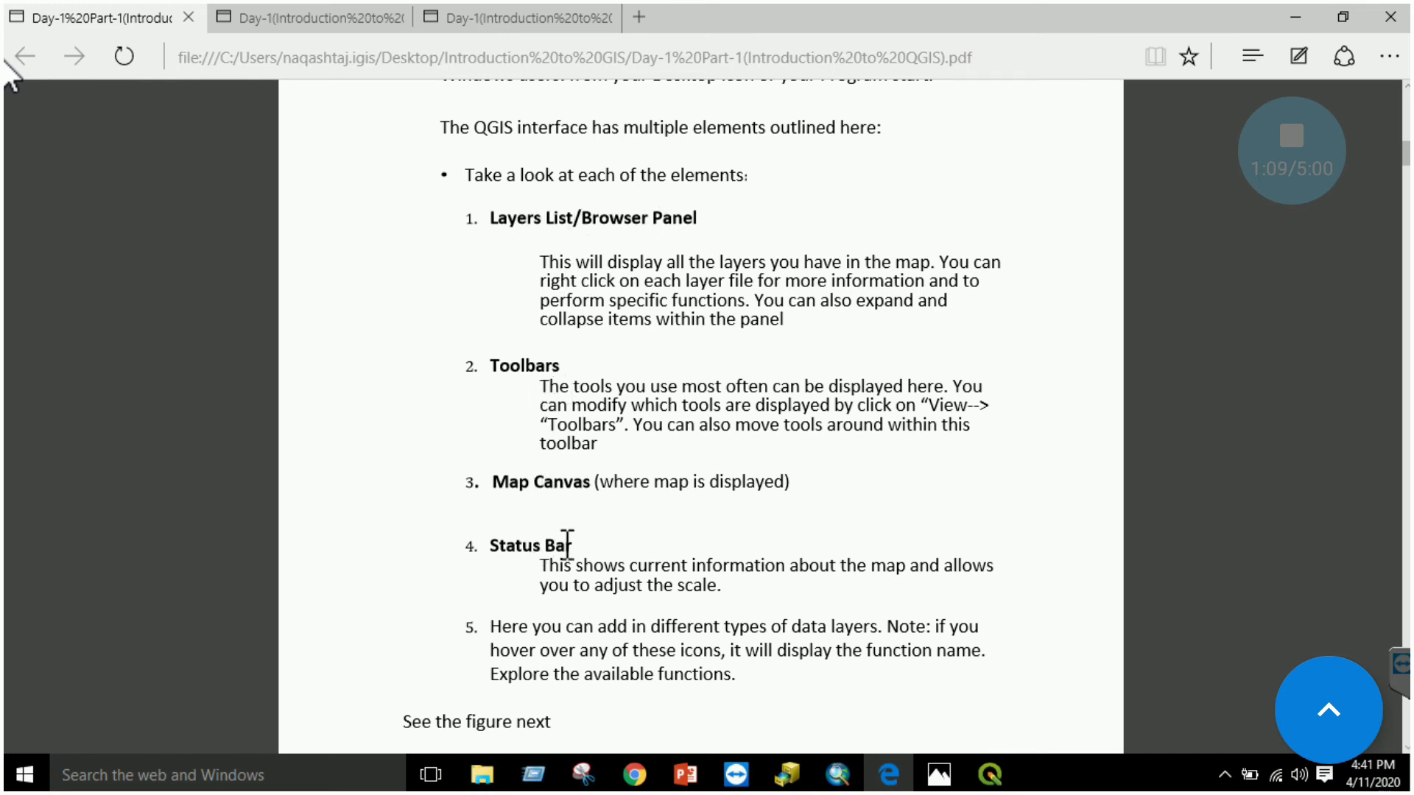
scroll(567, 544, down, 10)
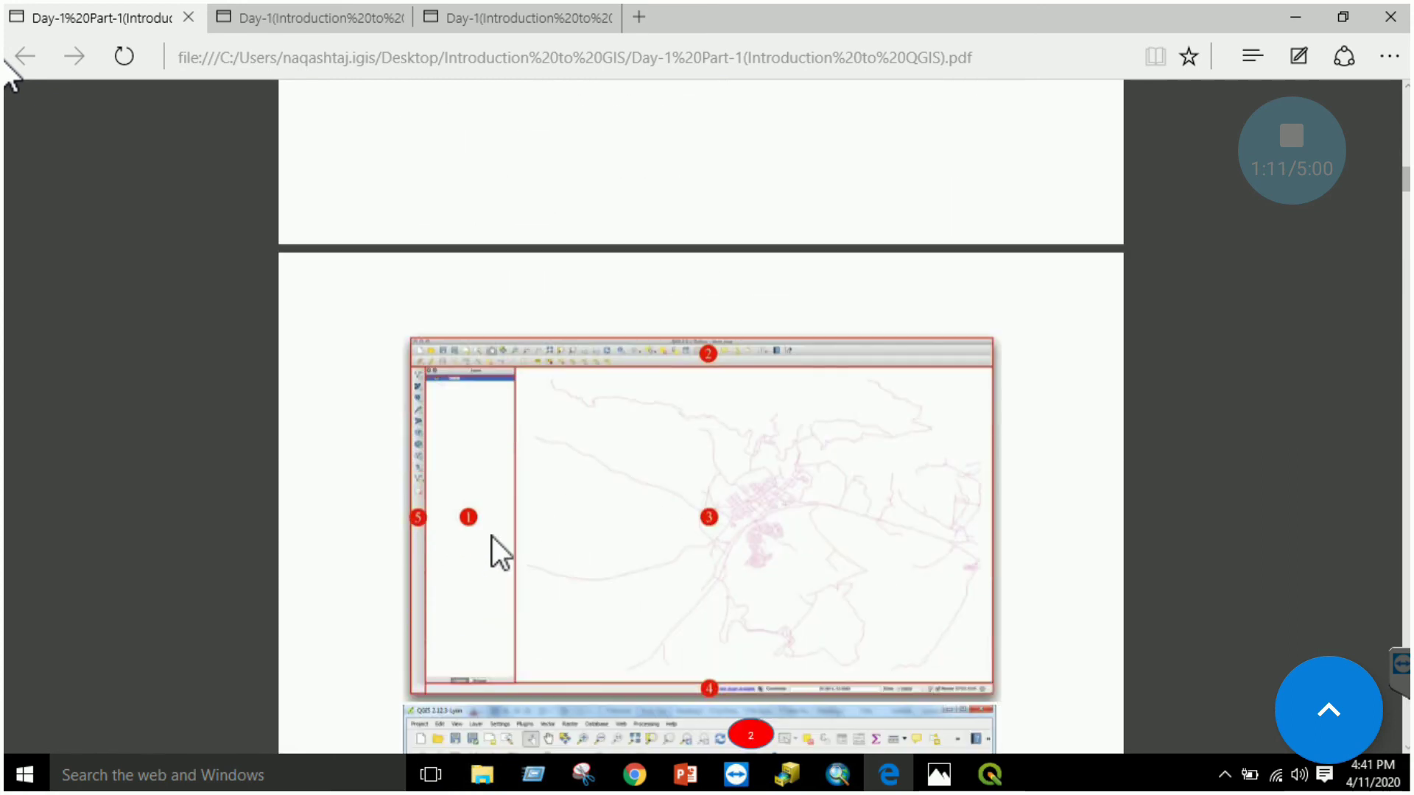
scroll(500, 552, down, 5)
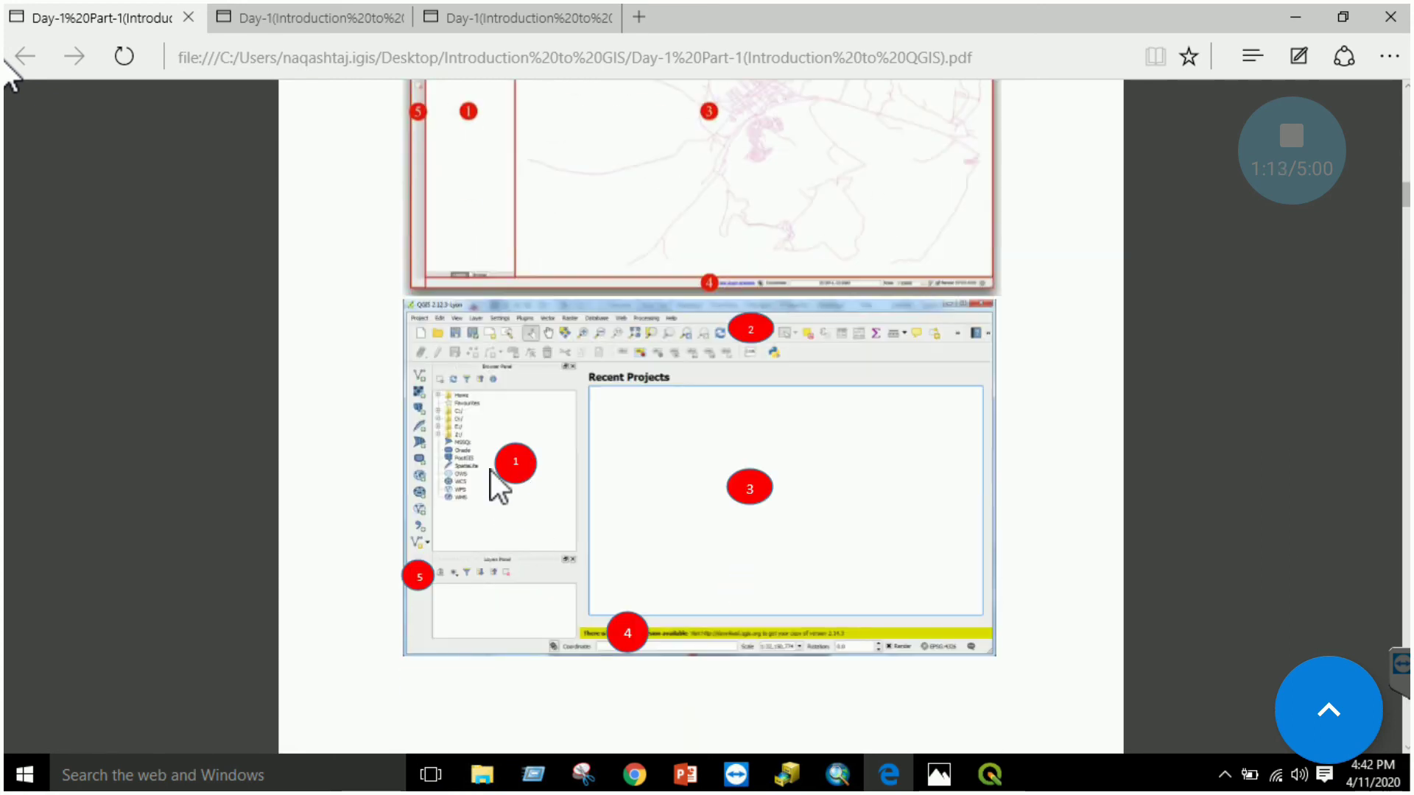
scroll(505, 478, up, 10)
scroll(506, 479, up, 4)
scroll(567, 442, down, 12)
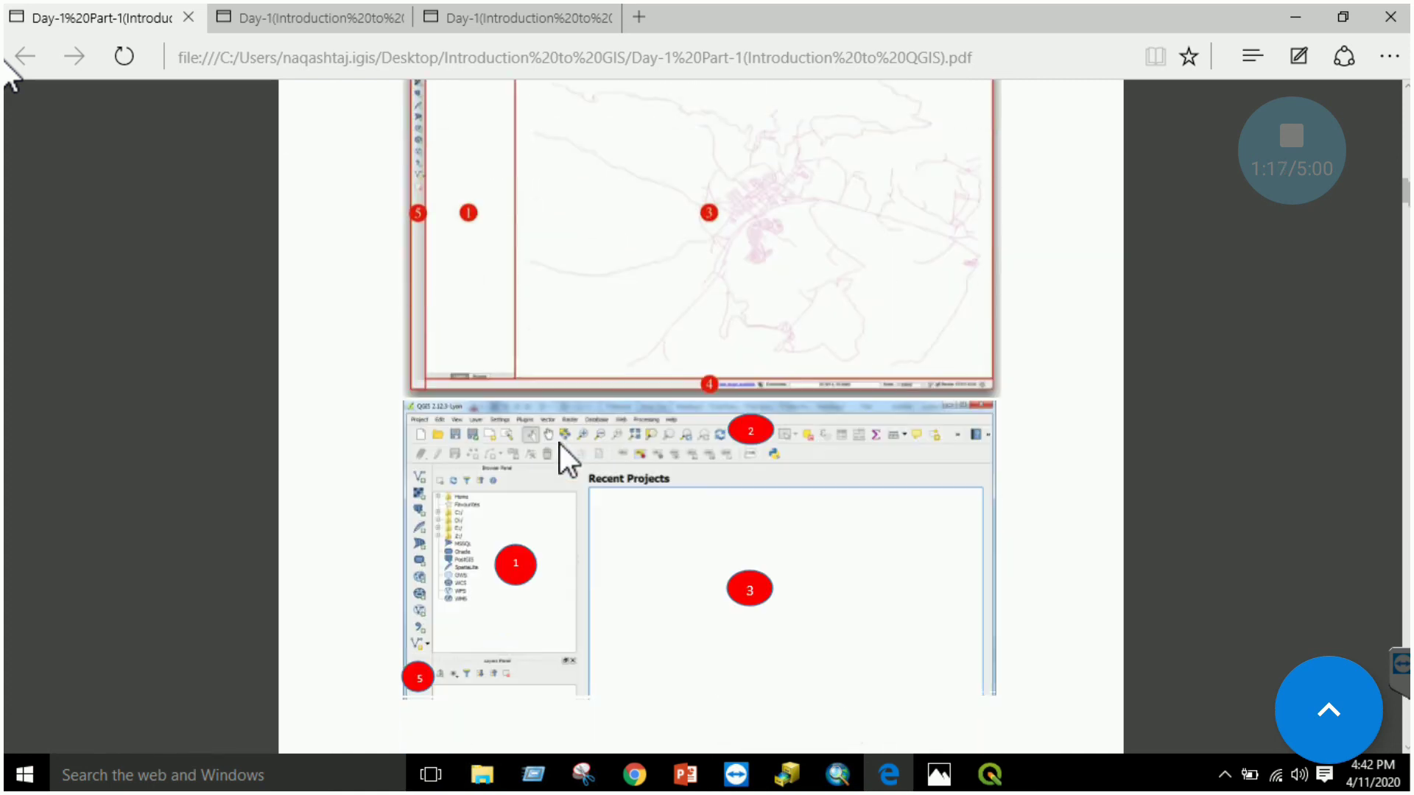
scroll(560, 446, down, 2)
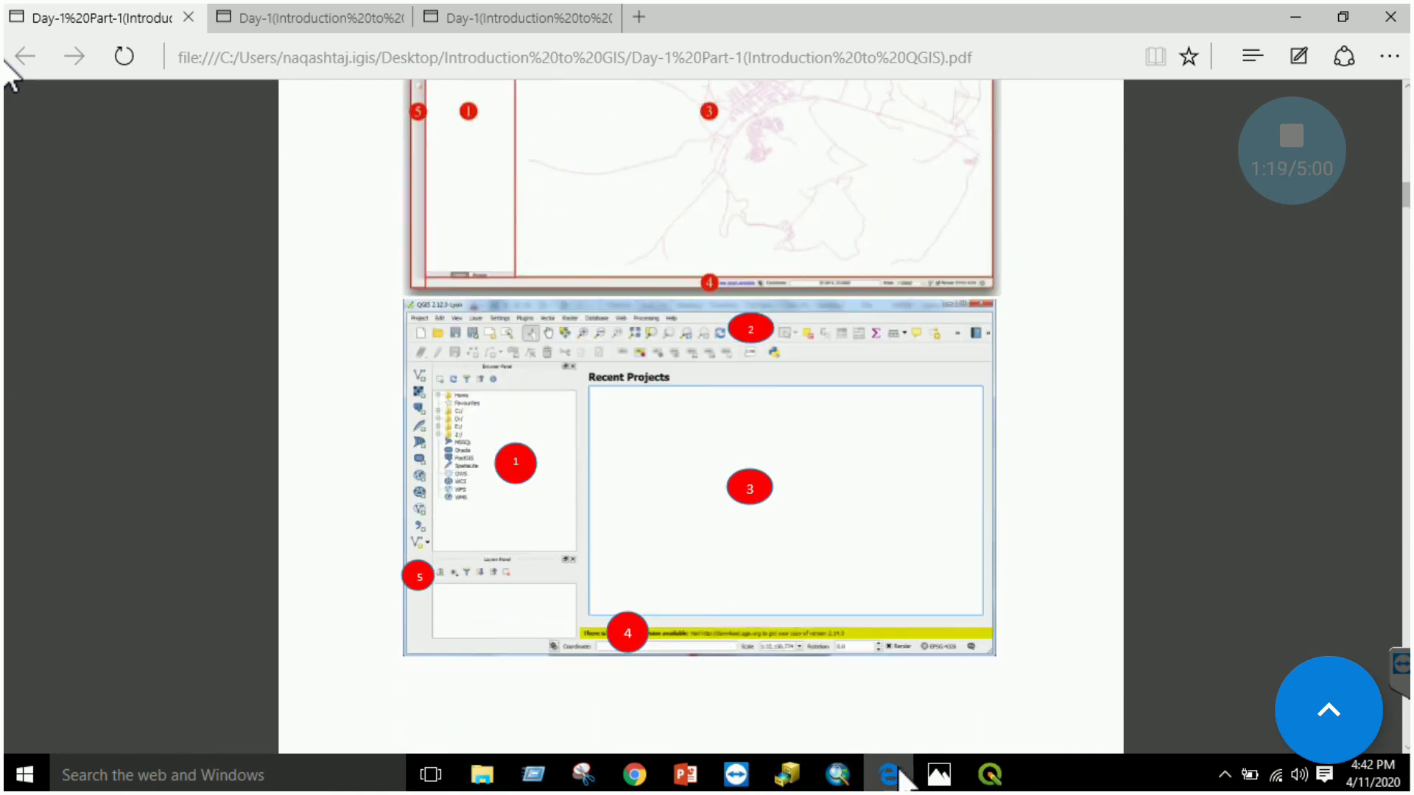
click(935, 696)
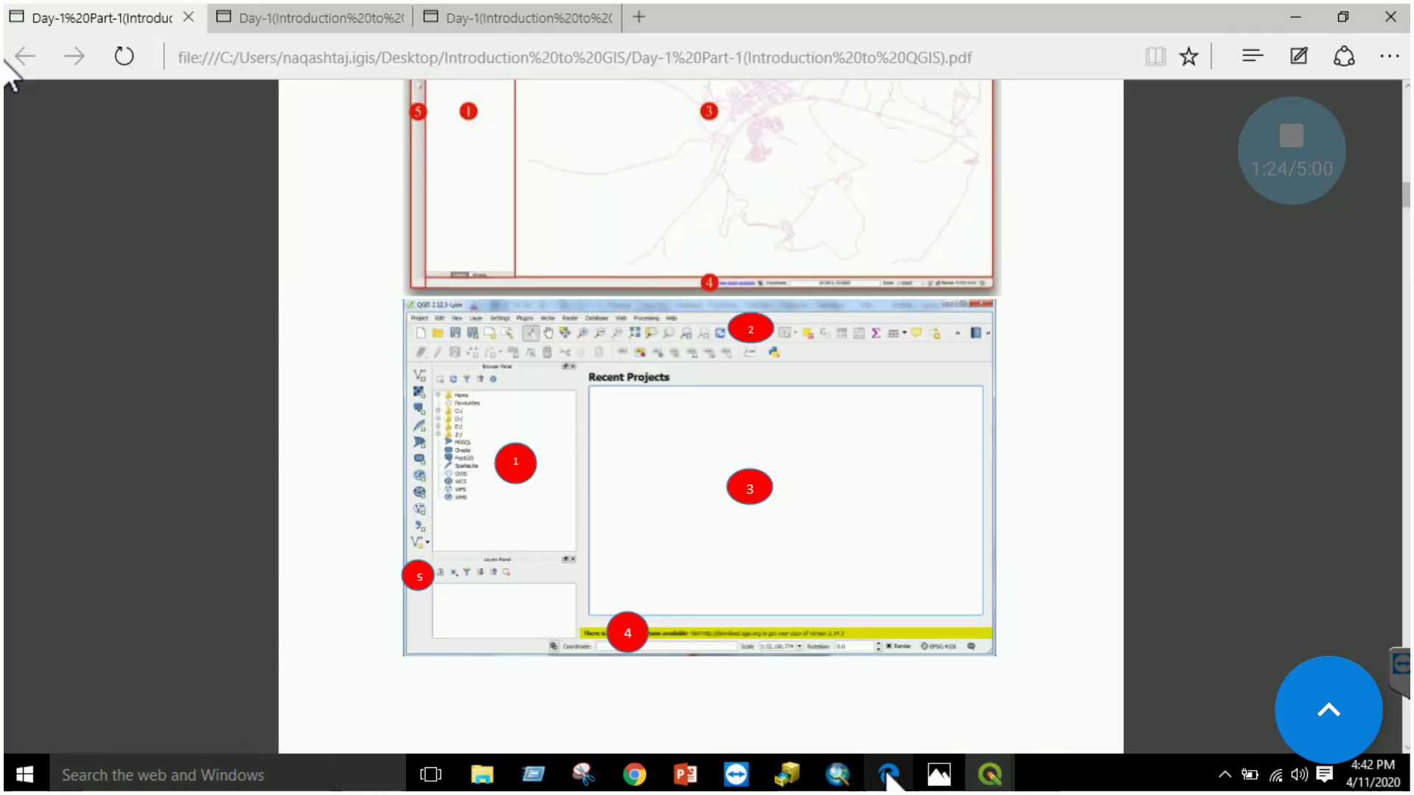
click(889, 775)
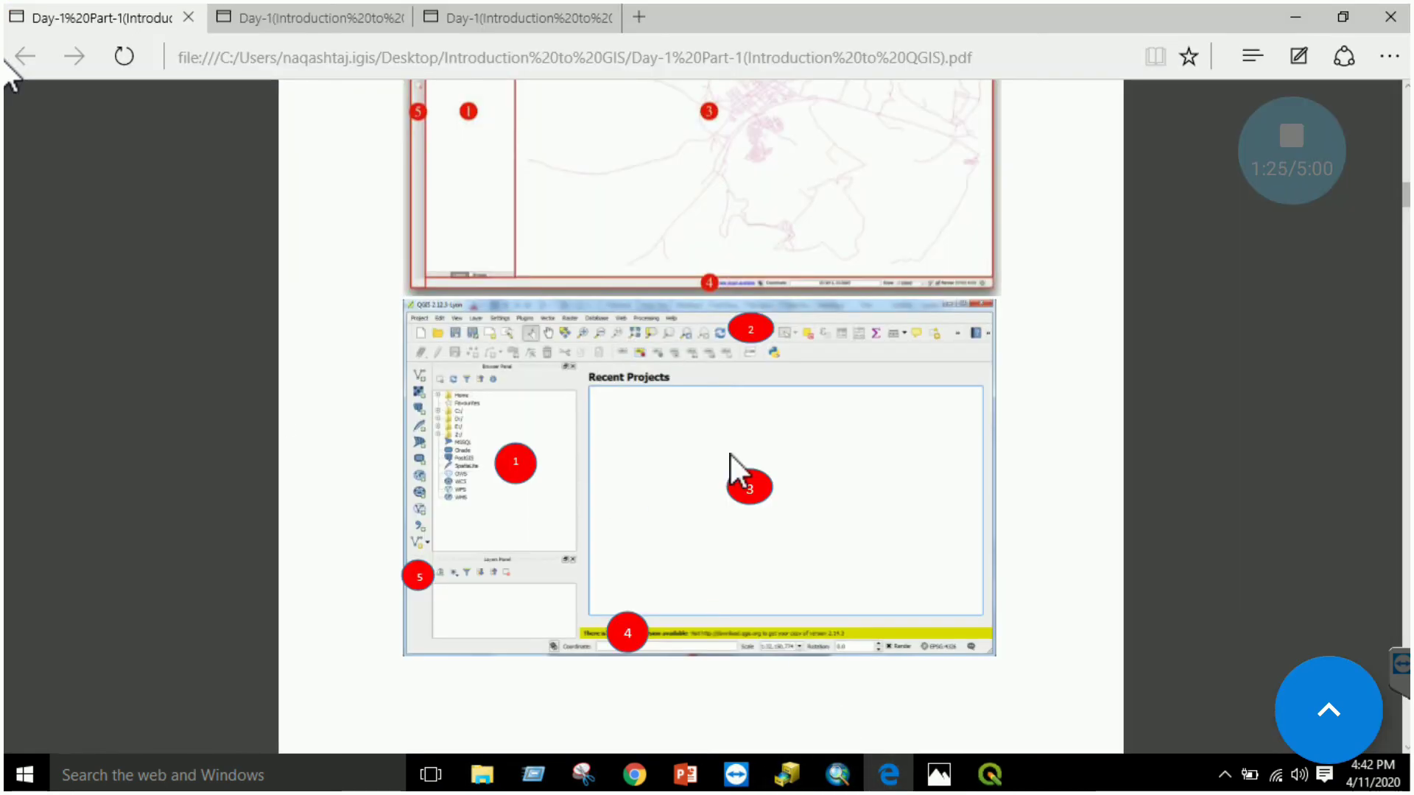
scroll(748, 347, up, 10)
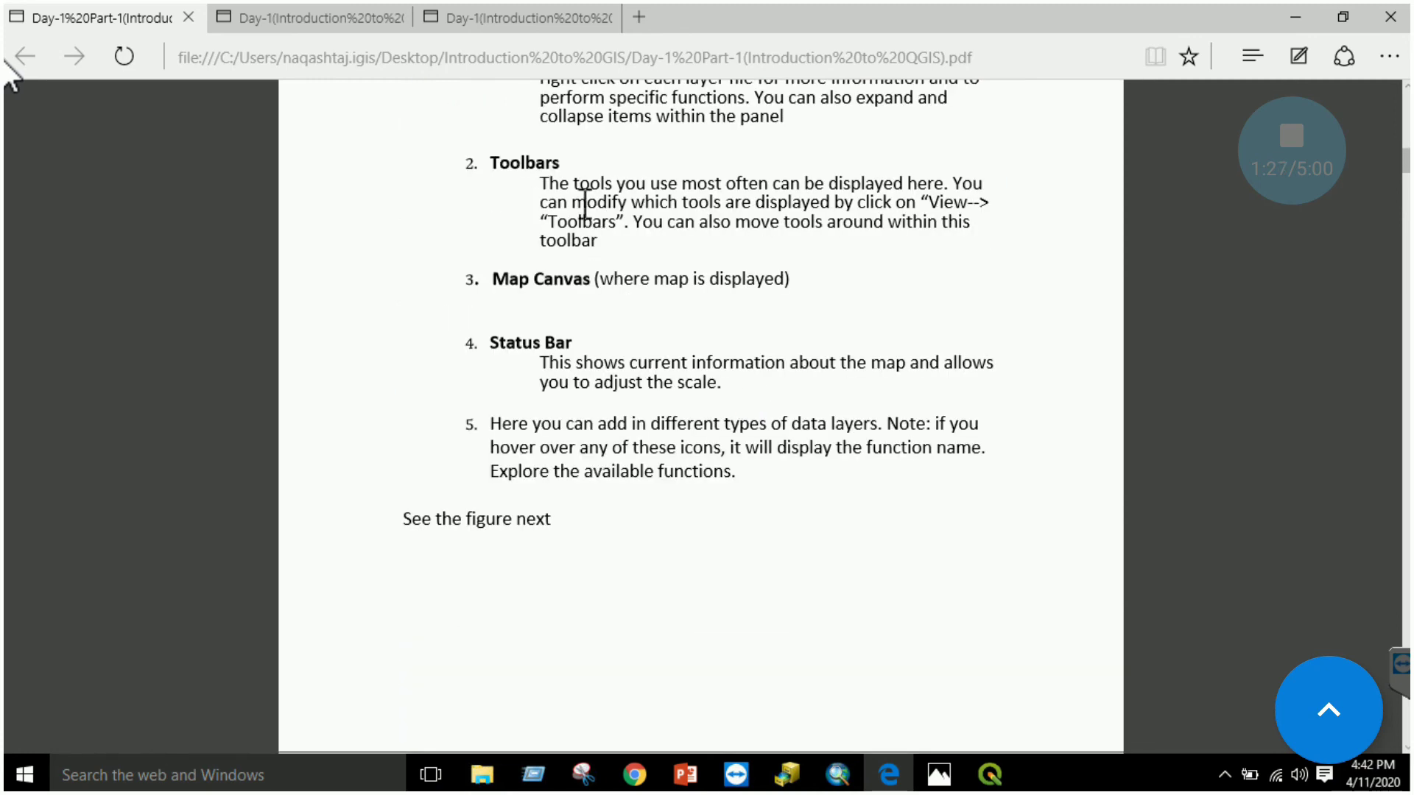
scroll(662, 384, down, 10)
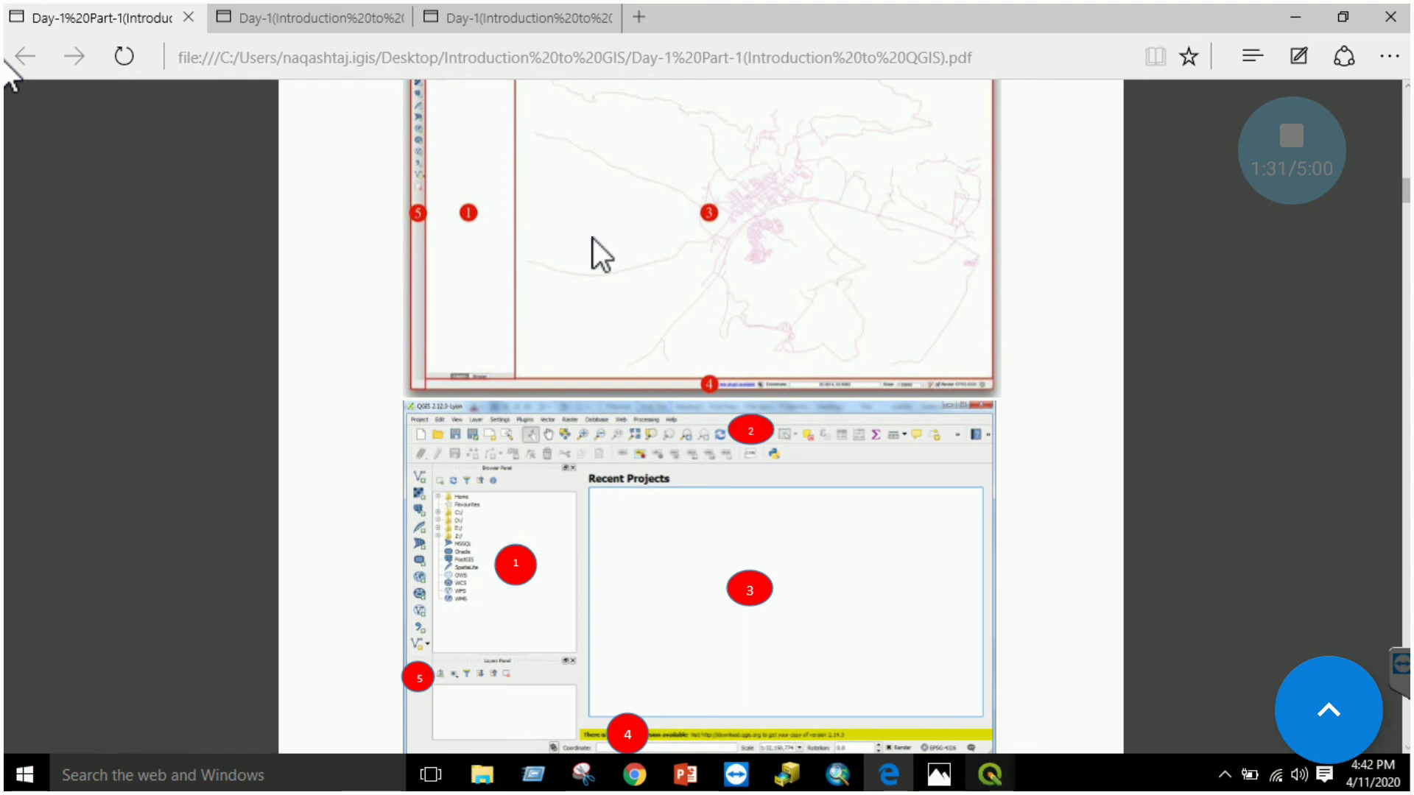
mouse_move(990, 775)
click(895, 626)
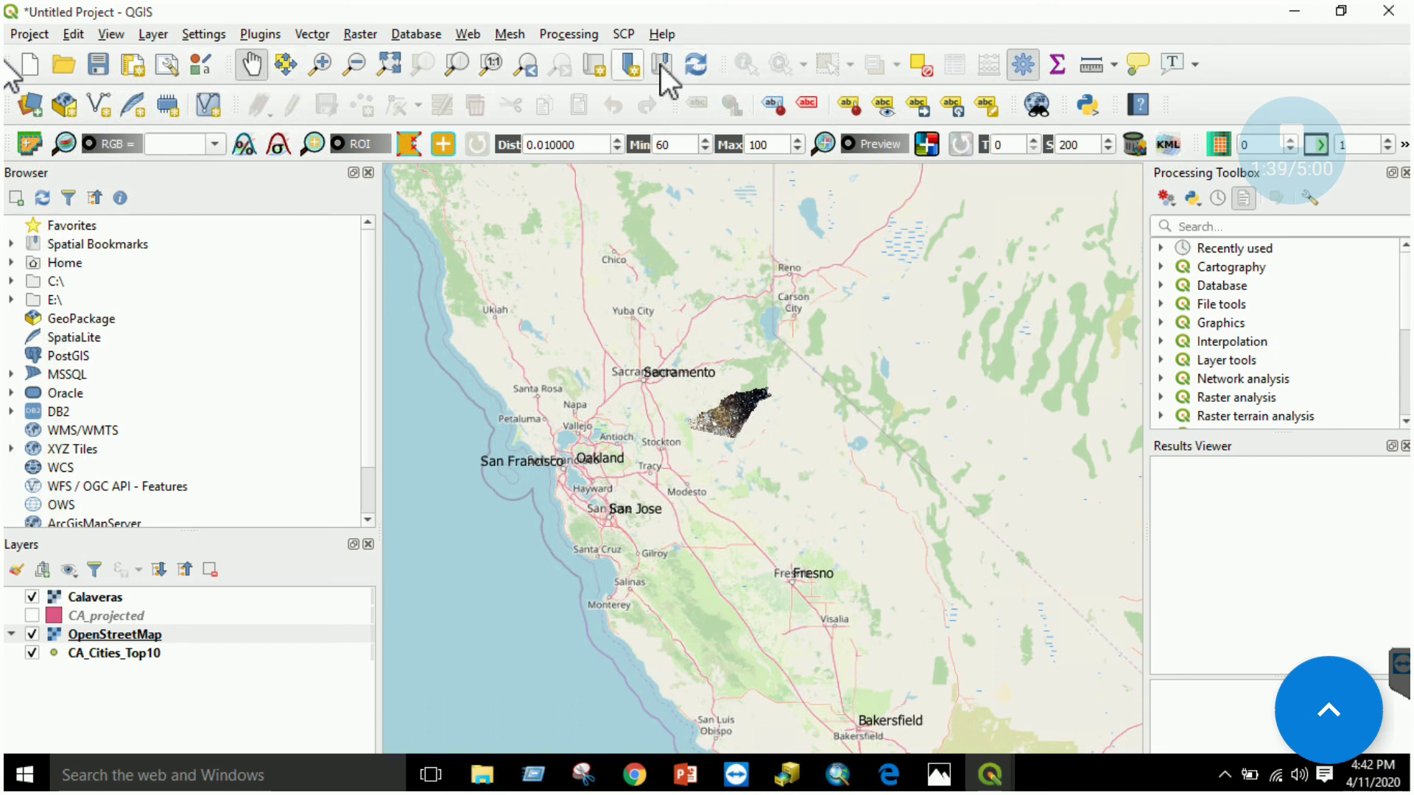
Step: Recheck the guide's toolbar, map canvas and status bar descriptions and its numbered figure, switching between the PDF and QGIS
key(alt+Tab)
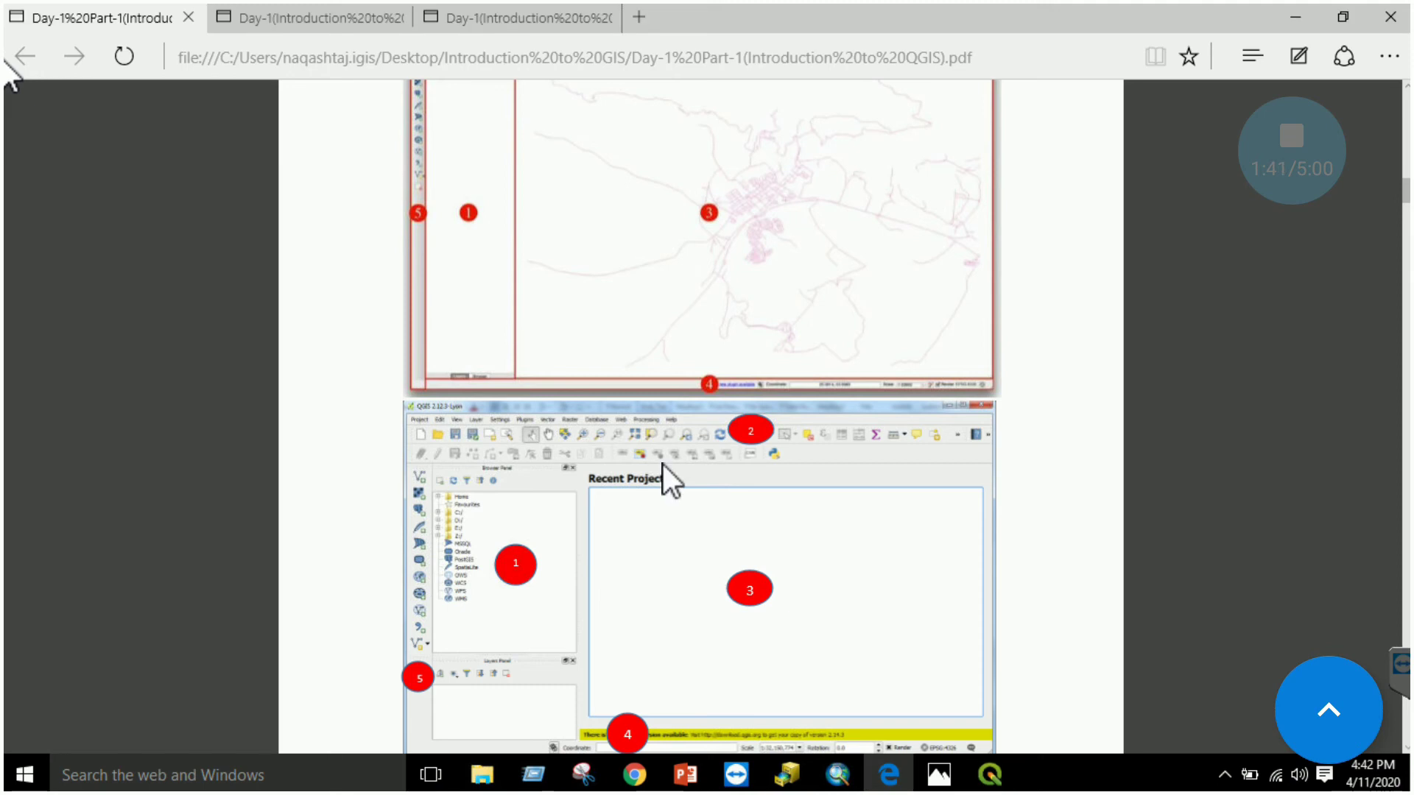
scroll(669, 477, up, 8)
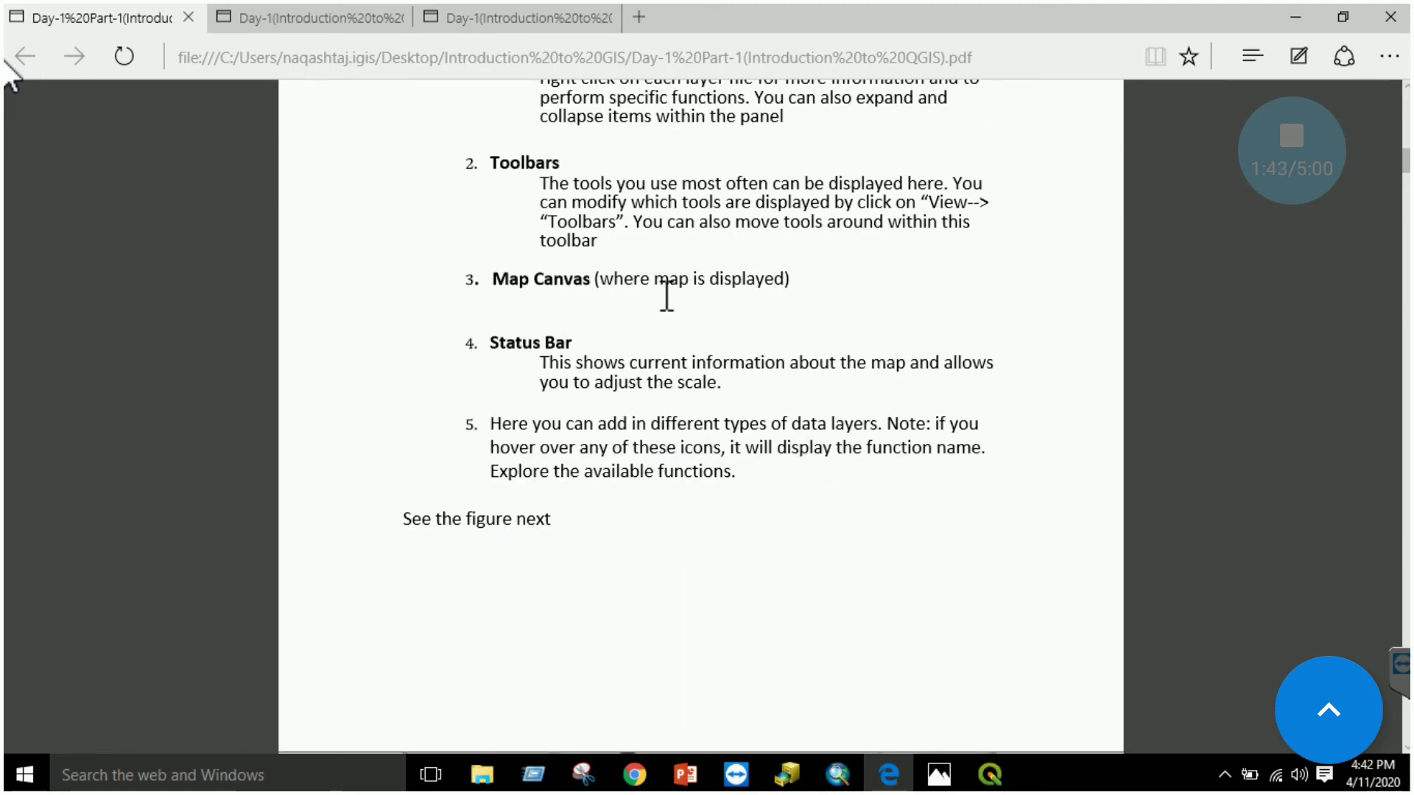
mouse_move(990, 773)
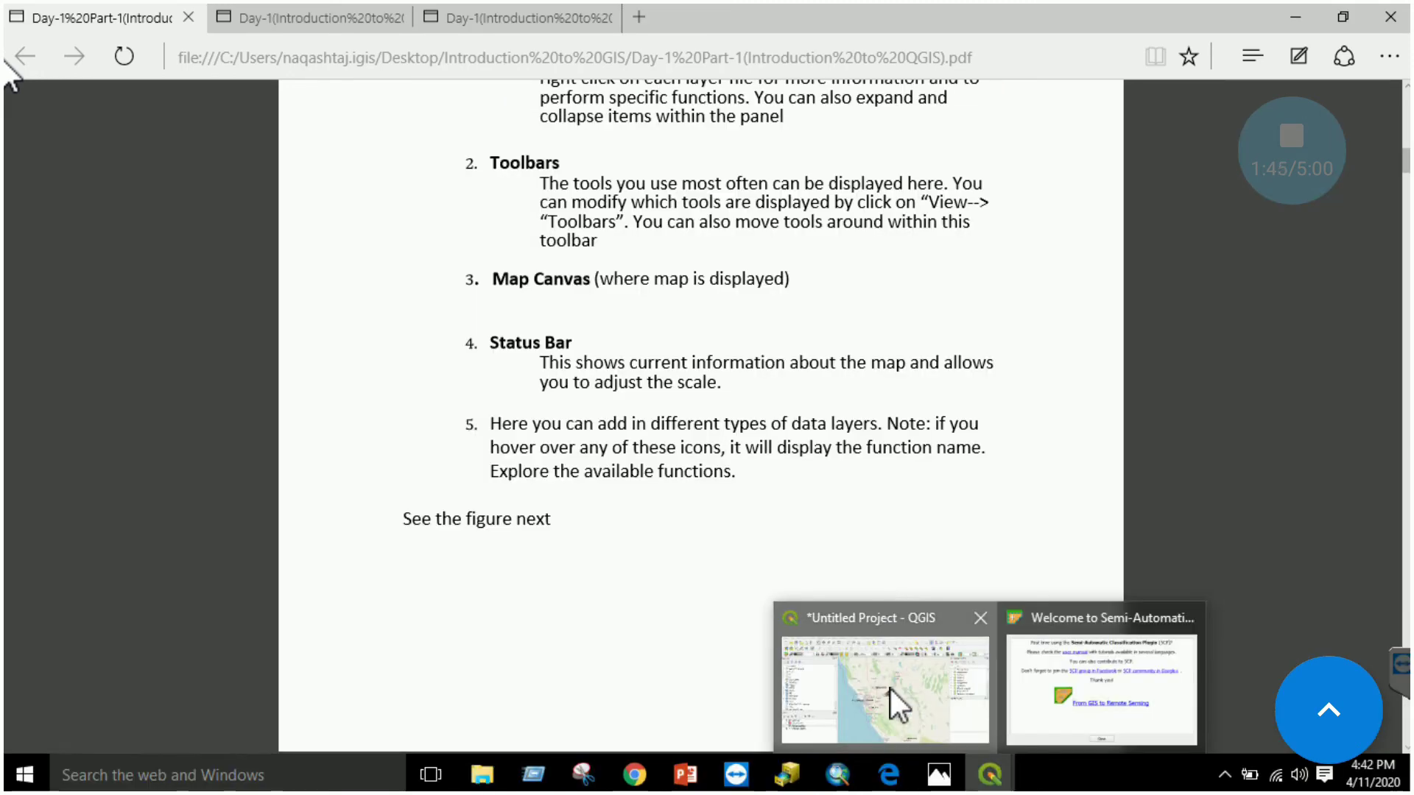
click(895, 692)
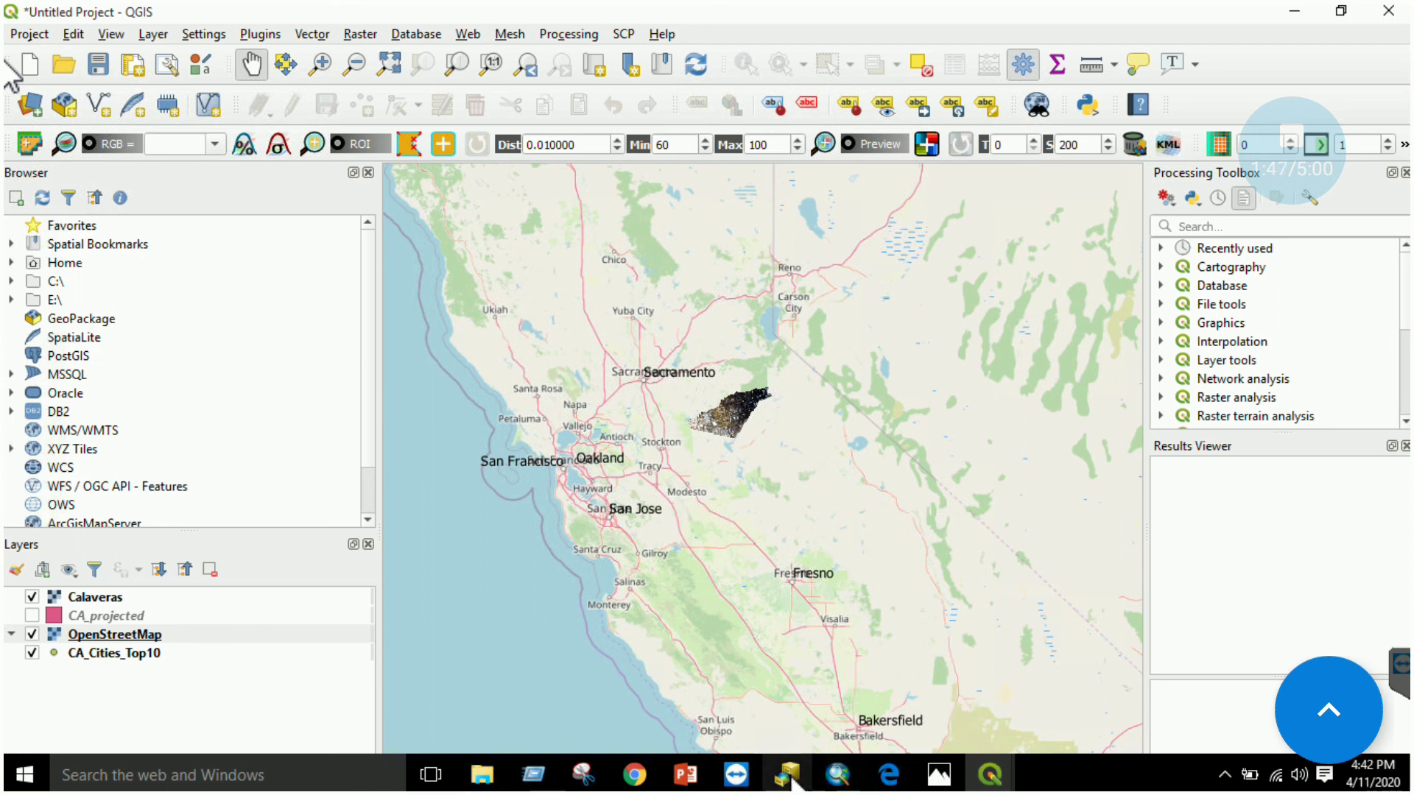
click(888, 775)
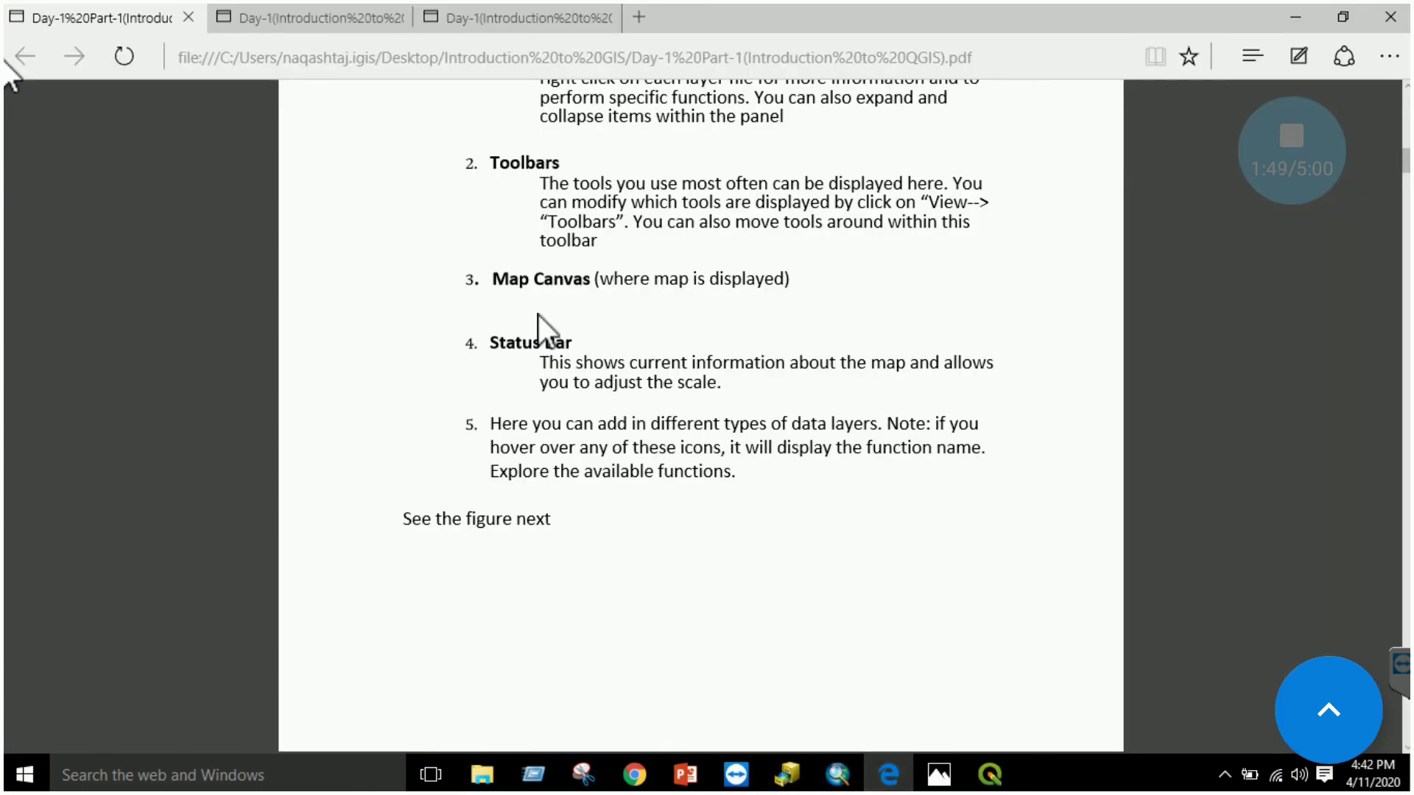
scroll(626, 372, up, 5)
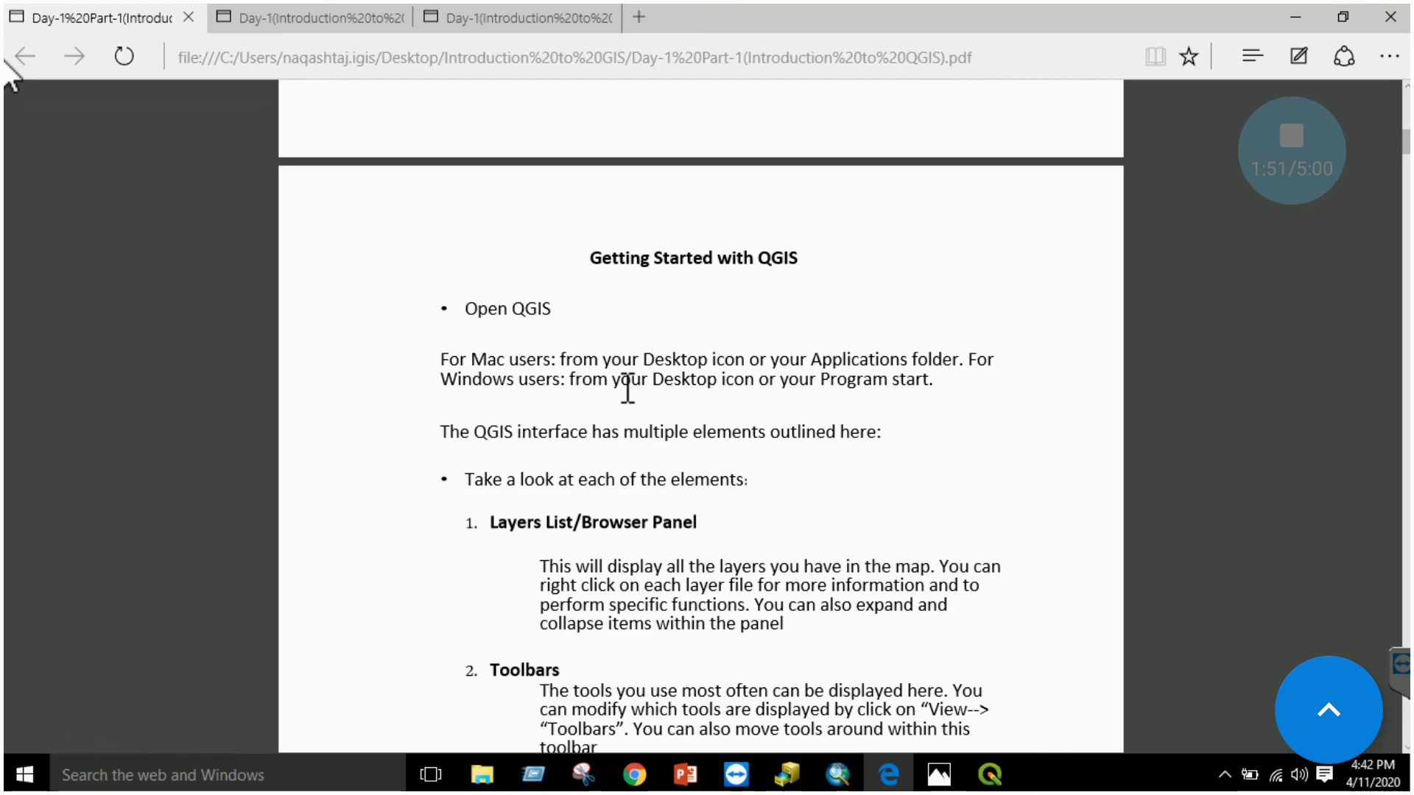
scroll(627, 390, down, 10)
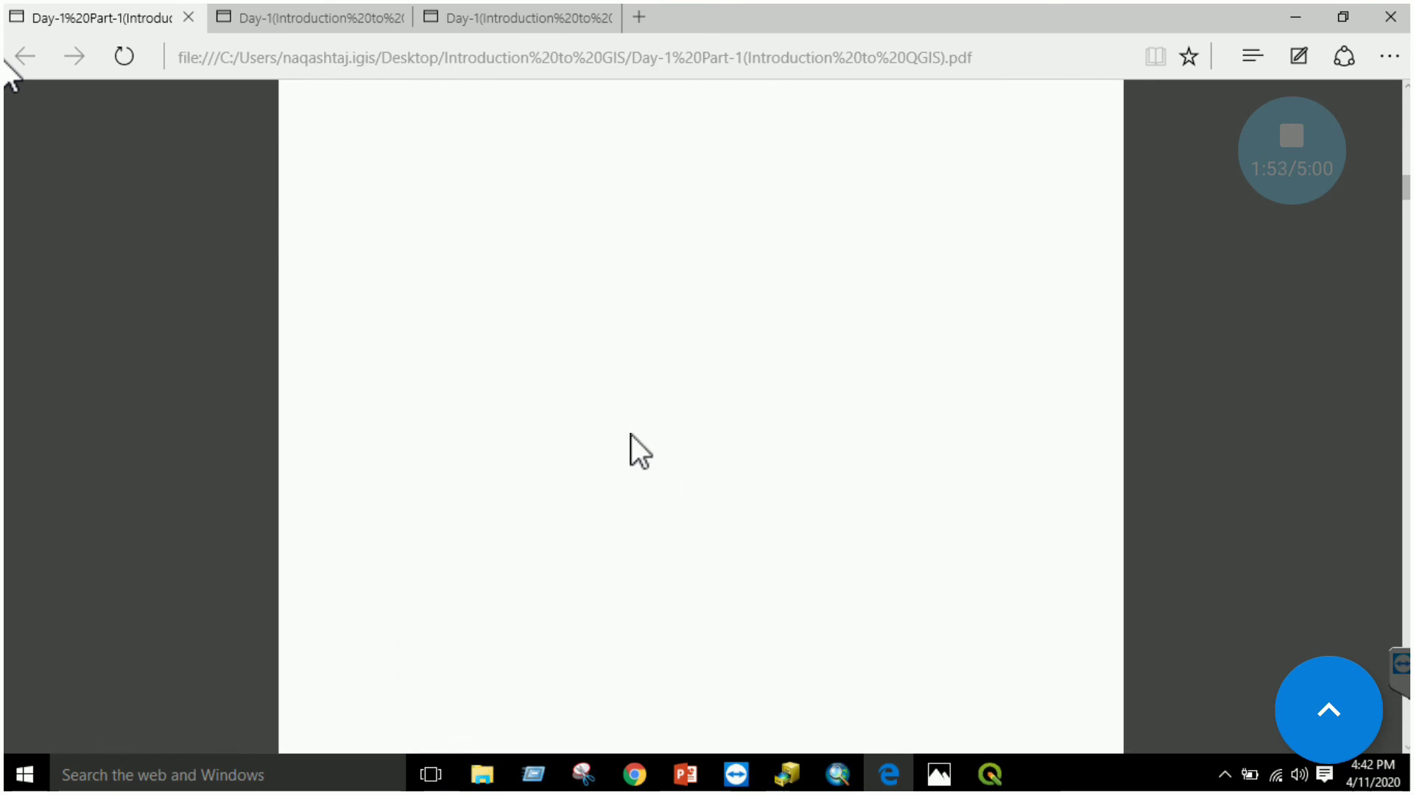
scroll(750, 681, down, 2)
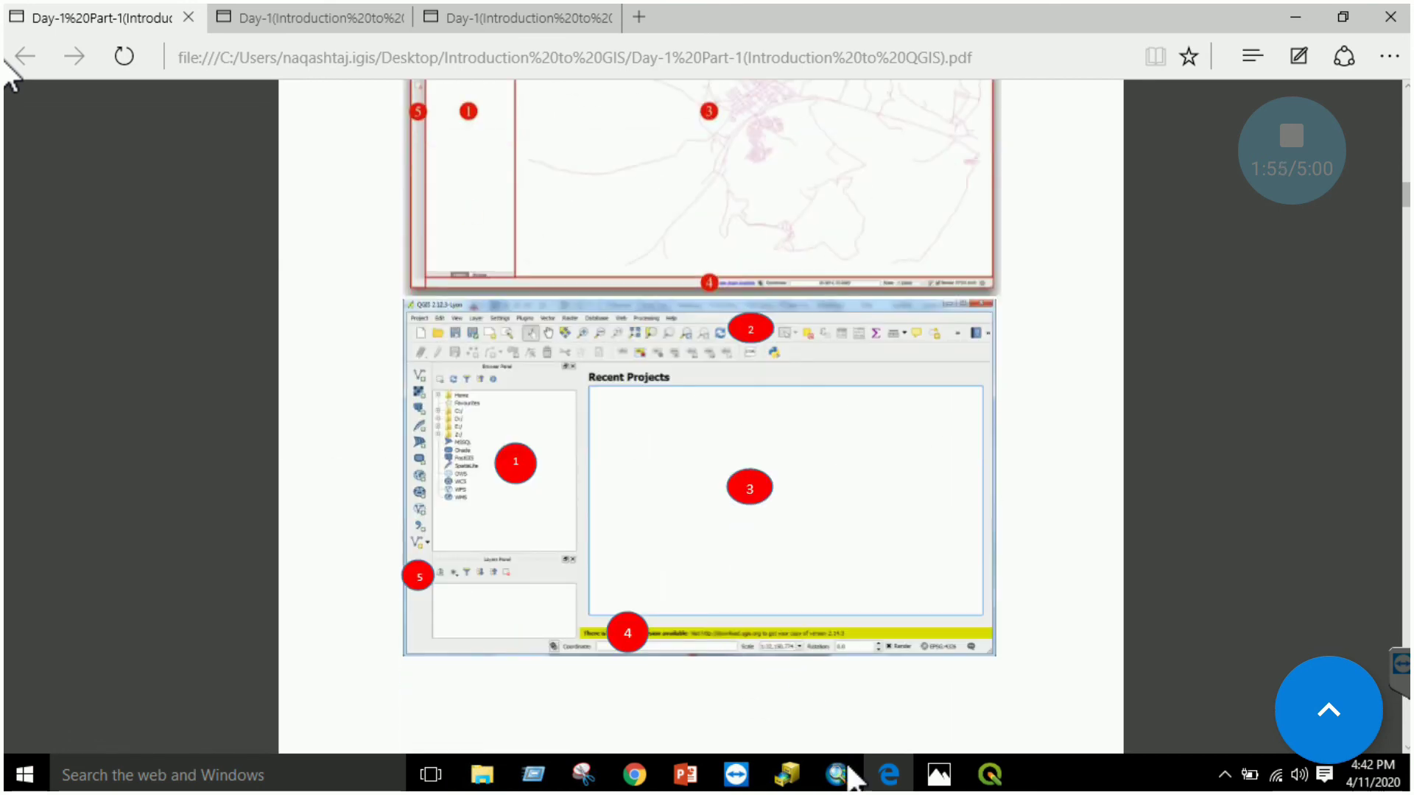
mouse_move(987, 773)
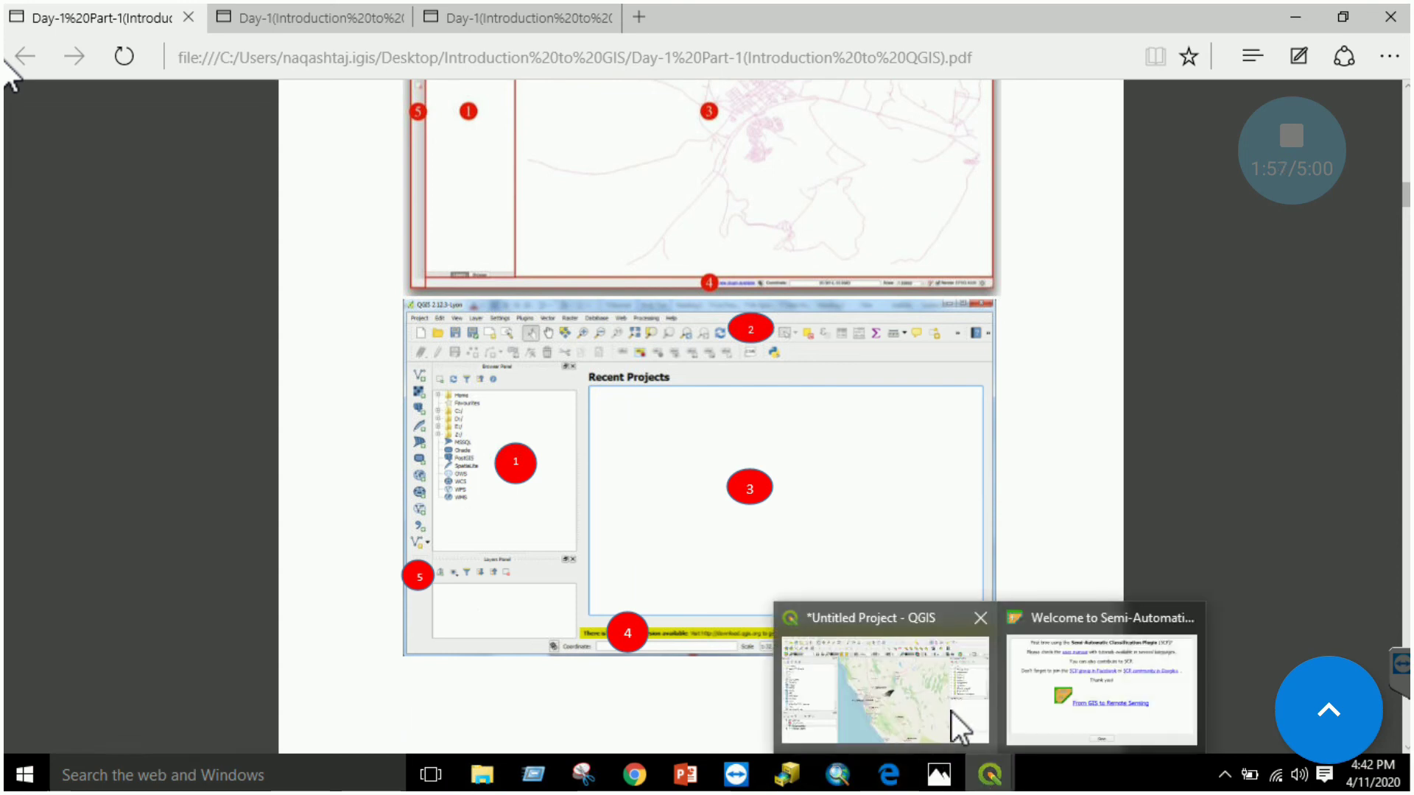
click(962, 726)
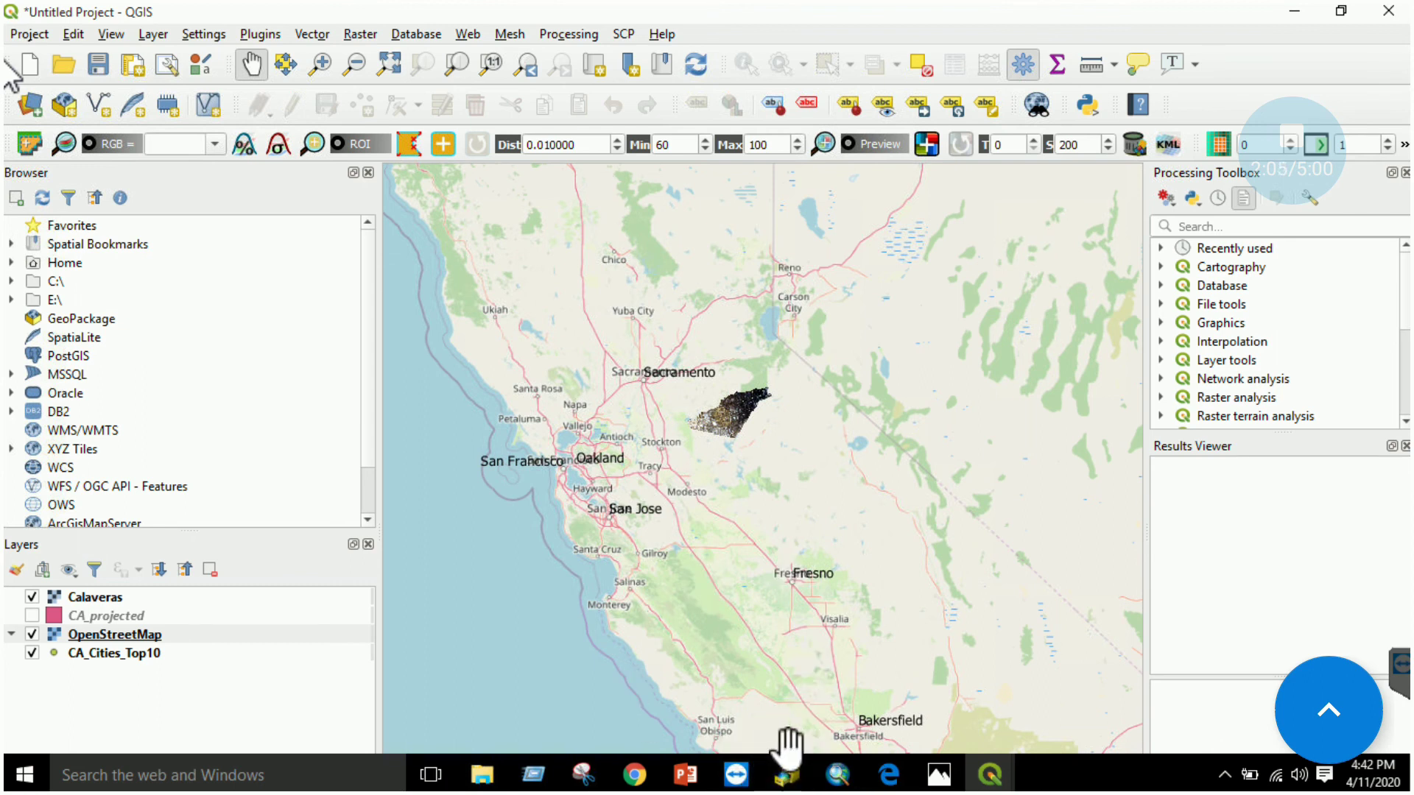
Step: Switch to the Day-1 Part-1 PDF in Edge and review the numbered interface figures and the QGIS Plugins section
click(889, 773)
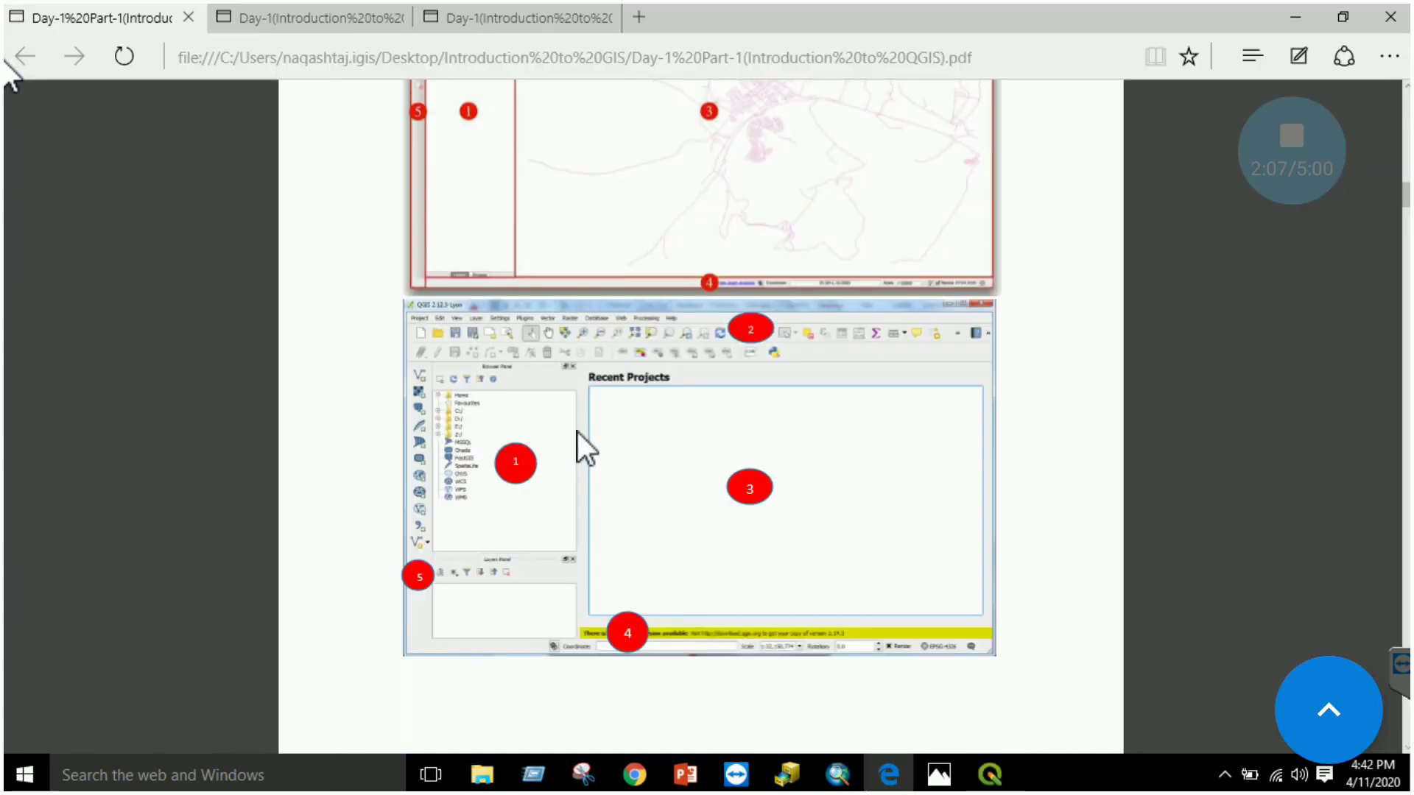
scroll(577, 432, down, 3)
scroll(479, 400, up, 12)
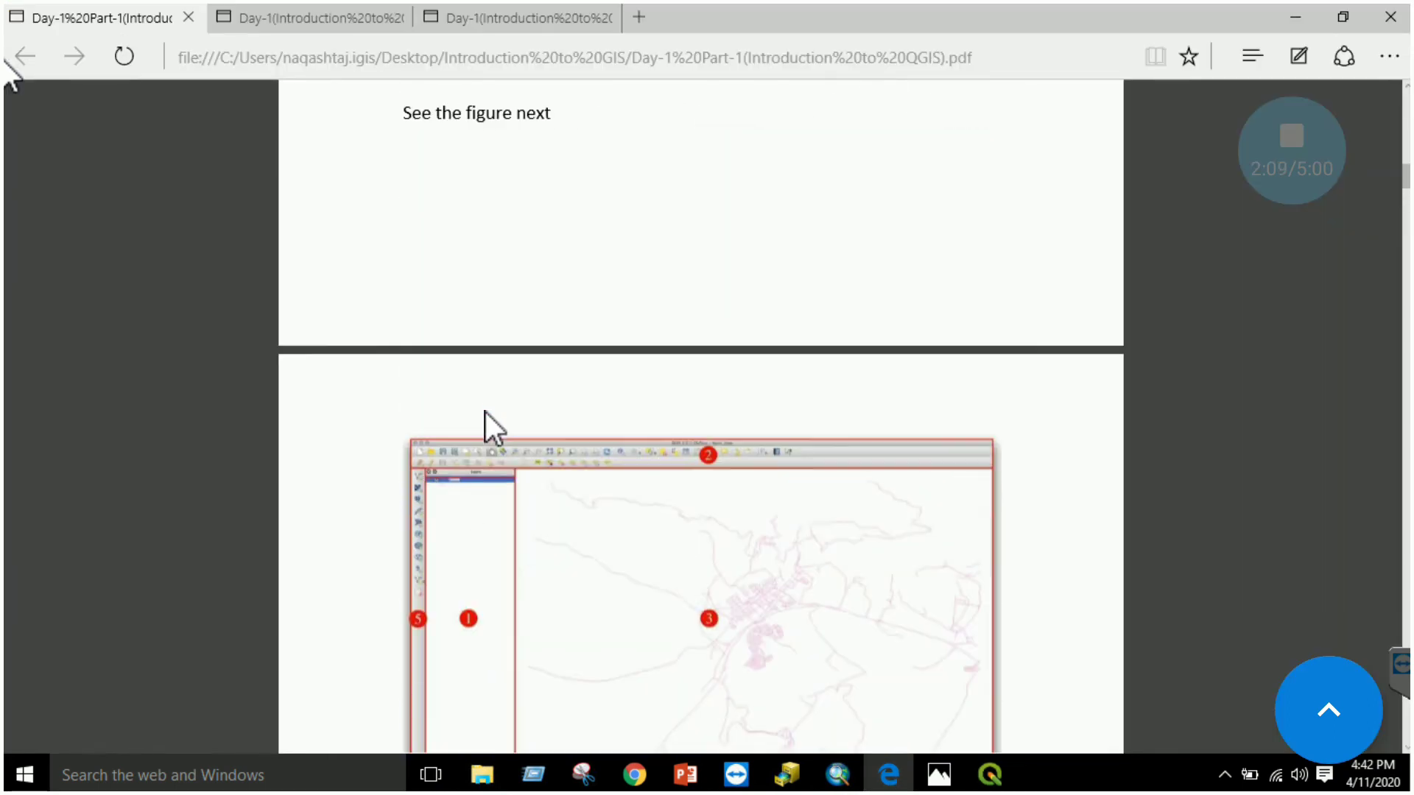
scroll(571, 339, down, 10)
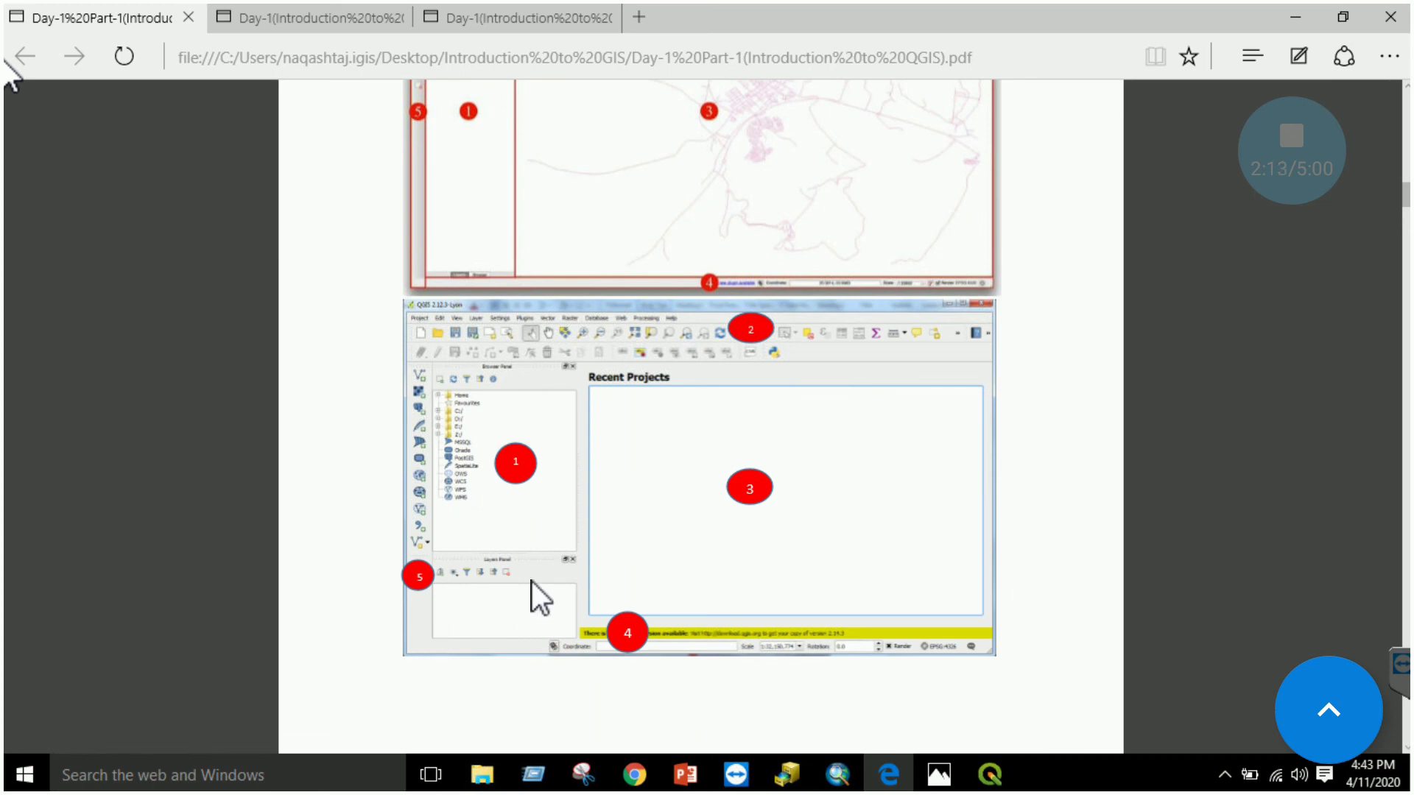
scroll(540, 608, down, 3)
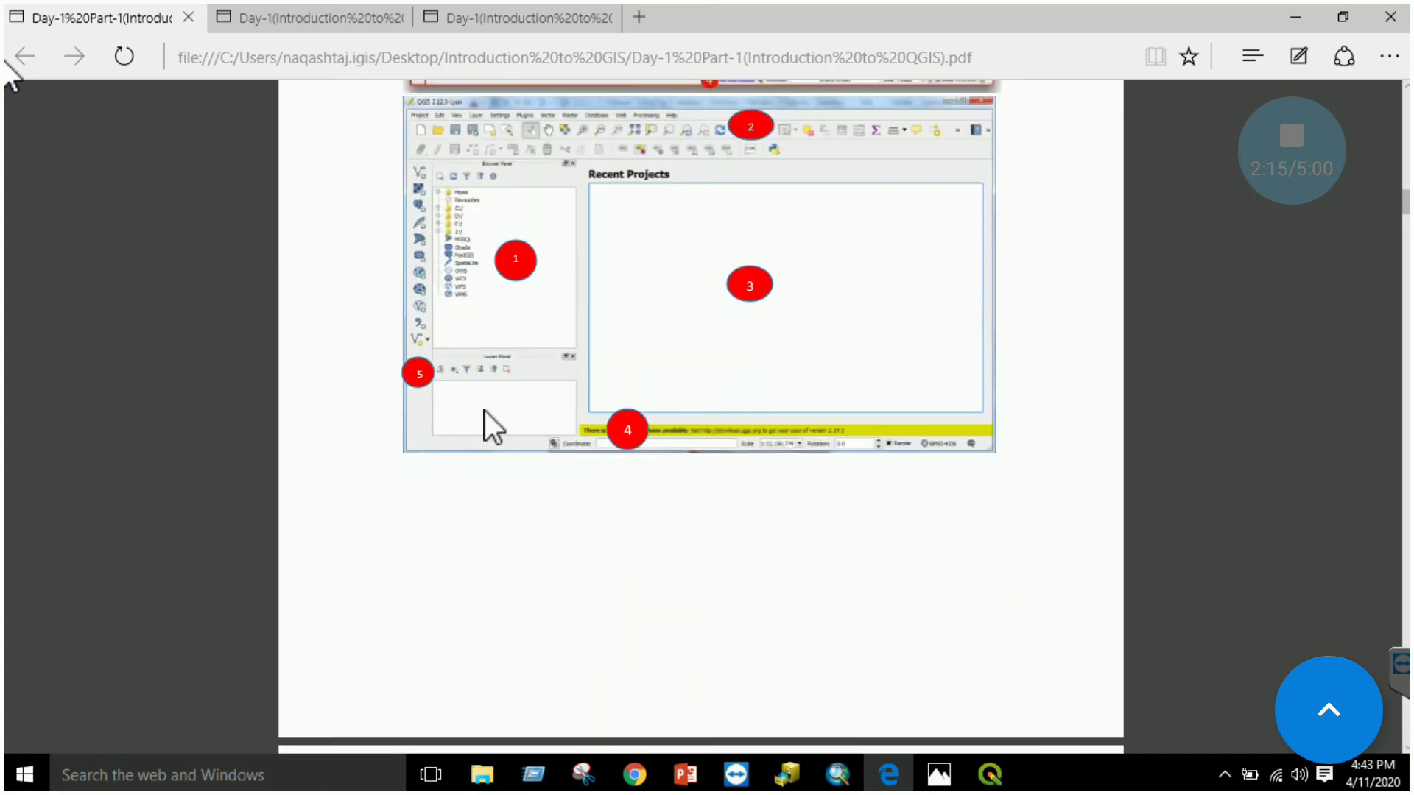
scroll(486, 427, down, 4)
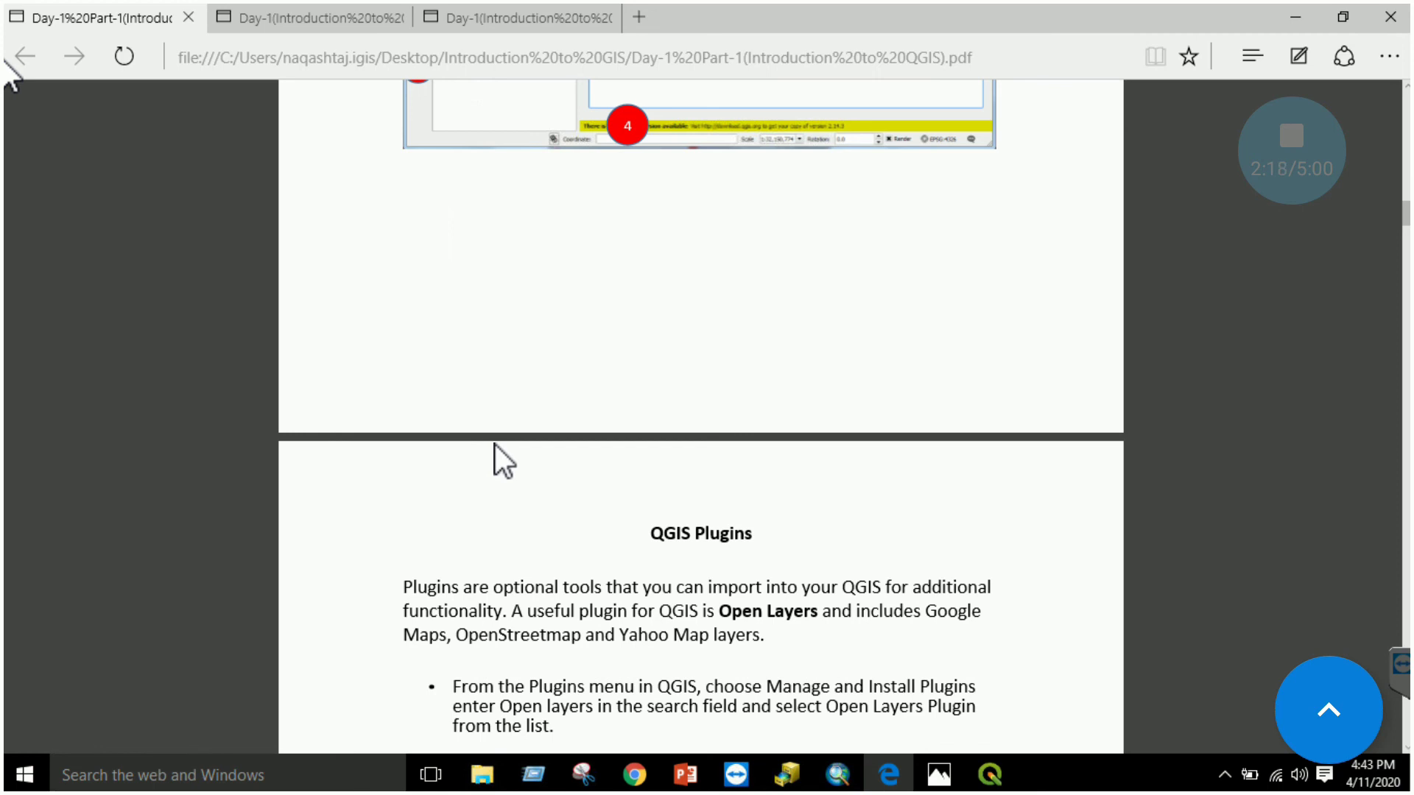
scroll(751, 475, down, 4)
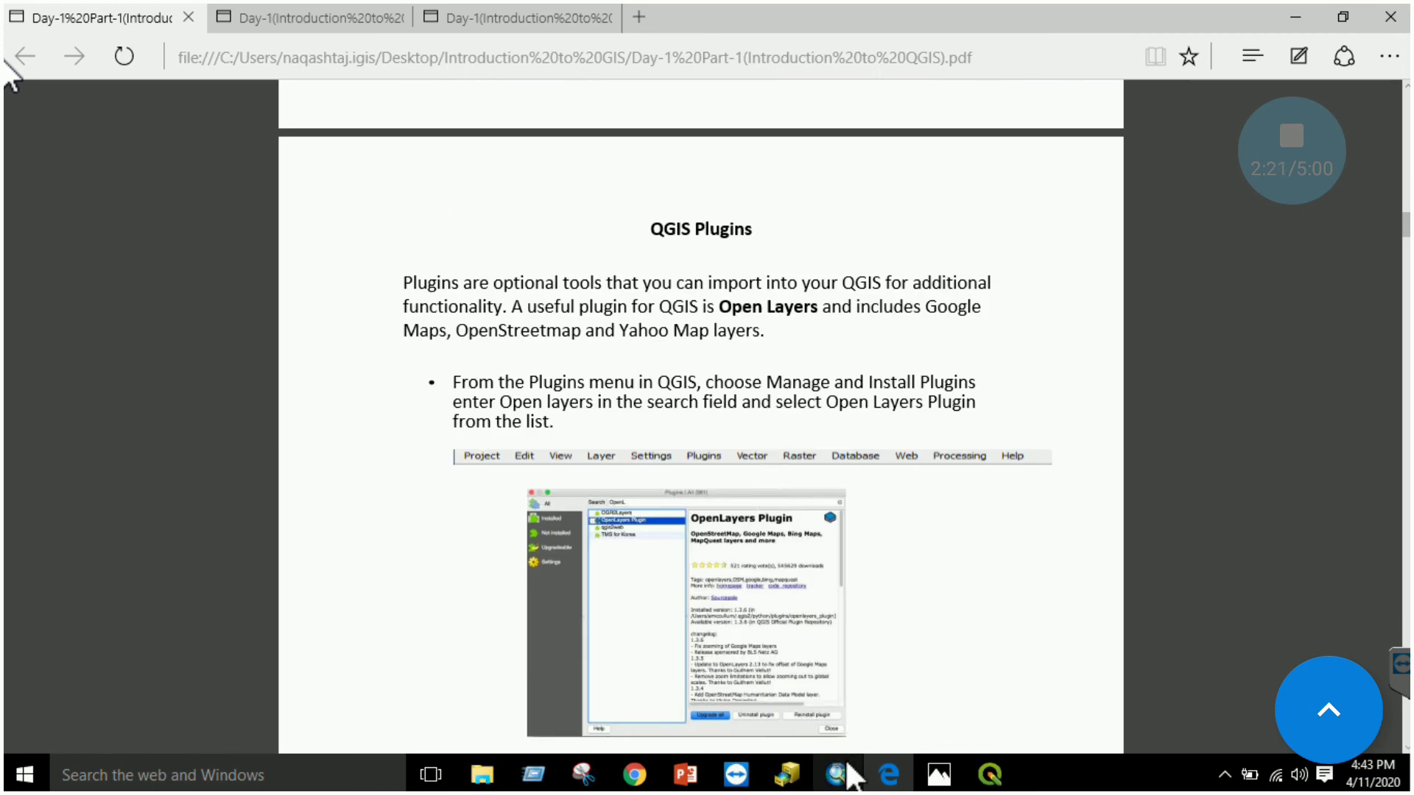
Step: Return to the QGIS project, inspect the OpenLayers Plugin entry in the plugin manager, and close the manager
mouse_move(990, 774)
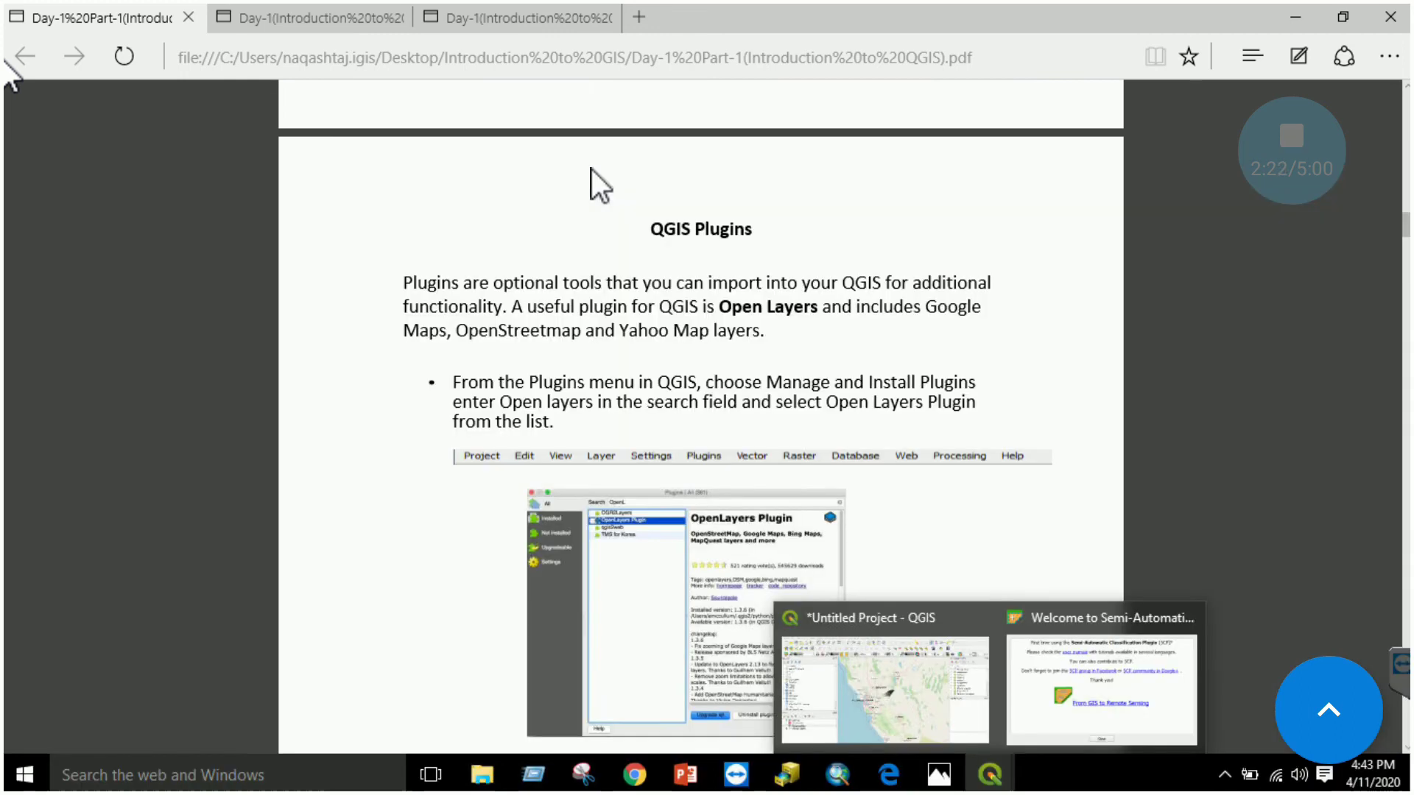
click(957, 666)
click(271, 37)
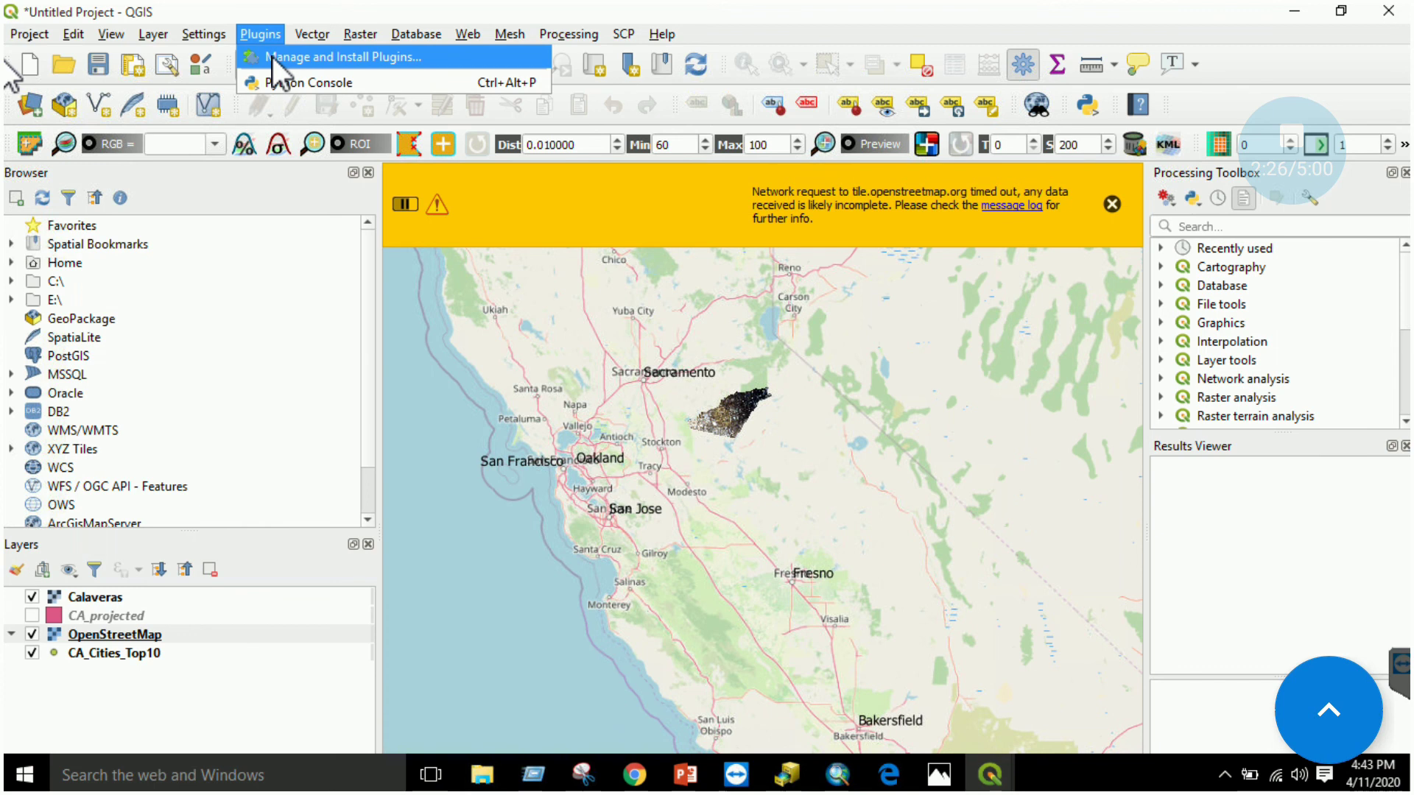
click(343, 60)
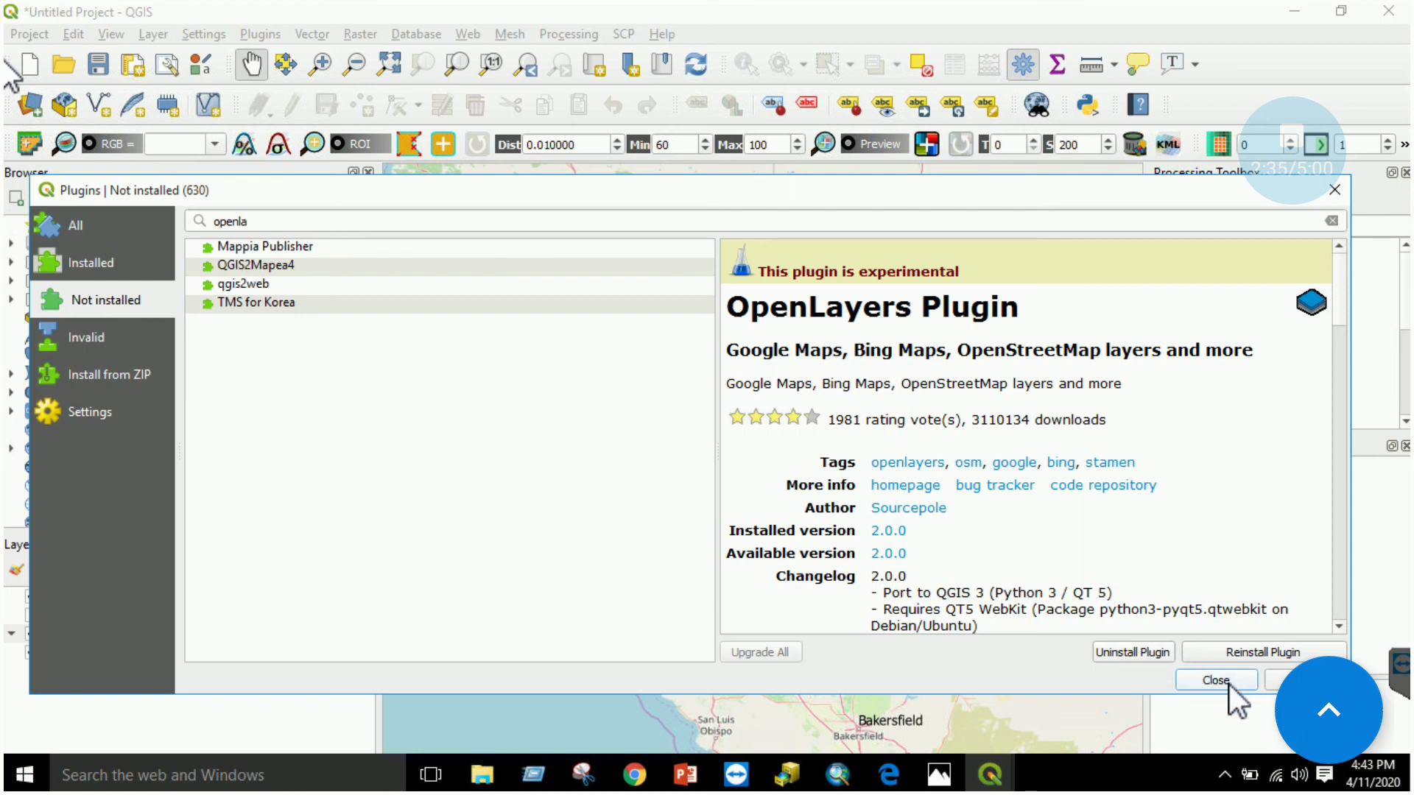
click(1332, 190)
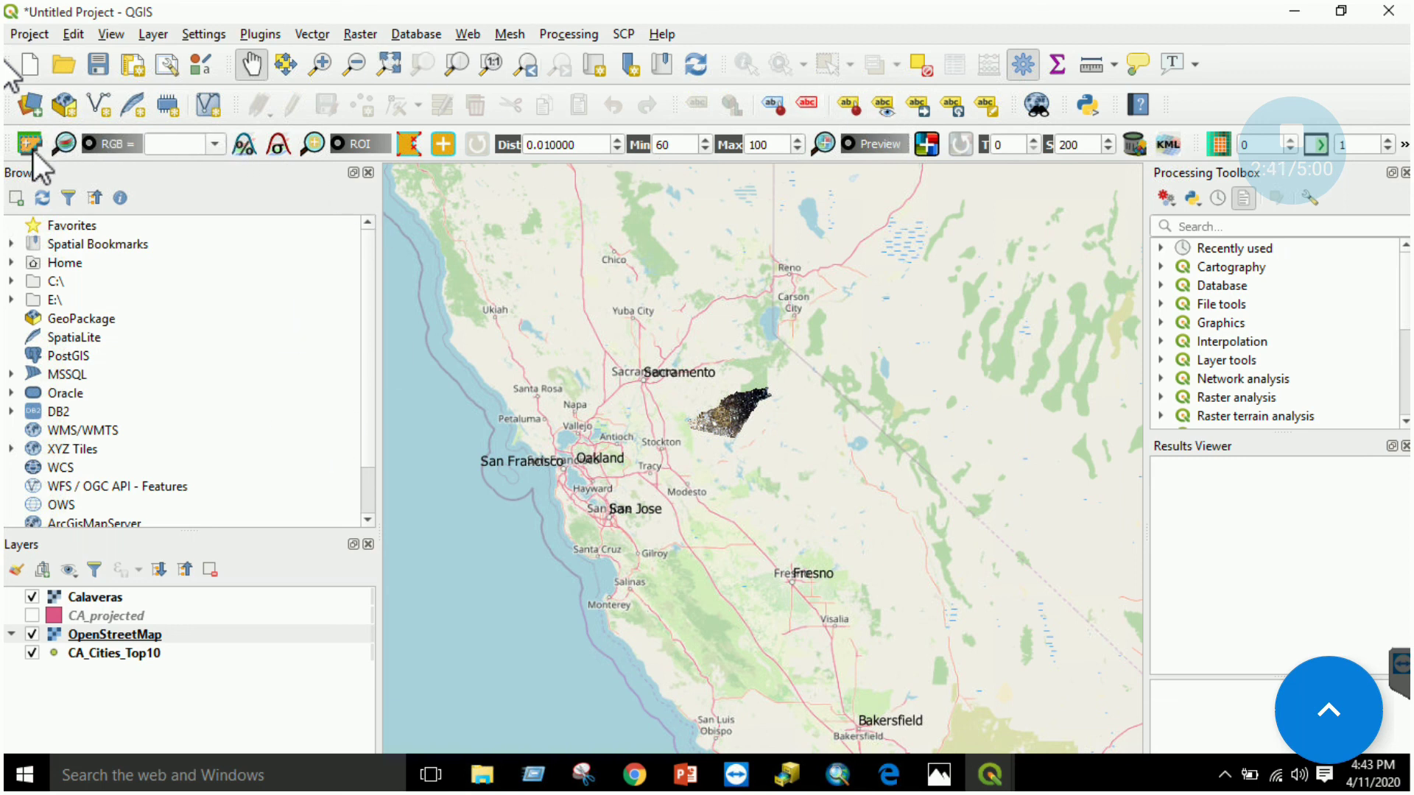
Step: Add the OSM Humanitarian Data Model basemap through the OpenLayers plugin and hide the OpenStreetMap layer
click(468, 34)
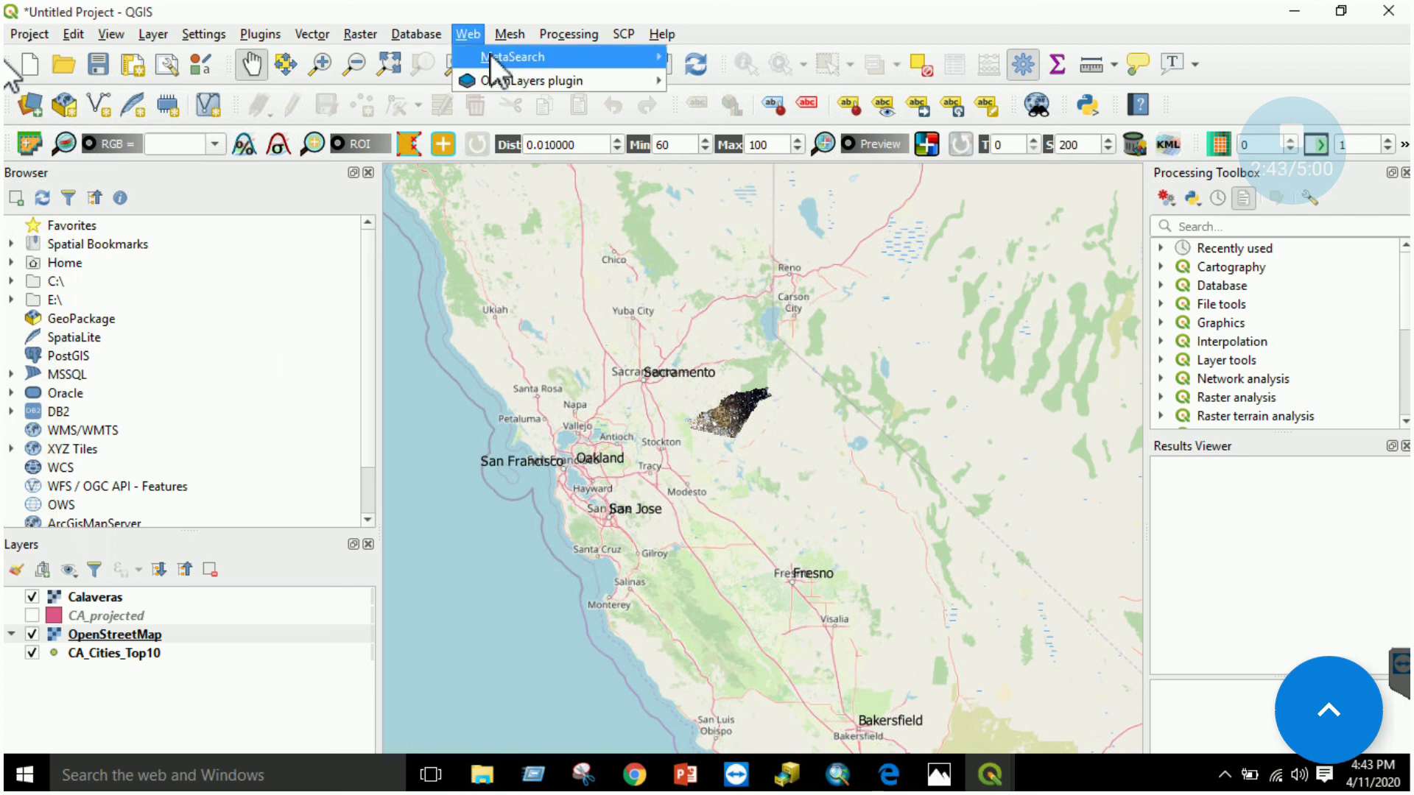
mouse_move(502, 80)
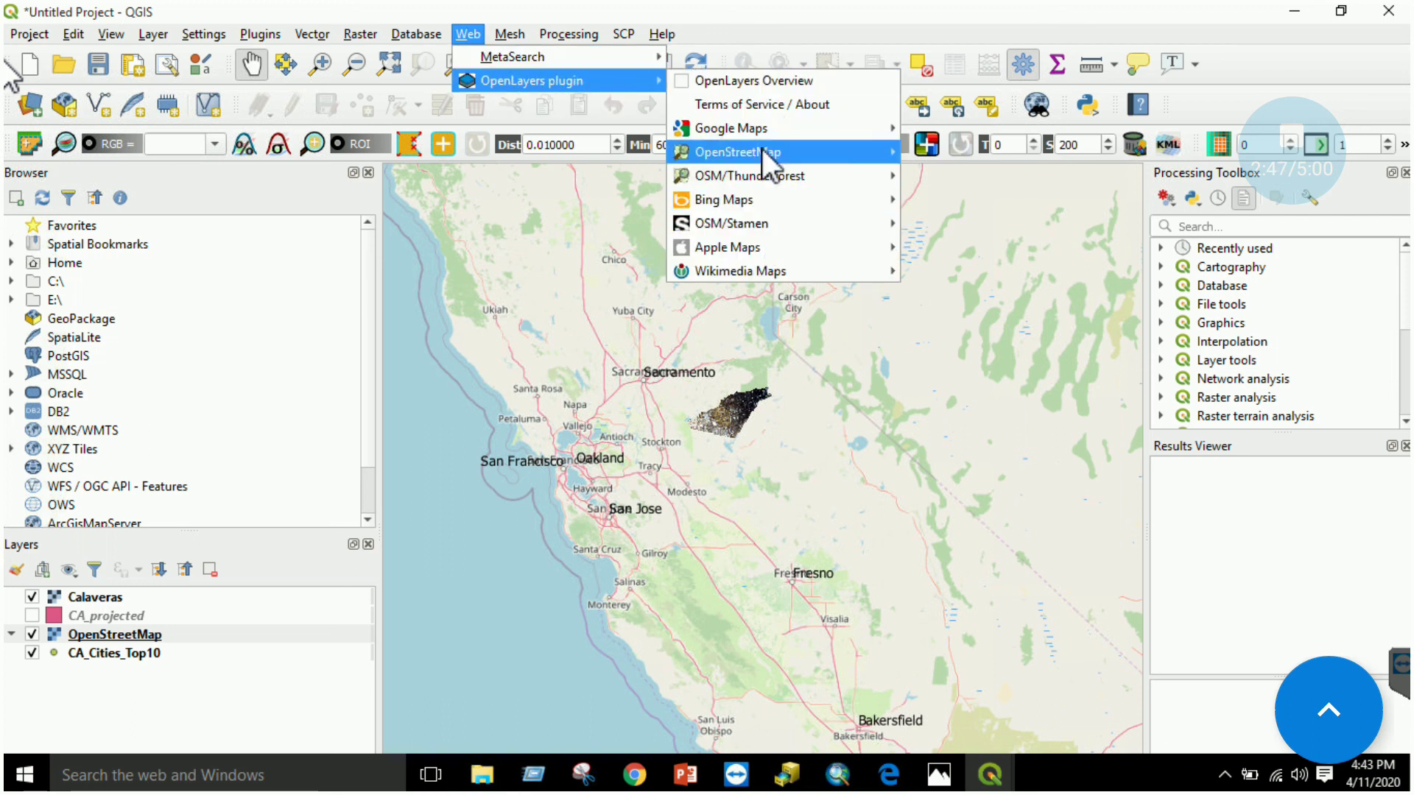
mouse_move(766, 174)
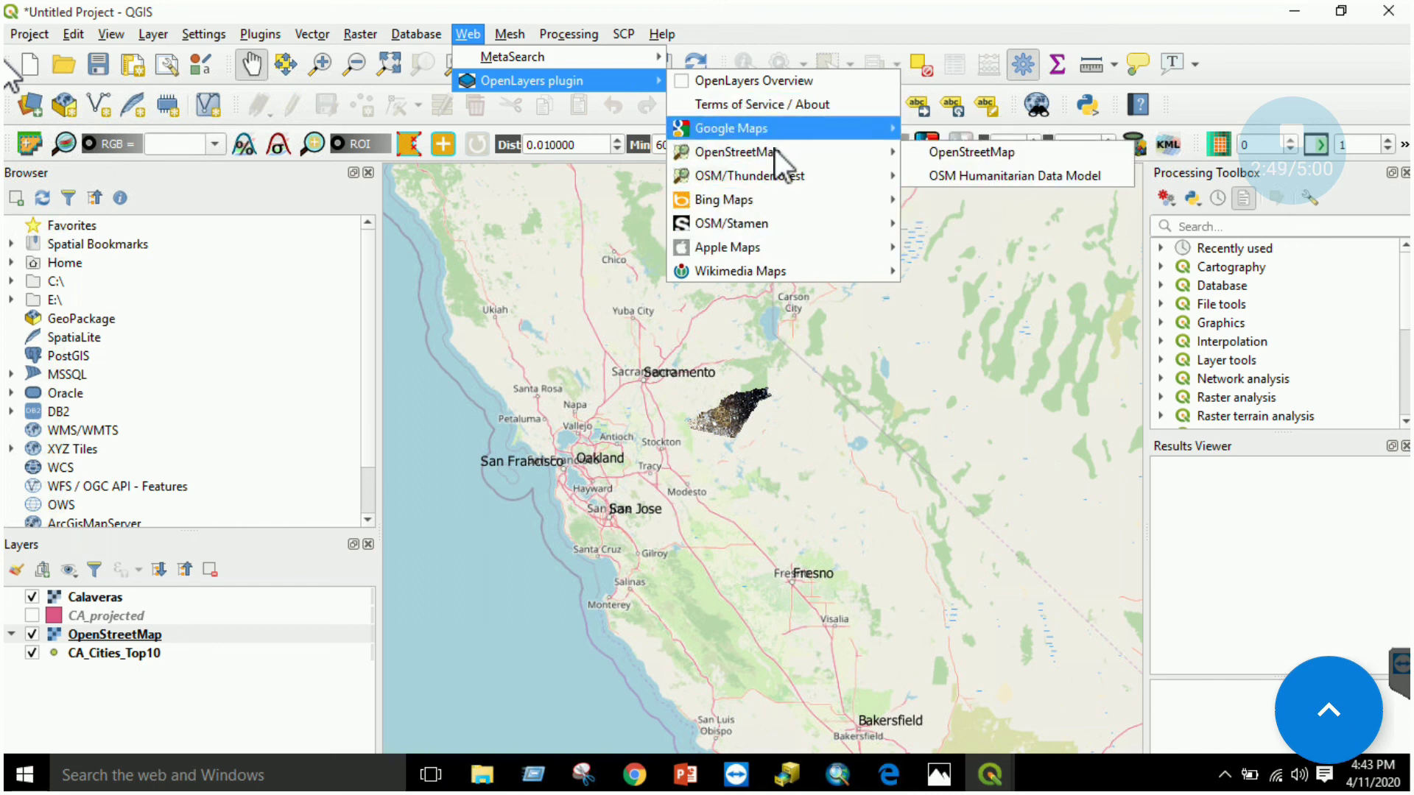
mouse_move(803, 152)
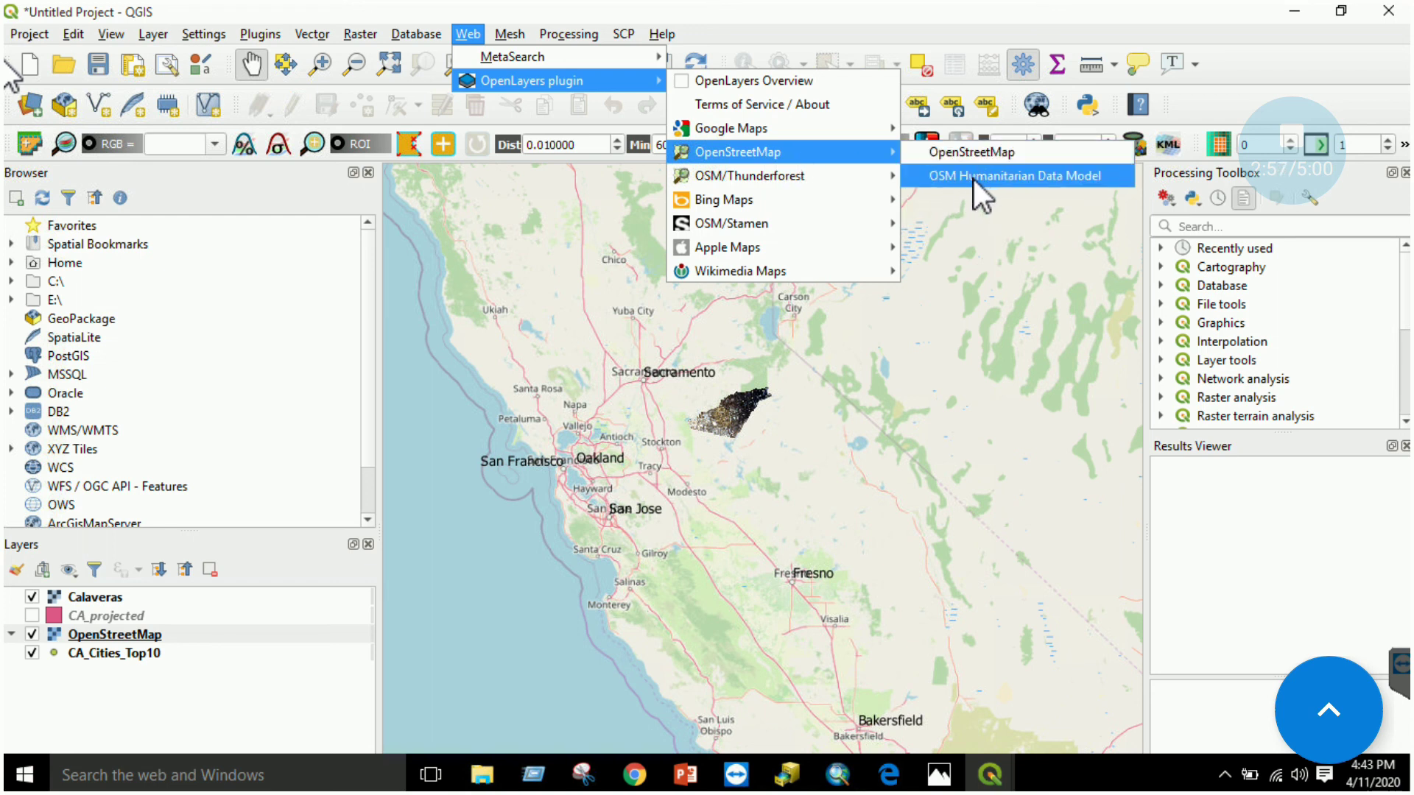
click(1058, 178)
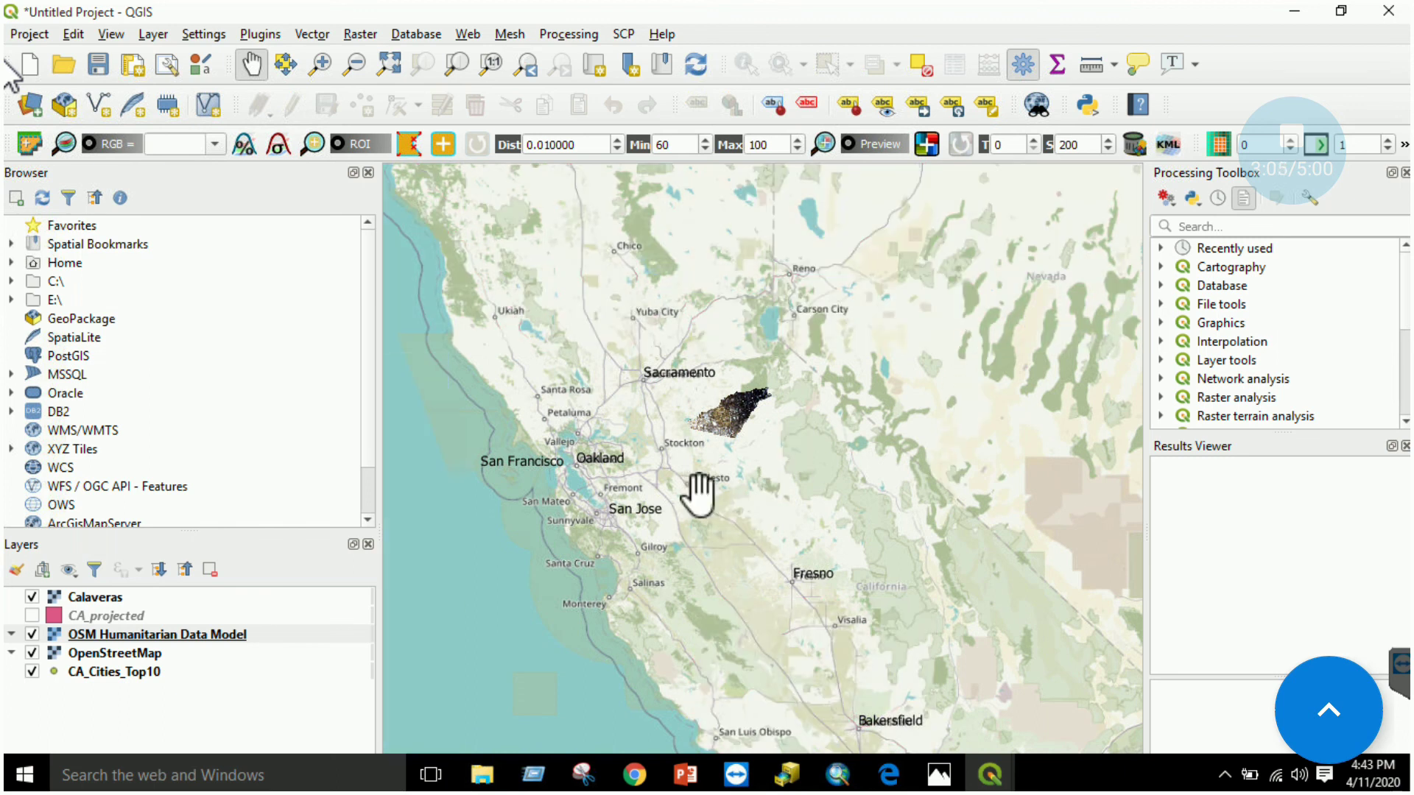
click(31, 653)
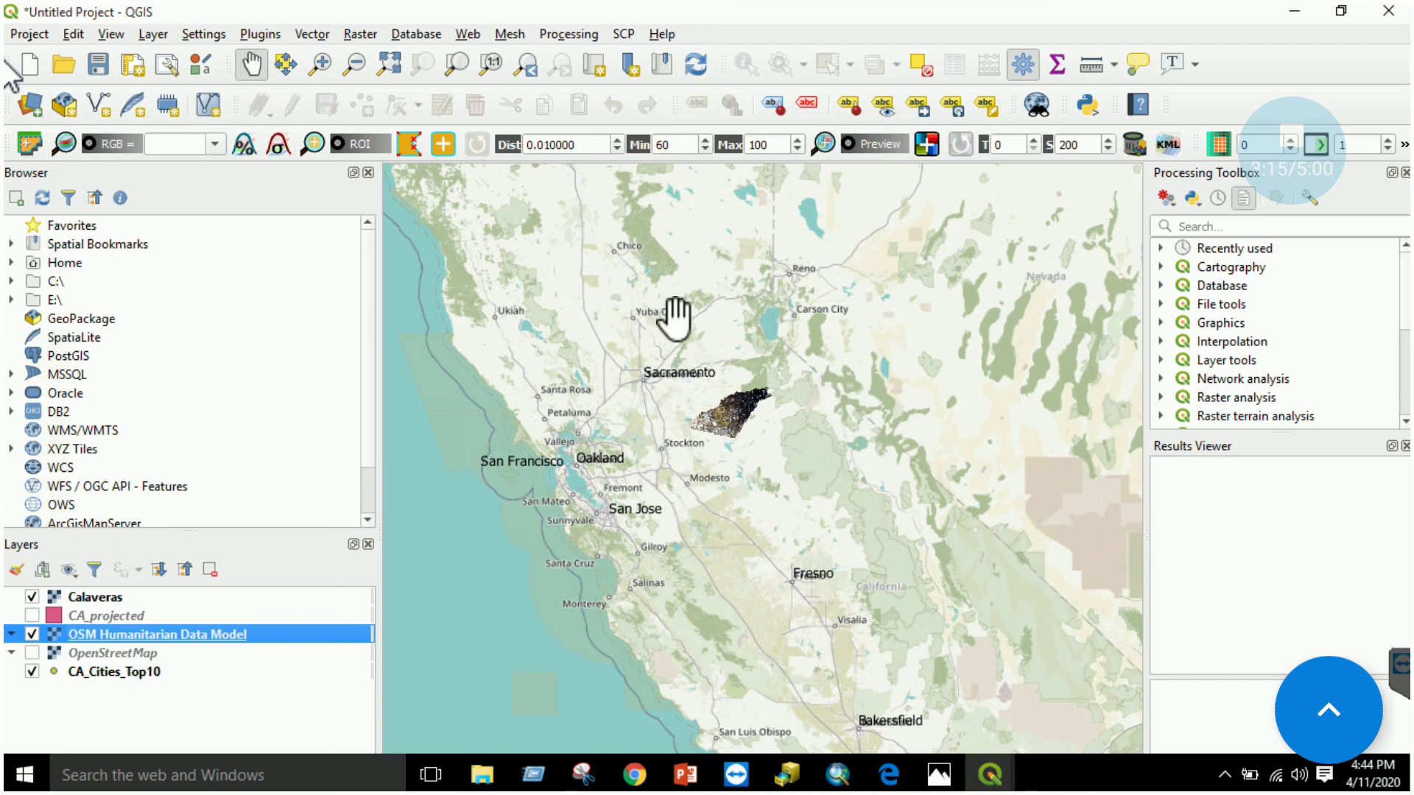
Step: Switch to the PDF guide in Edge and skim its sections from plugin installation and vector layers to saving projects and using plugins
click(888, 775)
scroll(838, 556, down, 10)
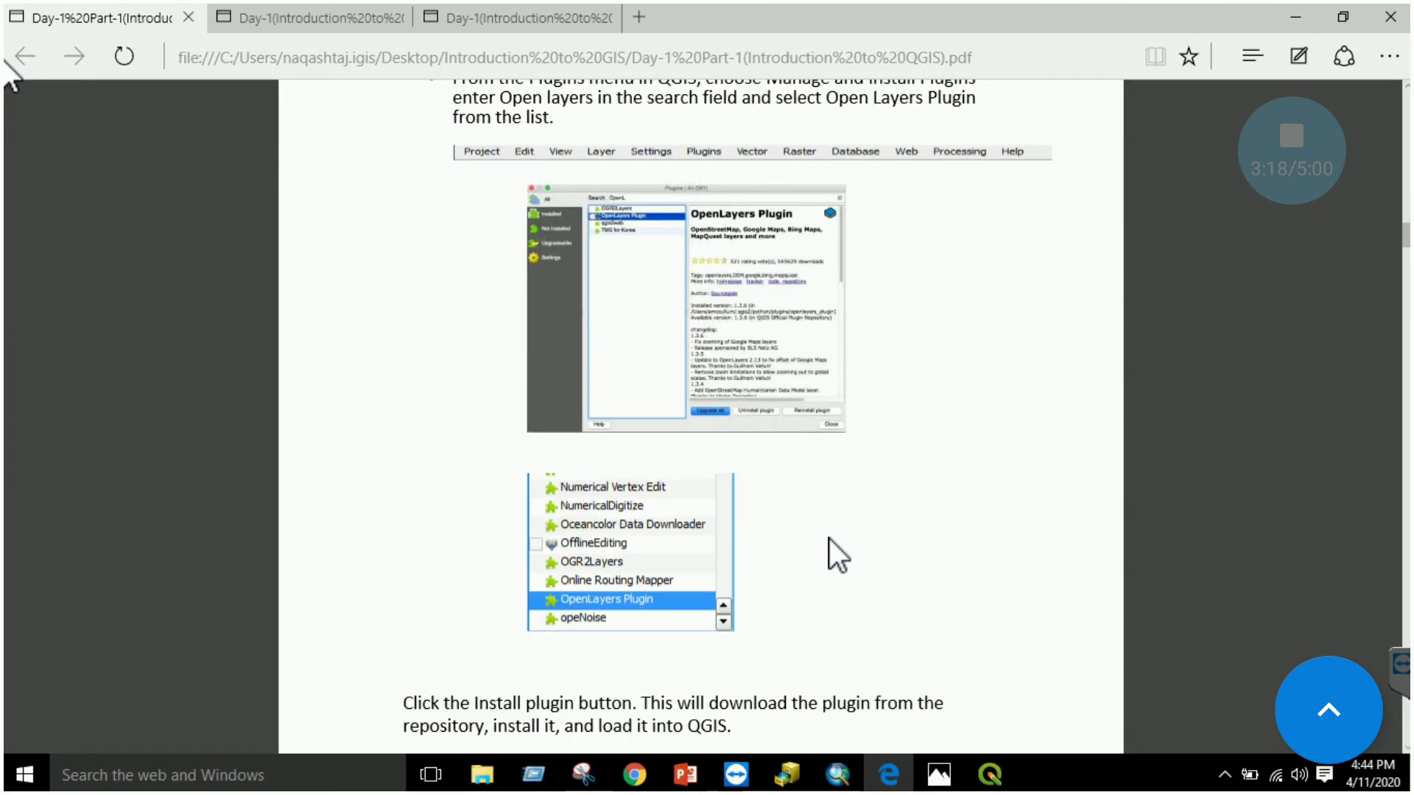
scroll(838, 555, down, 15)
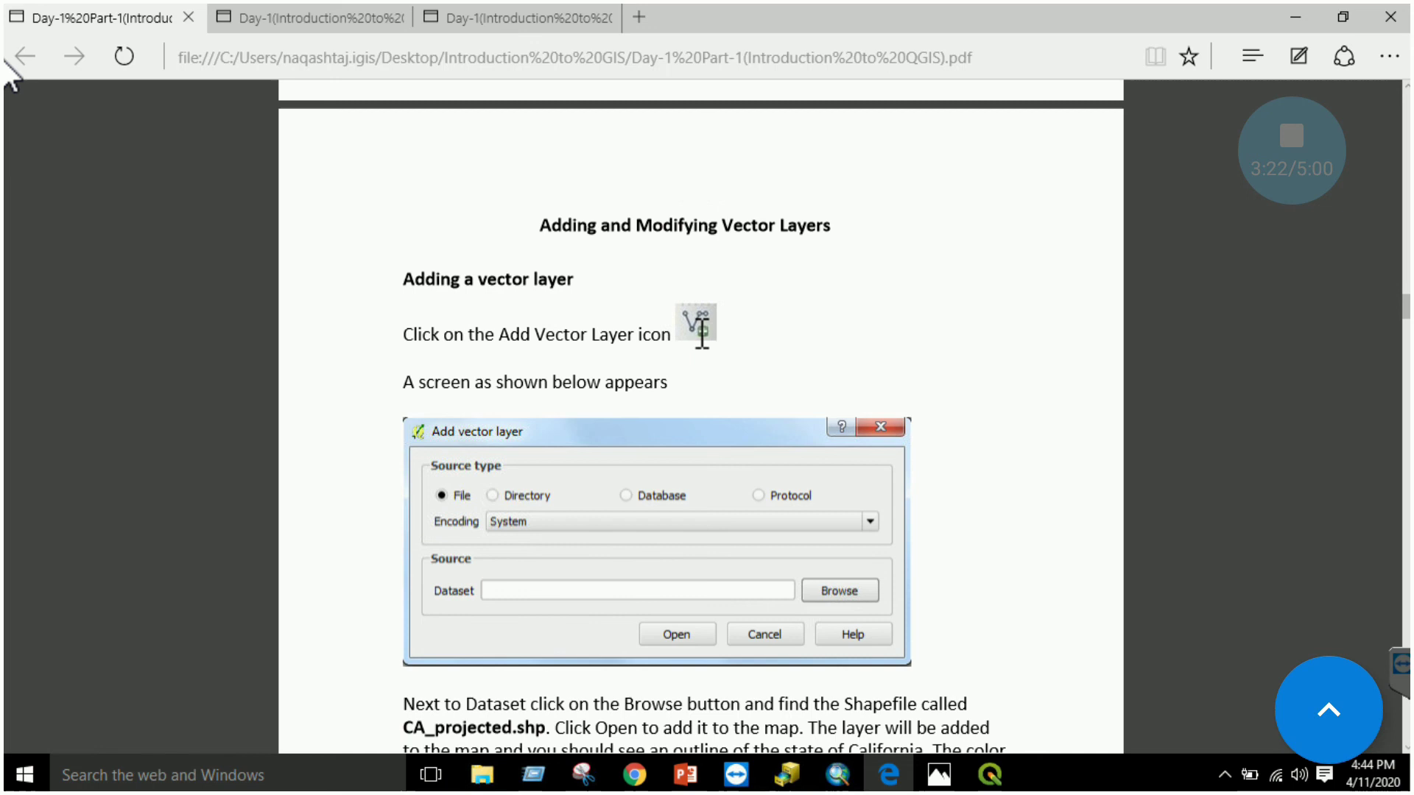
scroll(702, 331, down, 14)
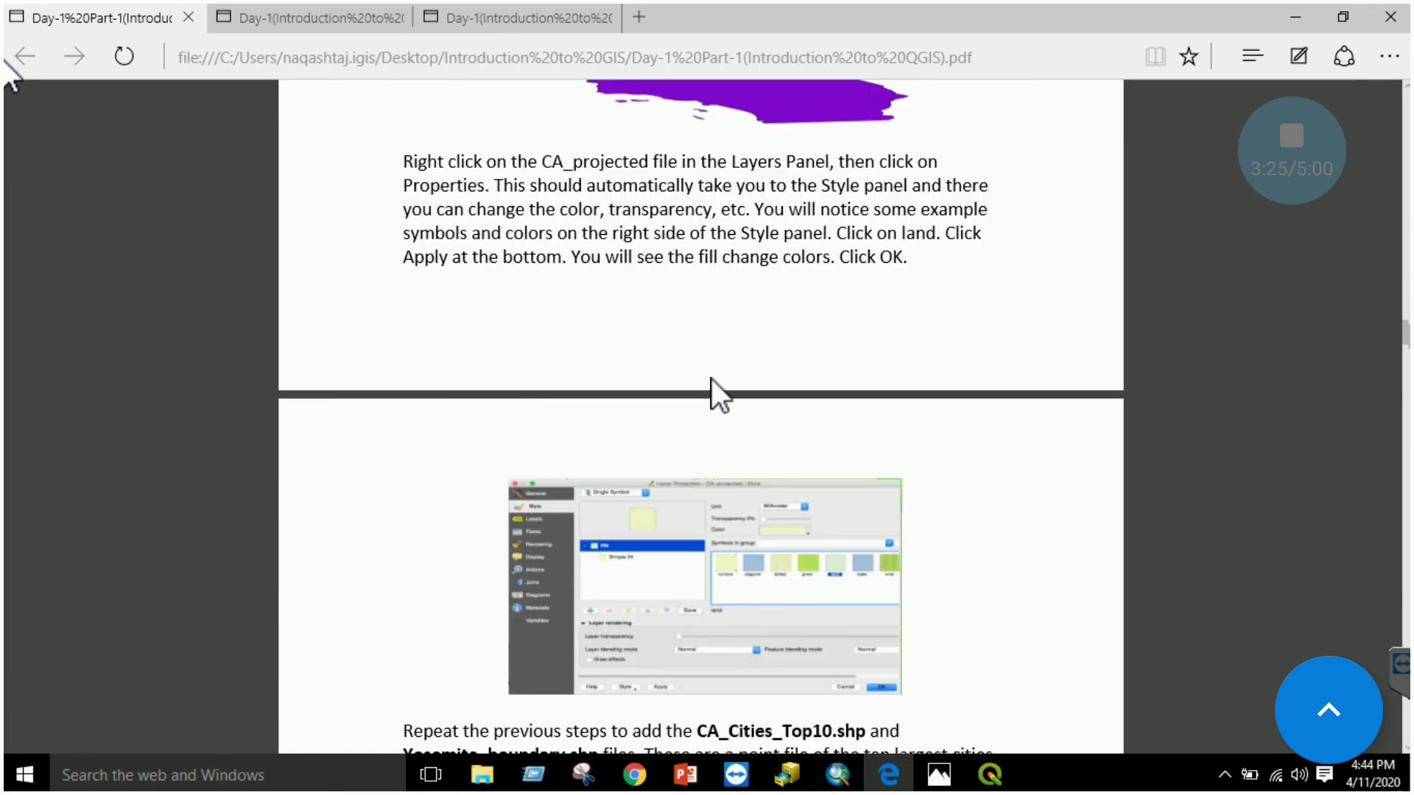
scroll(712, 379, down, 15)
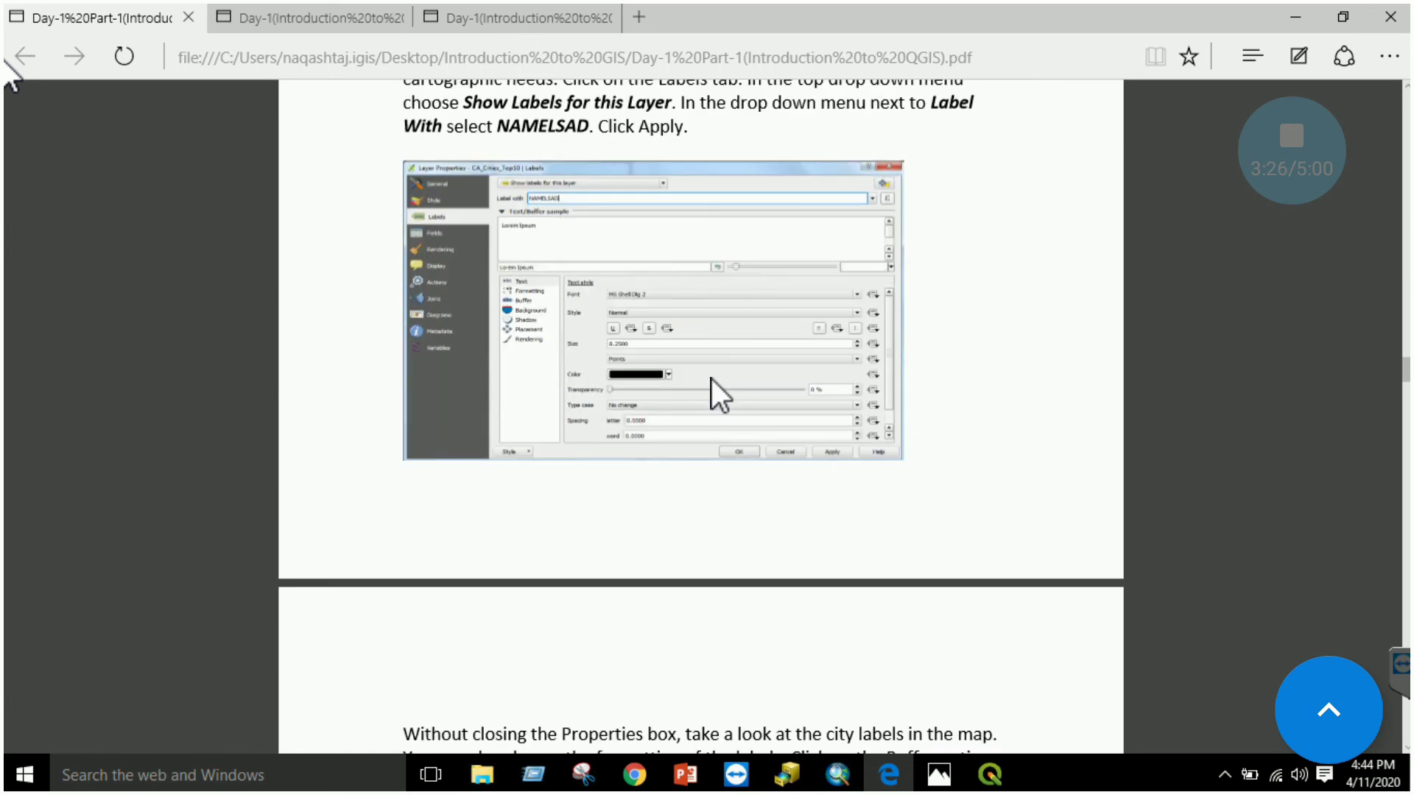
scroll(706, 364, down, 11)
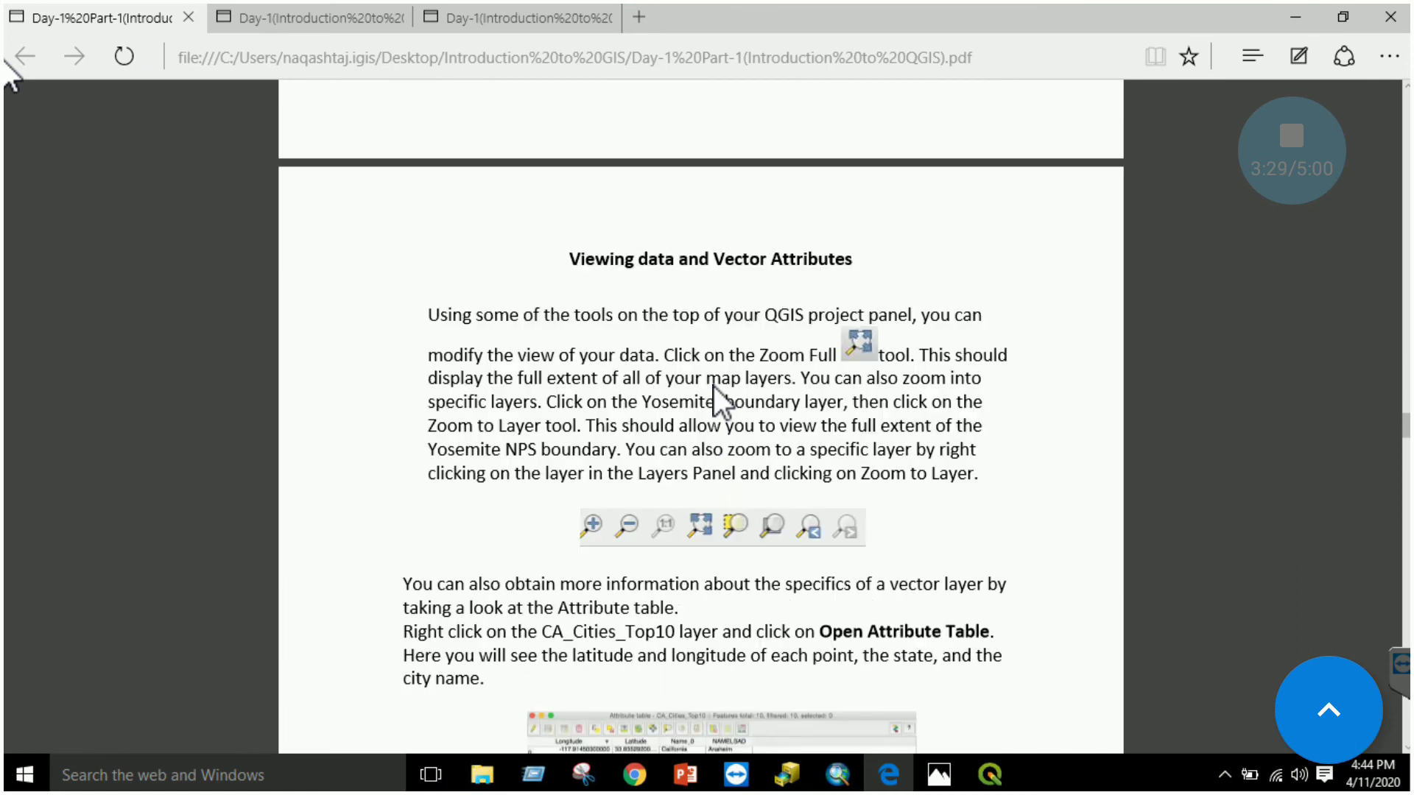
scroll(718, 289, down, 3)
scroll(733, 369, up, 3)
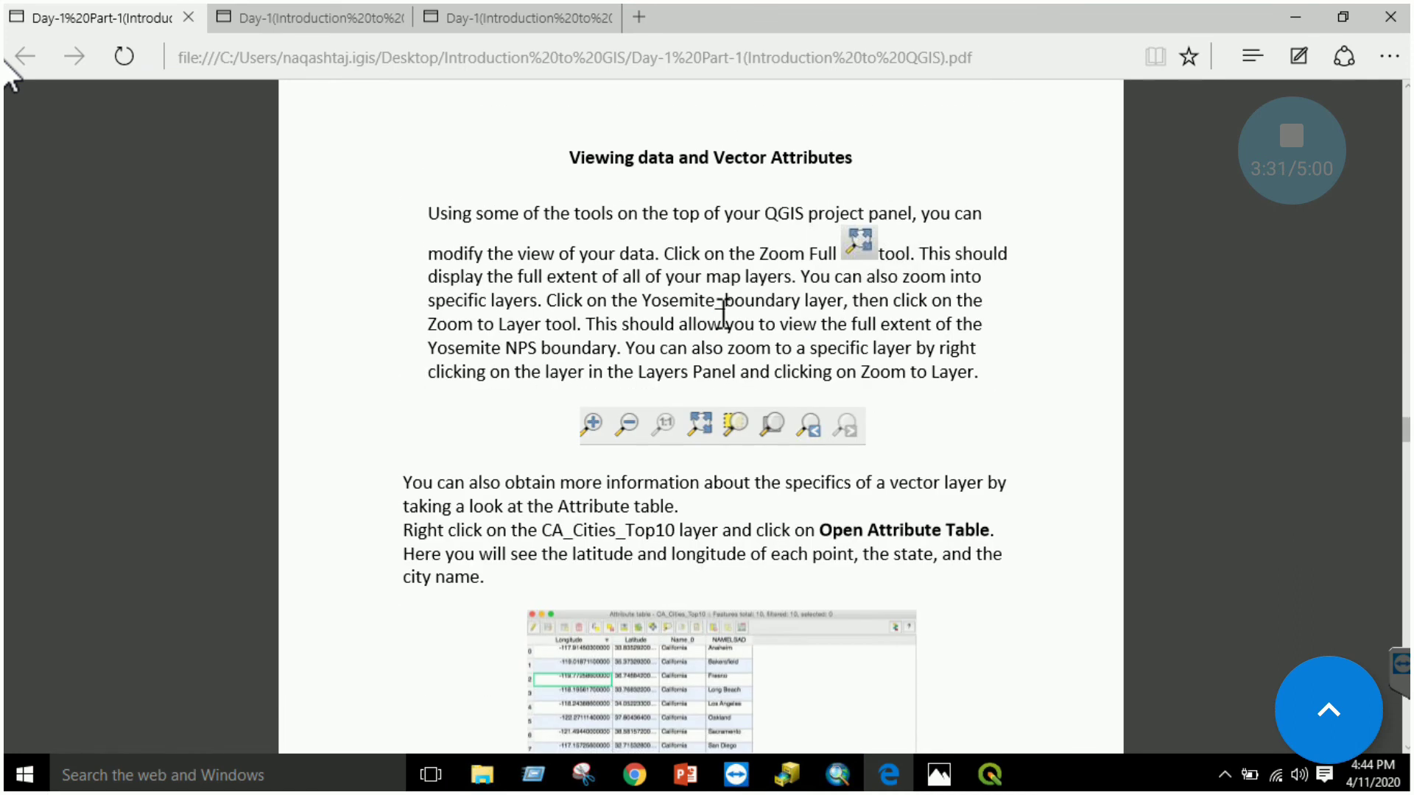
scroll(733, 418, down, 15)
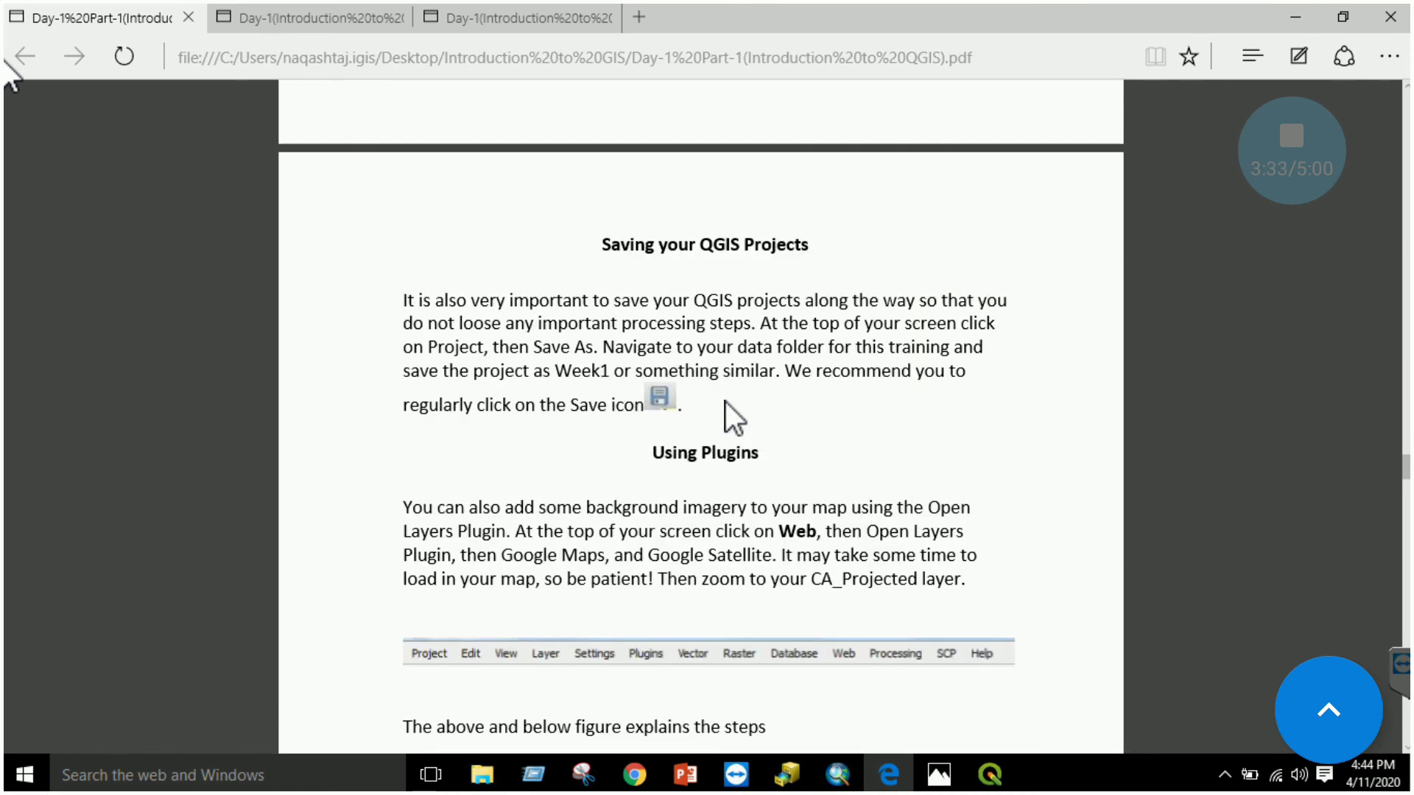
Step: Return to the QGIS project, review the Add Vector Layer source settings for CA_projected.shp, and close them without adding anything
mouse_move(990, 774)
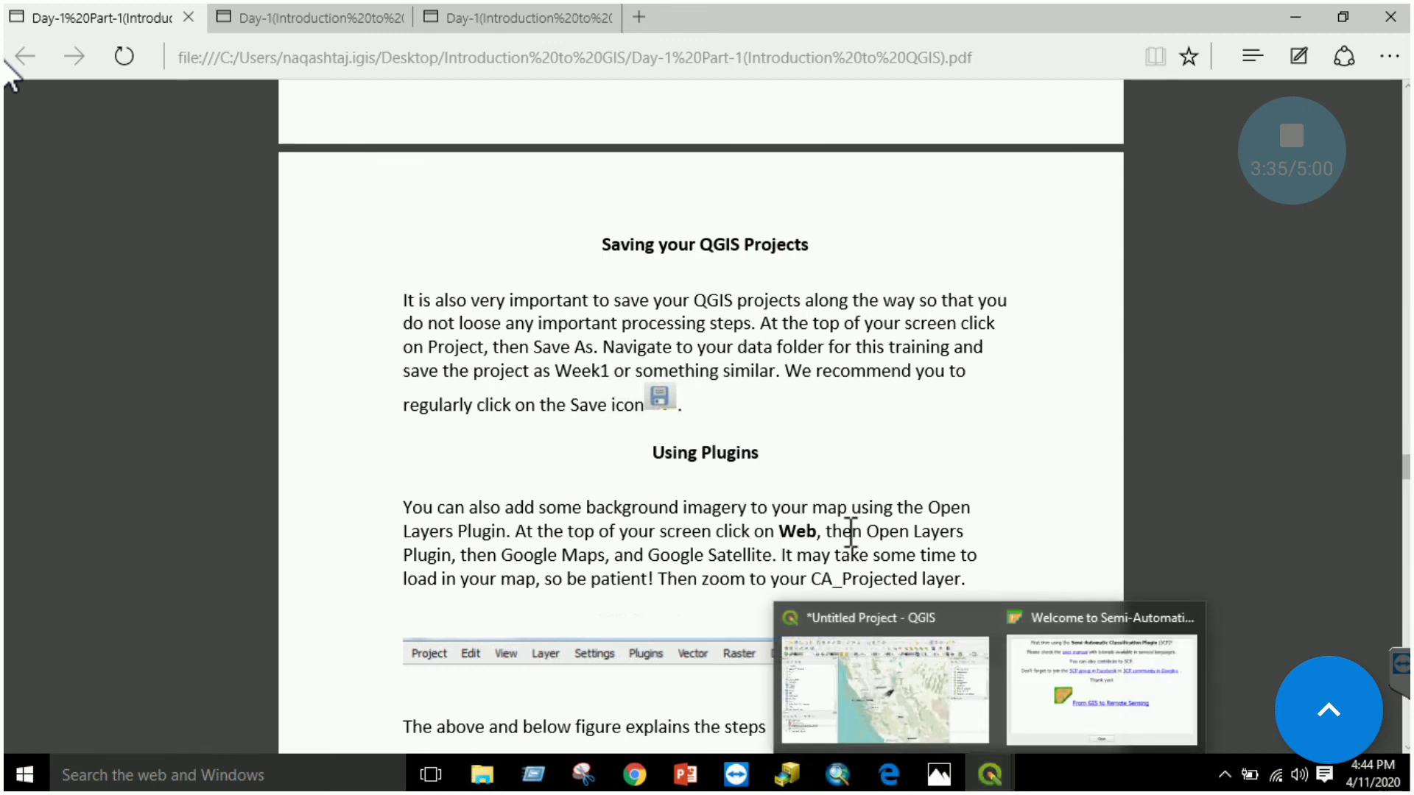
click(898, 622)
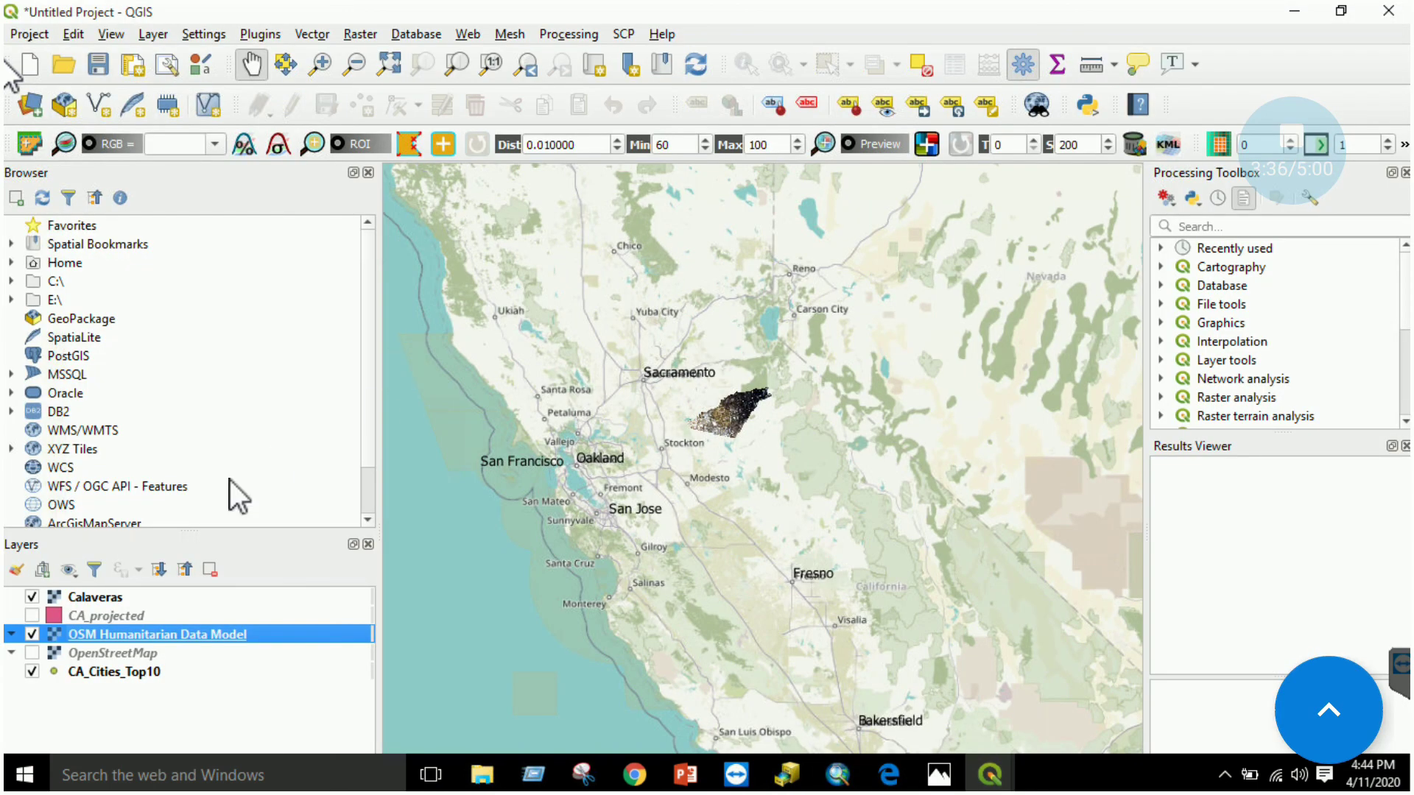
click(153, 35)
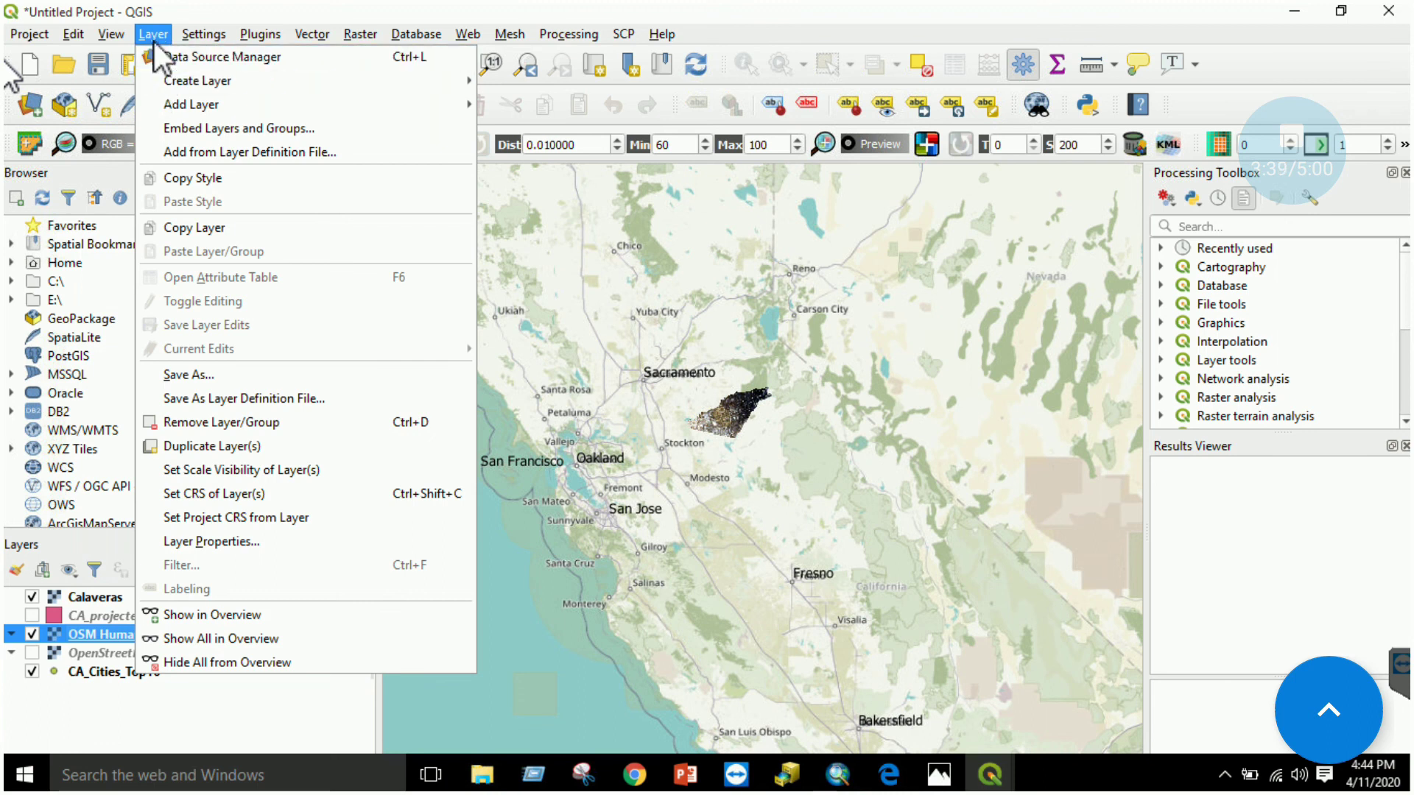
mouse_move(240, 108)
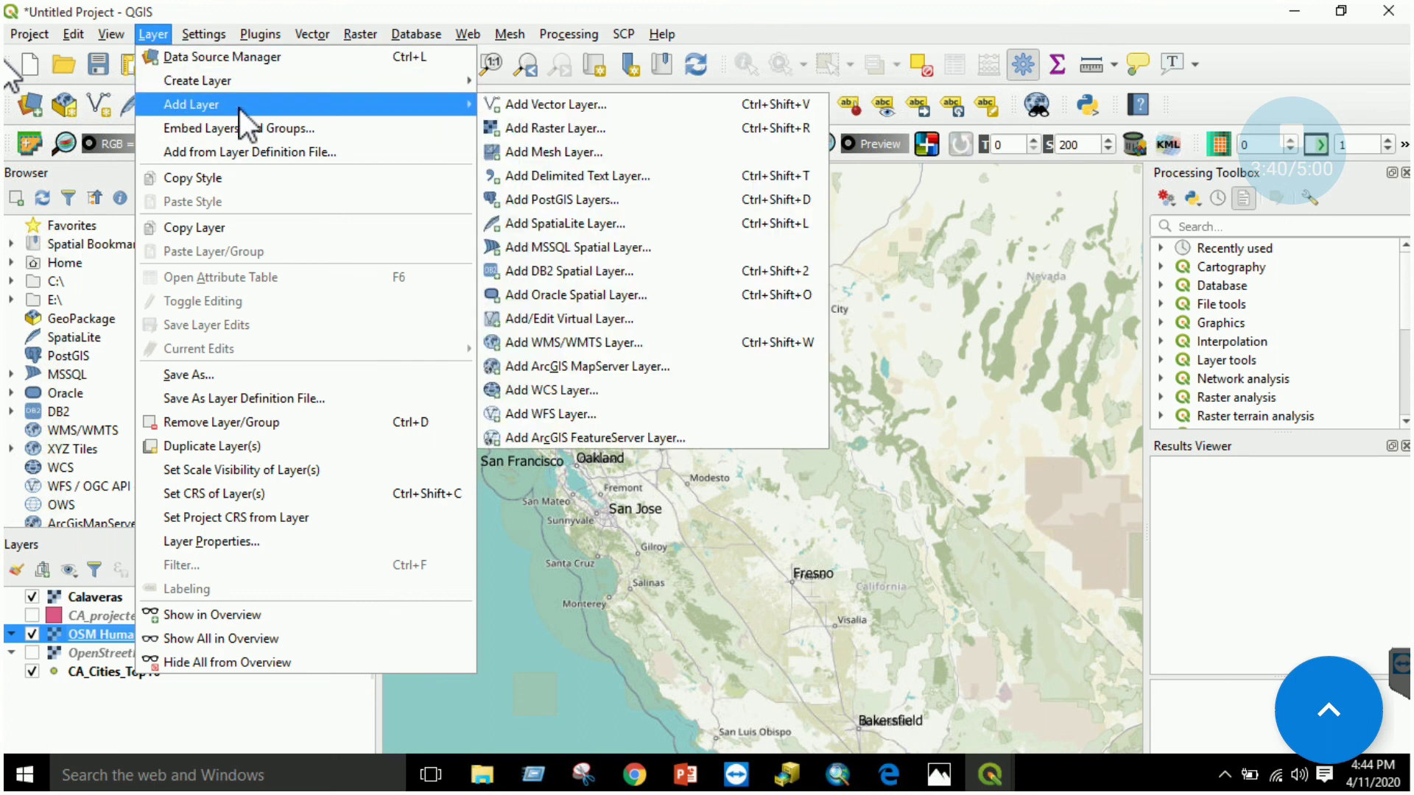
click(603, 108)
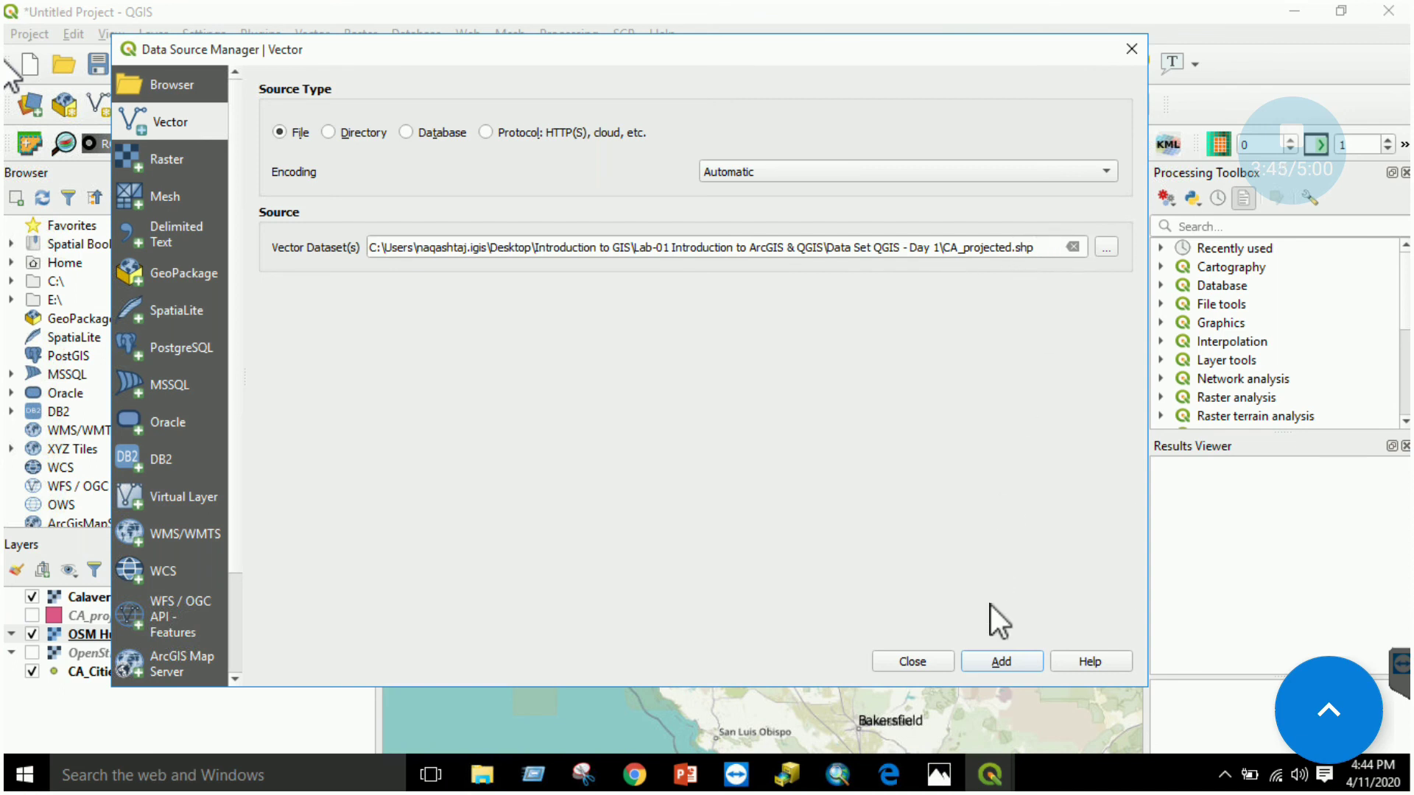
click(1040, 254)
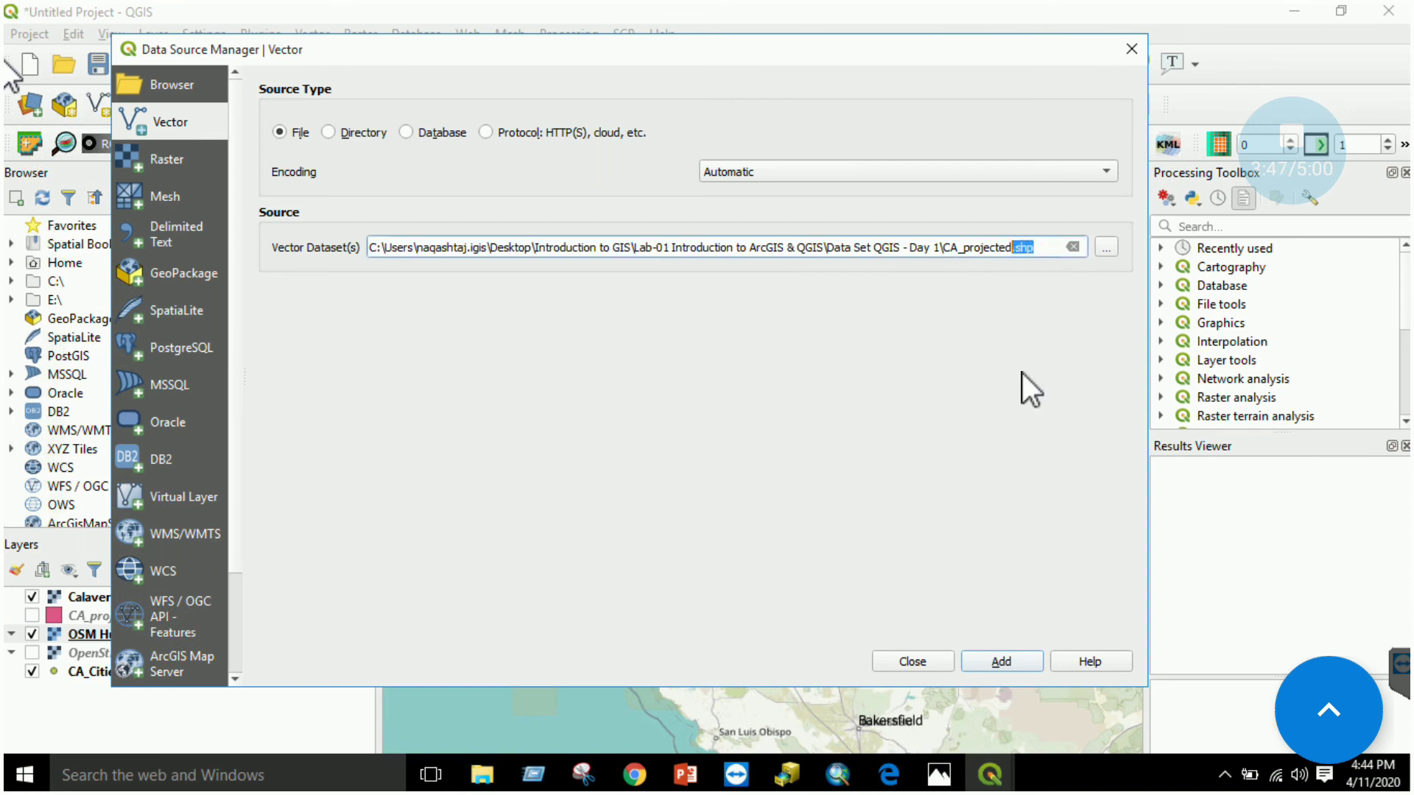
click(1131, 49)
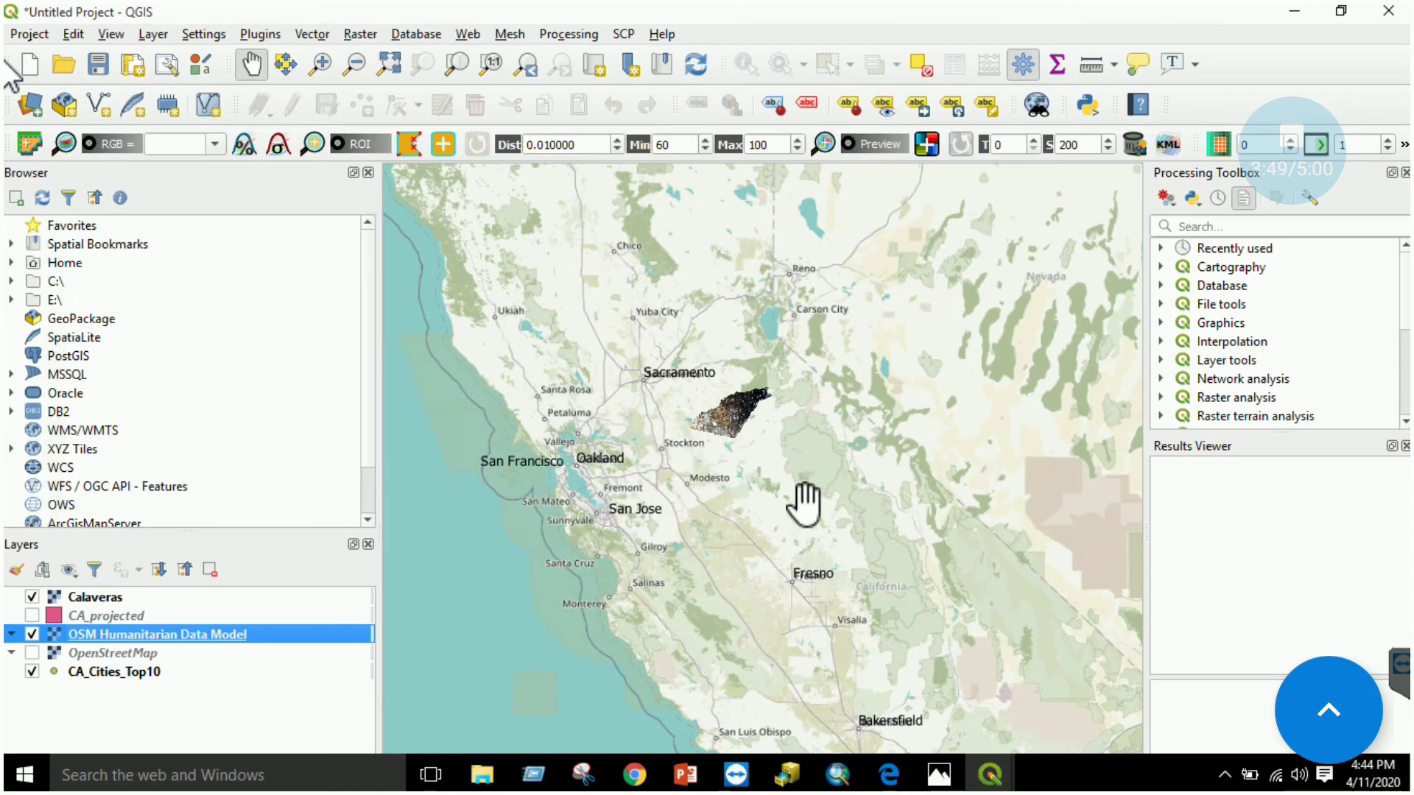
Step: Hide the OSM Humanitarian Data Model and Calaveras layers, keeping only CA_Cities_Top10 visible
click(32, 634)
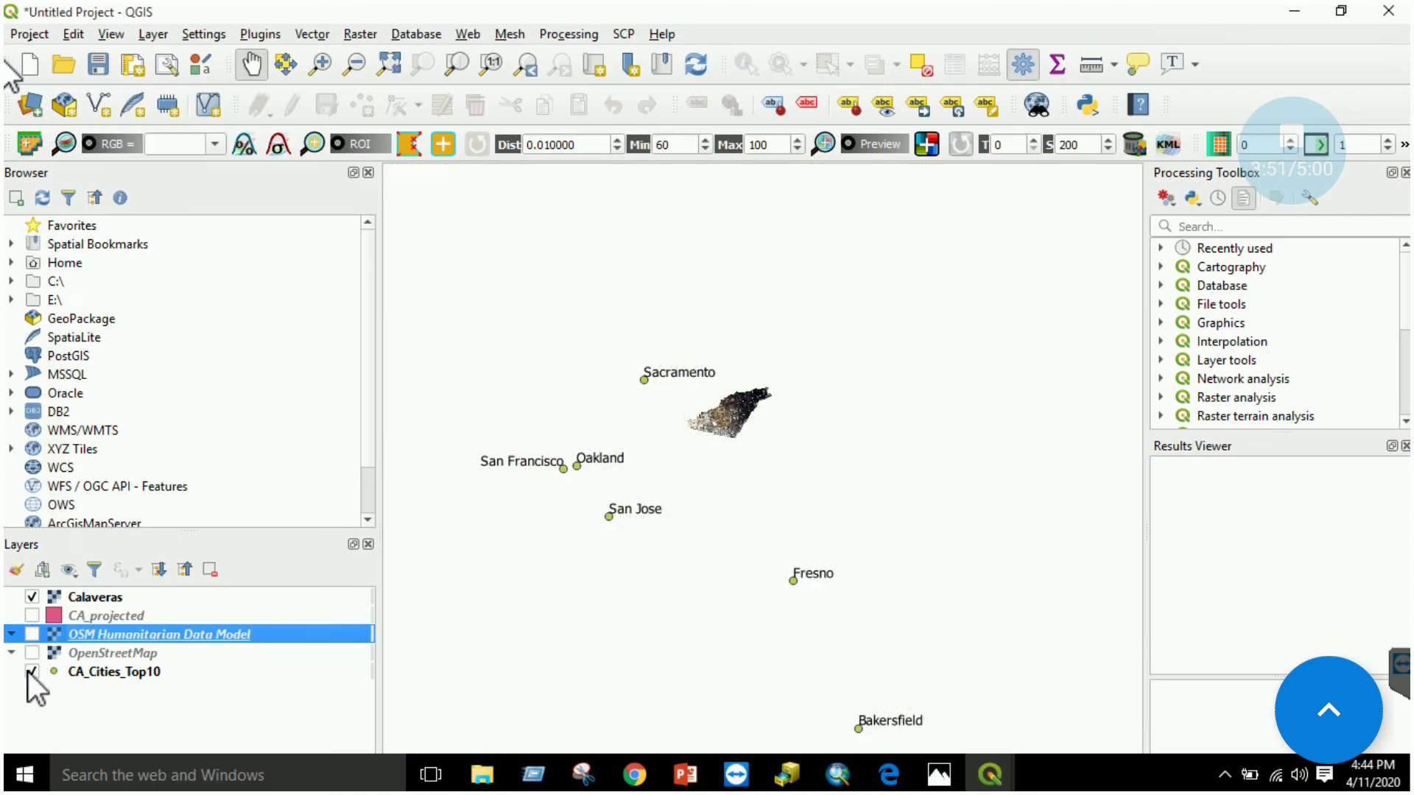
click(30, 672)
click(31, 597)
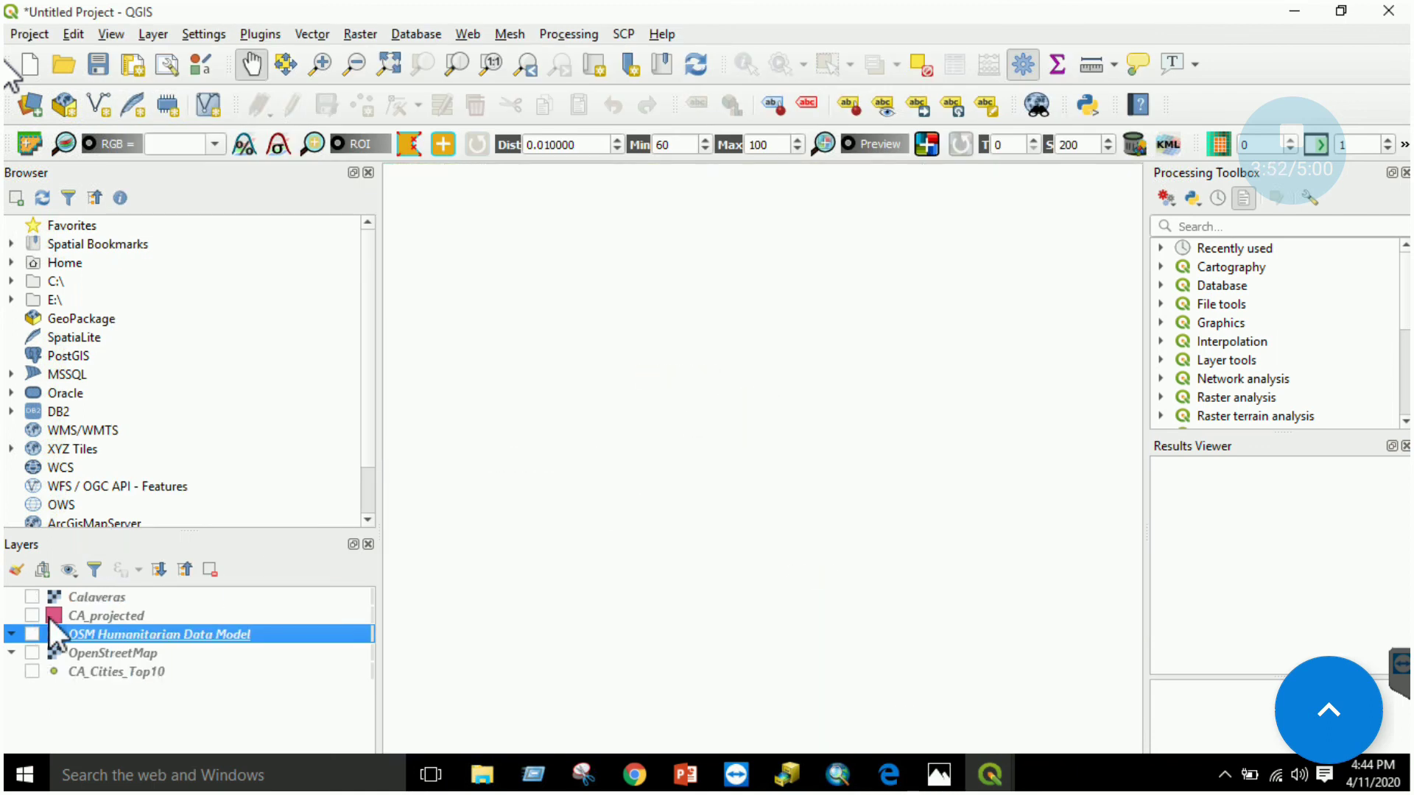
click(31, 672)
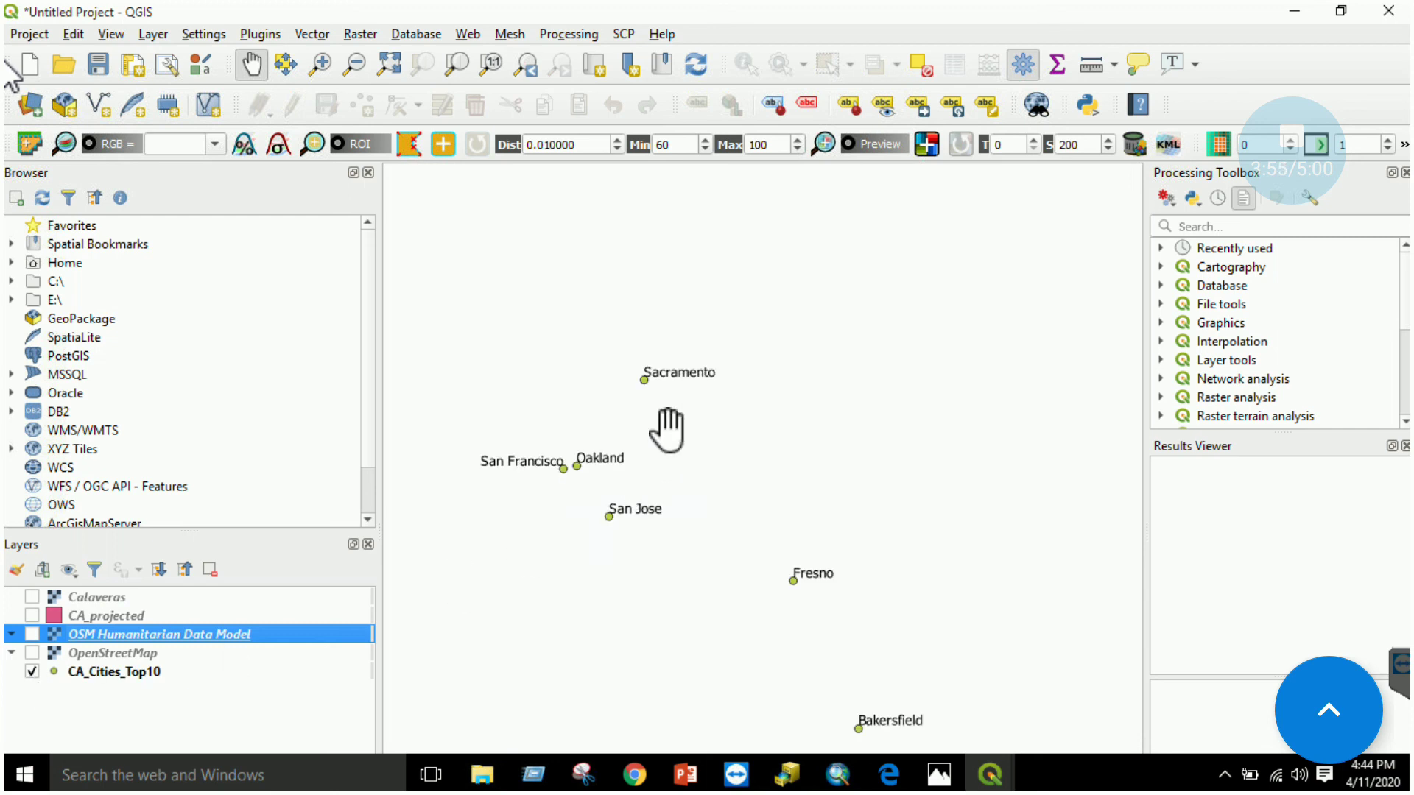
Step: Open the attribute table of the CA_Cities_Top10 layer
drag(667, 431, 729, 352)
right_click(90, 670)
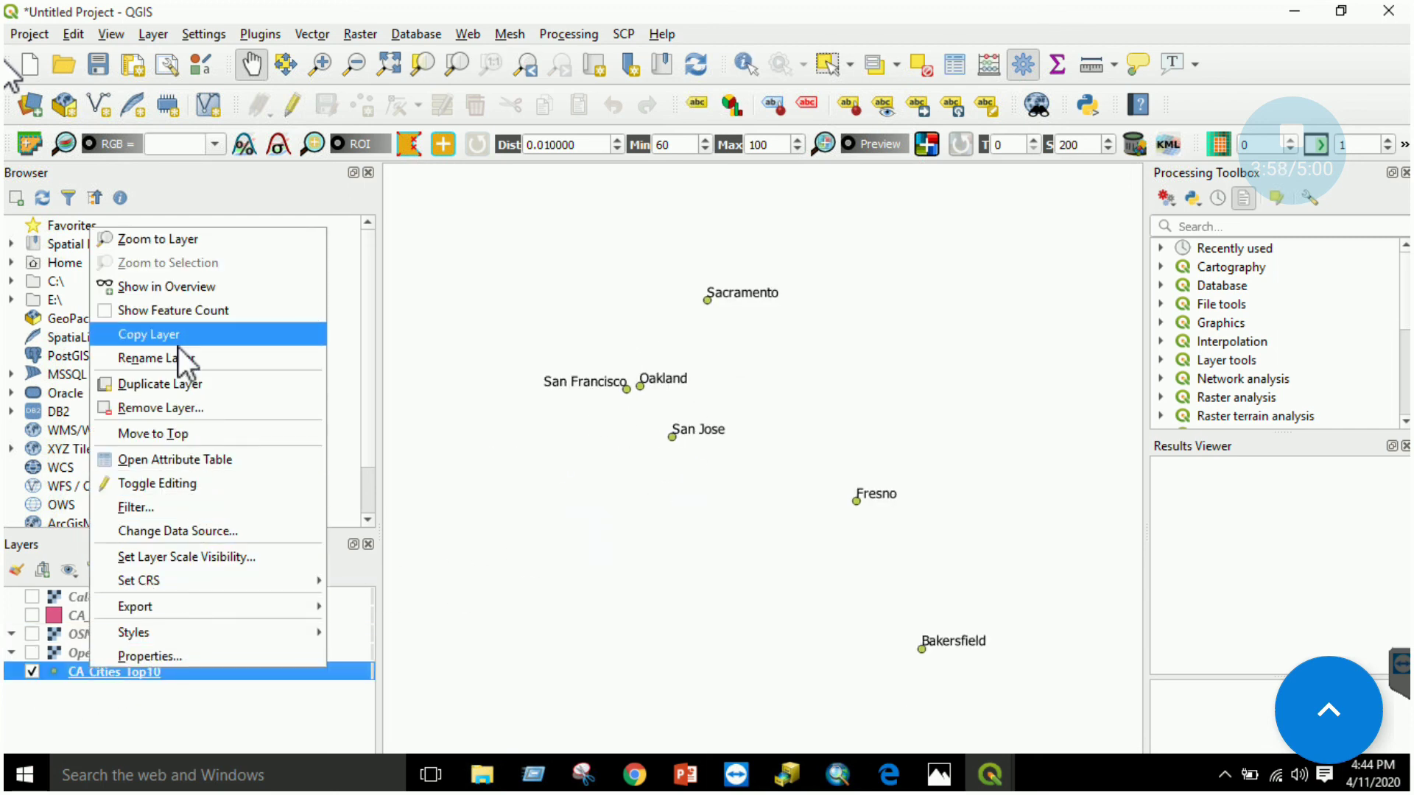
click(201, 461)
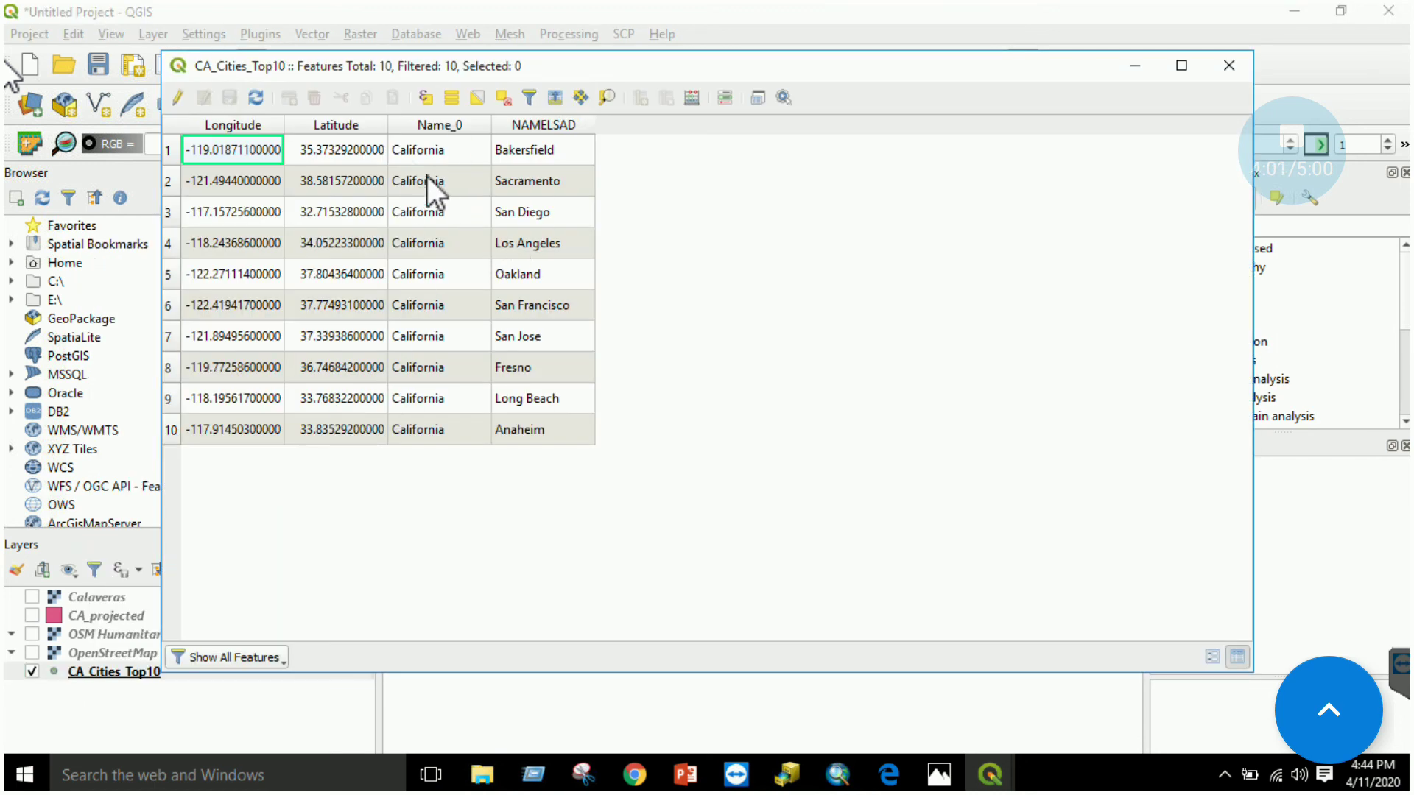
Step: Close the attribute table and change the CA_Cities_Top10 layer's symbol to the effect drop shadow marker
click(1228, 65)
right_click(136, 673)
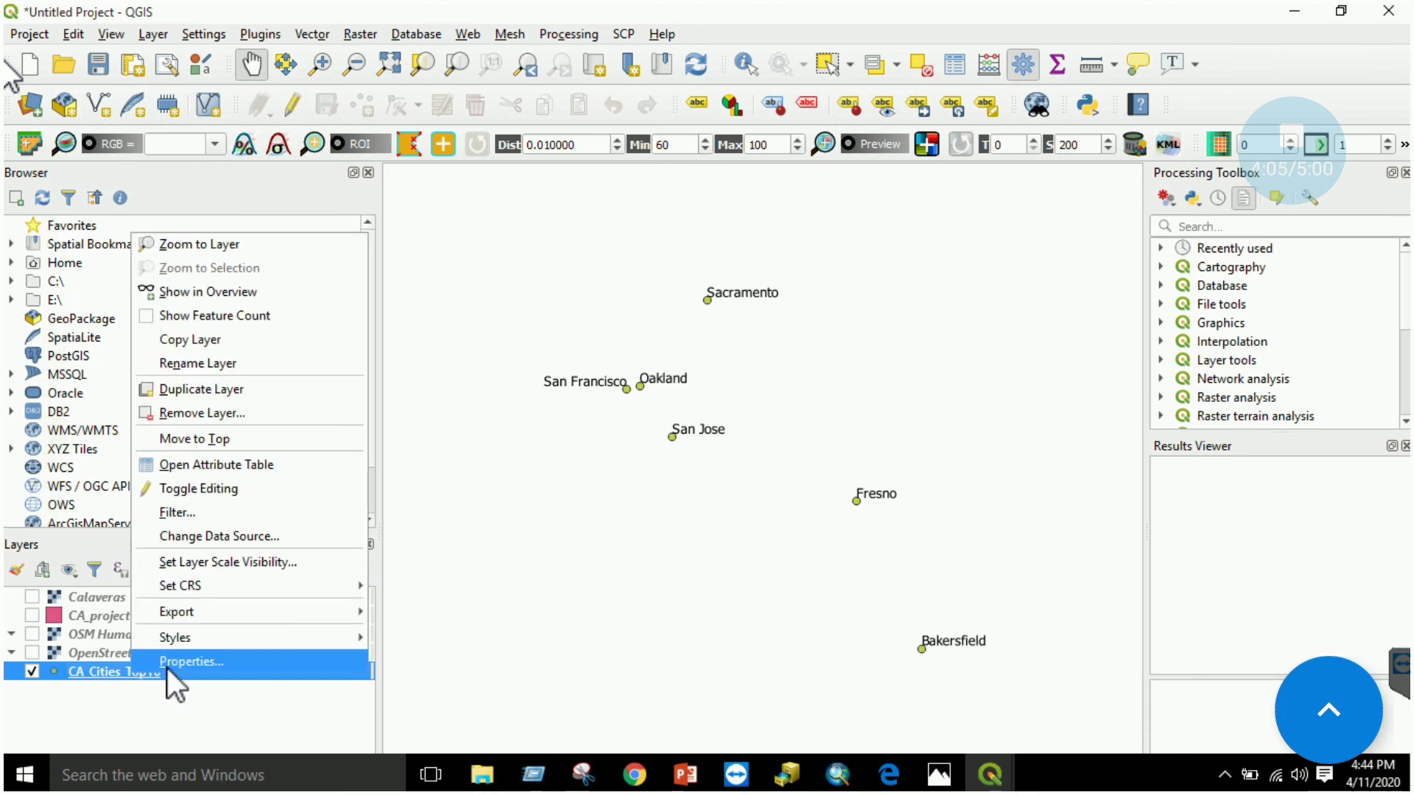
click(167, 663)
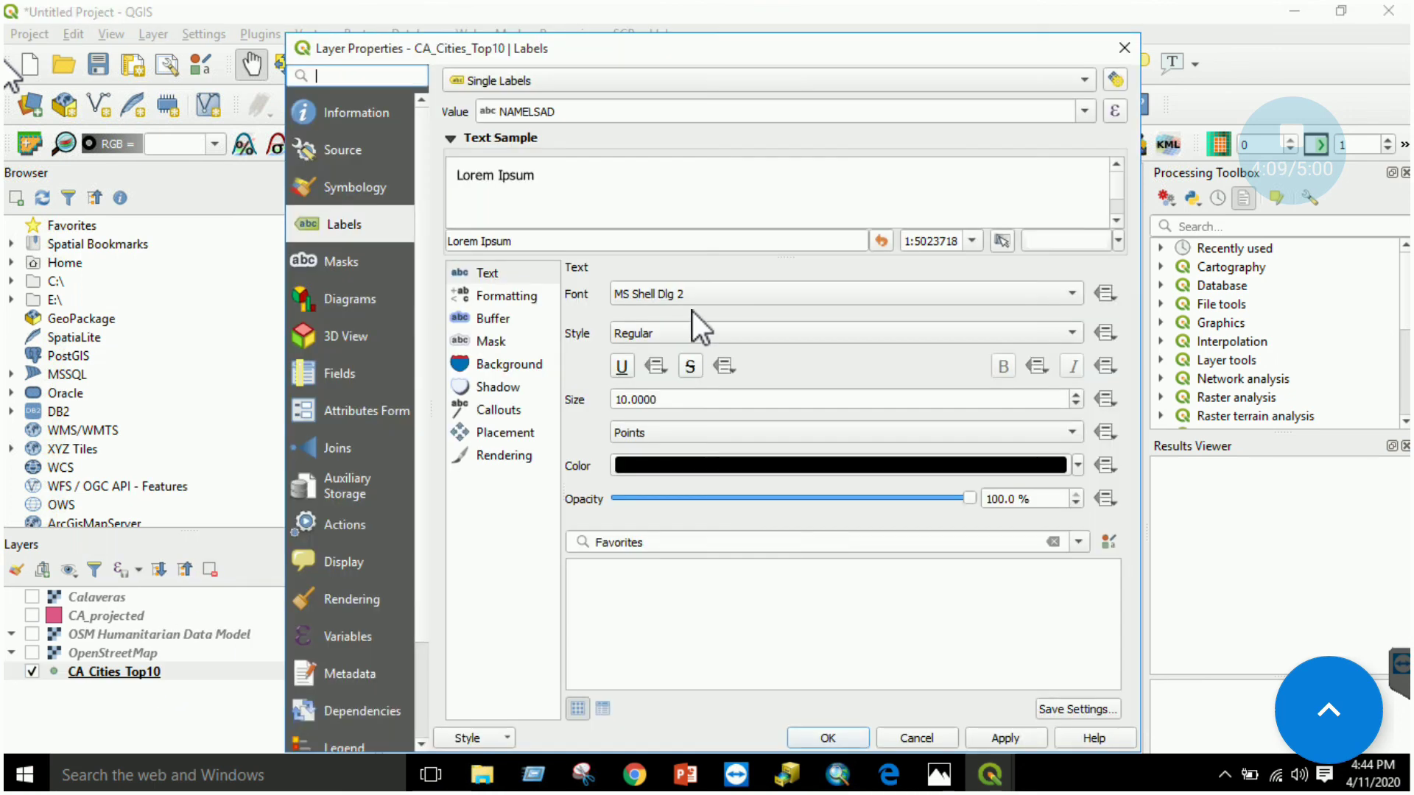
click(363, 187)
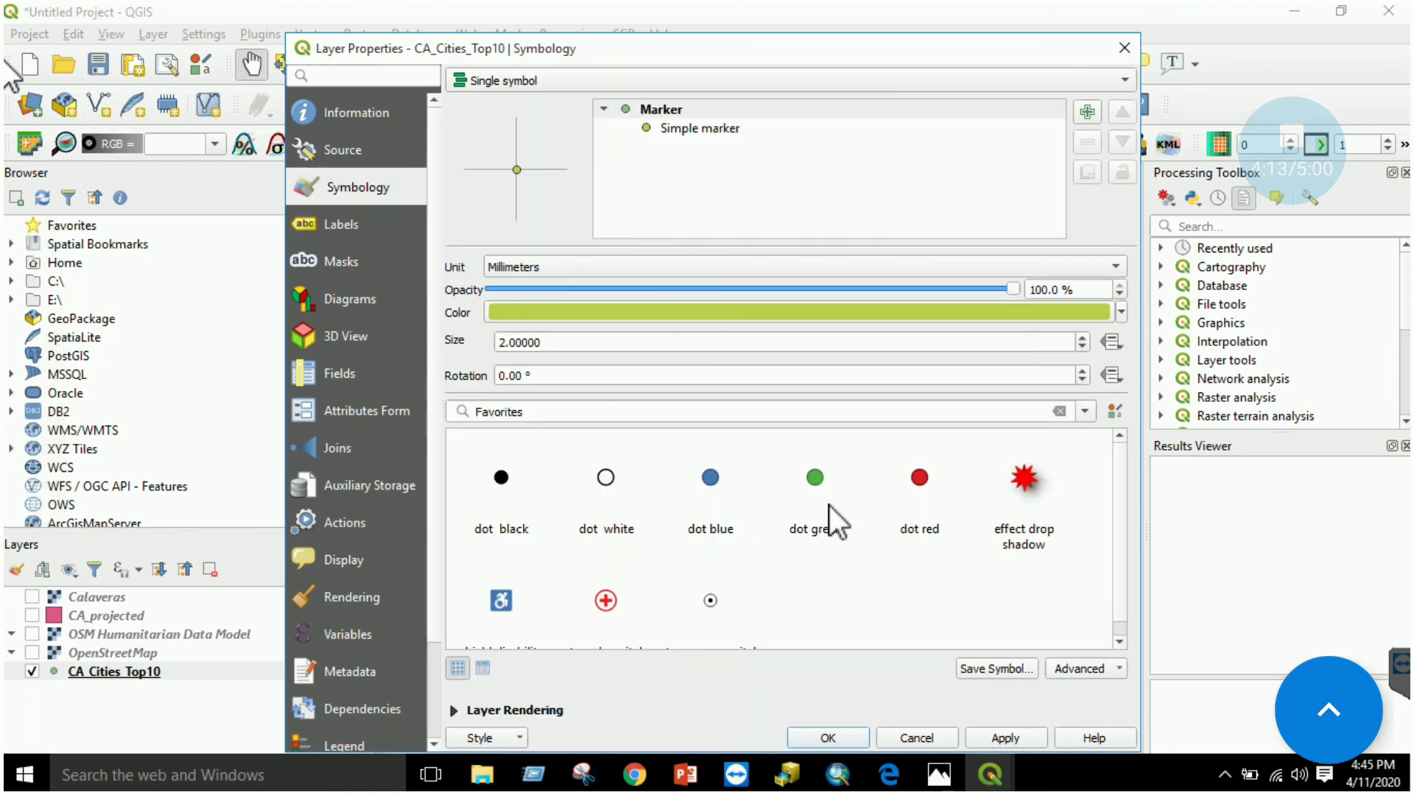
click(1023, 490)
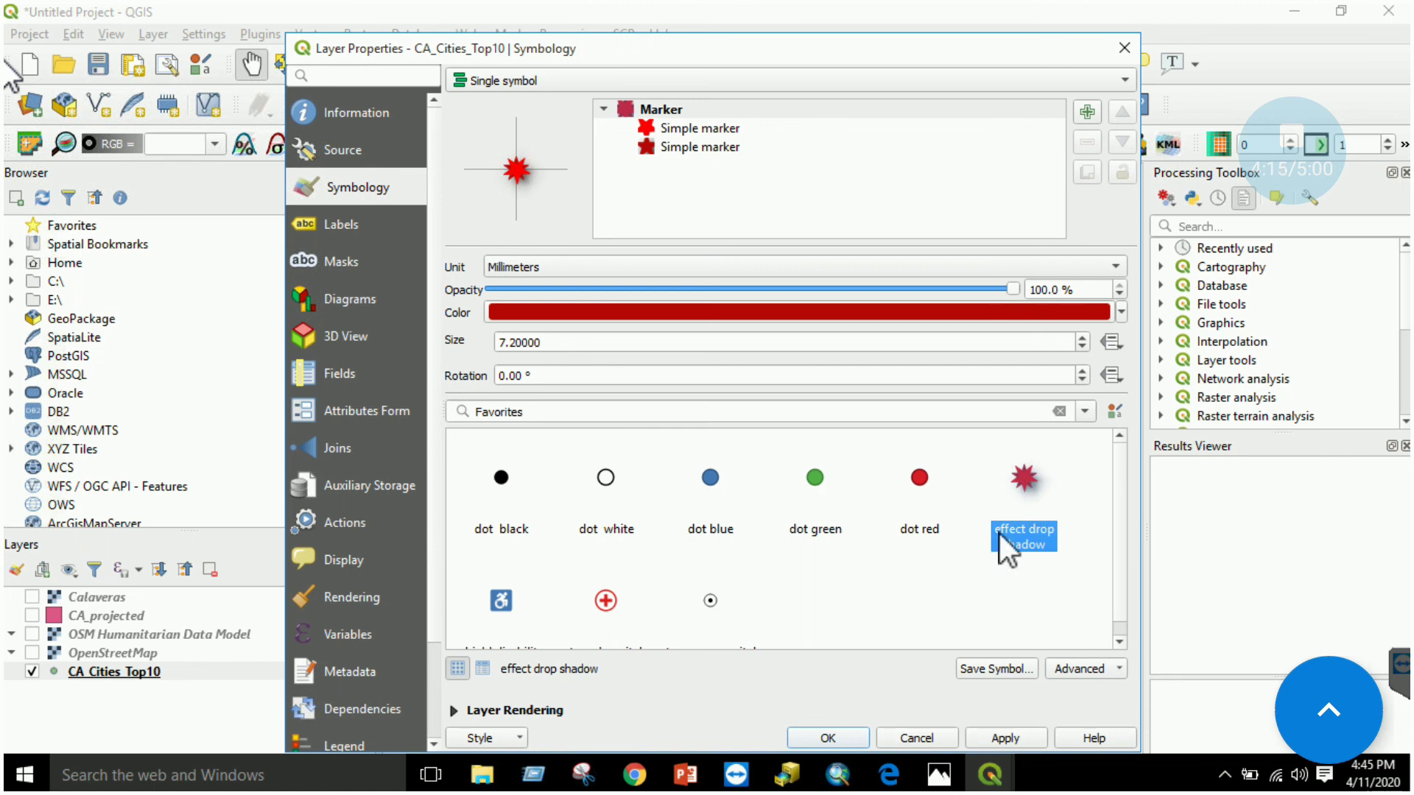
click(855, 736)
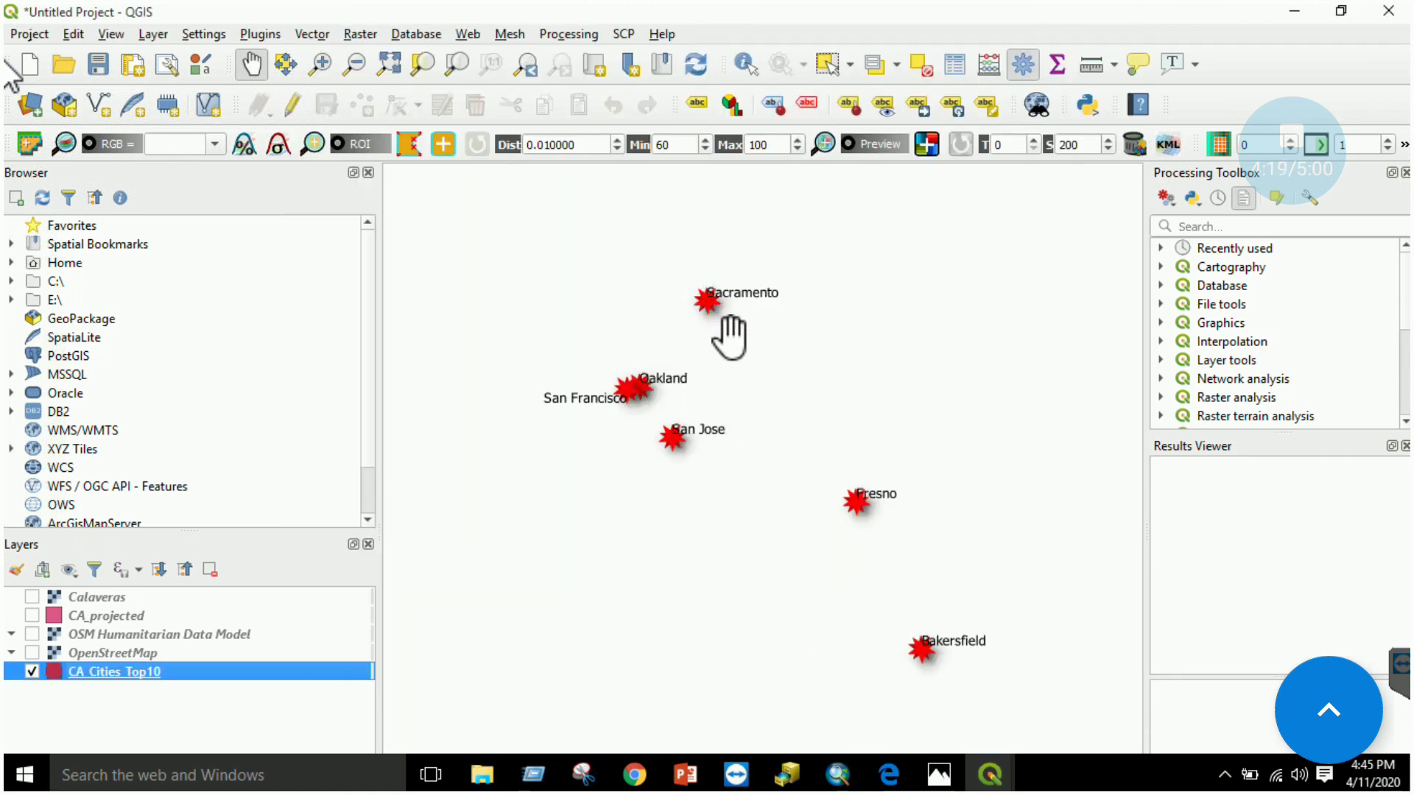
Step: Switch to the PDF guide in Edge and review the attribute table, Saving your QGIS Projects and Using Plugins sections
click(890, 782)
scroll(775, 346, up, 10)
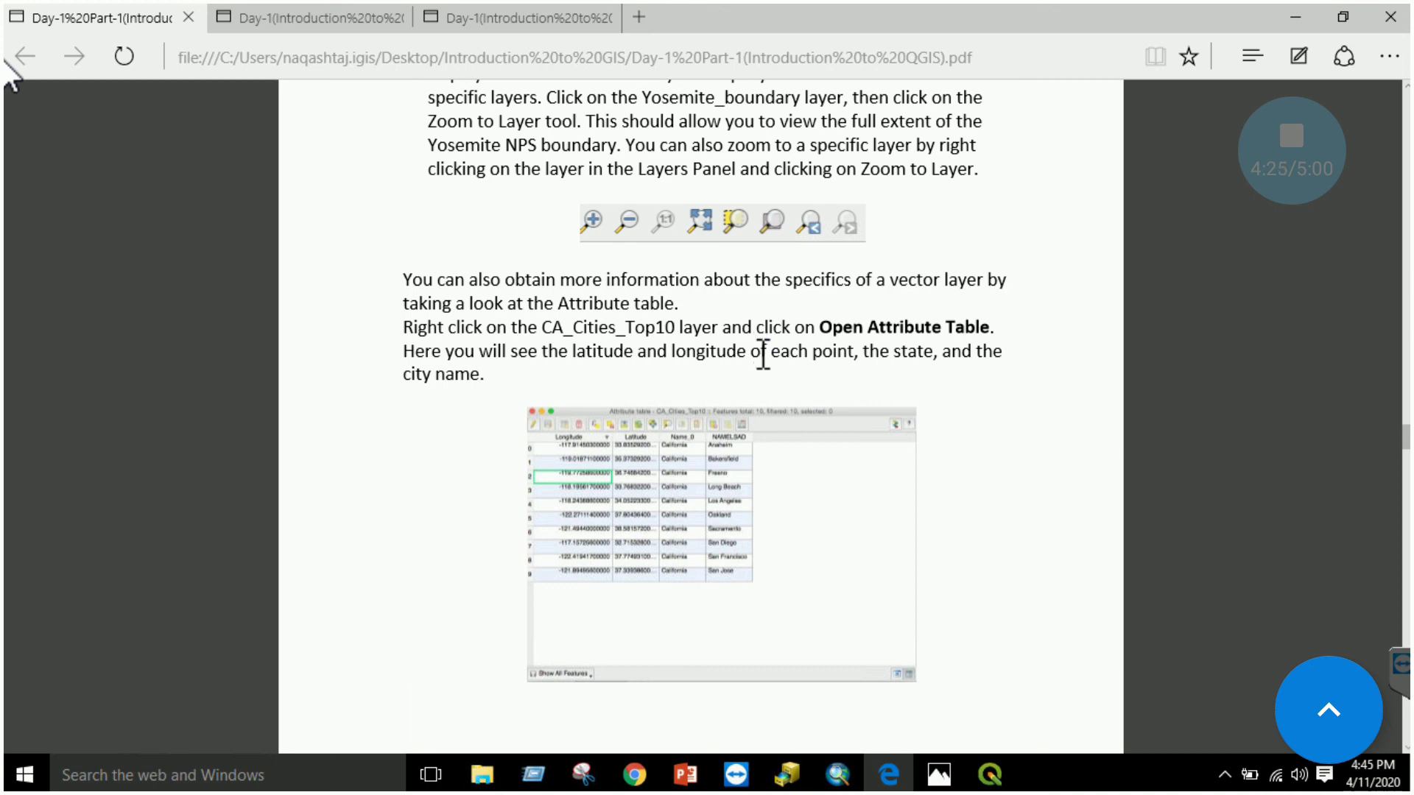
scroll(763, 353, down, 10)
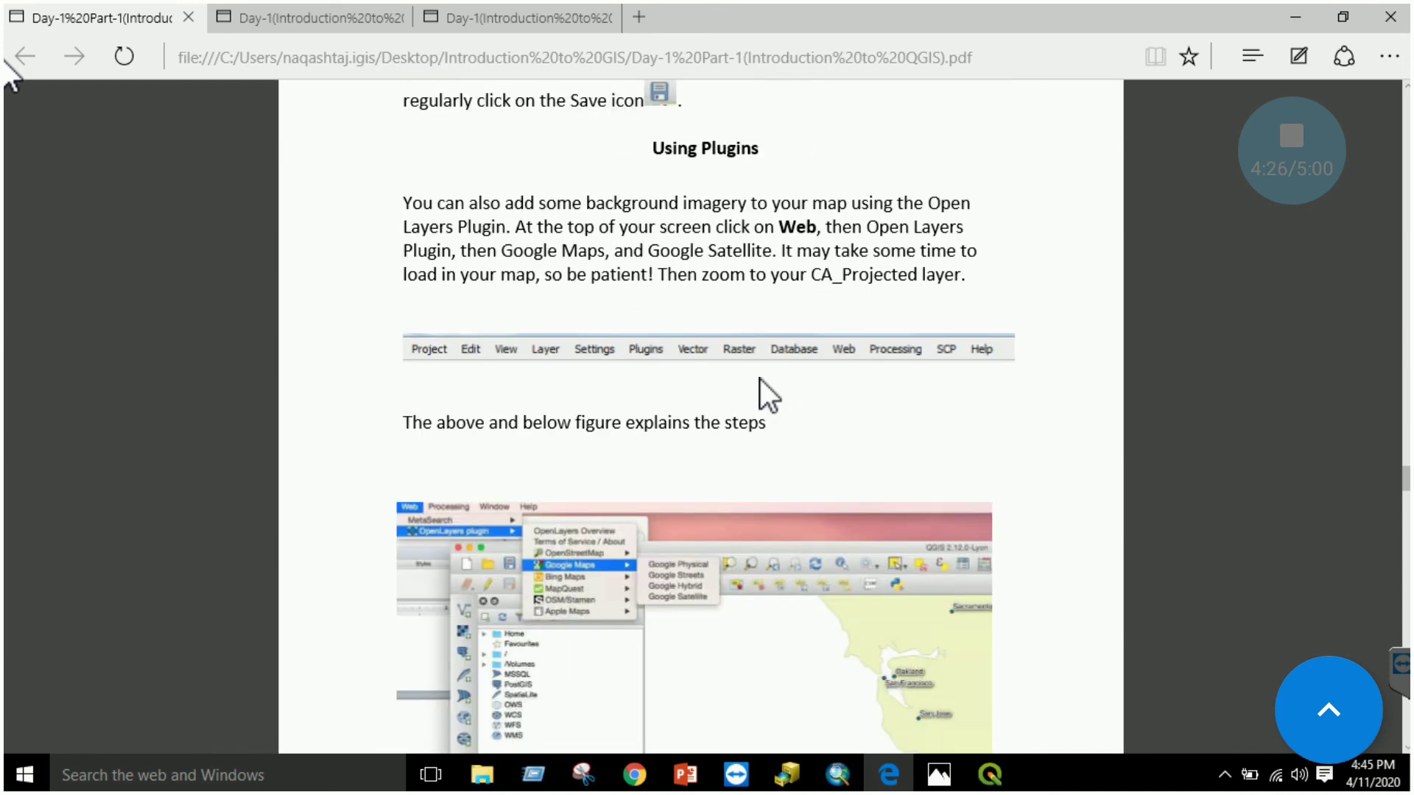
scroll(759, 379, up, 4)
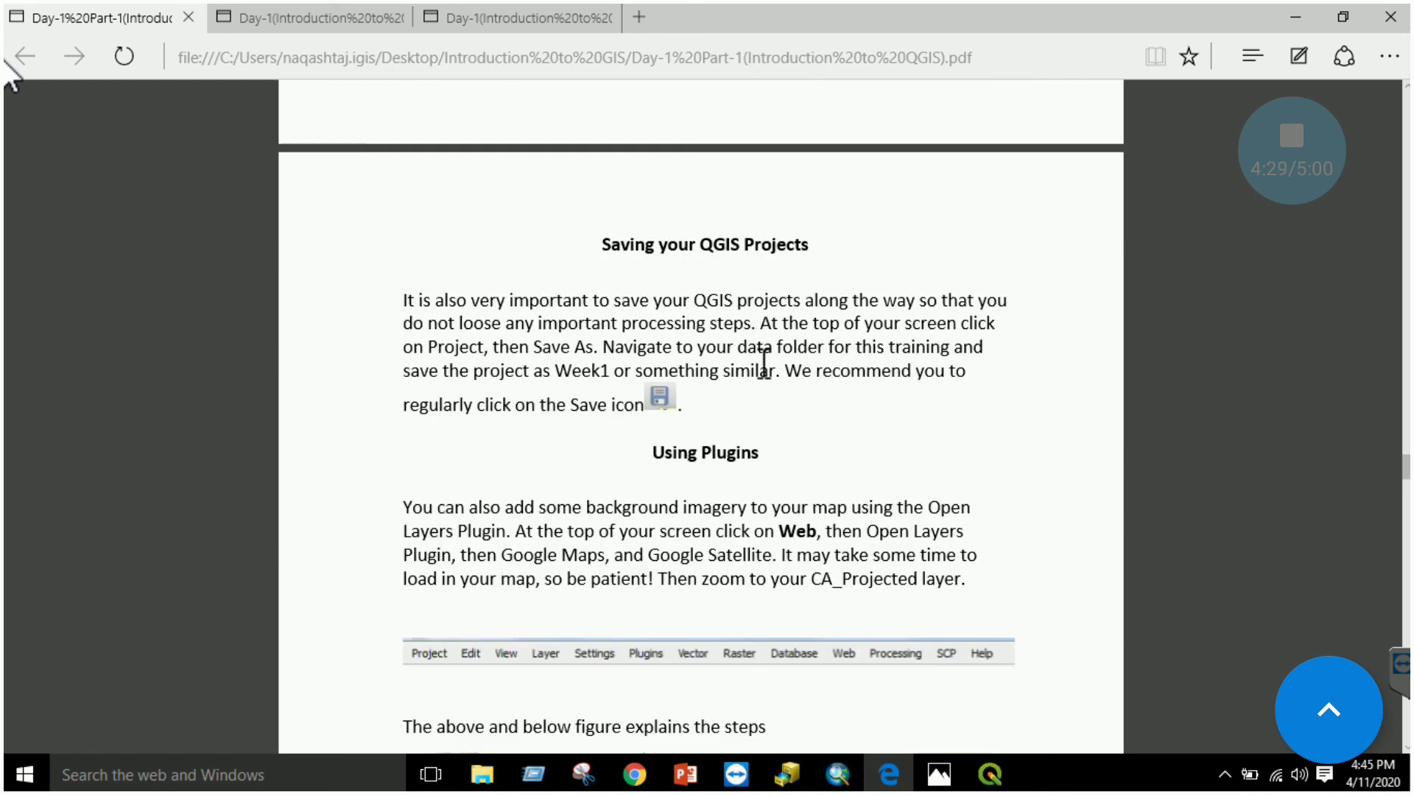
scroll(773, 382, down, 1)
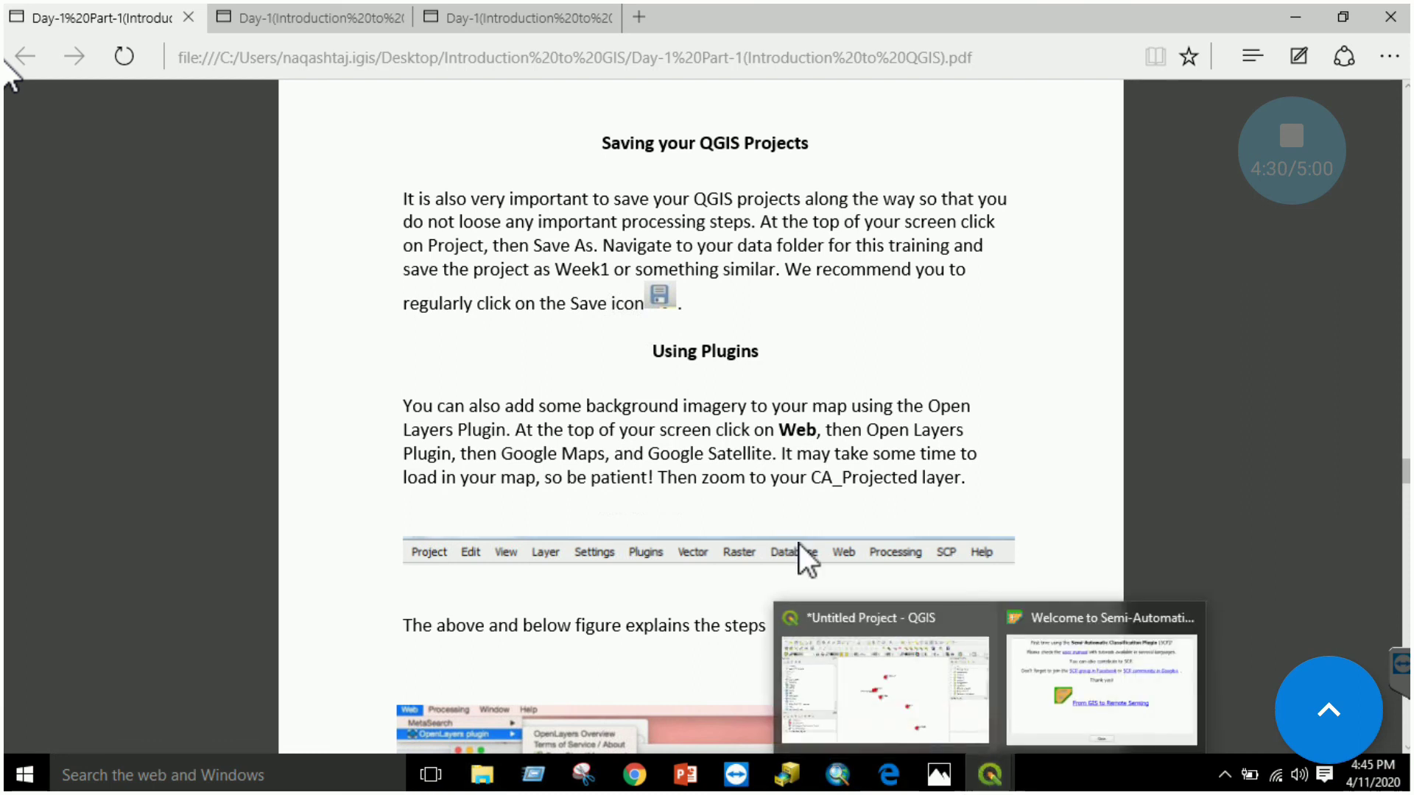
Step: Return to the QGIS project and look at the available project saving commands without running any
click(979, 688)
click(32, 36)
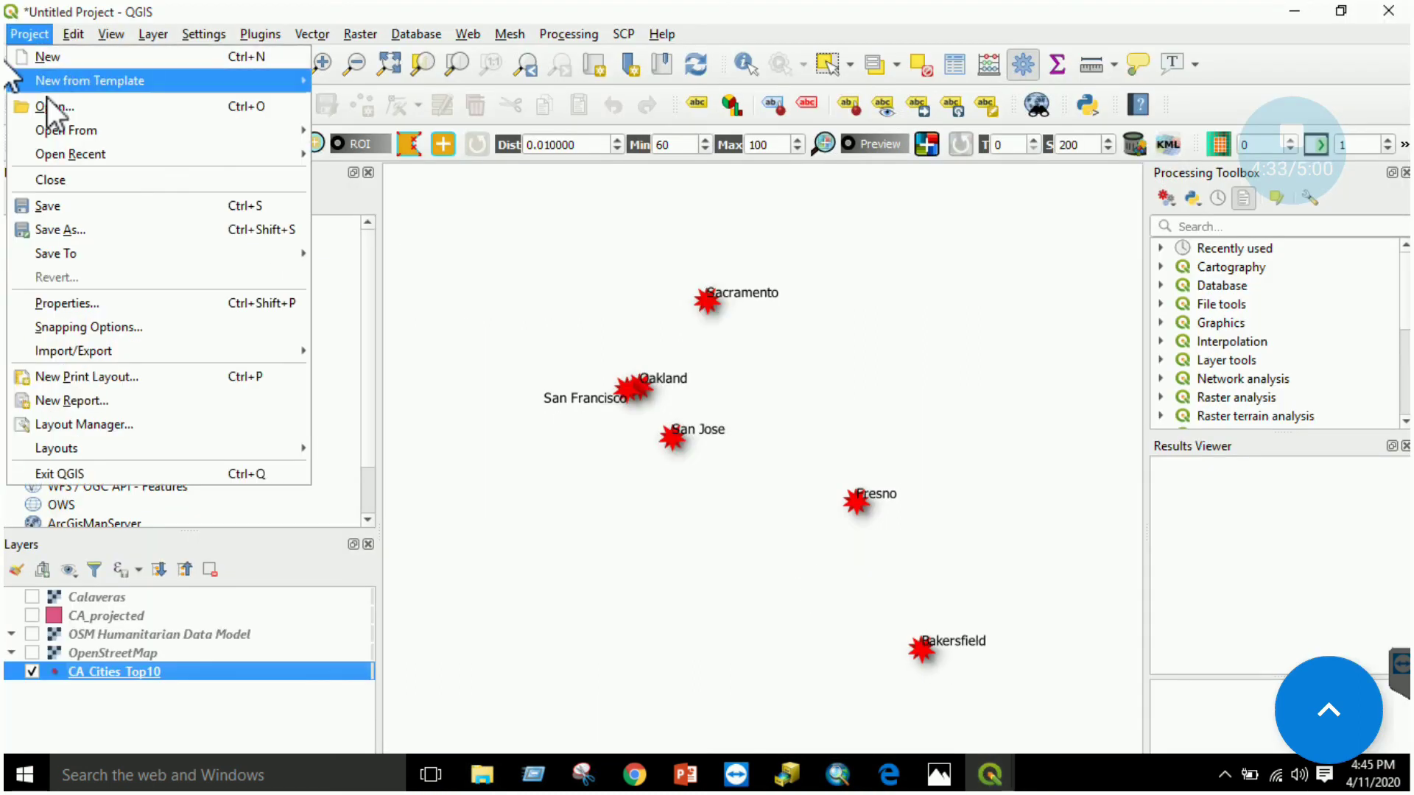
click(804, 653)
Step: Switch to the PDF guide in Edge and read on to the Adding Raster Images section
click(900, 785)
scroll(833, 530, down, 6)
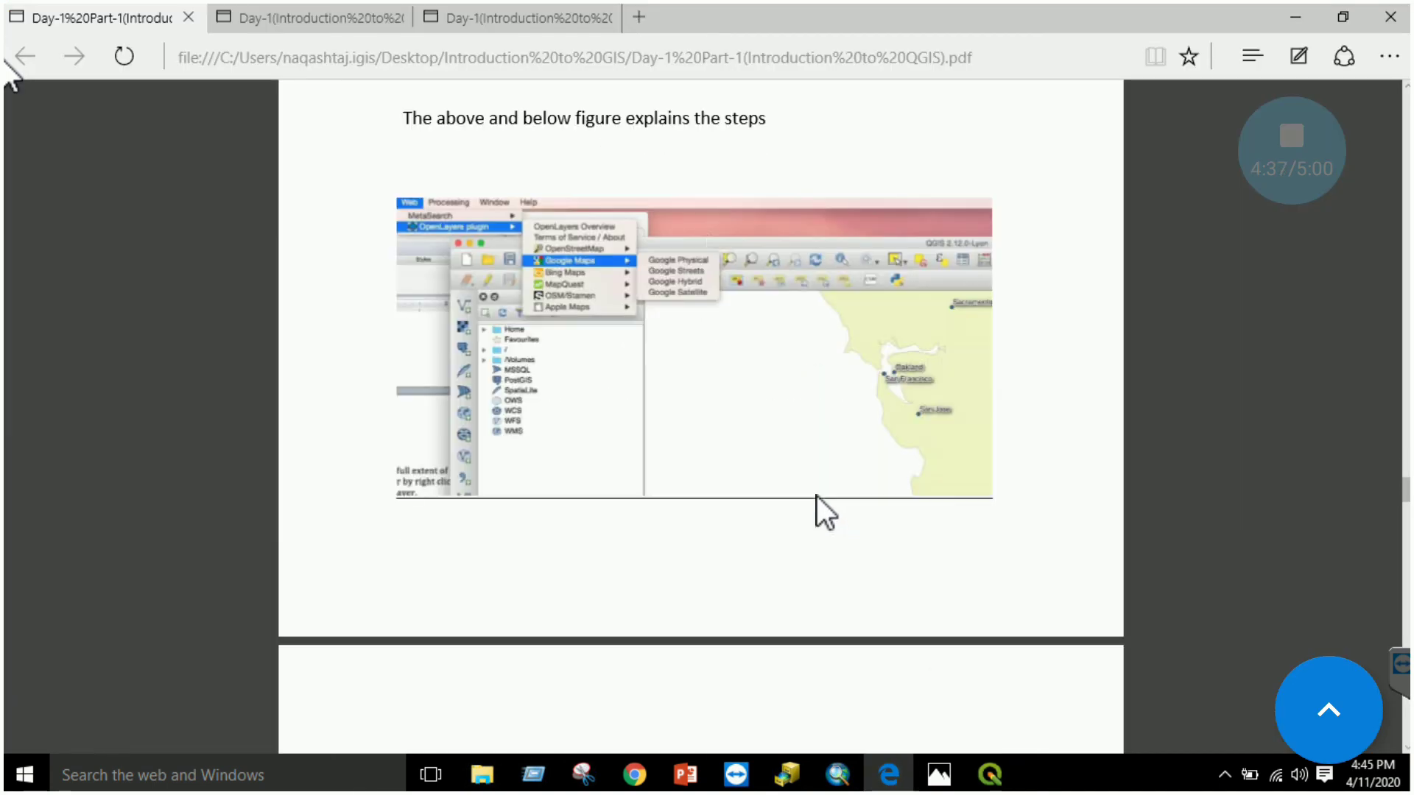
scroll(701, 317, down, 4)
scroll(701, 320, down, 15)
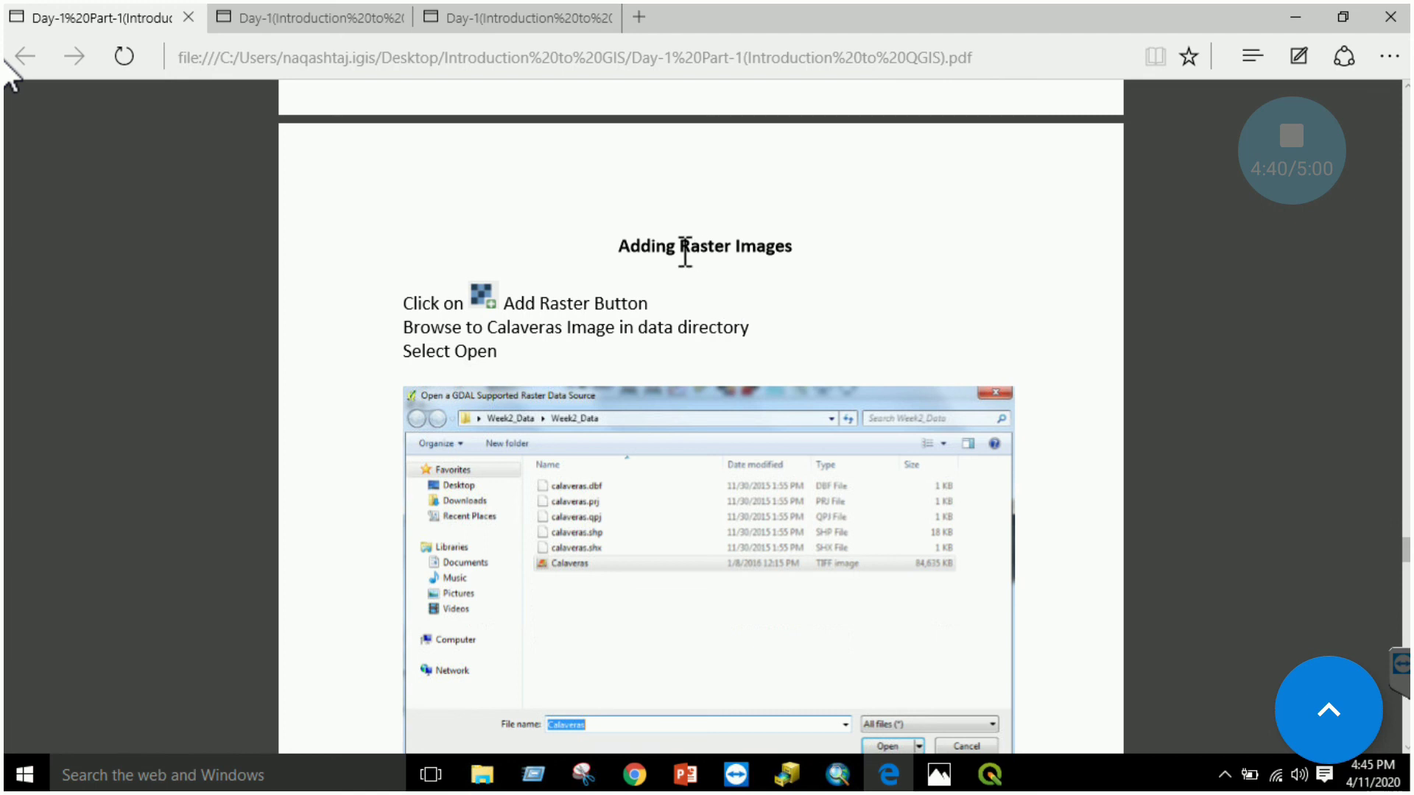
scroll(689, 310, down, 1)
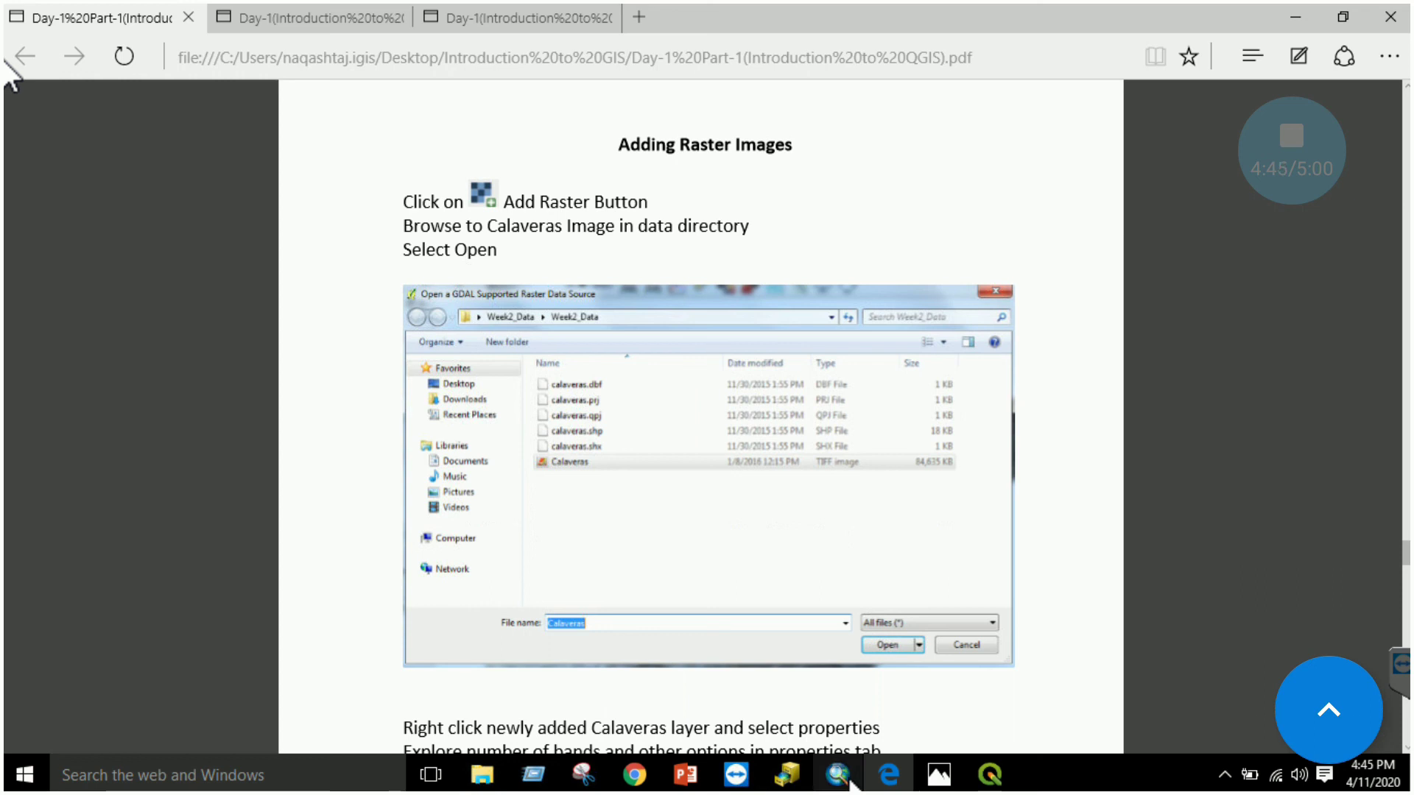
Step: Return to the QGIS project, review the Add Raster Layer source path for Calaveras.tif, and close it without adding anything
mouse_move(990, 775)
click(871, 711)
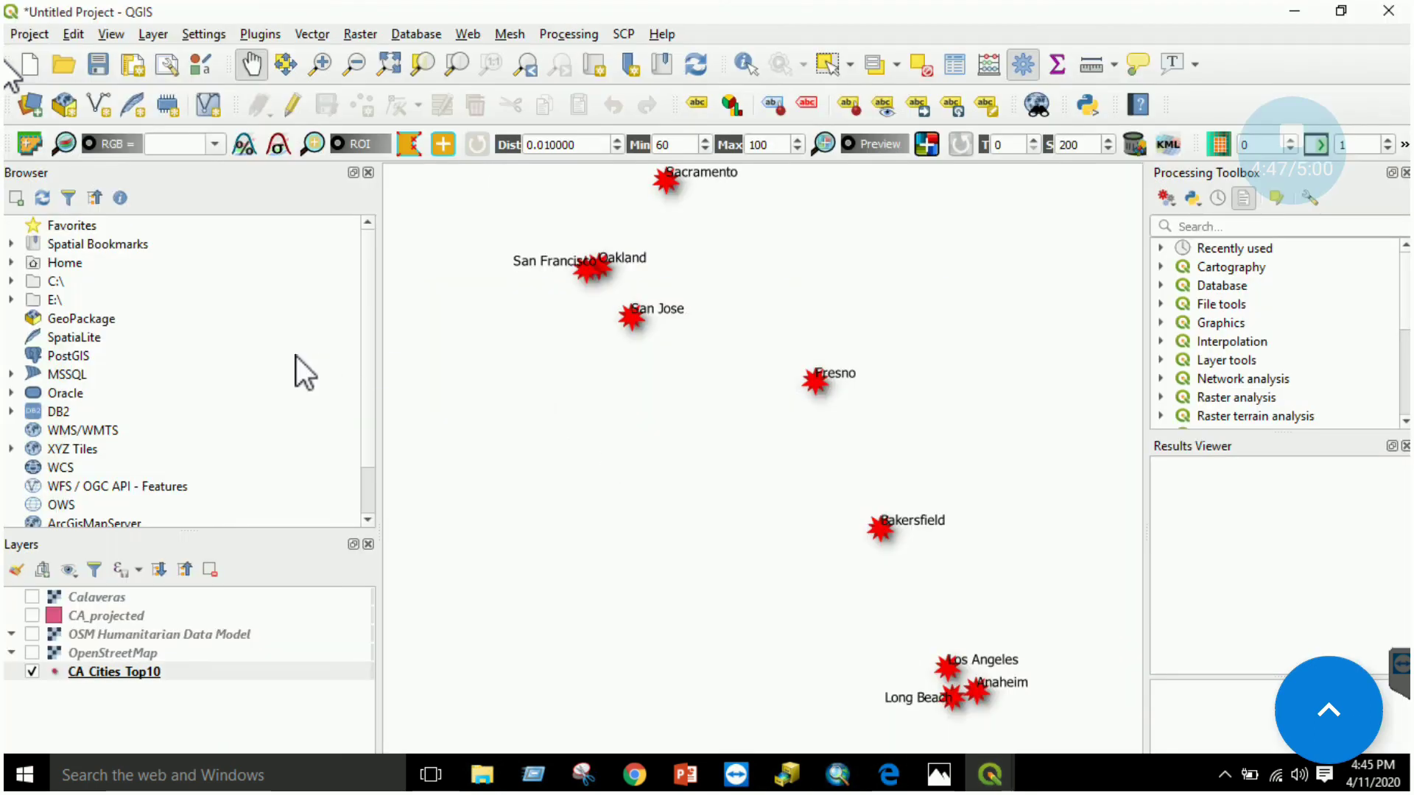
click(158, 33)
mouse_move(167, 103)
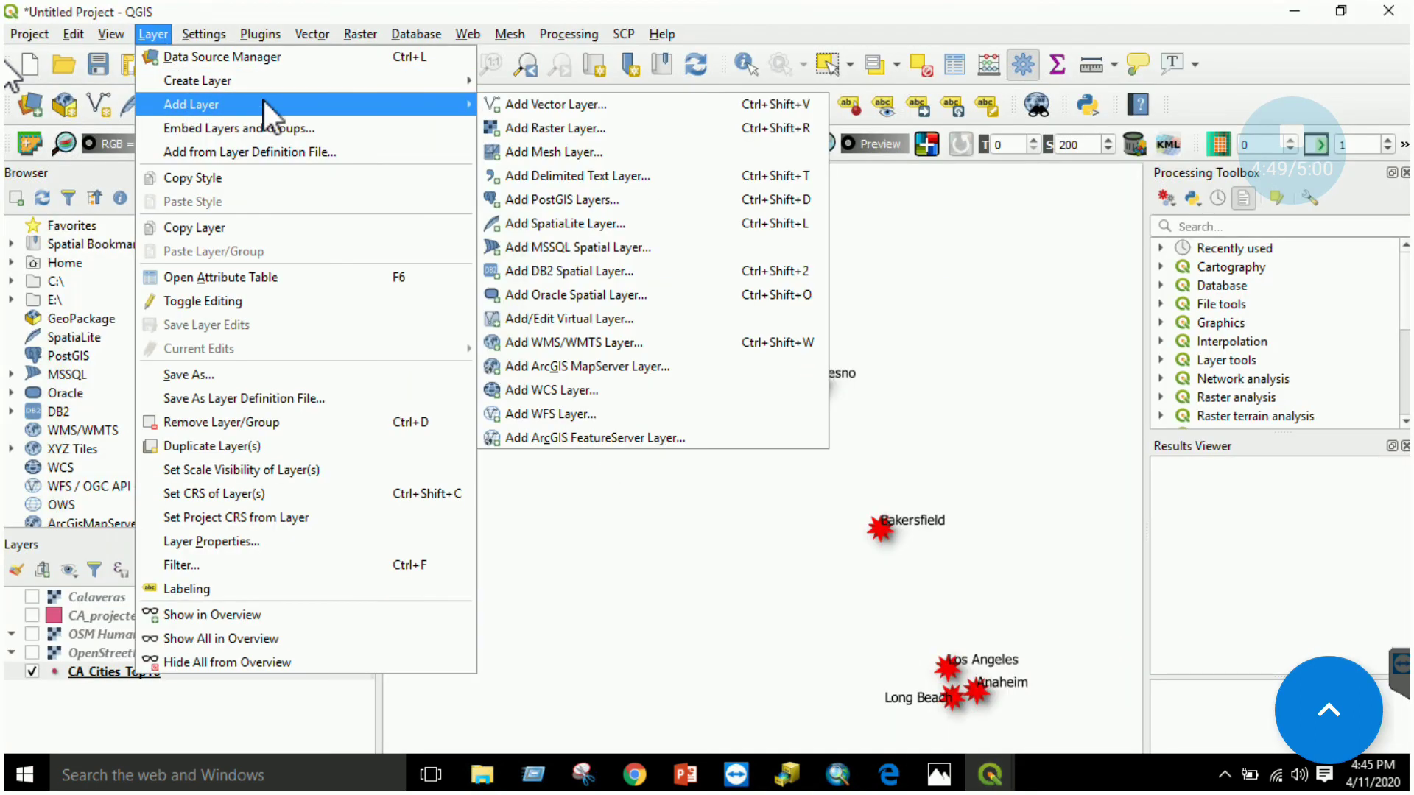
click(600, 128)
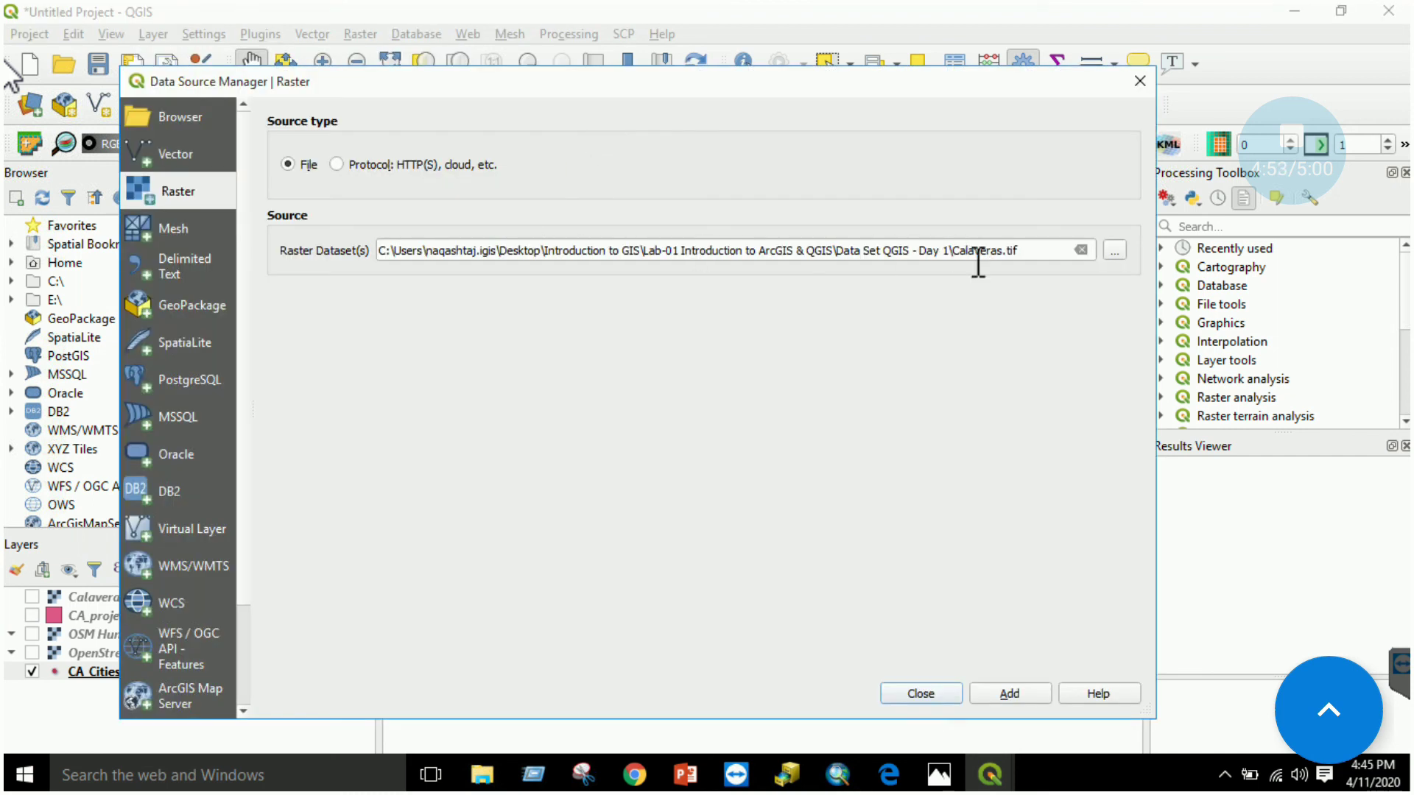
drag(1016, 254, 968, 258)
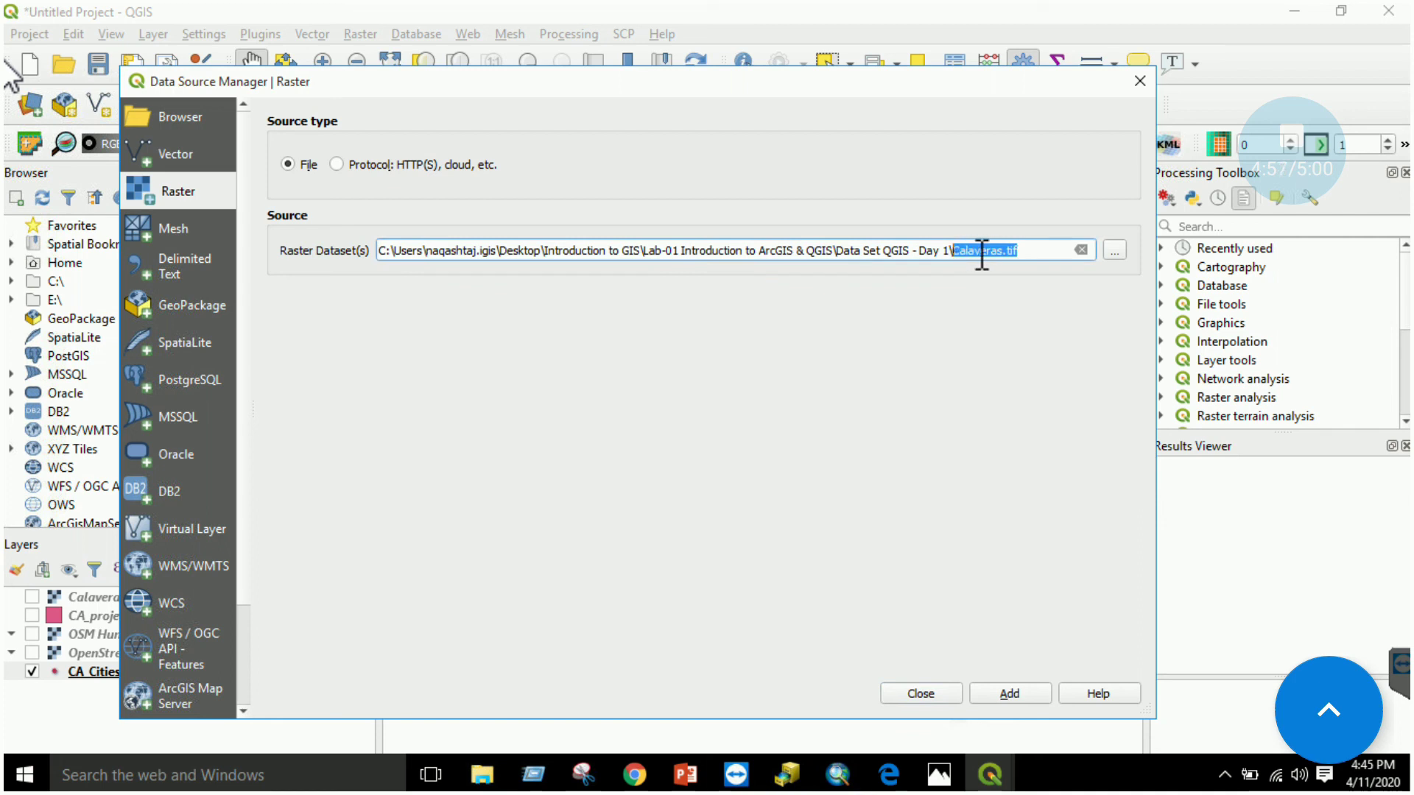
click(1138, 86)
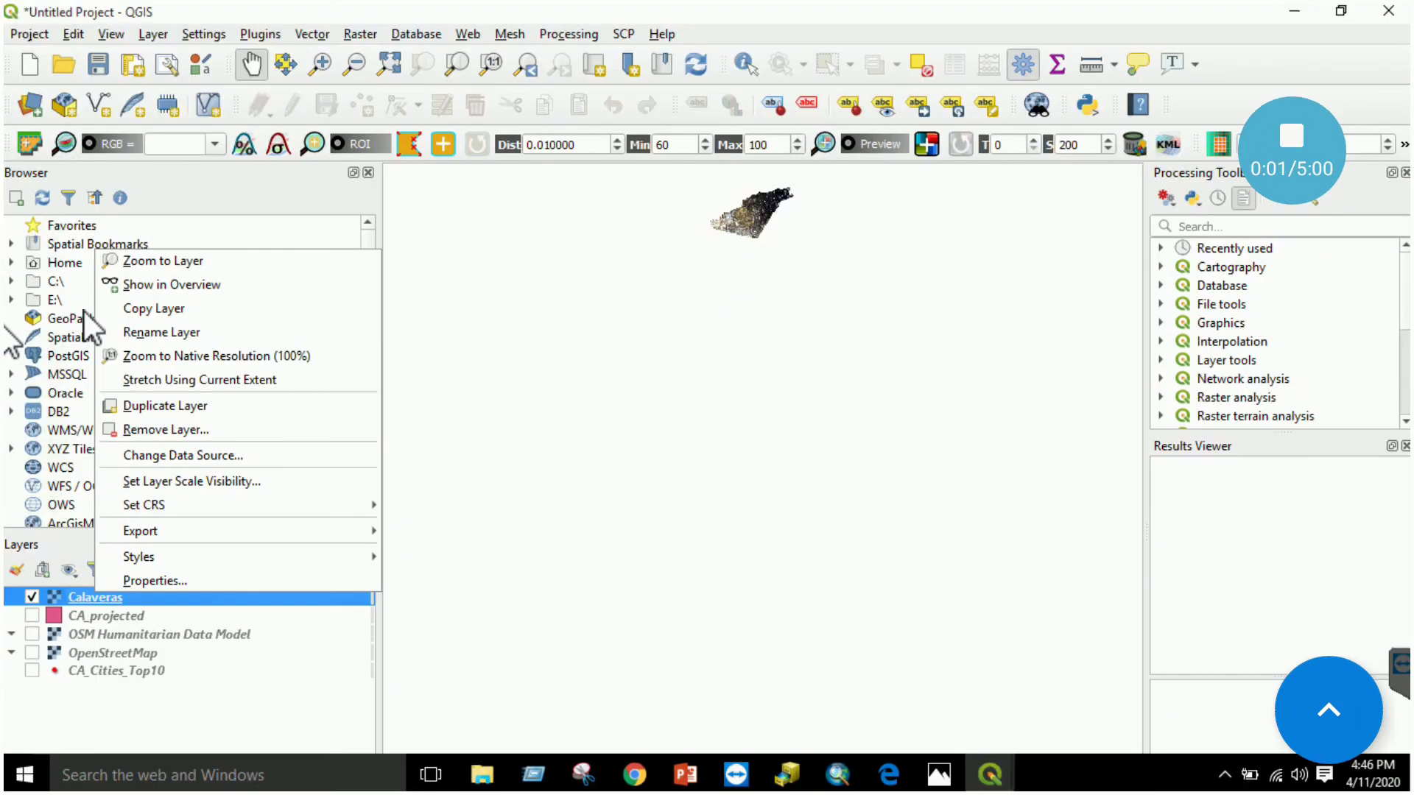
Step: Zoom to the extent of the Calaveras raster layer and inspect the image closer up and further out
click(197, 262)
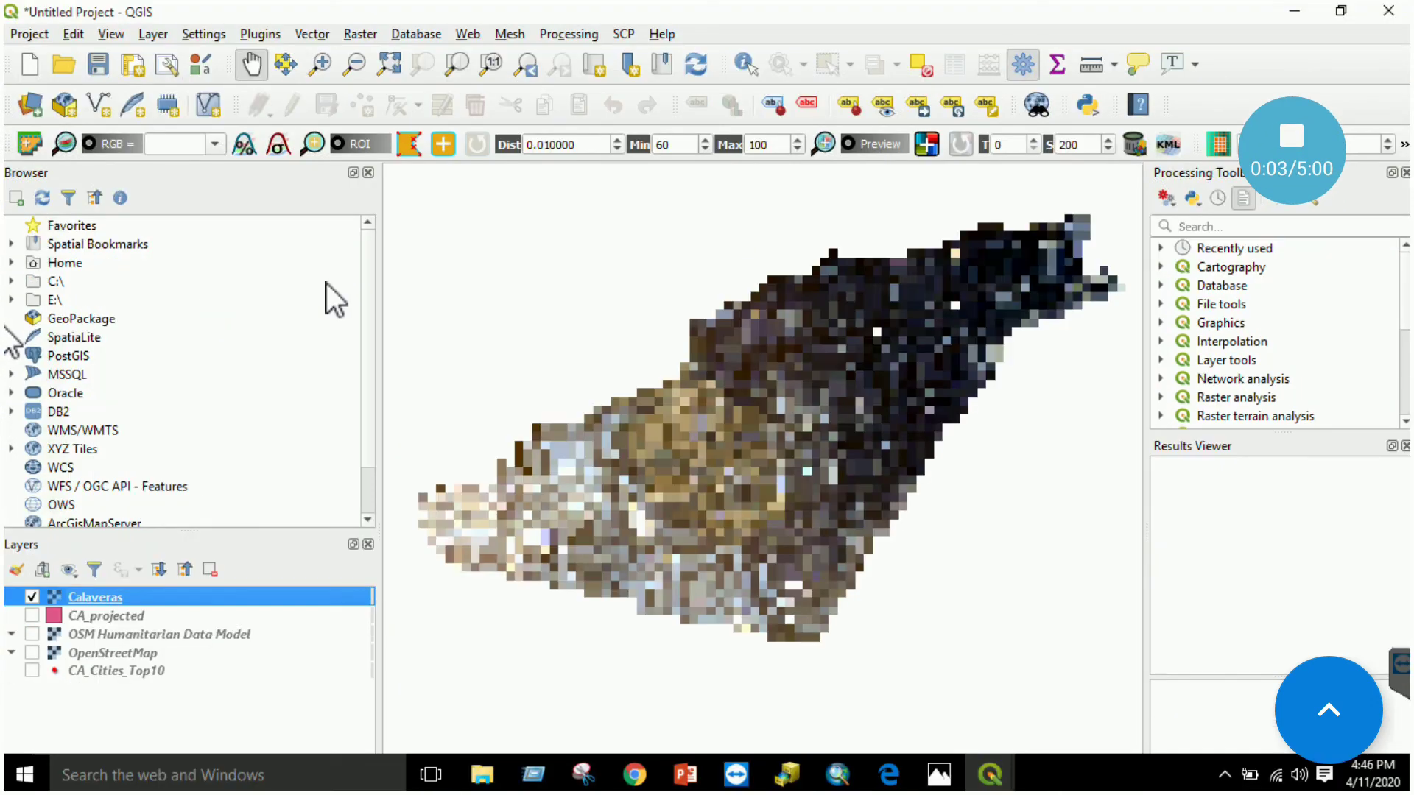
scroll(703, 486, up, 3)
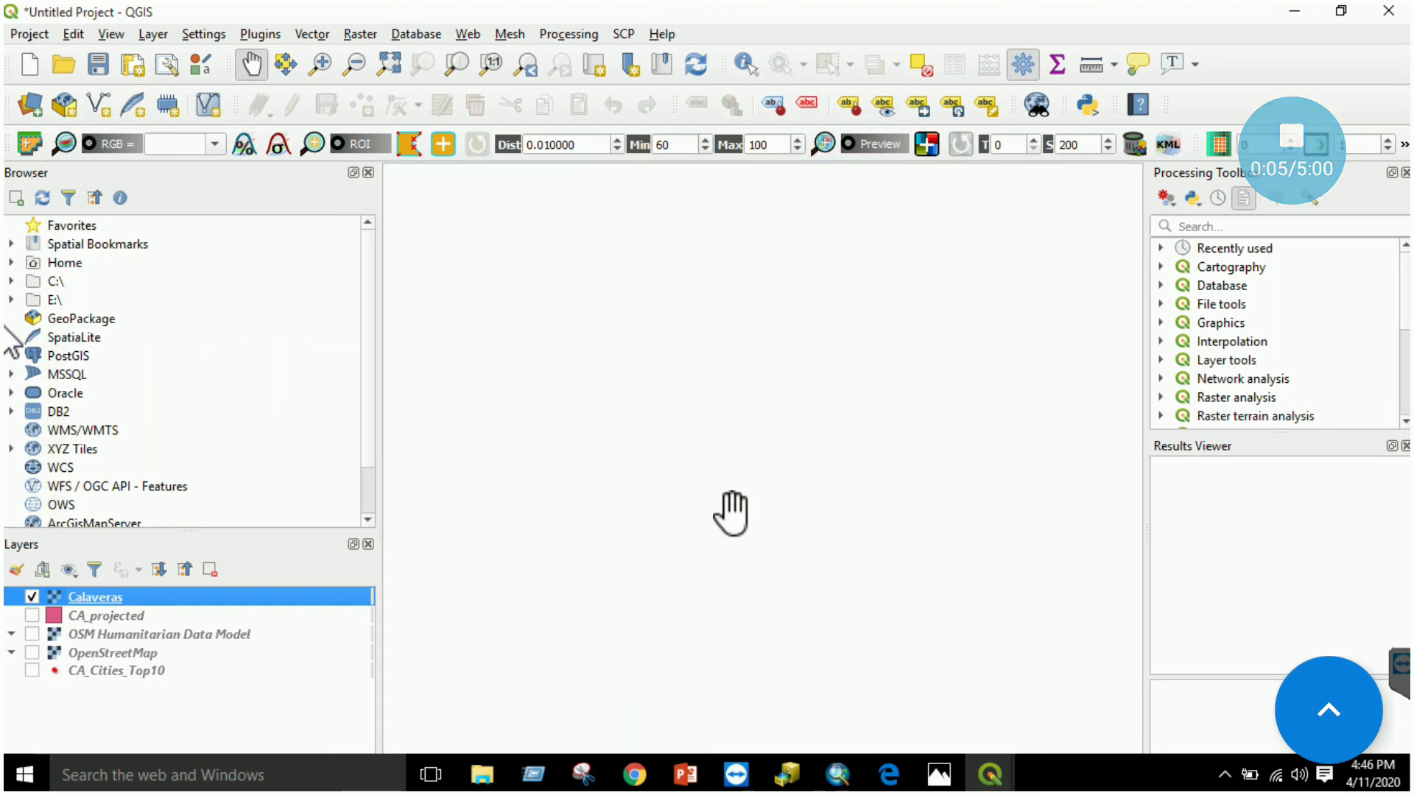
scroll(737, 534, down, 5)
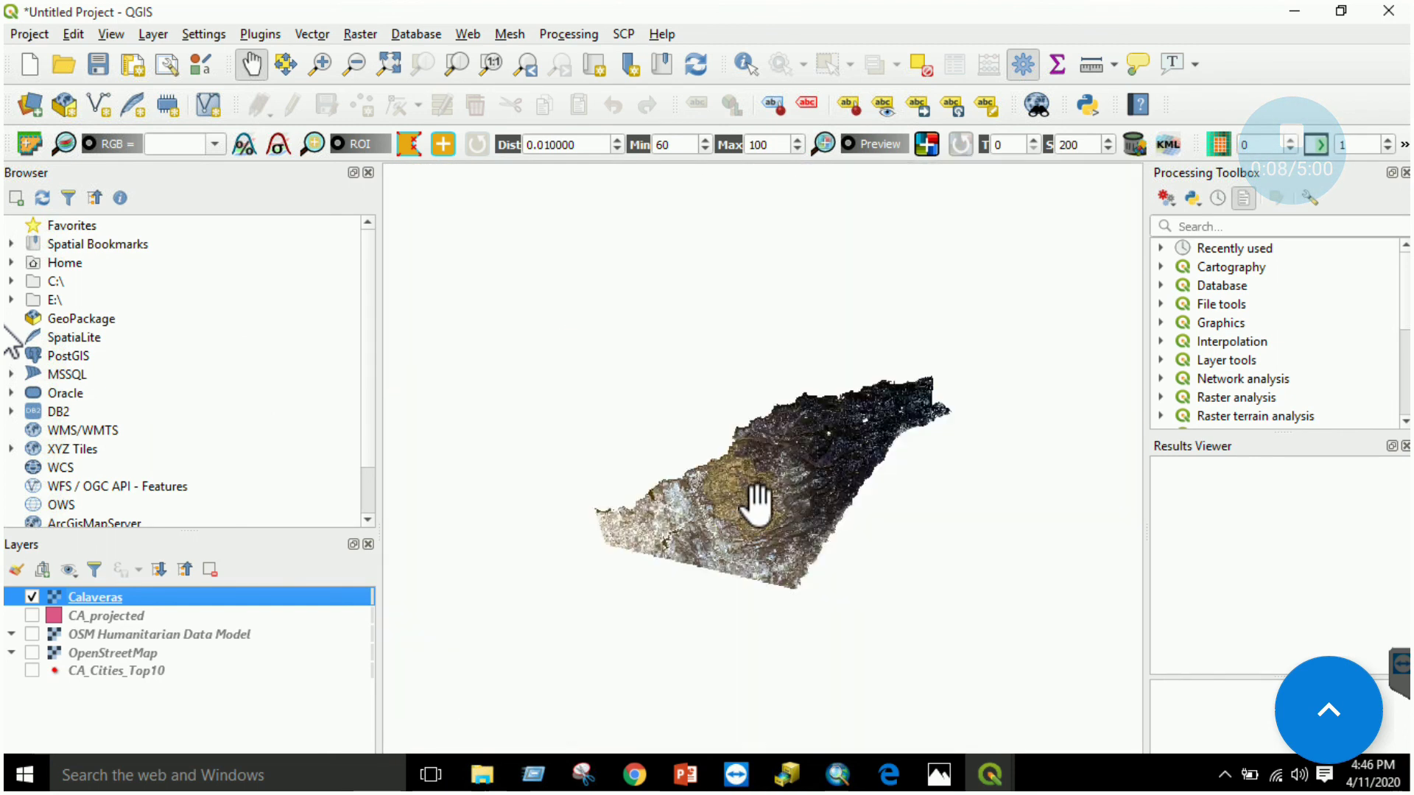
Step: Switch to the PDF guide in Edge and read the Creating a Map with Print Composer section up to adding a scale bar
click(889, 774)
scroll(755, 567, down, 10)
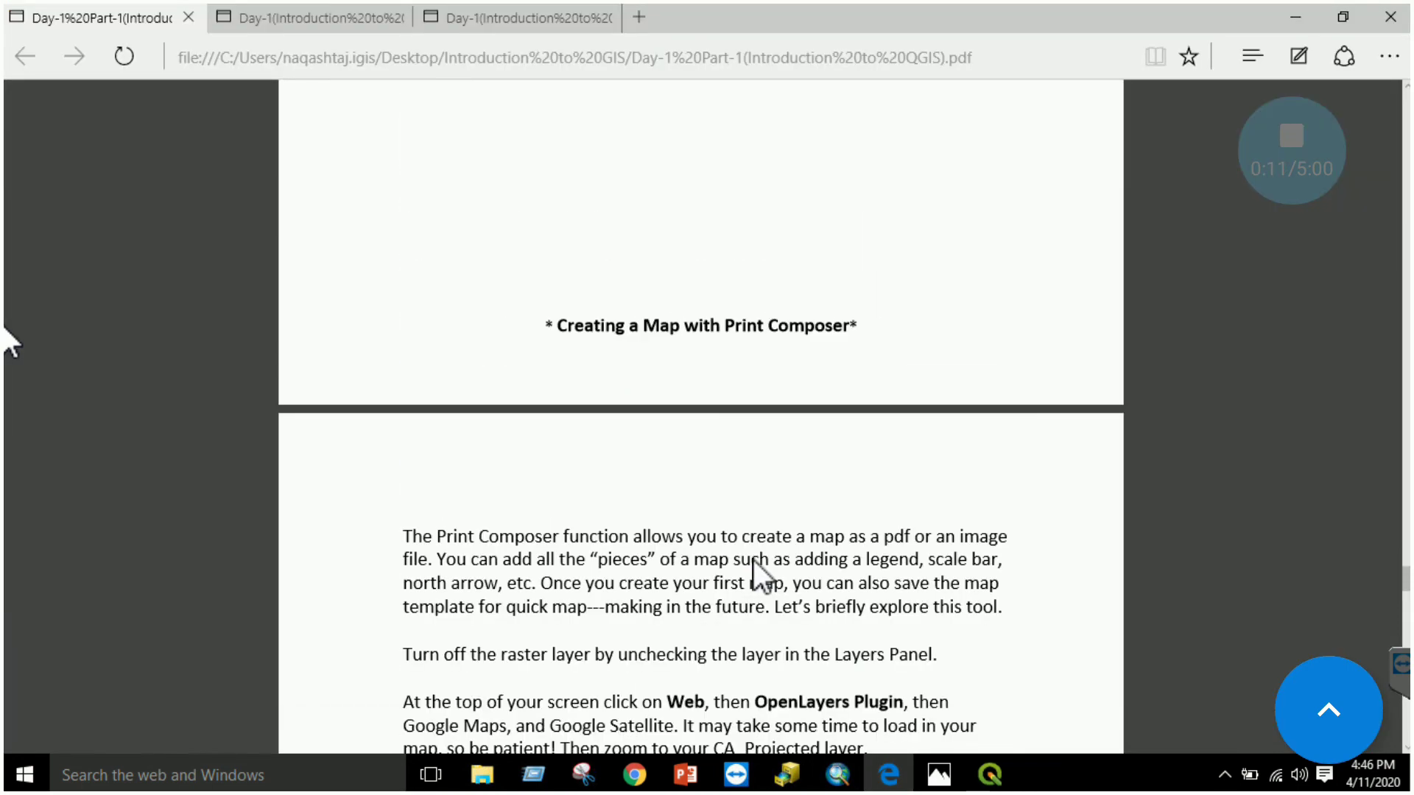
scroll(755, 450, down, 4)
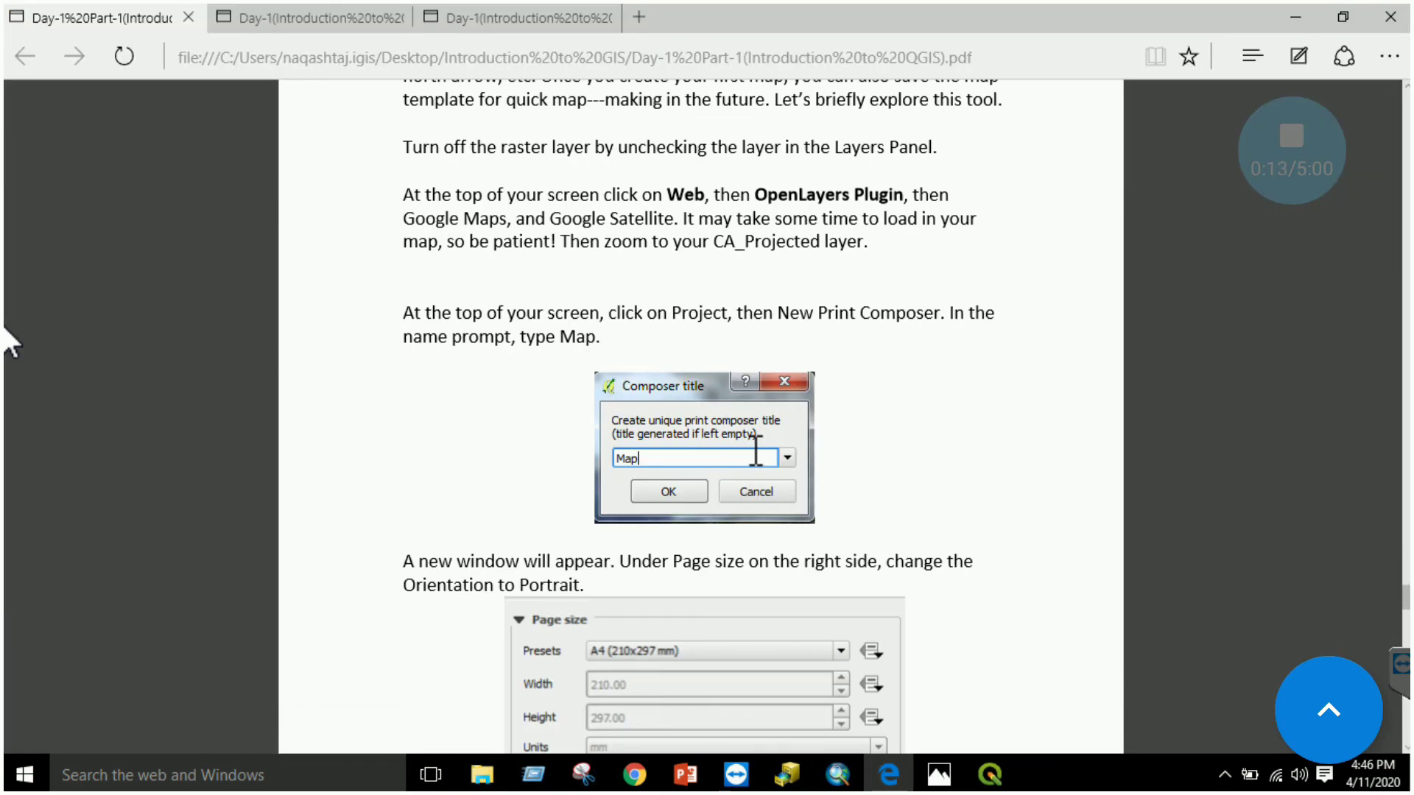
scroll(756, 451, down, 4)
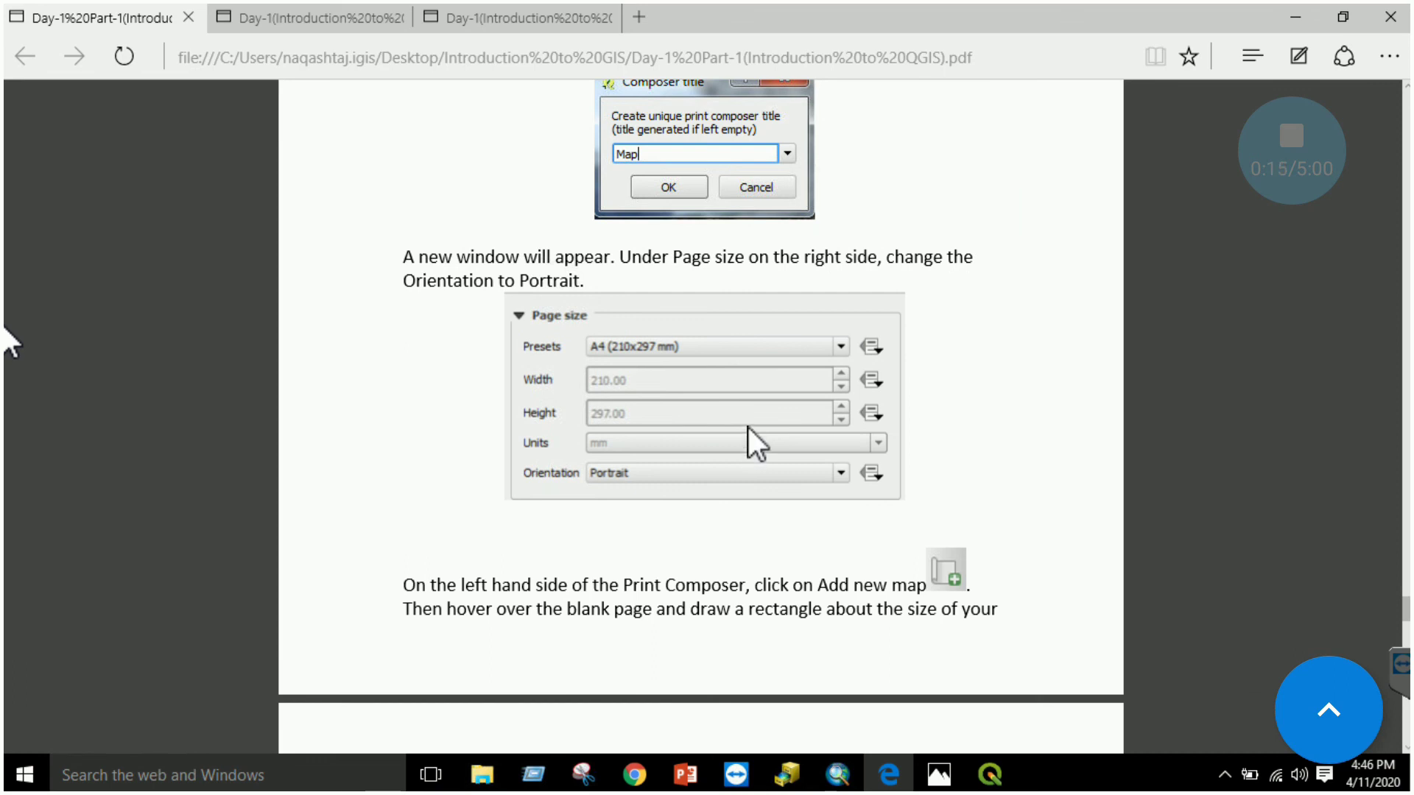
scroll(748, 430, up, 7)
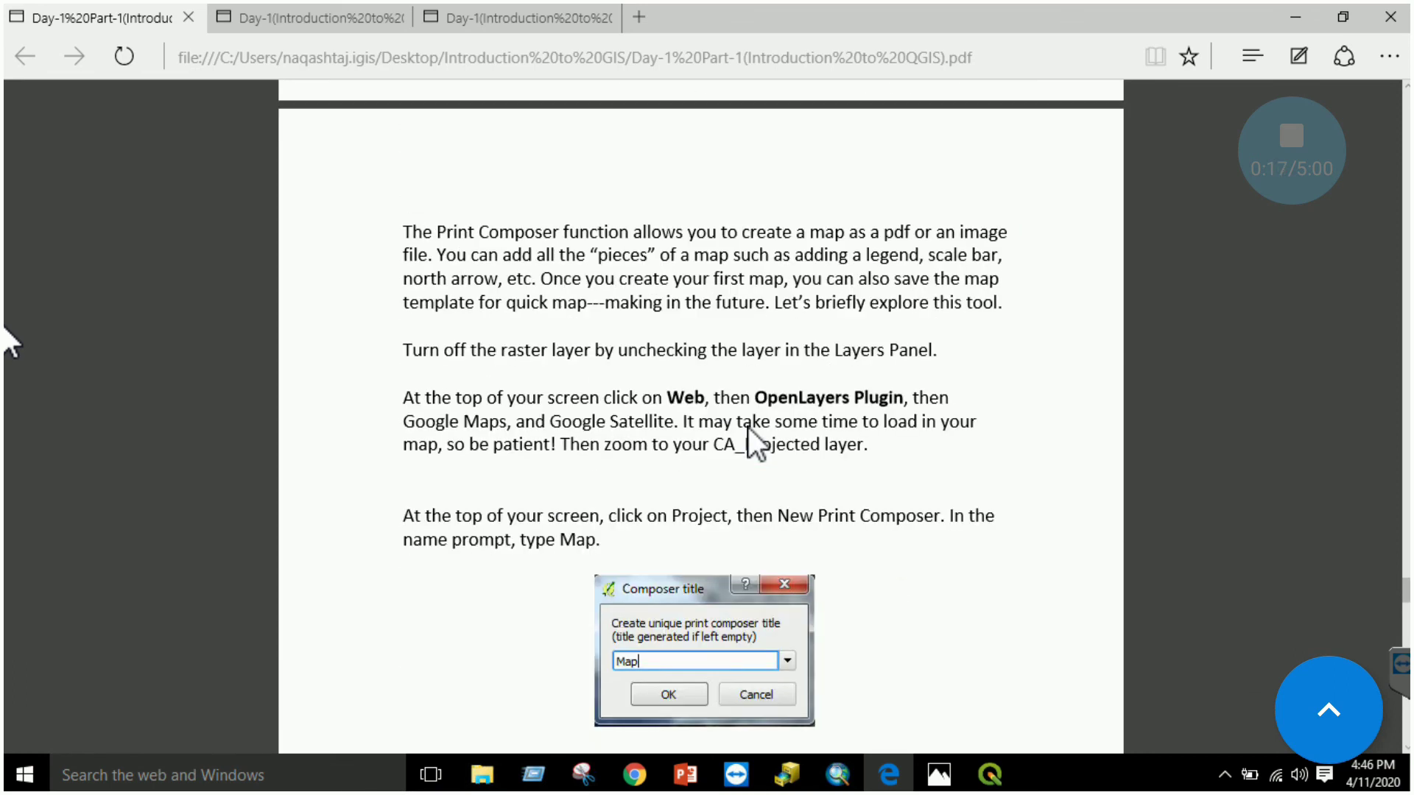
scroll(748, 431, up, 4)
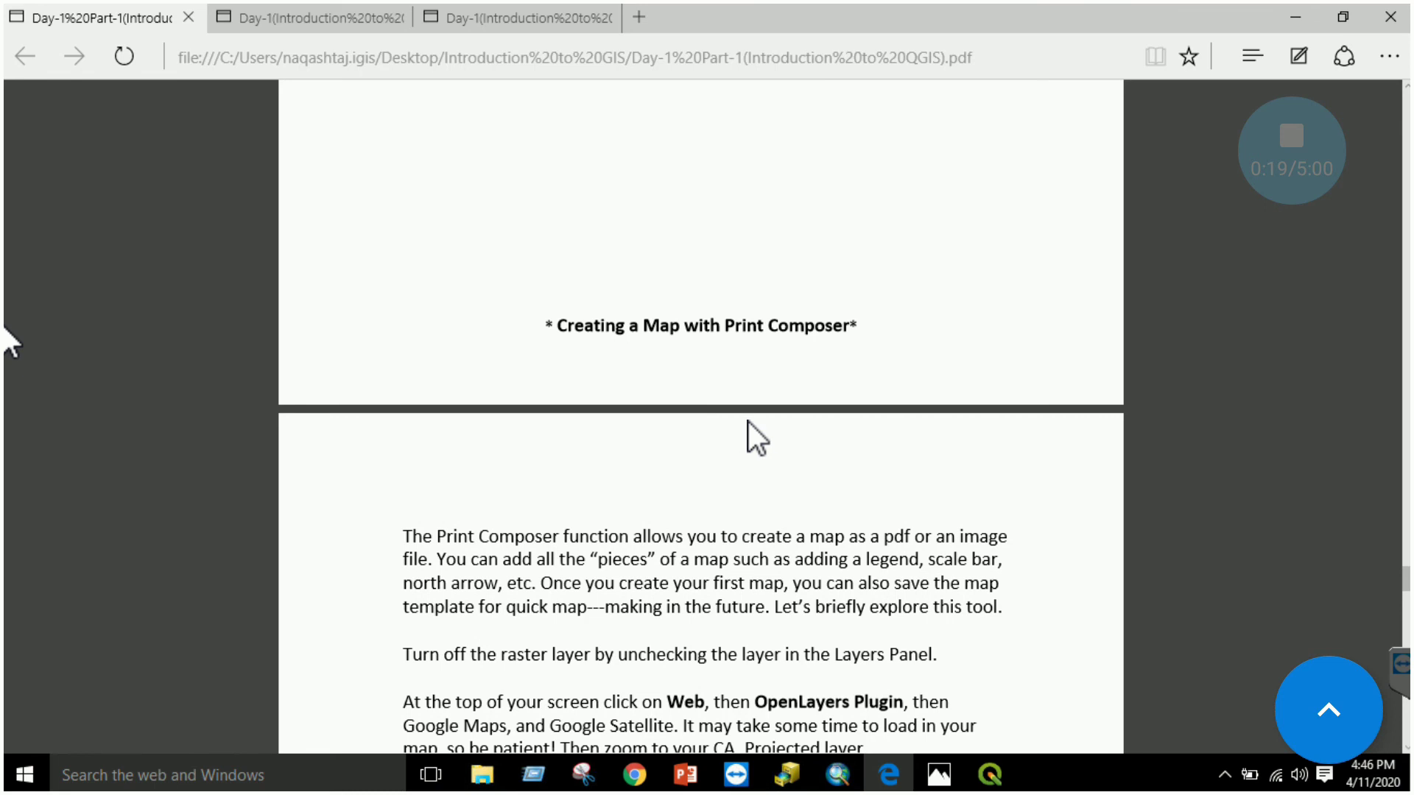
scroll(741, 404, up, 4)
scroll(741, 413, down, 1)
scroll(737, 458, down, 5)
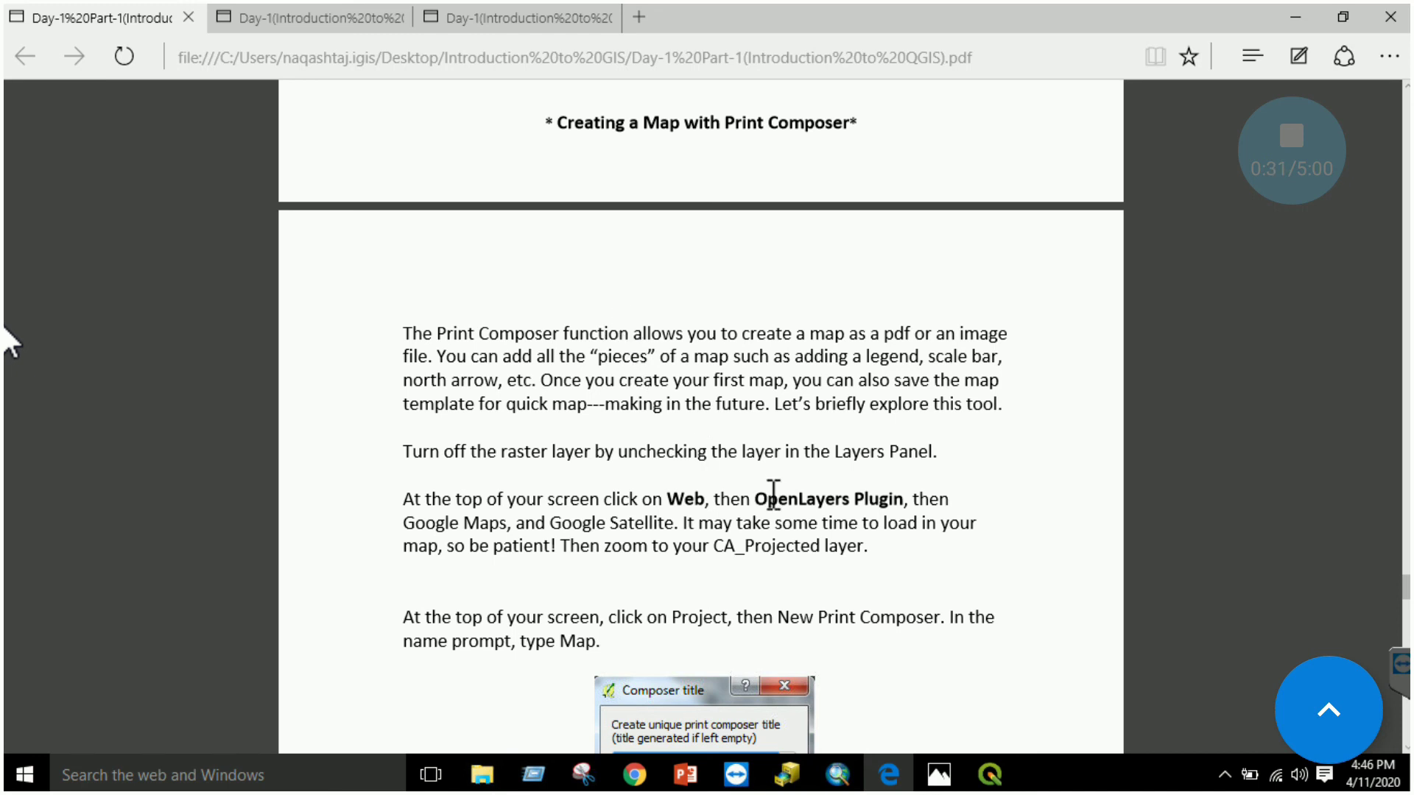
scroll(773, 494, down, 5)
scroll(775, 490, down, 3)
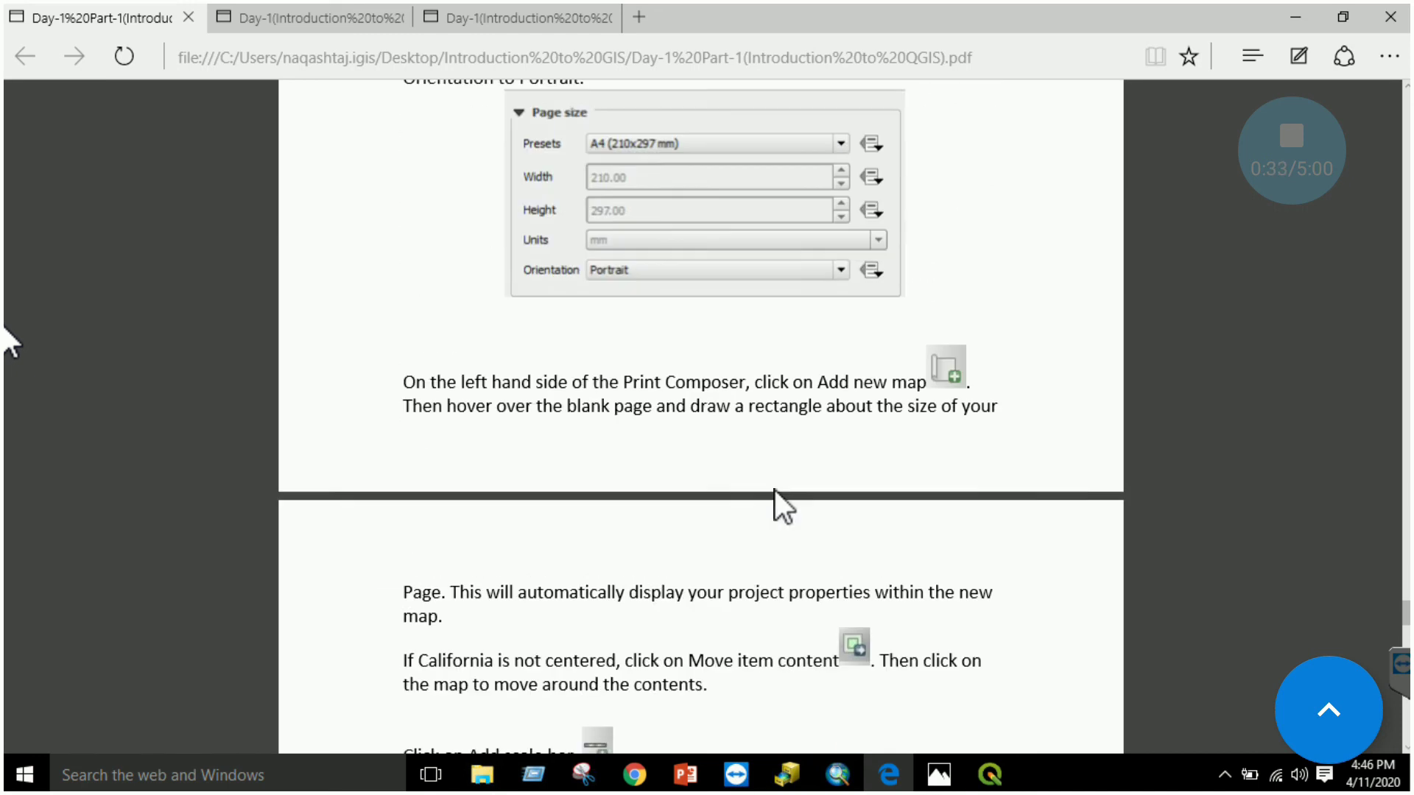
scroll(774, 489, down, 4)
scroll(774, 489, up, 1)
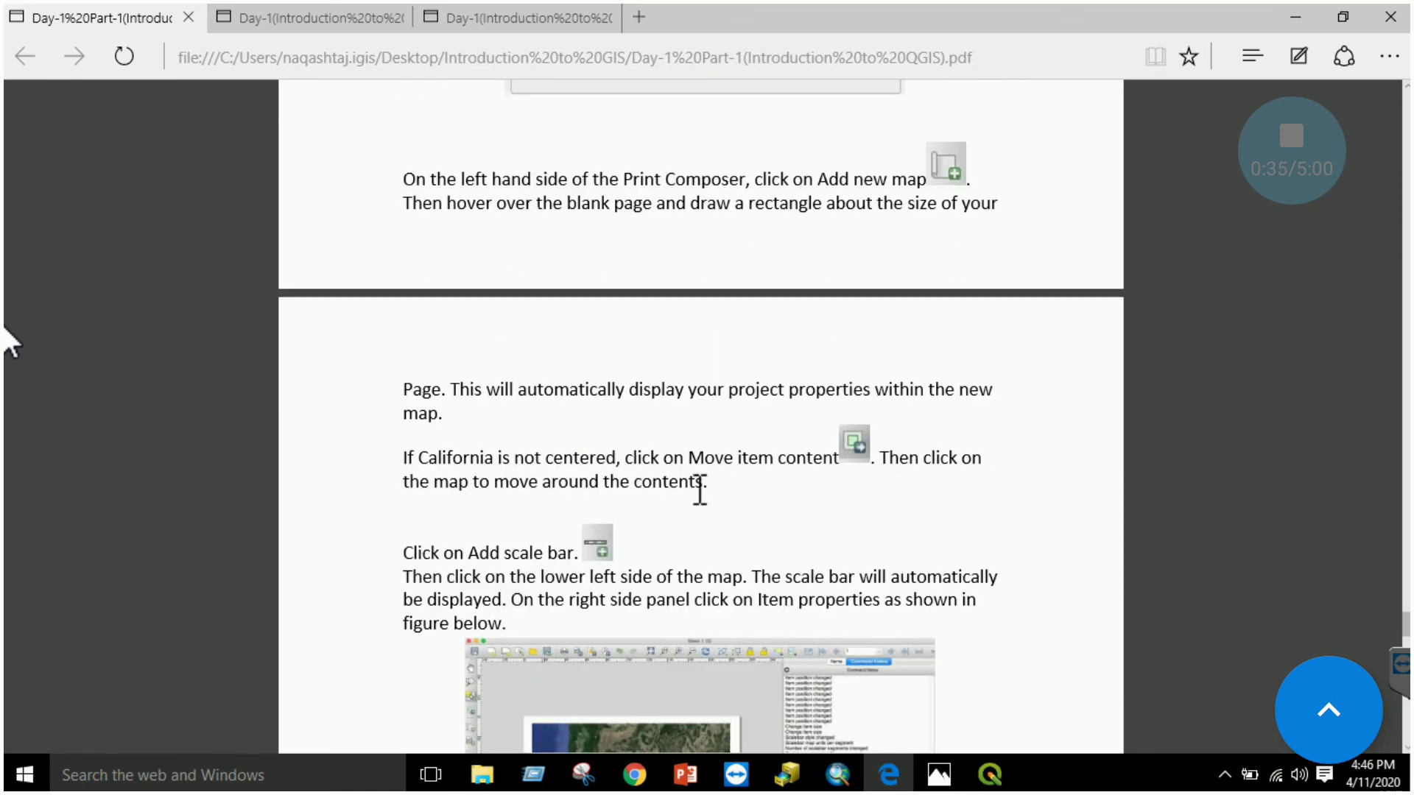
scroll(703, 479, down, 3)
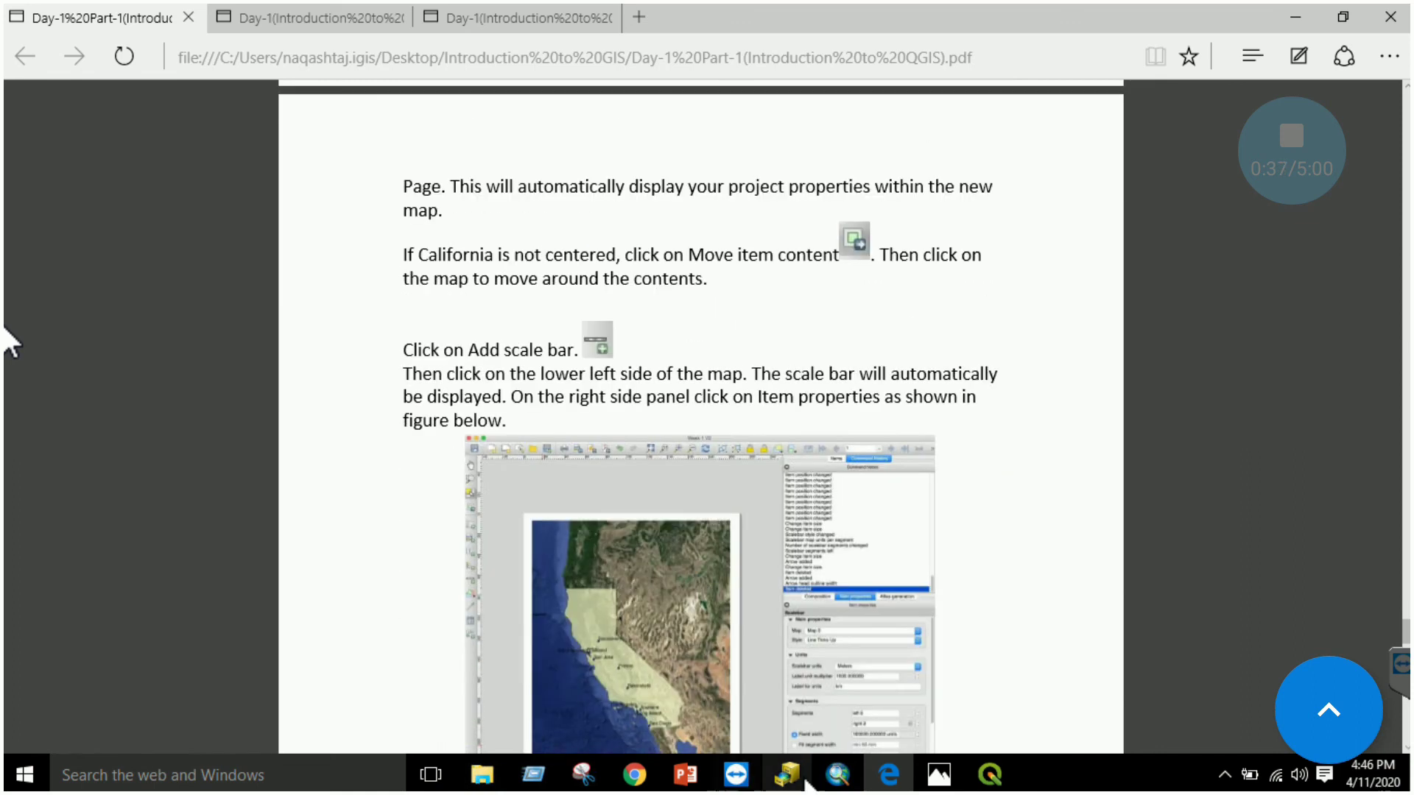
Step: Return to the QGIS project and create a new print layout titled "My first map"
mouse_move(974, 784)
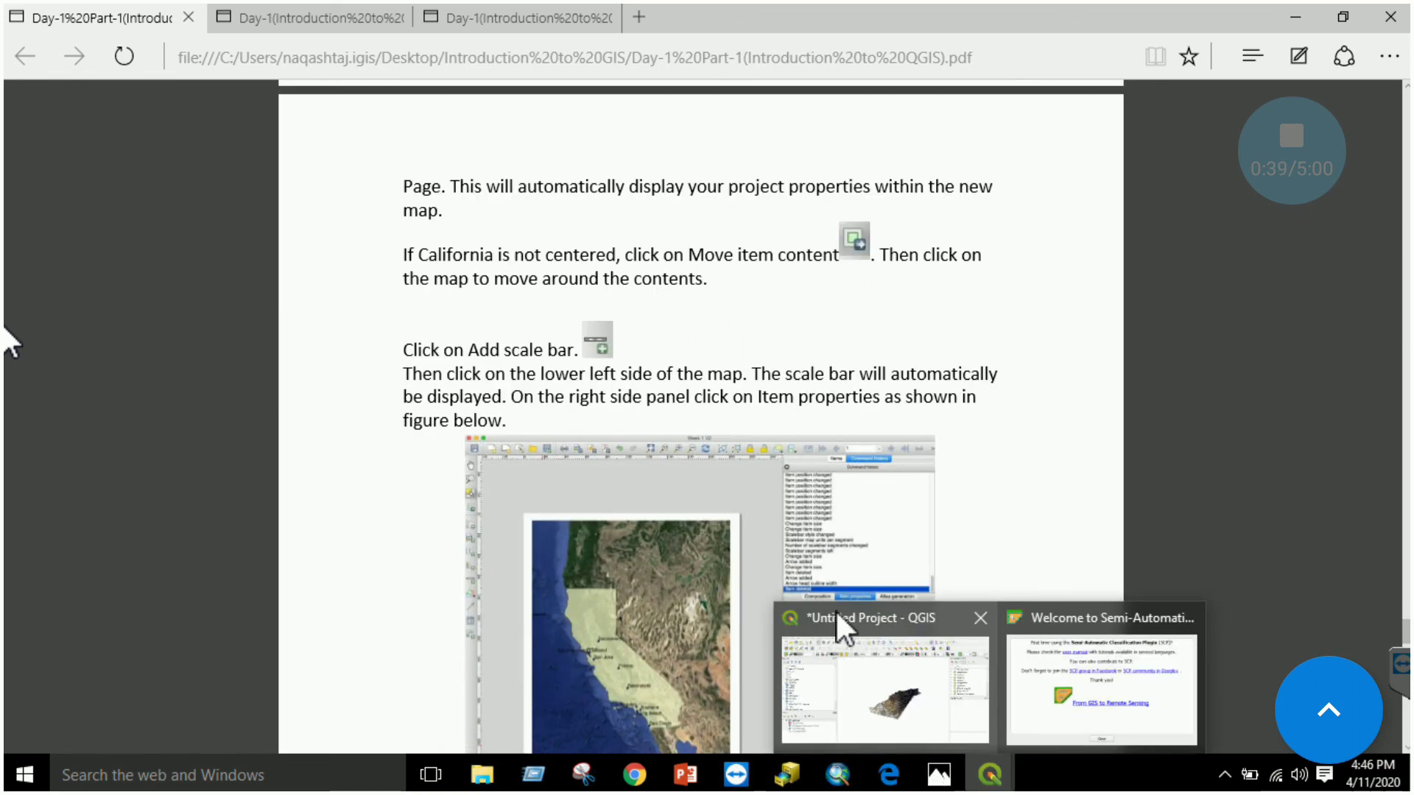
click(915, 672)
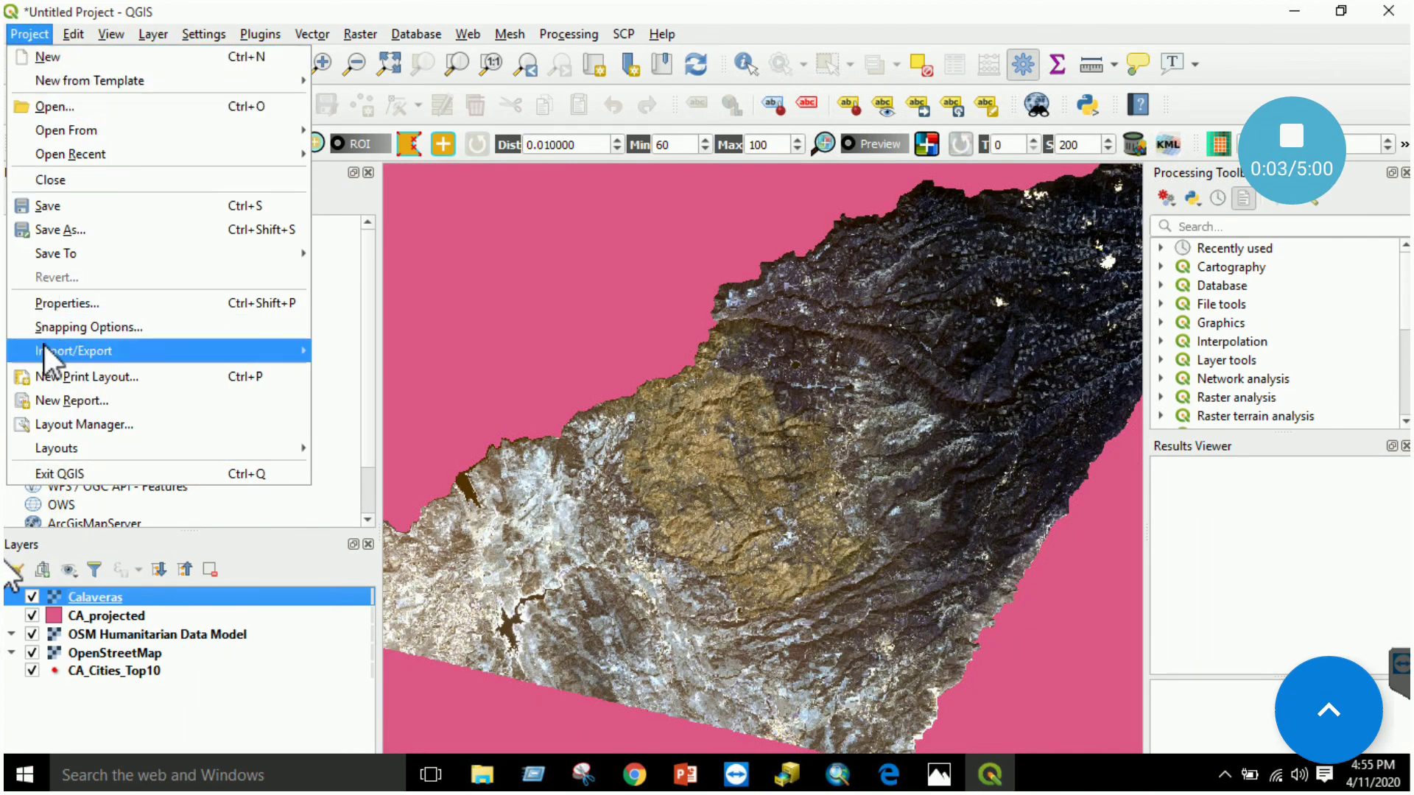
click(90, 379)
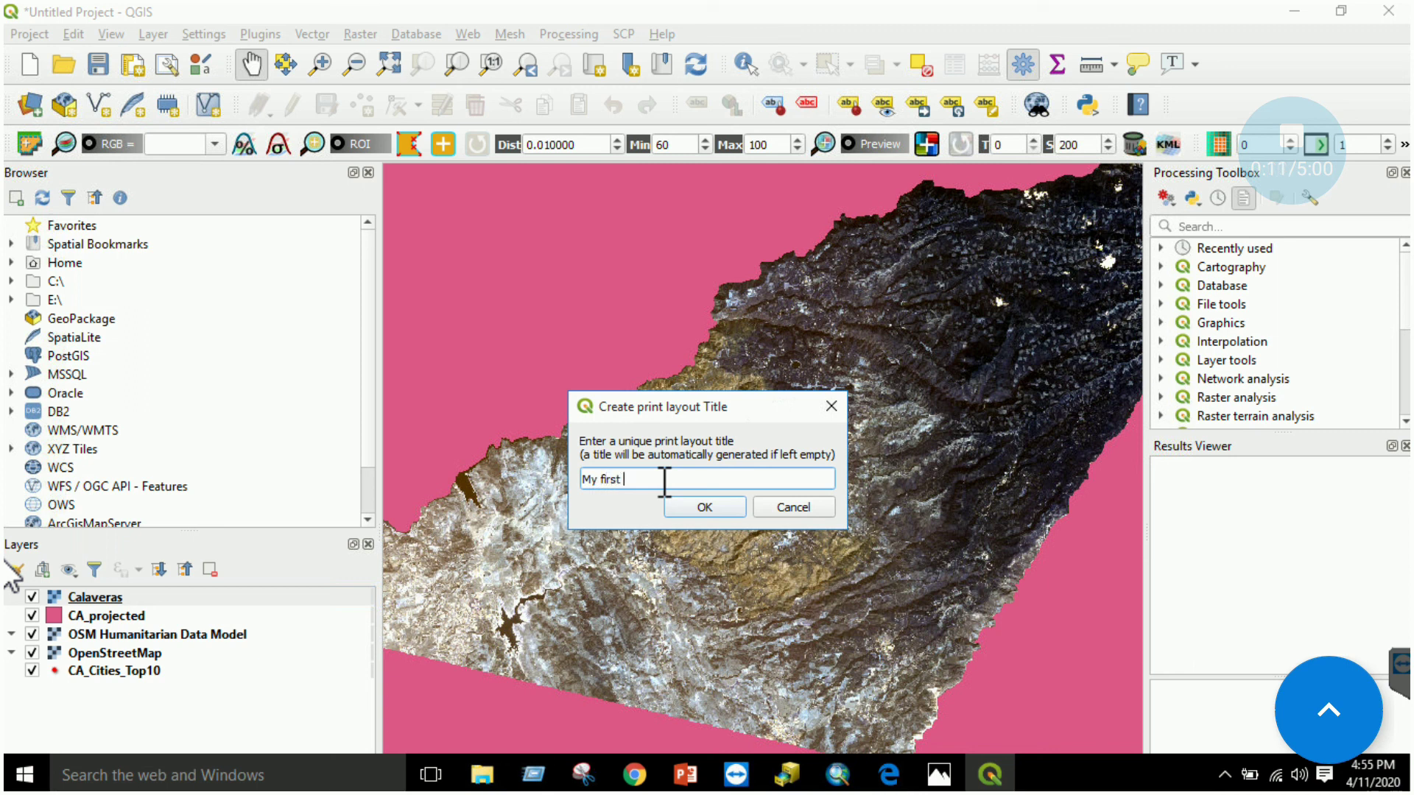
click(705, 504)
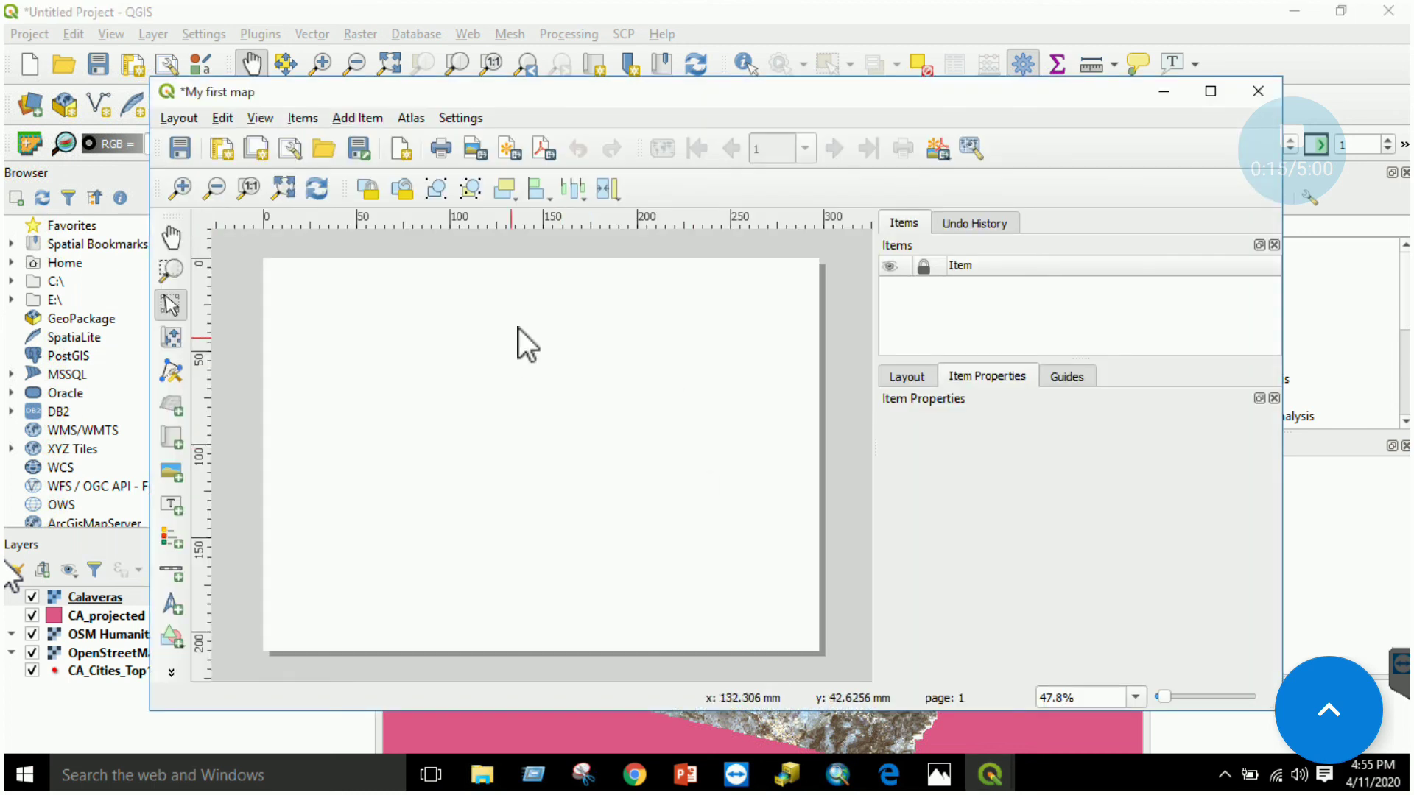
Step: Add a map item about 270 by 178 mm covering most of the layout page, and shift it slightly upward
click(171, 435)
drag(287, 290, 792, 623)
mouse_move(653, 426)
mouse_down()
mouse_move(628, 427)
mouse_move(647, 413)
mouse_up()
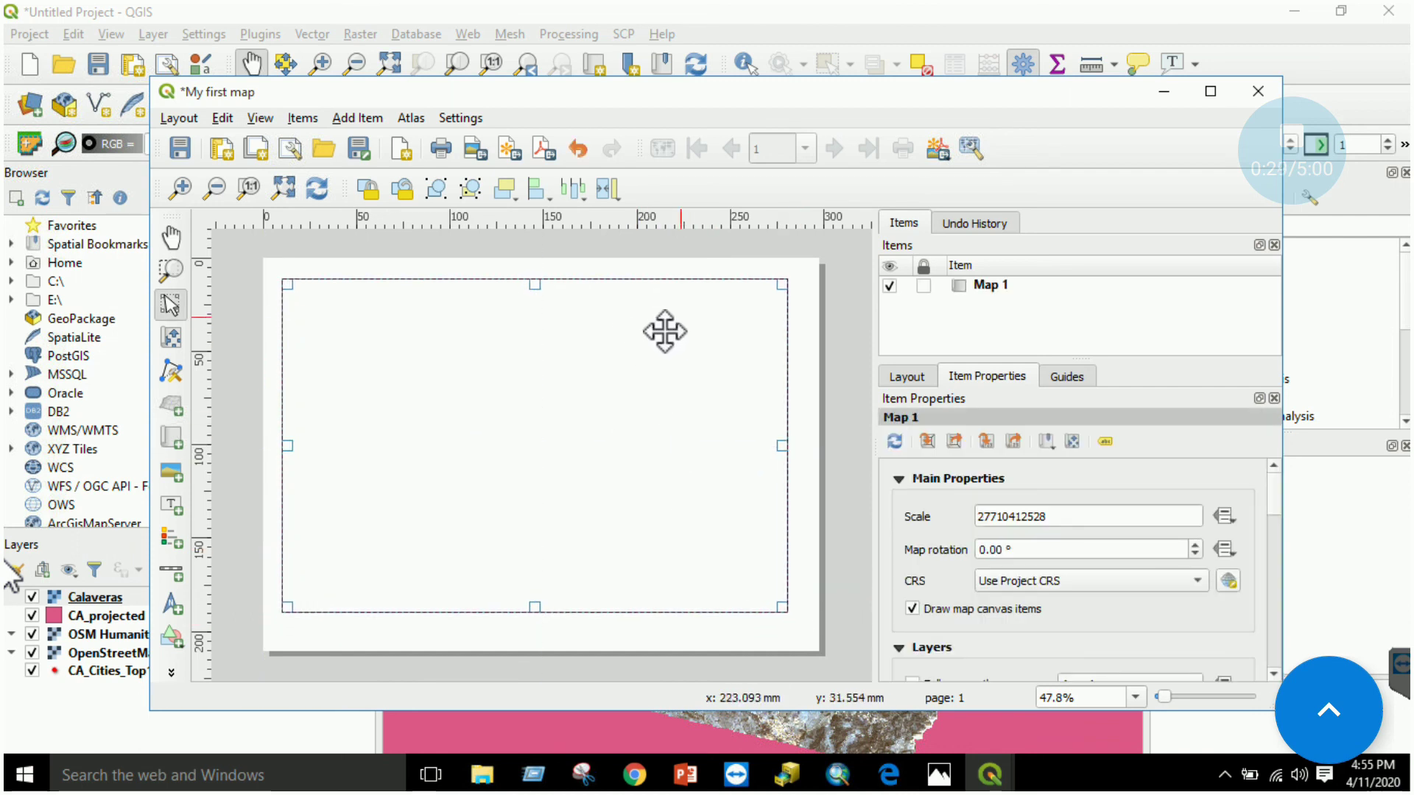
click(357, 118)
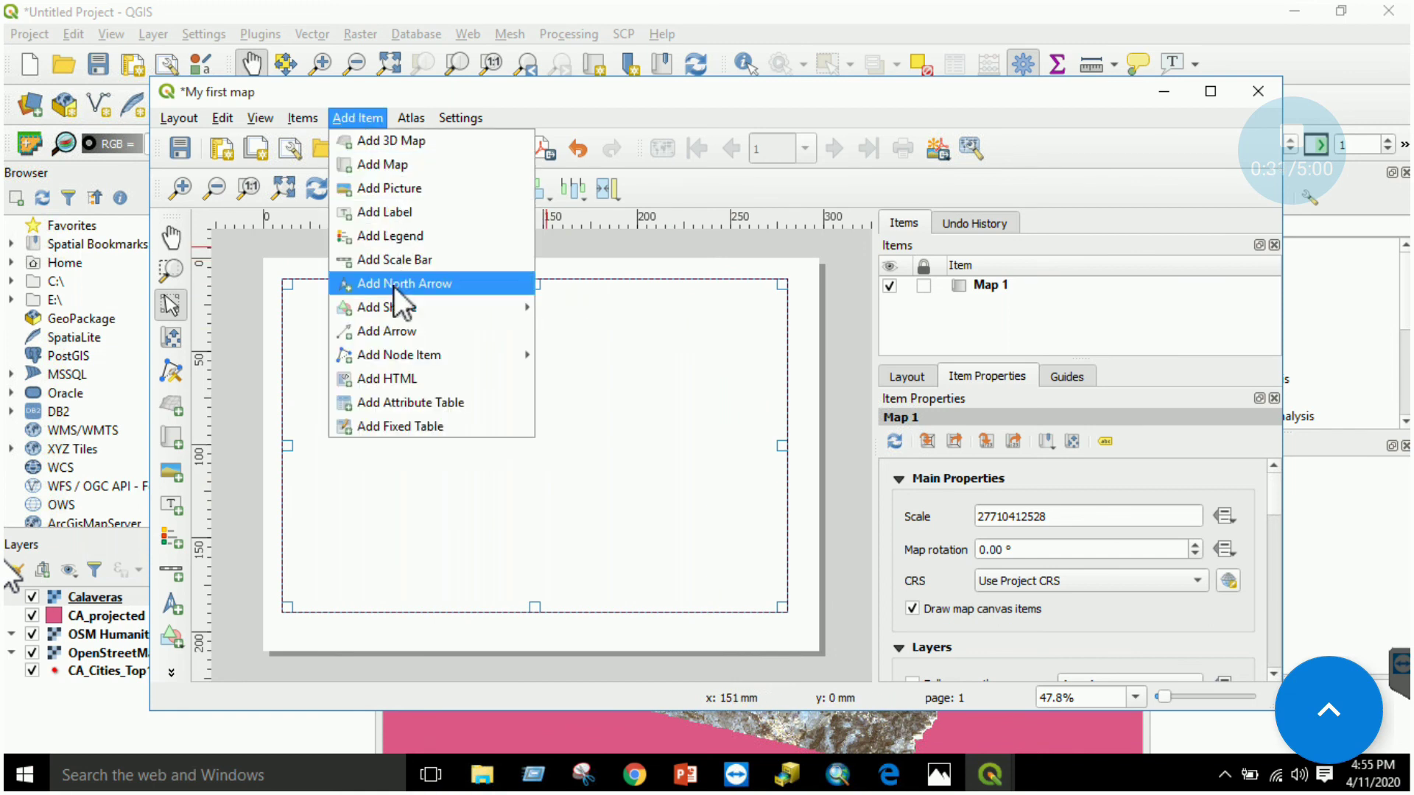
mouse_move(401, 307)
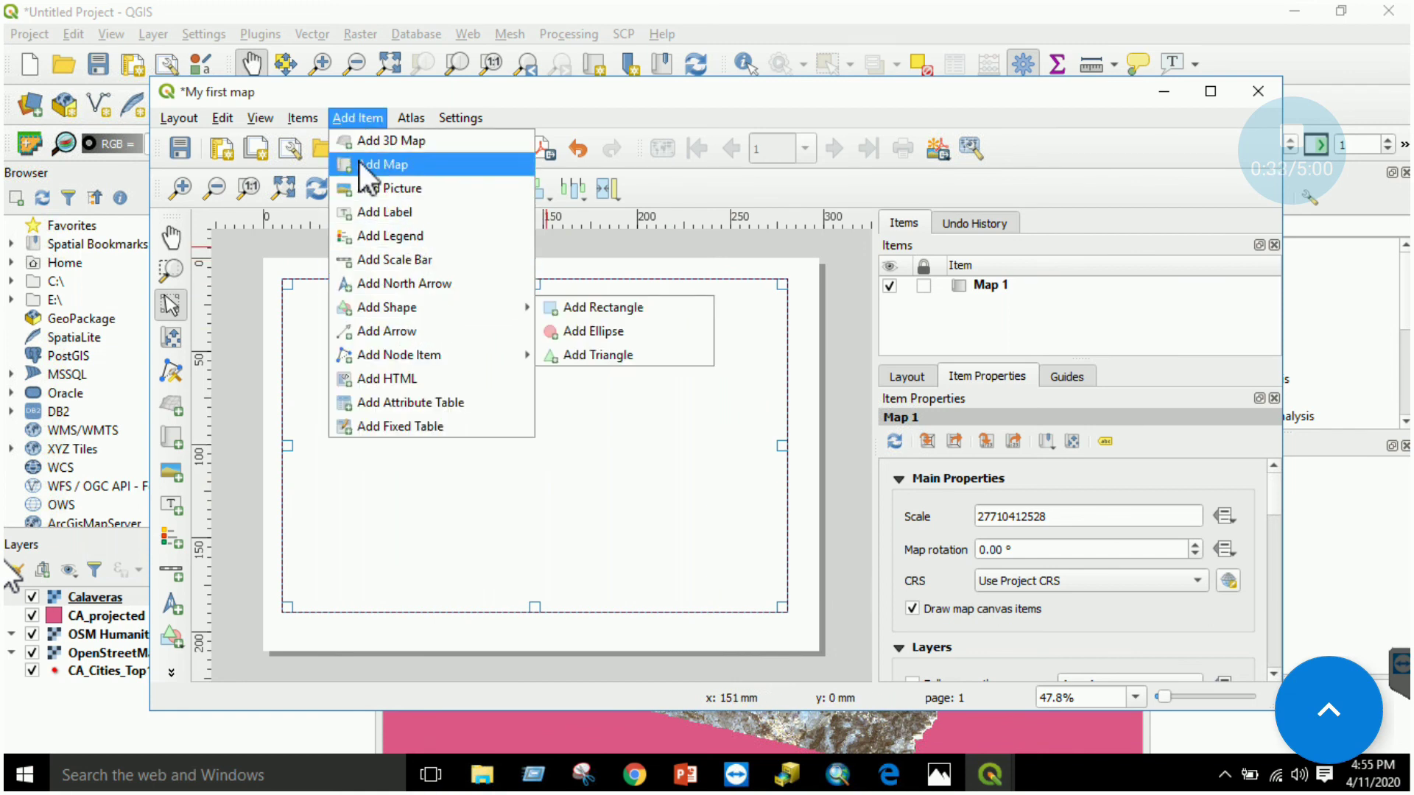
click(318, 117)
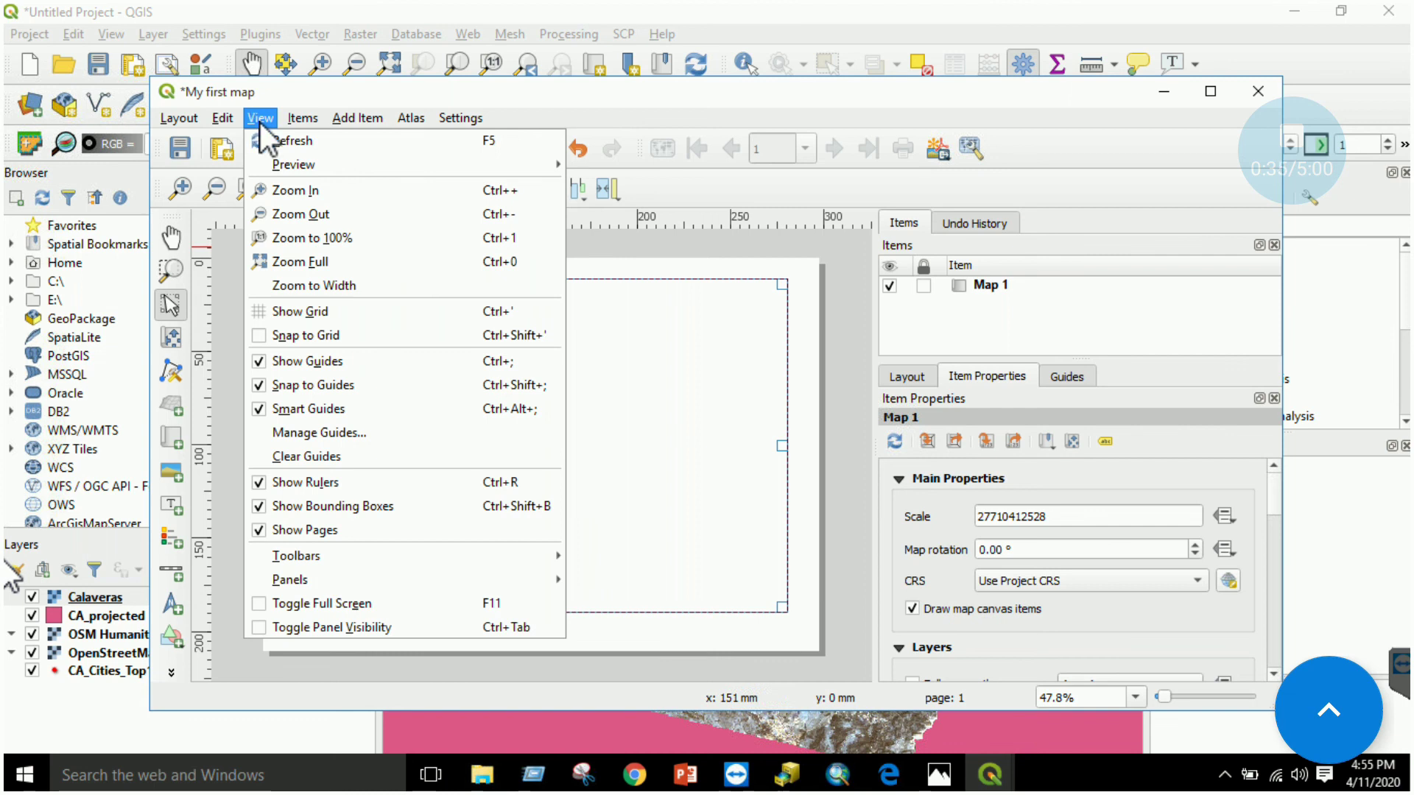
mouse_move(180, 118)
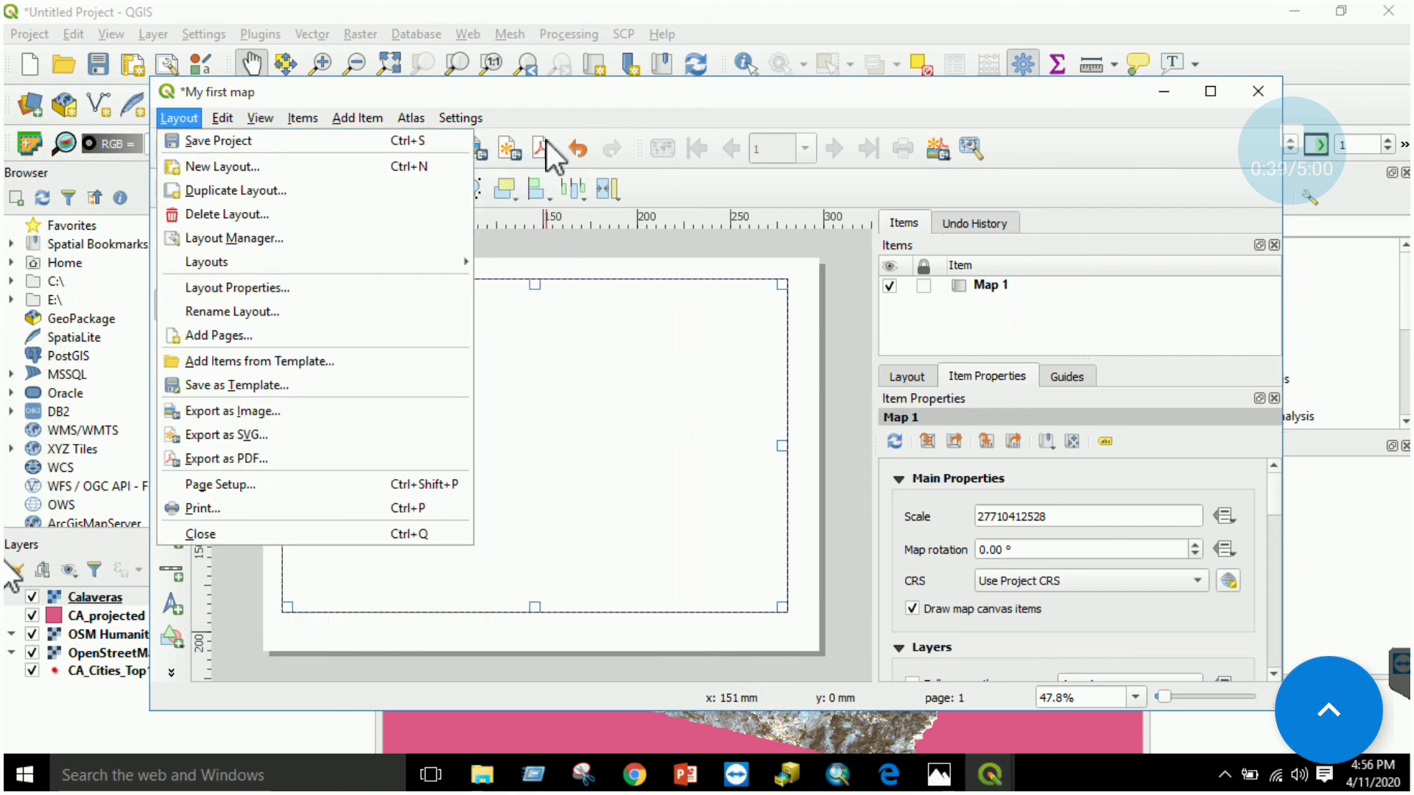
click(651, 251)
click(651, 250)
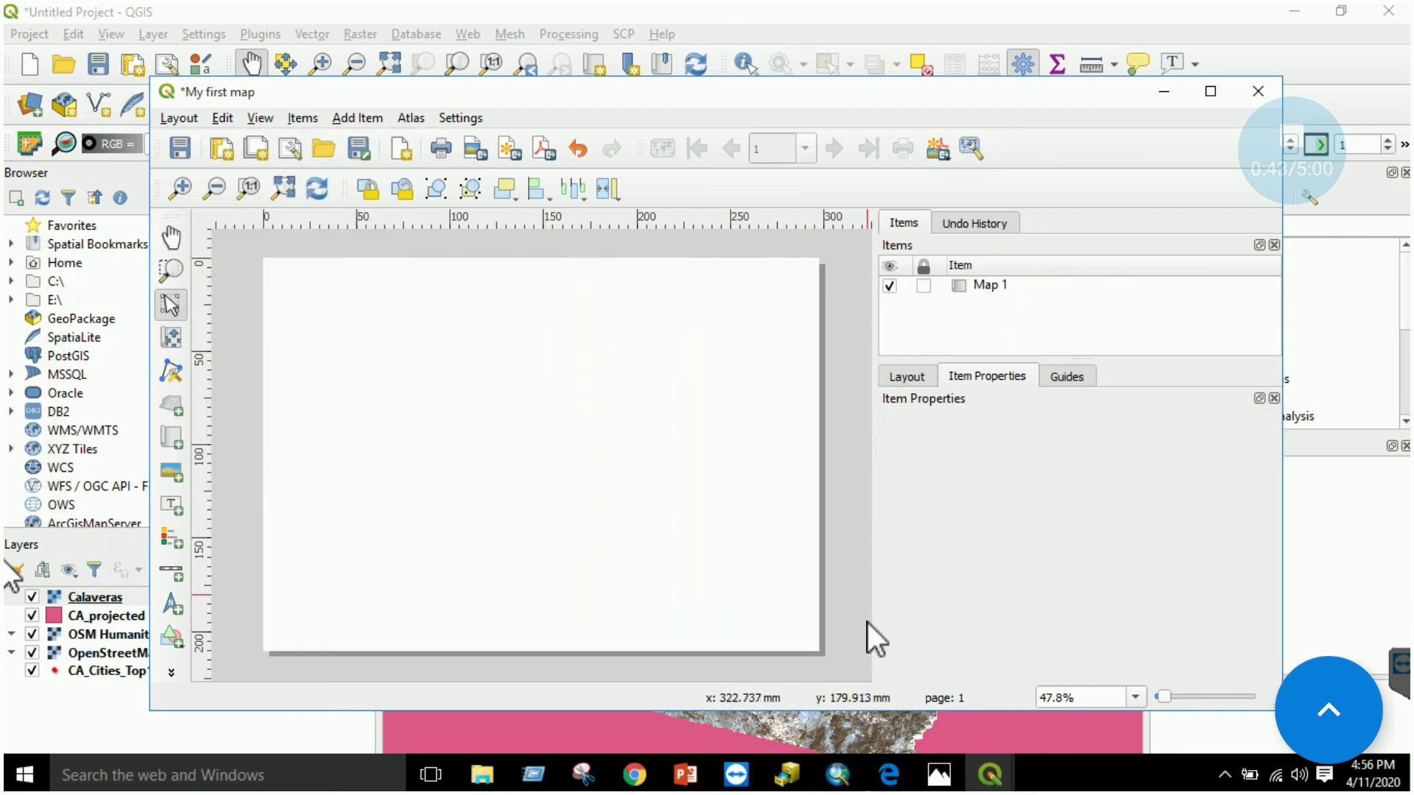
Step: Switch to the PDF guide in Edge and read the Downloading Raster Imagery using Earth Explorer section through to the Level 1 product download options
click(889, 775)
scroll(829, 416, down, 20)
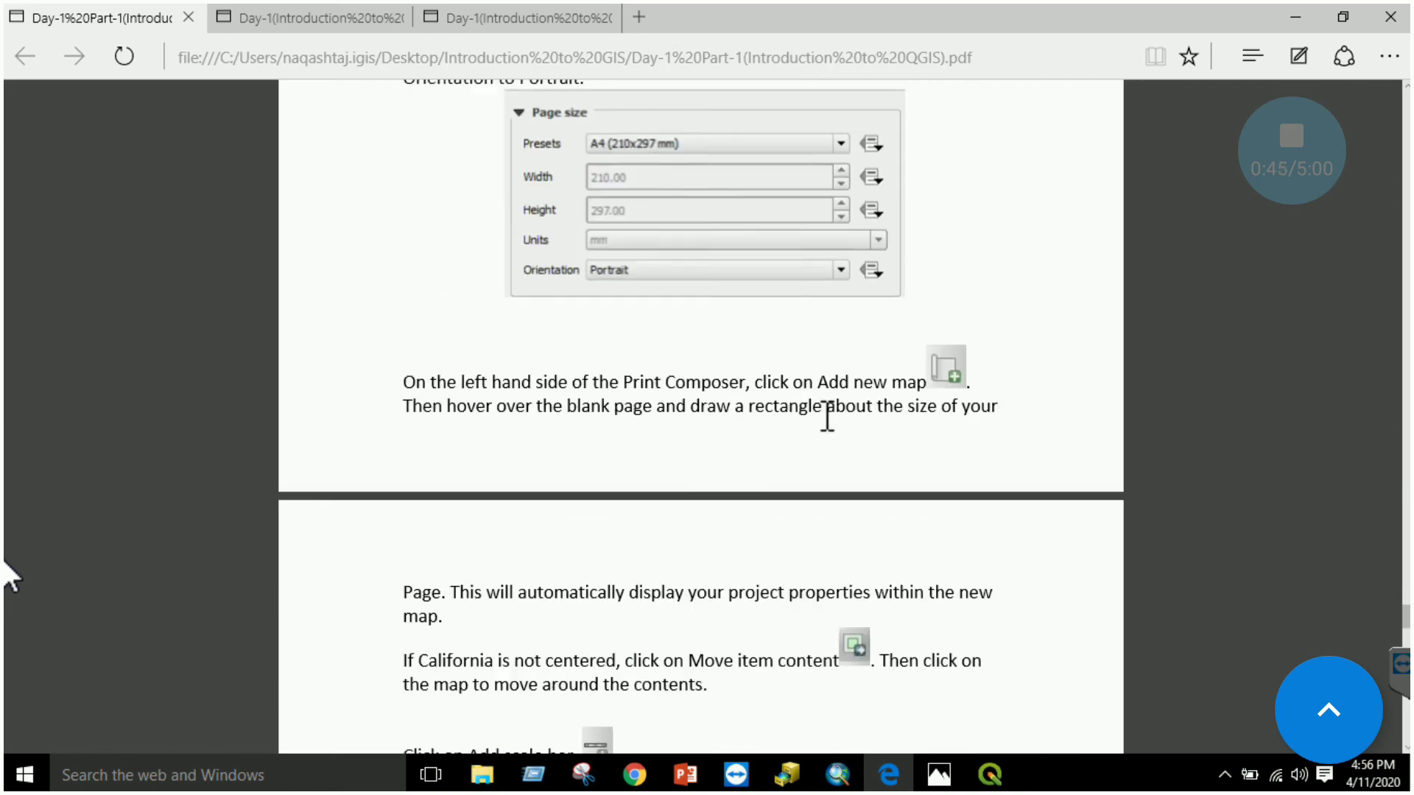
scroll(828, 416, down, 10)
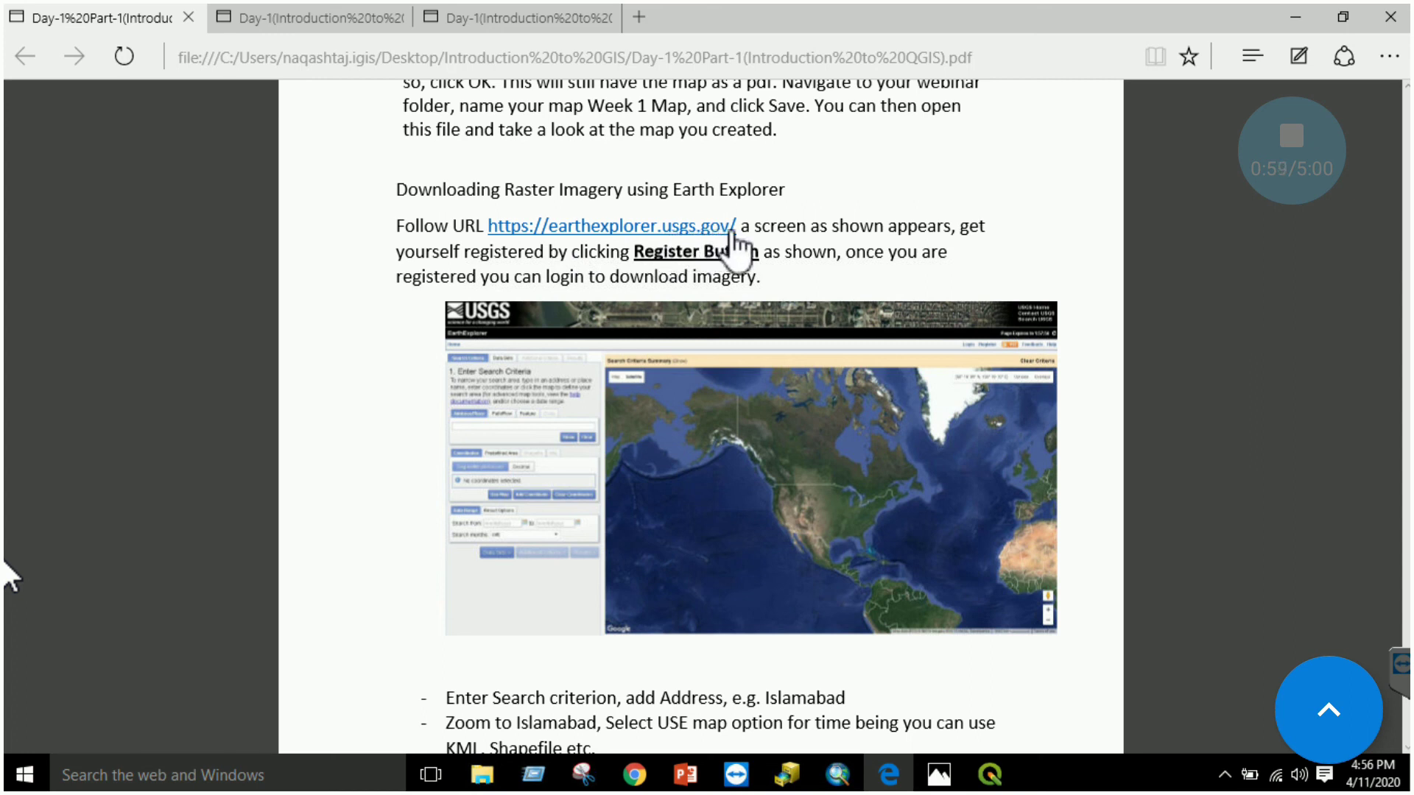
scroll(762, 373, down, 1)
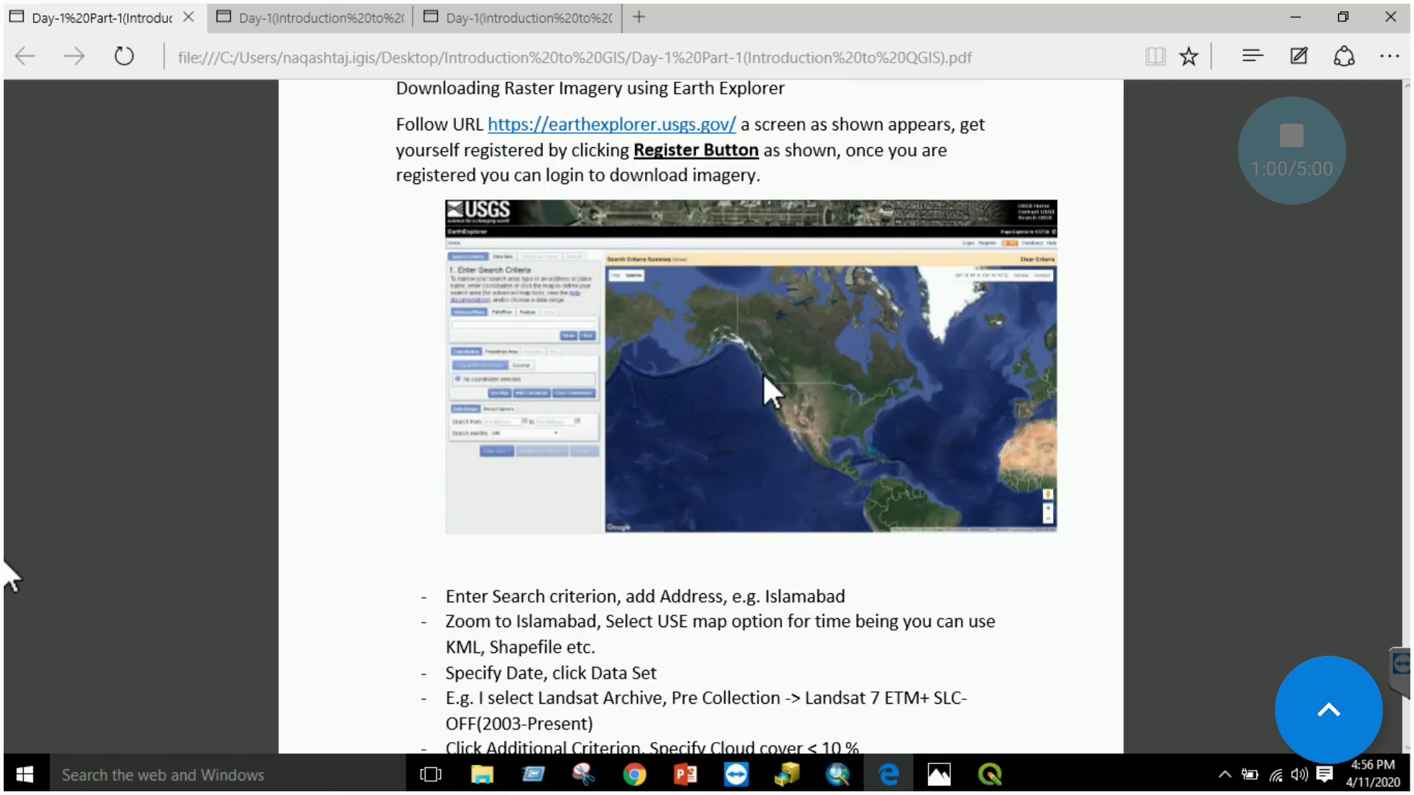
scroll(753, 380, down, 1)
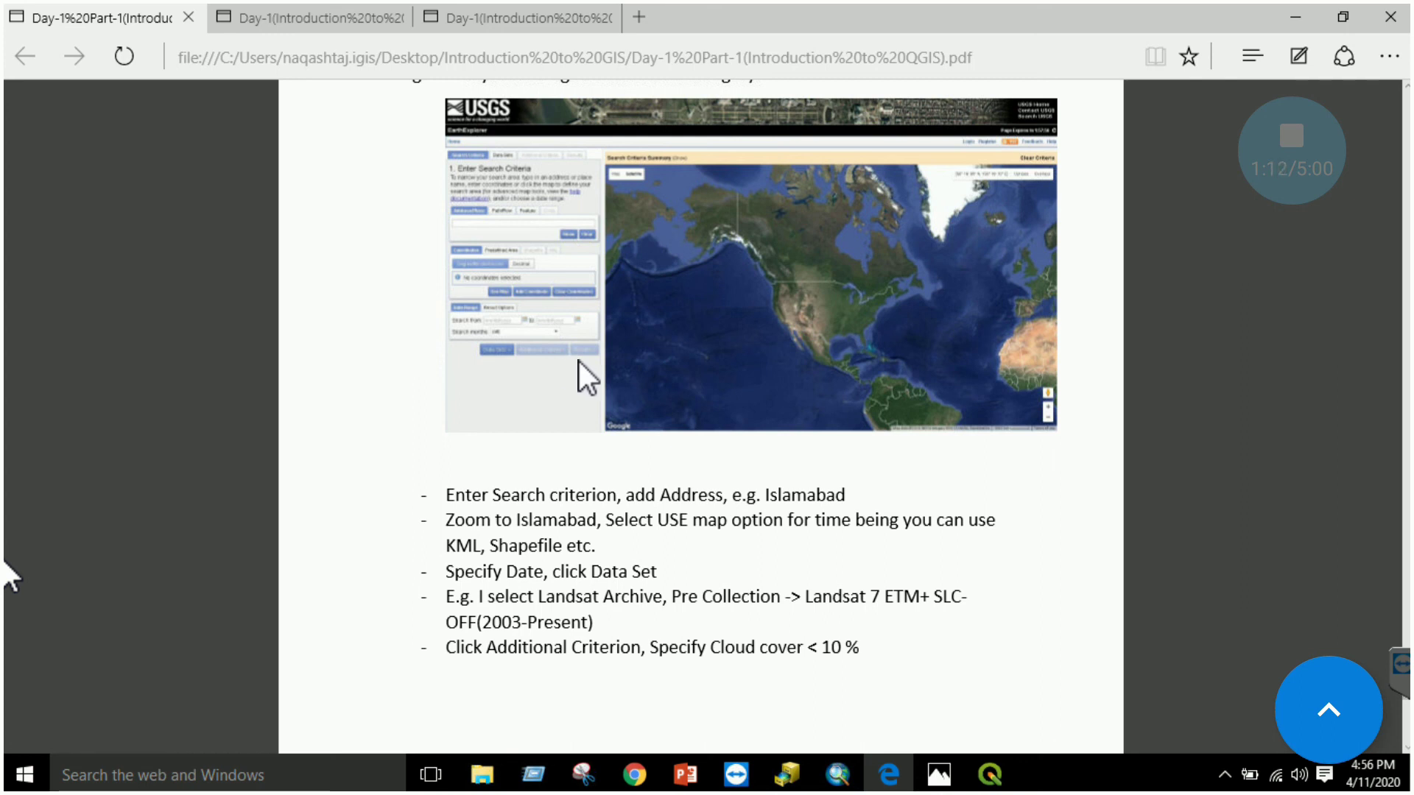
scroll(611, 409, down, 4)
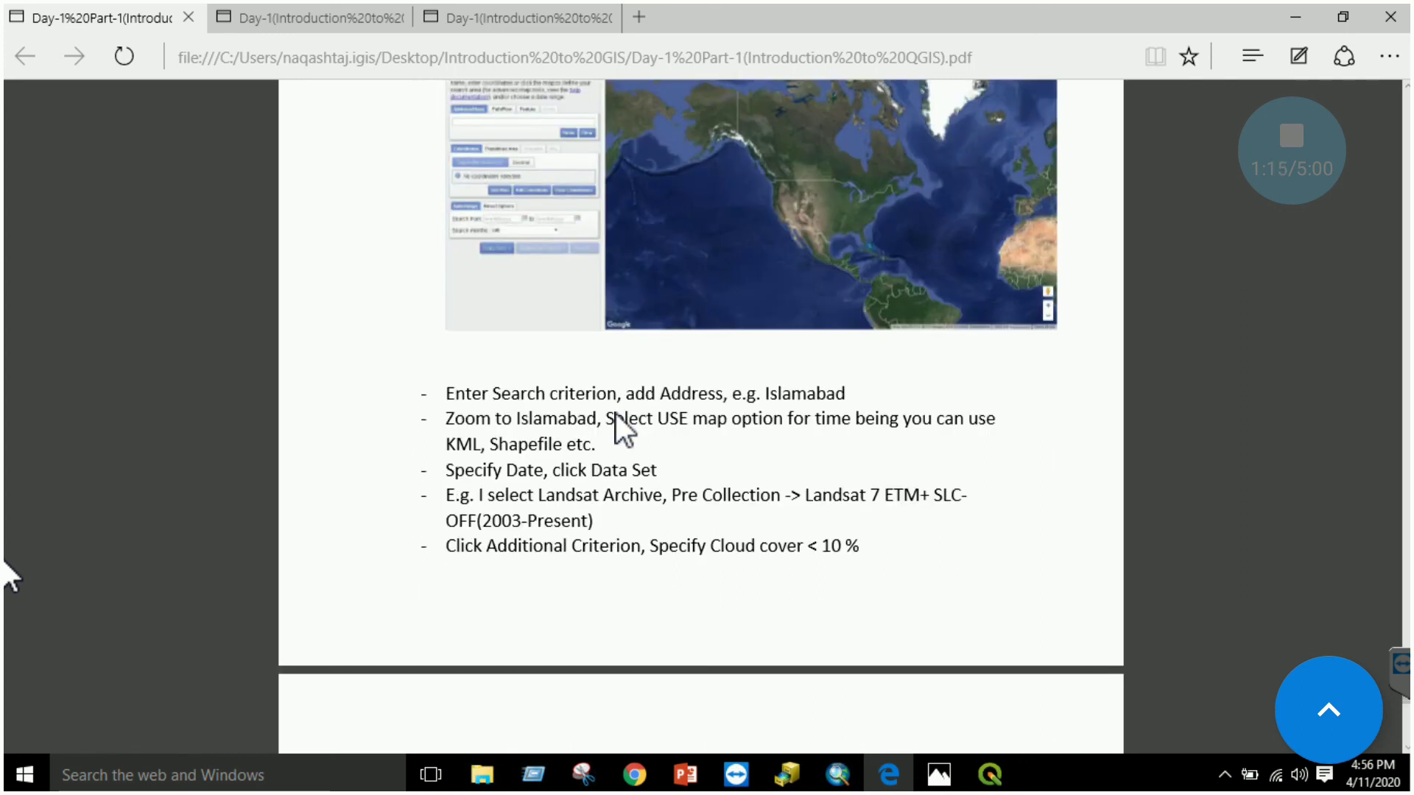
scroll(615, 413, down, 4)
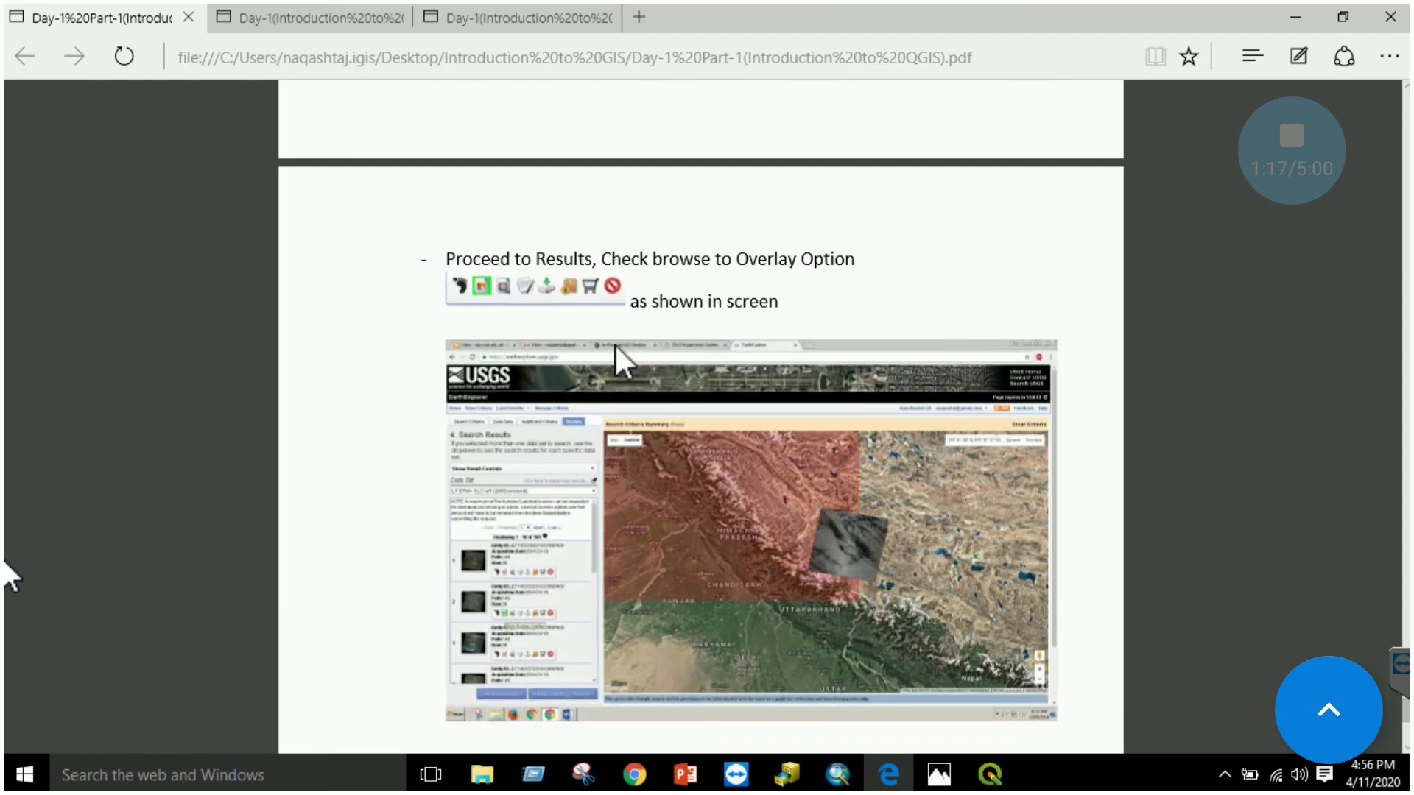
scroll(625, 349, down, 5)
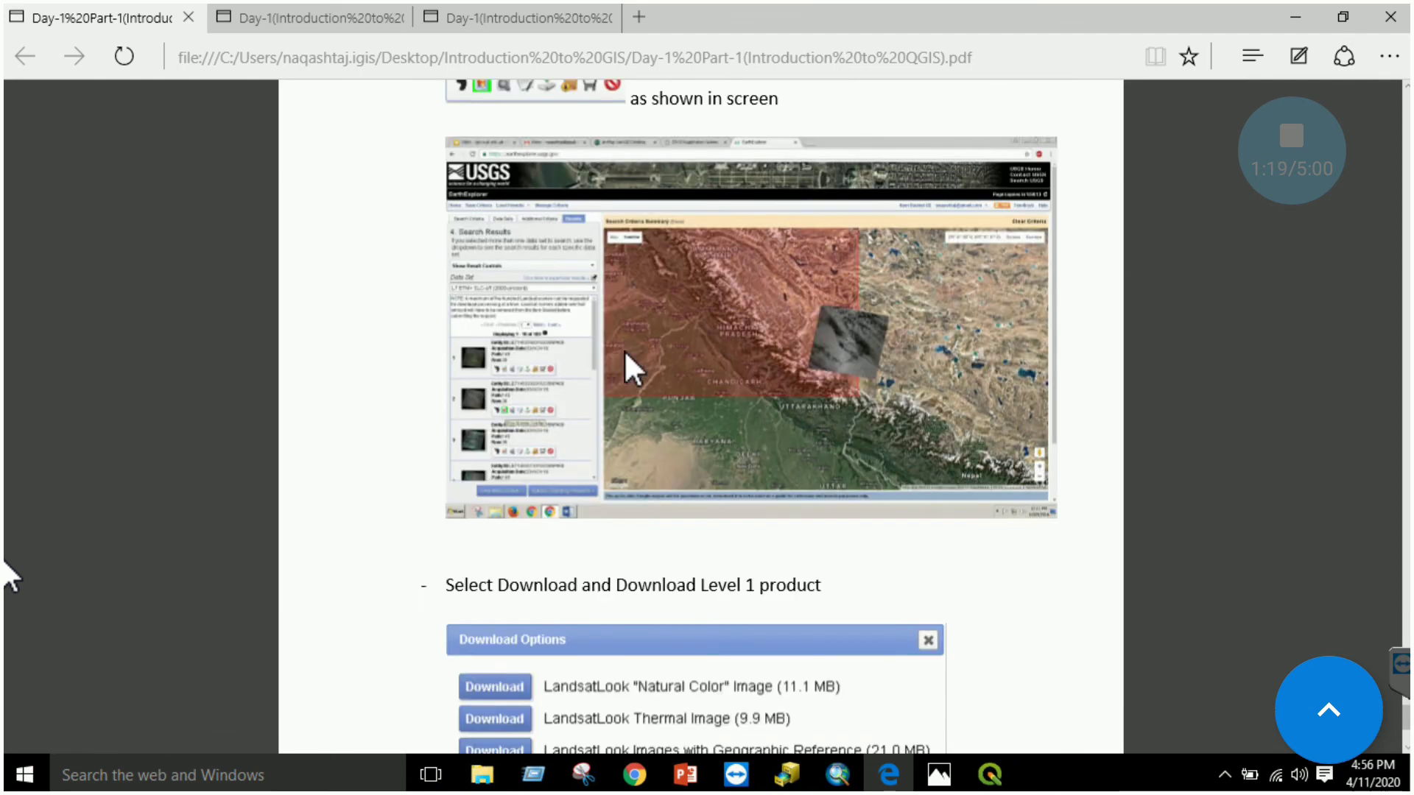
scroll(639, 518, down, 2)
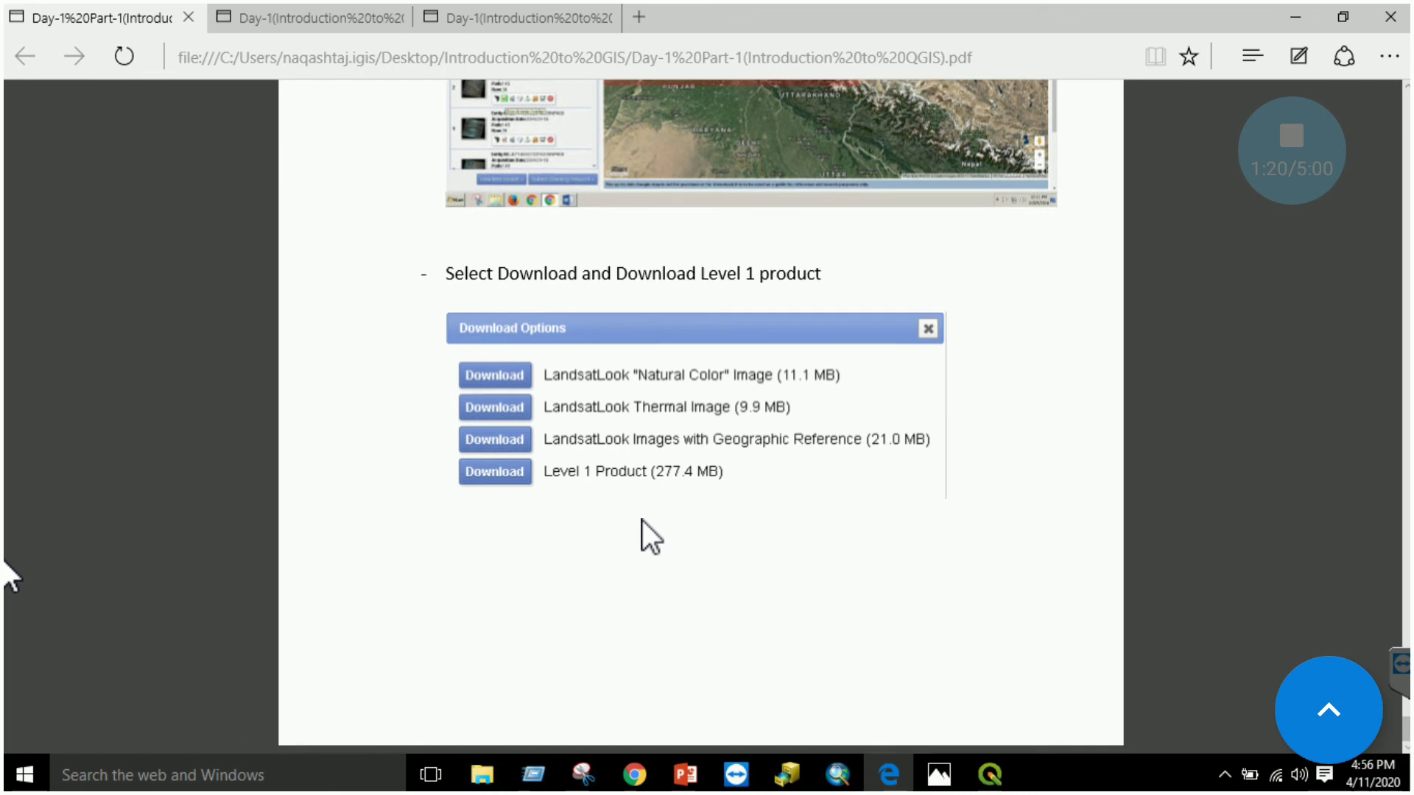